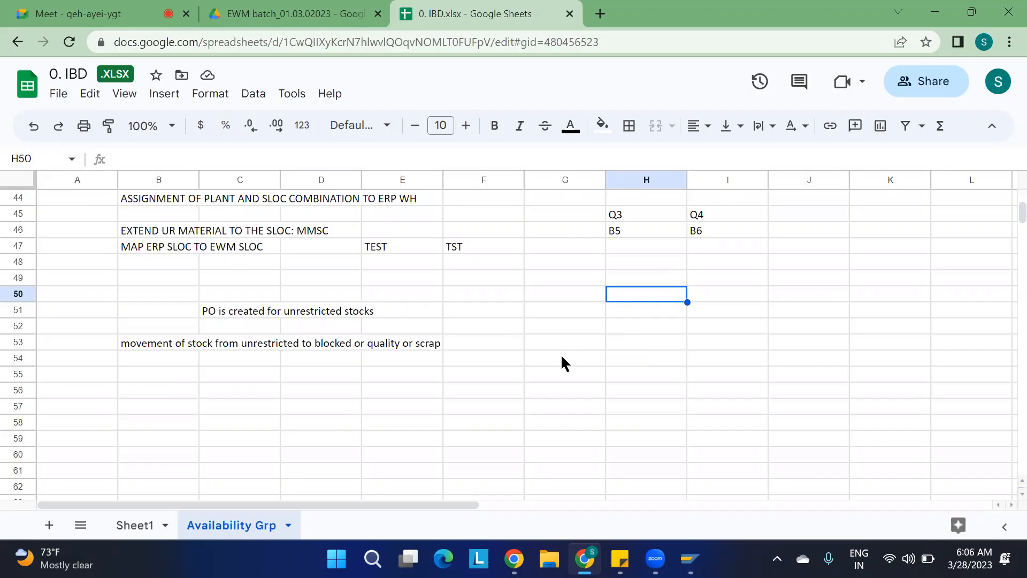
# Add a new sheet to the workbook and rename it Putaway strategies.
pyautogui.scroll(4, 711, 369)
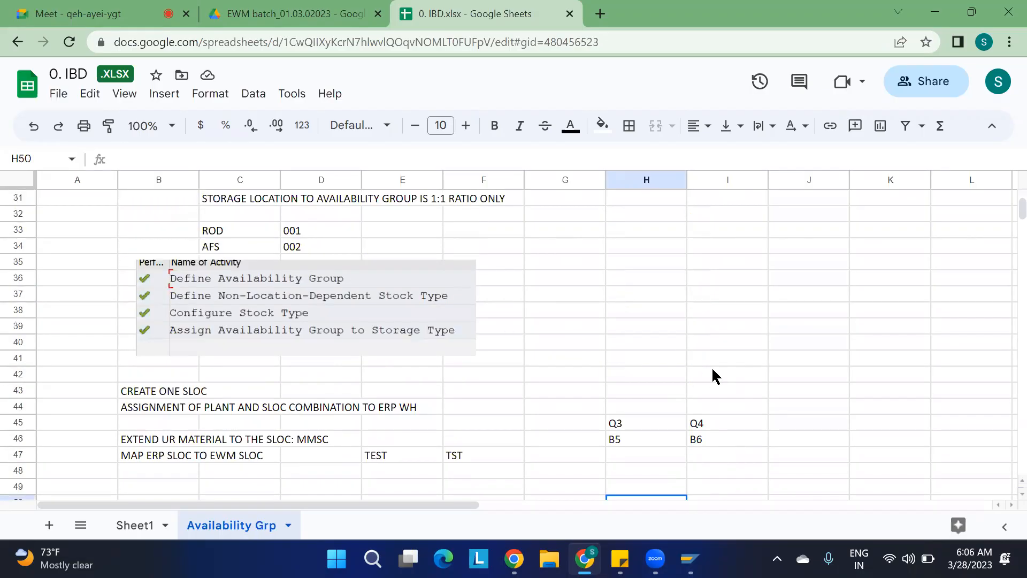
pyautogui.scroll(-3, 713, 373)
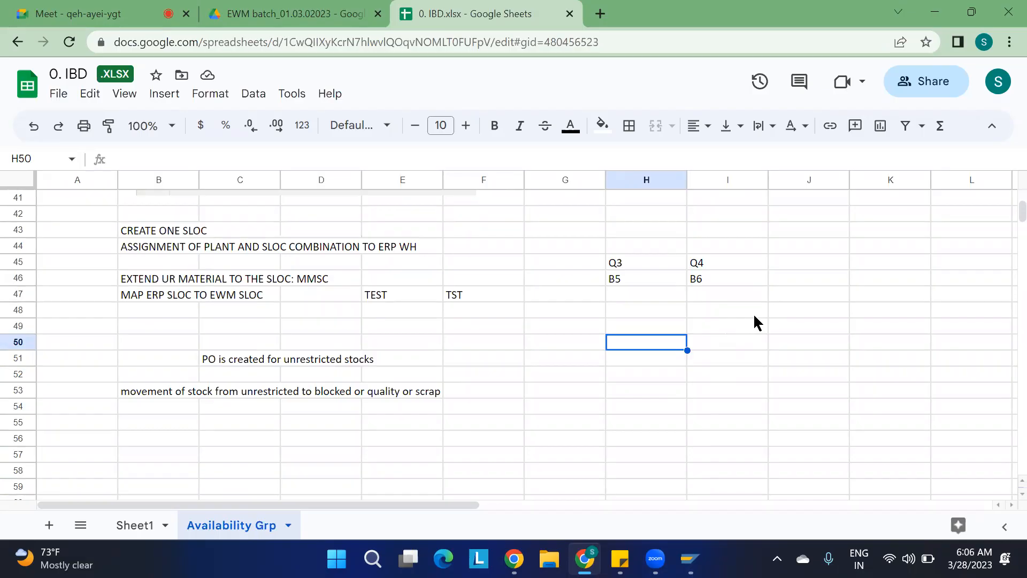
pyautogui.scroll(-4, 754, 317)
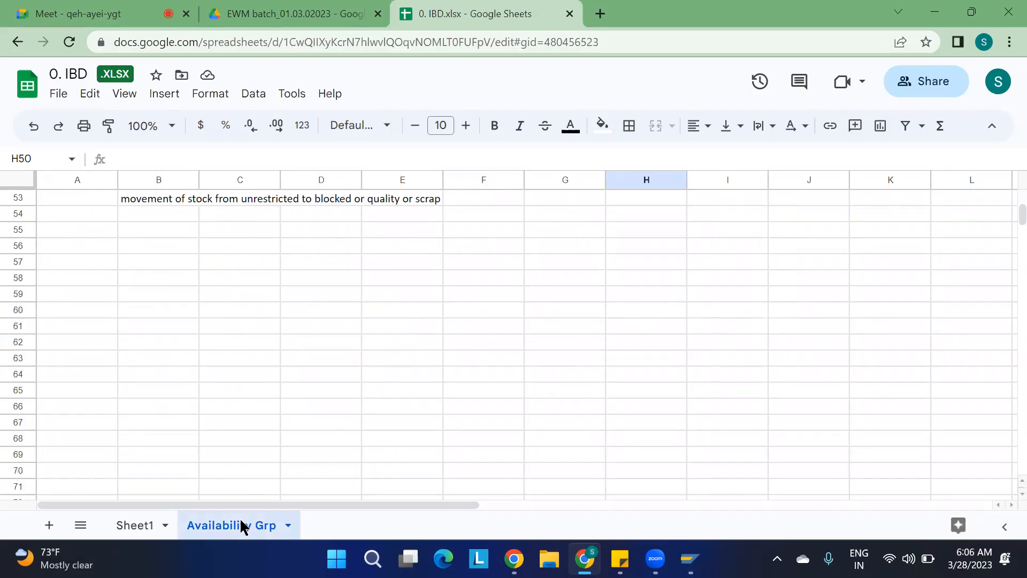
pyautogui.click(45, 527)
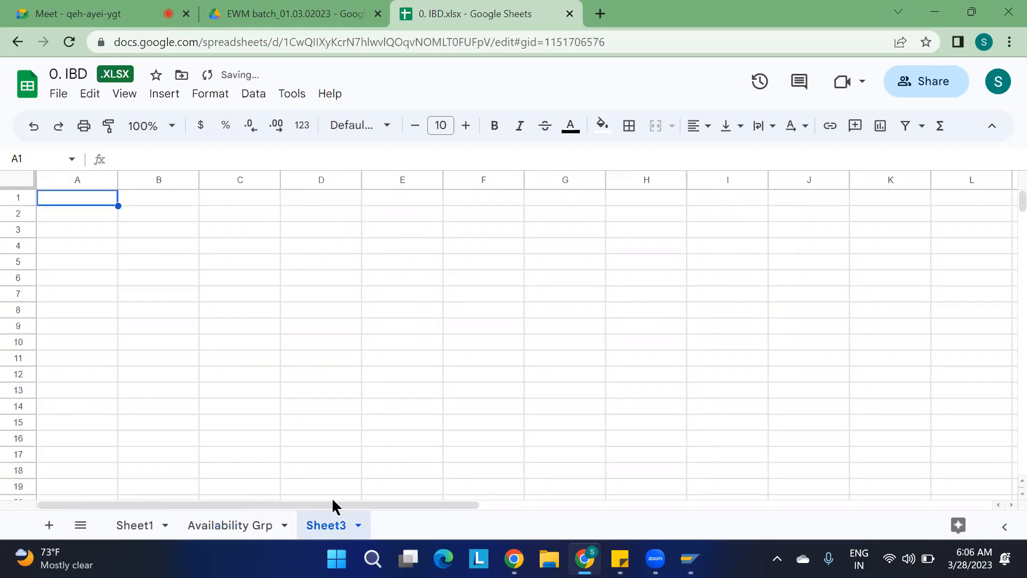
pyautogui.rightClick(326, 532)
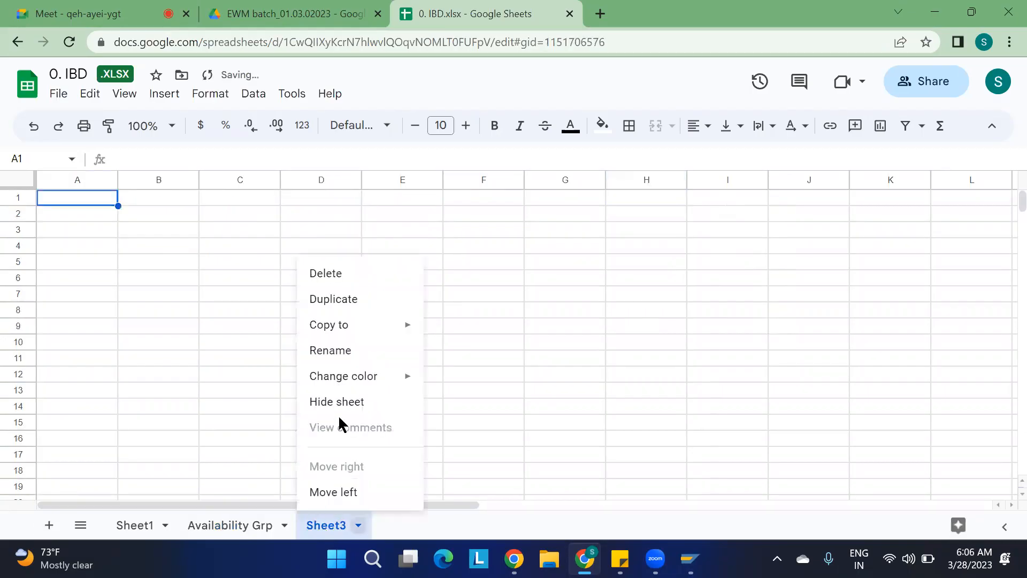
pyautogui.click(348, 353)
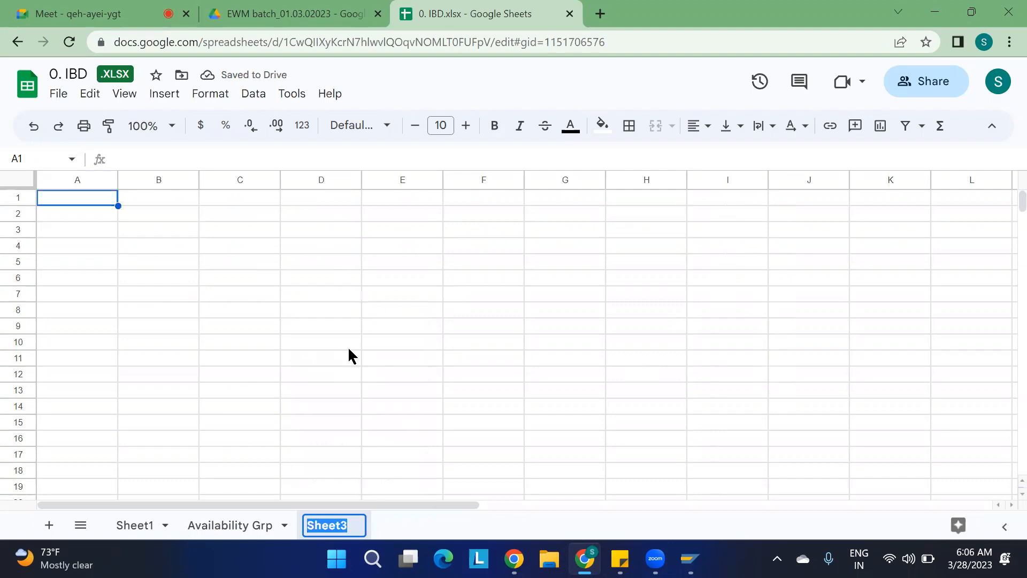
pyautogui.write('P')
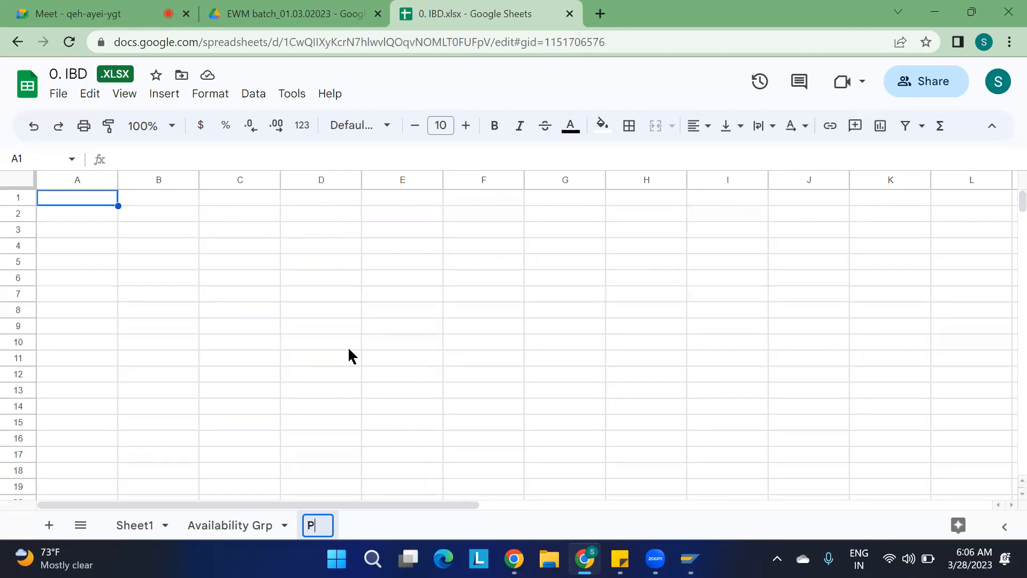
pyautogui.write('UT')
pyautogui.press('BackSpace')
pyautogui.press('BackSpace')
pyautogui.write('utaway')
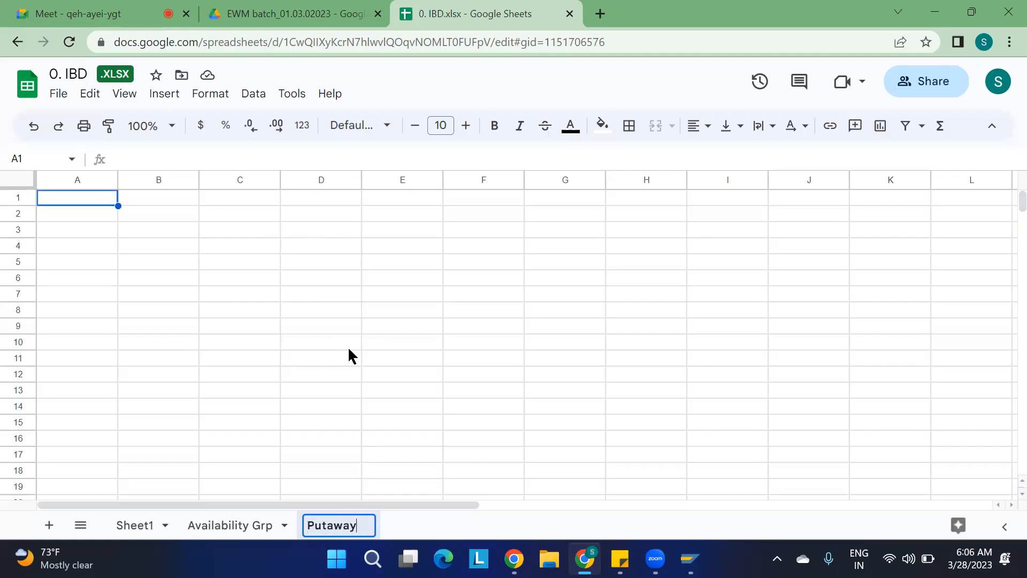
pyautogui.write(' strateg')
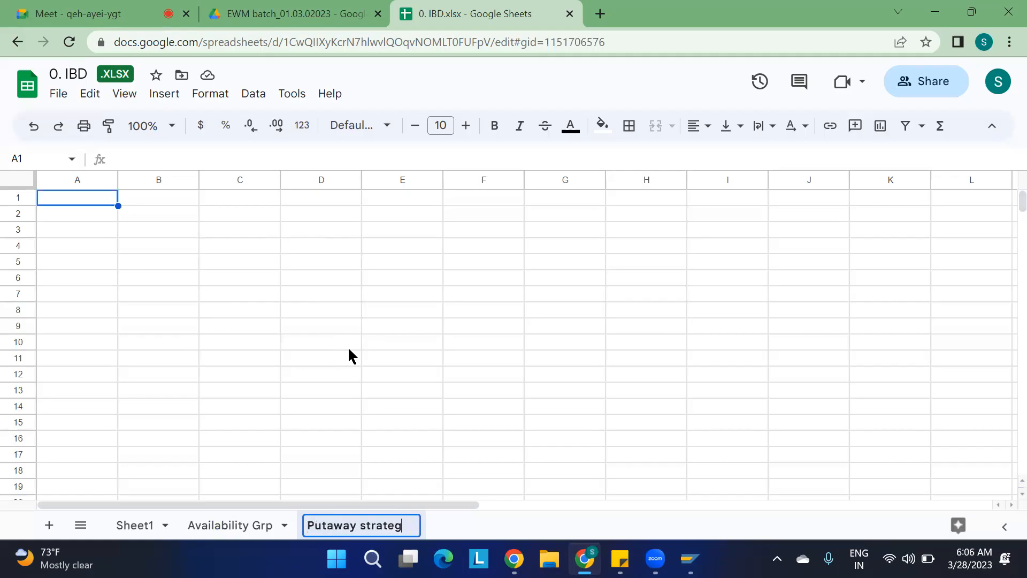
pyautogui.write('ies')
pyautogui.press('Return')
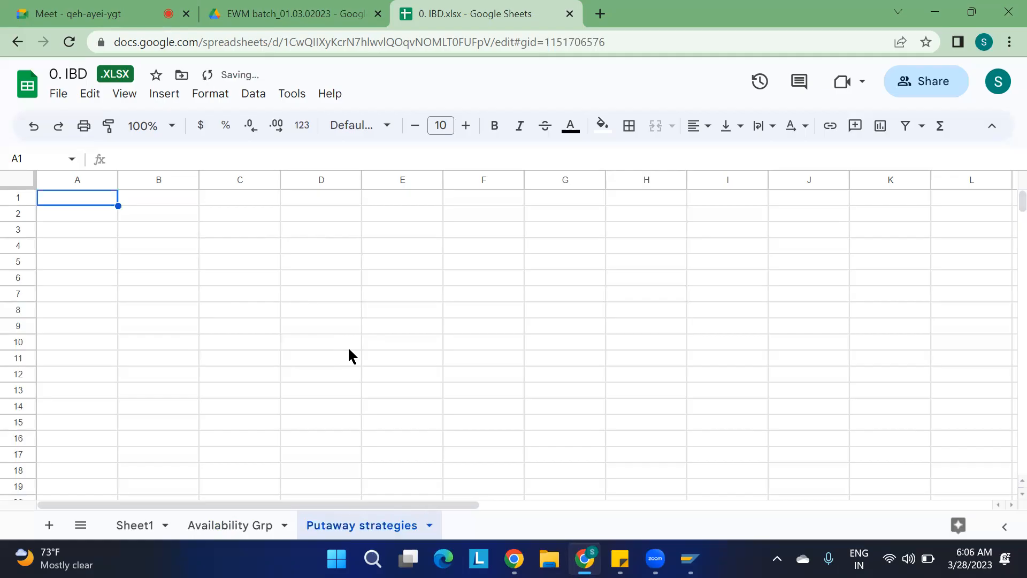
# Enter the note "WPT: Warehouse Process Type" in cell B2 of the new sheet.
pyautogui.click(141, 216)
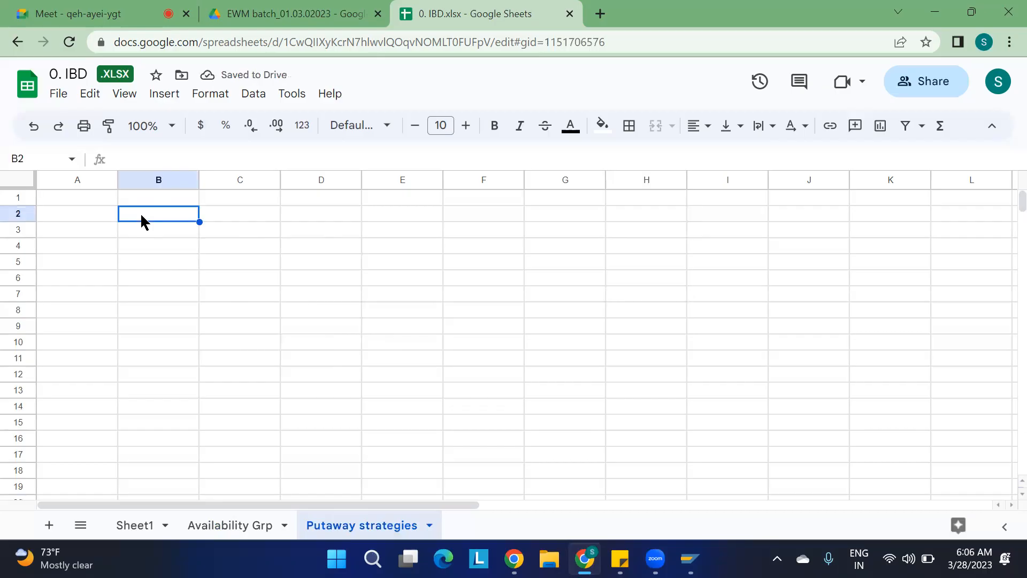
pyautogui.write('WPT: ')
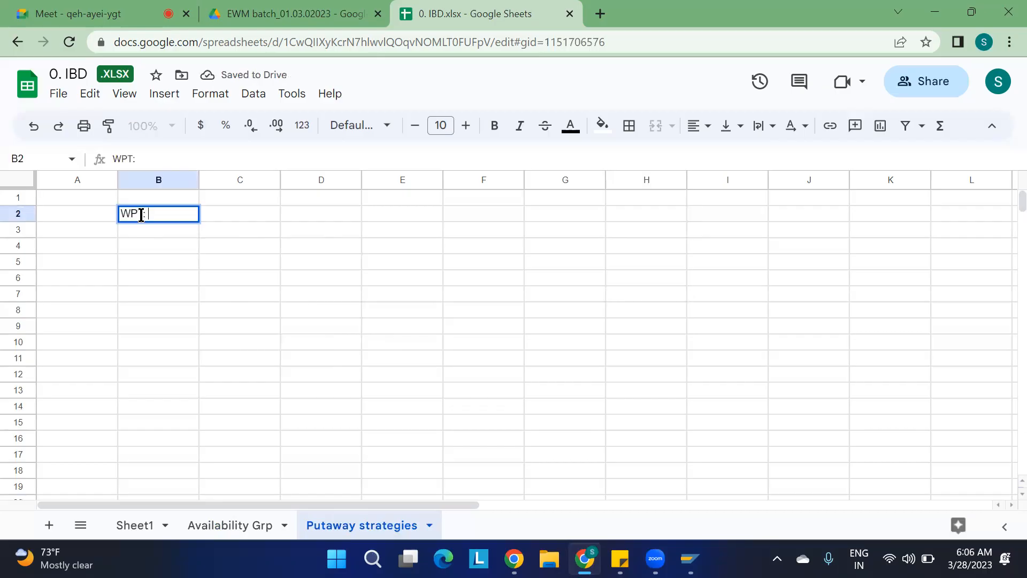
pyautogui.write('Warehouse')
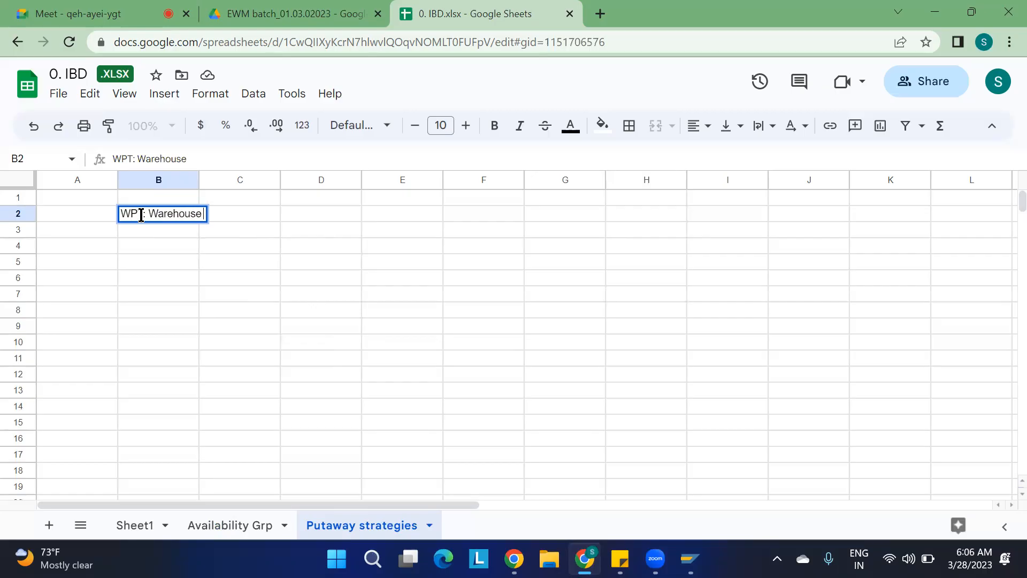
pyautogui.write(' Process T')
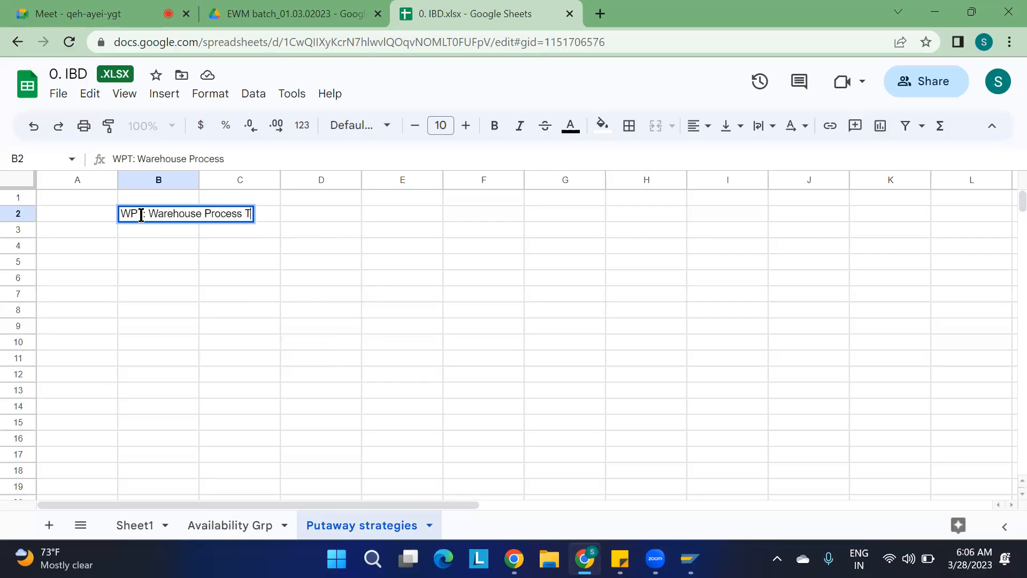
pyautogui.write('ype')
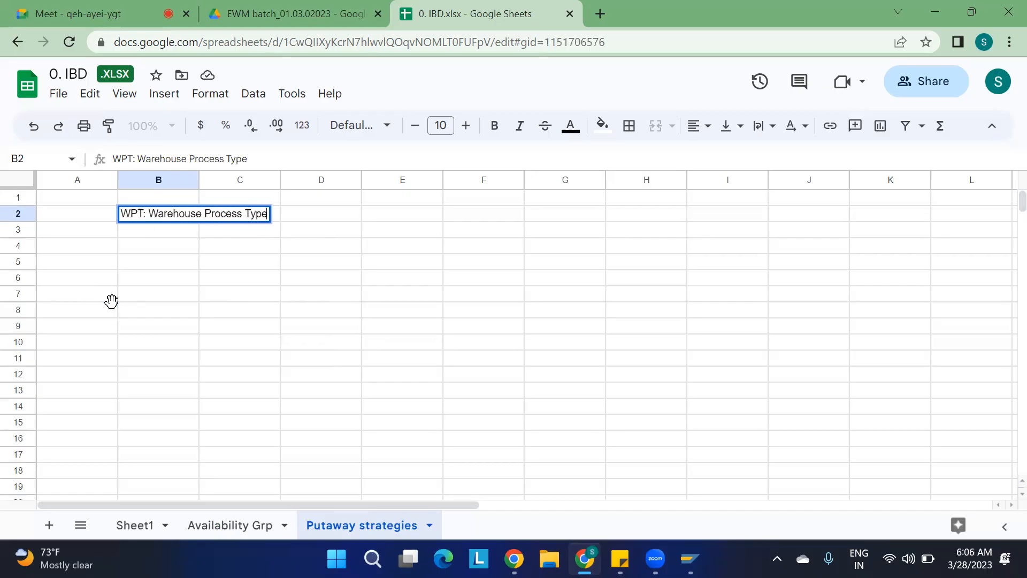
pyautogui.click(112, 308)
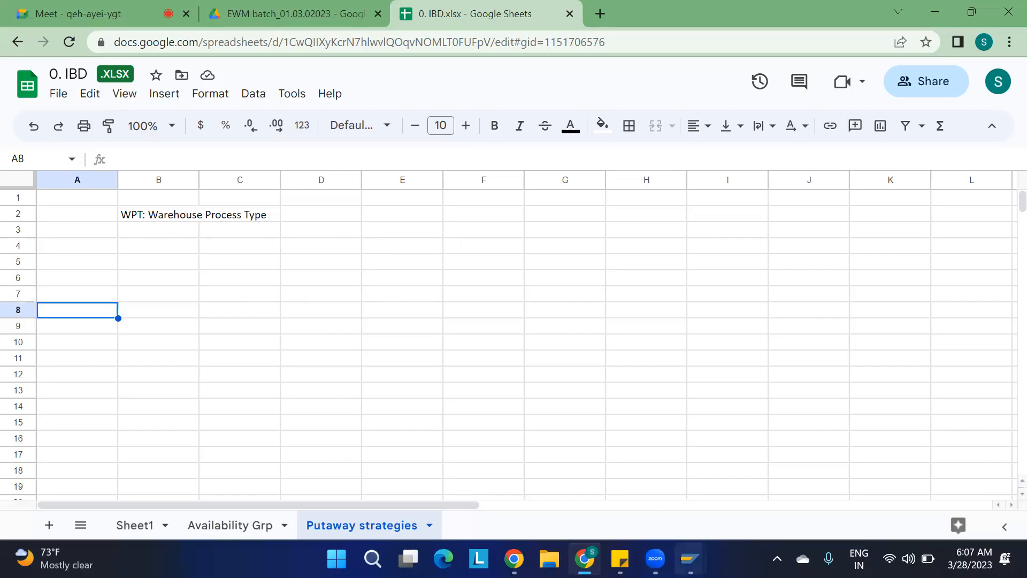
# Switch to the SAP GUI window and run transaction spro.
pyautogui.moveTo(689, 559)
pyautogui.click(732, 499)
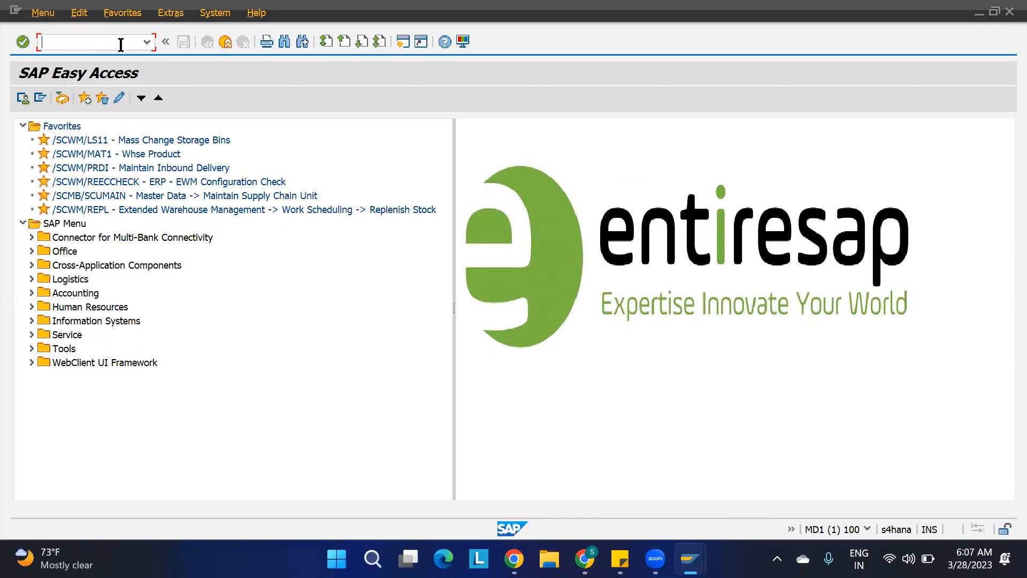
pyautogui.write('spro')
pyautogui.press('Return')
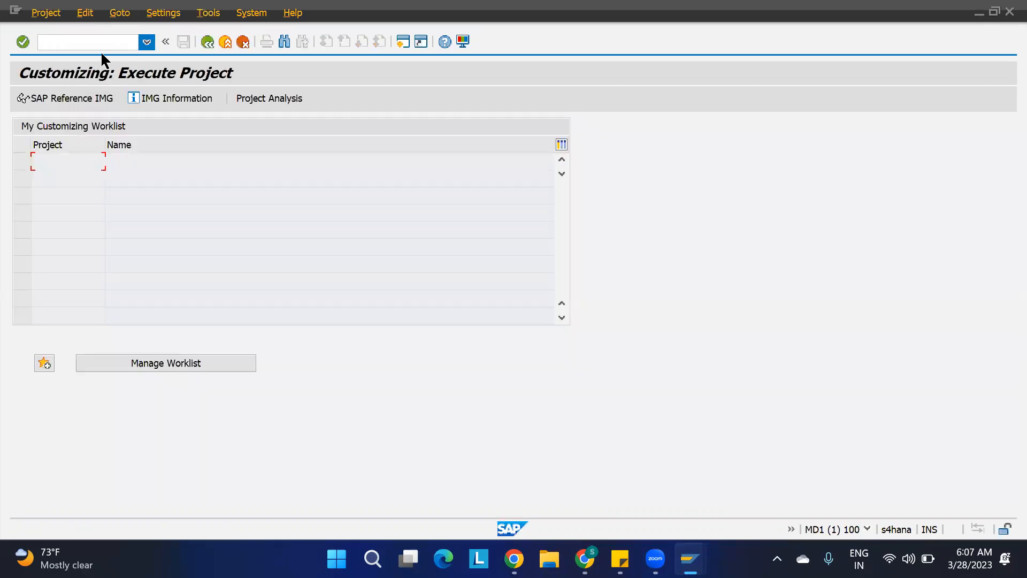
# Open Define Warehouse Process Type under SCM Extended Warehouse Management > Cross-Process Settings > Warehouse Task in the SAP Reference IMG.
pyautogui.click(80, 99)
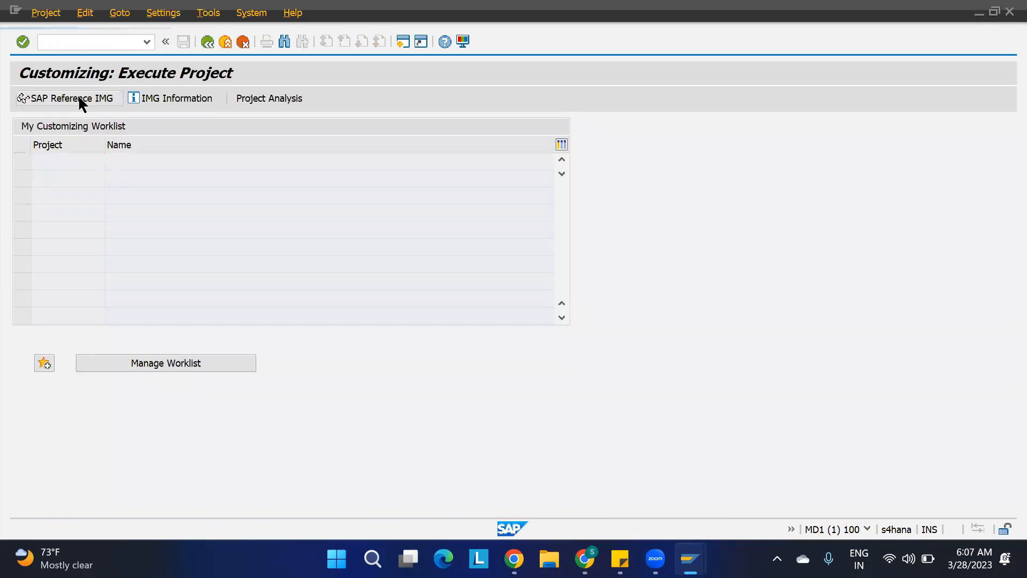
pyautogui.scroll(-4, 115, 390)
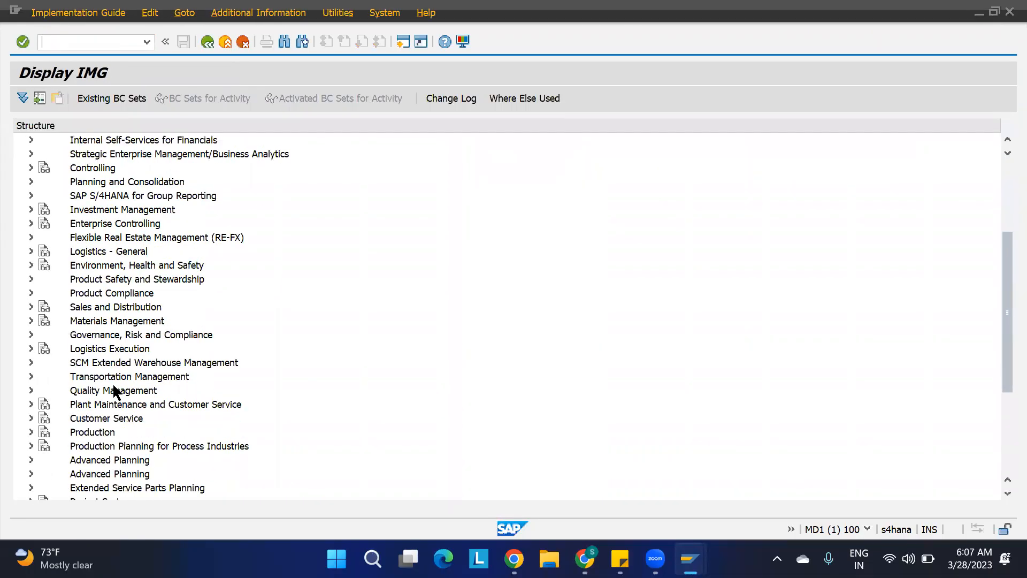
pyautogui.click(31, 363)
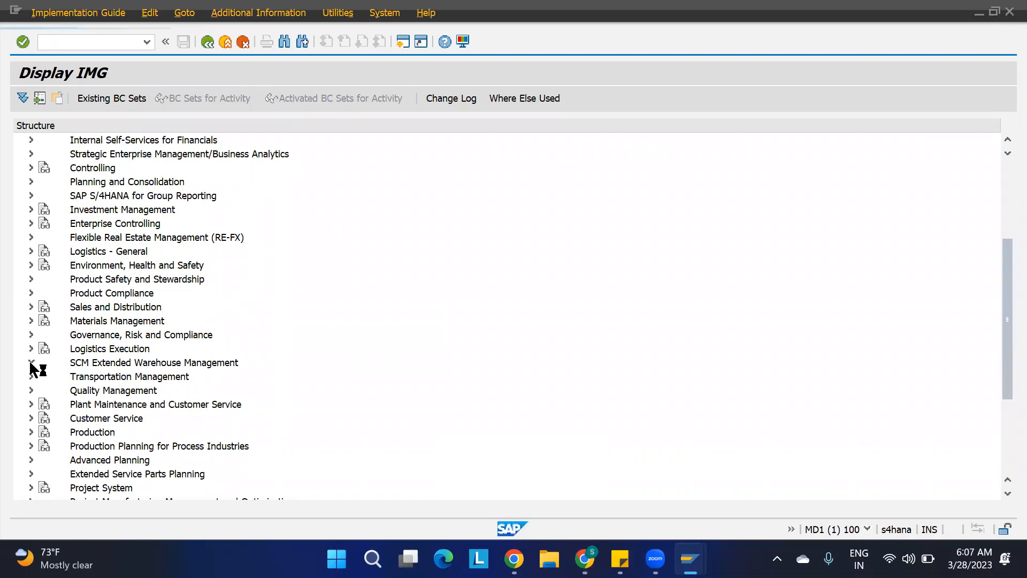
pyautogui.click(40, 377)
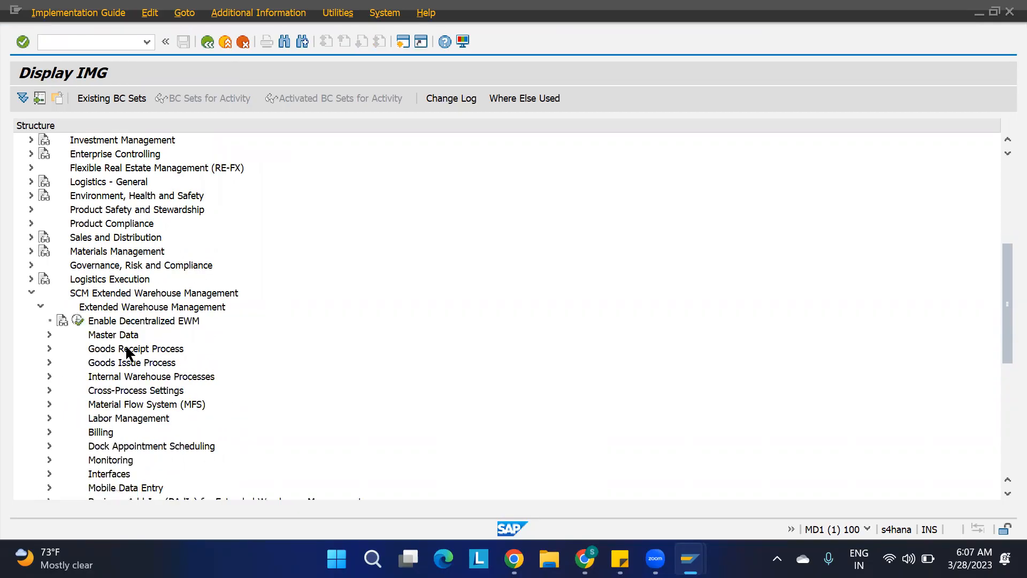
pyautogui.click(107, 386)
pyautogui.click(49, 390)
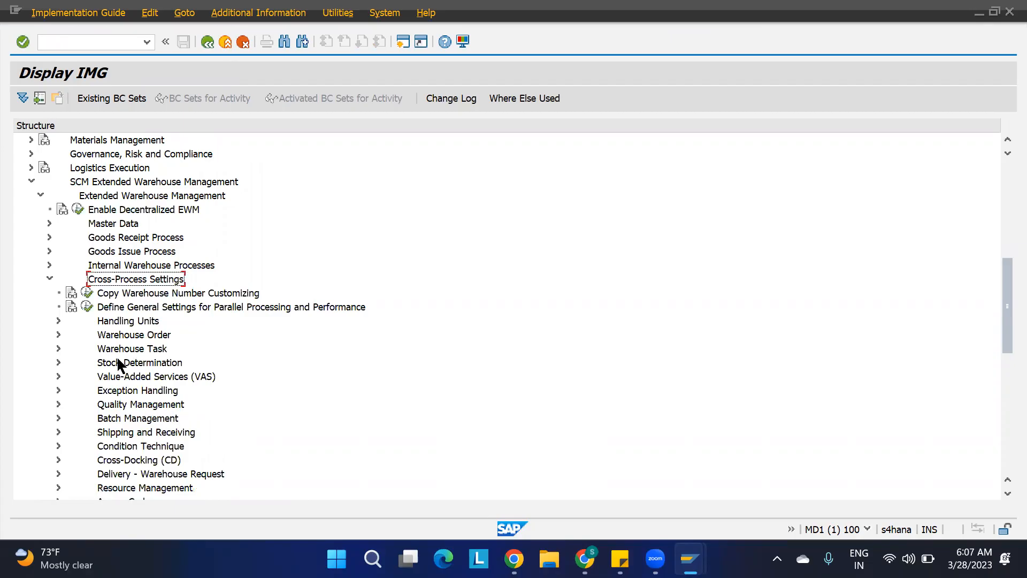
pyautogui.click(120, 348)
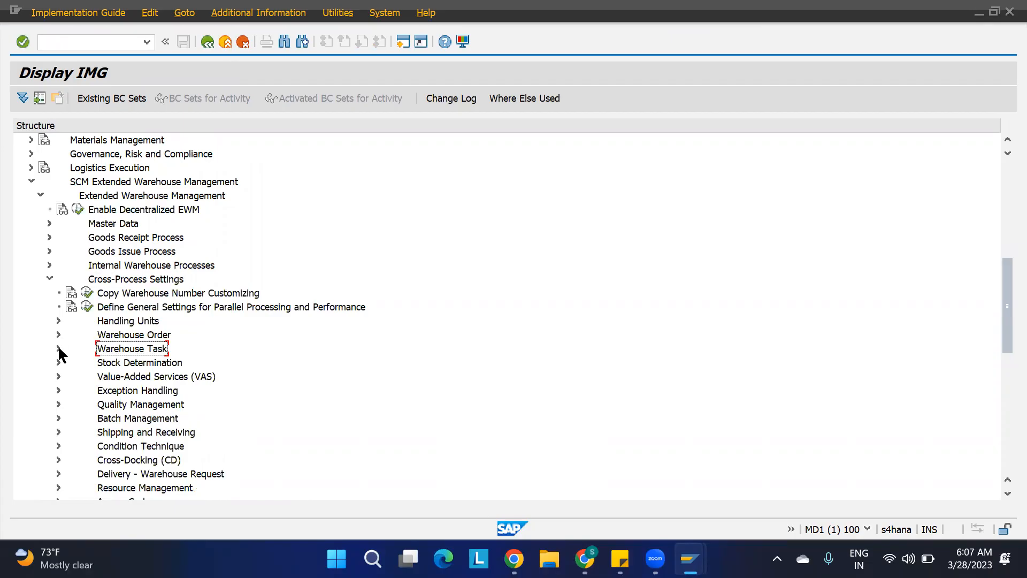
pyautogui.click(58, 348)
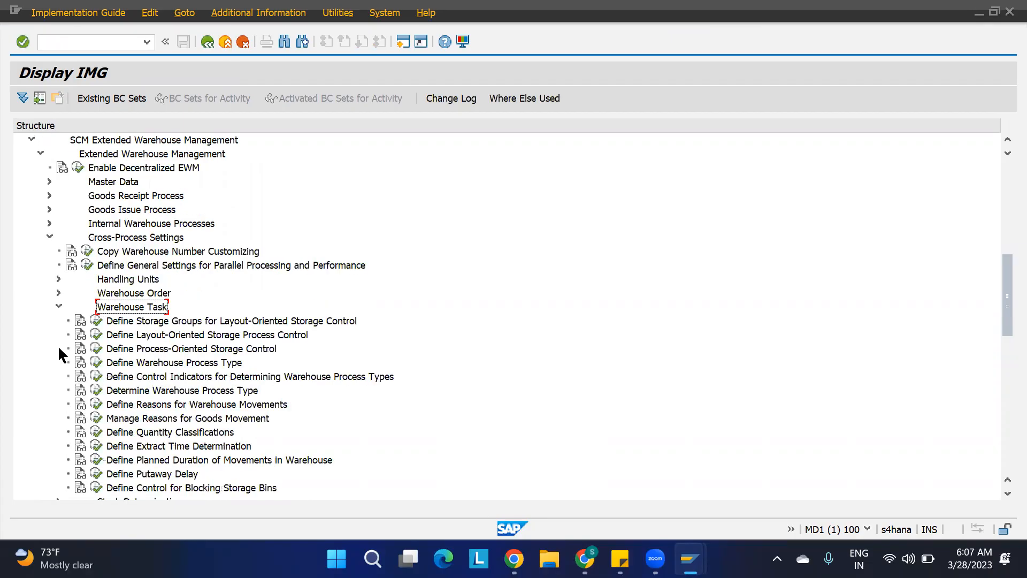
pyautogui.click(130, 364)
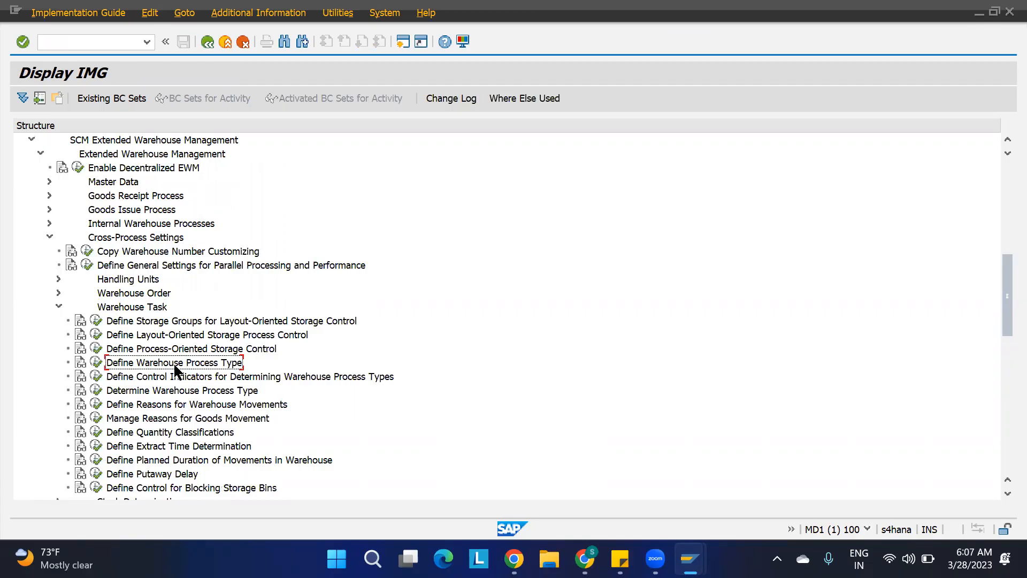
pyautogui.click(97, 363)
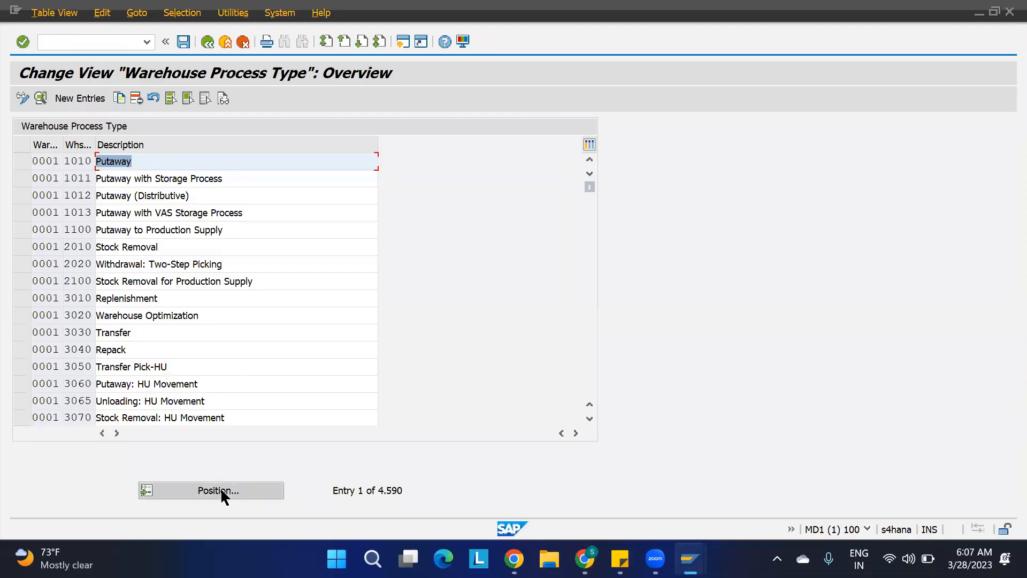
# Position the warehouse process type list at warehouse number 1100.
pyautogui.click(222, 494)
pyautogui.write('1100')
pyautogui.press('Return')
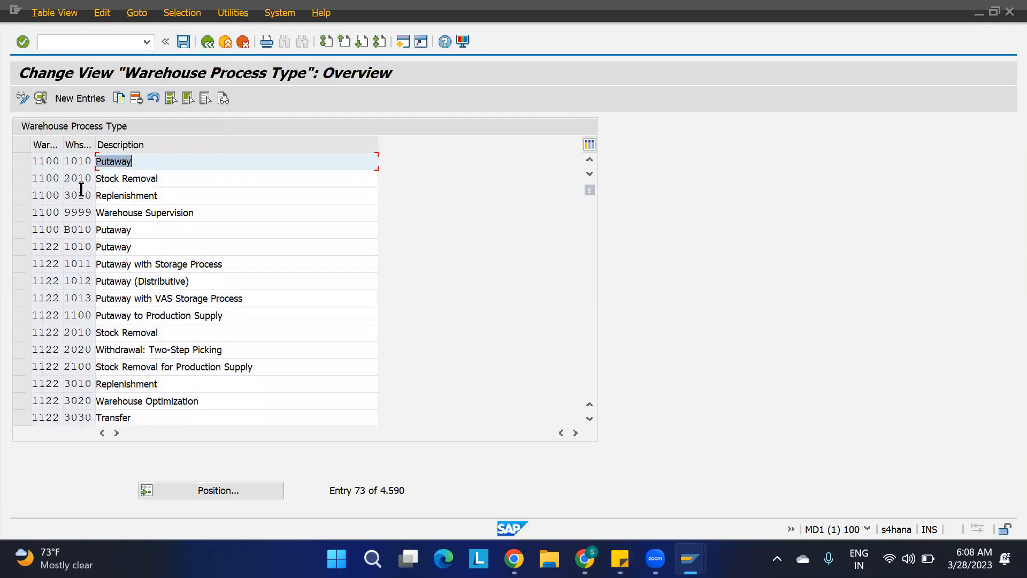
# Leave the warehouse process type table and return to the IMG structure.
pyautogui.click(21, 163)
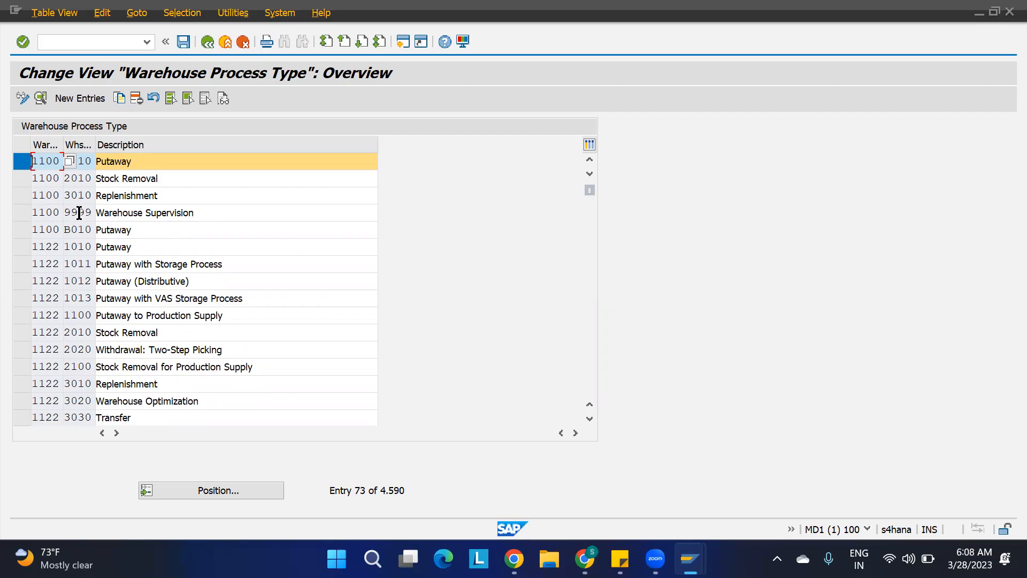
pyautogui.click(19, 166)
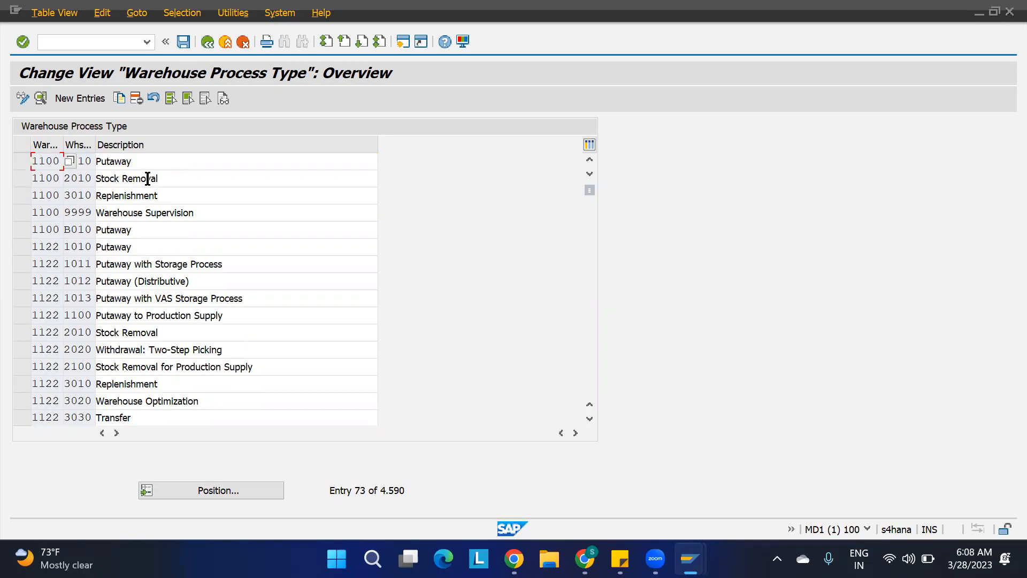
pyautogui.click(203, 488)
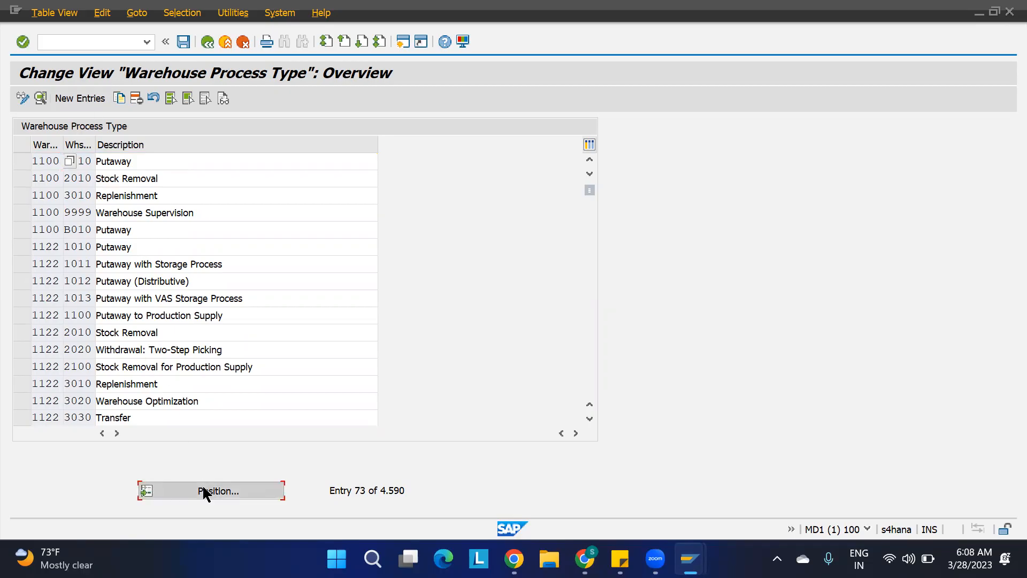
pyautogui.press('Return')
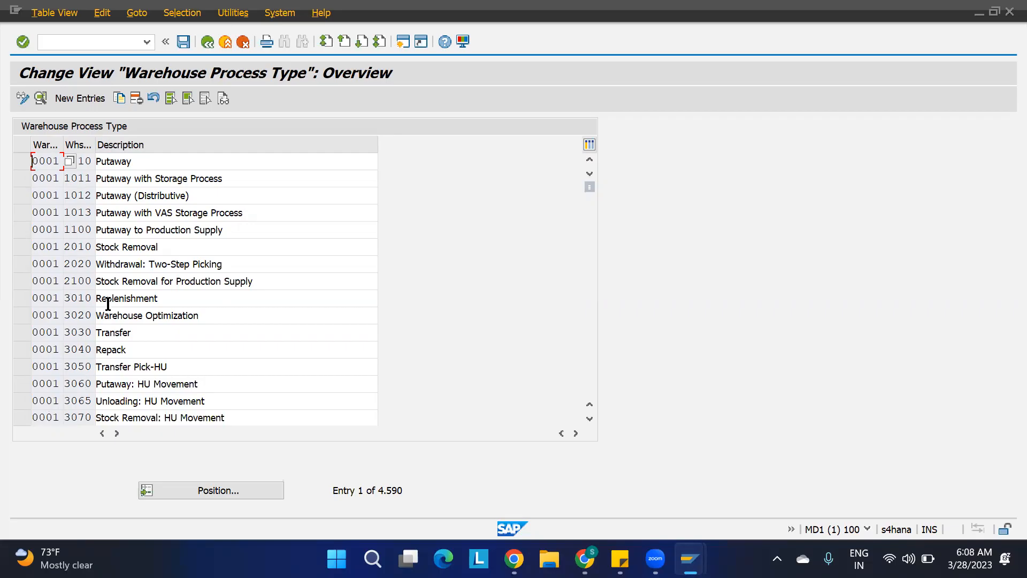
pyautogui.click(208, 43)
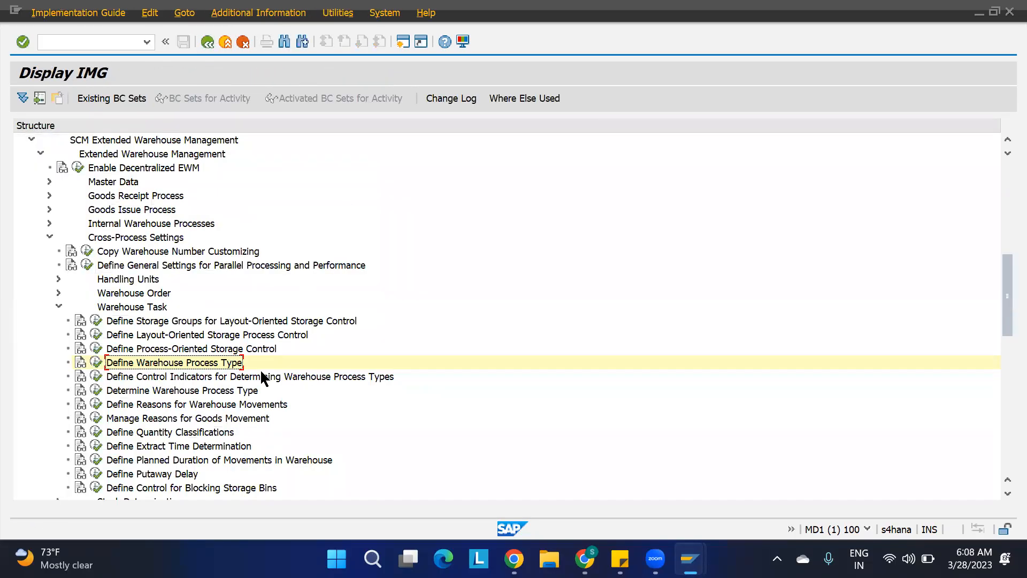
# Reopen Define Warehouse Process Type and position the list at warehouse number 1100.
pyautogui.click(94, 362)
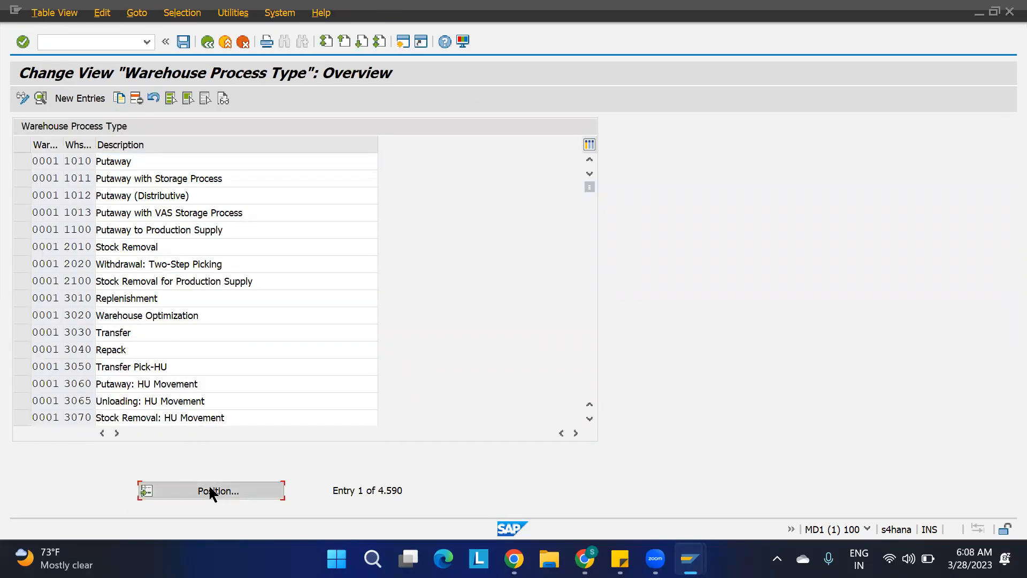
pyautogui.click(210, 487)
pyautogui.write('1100')
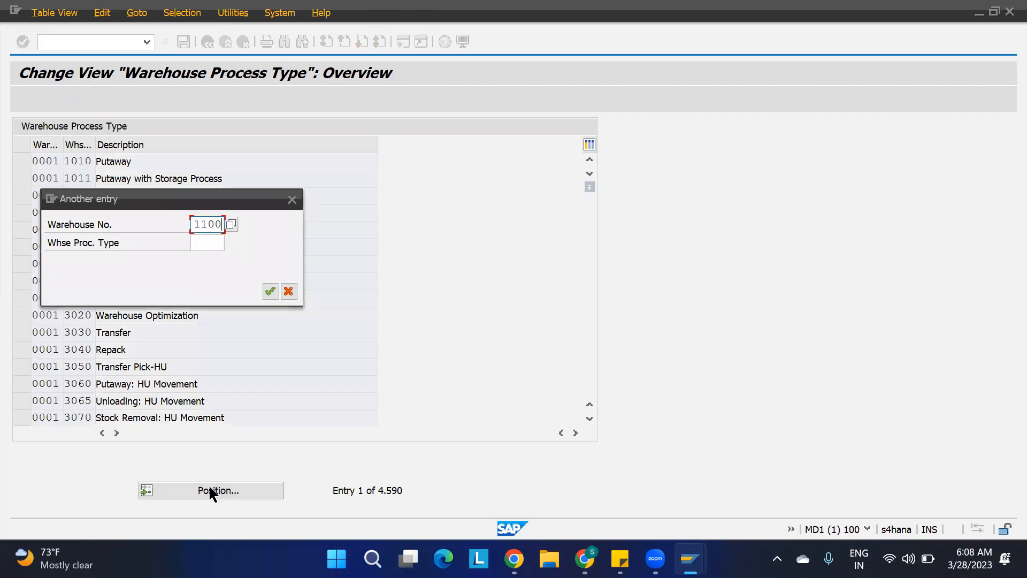
pyautogui.press('Return')
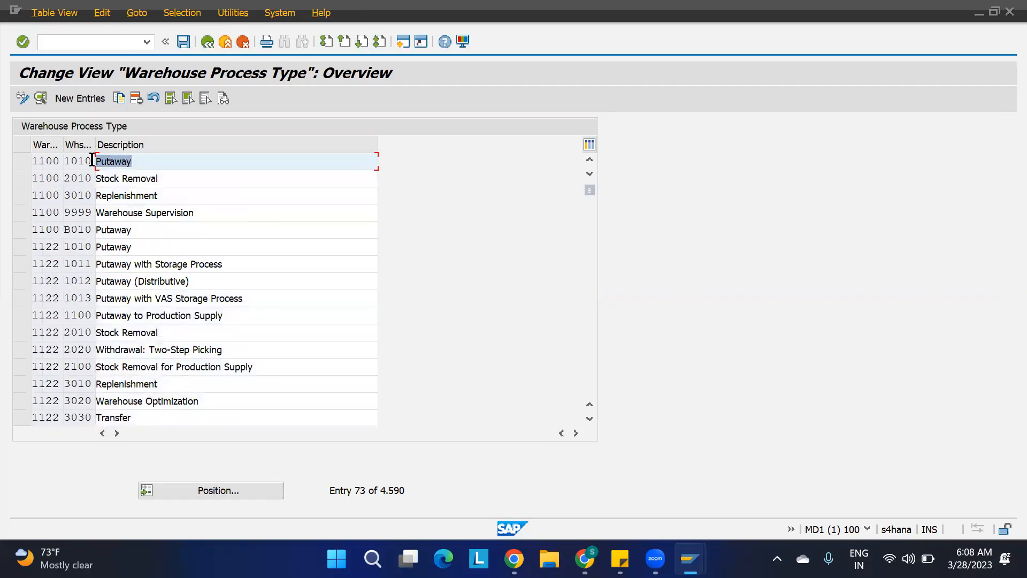
# Copy the 1100 process type 1010 Putaway as a new warehouse process type F010.
pyautogui.click(148, 156)
pyautogui.click(21, 160)
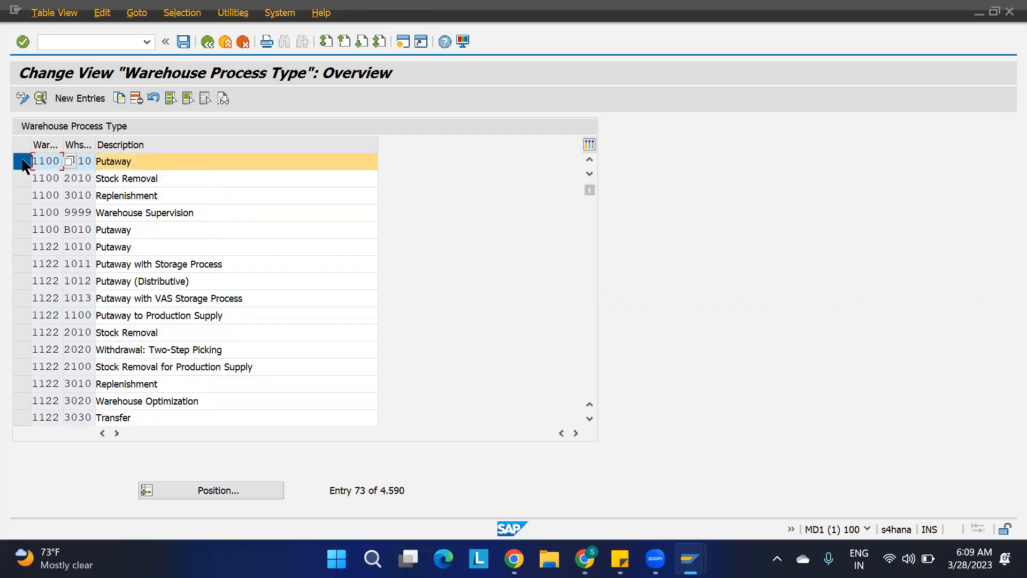
pyautogui.click(117, 99)
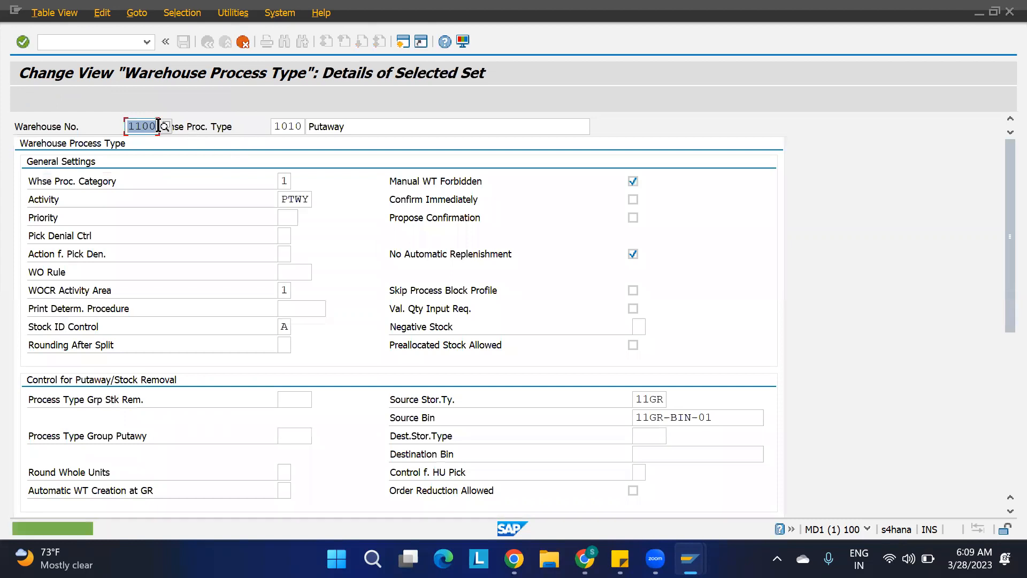
pyautogui.click(303, 125)
pyautogui.moveTo(303, 126); pyautogui.dragTo(205, 140)
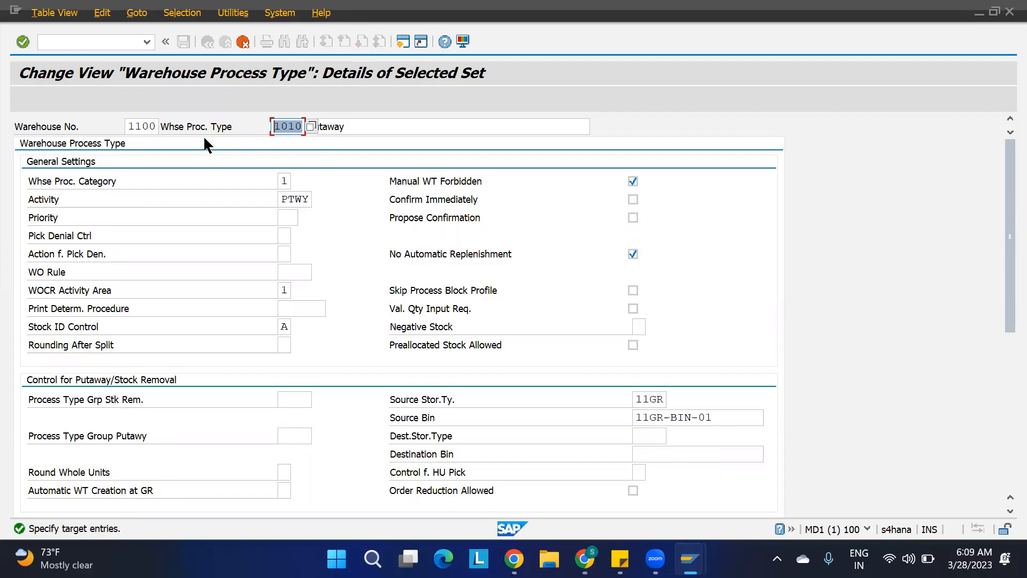
pyautogui.click(372, 124)
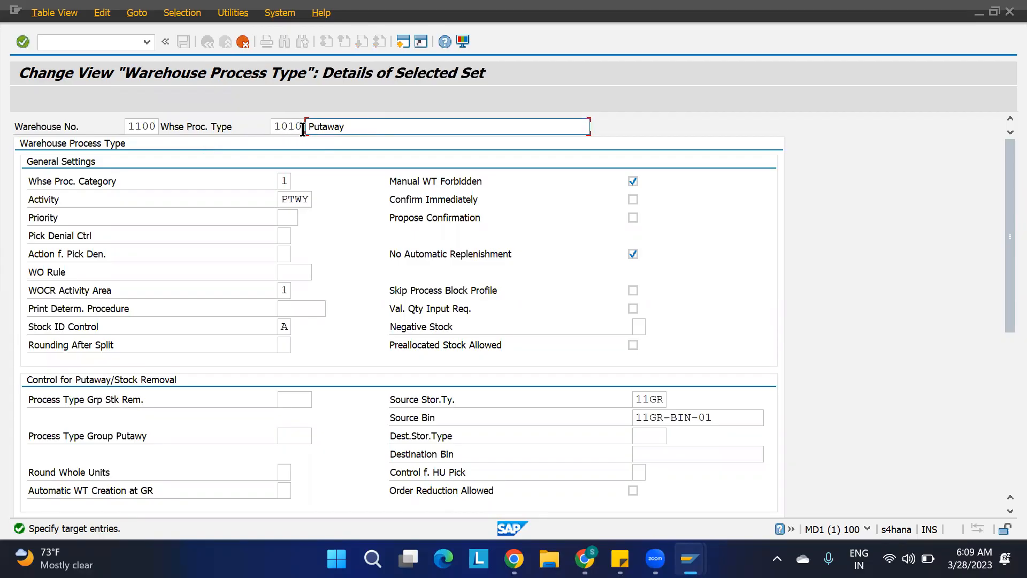
pyautogui.click(278, 126)
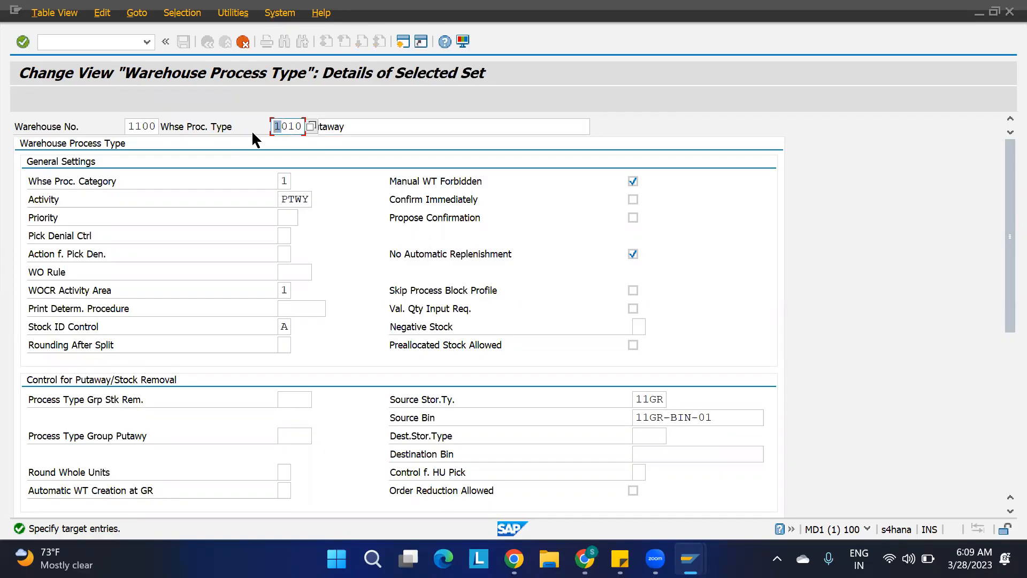
pyautogui.write('F')
pyautogui.click(347, 127)
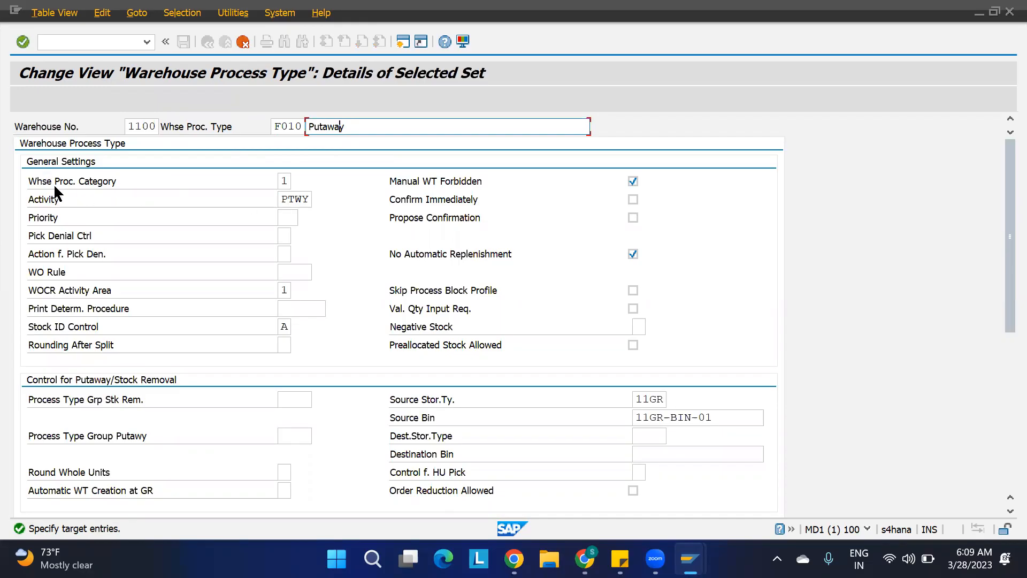
# Set the warehouse process category of F010 to 1 Putaway.
pyautogui.click(283, 179)
pyautogui.write('1')
pyautogui.click(287, 180)
pyautogui.click(298, 182)
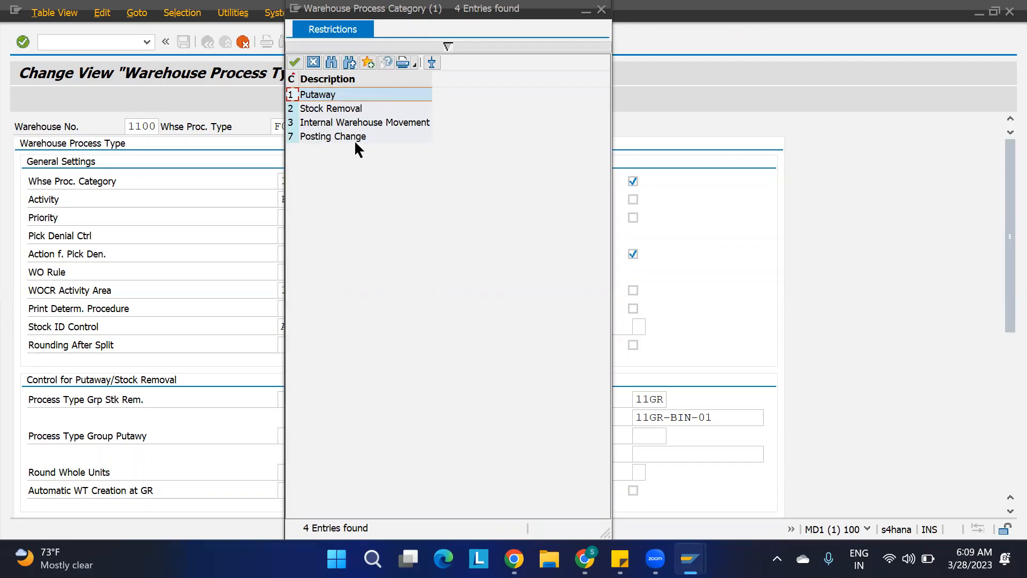
pyautogui.click(314, 63)
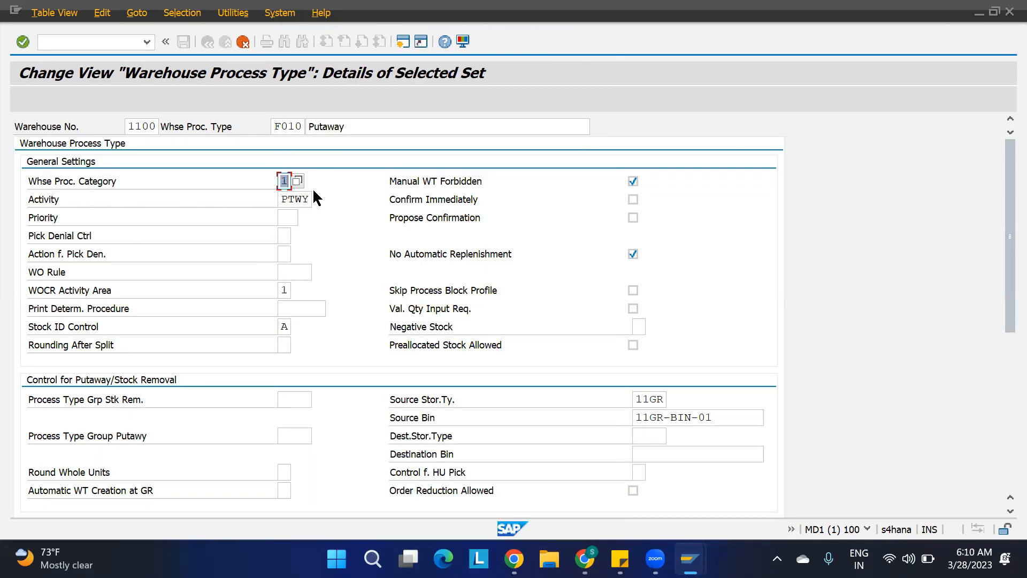
pyautogui.click(304, 199)
pyautogui.click(291, 183)
pyautogui.click(298, 180)
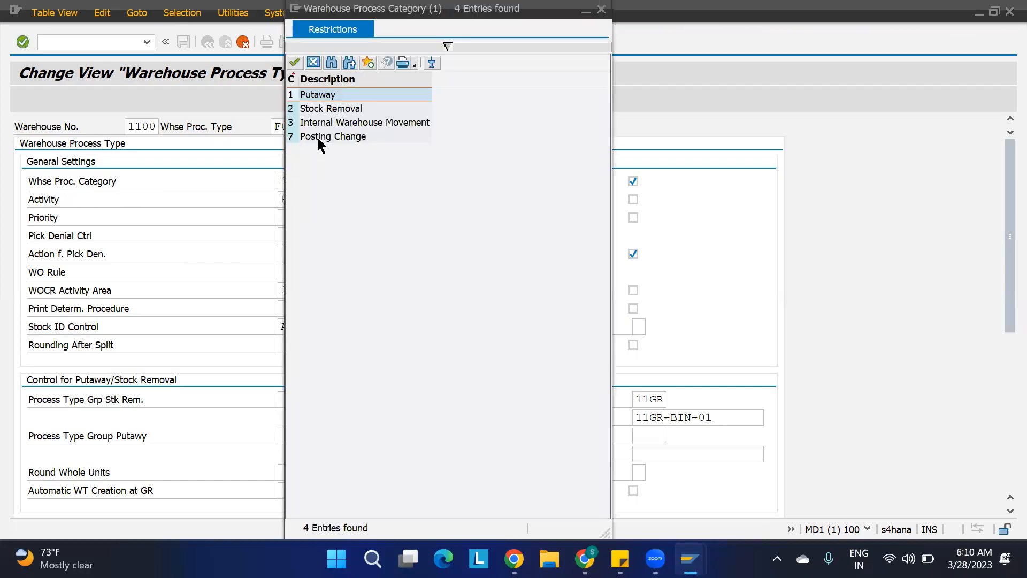
pyautogui.click(293, 95)
pyautogui.click(317, 95)
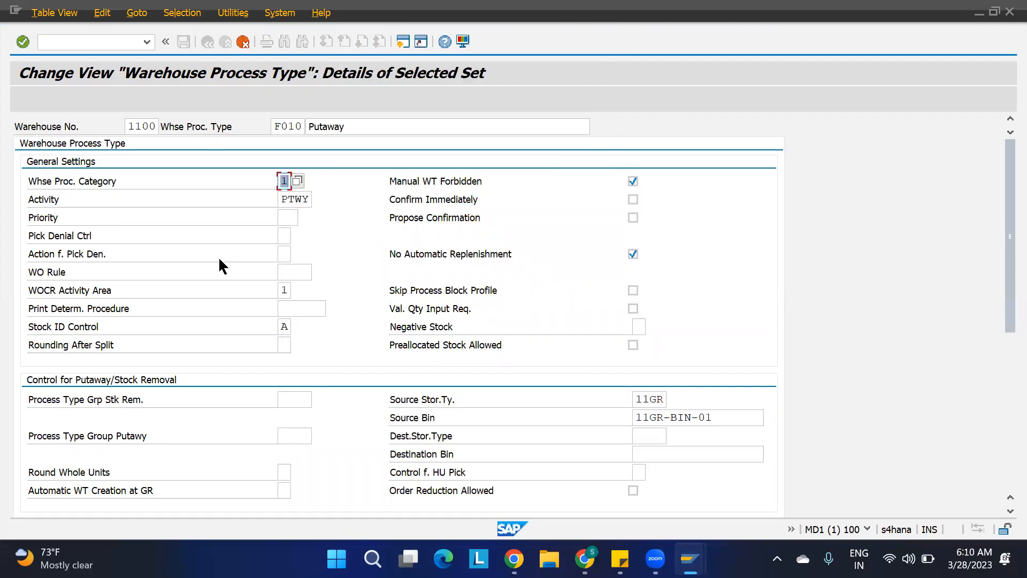
# Set the WOCR activity area to 1 and review its value options.
pyautogui.click(52, 275)
pyautogui.click(286, 290)
pyautogui.write('1')
pyautogui.press('Return')
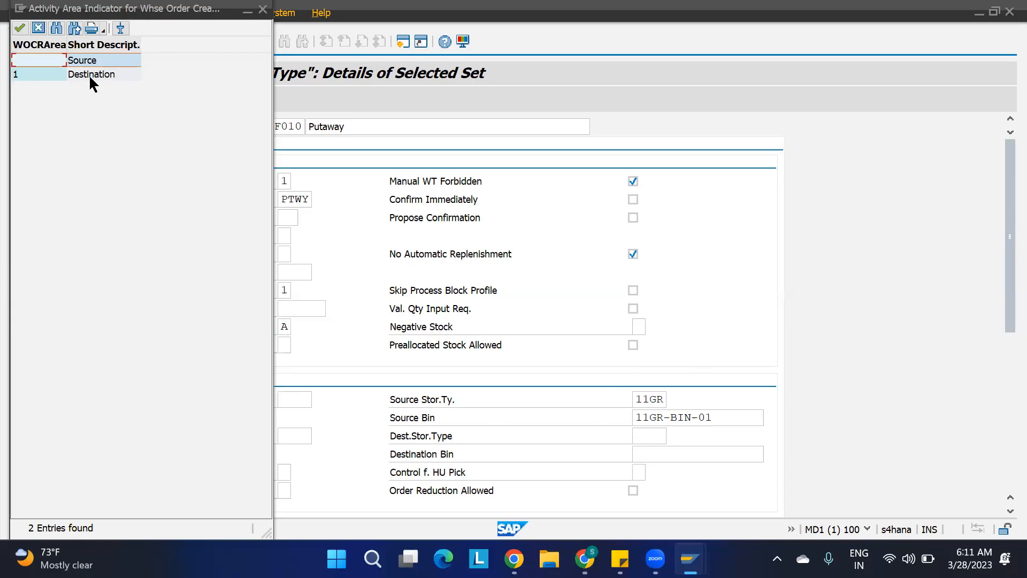
pyautogui.click(263, 9)
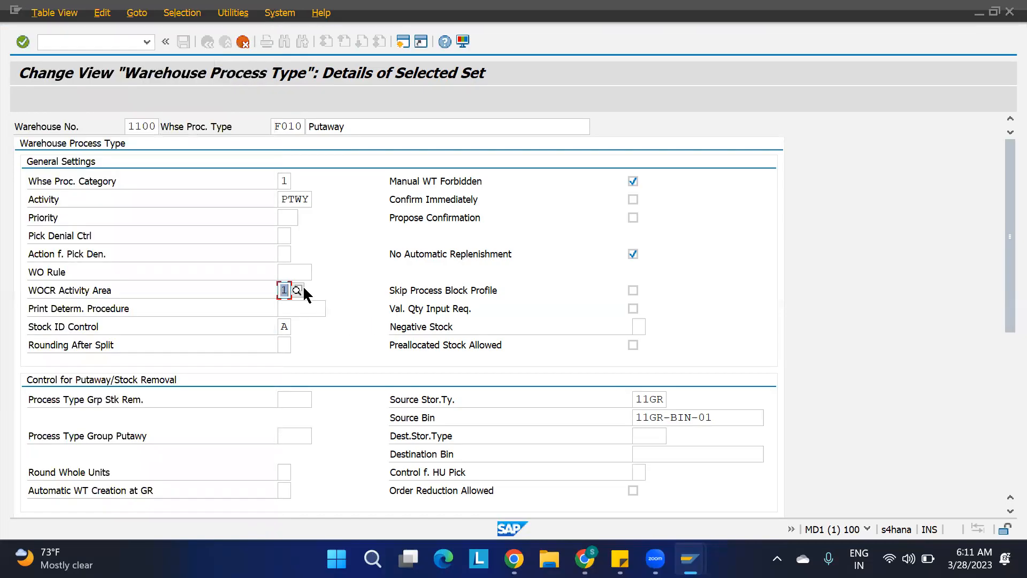
pyautogui.click(300, 290)
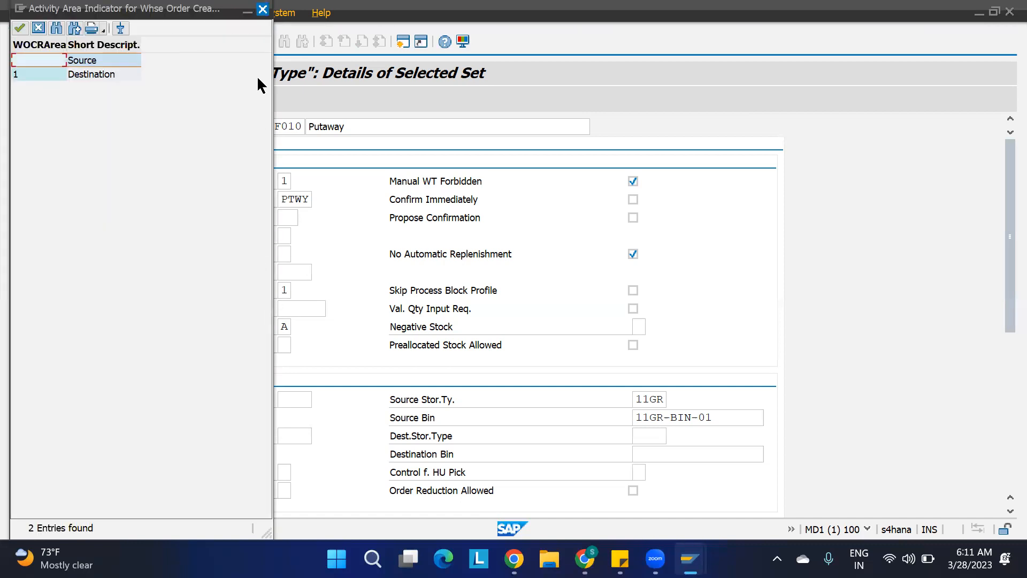
pyautogui.click(262, 9)
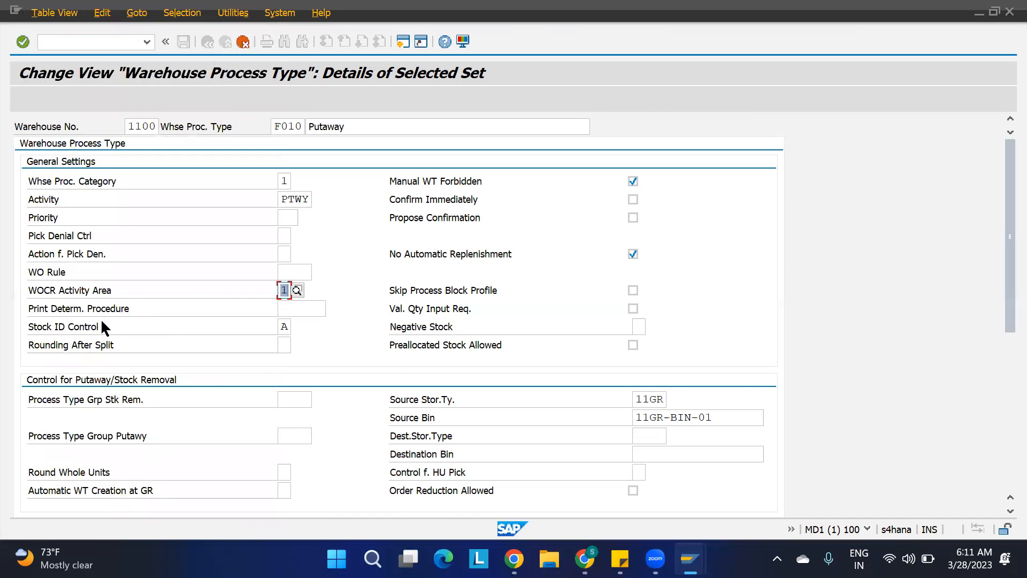
# Set the stock ID control to A after reviewing the stock identification options.
pyautogui.click(284, 325)
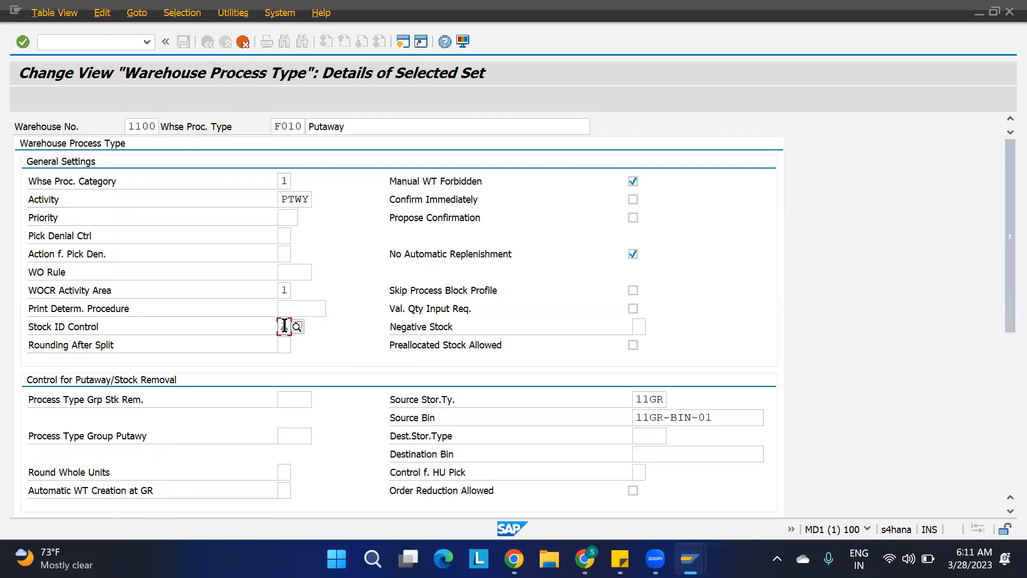
pyautogui.click(293, 325)
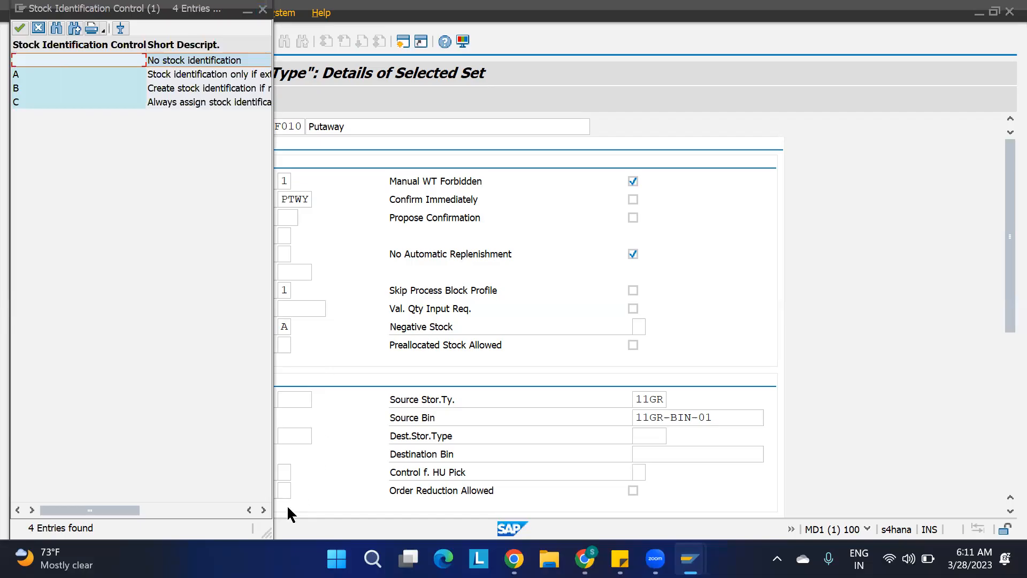
pyautogui.moveTo(271, 530); pyautogui.dragTo(438, 515)
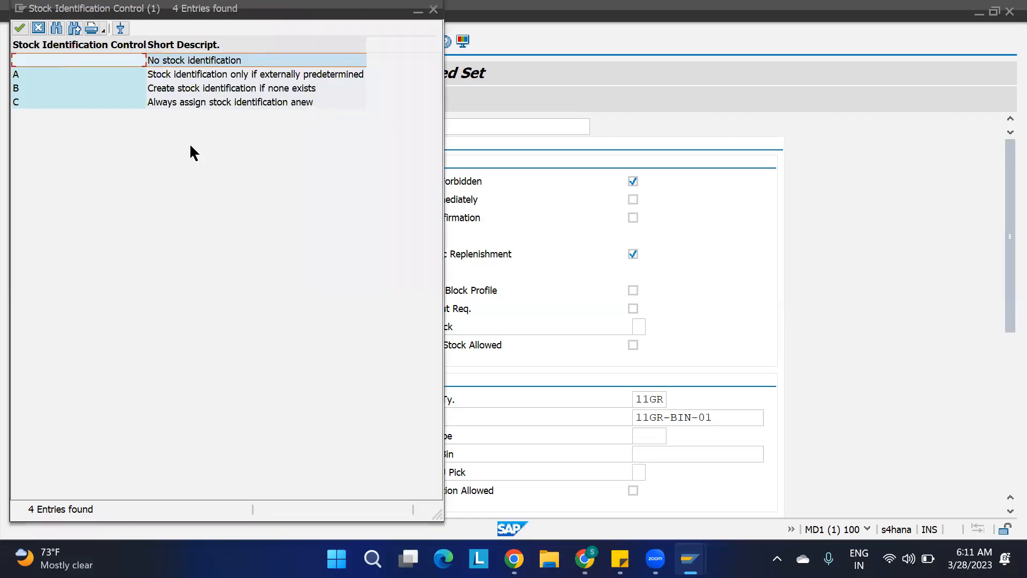
pyautogui.click(172, 75)
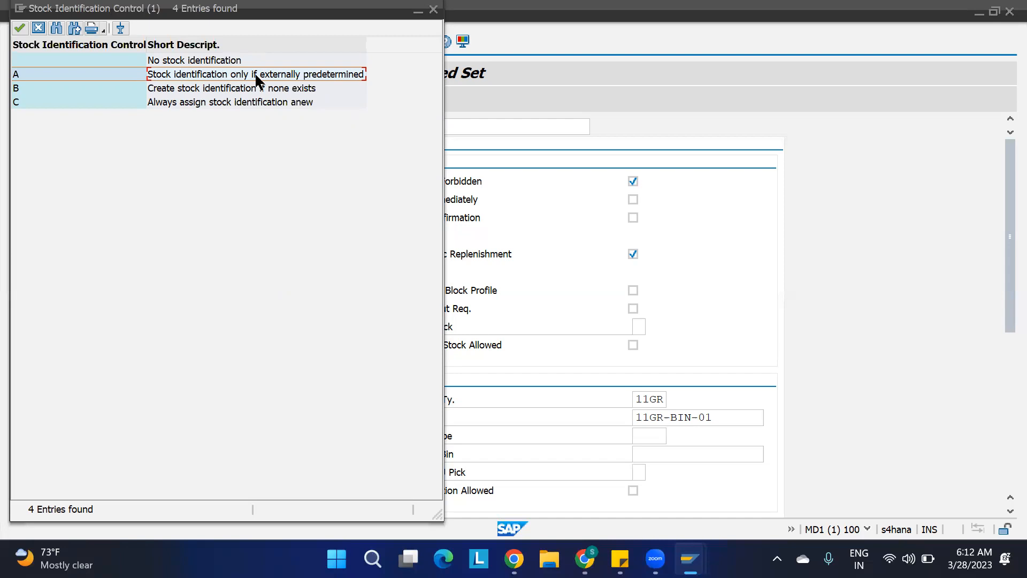
pyautogui.click(183, 90)
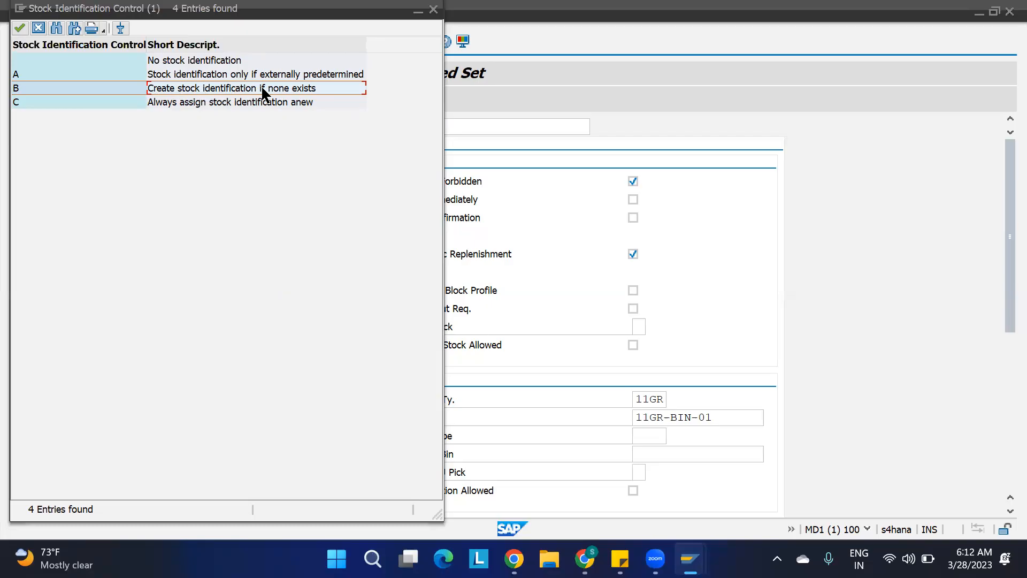
pyautogui.click(200, 106)
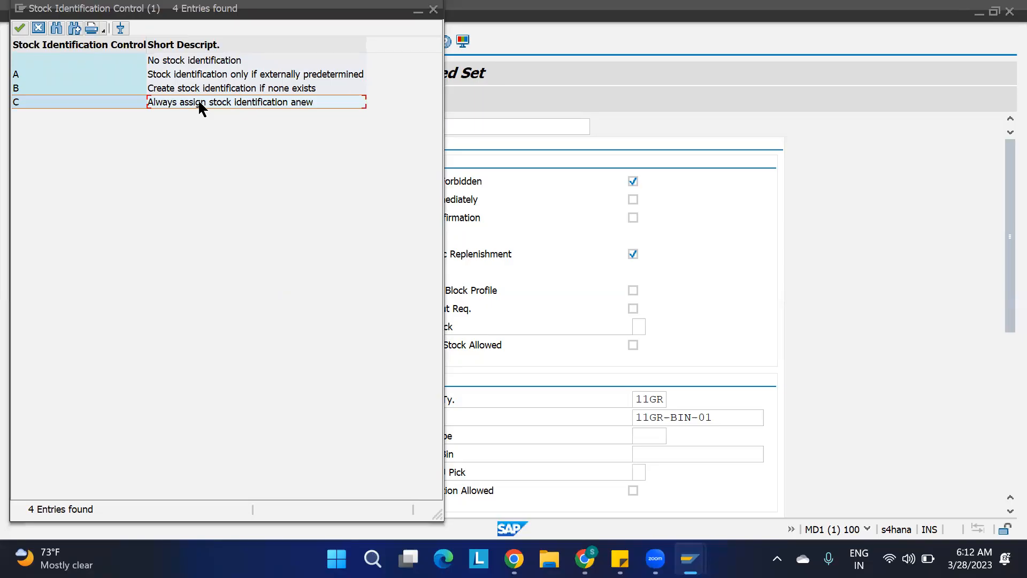
pyautogui.click(38, 28)
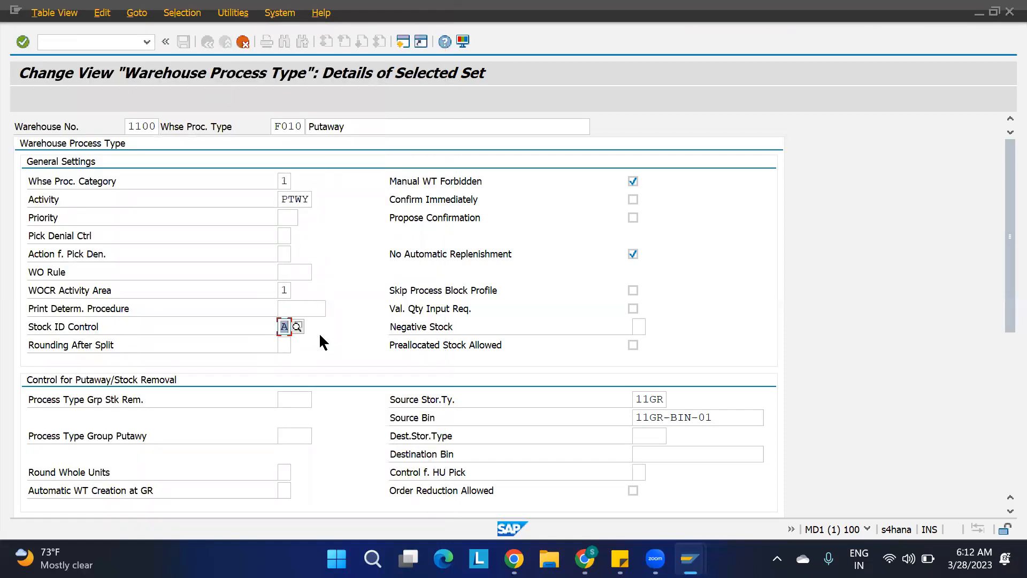
pyautogui.click(297, 326)
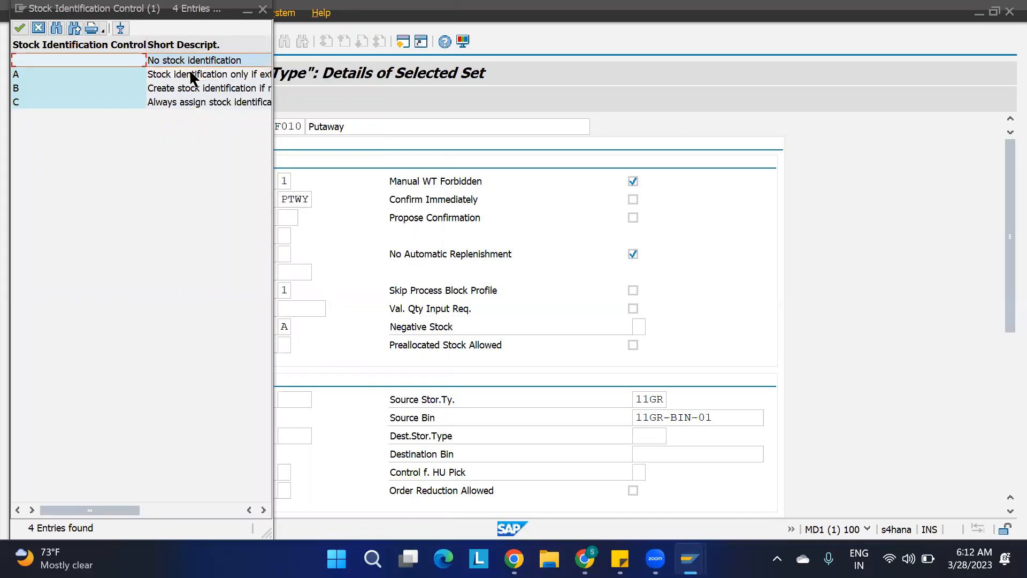
pyautogui.click(190, 73)
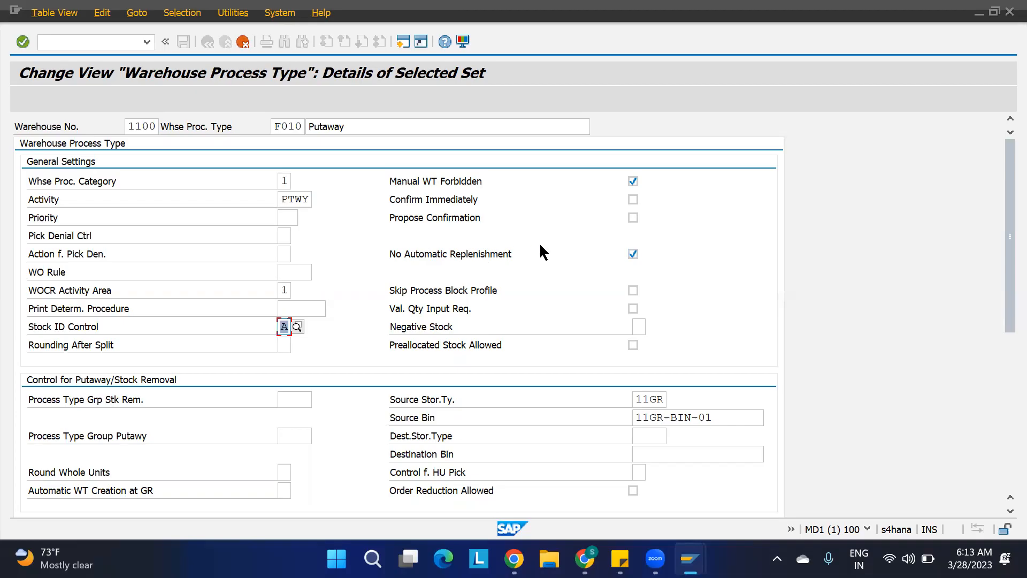
# Review the negative stock value options without choosing one.
pyautogui.scroll(-2, 587, 341)
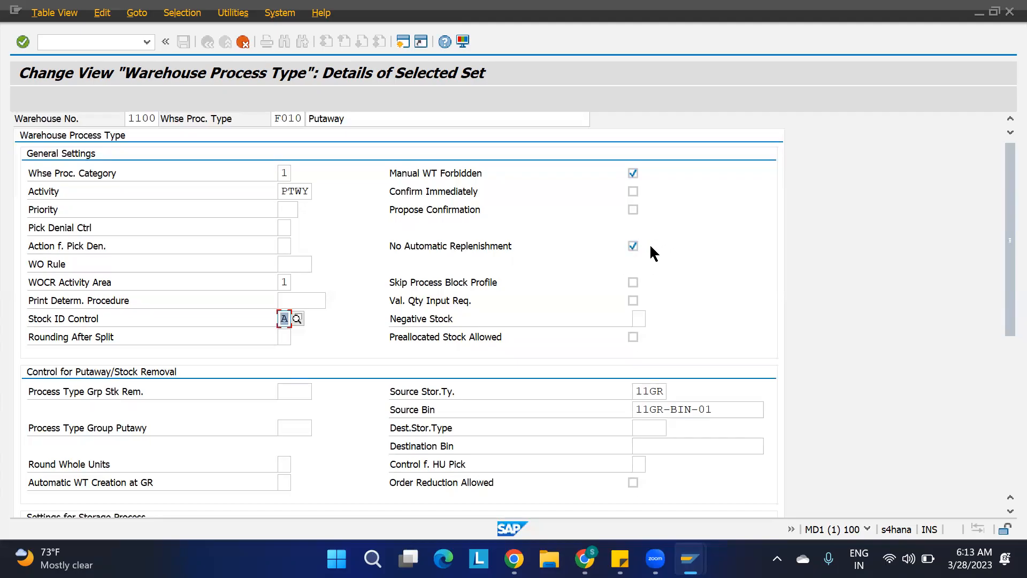
pyautogui.click(639, 318)
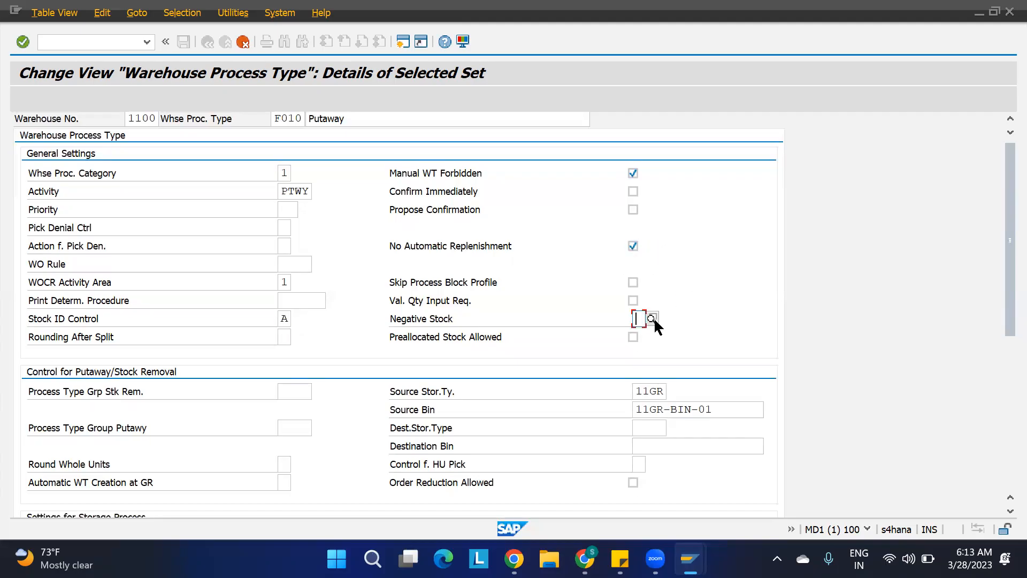
pyautogui.click(656, 320)
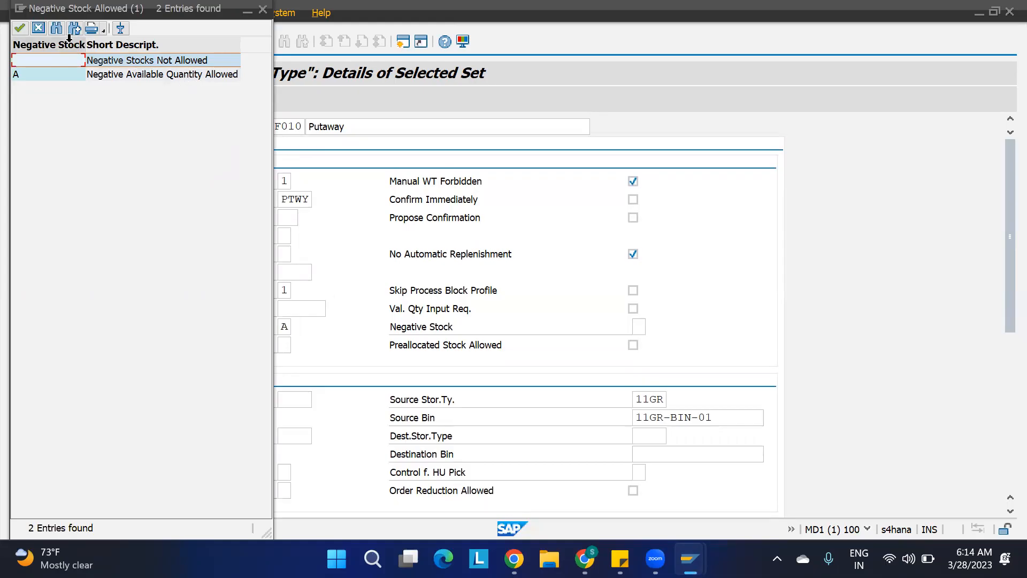
pyautogui.click(38, 29)
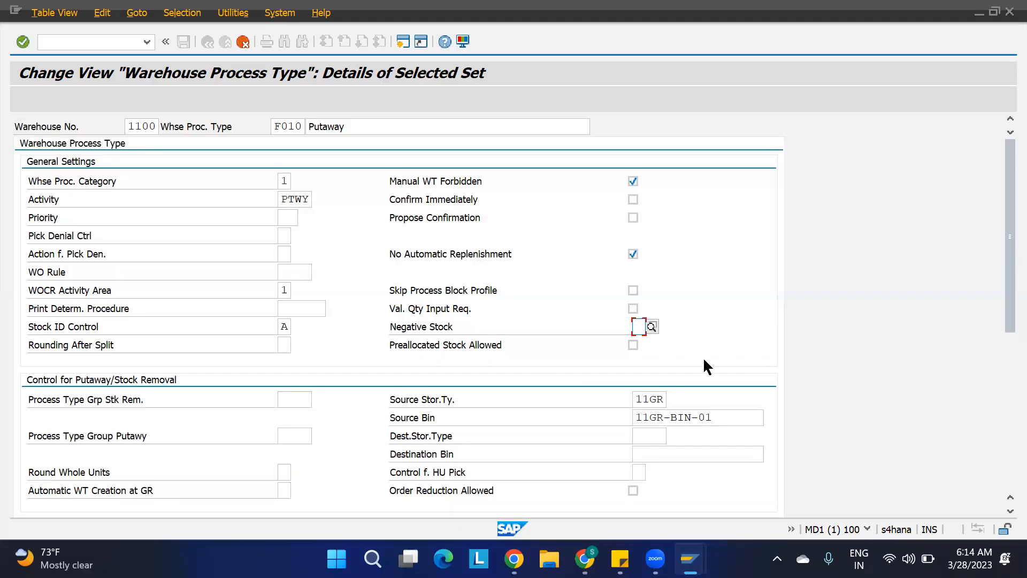
# Switch to the spreadsheet and enter Physical Stock in A5 and Available stock in A6.
pyautogui.click(584, 558)
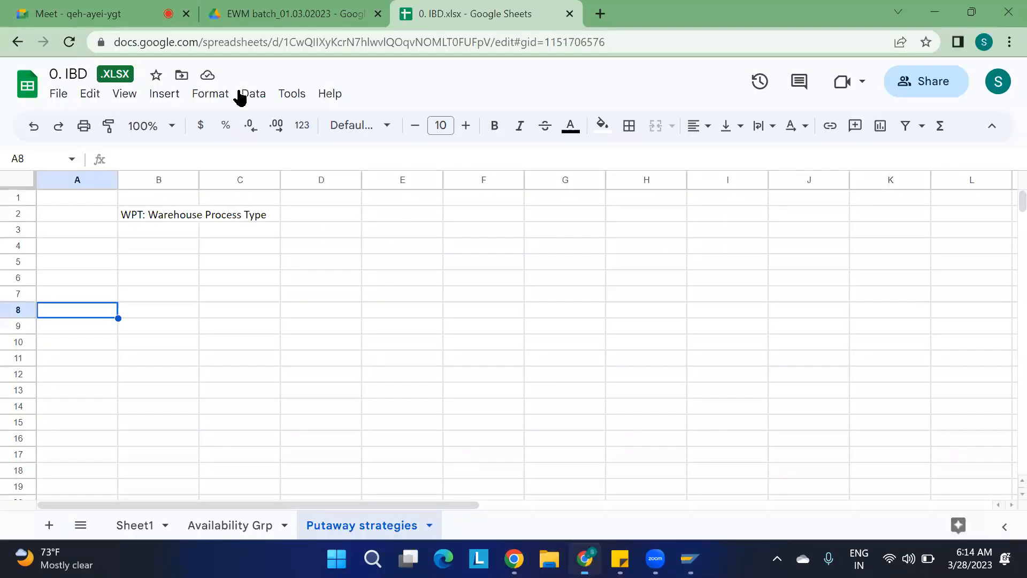
pyautogui.click(106, 262)
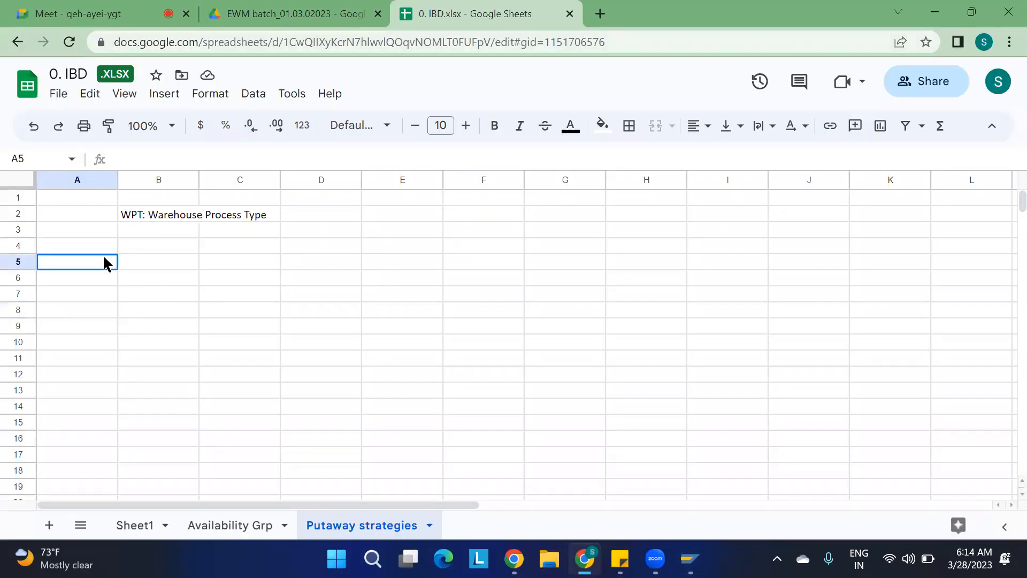
pyautogui.write('Physical Stock')
pyautogui.press('Return')
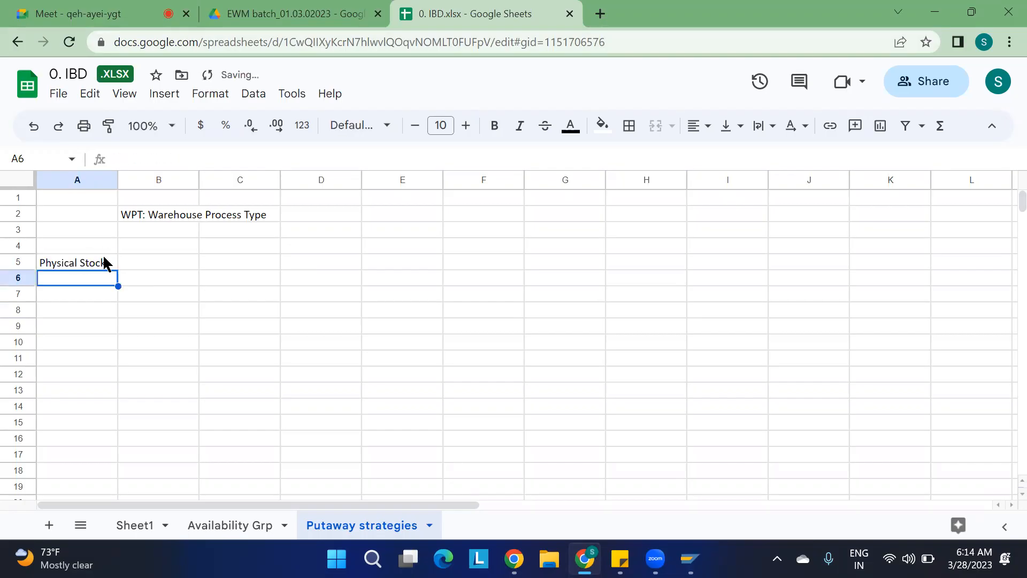
pyautogui.write('Availab')
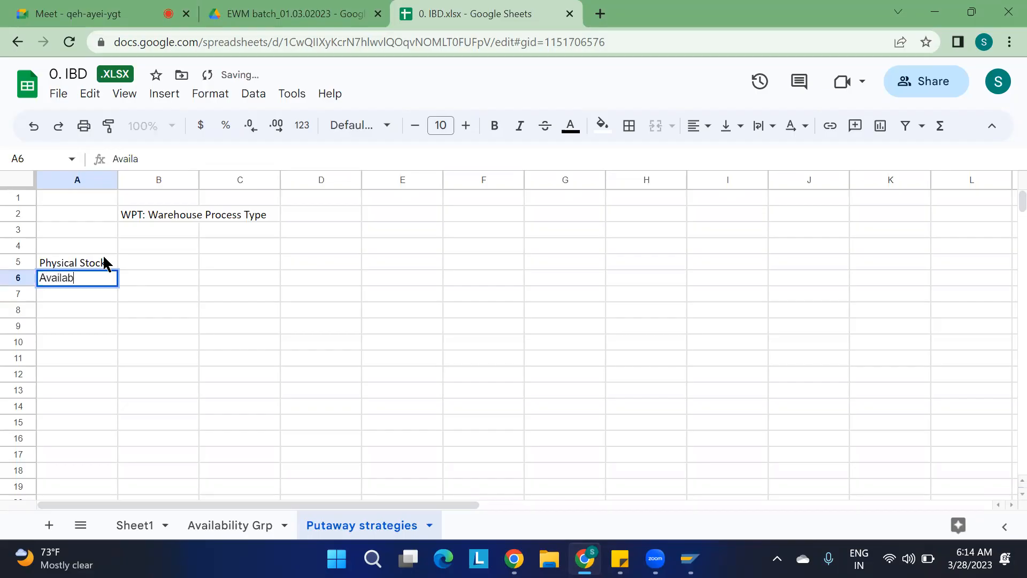
pyautogui.write('le stock')
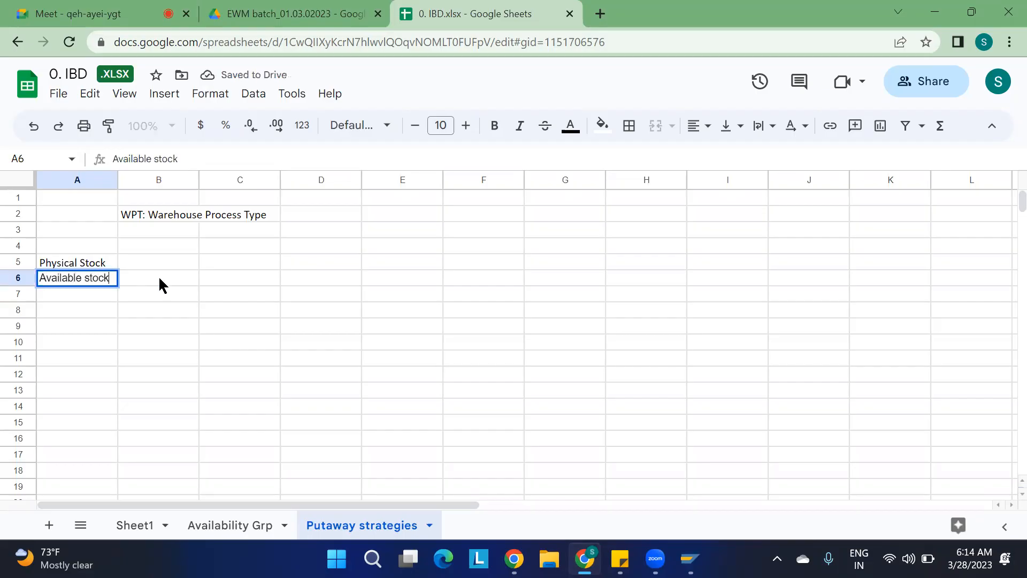
pyautogui.click(138, 346)
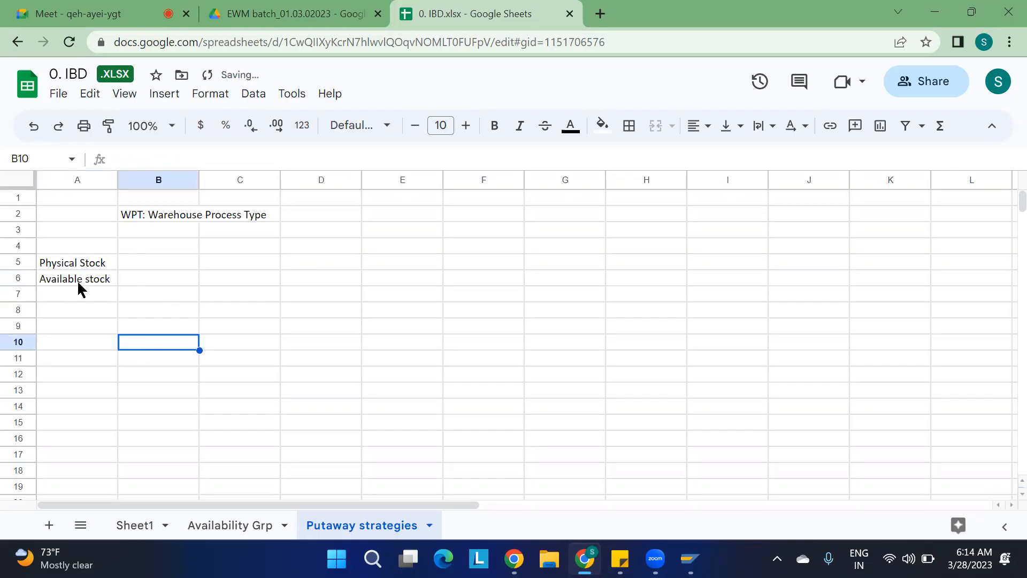
pyautogui.click(87, 280)
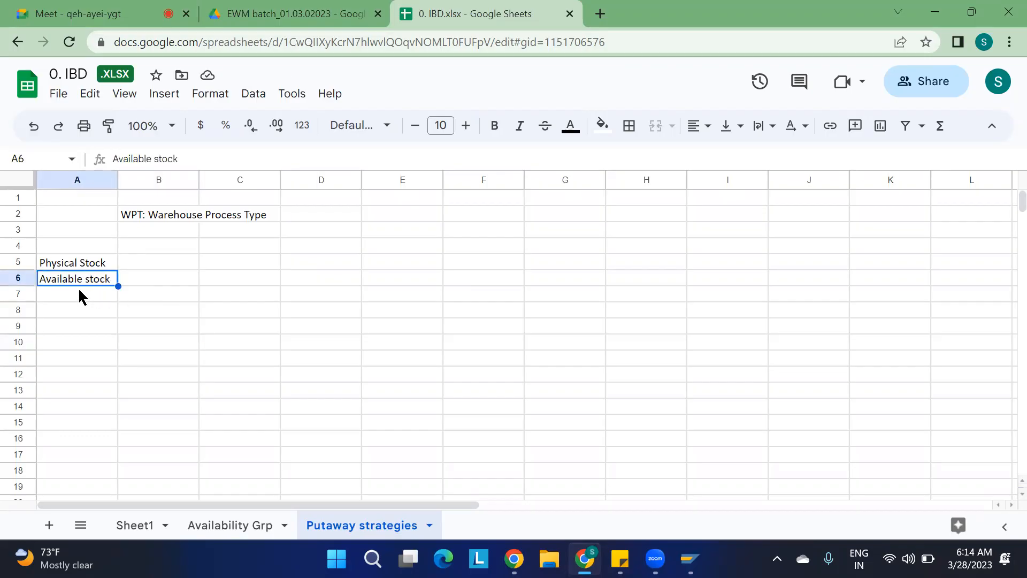
pyautogui.click(207, 266)
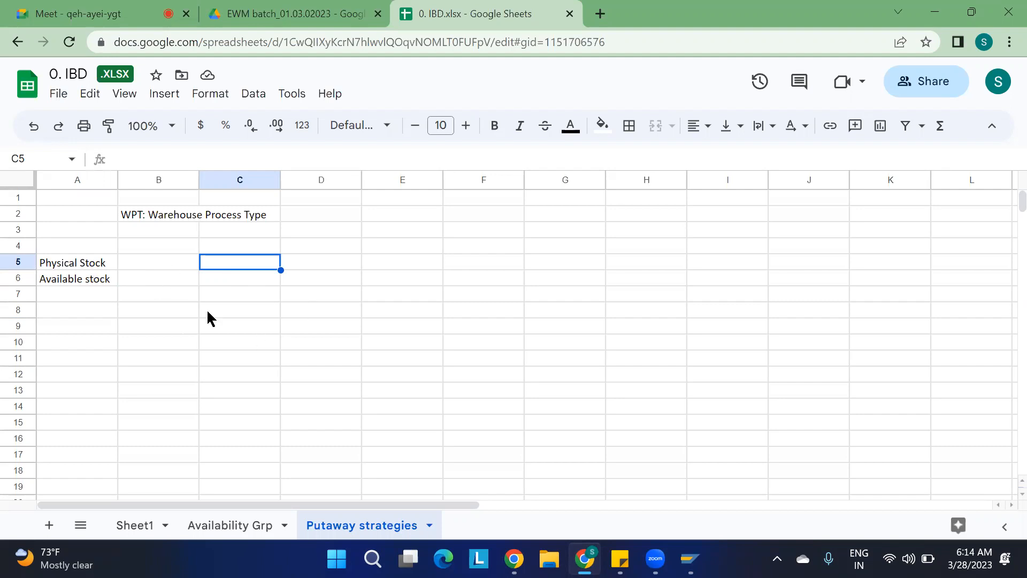
pyautogui.click(539, 505)
# Return to the process type and open the negative stock options once more, closing the list without a choice.
pyautogui.hotkey('alt', 'Tab')
pyautogui.click(638, 327)
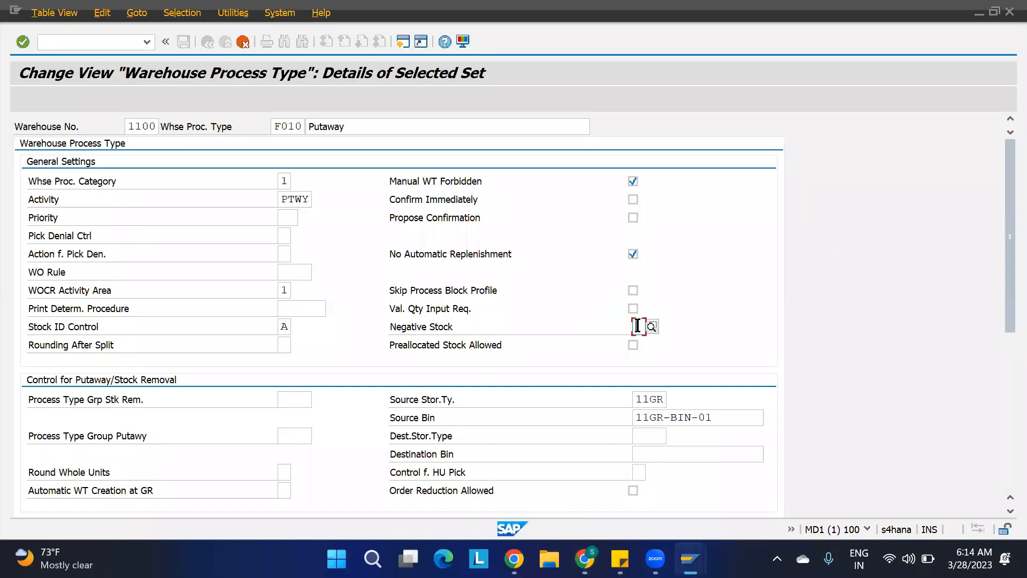
pyautogui.click(652, 326)
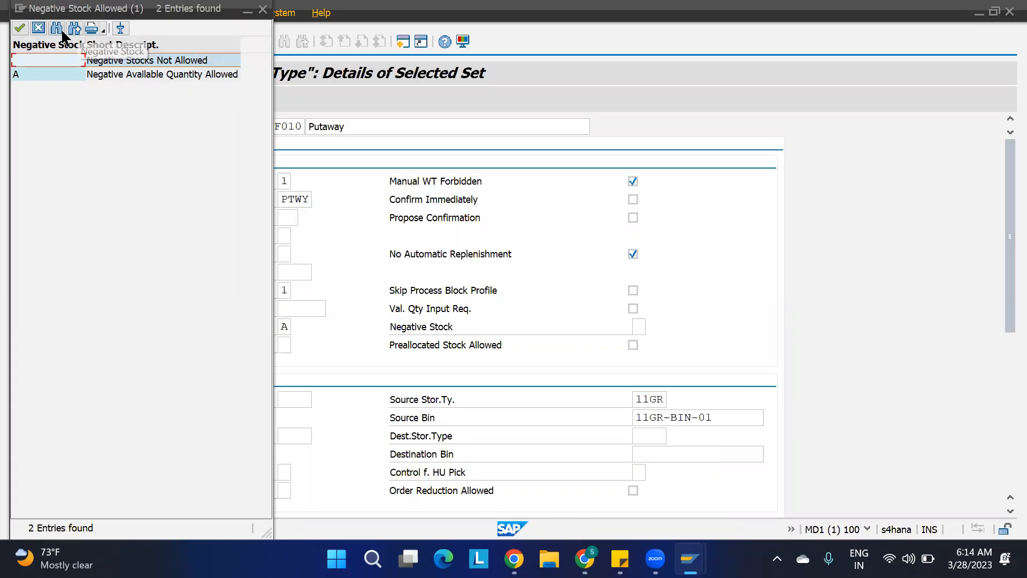
pyautogui.click(43, 29)
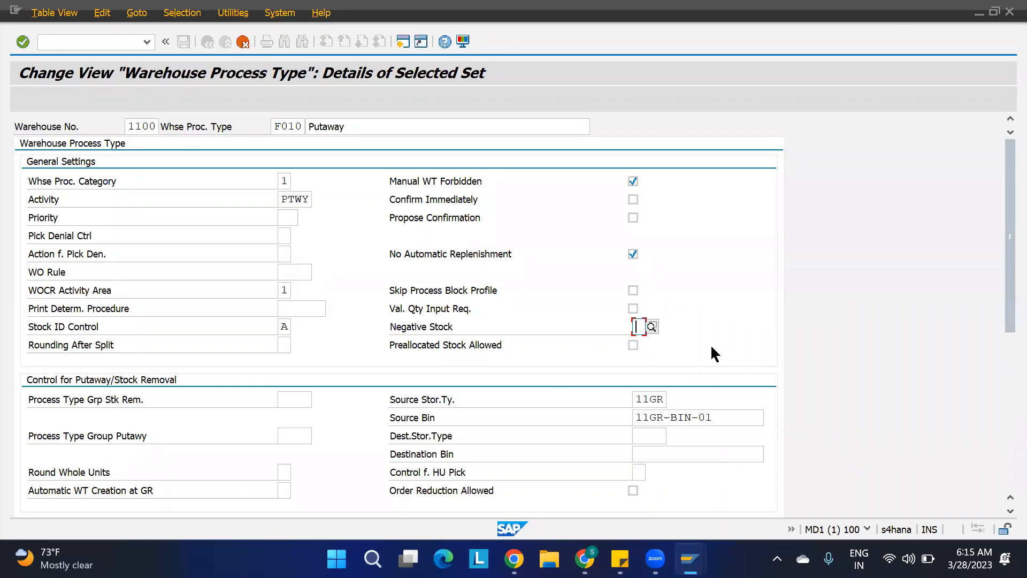
# Select the source storage type value 11GR in the putaway control settings.
pyautogui.scroll(-5, 715, 354)
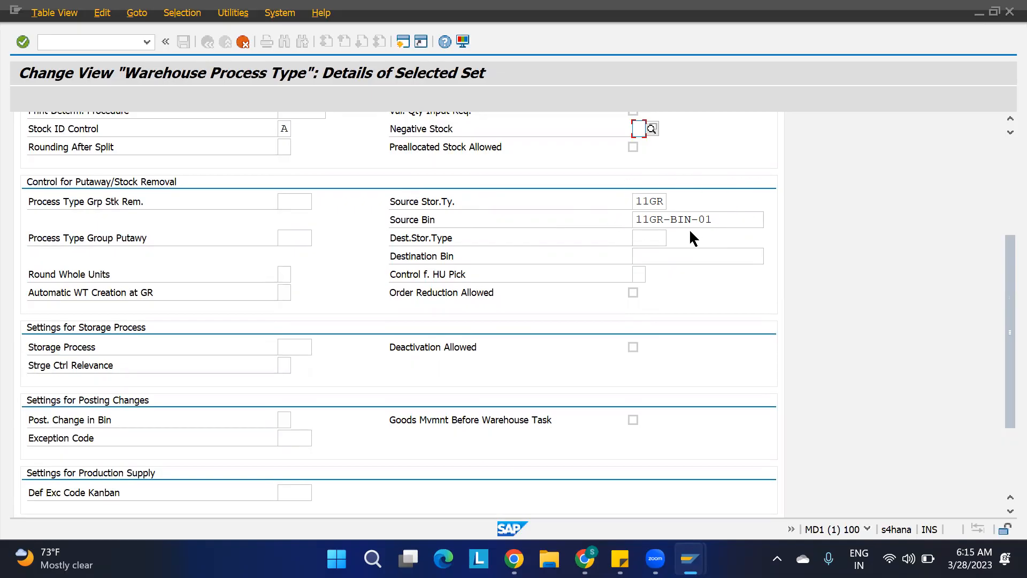
pyautogui.click(661, 201)
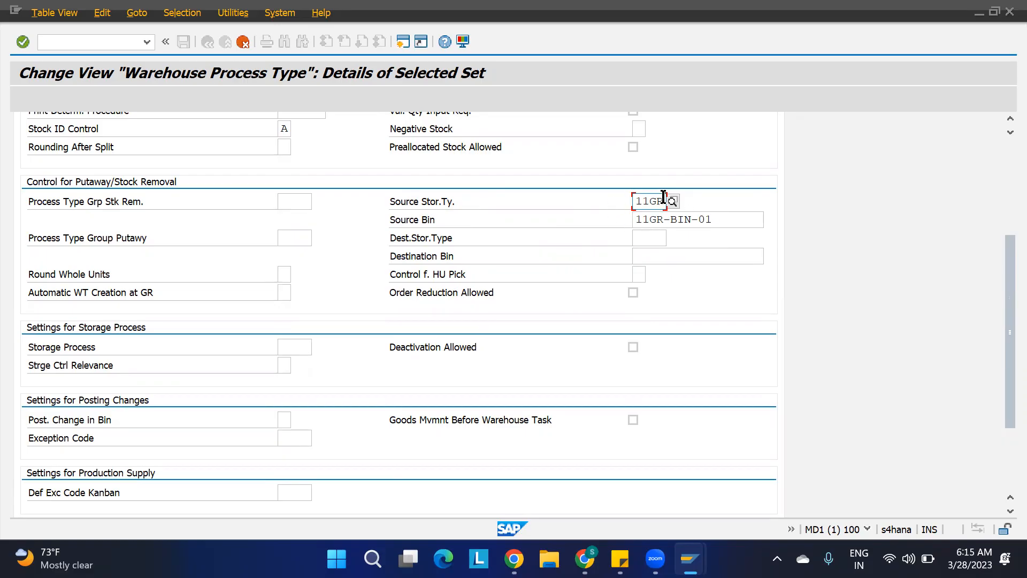
pyautogui.moveTo(663, 199); pyautogui.dragTo(587, 200)
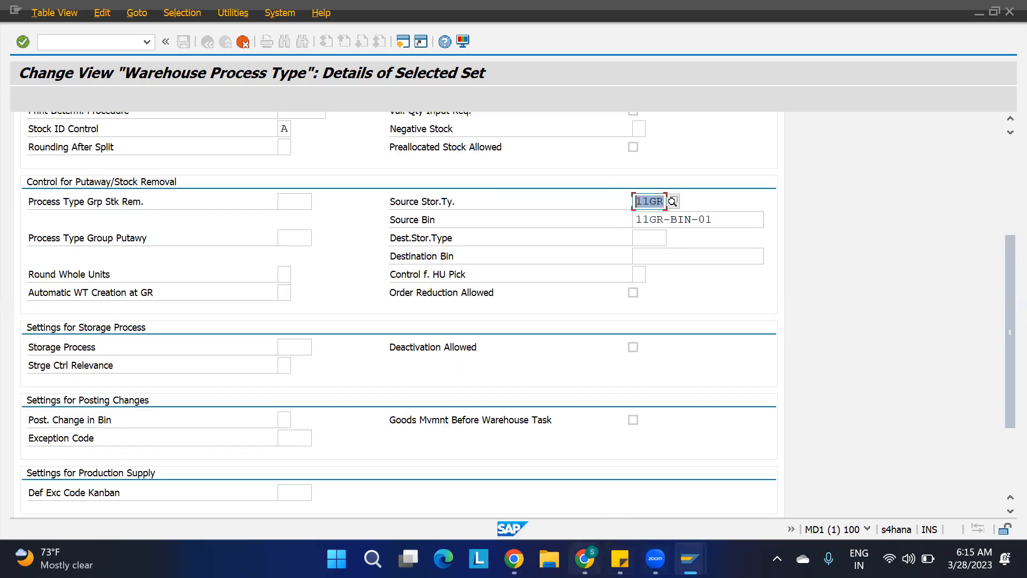
# Open the EWM Org Structure spreadsheet from the Drive folder and examine its warehouse layout diagram.
pyautogui.click(585, 558)
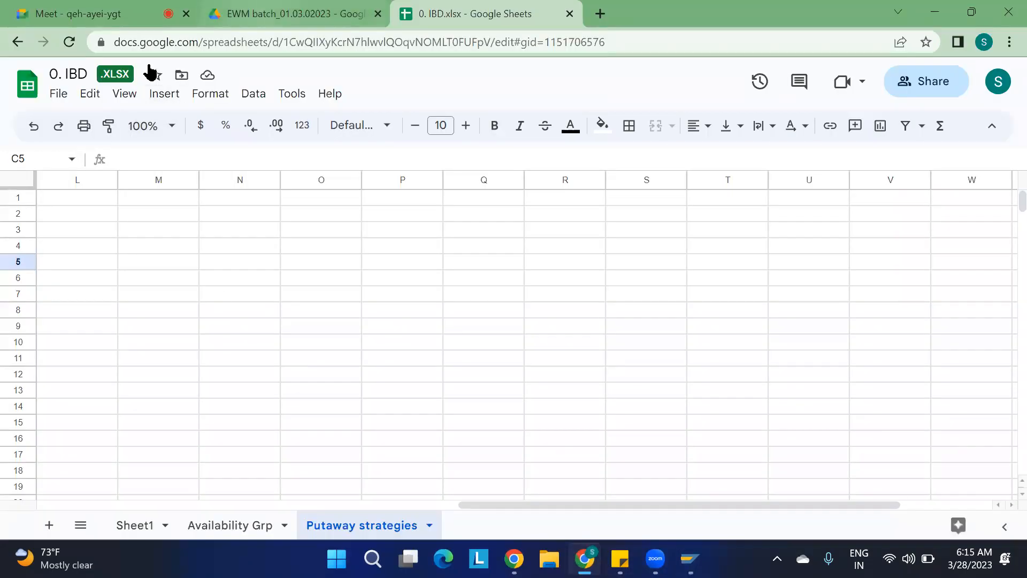
pyautogui.hotkey('ctrl', 'shift', 'Tab')
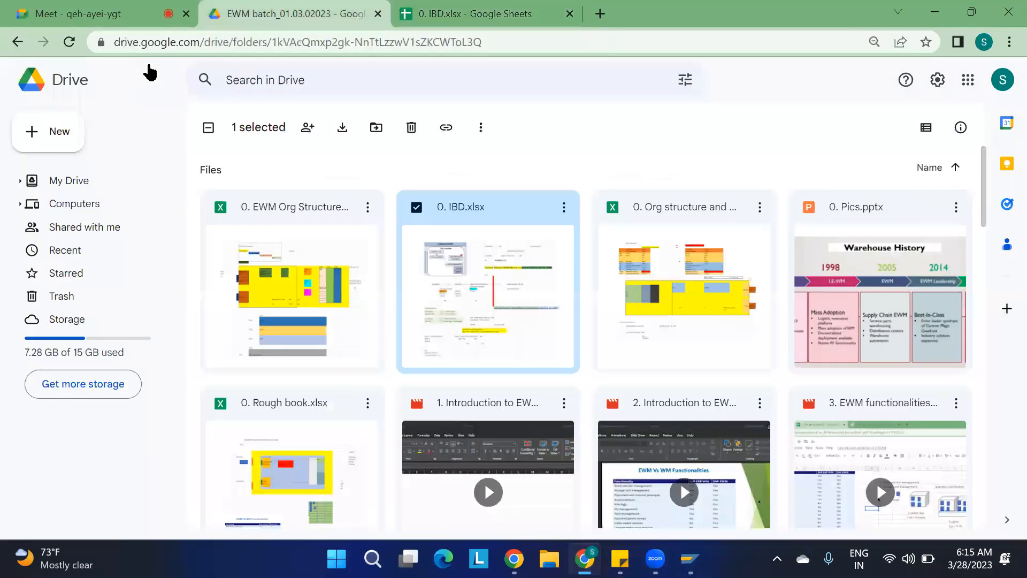
pyautogui.doubleClick(318, 321)
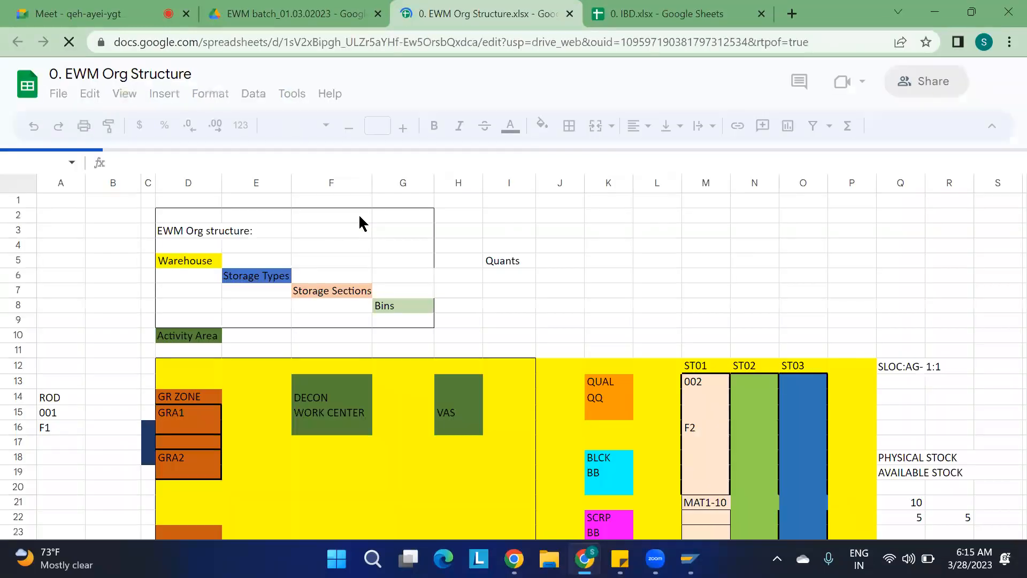
pyautogui.scroll(-3, 444, 327)
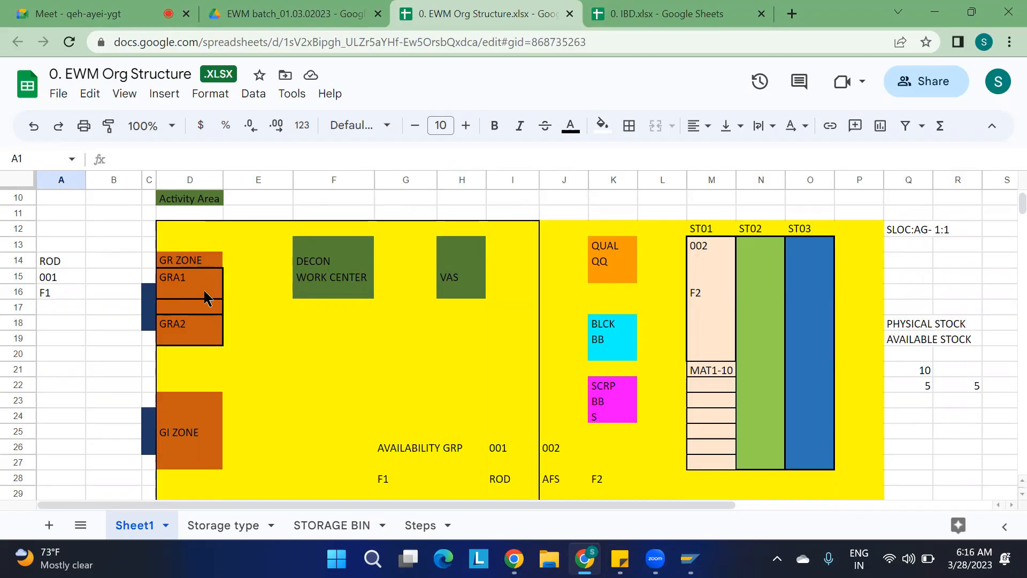
pyautogui.click(183, 294)
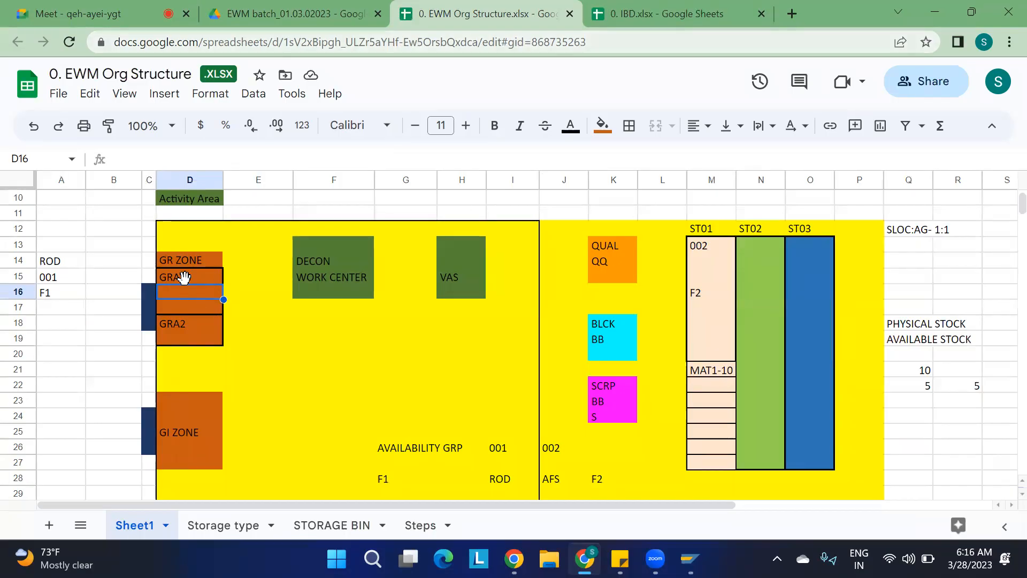
# Browse the IBD spreadsheet's Availability Grp and Putaway strategies sheets alongside the org structure notes.
pyautogui.hotkey('ctrl', 'Tab')
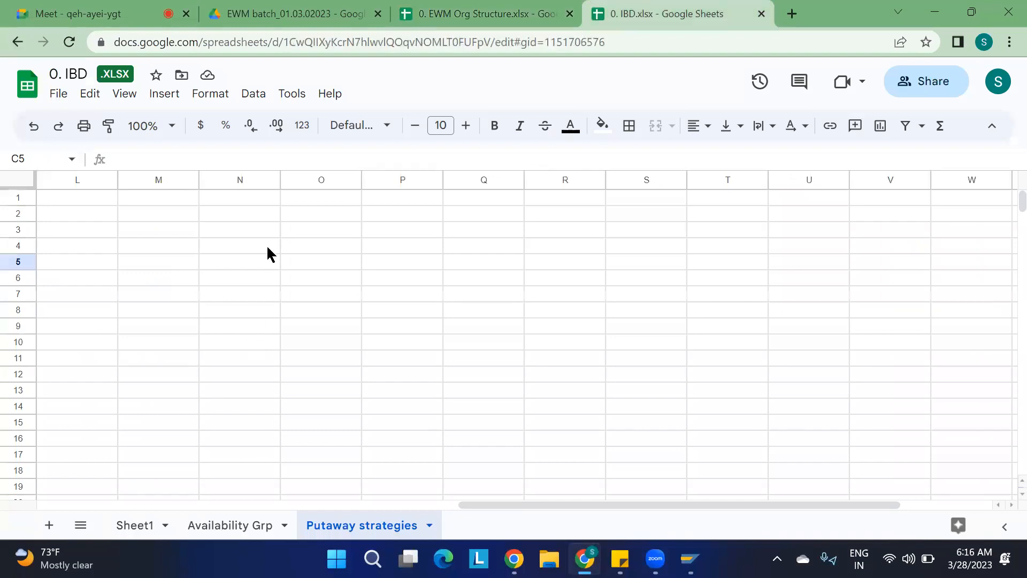
pyautogui.scroll(-3, 267, 247)
pyautogui.scroll(3, 267, 247)
pyautogui.click(176, 205)
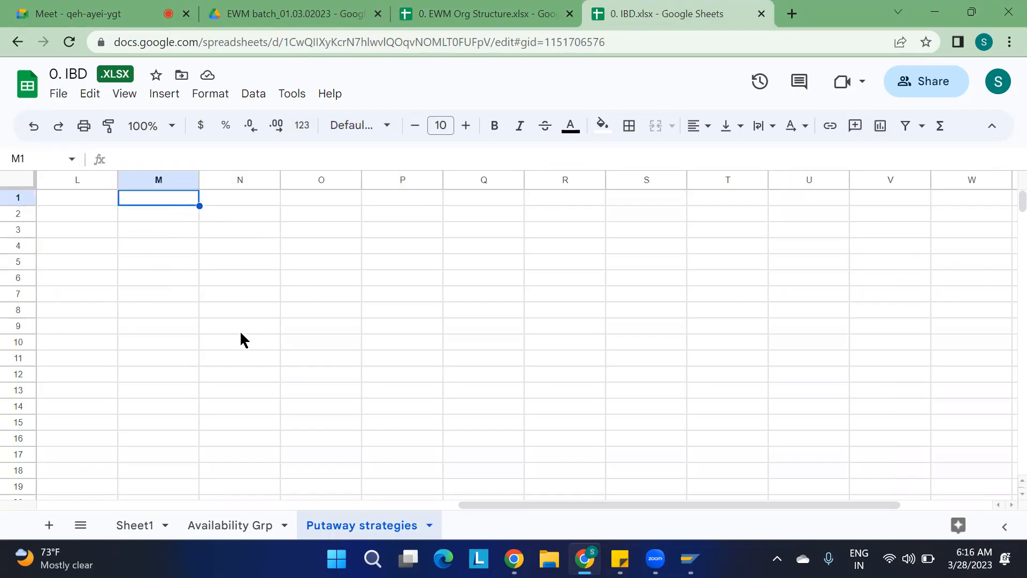
pyautogui.click(227, 526)
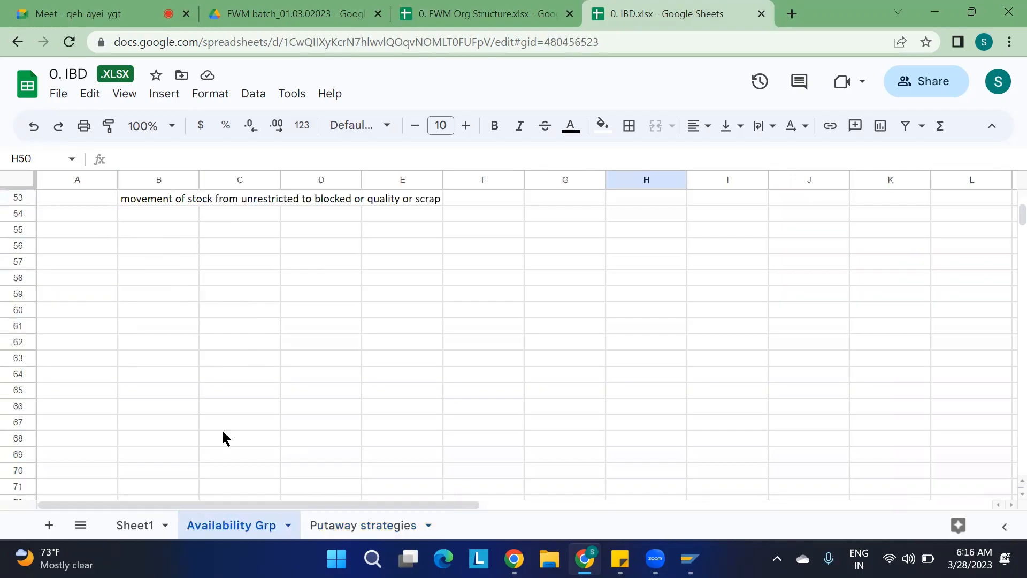
pyautogui.scroll(3, 218, 405)
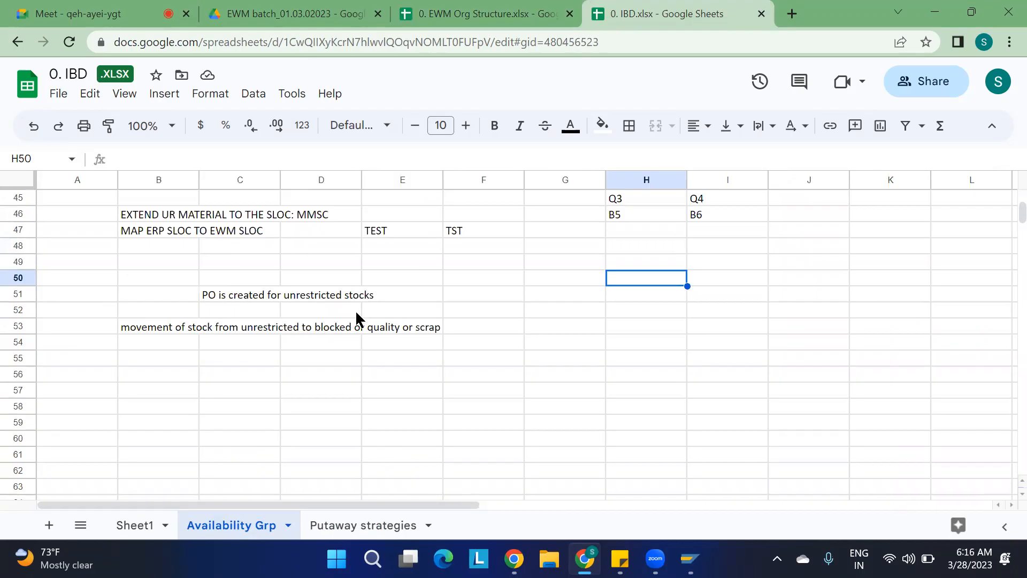
pyautogui.click(388, 529)
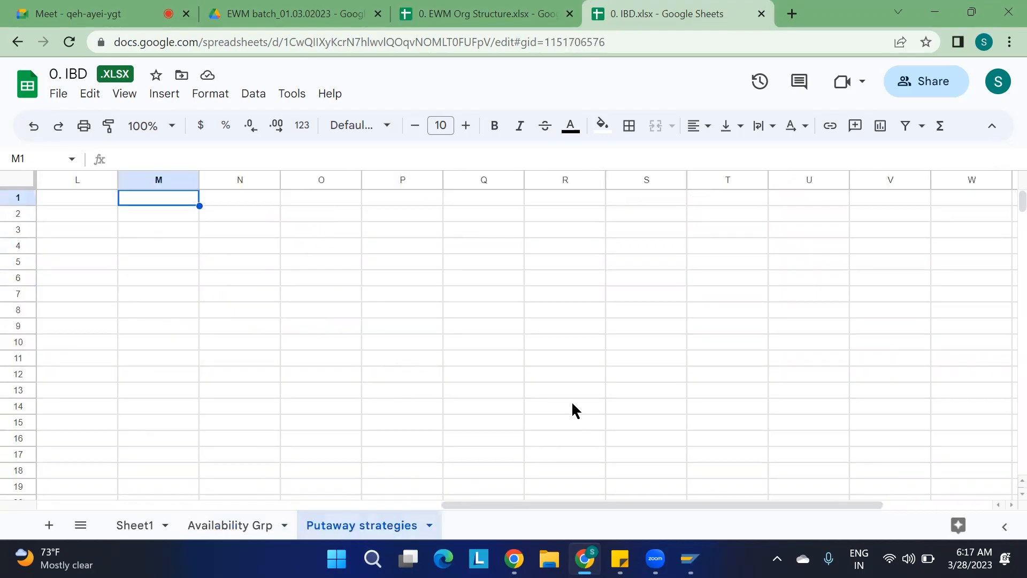
pyautogui.scroll(-12, 572, 404)
pyautogui.scroll(12, 572, 404)
pyautogui.click(242, 527)
pyautogui.scroll(1, 237, 442)
pyautogui.scroll(-8, 238, 442)
pyautogui.scroll(-10, 237, 447)
pyautogui.scroll(20, 238, 447)
pyautogui.scroll(-2, 237, 446)
pyautogui.scroll(-4, 236, 438)
pyautogui.click(328, 526)
pyautogui.hotkey('ctrl', 'shift', 'Tab')
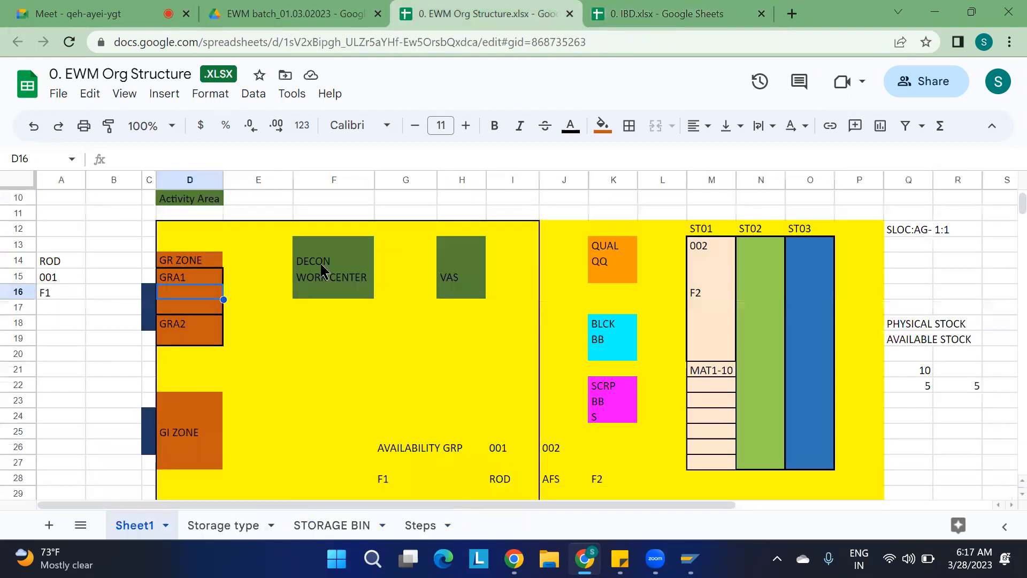
pyautogui.hotkey('ctrl', 'Tab')
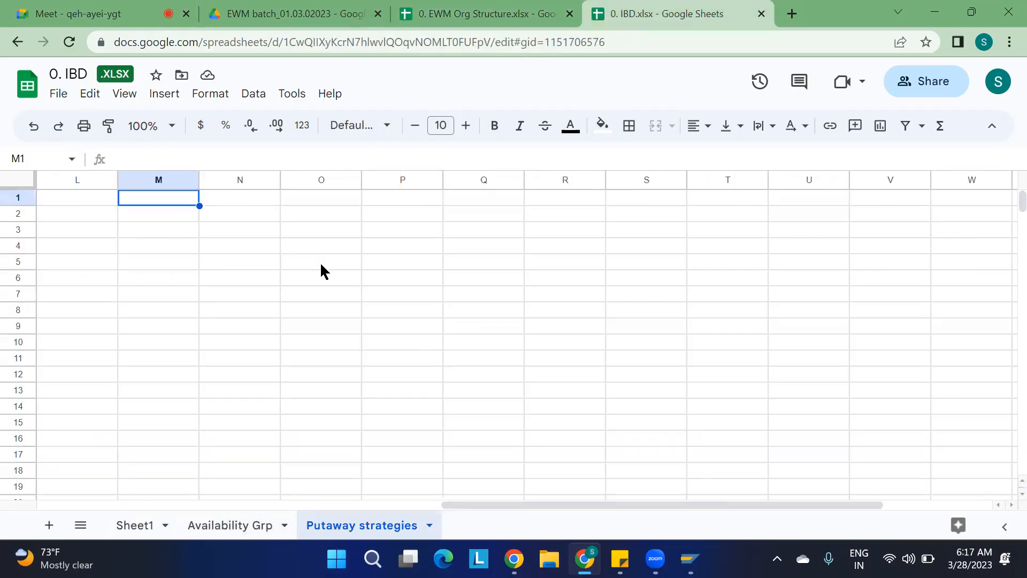
pyautogui.click(165, 343)
pyautogui.click(256, 529)
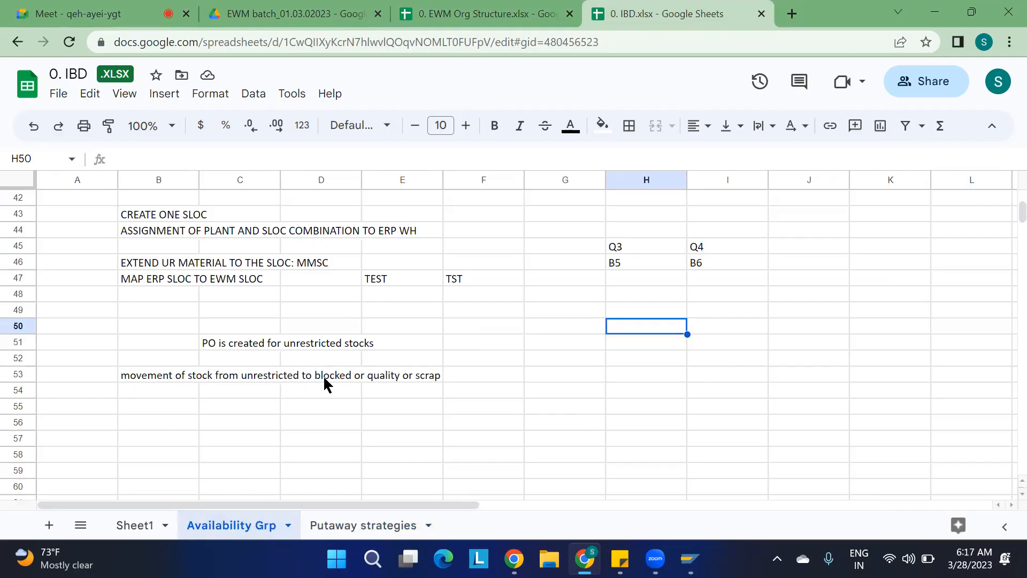
pyautogui.scroll(-20, 311, 393)
pyautogui.scroll(18, 312, 394)
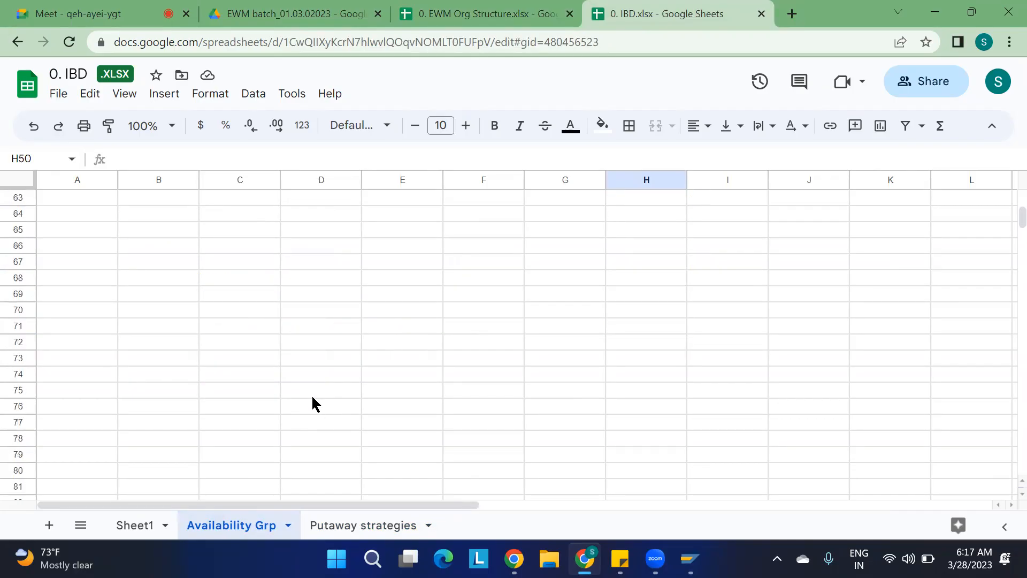
pyautogui.scroll(20, 313, 399)
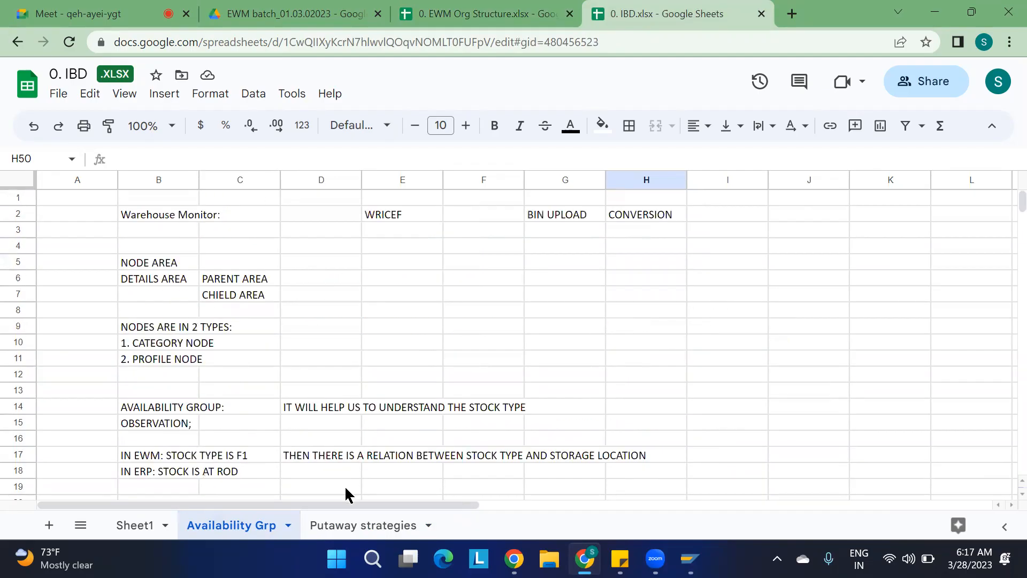
pyautogui.press('super')
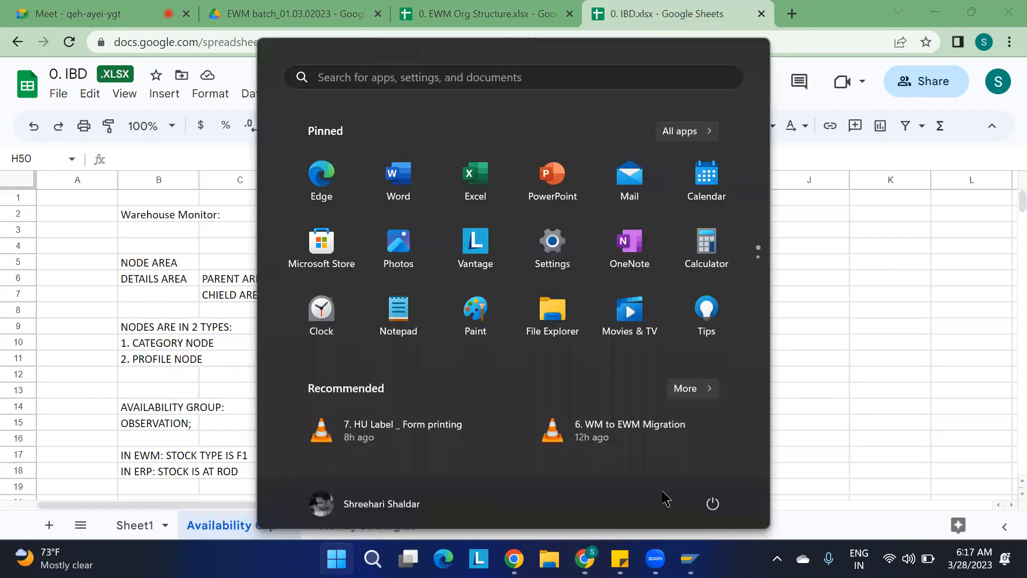
pyautogui.click(926, 474)
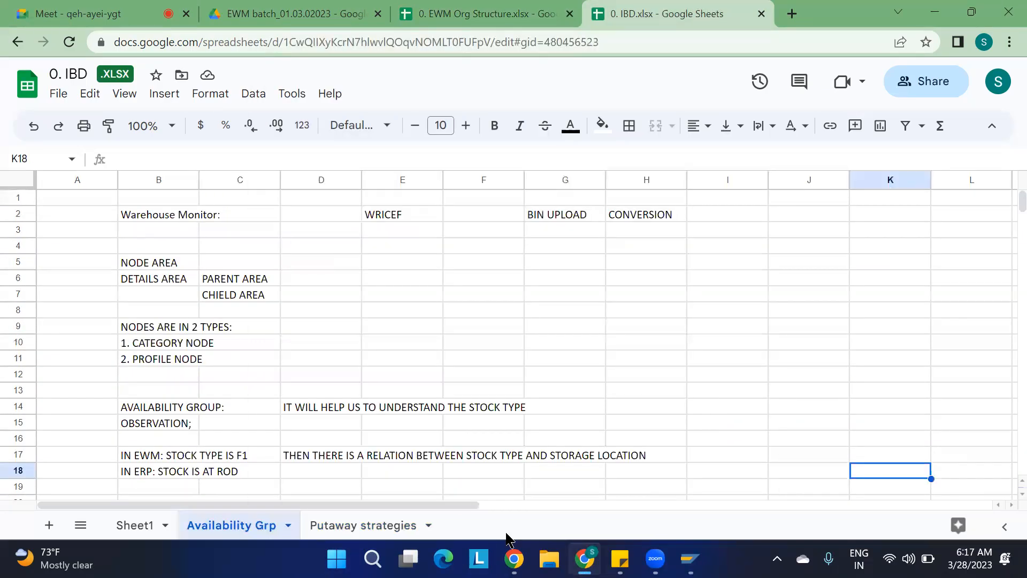
pyautogui.click(369, 528)
pyautogui.click(86, 212)
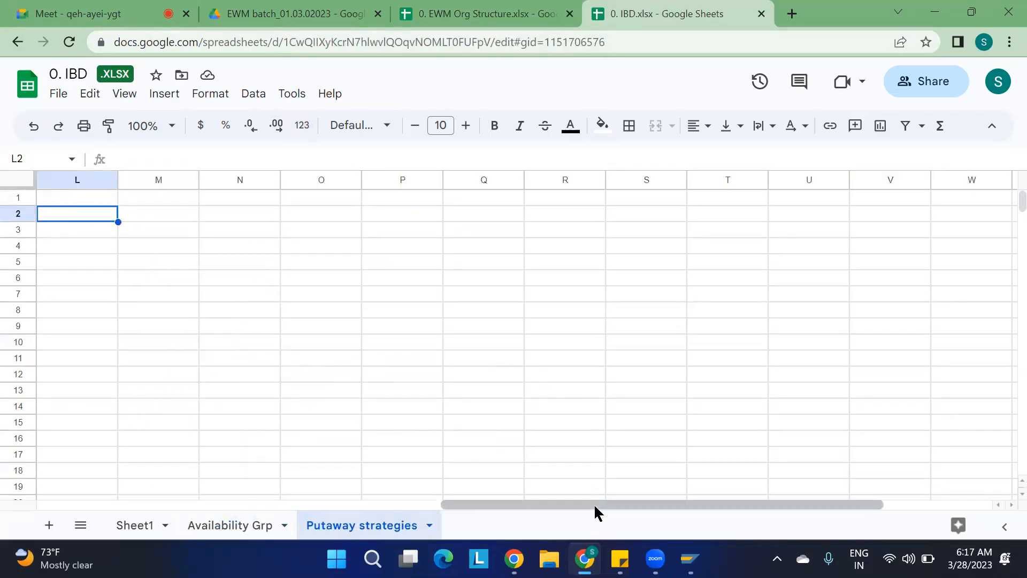
pyautogui.moveTo(585, 558)
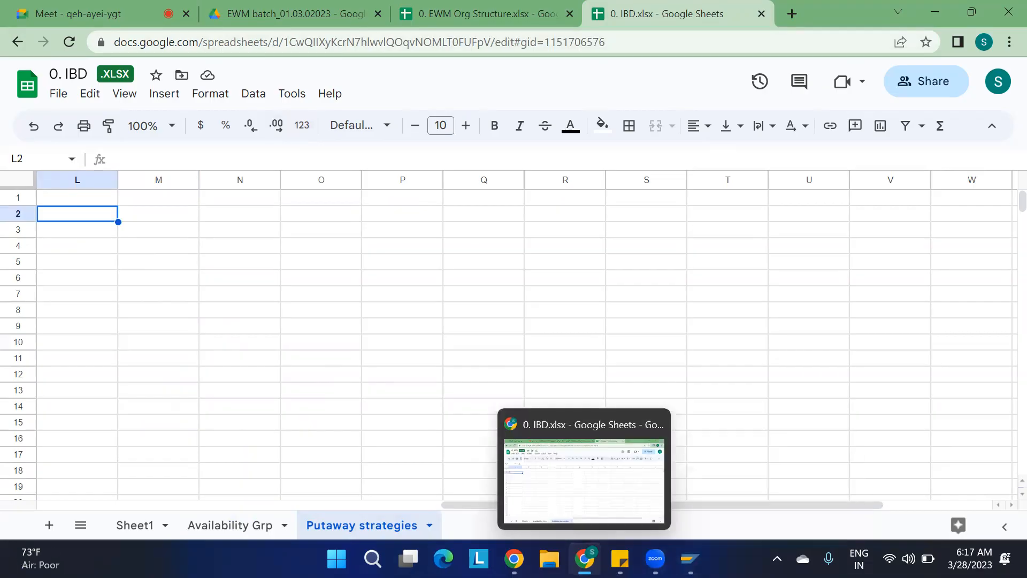
pyautogui.click(584, 559)
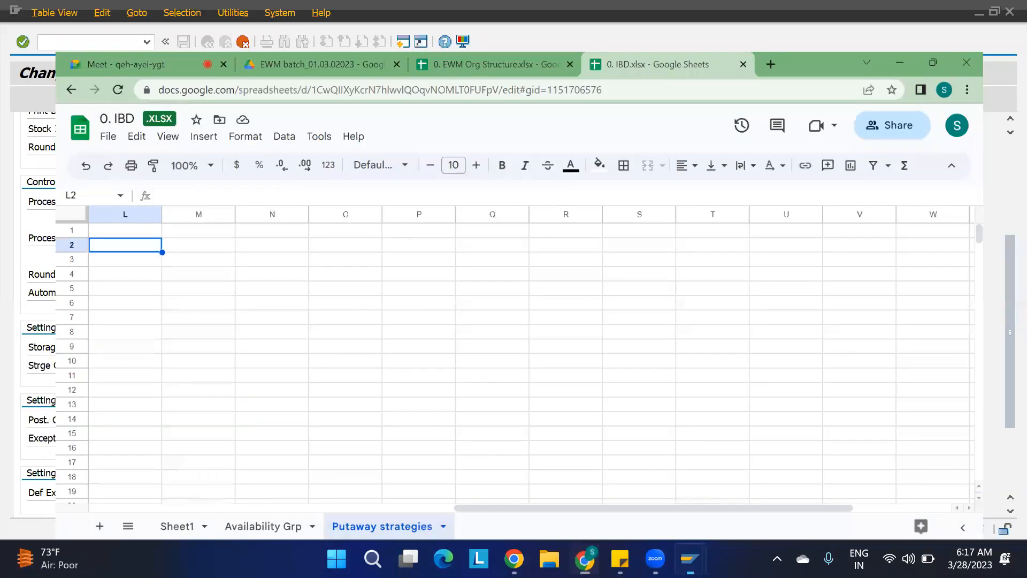
pyautogui.click(584, 558)
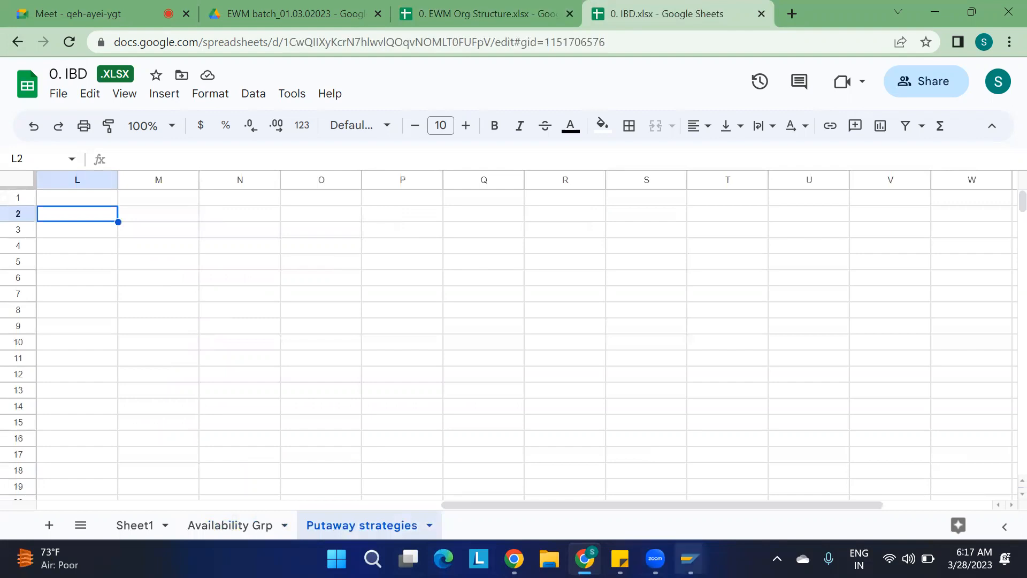
# Scroll through the process type's putaway, storage process, posting change and warehouse request settings.
pyautogui.moveTo(690, 559)
pyautogui.click(713, 509)
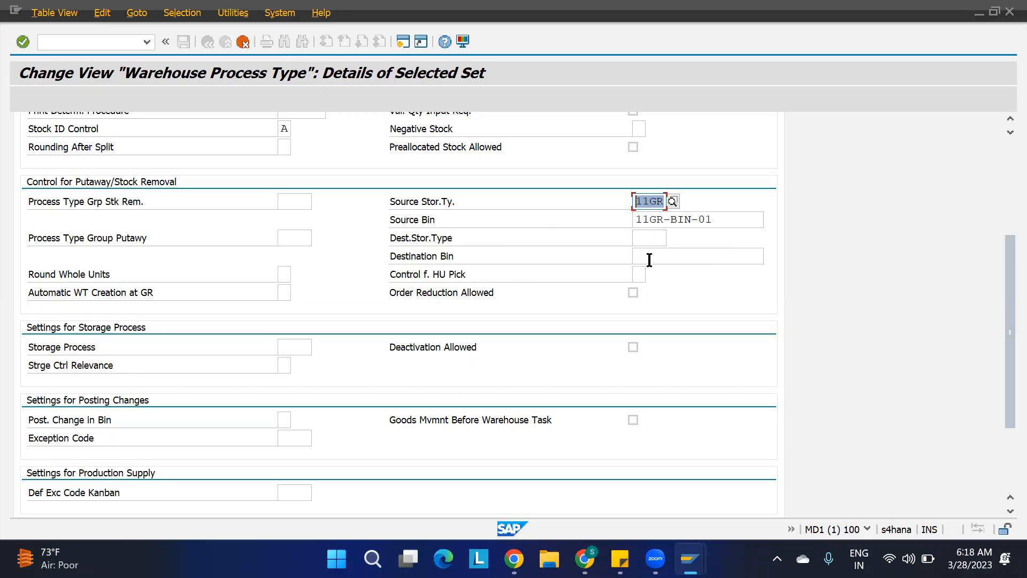
pyautogui.scroll(-1, 558, 273)
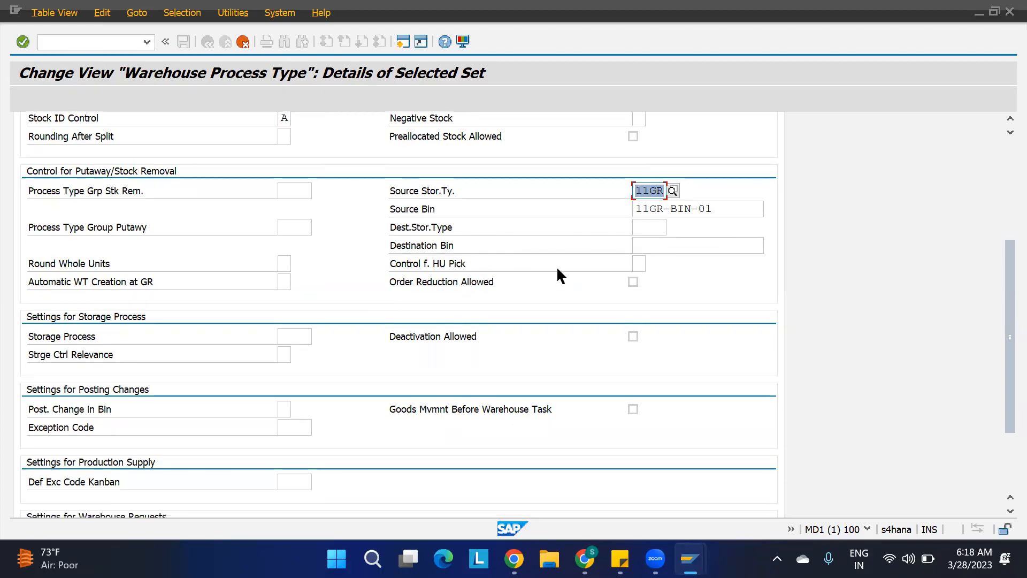
pyautogui.scroll(-2, 557, 272)
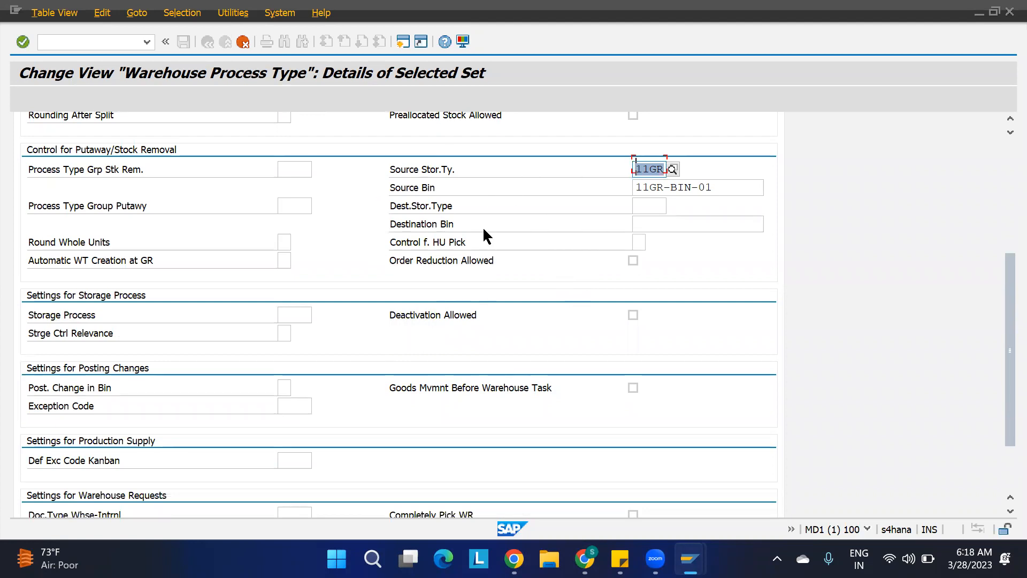
pyautogui.scroll(-3, 482, 227)
pyautogui.scroll(-1, 482, 226)
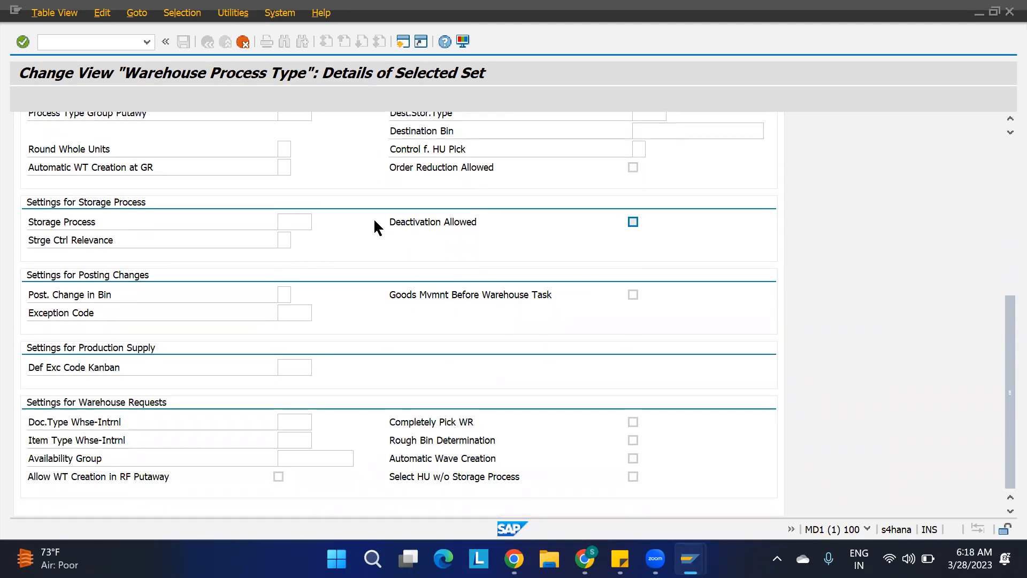
pyautogui.click(584, 559)
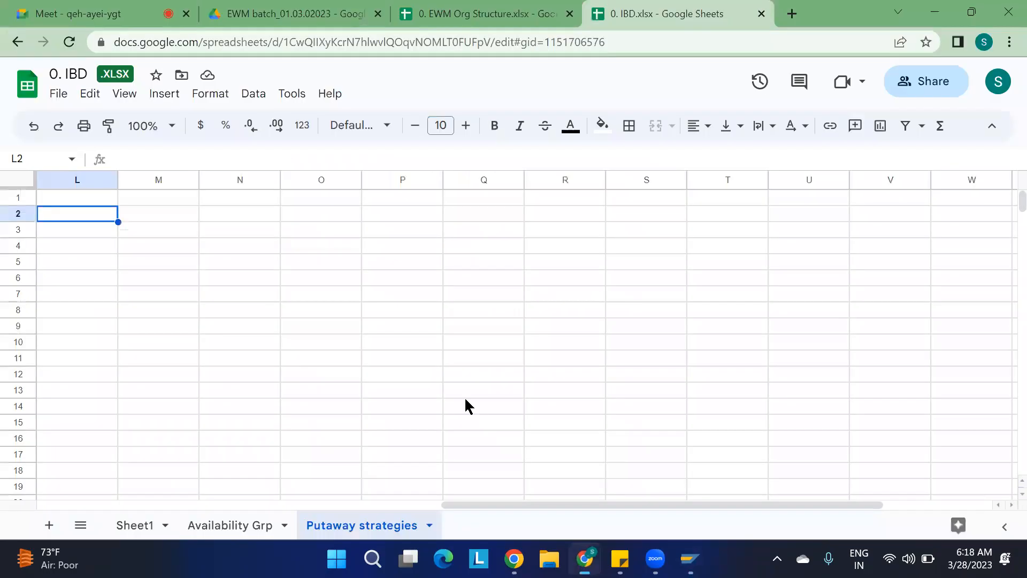
# Admit the waiting participant into the video call and return to the SAP window.
pyautogui.click(88, 8)
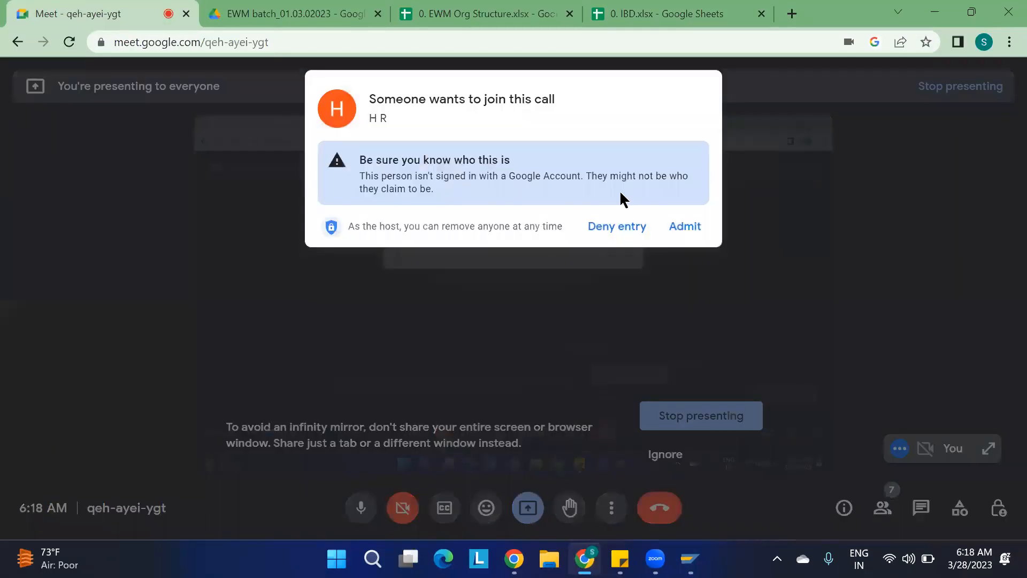
pyautogui.click(694, 229)
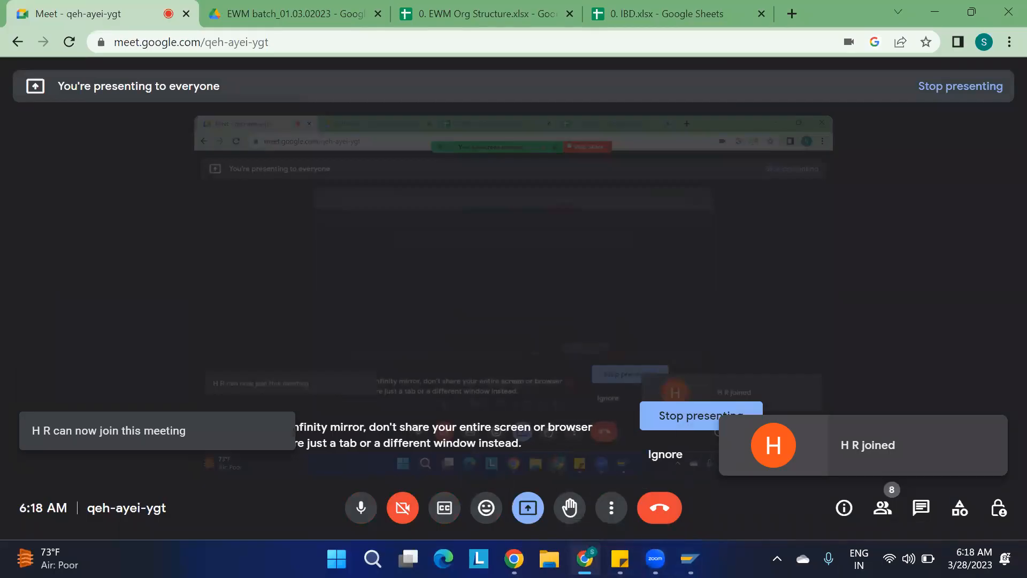
pyautogui.click(585, 559)
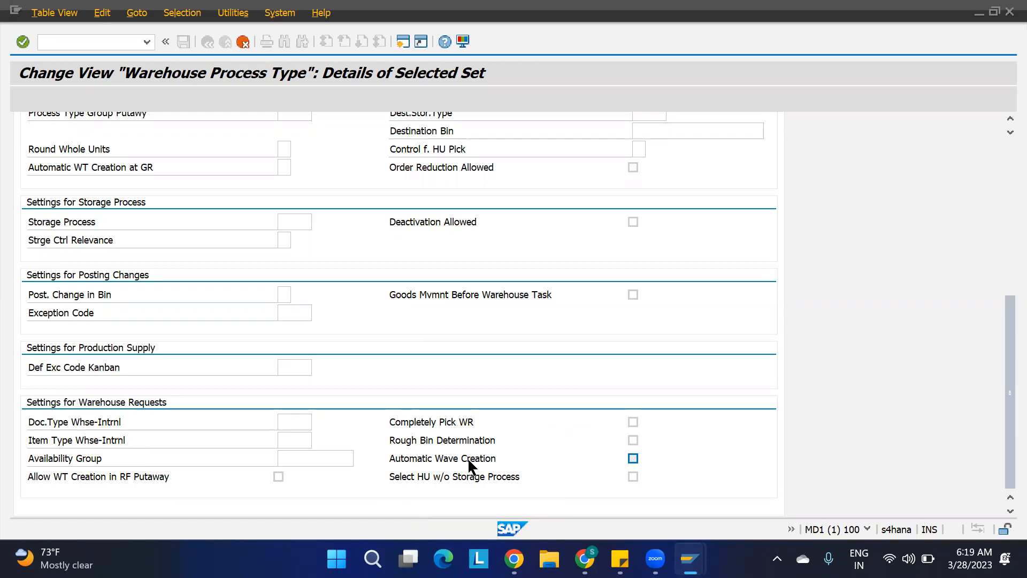
# Set the F010 process type description to Putaway for 1100 and save it under the customizing request.
pyautogui.scroll(6, 785, 329)
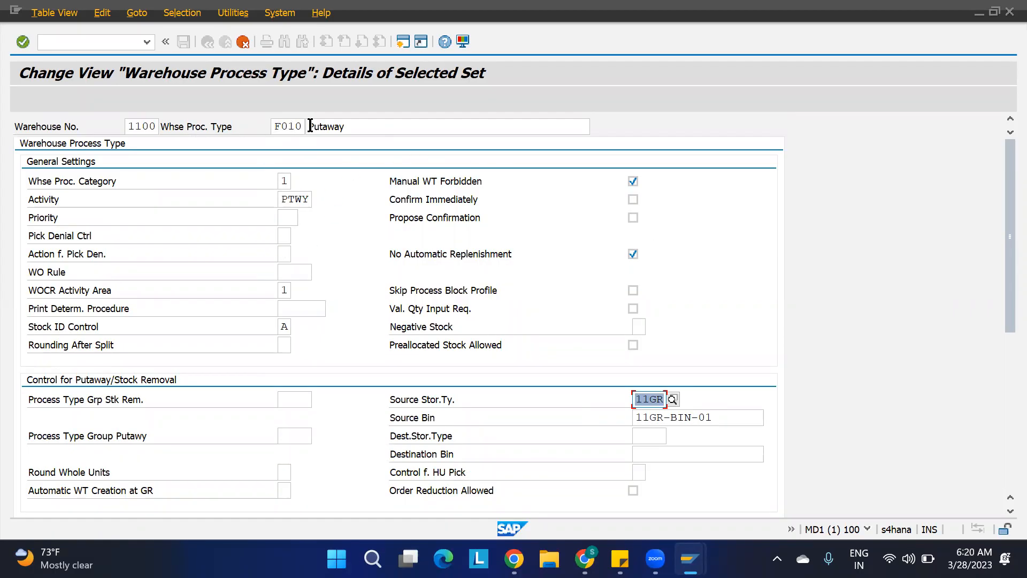
pyautogui.click(354, 125)
pyautogui.write('for 1100')
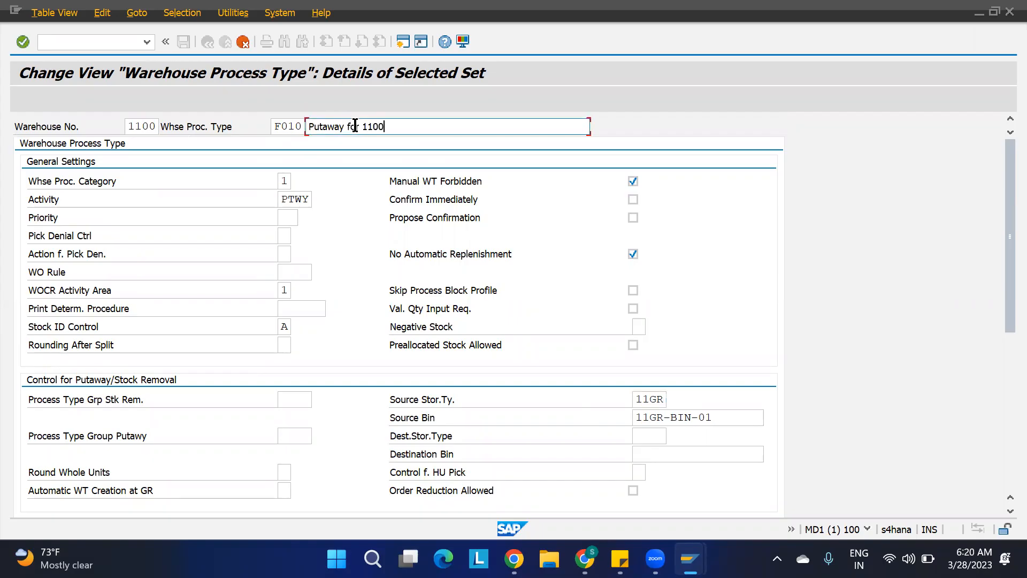
pyautogui.press('Return')
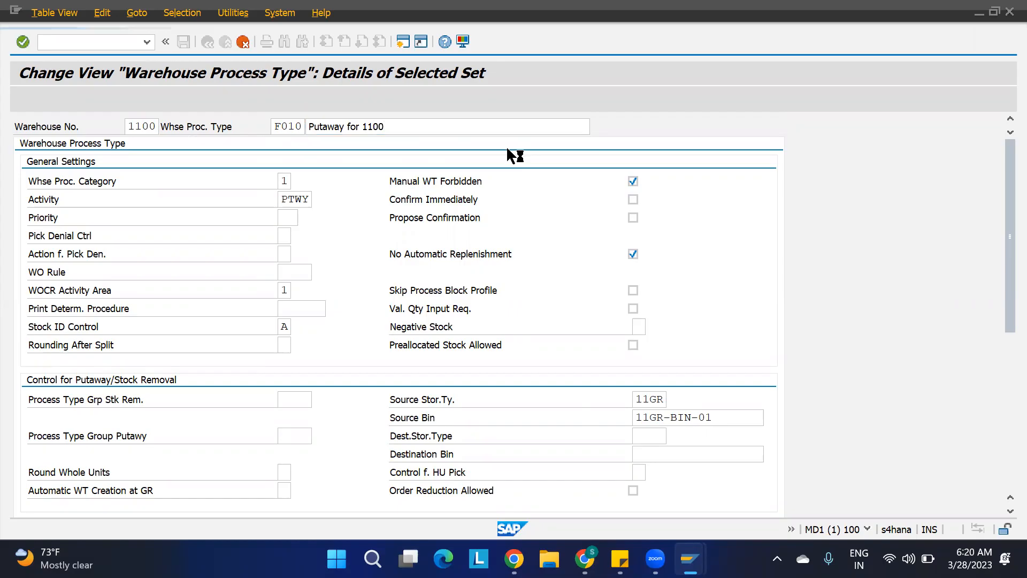
pyautogui.hotkey('ctrl', 's')
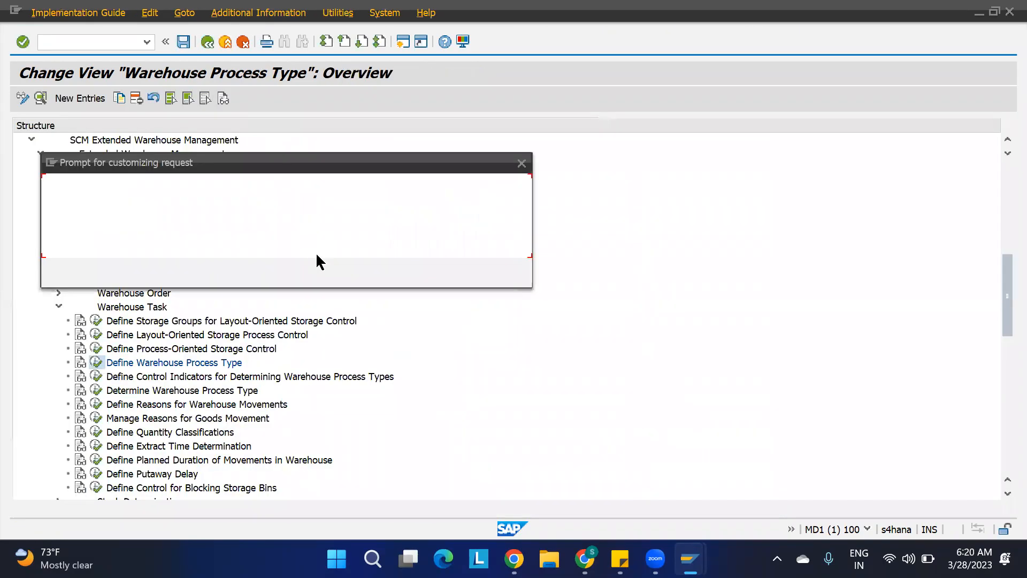
pyautogui.click(339, 271)
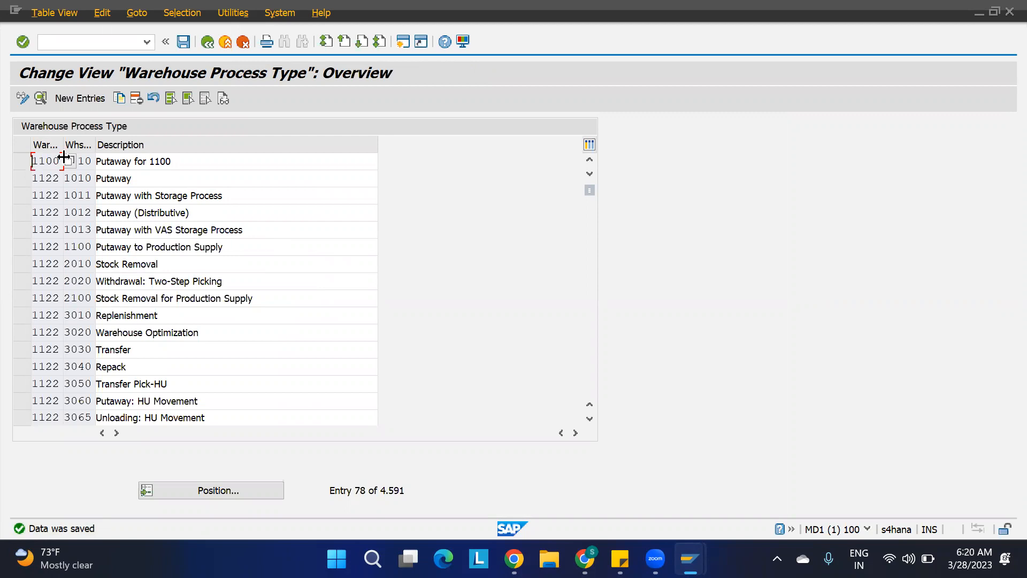
# Leave the process type view and open Define Control Indicators for Determining Warehouse Process Types.
pyautogui.click(90, 162)
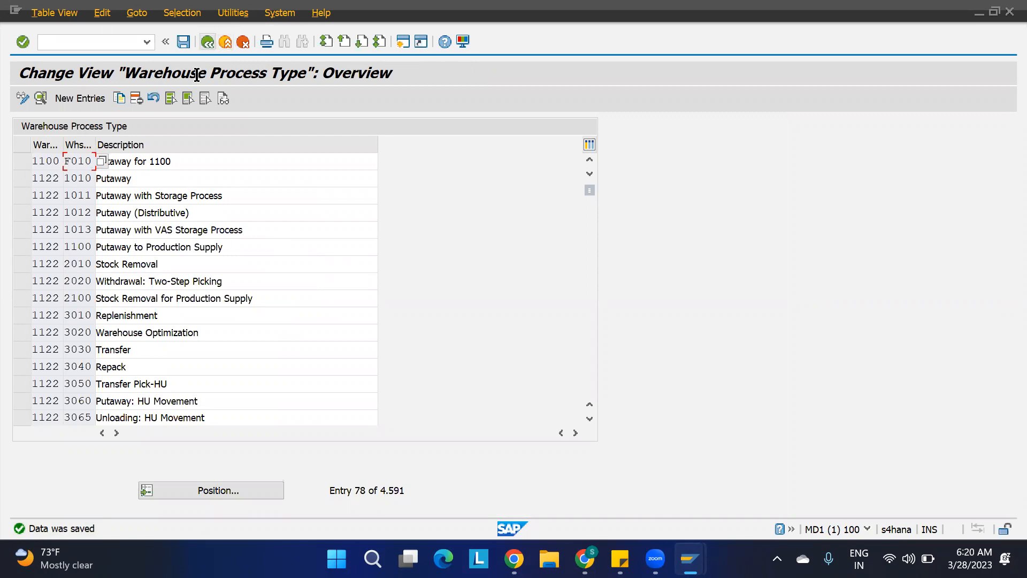
pyautogui.press('F3')
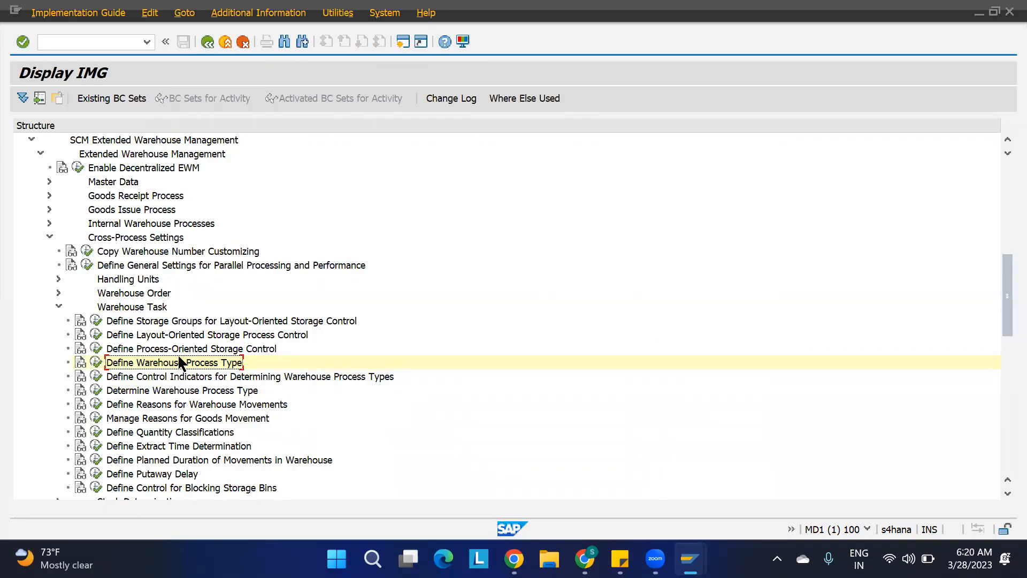
pyautogui.click(134, 377)
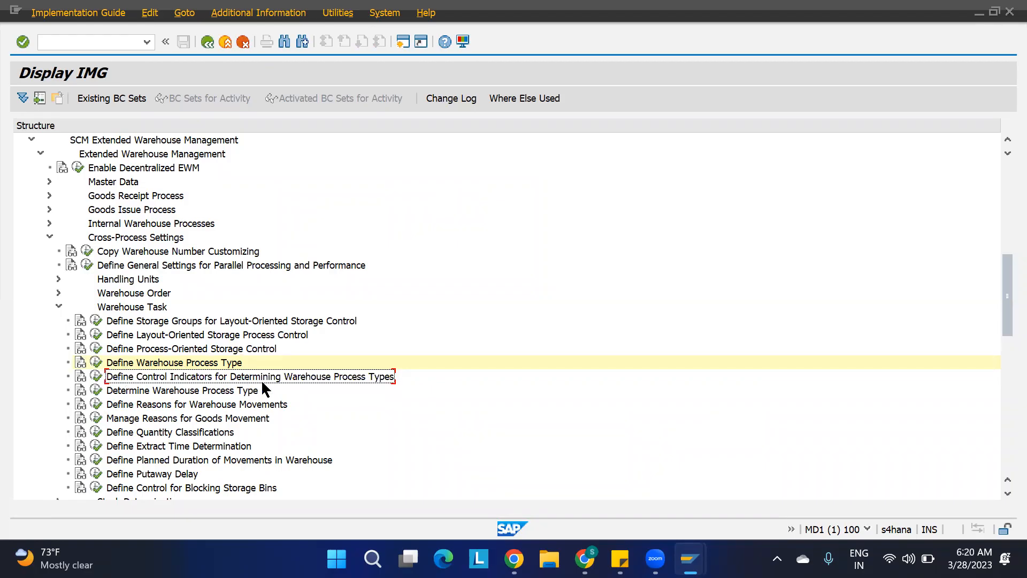
pyautogui.click(96, 377)
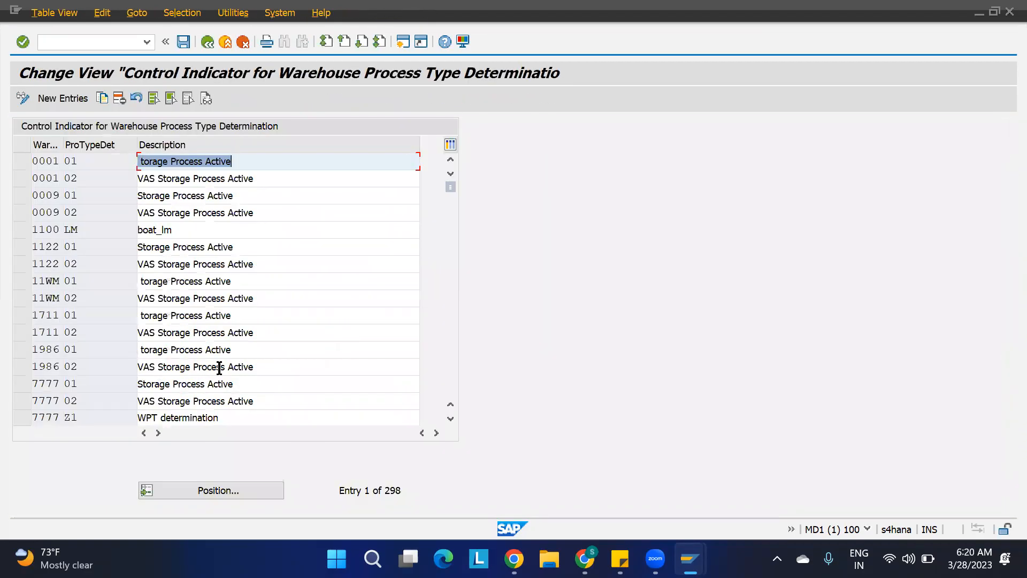
# Note "PDCI: Process determination Control Indicator" in cell M3 of the IBD Putaway strategies sheet.
pyautogui.click(585, 558)
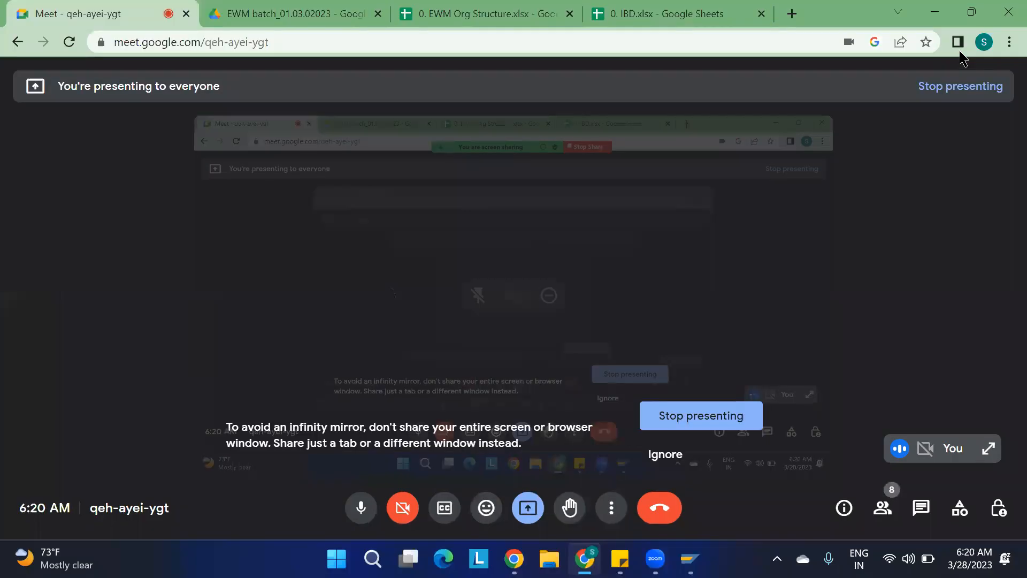
pyautogui.click(707, 15)
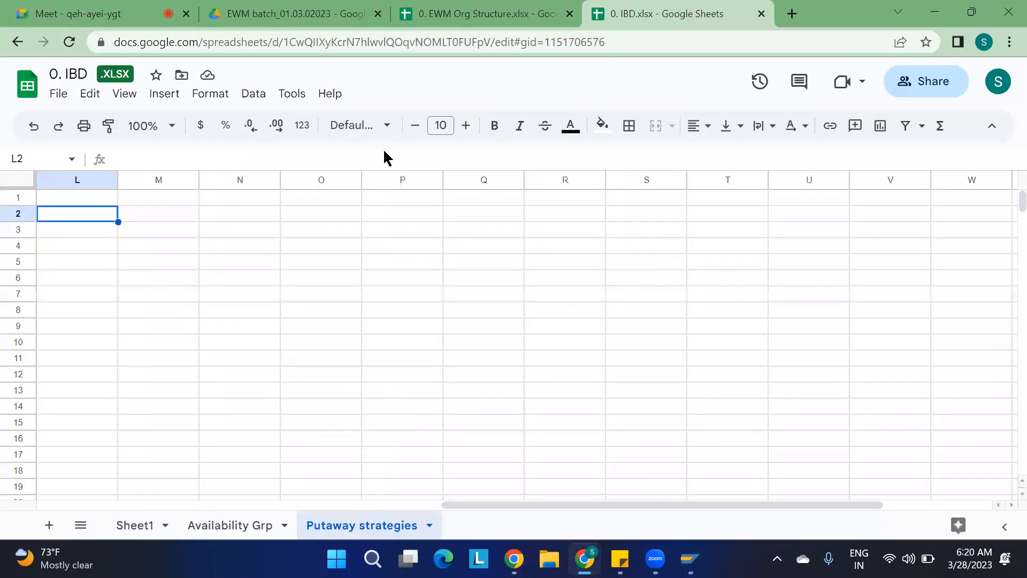
pyautogui.click(134, 233)
pyautogui.write('PDCI: Pr')
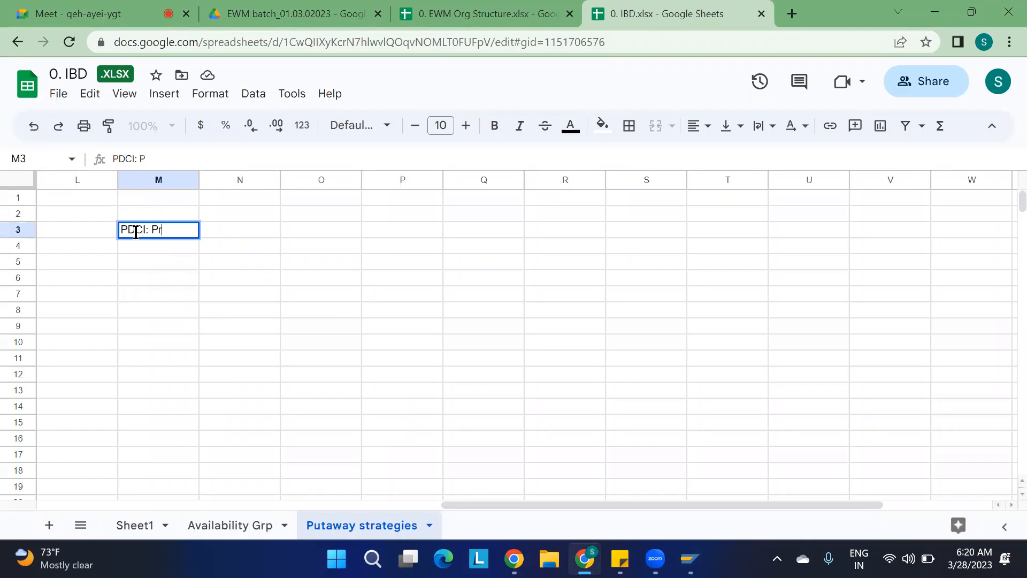
pyautogui.write('ocess detrem')
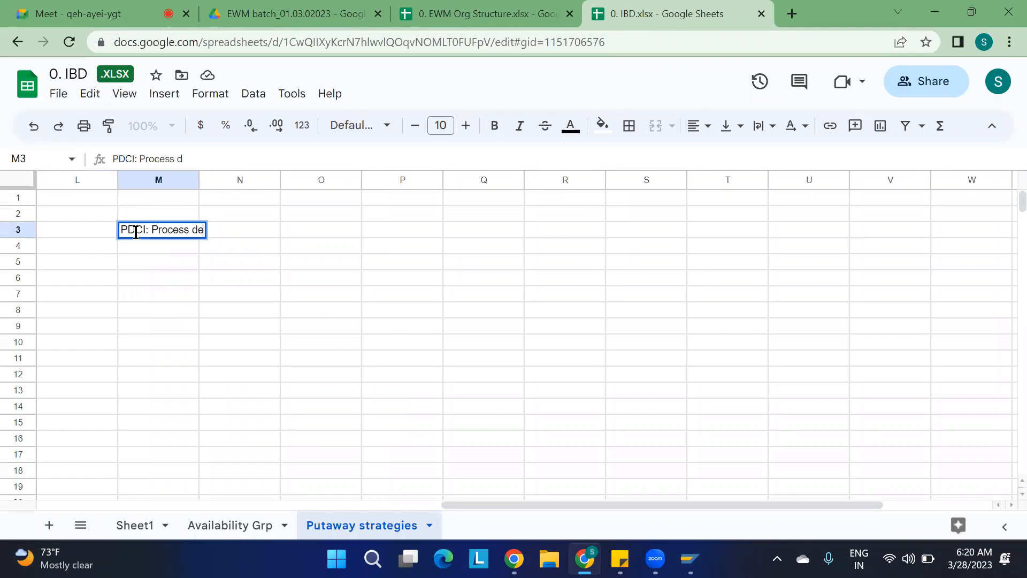
pyautogui.press('BackSpace')
pyautogui.press('BackSpace')
pyautogui.press('BackSpace')
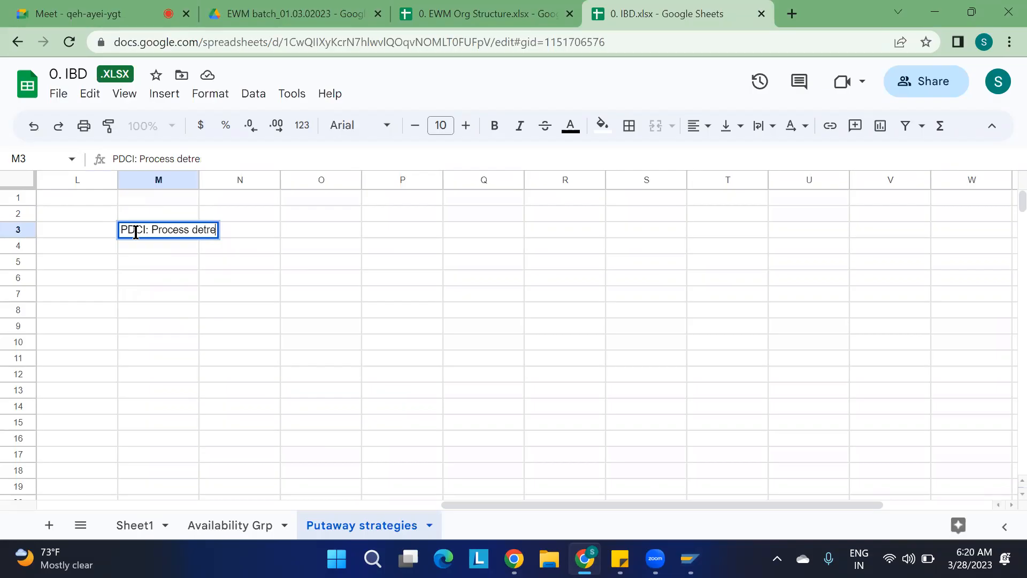
pyautogui.write('ermin')
pyautogui.press('BackSpace')
pyautogui.write('nat')
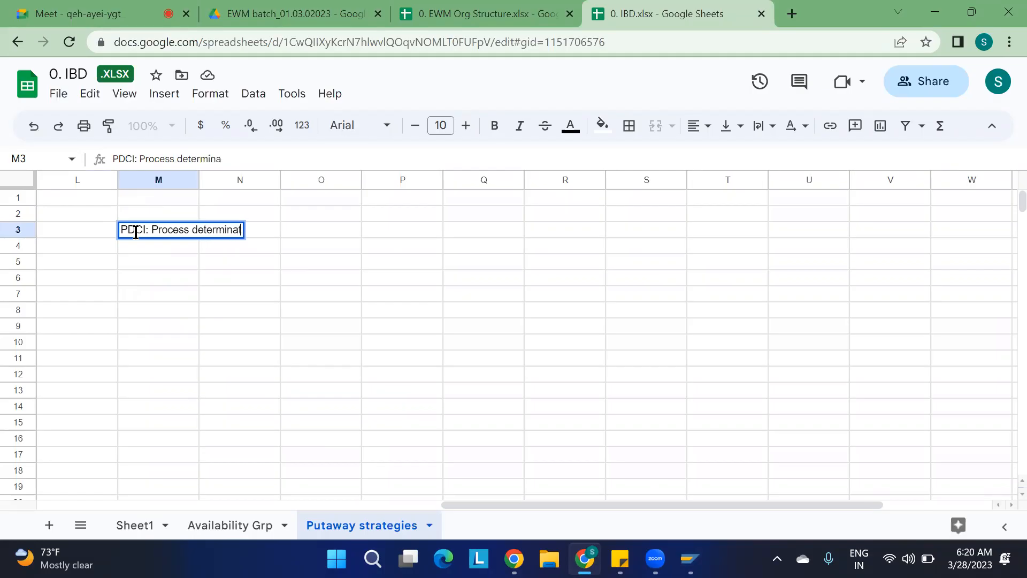
pyautogui.write('ion Contro')
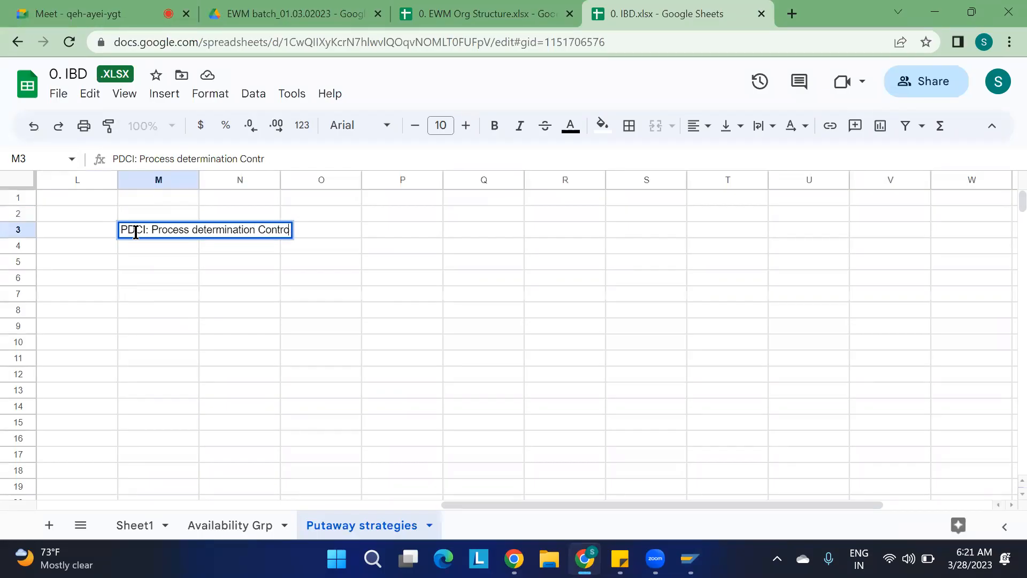
pyautogui.write('l Indicator')
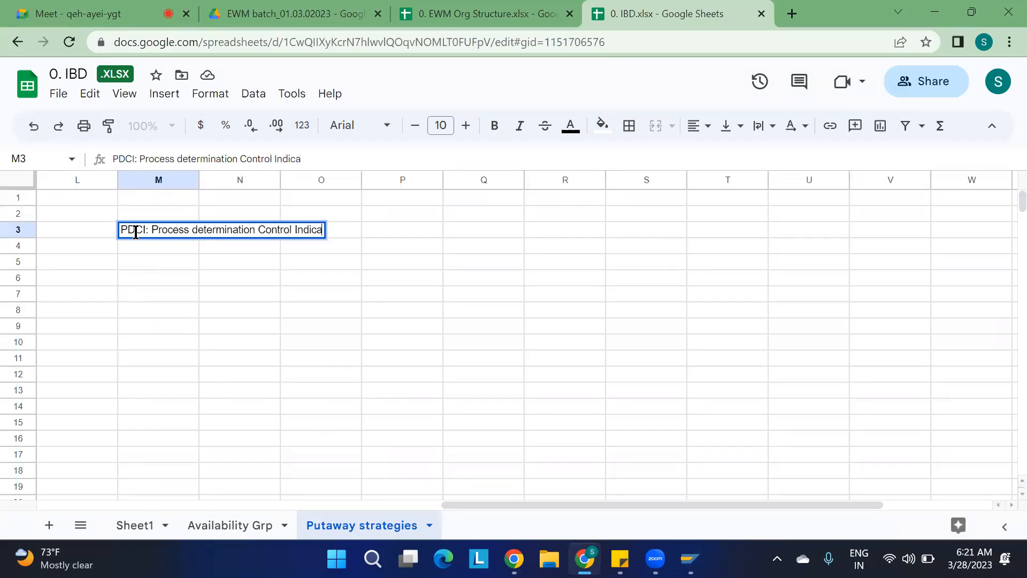
pyautogui.click(172, 330)
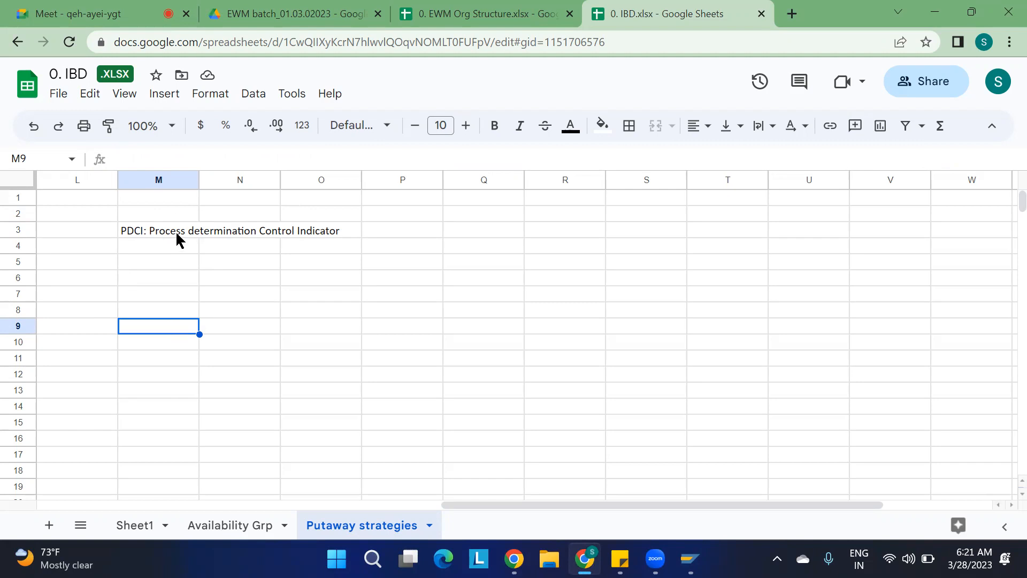
pyautogui.click(156, 246)
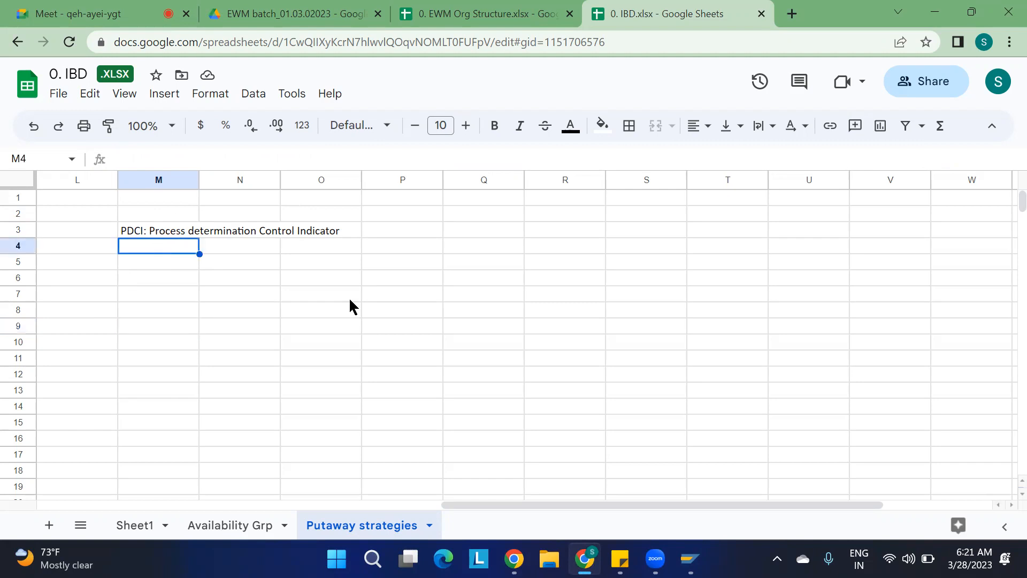
# Delete the existing 1100 LM control indicator entry and confirm the customizing request.
pyautogui.hotkey('alt', 'Tab')
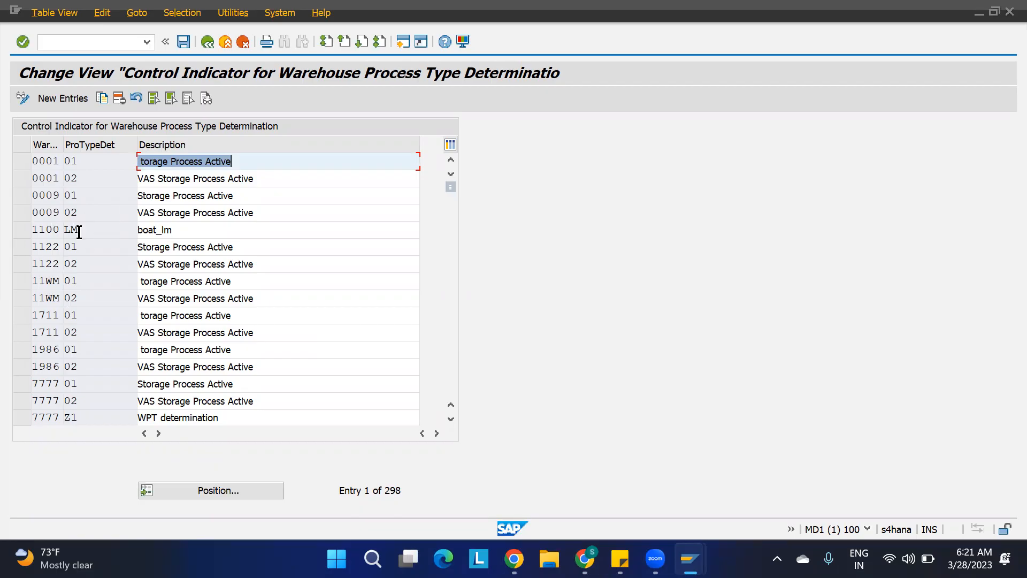
pyautogui.click(26, 233)
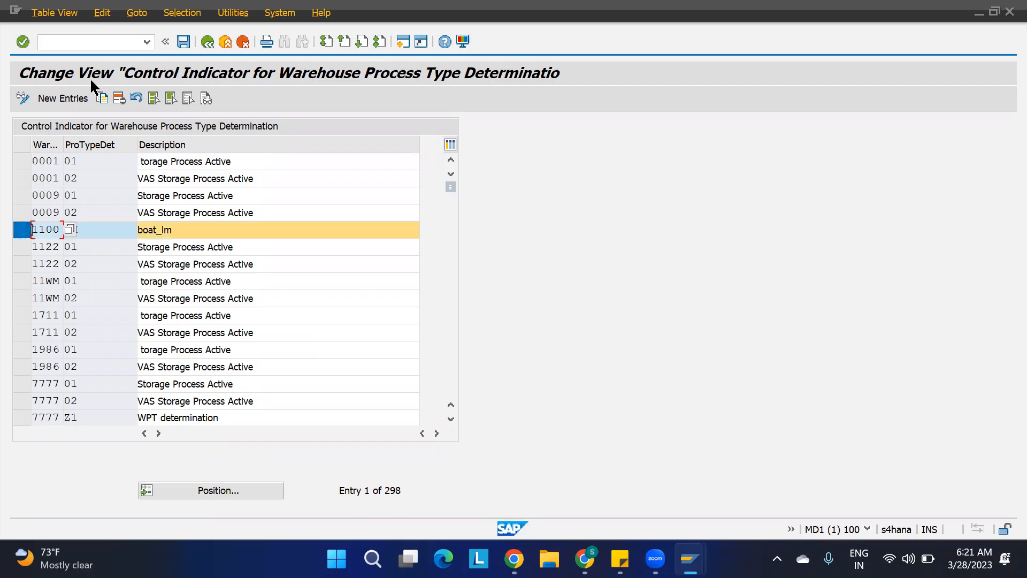
pyautogui.click(119, 98)
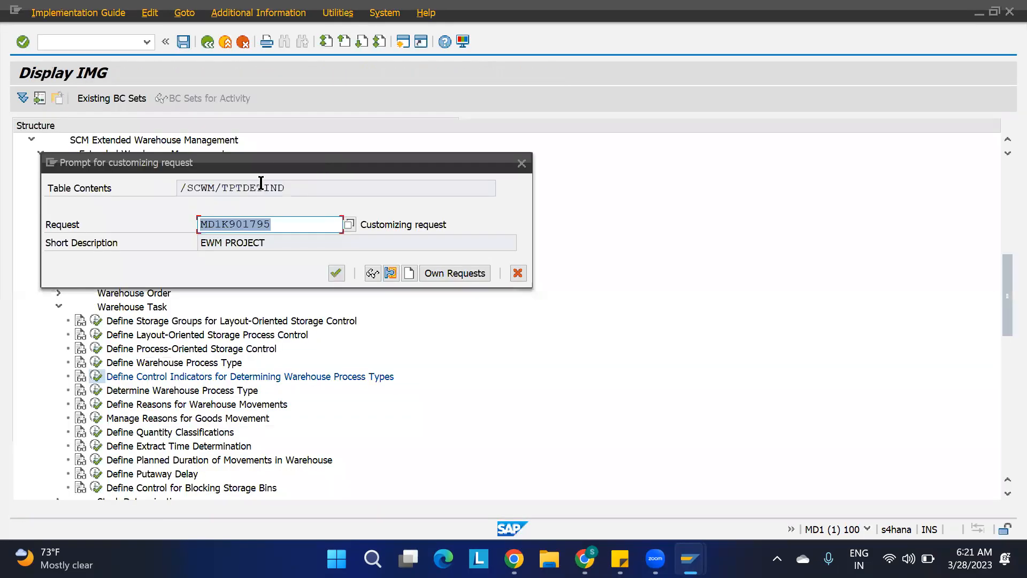
pyautogui.click(335, 272)
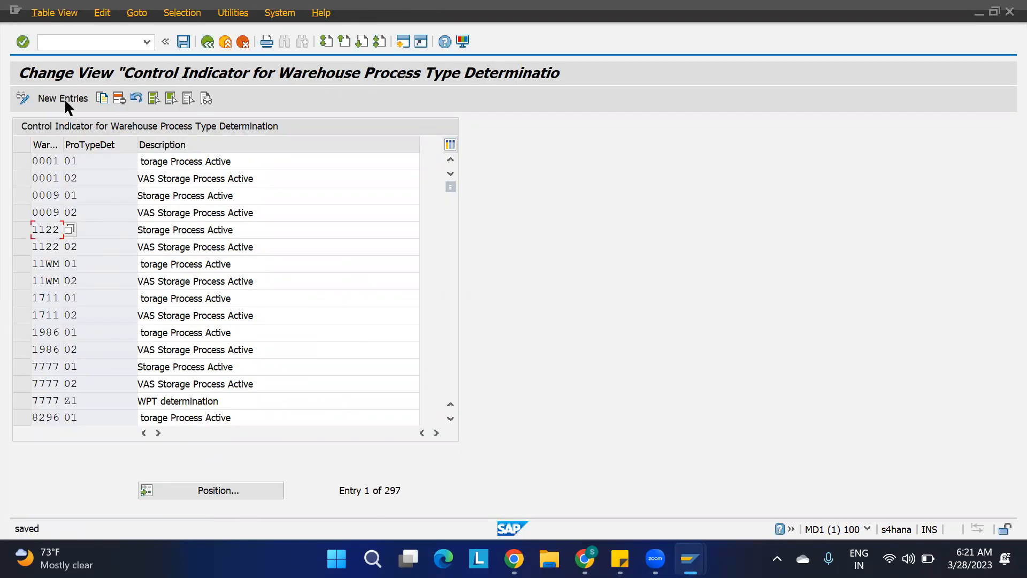
# Create control indicator F1 for warehouse 1100 with the description PDCI for F010.
pyautogui.click(63, 98)
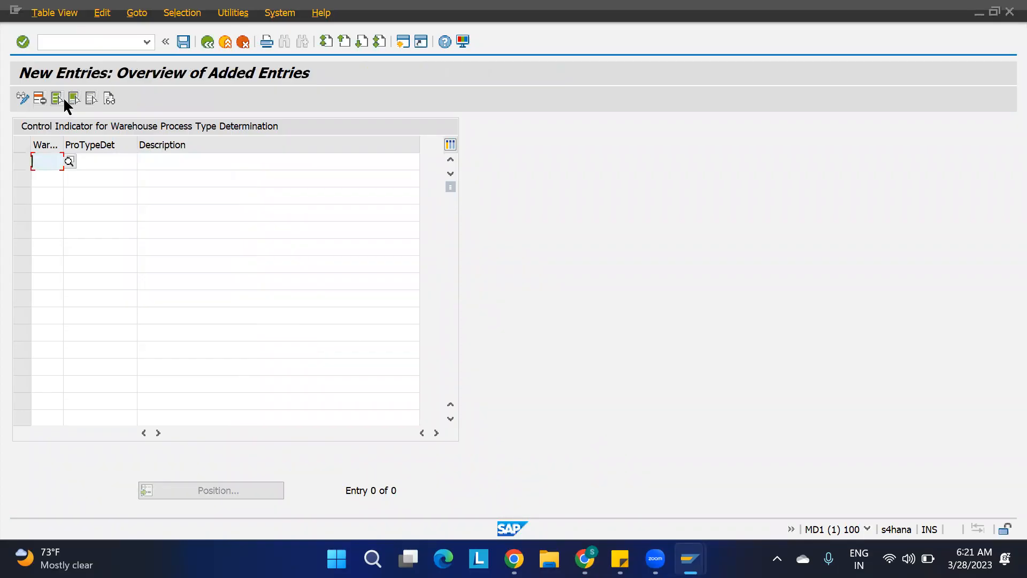
pyautogui.write('1100')
pyautogui.press('Return')
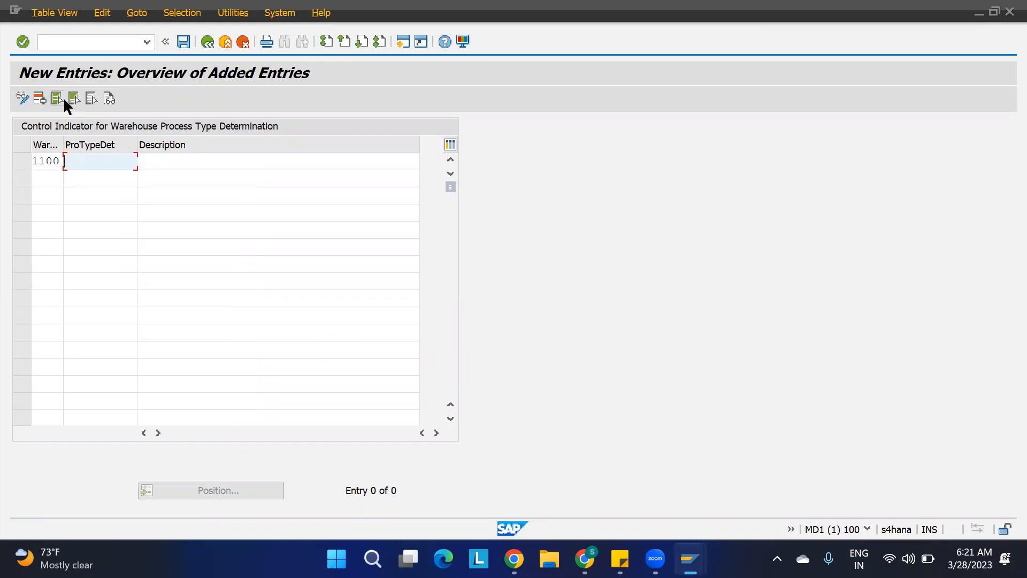
pyautogui.press('Tab')
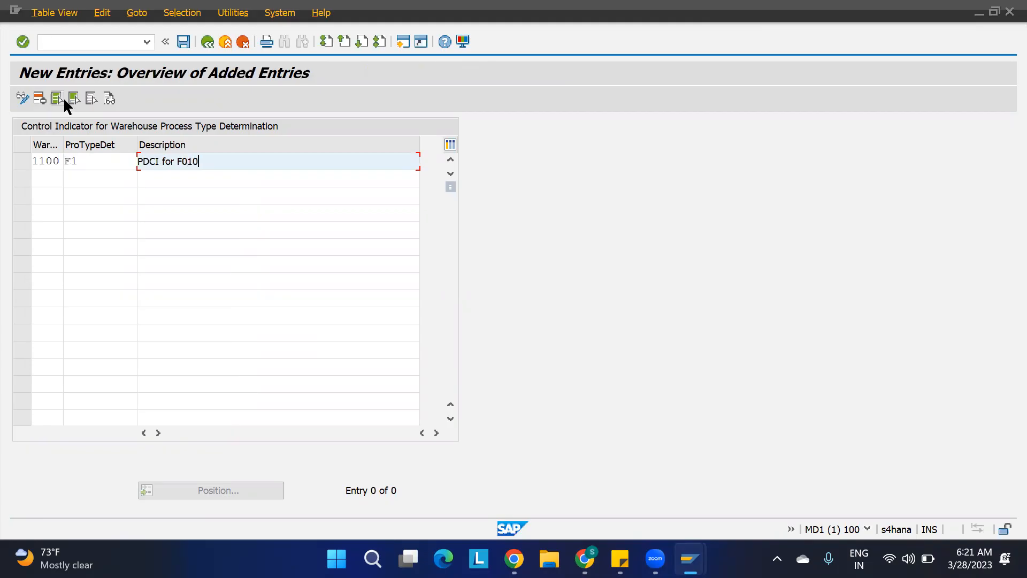
pyautogui.click(64, 99)
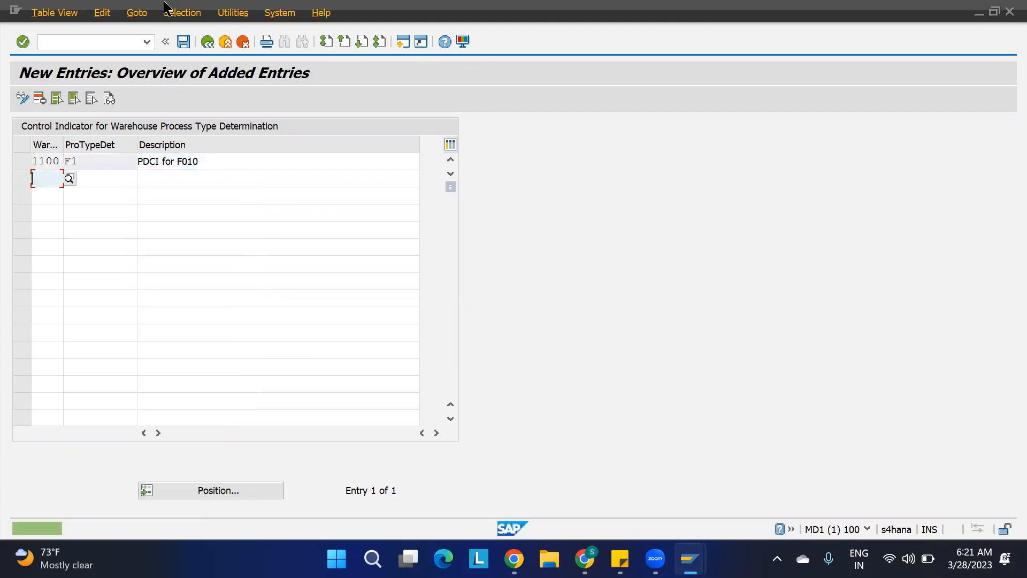
pyautogui.click(207, 42)
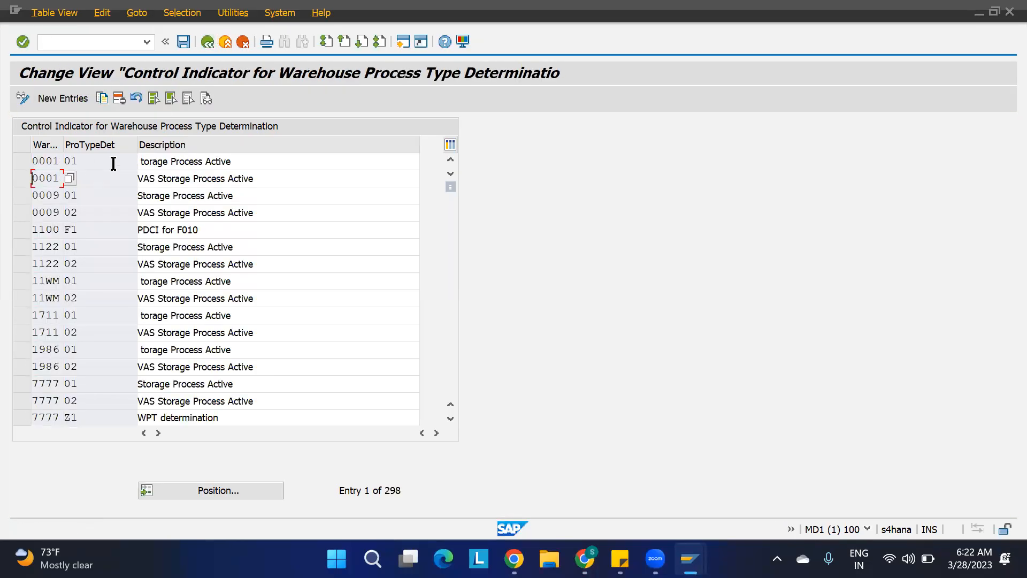
# Return to the IMG and open Determine Warehouse Process Type.
pyautogui.click(207, 42)
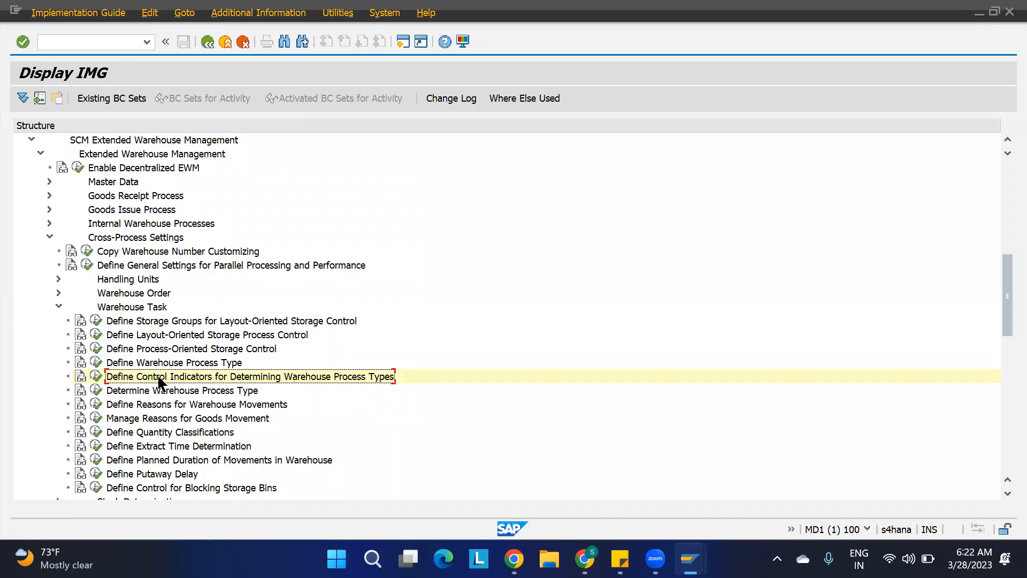
pyautogui.click(129, 395)
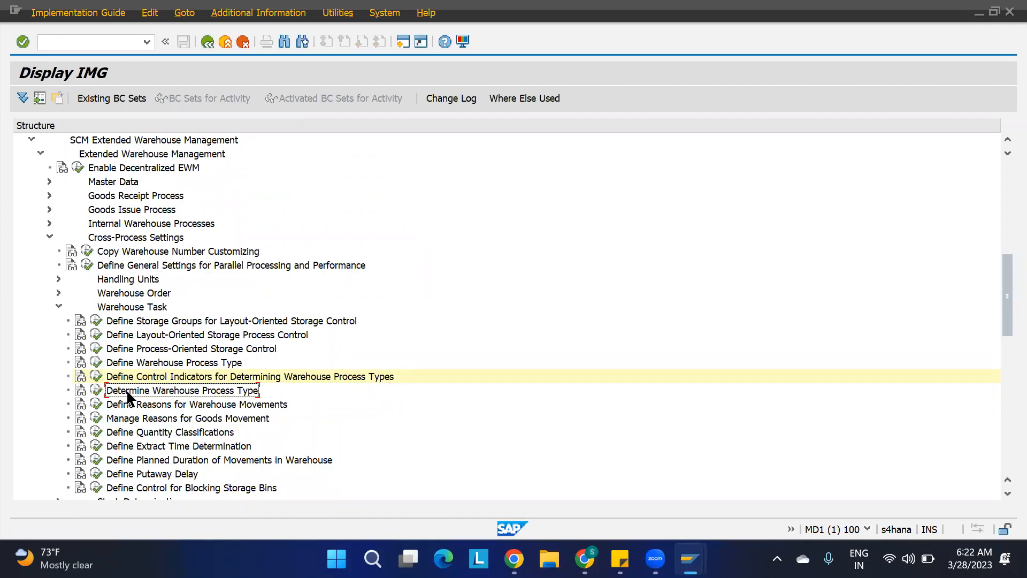
pyautogui.click(94, 395)
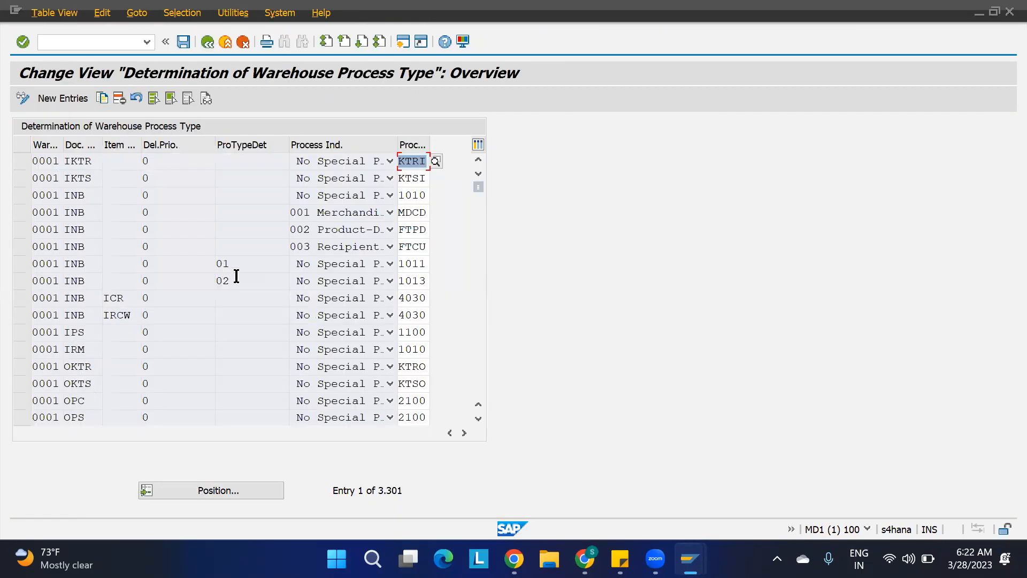
pyautogui.moveTo(690, 559)
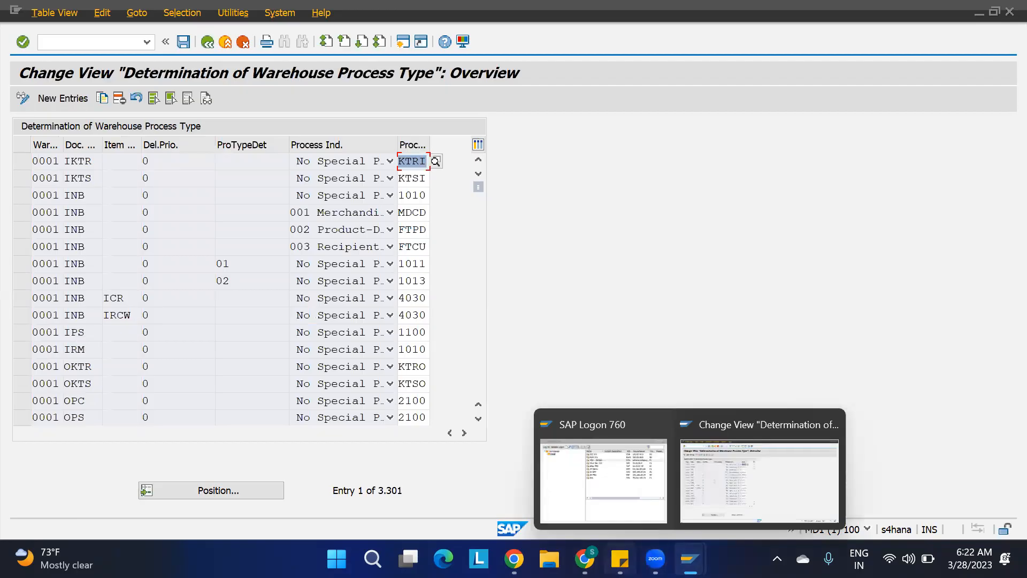
# Switch to the spreadsheet and note "determination of WPT:" in cell M5 of the Putaway strategies sheet.
pyautogui.click(584, 559)
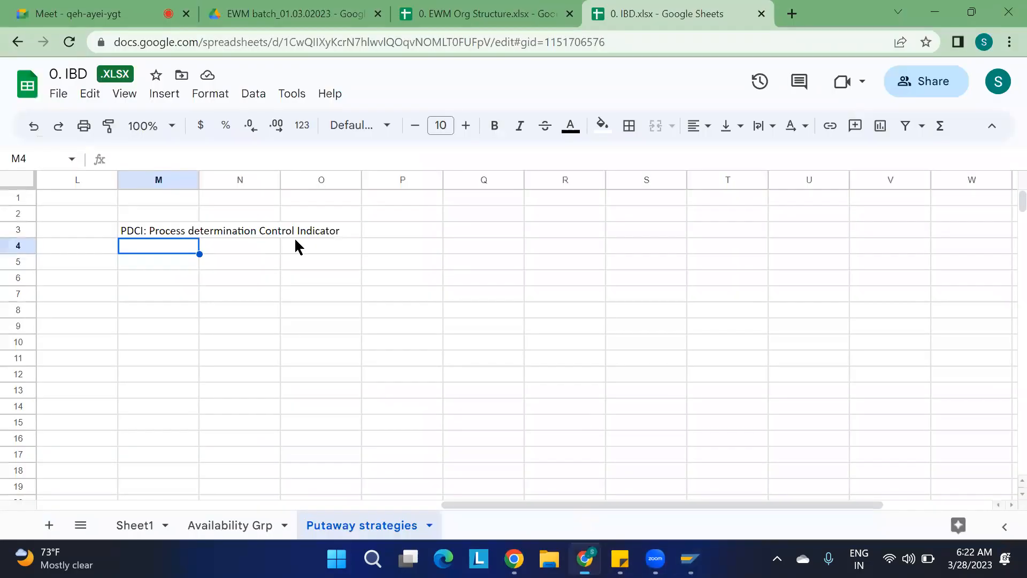
pyautogui.click(168, 270)
pyautogui.write('det')
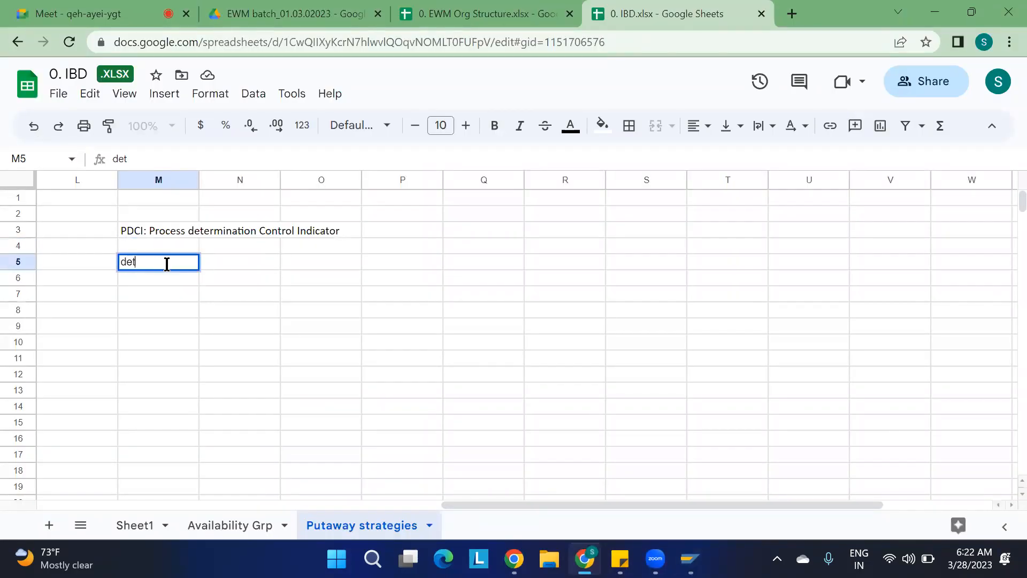
pyautogui.write('ermination of WPT')
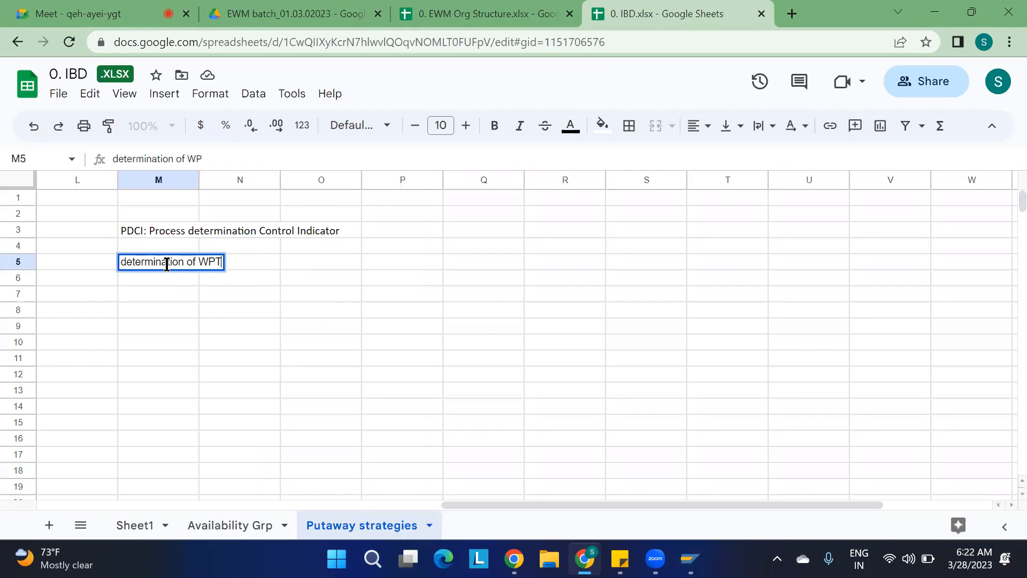
pyautogui.write(':')
pyautogui.press('Return')
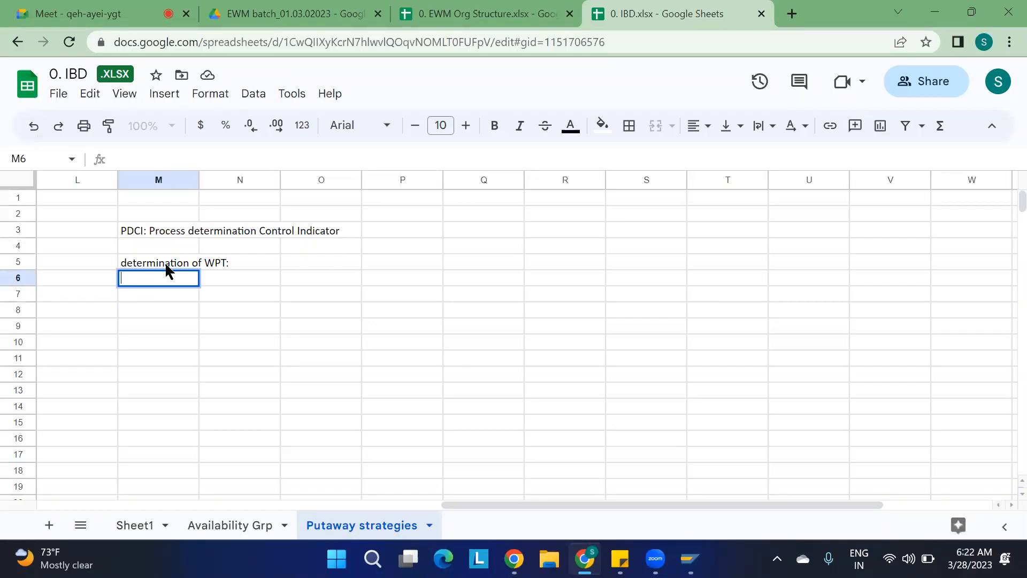
# Note "Doc type + Item Type + Del Priority + PDCI" in cell M6 below it.
pyautogui.write('D')
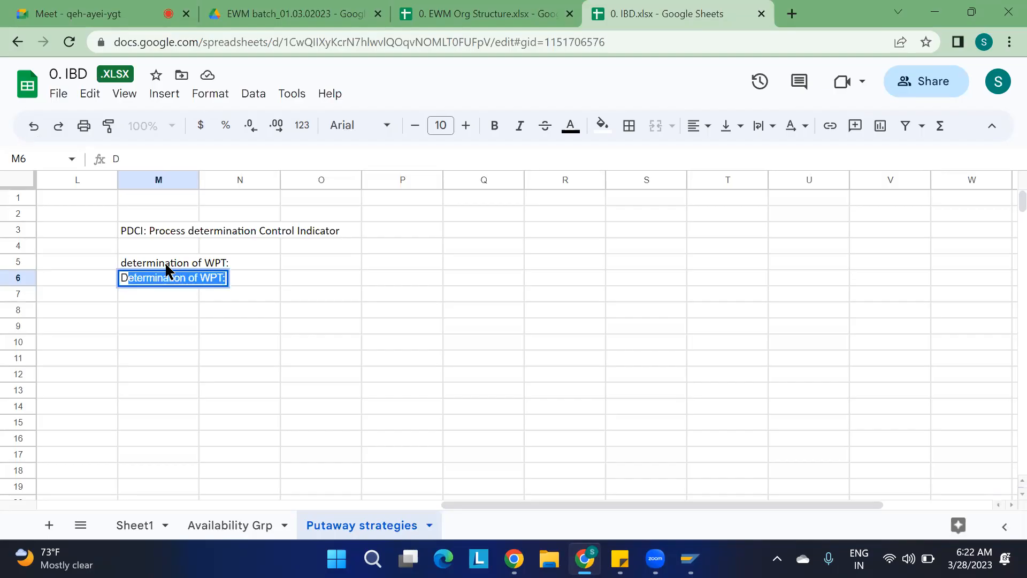
pyautogui.write('oc type')
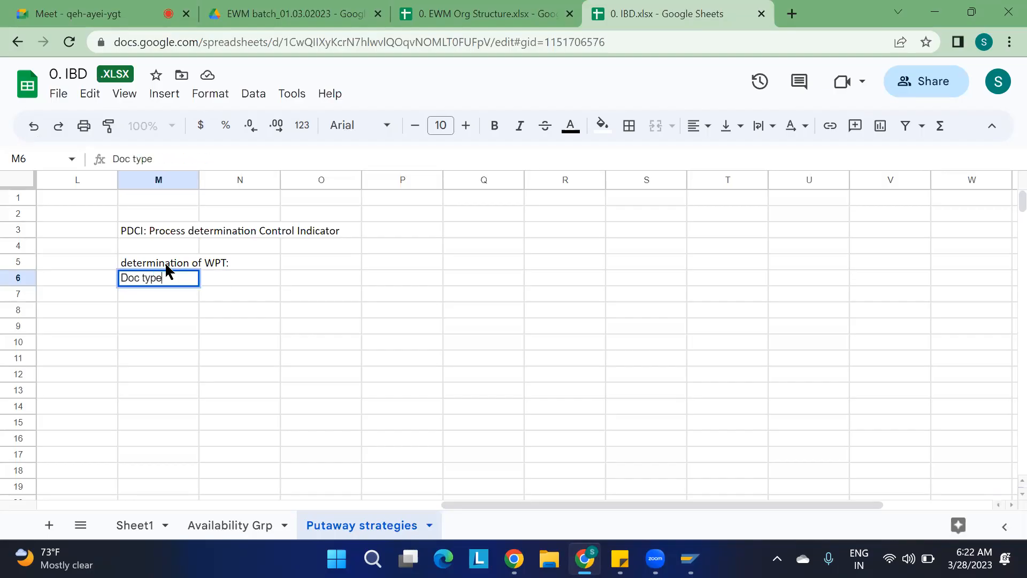
pyautogui.write(' + Item Type + Del Prior')
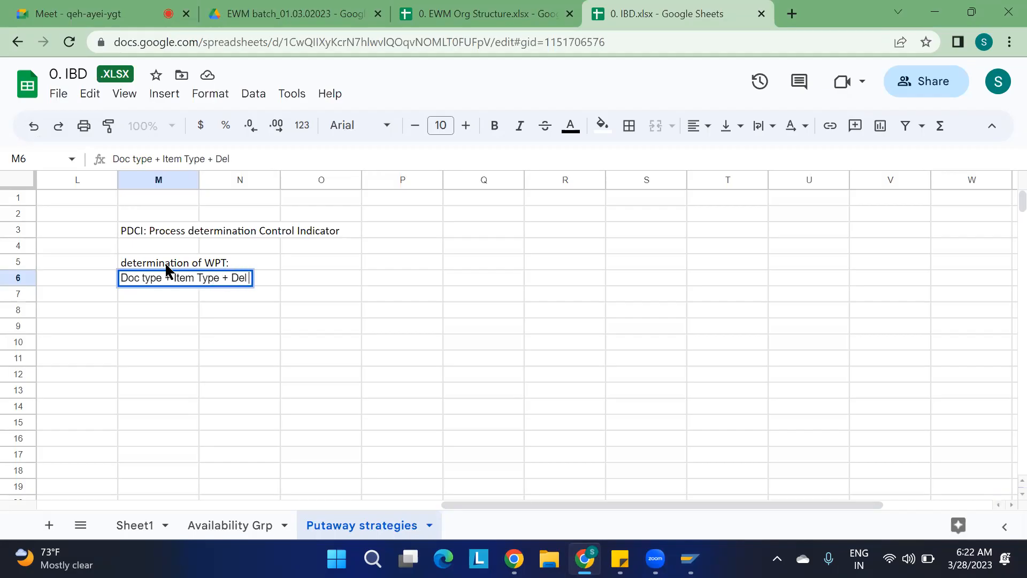
pyautogui.write('ity +')
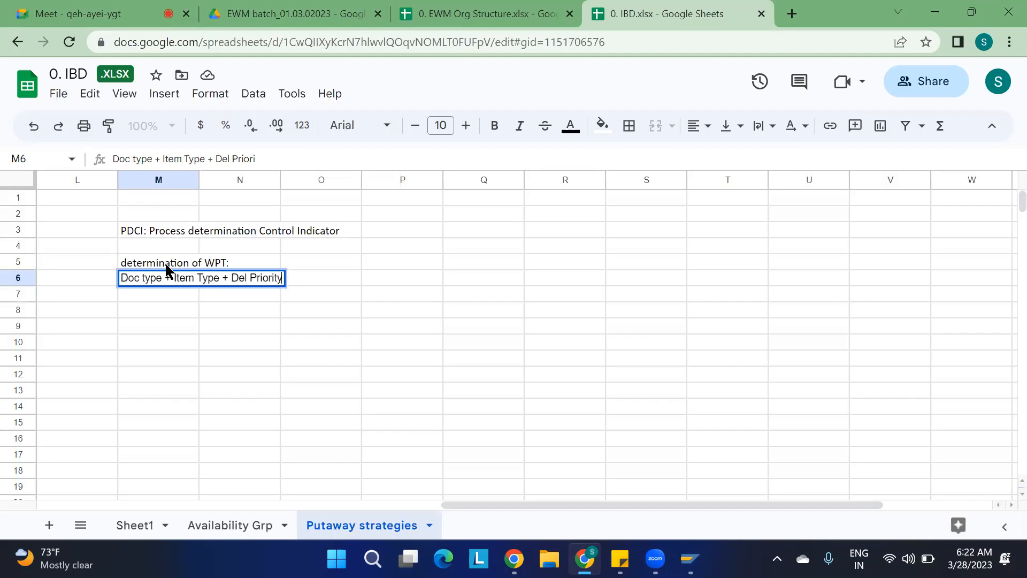
pyautogui.write('PDCI')
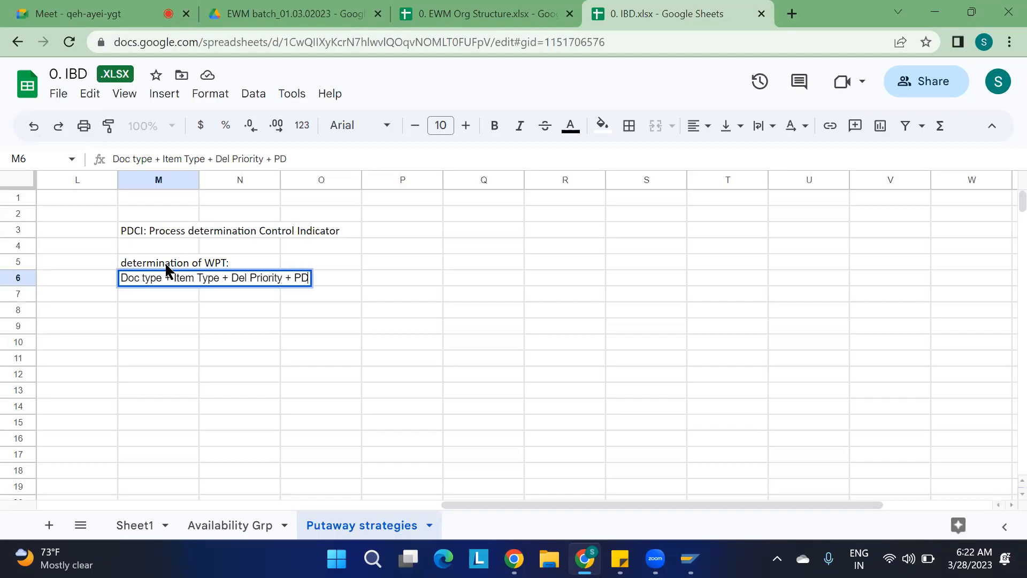
pyautogui.click(189, 384)
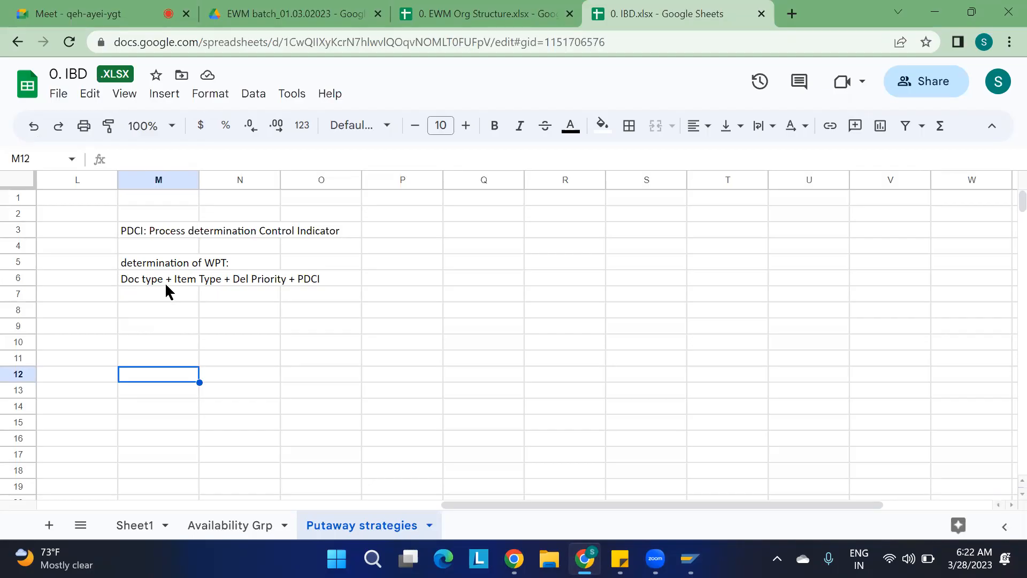
pyautogui.click(148, 263)
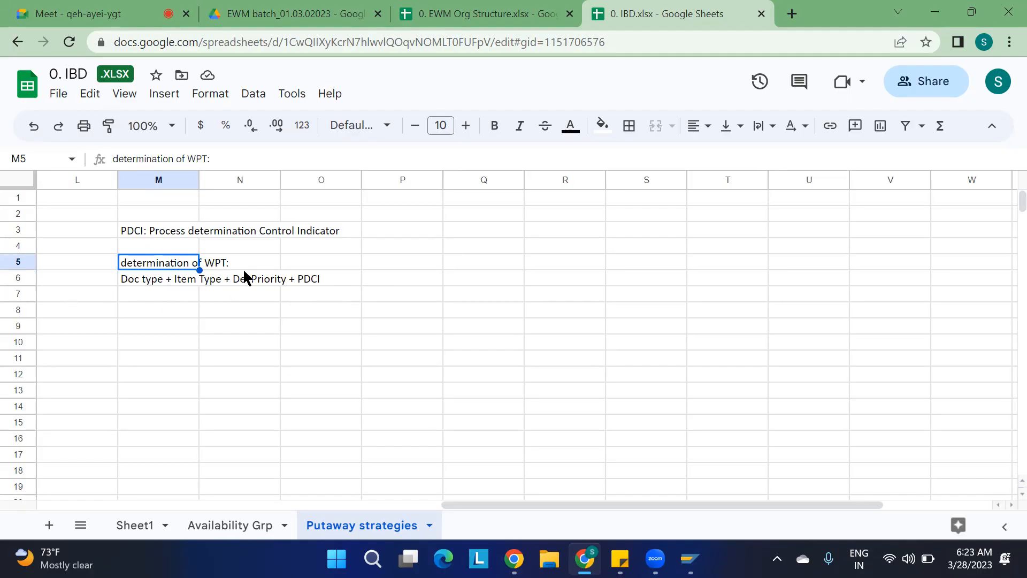
# Return to the warehouse process type determination table and position it at warehouse 1100 entries.
pyautogui.hotkey('alt', 'Tab')
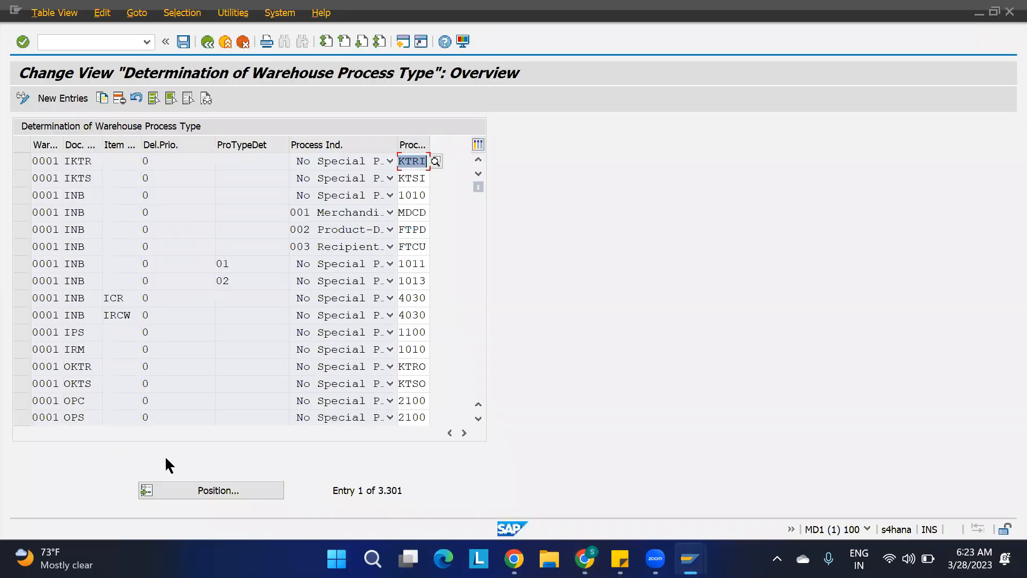
pyautogui.click(187, 488)
pyautogui.write('1100')
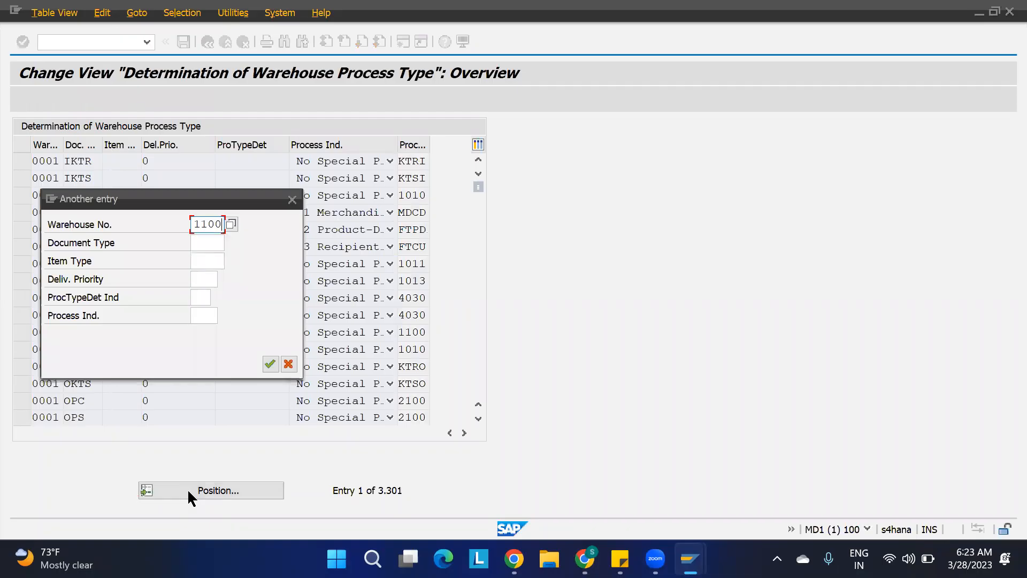
pyautogui.press('Return')
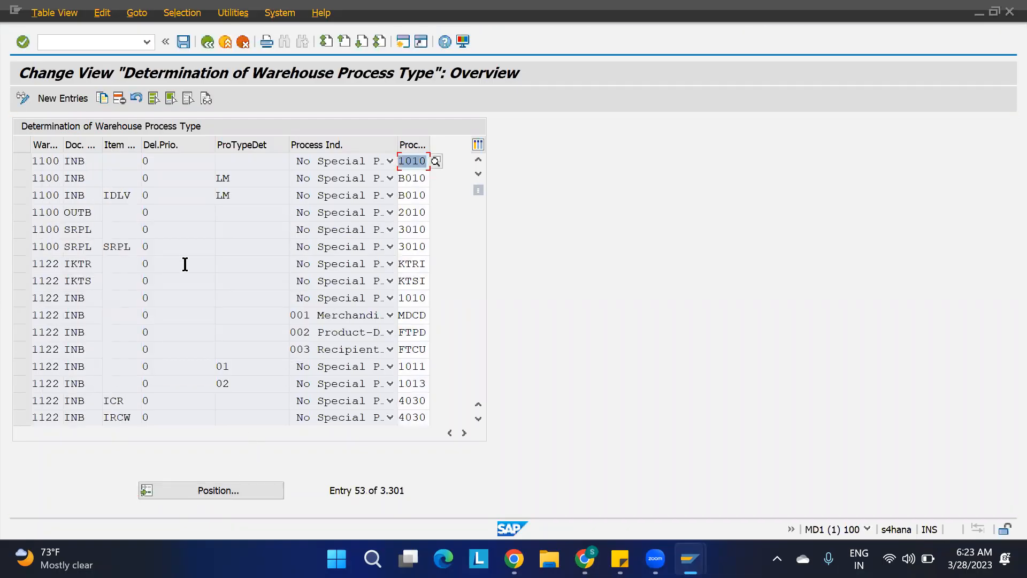
# Review the warehouse 1100 determination entries by selecting and deselecting their rows.
pyautogui.click(22, 162)
pyautogui.click(19, 178)
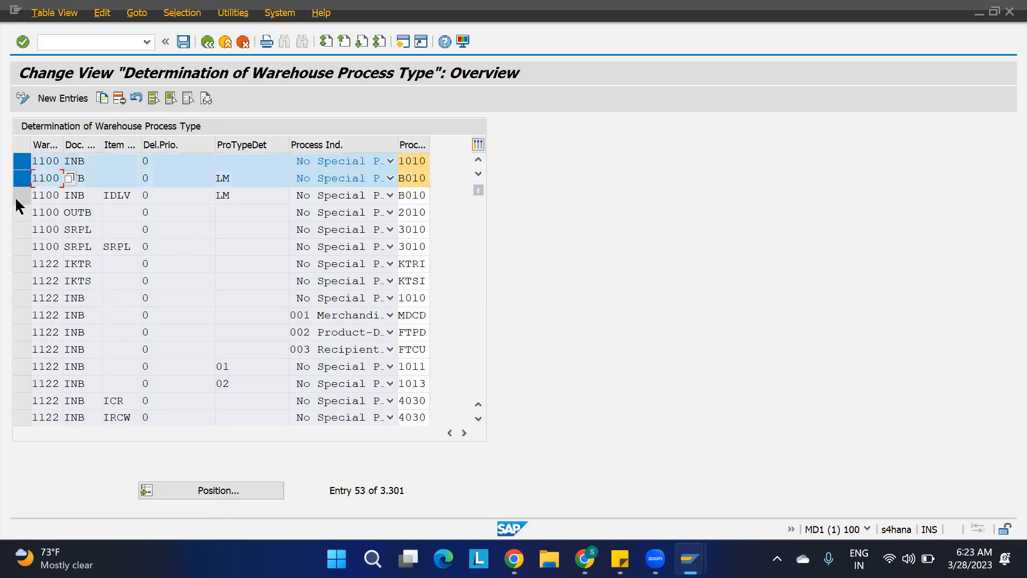
pyautogui.click(19, 195)
pyautogui.click(19, 212)
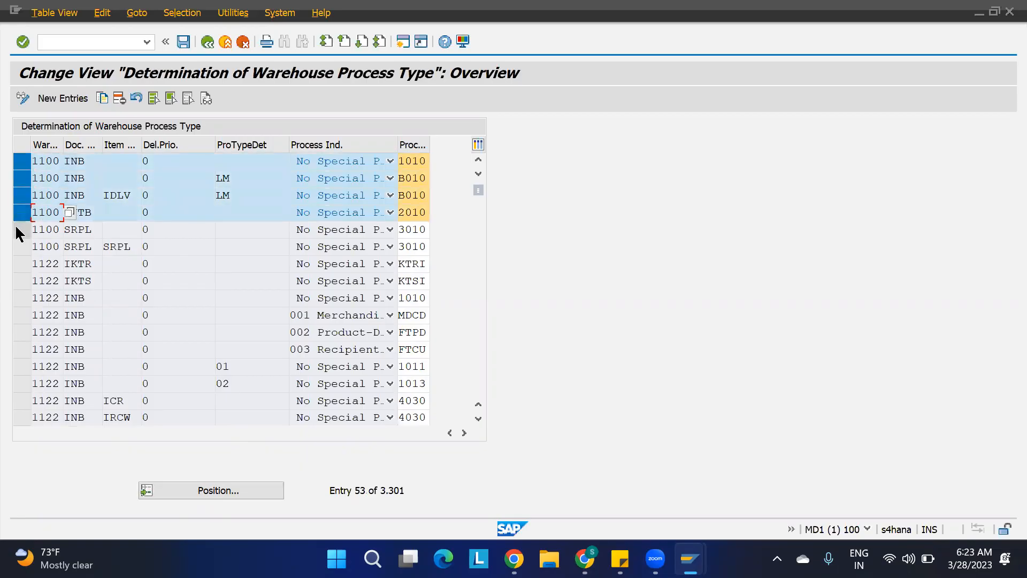
pyautogui.click(20, 230)
pyautogui.click(19, 247)
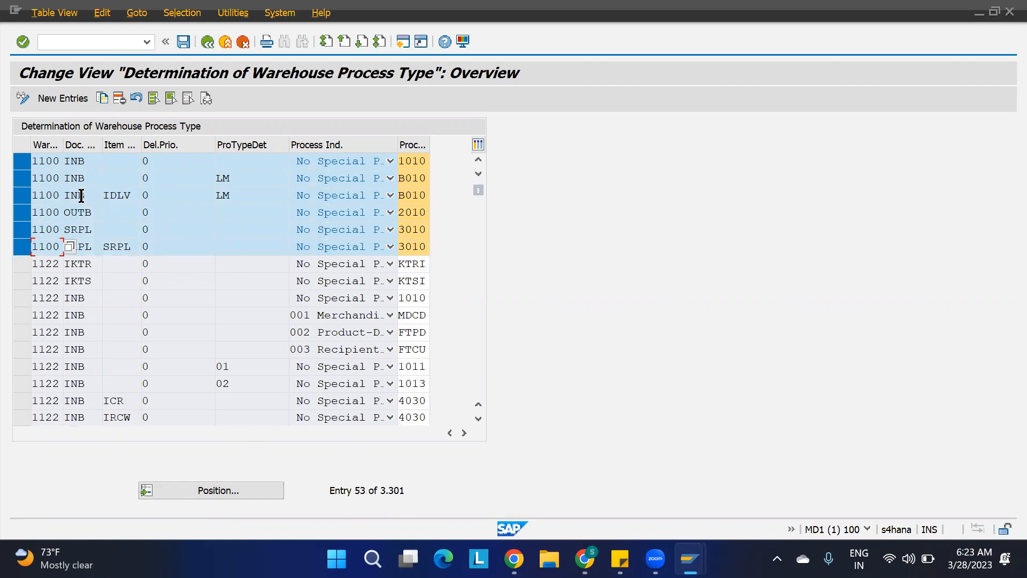
pyautogui.click(21, 197)
pyautogui.click(22, 213)
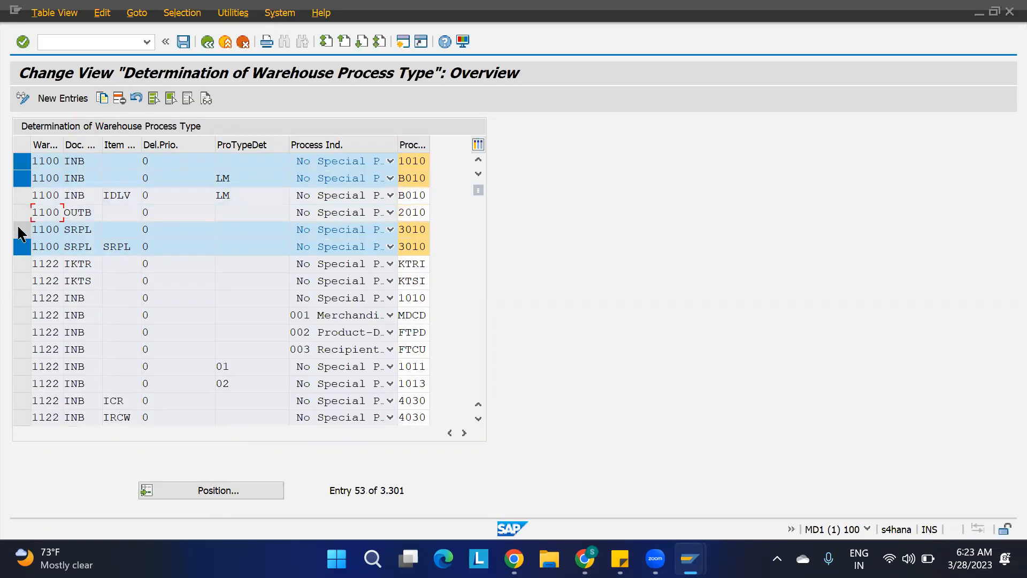
pyautogui.click(22, 230)
pyautogui.click(22, 247)
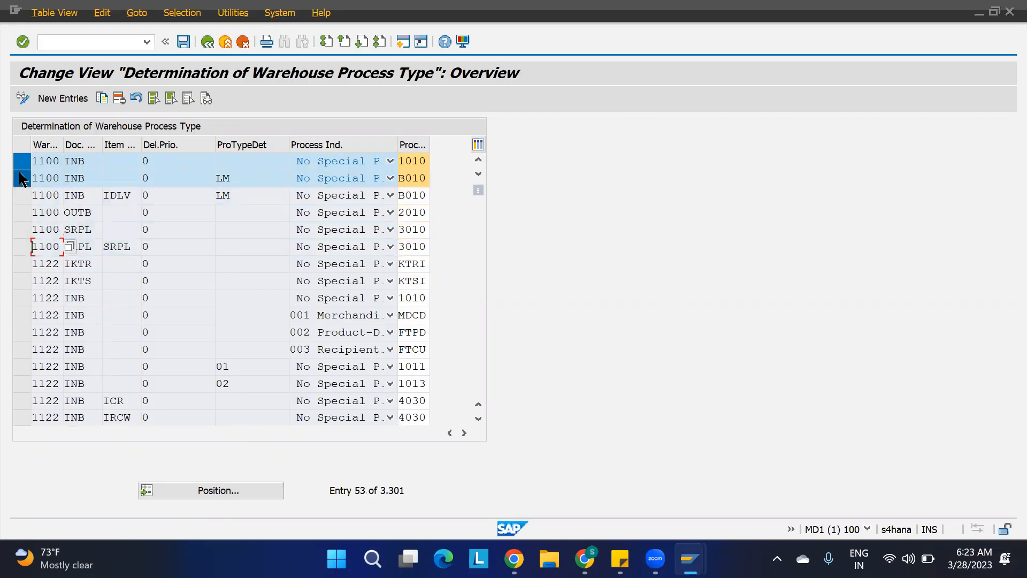
pyautogui.click(21, 179)
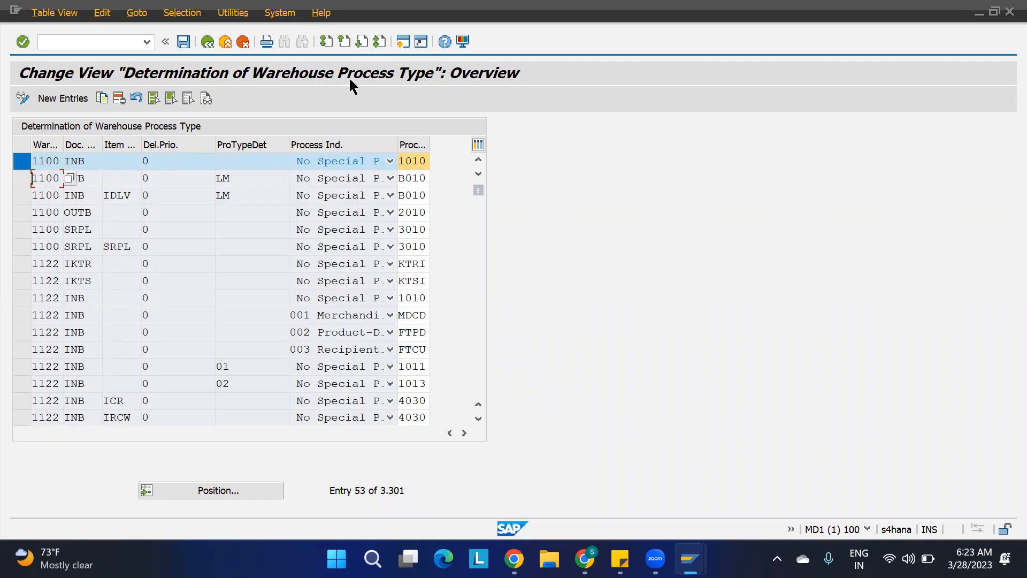
# Open a new session and start creating an inbound delivery with transaction VL31N.
pyautogui.click(15, 9)
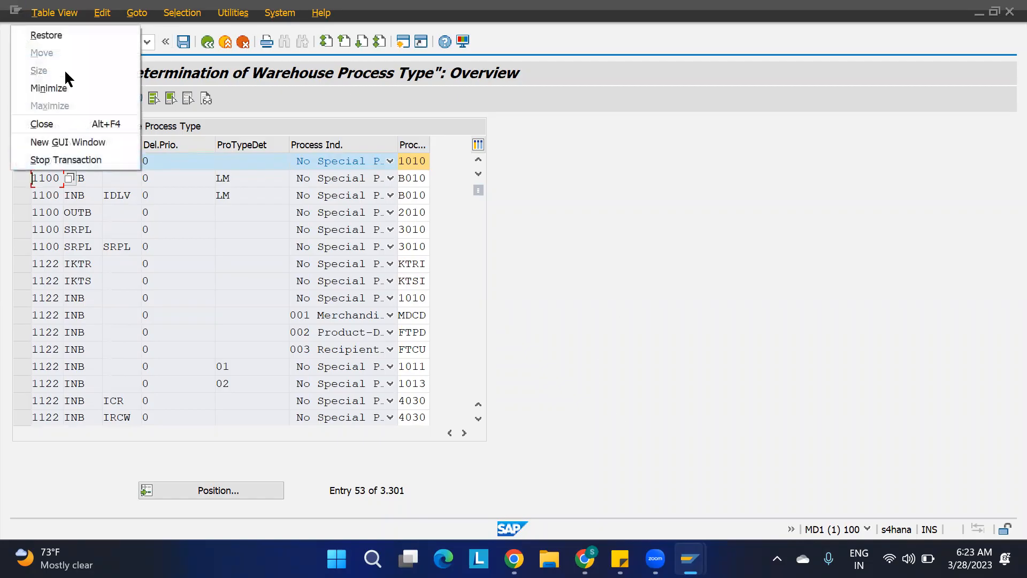
pyautogui.click(64, 143)
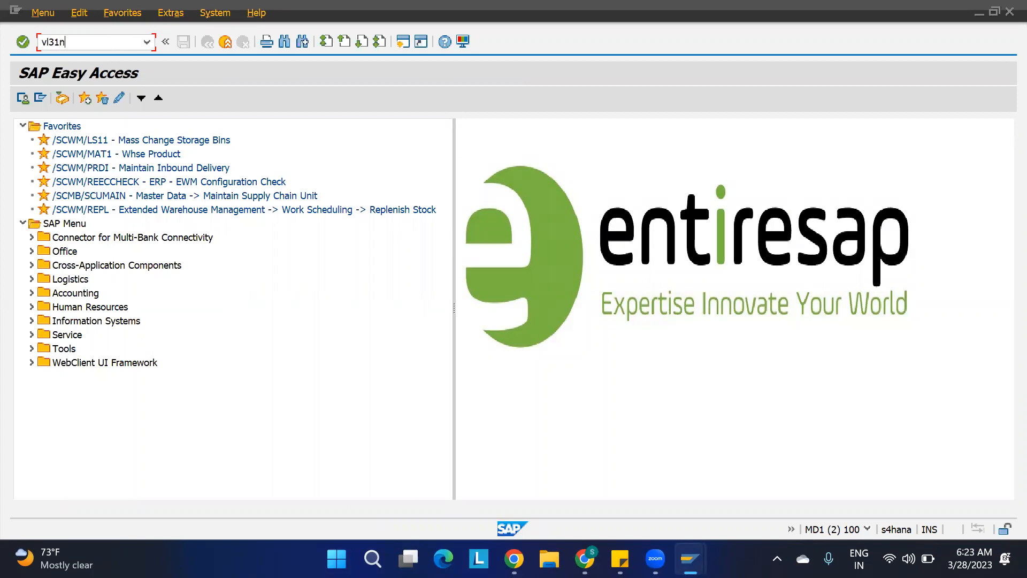
pyautogui.write('vl31n')
pyautogui.press('Return')
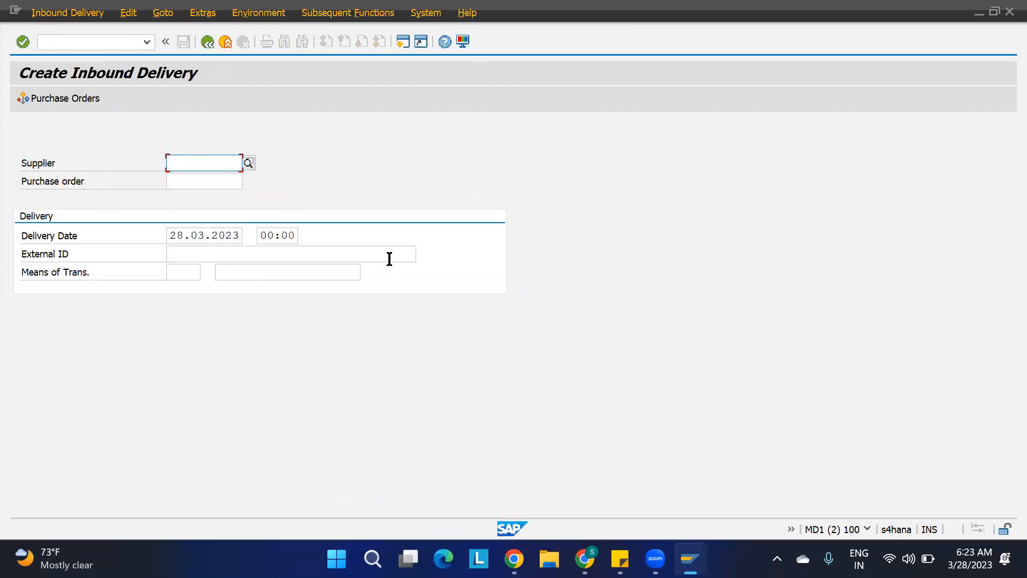
# Create an inbound delivery from a purchase order with delivery quantity 2 for item 10 and save it.
pyautogui.click(218, 176)
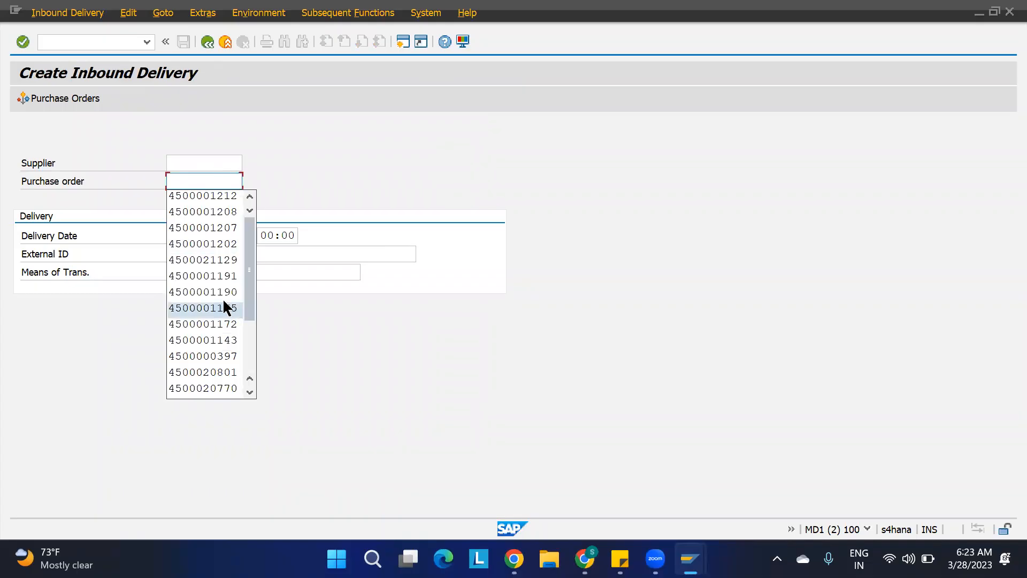
pyautogui.click(218, 275)
pyautogui.press('Return')
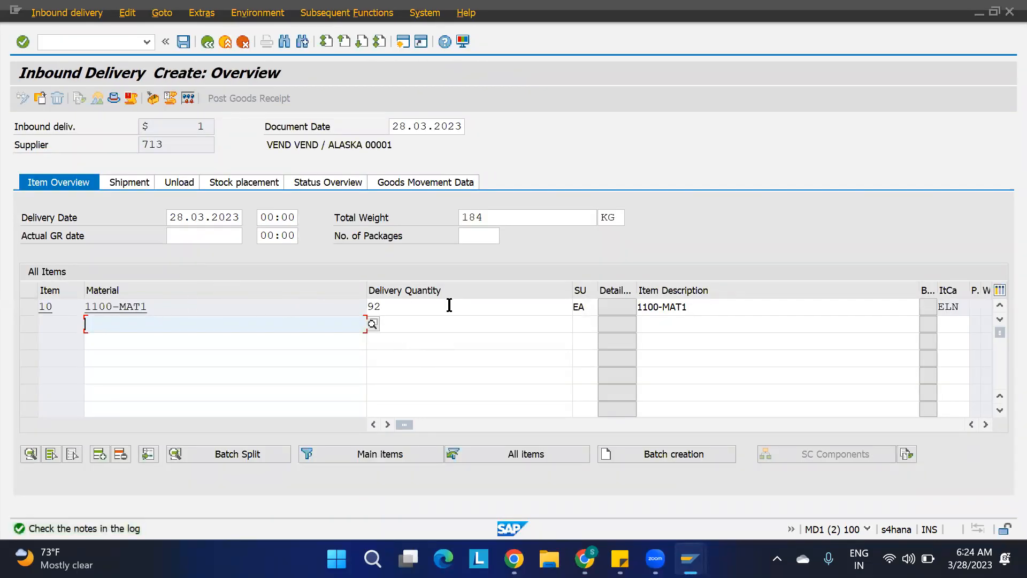
pyautogui.click(406, 309)
pyautogui.moveTo(405, 309); pyautogui.dragTo(359, 312)
pyautogui.write('2')
pyautogui.press('Return')
pyautogui.press('Return')
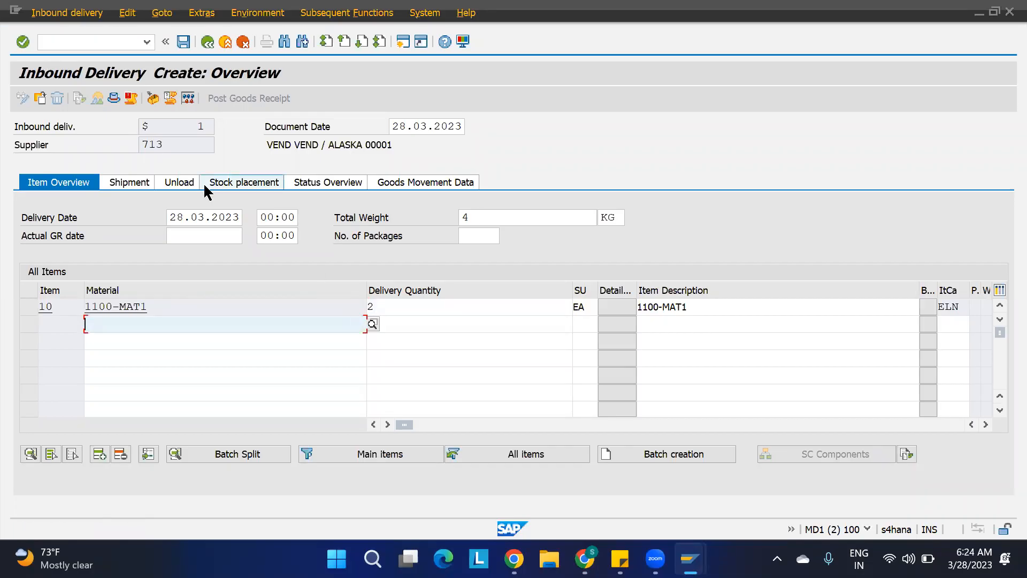
pyautogui.click(183, 41)
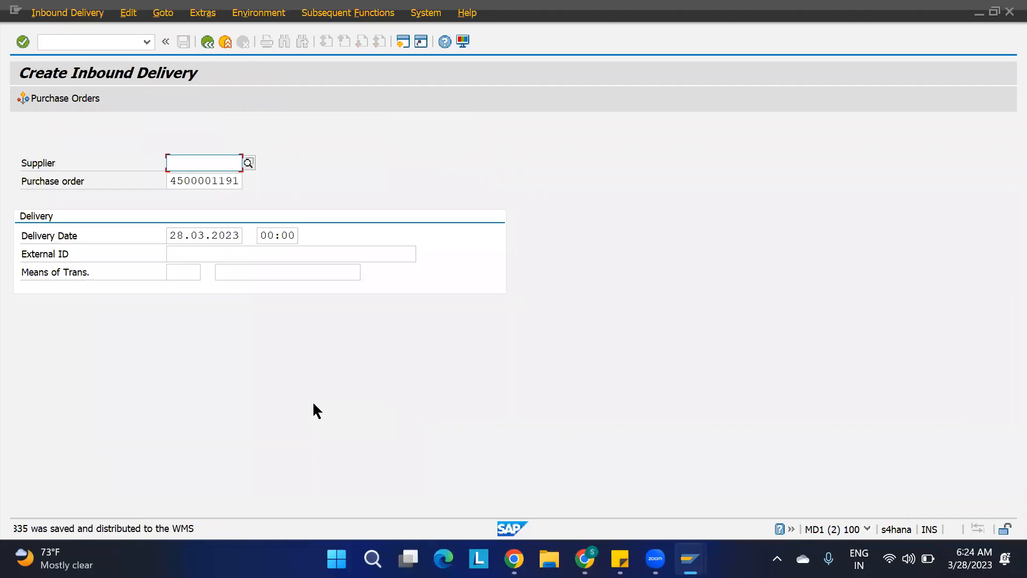
# Open the save message details and copy the inbound delivery number.
pyautogui.doubleClick(137, 533)
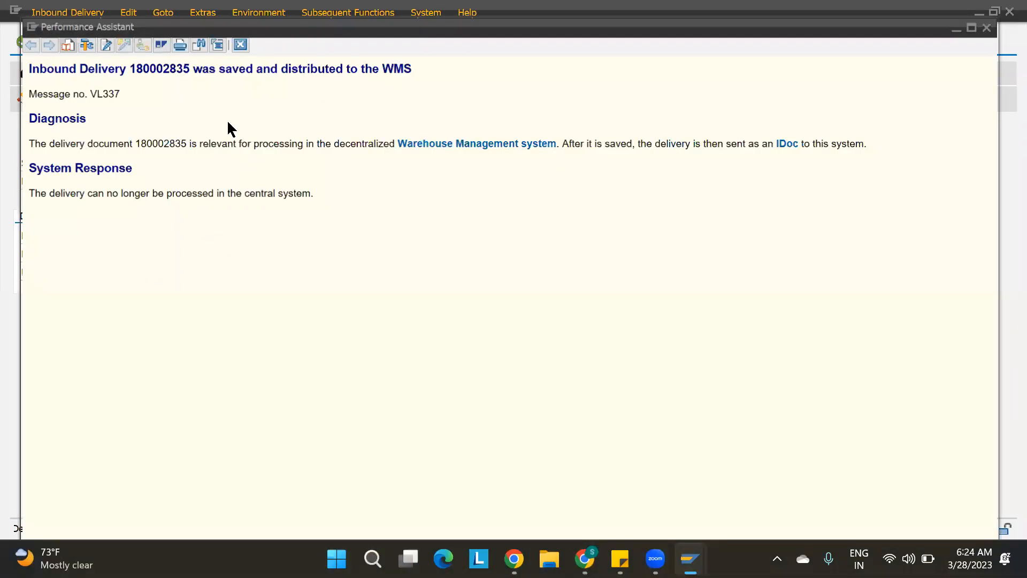
pyautogui.doubleClick(158, 69)
pyautogui.hotkey('ctrl', 'c')
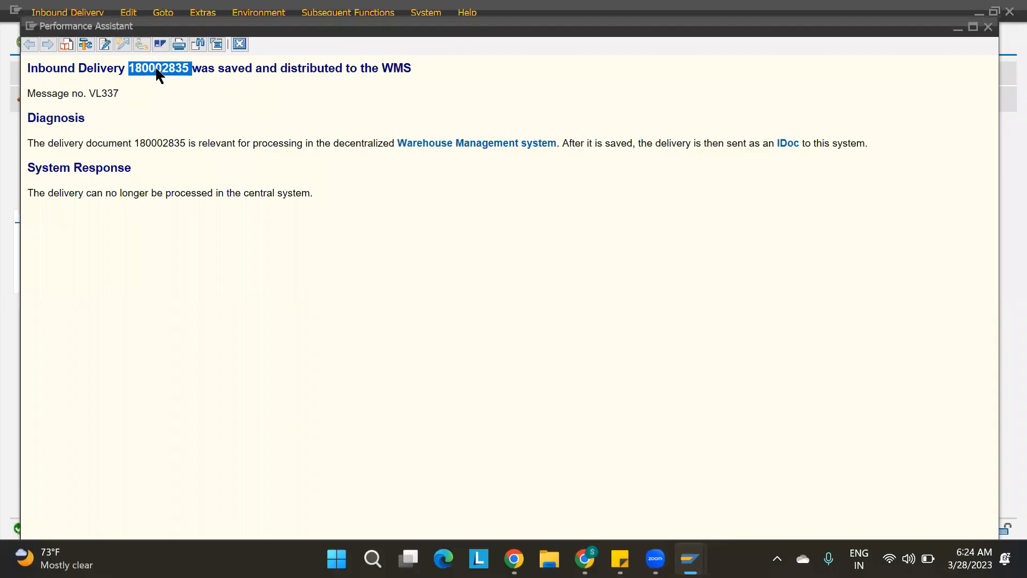
pyautogui.click(240, 44)
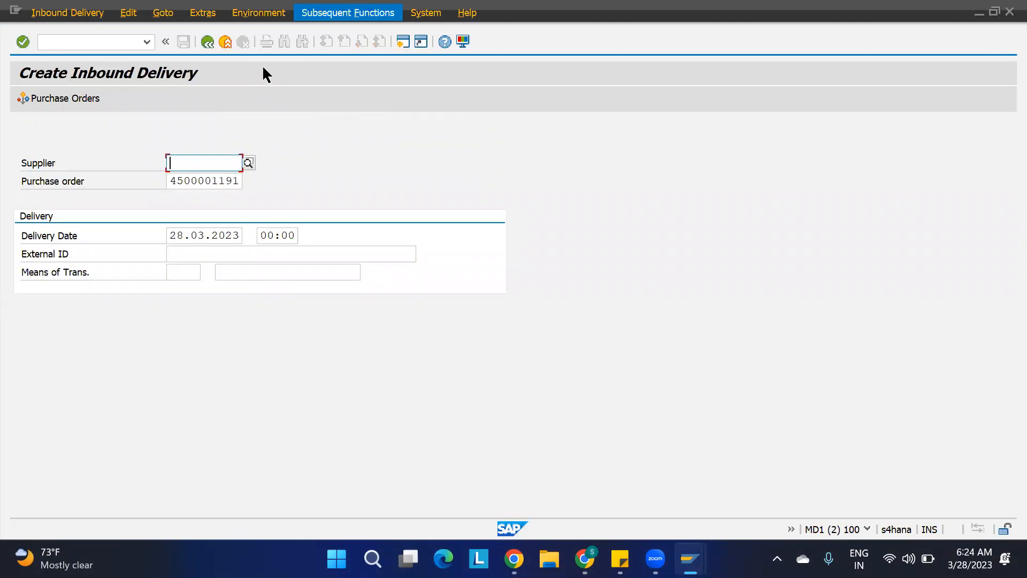
# In a new session, open Maintain Inbound Delivery for warehouse 1100 and search for the copied delivery number.
pyautogui.click(403, 42)
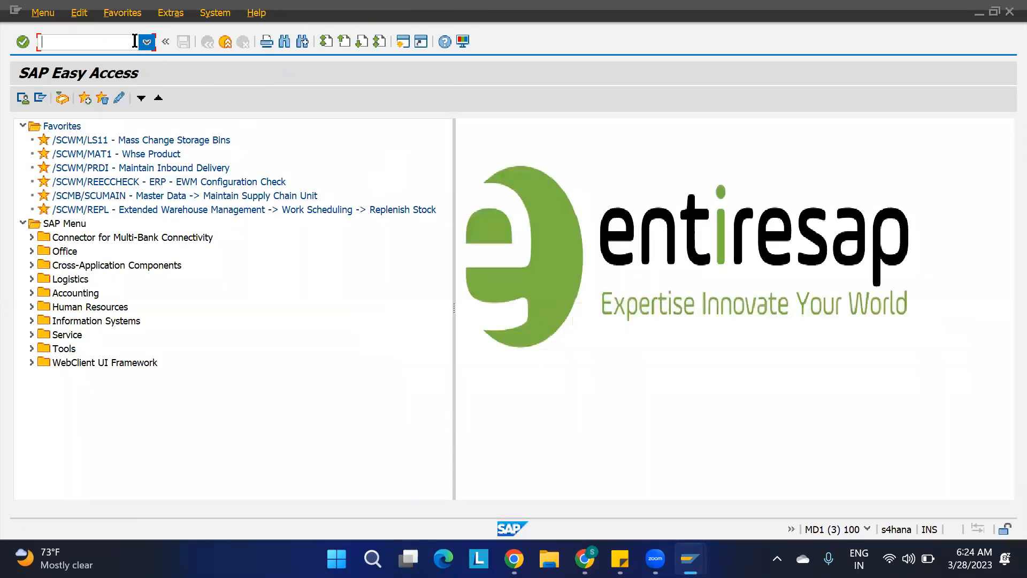
pyautogui.doubleClick(106, 169)
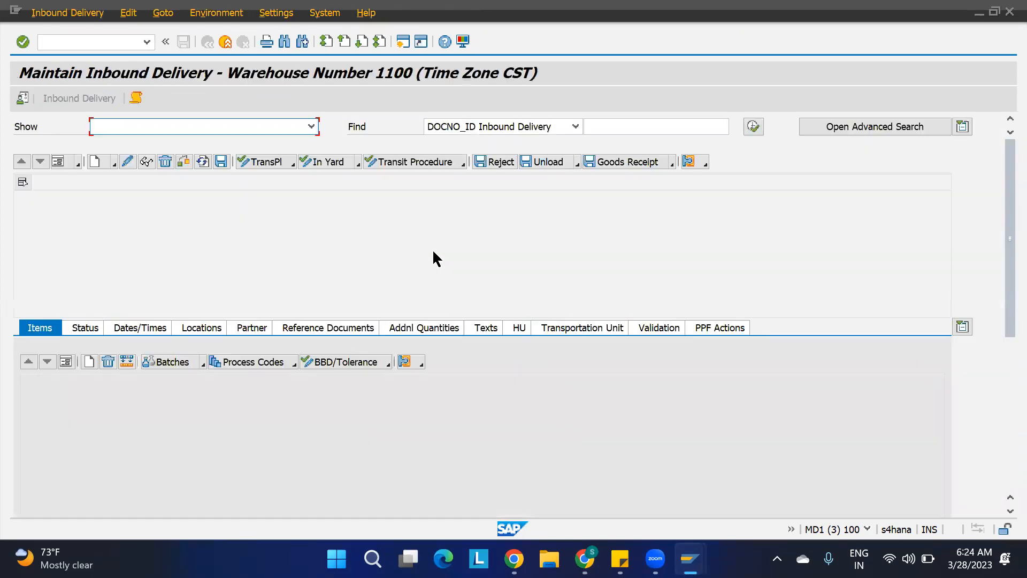
pyautogui.click(620, 131)
pyautogui.hotkey('ctrl', 'v')
pyautogui.click(753, 127)
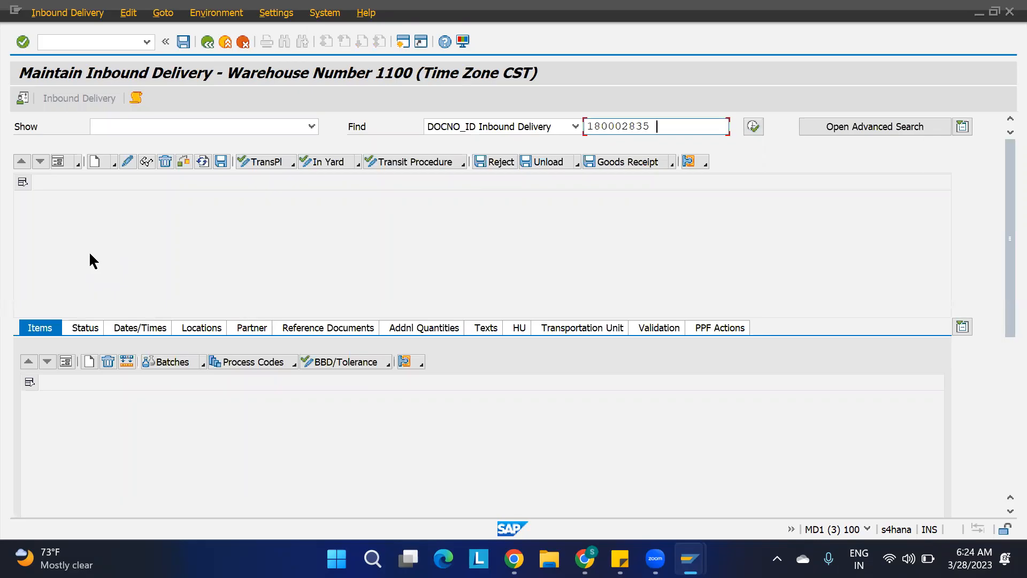
pyautogui.click(22, 99)
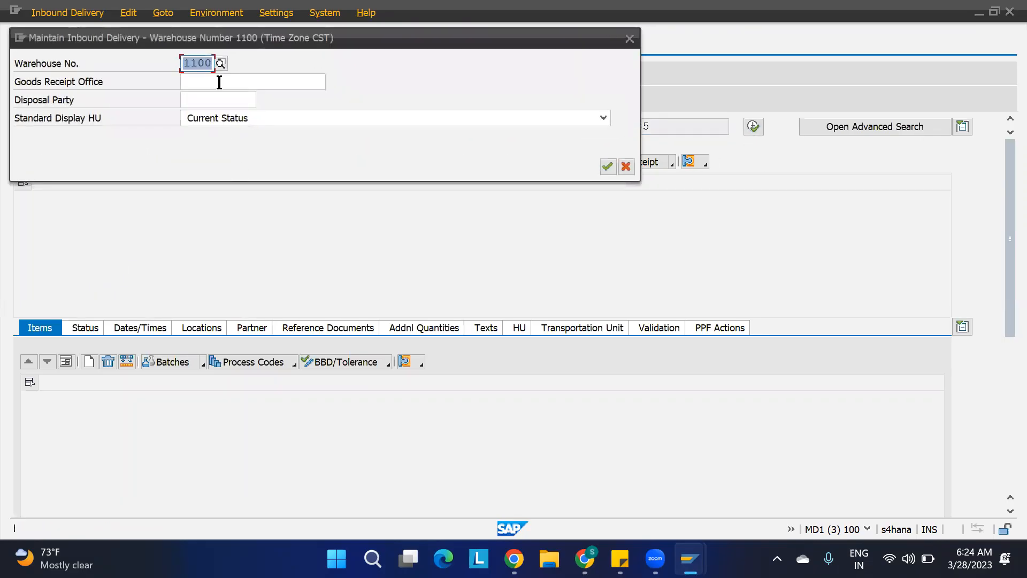
pyautogui.click(607, 167)
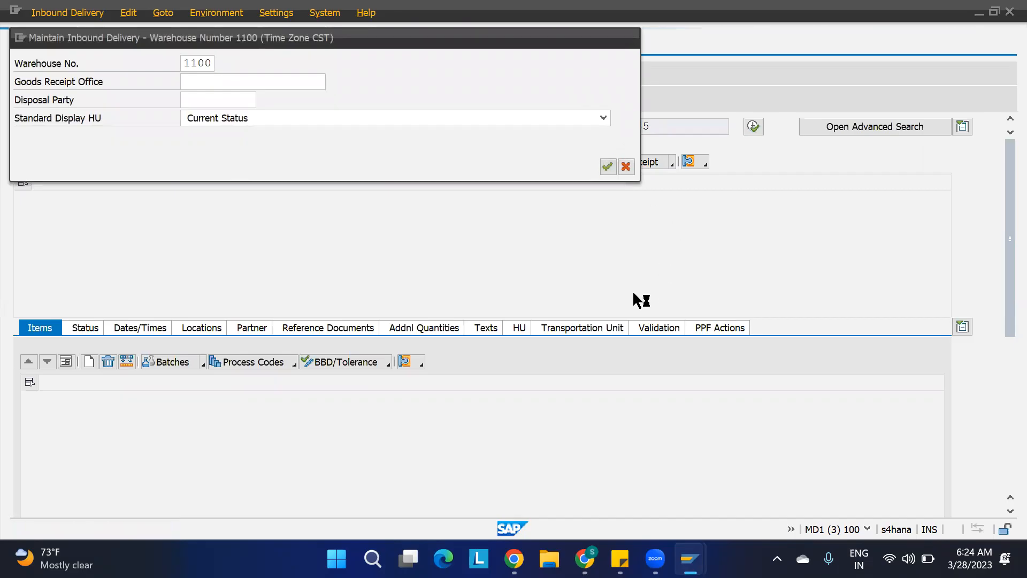
# Display the found inbound delivery and inspect item 10's details, including its warehouse process type.
pyautogui.click(754, 128)
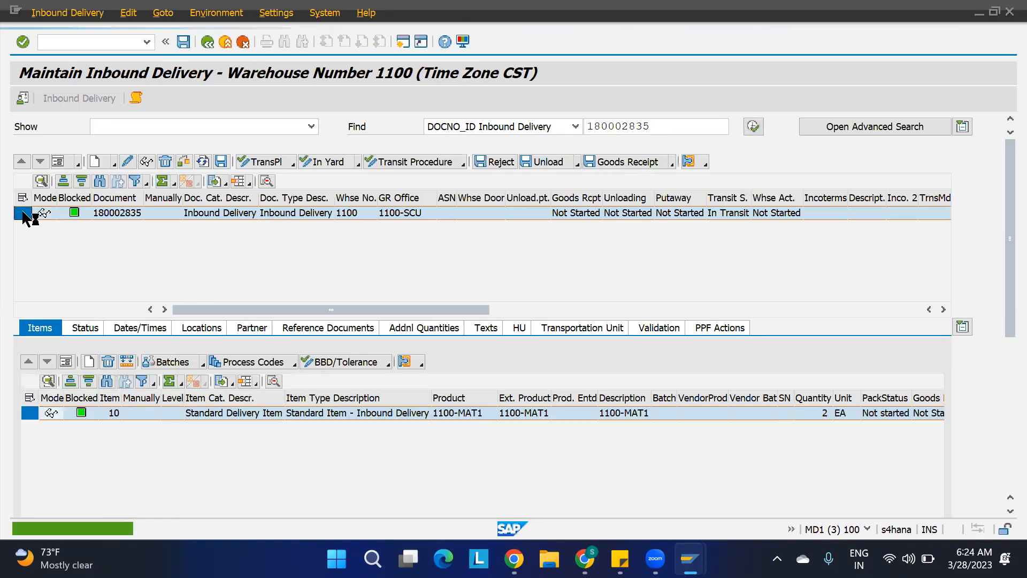
pyautogui.click(27, 414)
pyautogui.moveTo(1005, 305); pyautogui.dragTo(1002, 426)
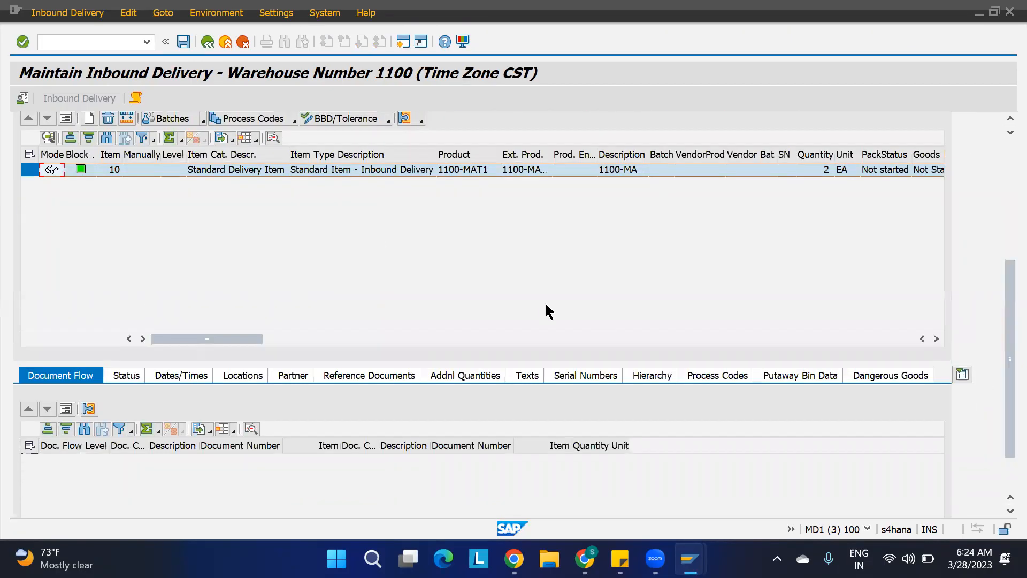
pyautogui.click(65, 118)
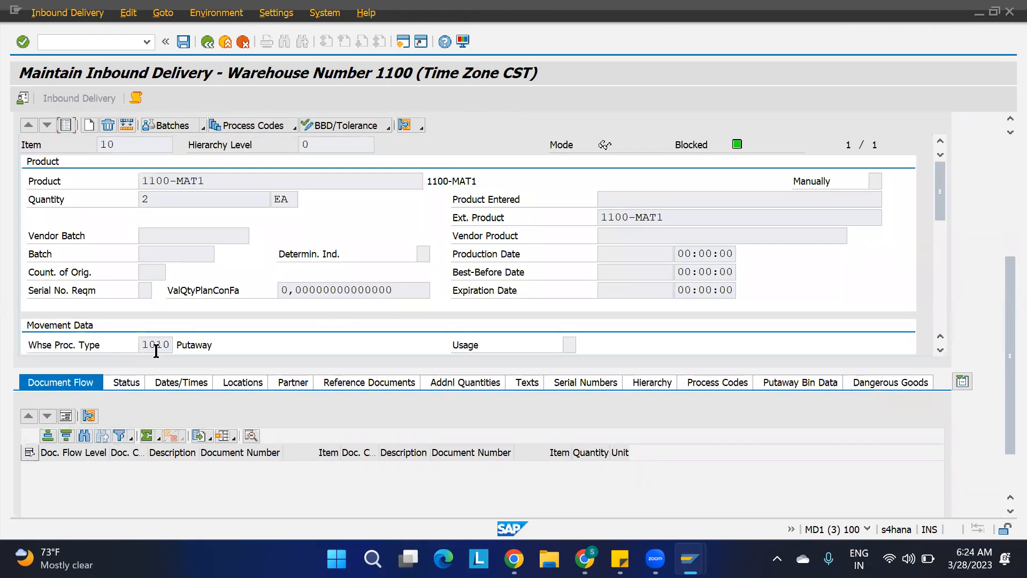
pyautogui.moveTo(142, 346); pyautogui.dragTo(230, 346)
pyautogui.click(1004, 162)
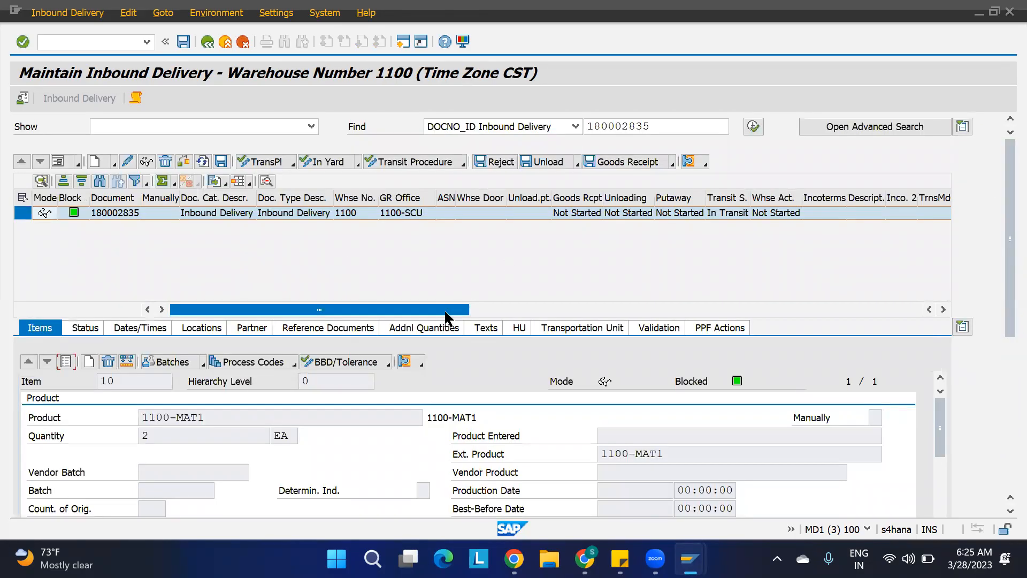
# Copy the warehouse 1100 INB determination entry with process type determination indicator F1 and warehouse process type F010, then save it.
pyautogui.moveTo(689, 559)
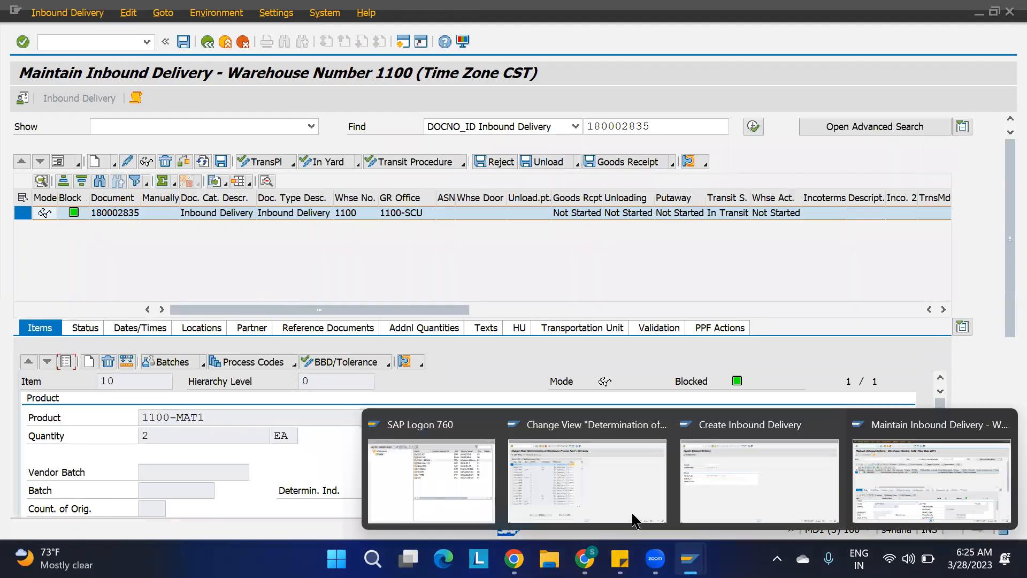
pyautogui.click(542, 476)
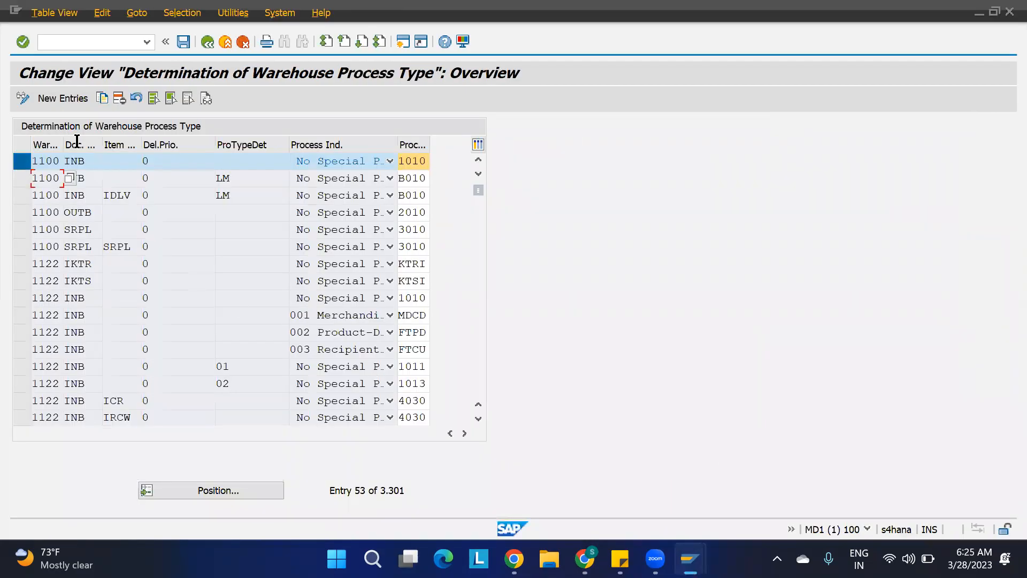
pyautogui.click(103, 99)
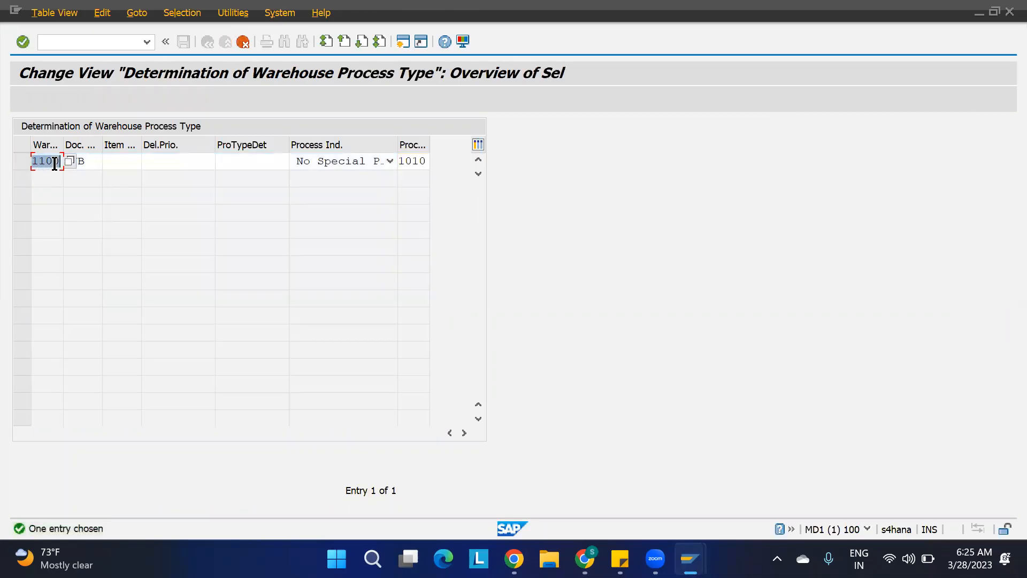
pyautogui.click(80, 160)
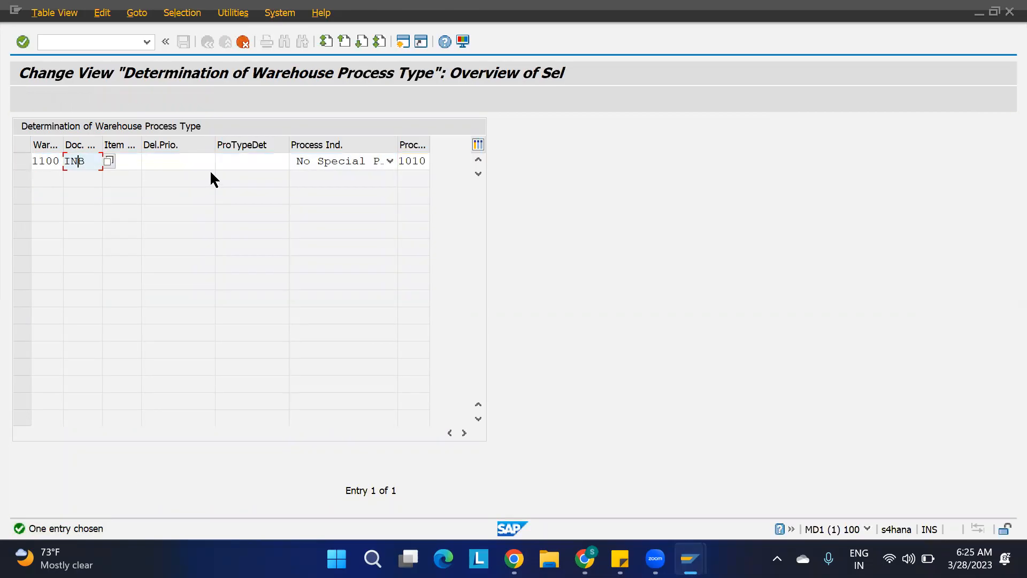
pyautogui.click(243, 162)
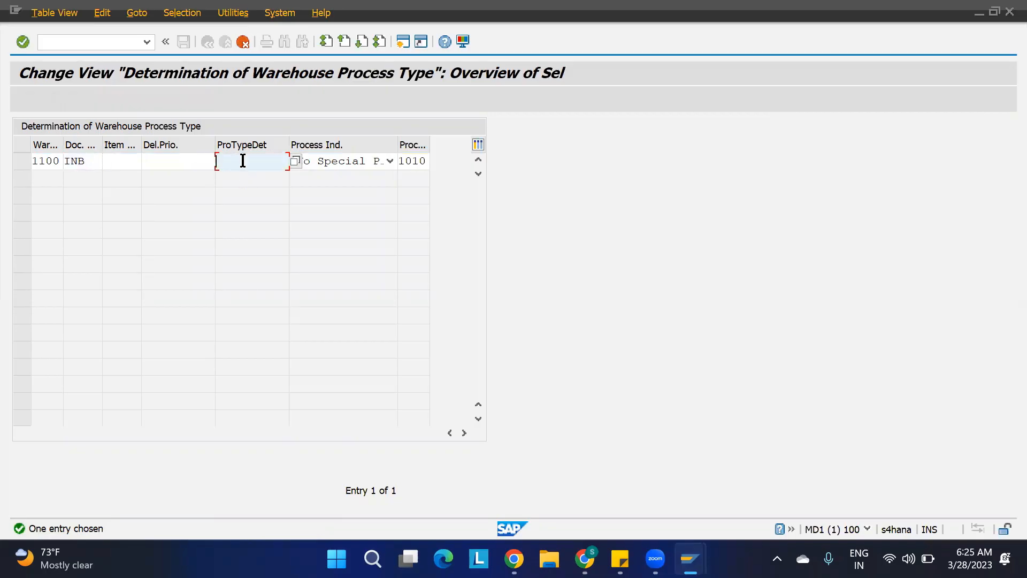
pyautogui.click(405, 163)
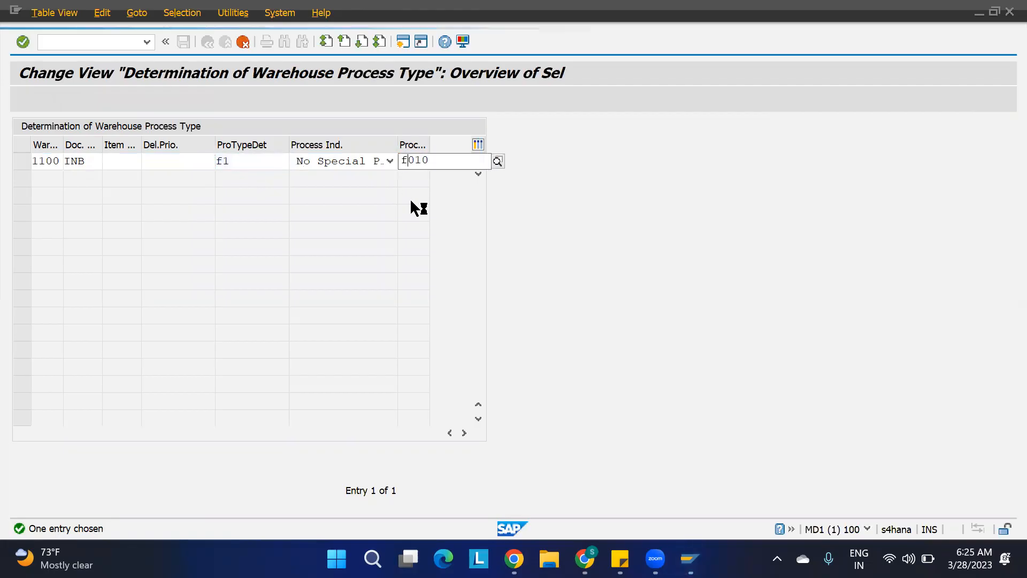
pyautogui.write('f')
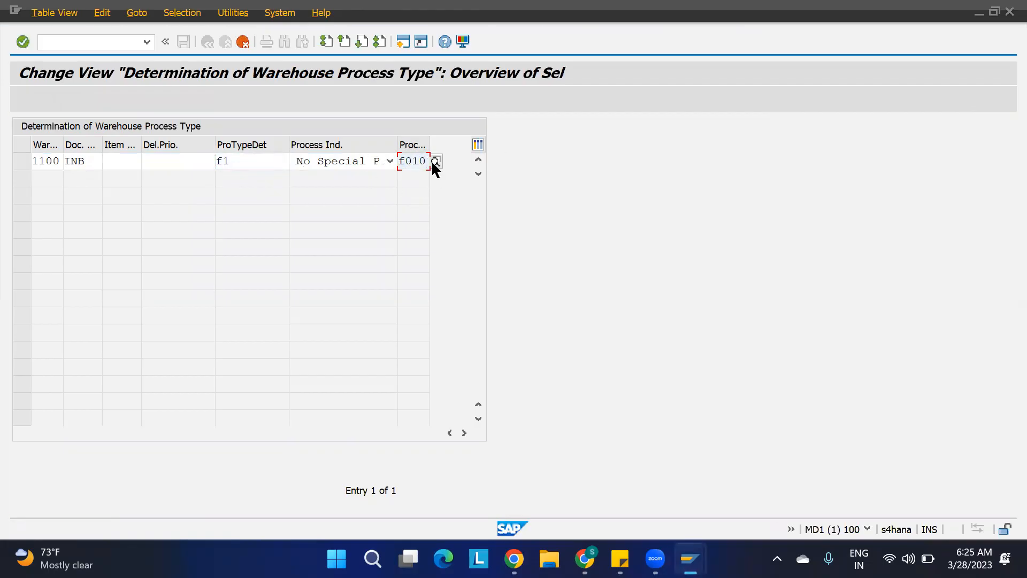
pyautogui.press('Return')
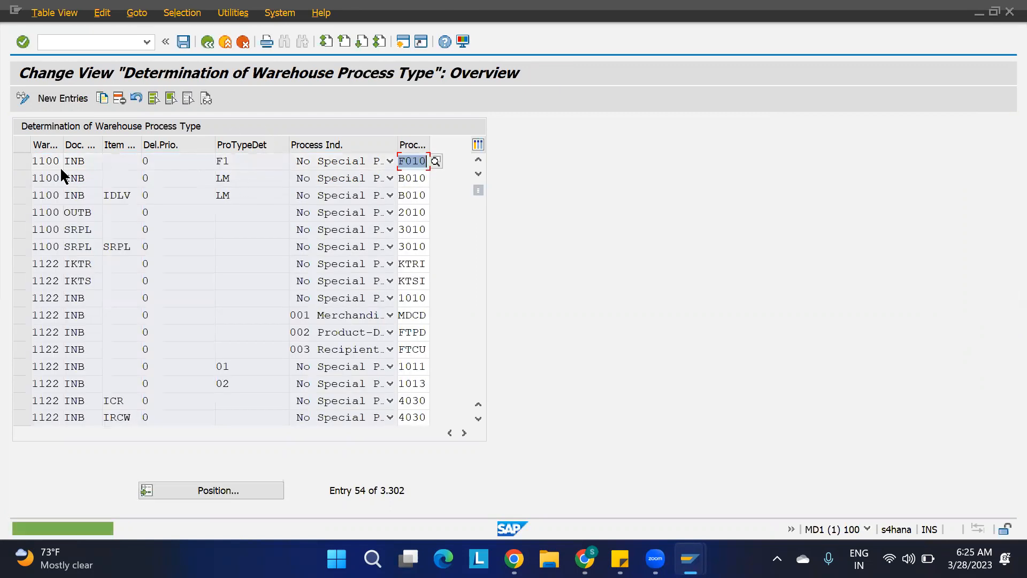
pyautogui.click(19, 161)
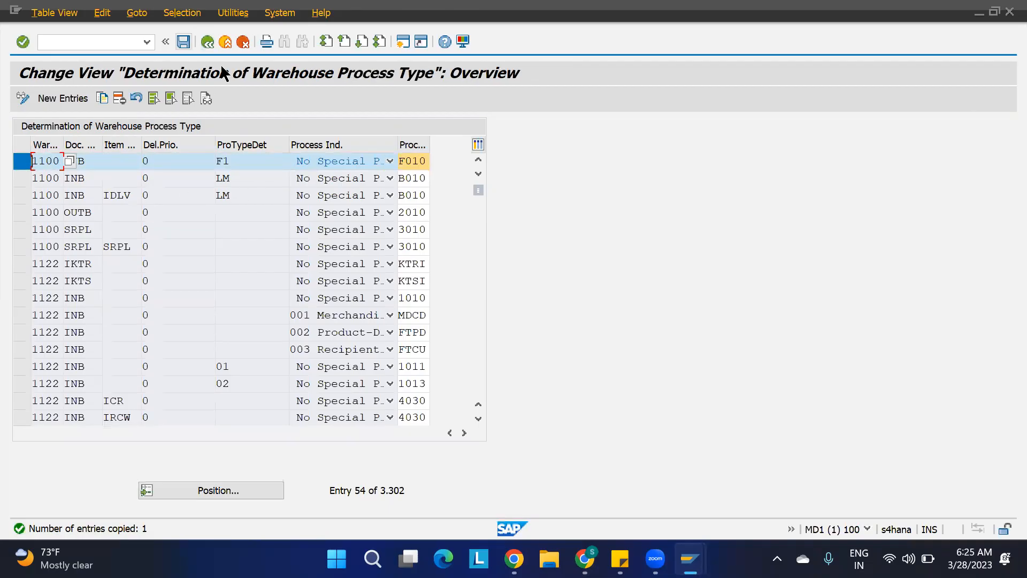
pyautogui.click(183, 41)
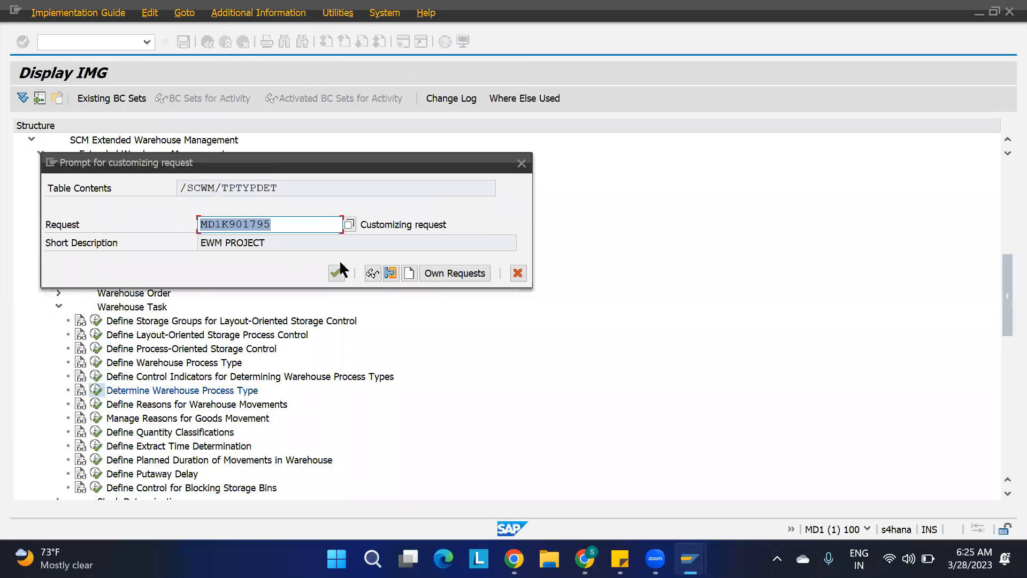
pyautogui.click(336, 274)
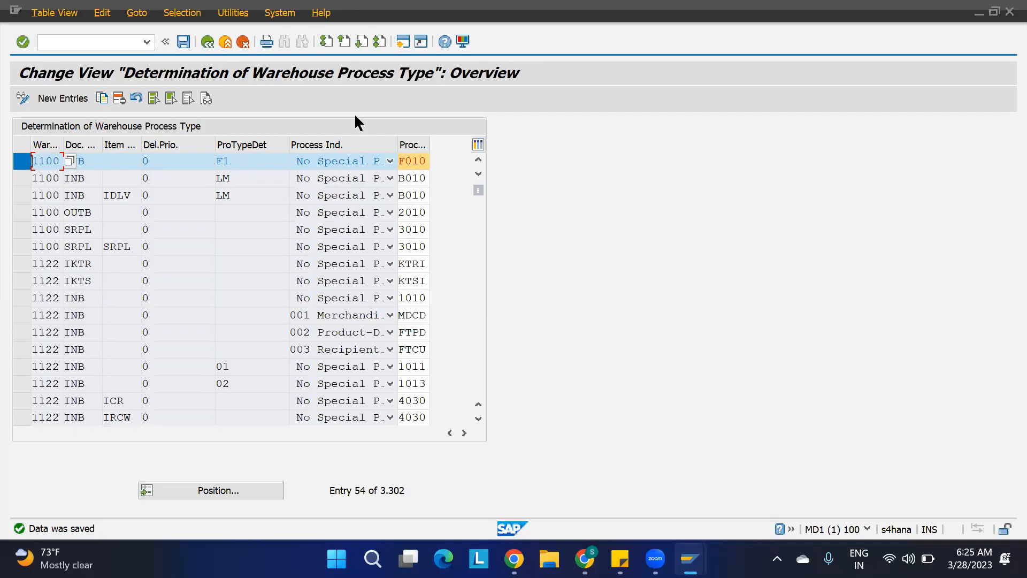
# Change warehouse product 1100-MAT2 in warehouse 1100, setting its process type determination indicator to F1, and save.
pyautogui.click(403, 42)
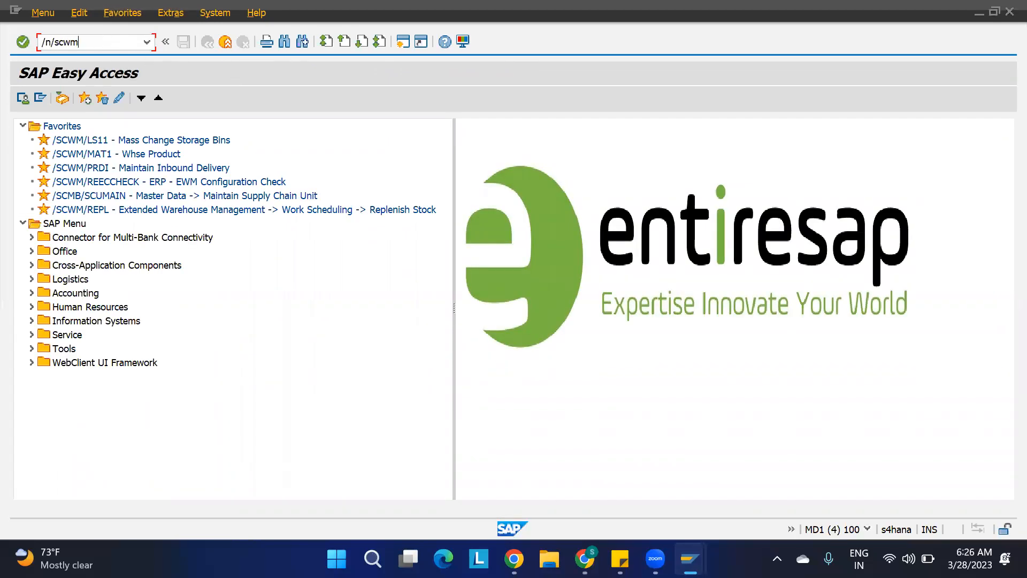
pyautogui.press('Return')
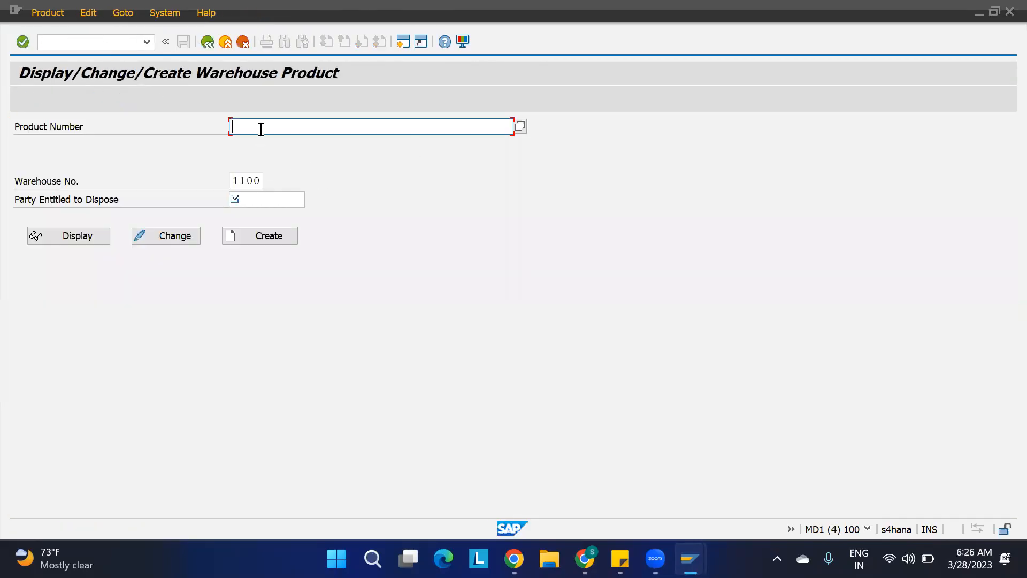
pyautogui.write('1100')
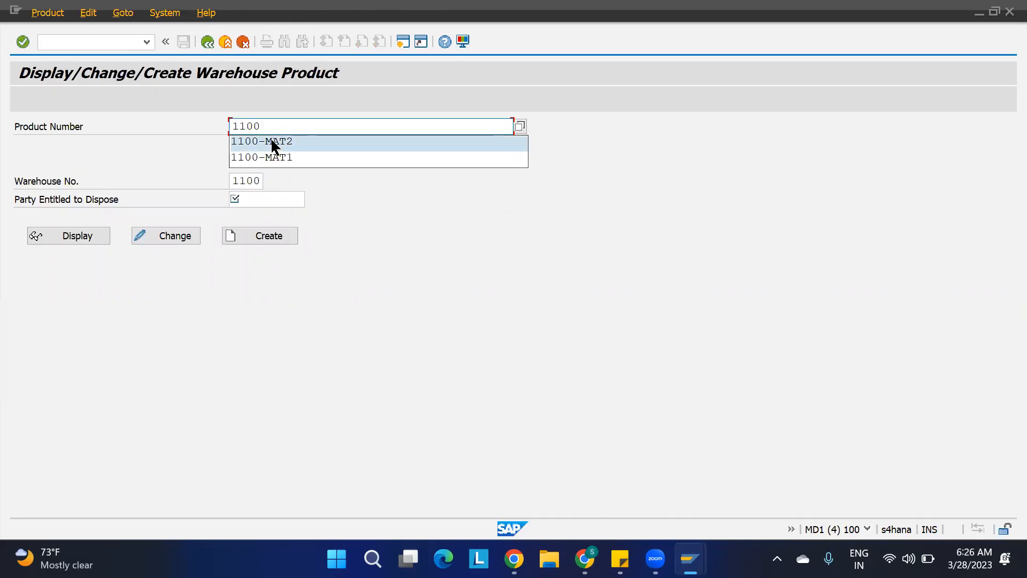
pyautogui.click(271, 142)
pyautogui.press('Return')
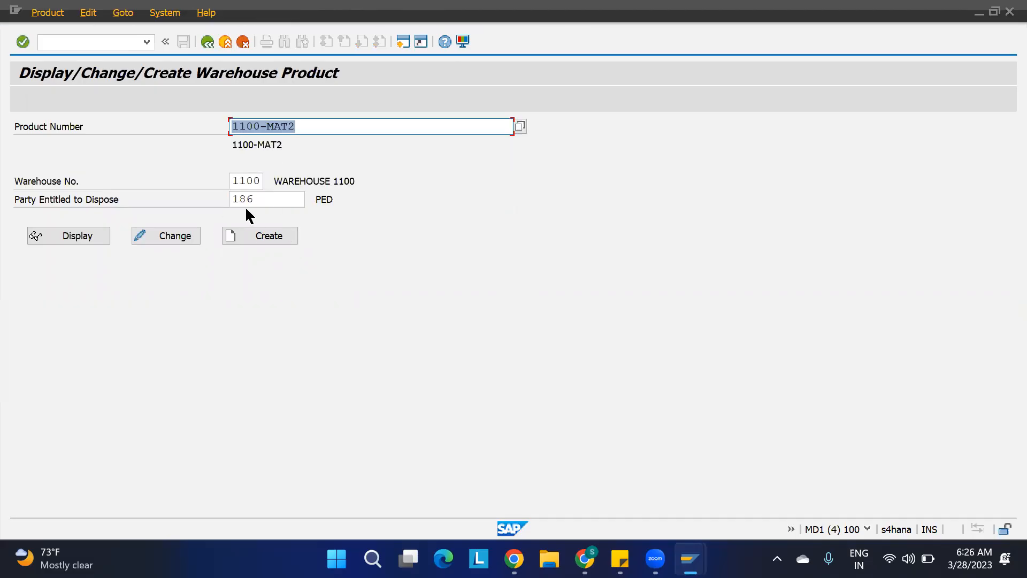
pyautogui.click(188, 236)
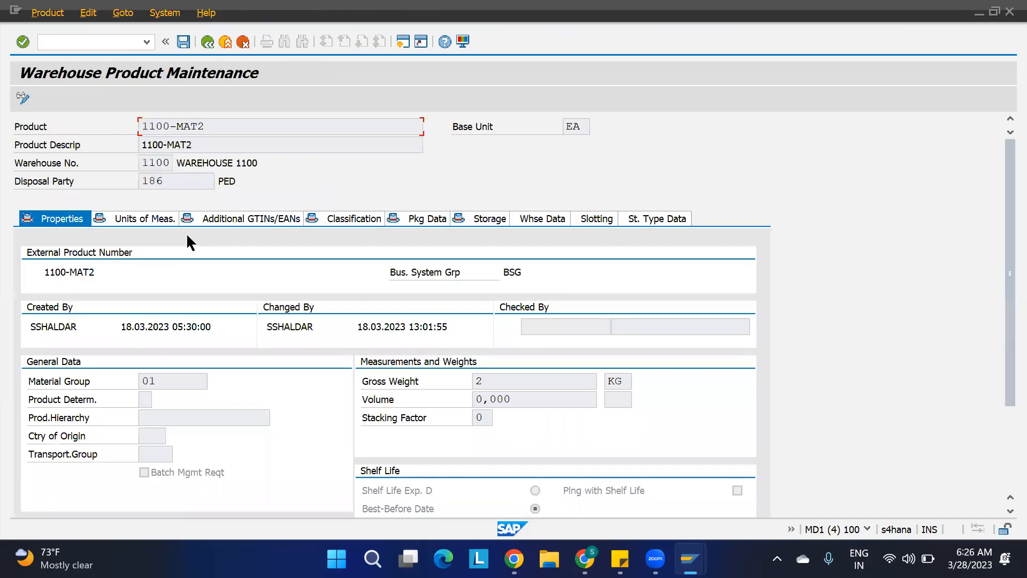
pyautogui.click(537, 219)
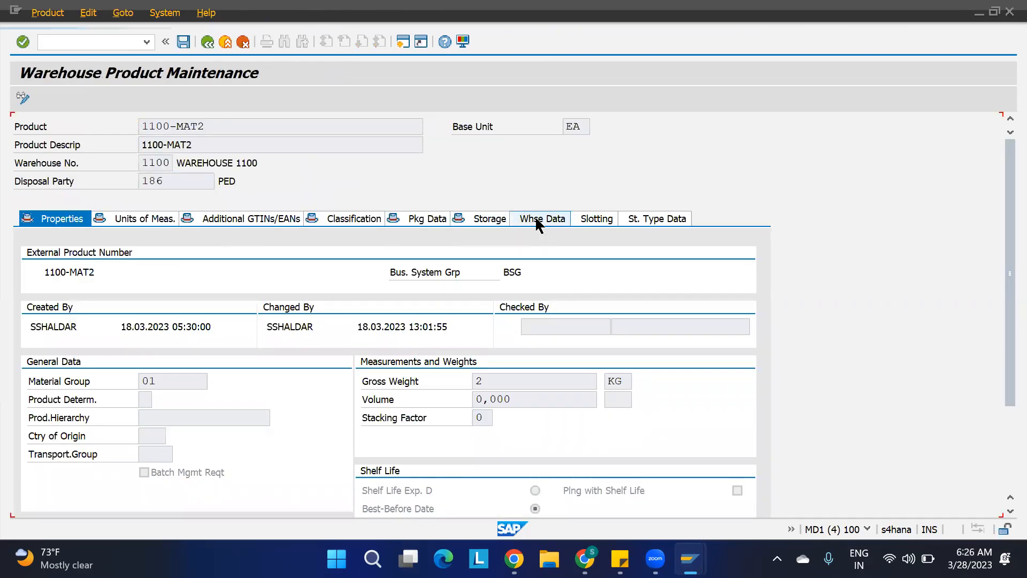
pyautogui.click(41, 291)
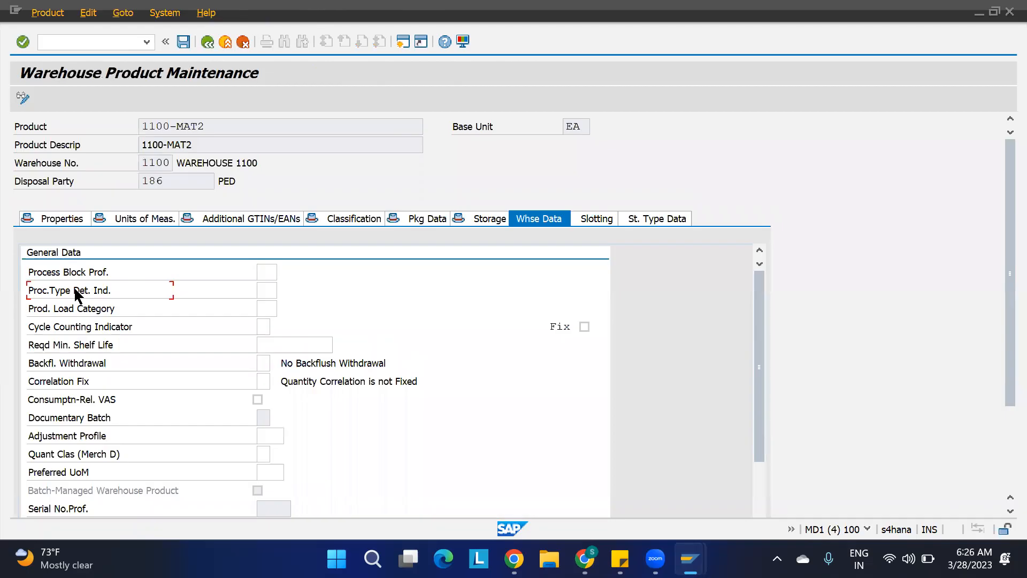
pyautogui.click(265, 293)
pyautogui.write('f1')
pyautogui.press('Return')
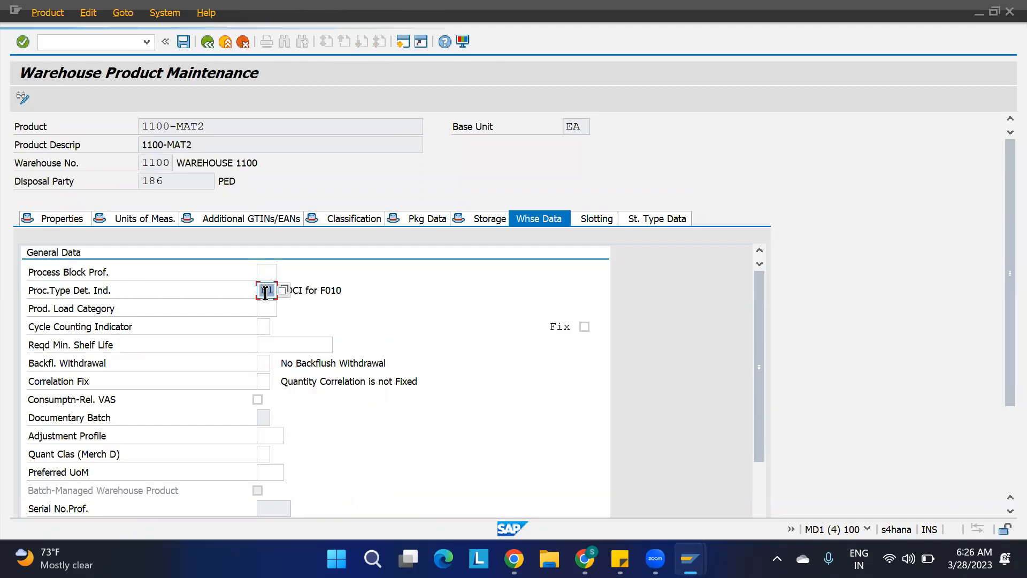
pyautogui.hotkey('ctrl', 's')
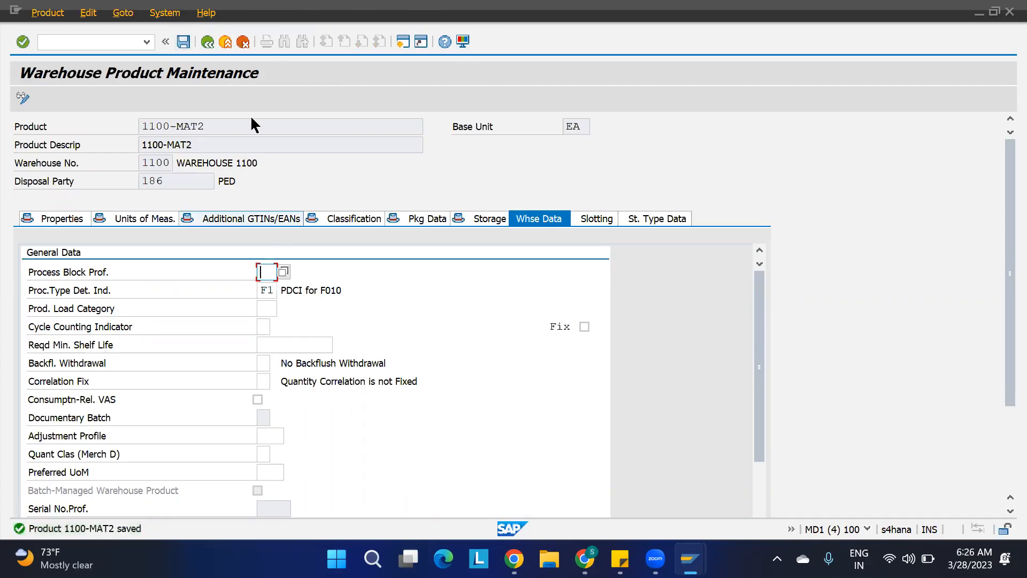
pyautogui.press('F3')
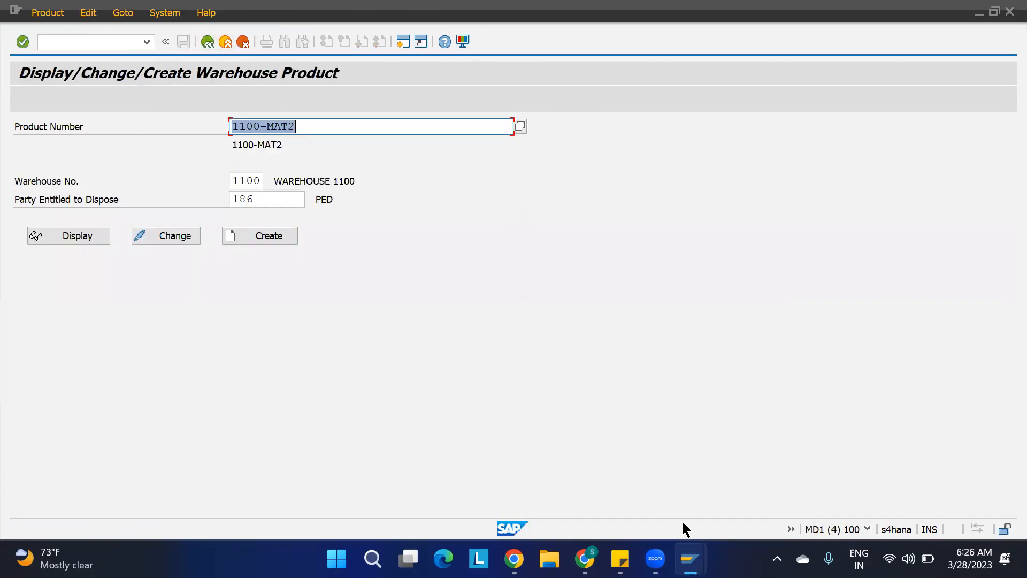
# Recheck the warehouse process type on the inbound delivery's item and leave the delivery screen.
pyautogui.moveTo(688, 556)
pyautogui.click(723, 478)
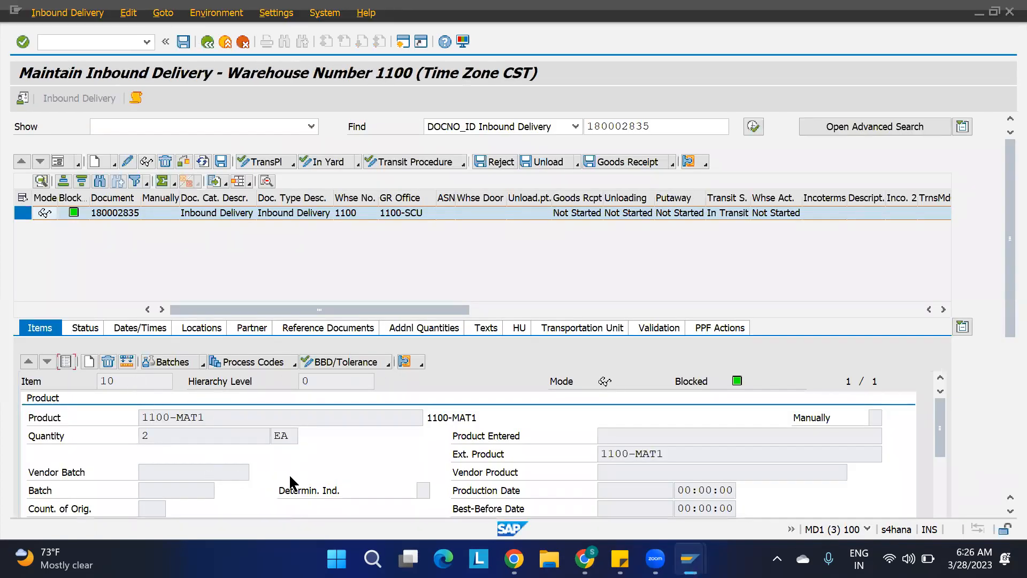
pyautogui.moveTo(1000, 294); pyautogui.dragTo(1001, 395)
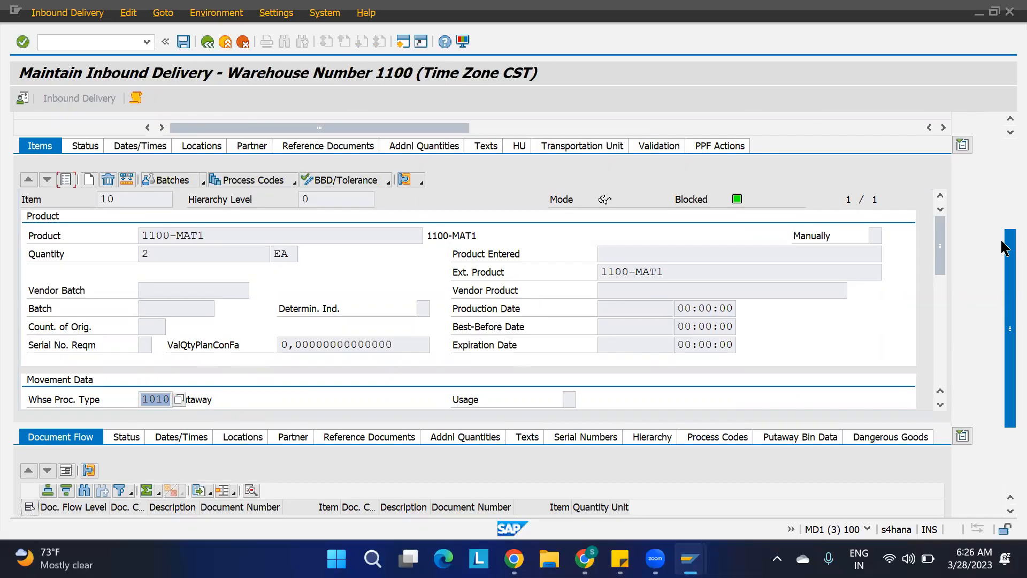
pyautogui.scroll(5, 1004, 247)
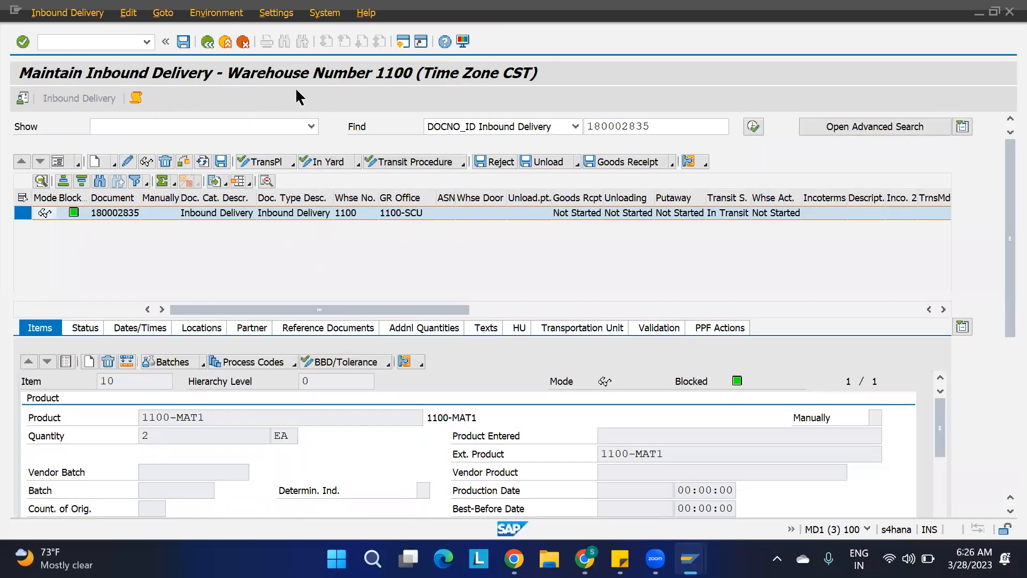
pyautogui.click(208, 42)
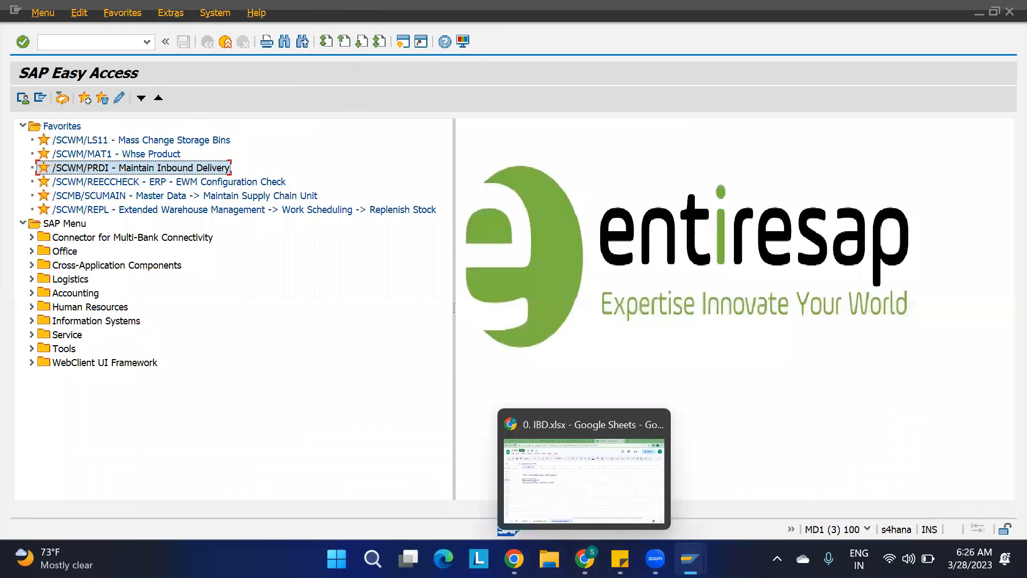
# Switch to the inbound delivery creation session and copy the purchase order number.
pyautogui.moveTo(690, 559)
pyautogui.click(584, 503)
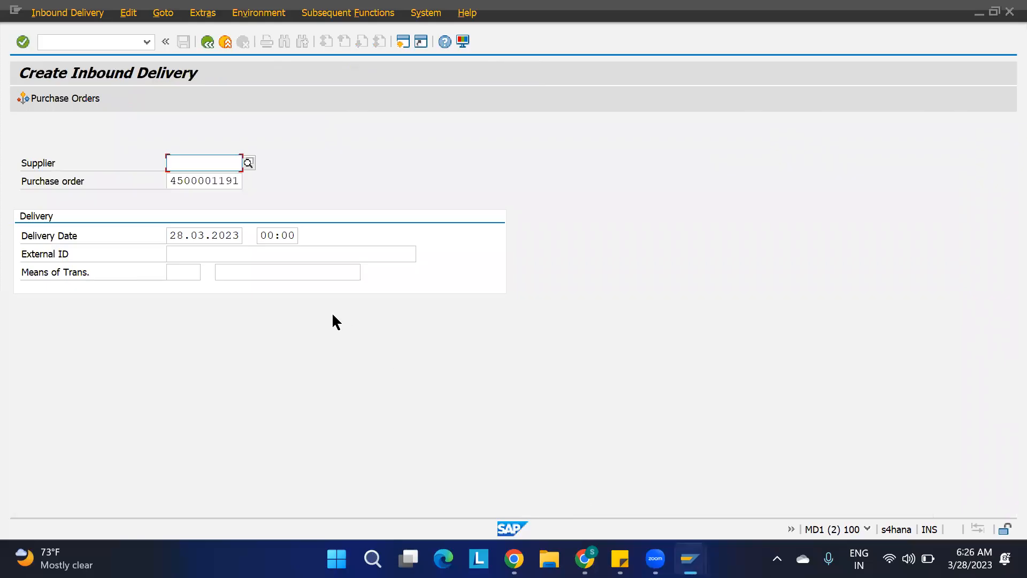
pyautogui.moveTo(239, 181); pyautogui.dragTo(110, 176)
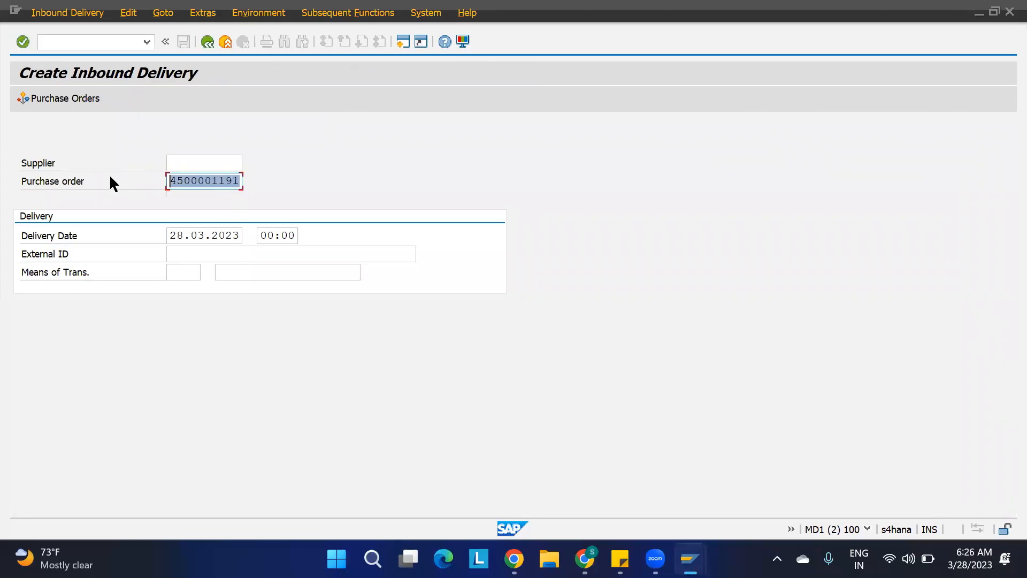
pyautogui.hotkey('ctrl', 'c')
# Start creating a purchase order and reference the copied purchase order to adopt its supplier and item.
pyautogui.click(55, 43)
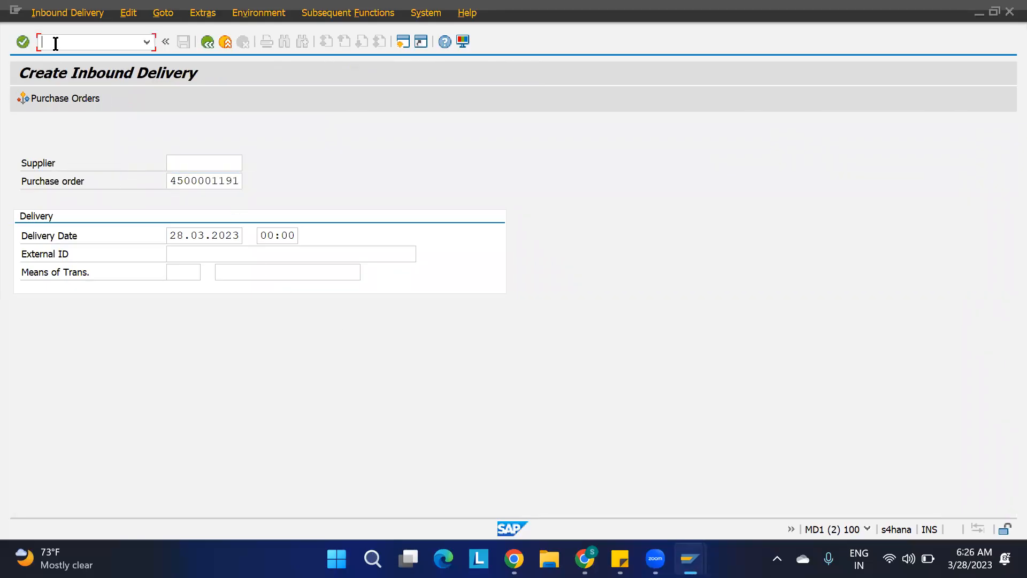
pyautogui.write('/nme2')
pyautogui.press('Return')
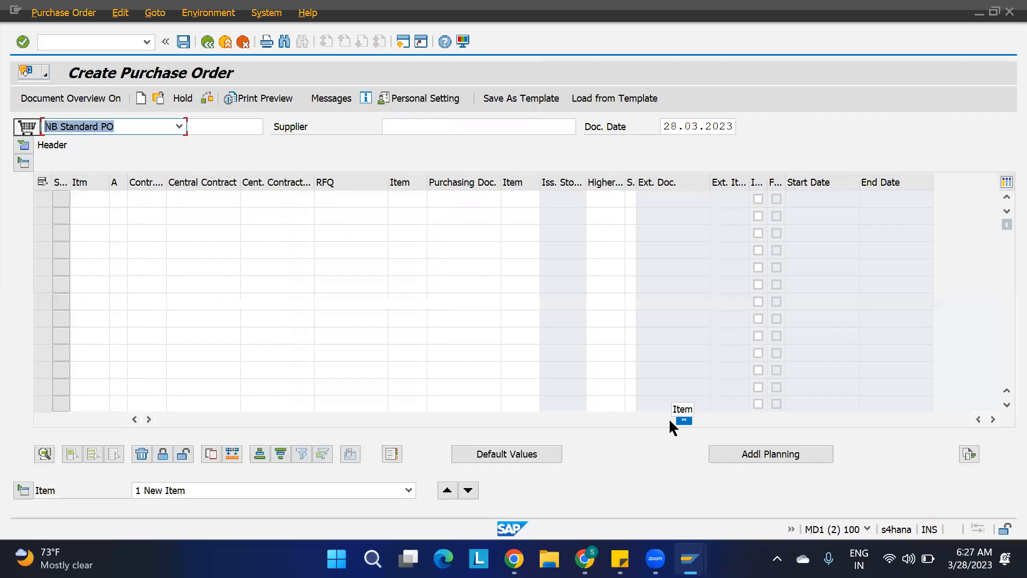
pyautogui.click(449, 201)
pyautogui.hotkey('ctrl', 'v')
pyautogui.press('Return')
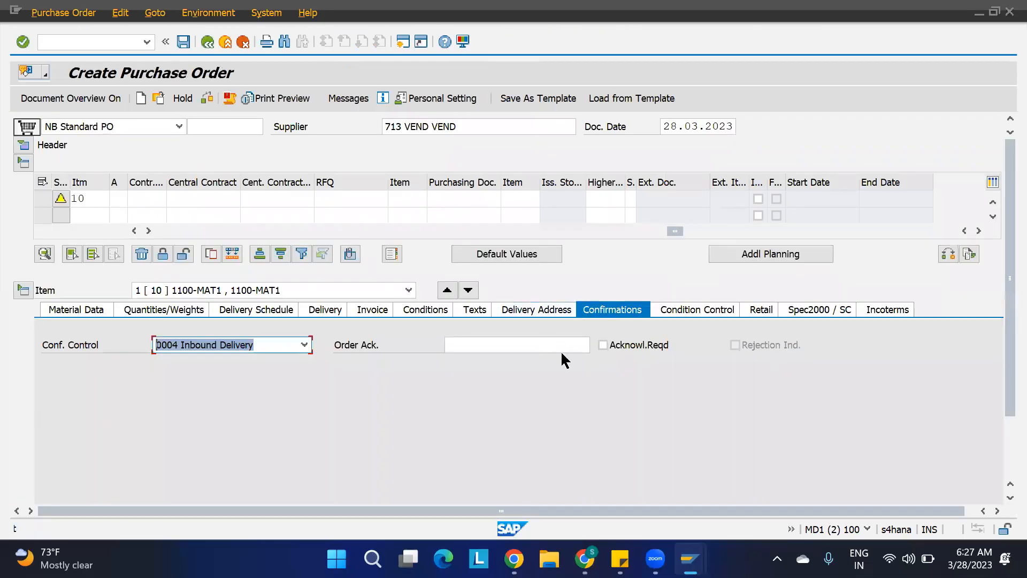
pyautogui.moveTo(674, 235); pyautogui.dragTo(168, 230)
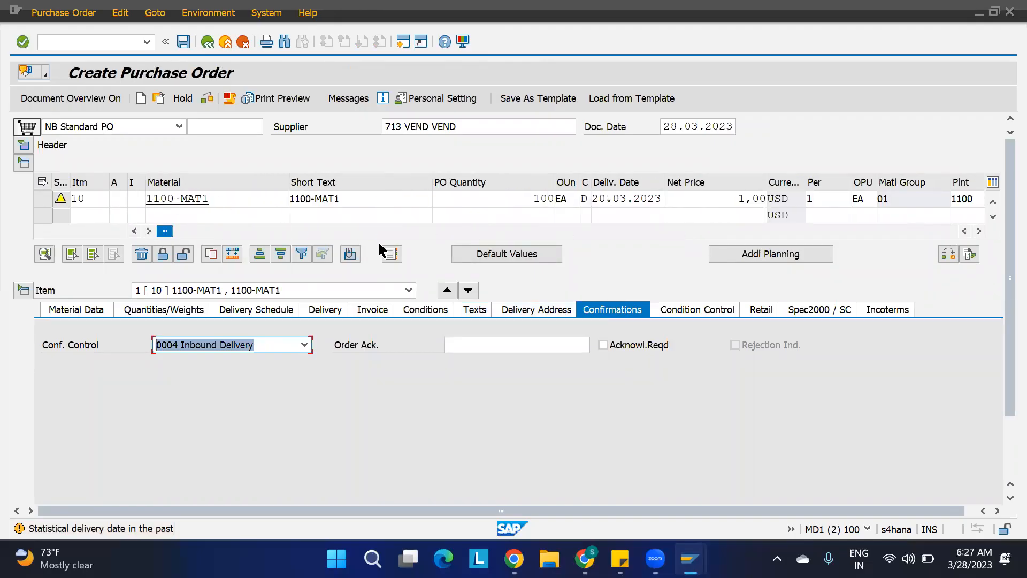
# Add a second purchase order item by referencing the copied purchase order number.
pyautogui.click(520, 200)
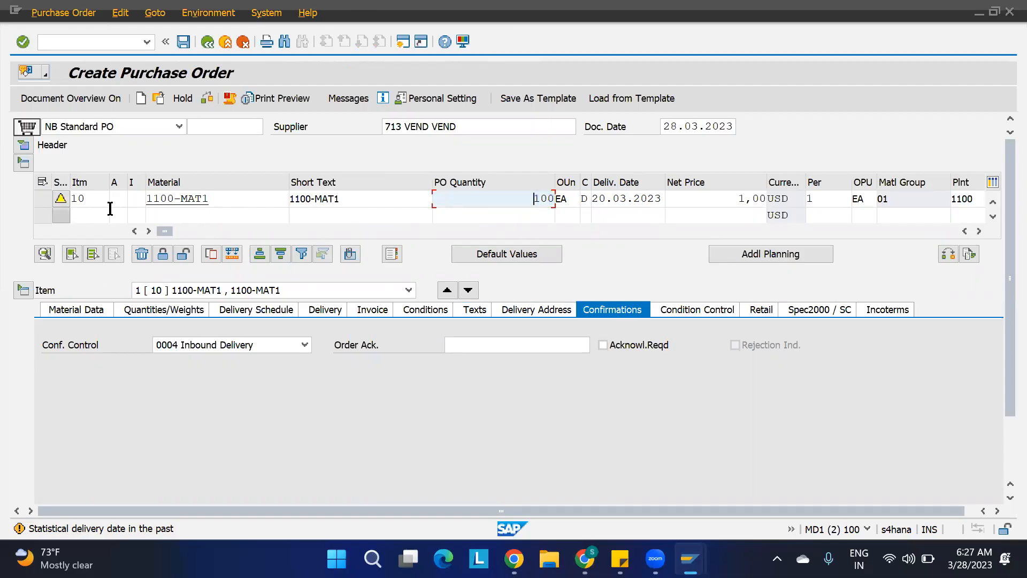
pyautogui.moveTo(163, 230); pyautogui.dragTo(674, 247)
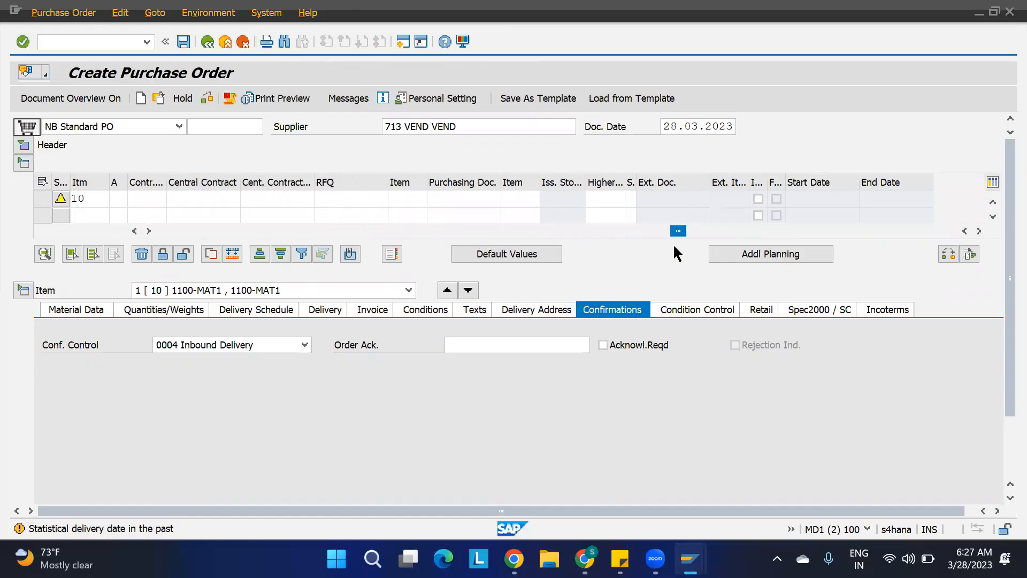
pyautogui.click(445, 215)
pyautogui.hotkey('ctrl', 'v')
pyautogui.press('Return')
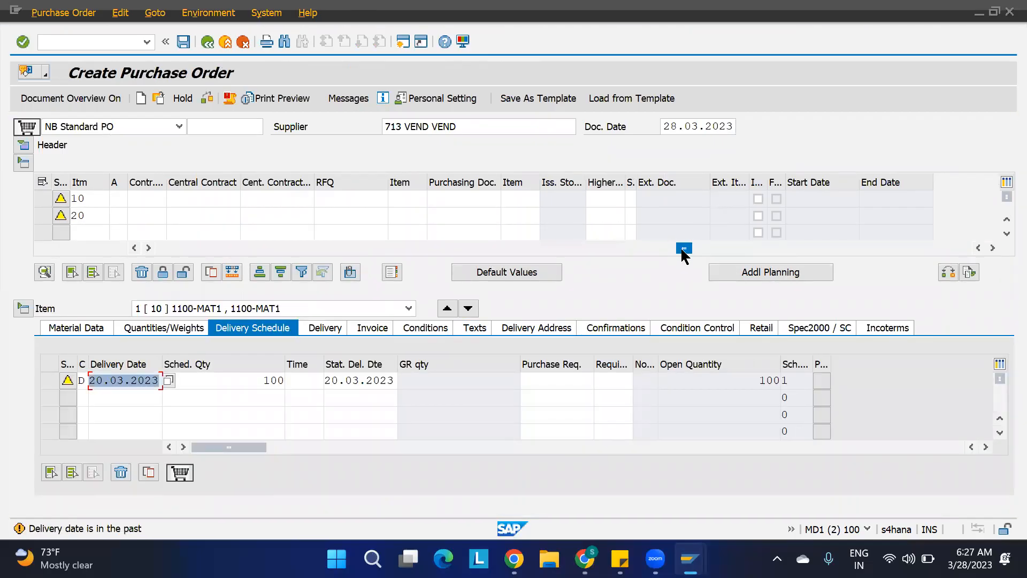
pyautogui.moveTo(683, 249); pyautogui.dragTo(160, 247)
# Change the material of item 20 to 1100-MAT2.
pyautogui.click(230, 216)
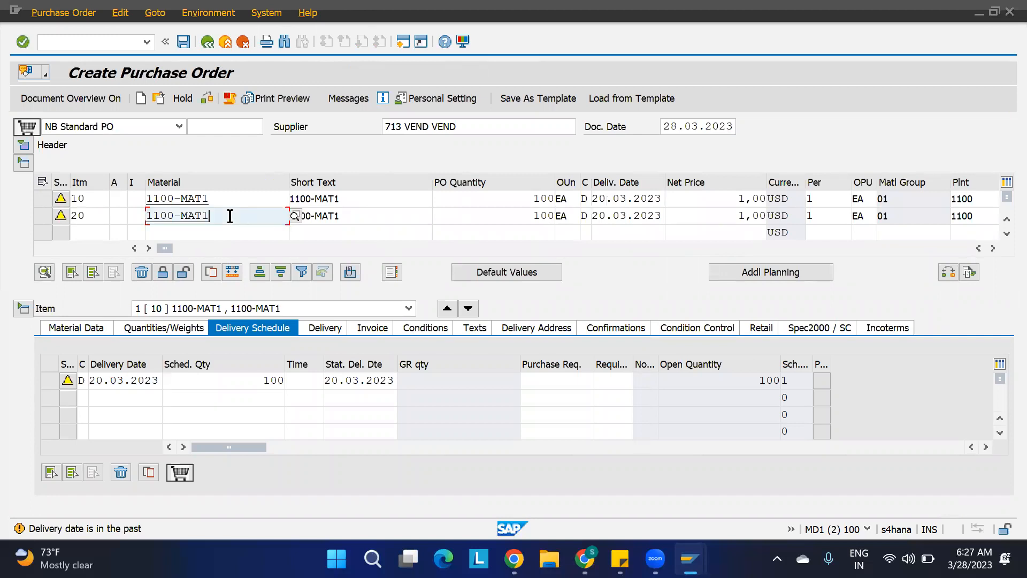
pyautogui.press('BackSpace')
pyautogui.write('2')
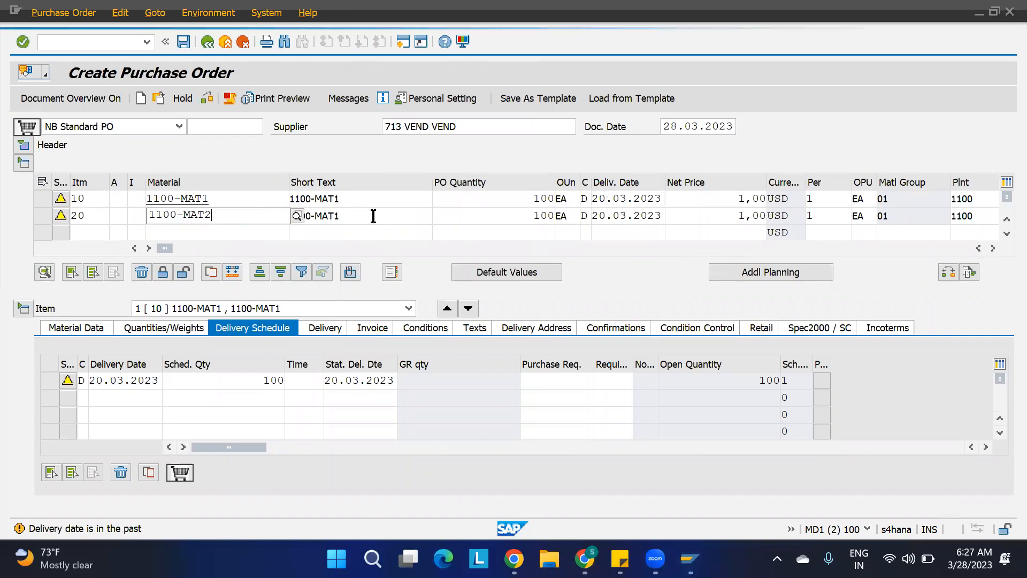
pyautogui.press('Return')
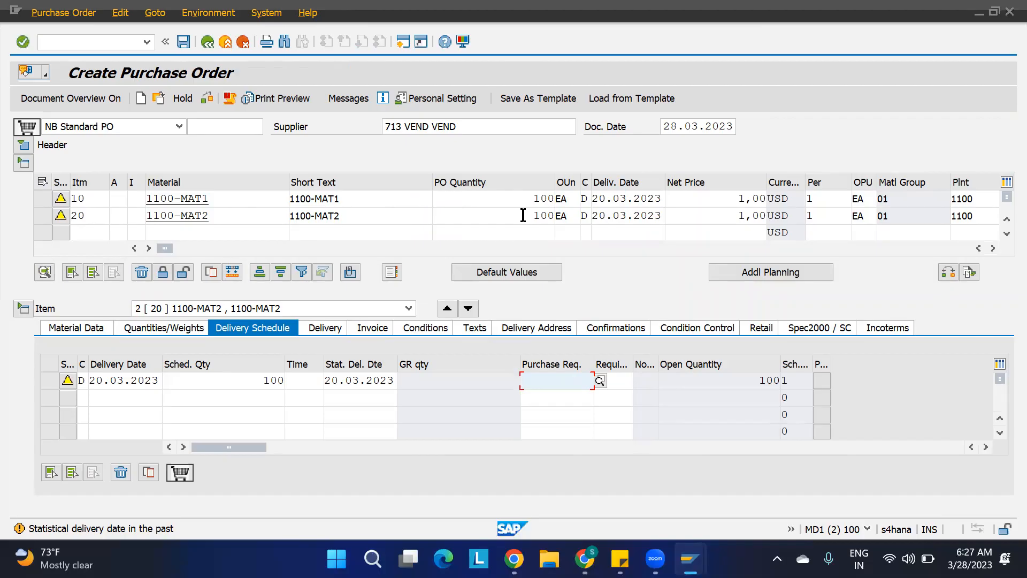
# Set the PO quantity of both items to 500.
pyautogui.moveTo(524, 198); pyautogui.dragTo(647, 194)
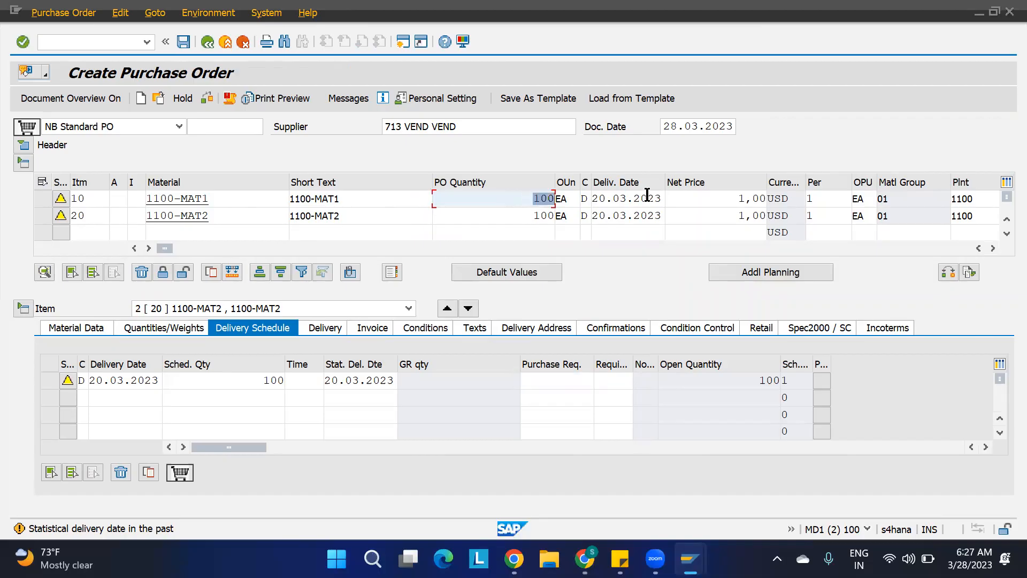
pyautogui.press('Delete')
pyautogui.moveTo(518, 216); pyautogui.dragTo(607, 220)
pyautogui.write('5')
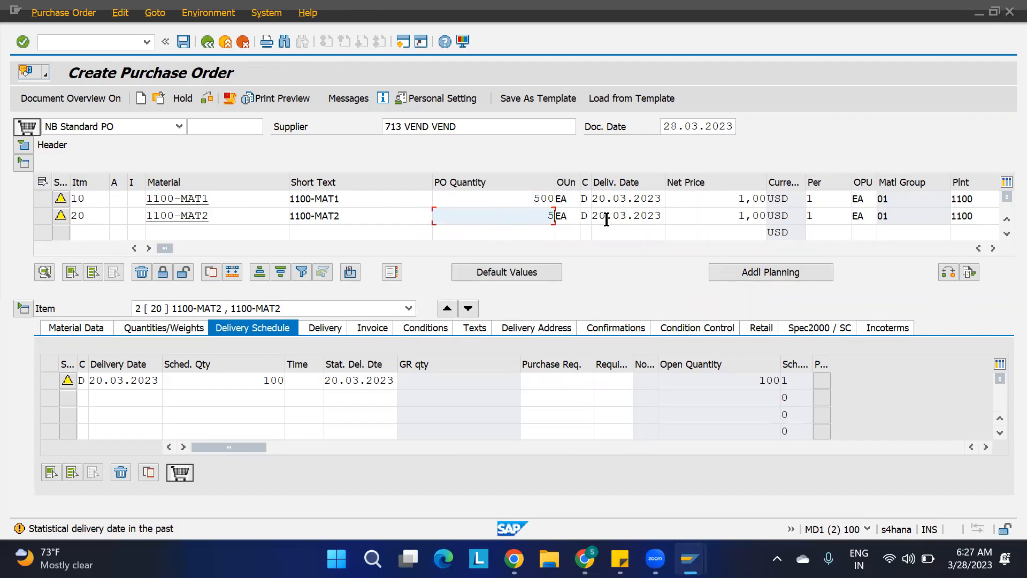
pyautogui.press('Return')
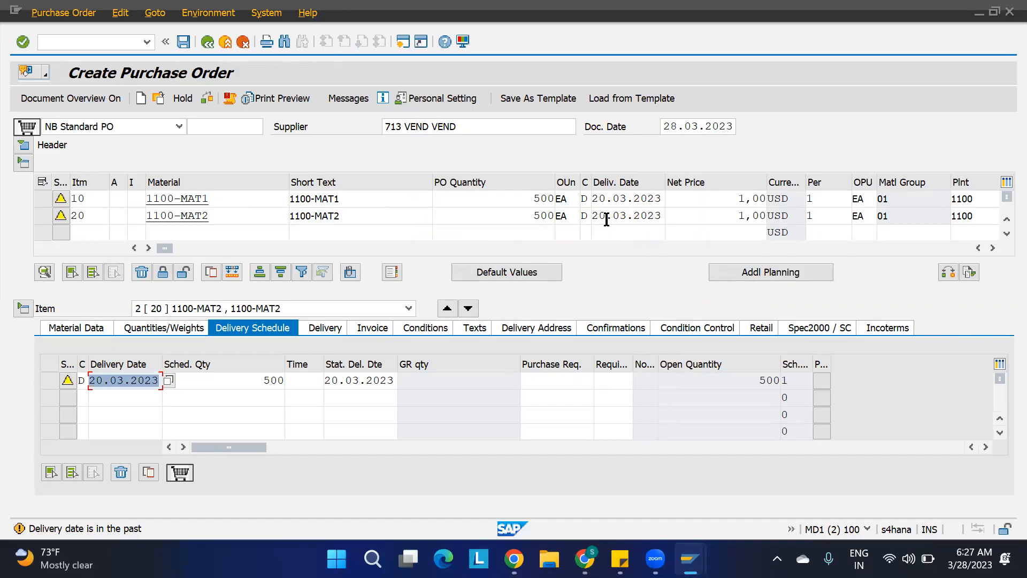
# Review the storage location and confirmation control of items 10 and 20.
pyautogui.click(993, 248)
pyautogui.click(993, 248)
pyautogui.click(992, 248)
pyautogui.click(993, 248)
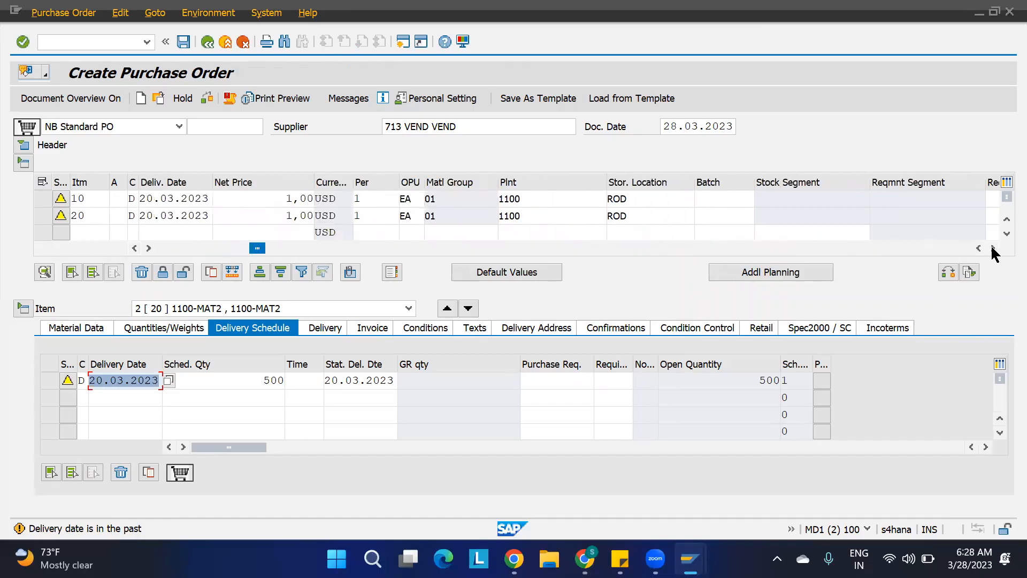
pyautogui.click(204, 247)
pyautogui.click(215, 309)
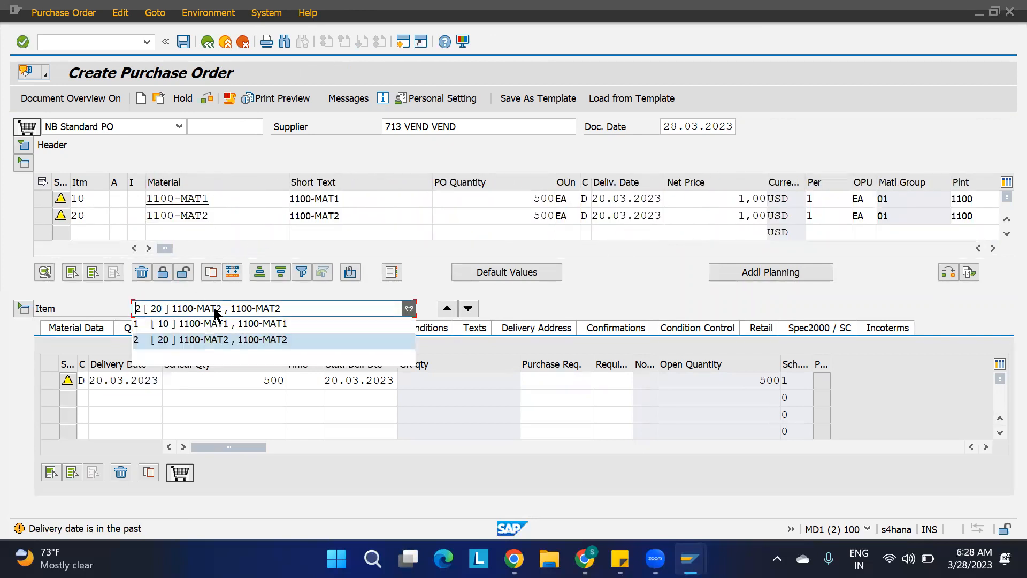
pyautogui.click(526, 414)
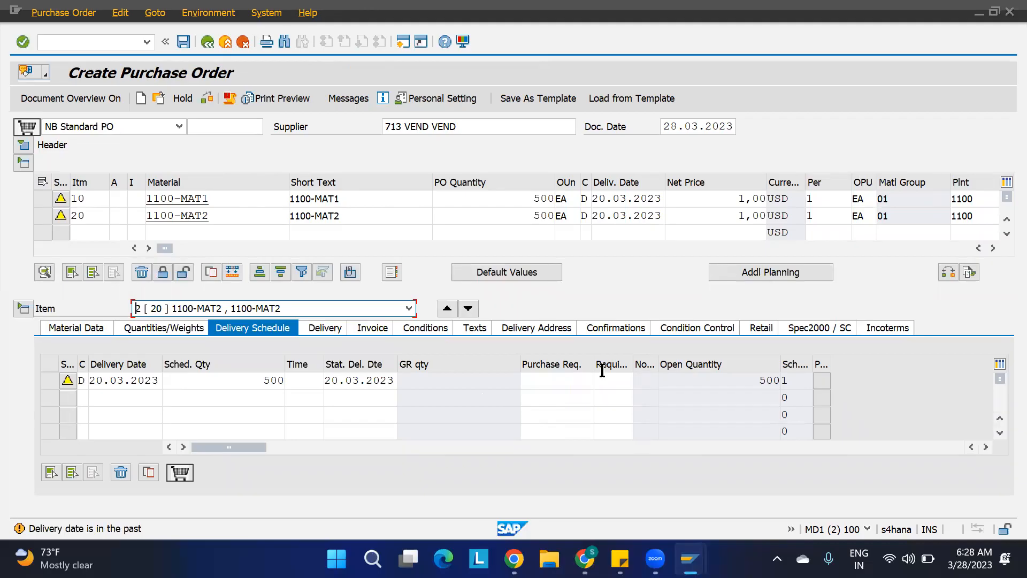
pyautogui.click(613, 334)
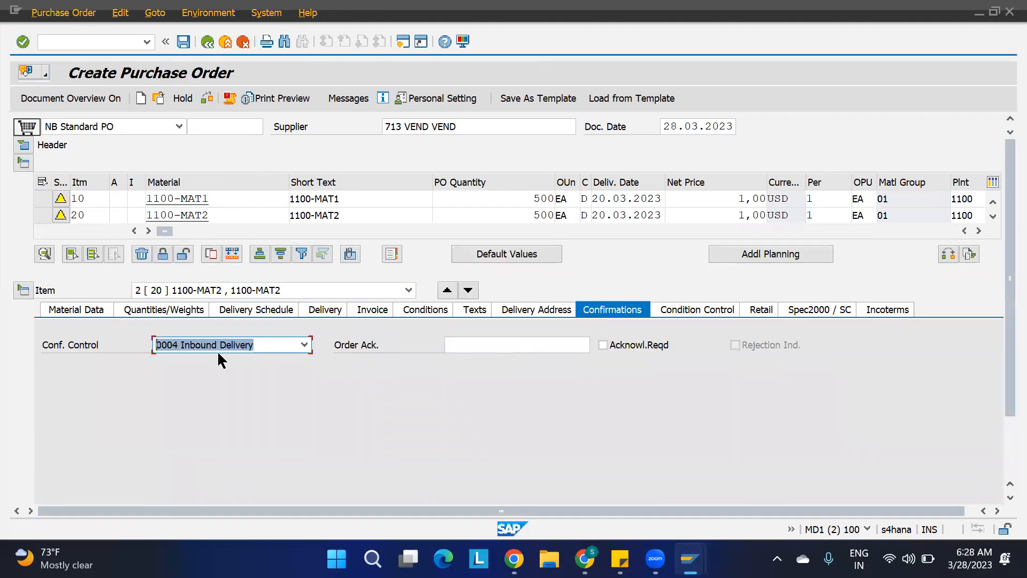
pyautogui.click(202, 288)
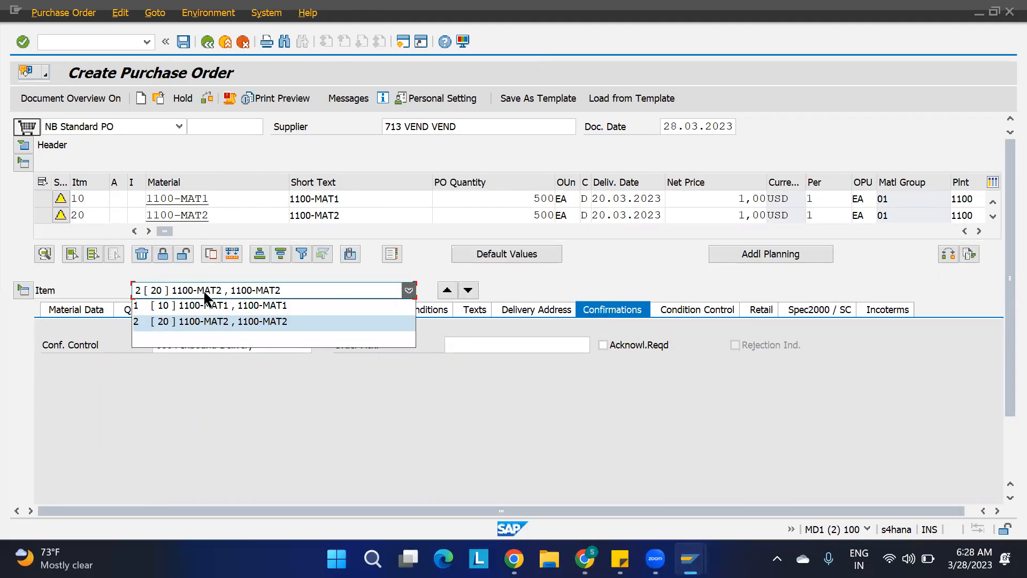
pyautogui.click(197, 309)
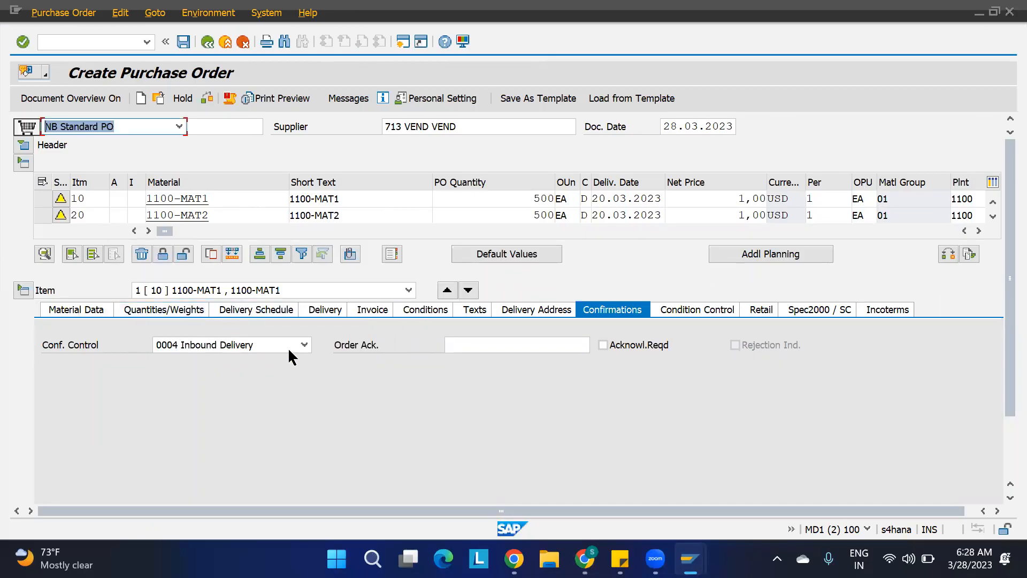
pyautogui.click(271, 290)
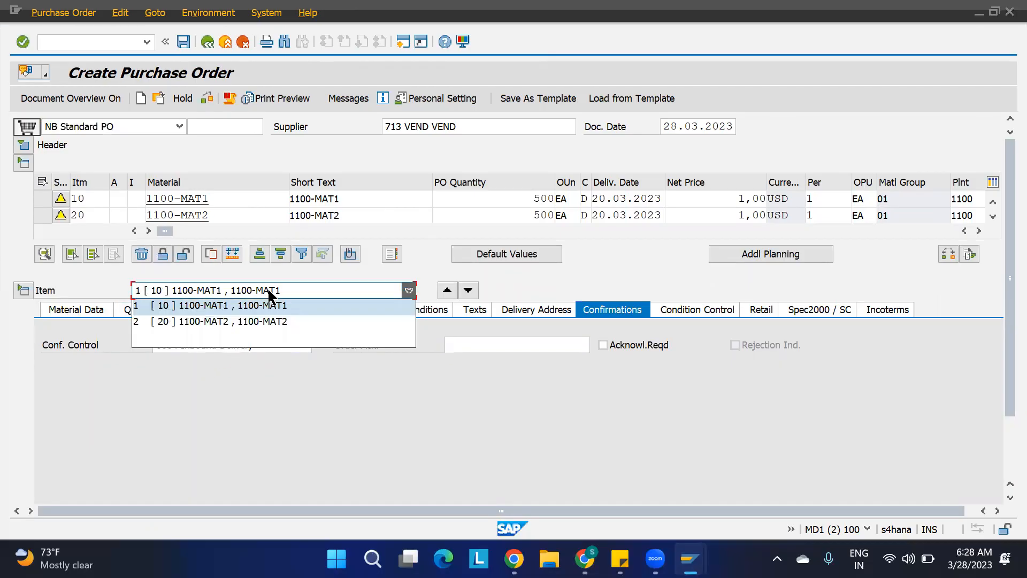
pyautogui.click(243, 321)
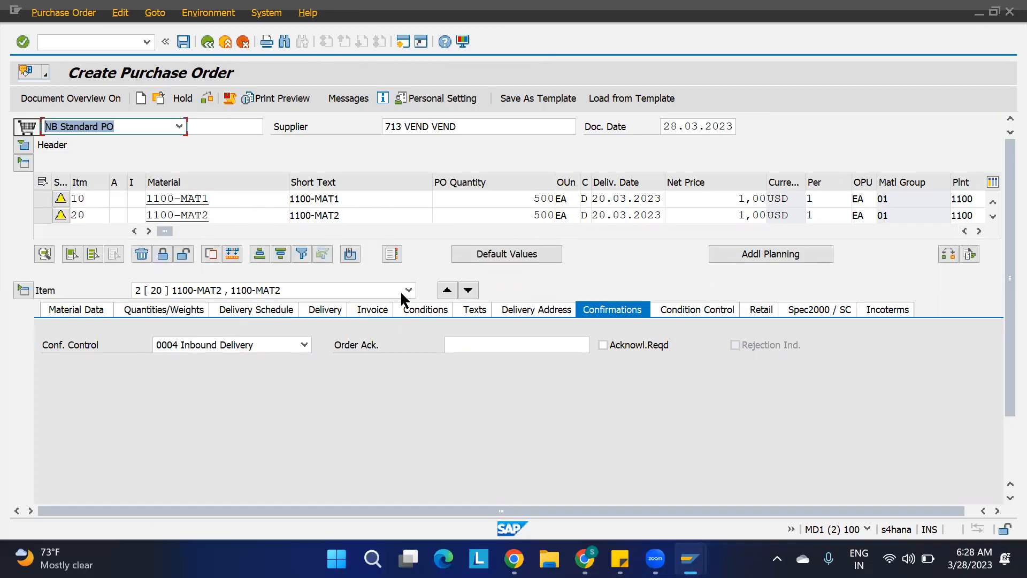
# Save the purchase order and start transaction VL31N to create an inbound delivery.
pyautogui.click(184, 42)
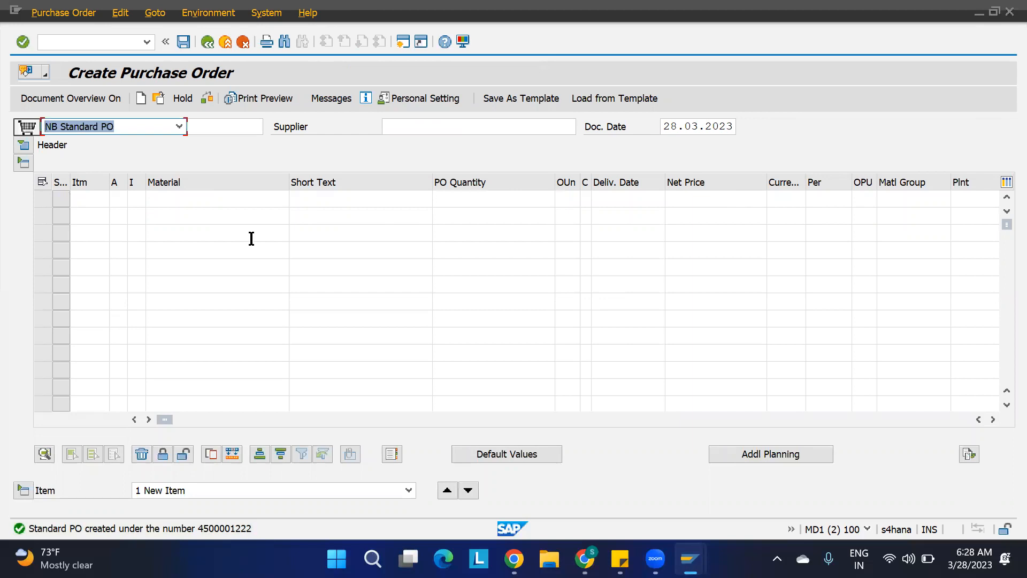
pyautogui.click(106, 41)
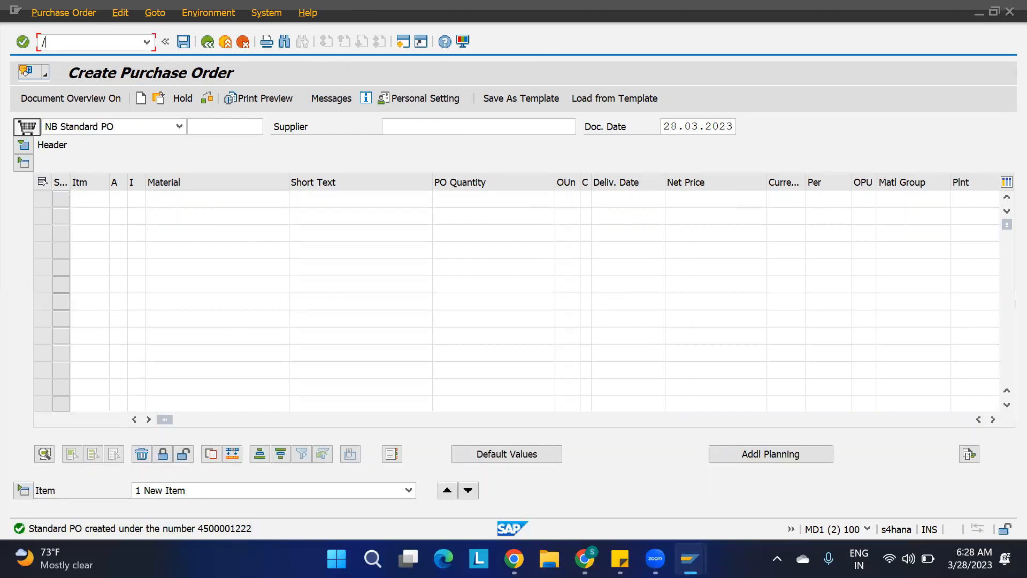
pyautogui.write('/nvl31n')
pyautogui.press('Return')
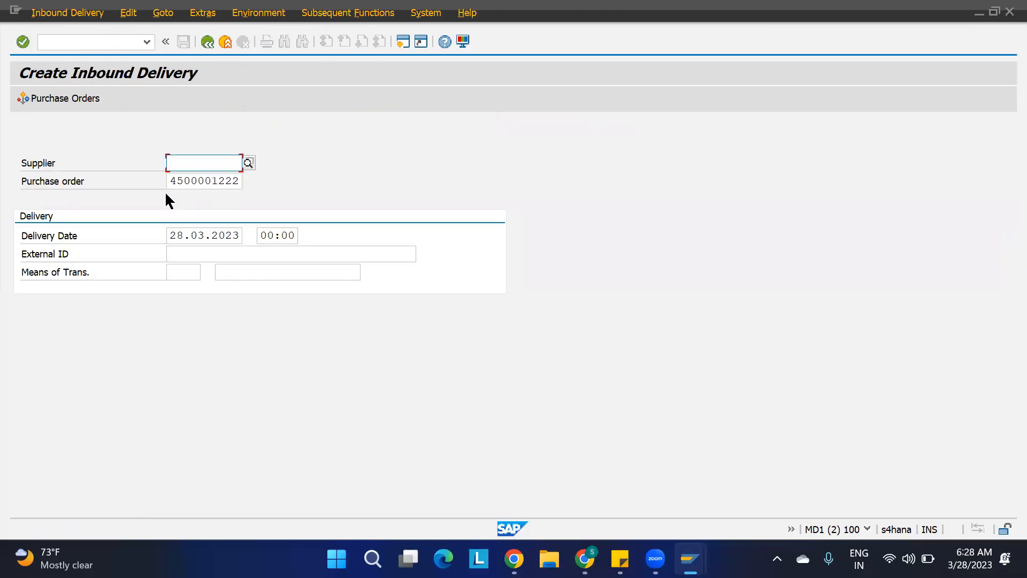
pyautogui.moveTo(169, 183); pyautogui.dragTo(275, 170)
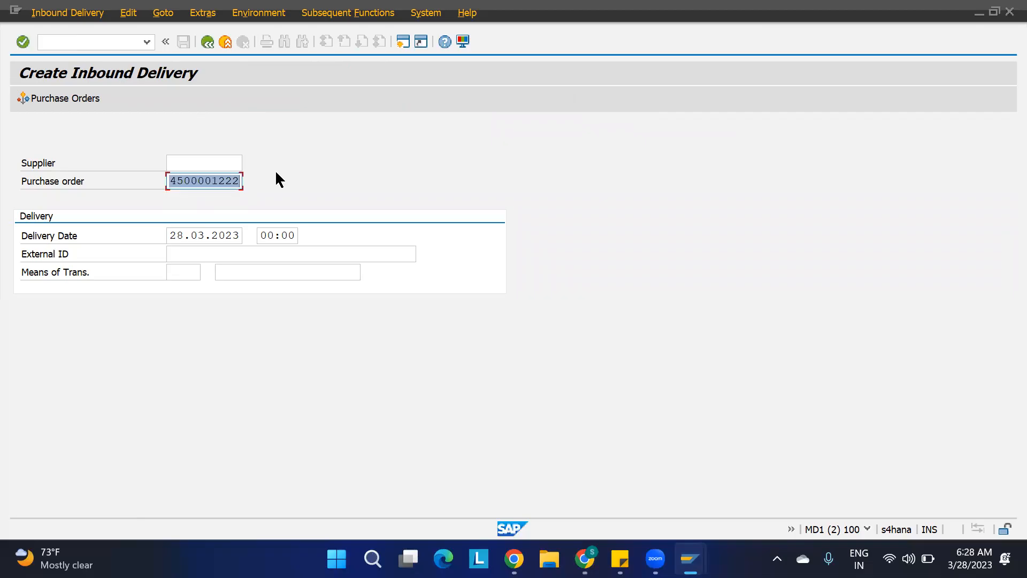
pyautogui.hotkey('ctrl', 'v')
pyautogui.click(211, 254)
pyautogui.hotkey('ctrl', 'v')
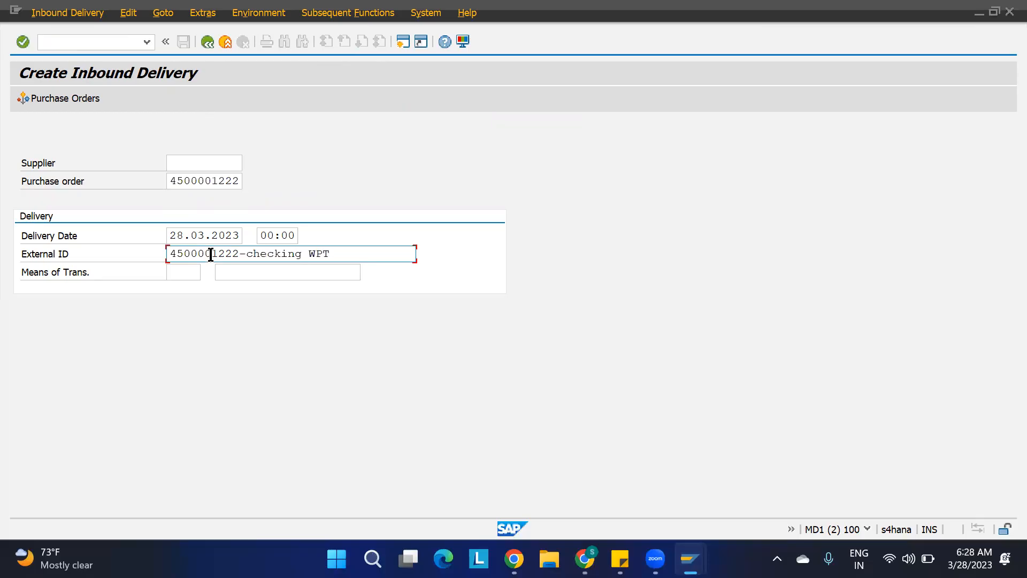
pyautogui.press('Return')
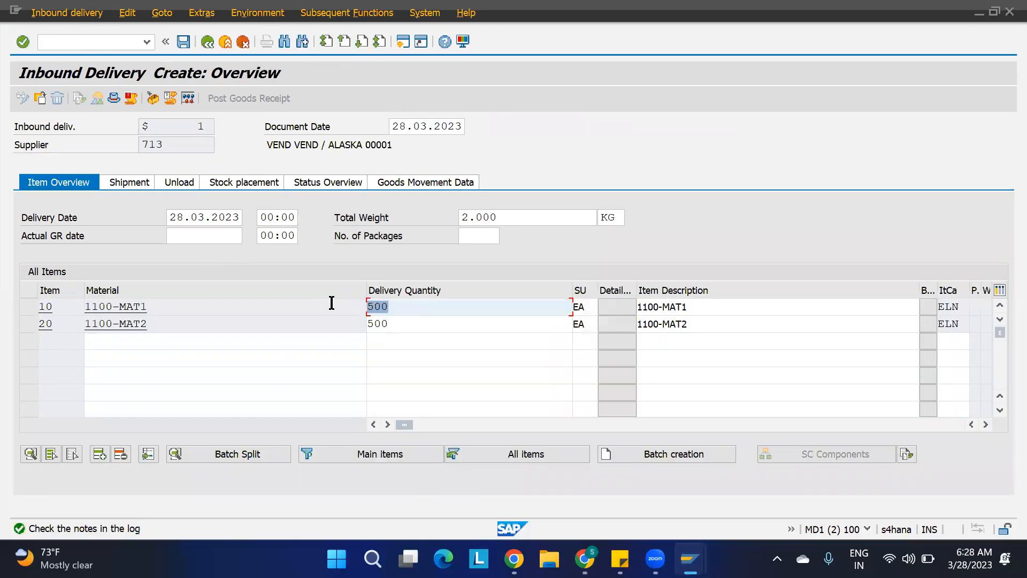
# Set the delivery quantity of both items to 1 and save the inbound delivery.
pyautogui.write('1')
pyautogui.press('Tab')
pyautogui.click(454, 324)
pyautogui.press('BackSpace')
pyautogui.press('BackSpace')
pyautogui.press('BackSpace')
pyautogui.write('1')
pyautogui.press('Return')
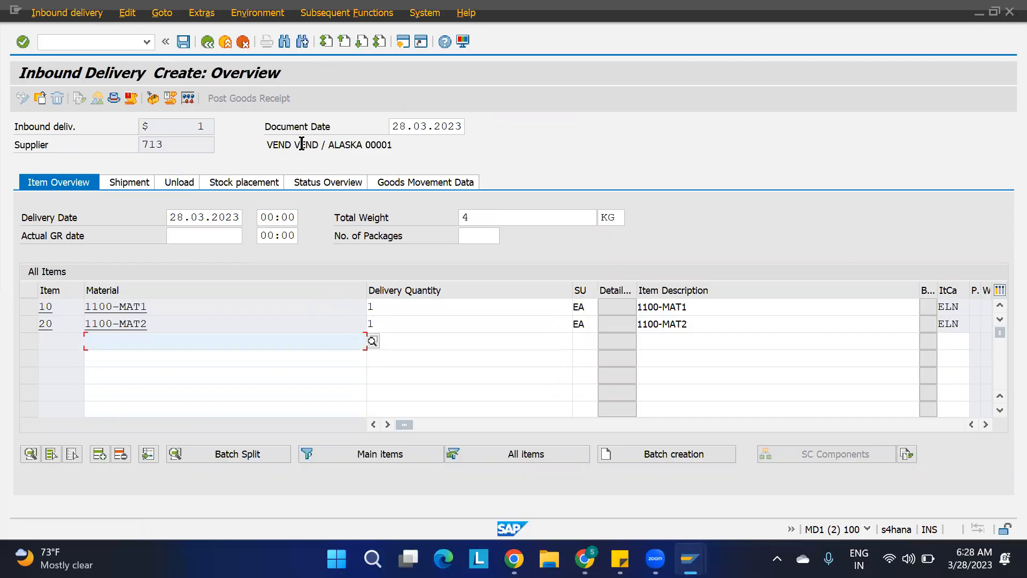
pyautogui.hotkey('ctrl', 's')
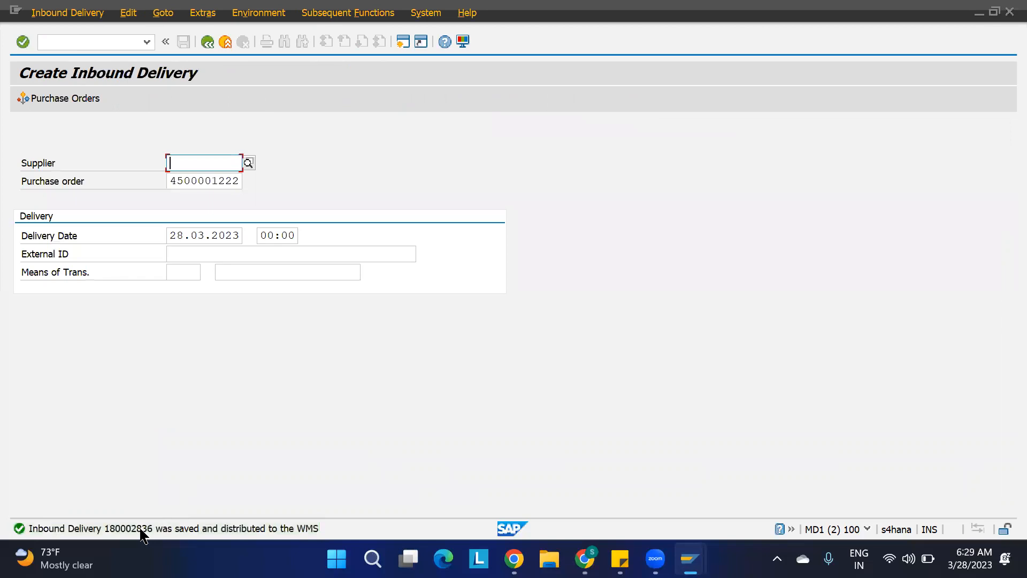
# Copy the saved inbound delivery number from the message's long text and close it.
pyautogui.doubleClick(140, 529)
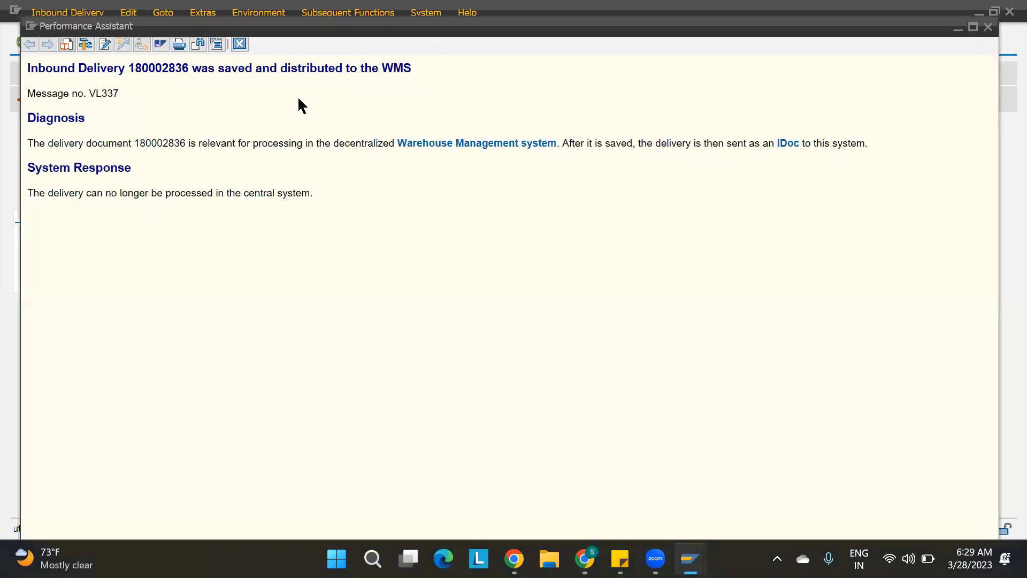
pyautogui.doubleClick(155, 68)
pyautogui.hotkey('ctrl', 'c')
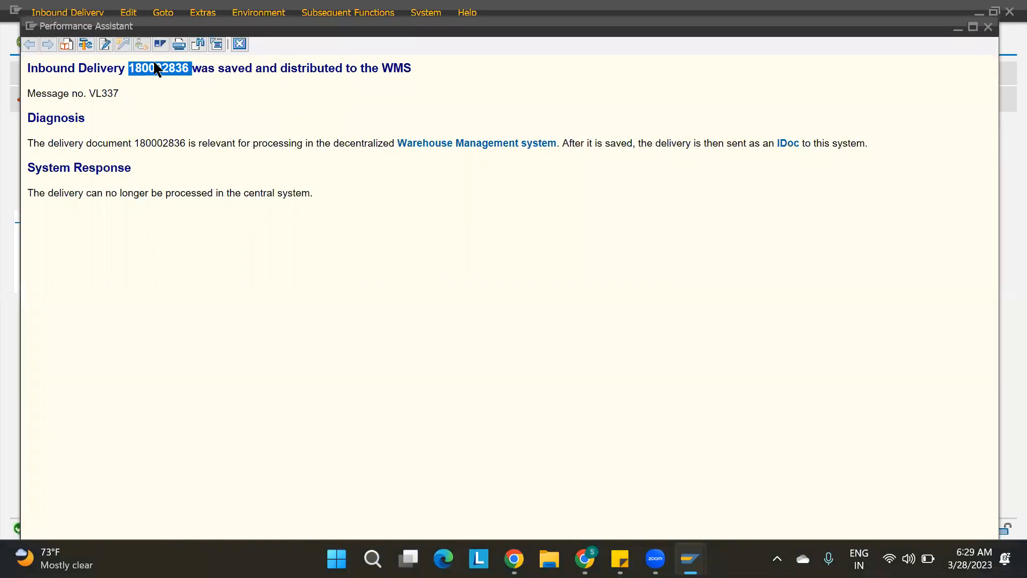
pyautogui.click(240, 44)
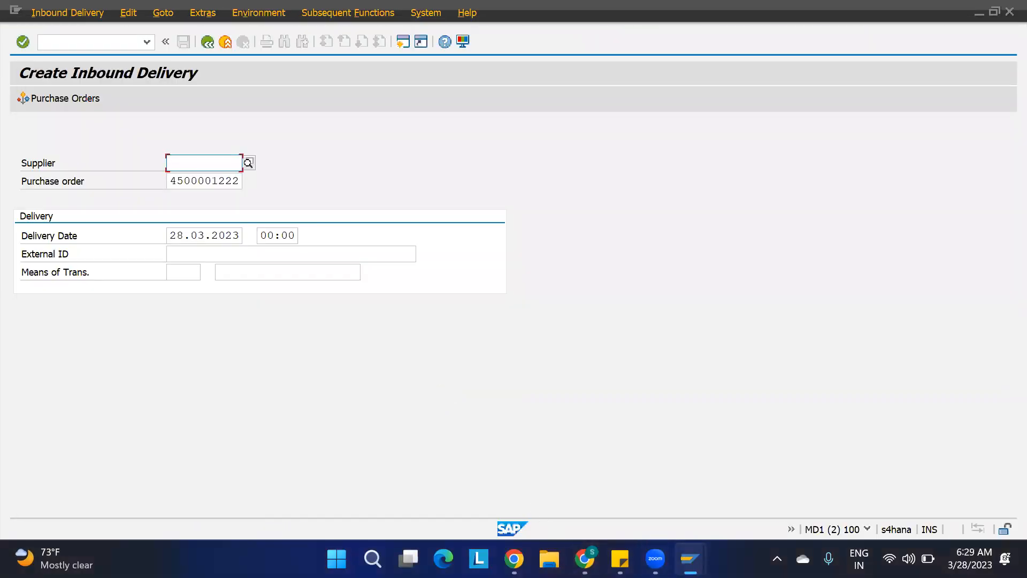
# Switch to the EWM session, open Maintain Inbound Delivery, and search for inbound delivery 180002836.
pyautogui.moveTo(689, 559)
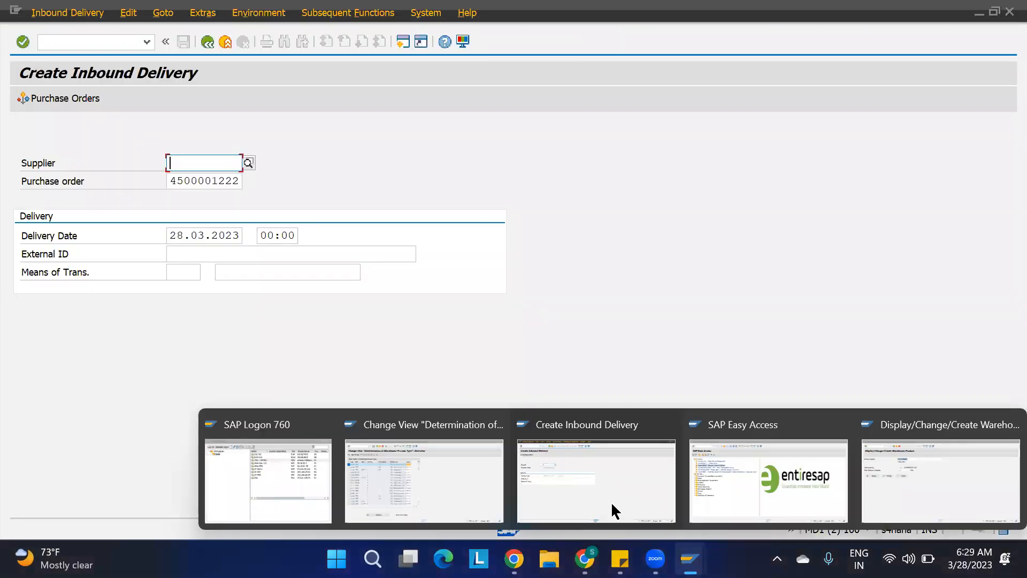
pyautogui.click(718, 483)
pyautogui.doubleClick(101, 169)
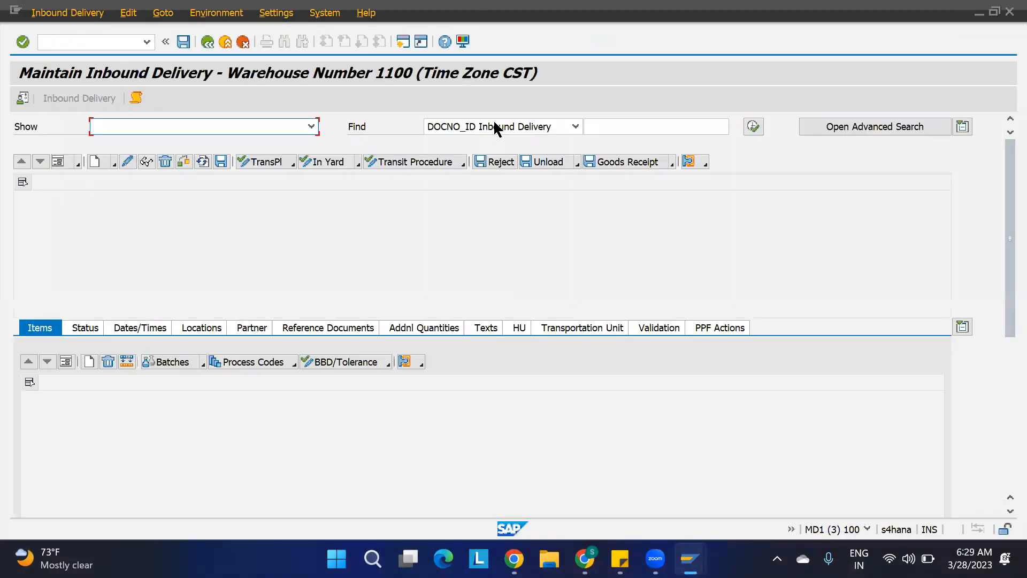
pyautogui.click(615, 126)
pyautogui.hotkey('ctrl', 'v')
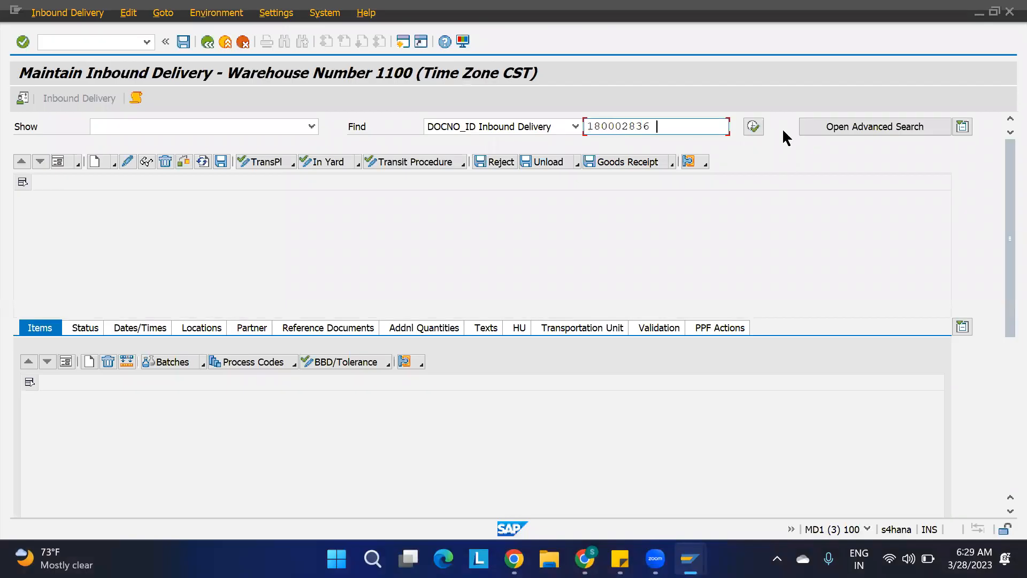
pyautogui.click(754, 127)
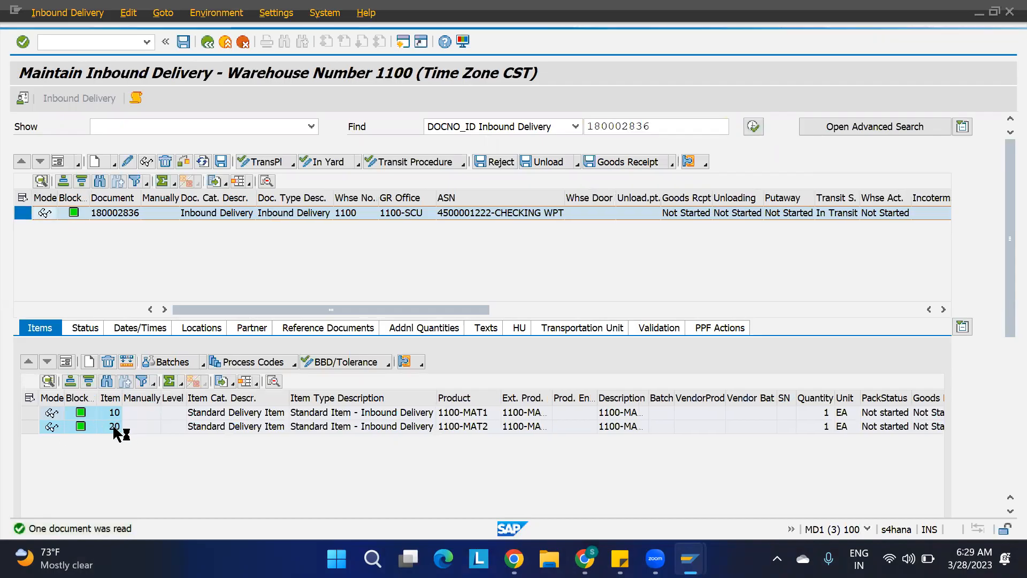
# Open item 10's details and check its warehouse process type.
pyautogui.click(29, 414)
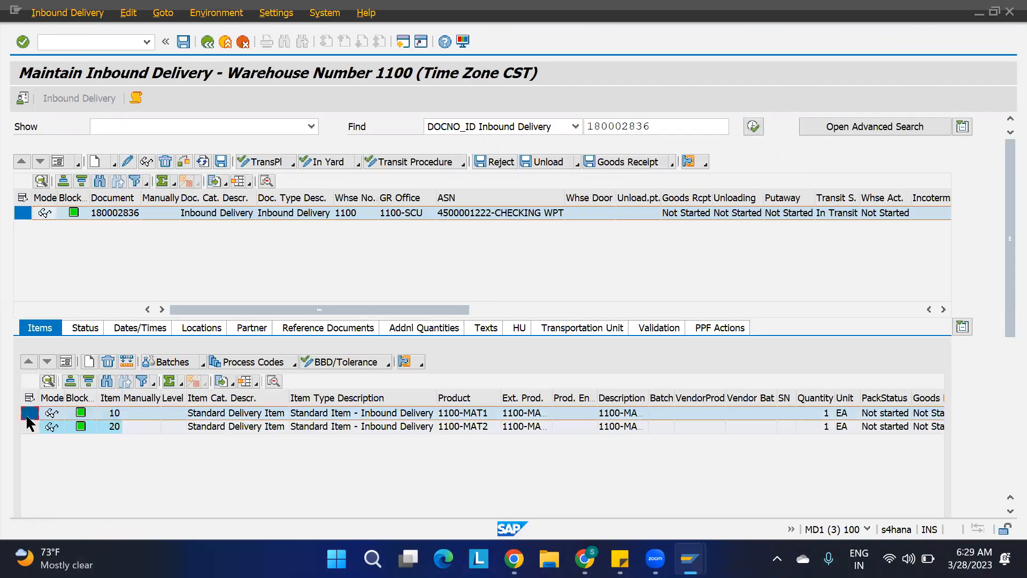
pyautogui.click(66, 362)
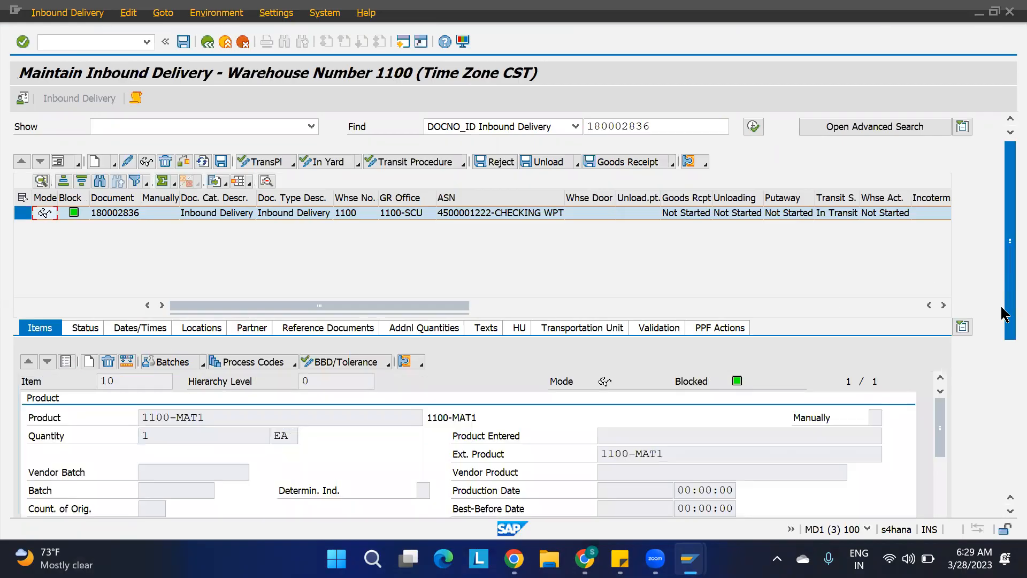
pyautogui.scroll(-5, 1003, 282)
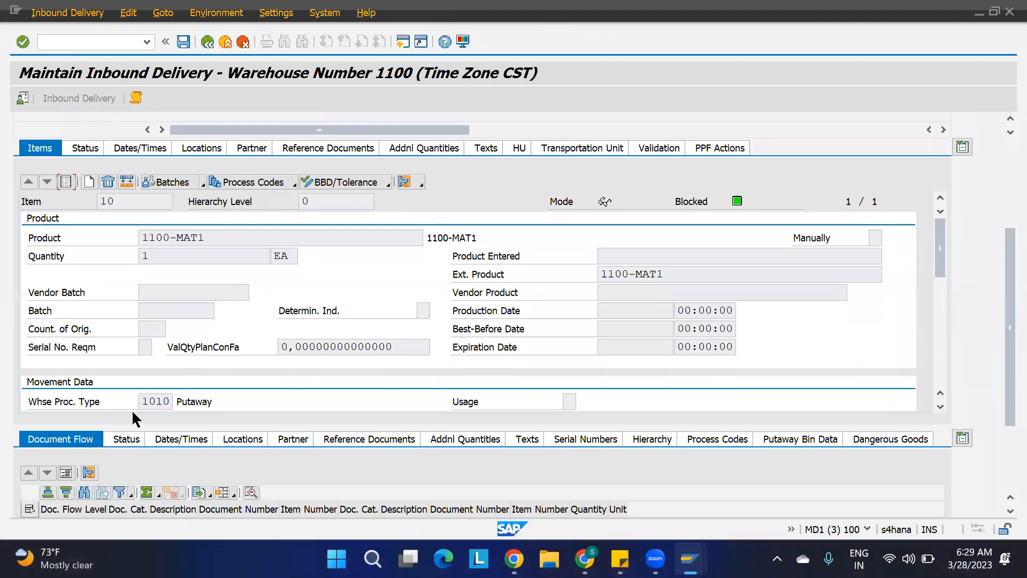
# Open item 20's details and check its warehouse process type.
pyautogui.click(66, 182)
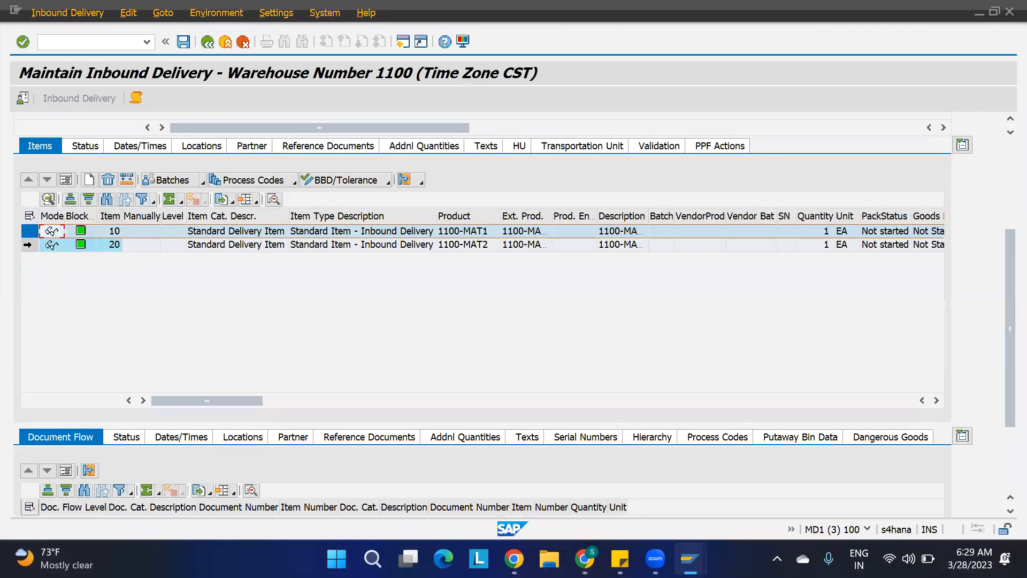
pyautogui.click(28, 244)
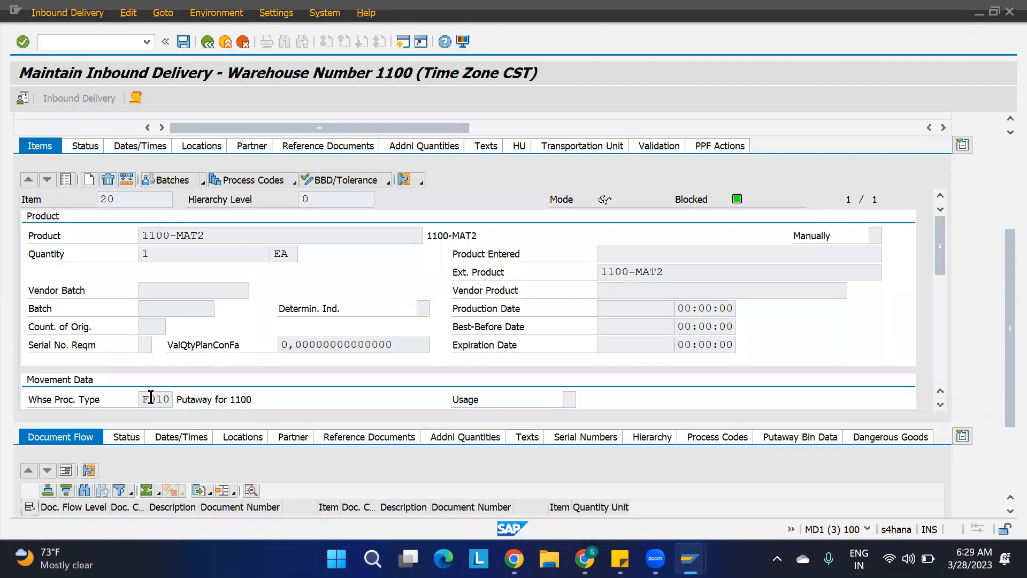
pyautogui.moveTo(150, 397); pyautogui.dragTo(217, 397)
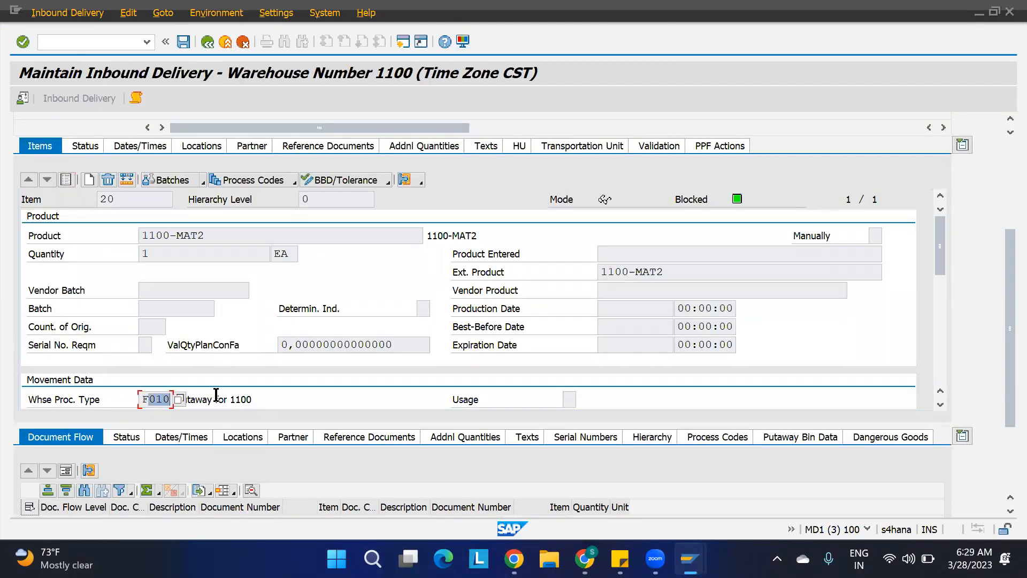
pyautogui.click(304, 402)
pyautogui.moveTo(169, 401); pyautogui.dragTo(114, 406)
pyautogui.click(1006, 187)
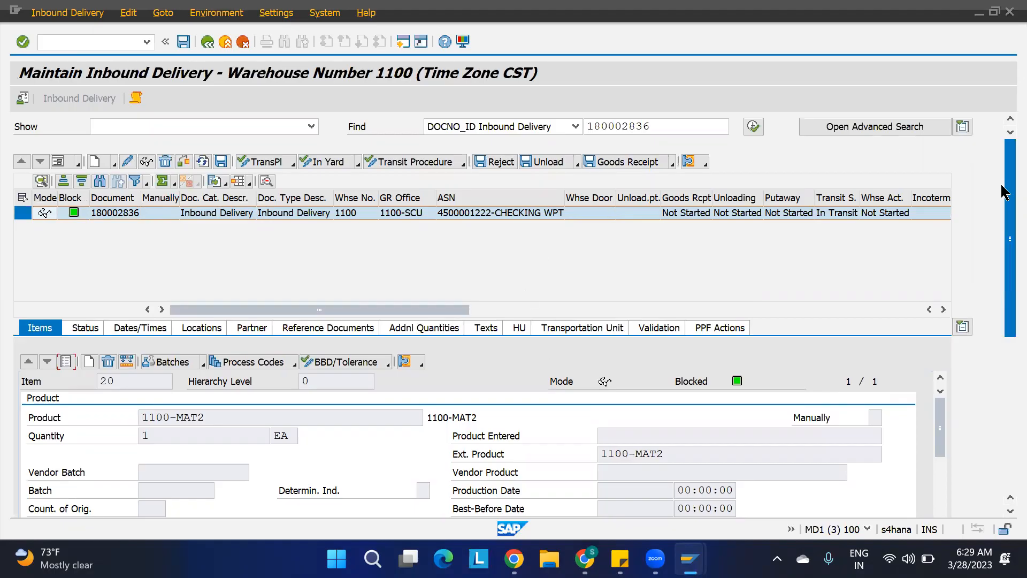
pyautogui.moveTo(1000, 194); pyautogui.dragTo(1003, 398)
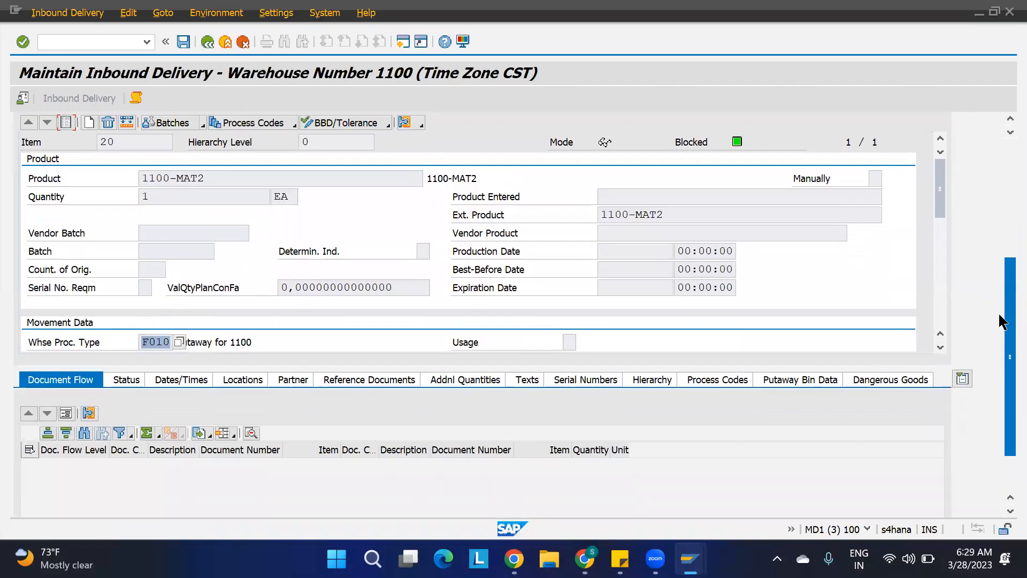
pyautogui.click(150, 343)
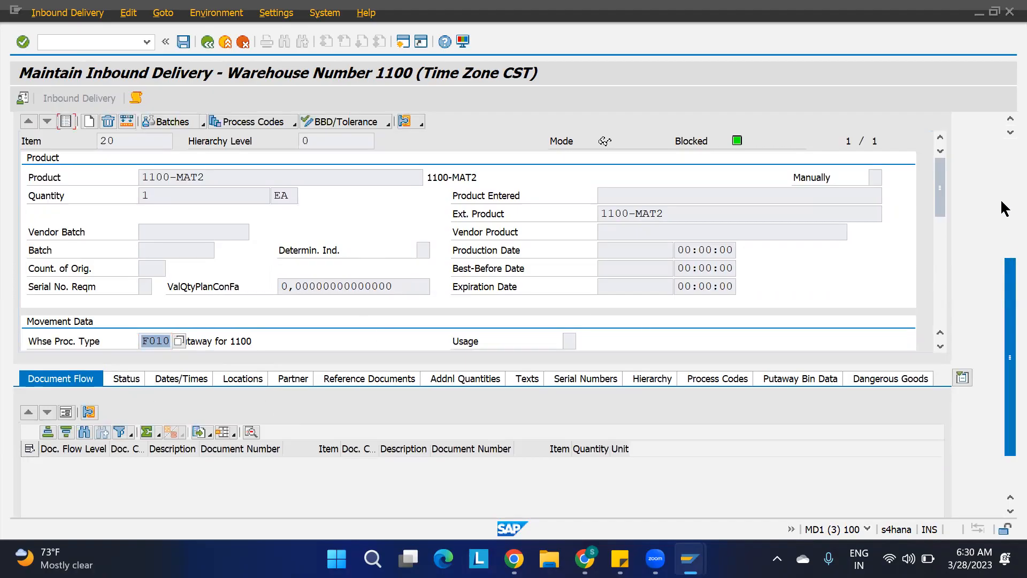
pyautogui.click(1006, 154)
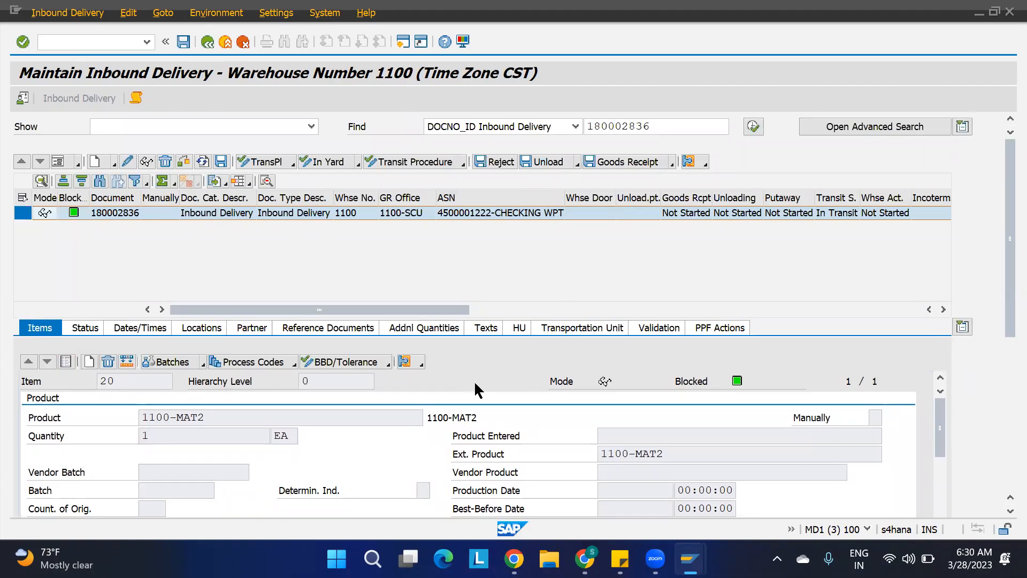
# Switch to the Warehouse Product session, leave the transaction, and open the SAP Reference IMG via transaction spro.
pyautogui.moveTo(690, 558)
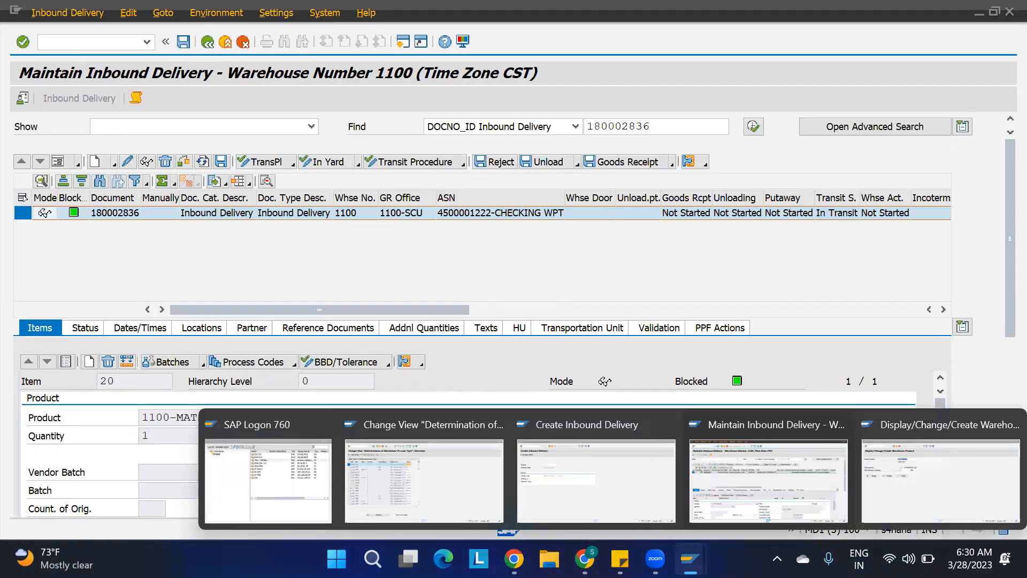
pyautogui.click(914, 458)
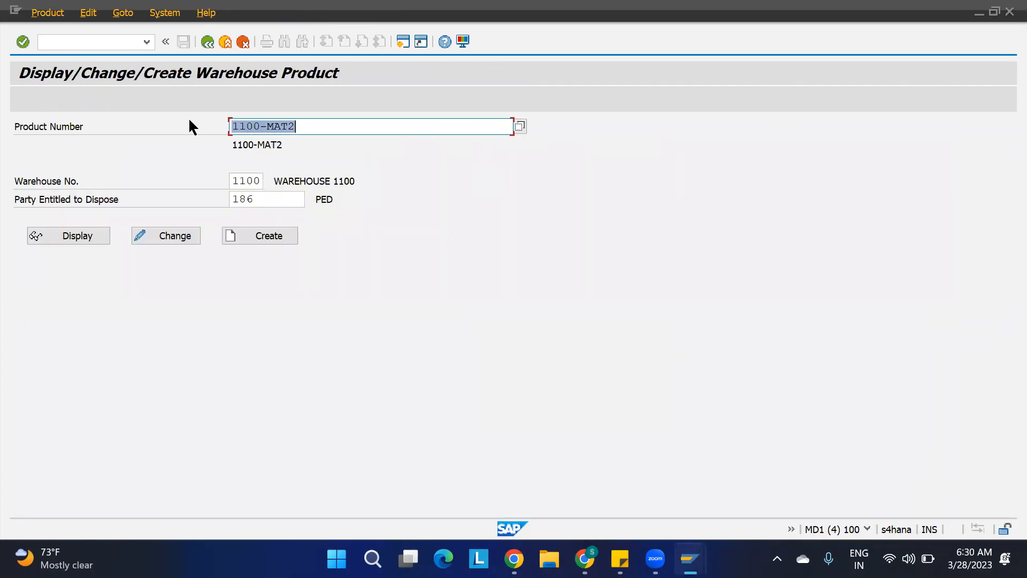
pyautogui.click(110, 41)
pyautogui.write('/n')
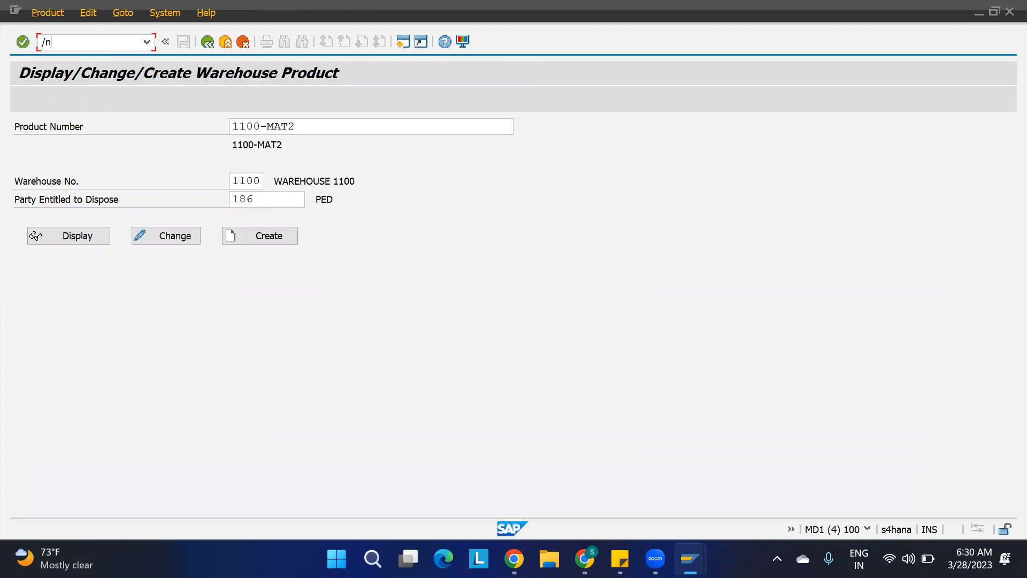
pyautogui.press('Return')
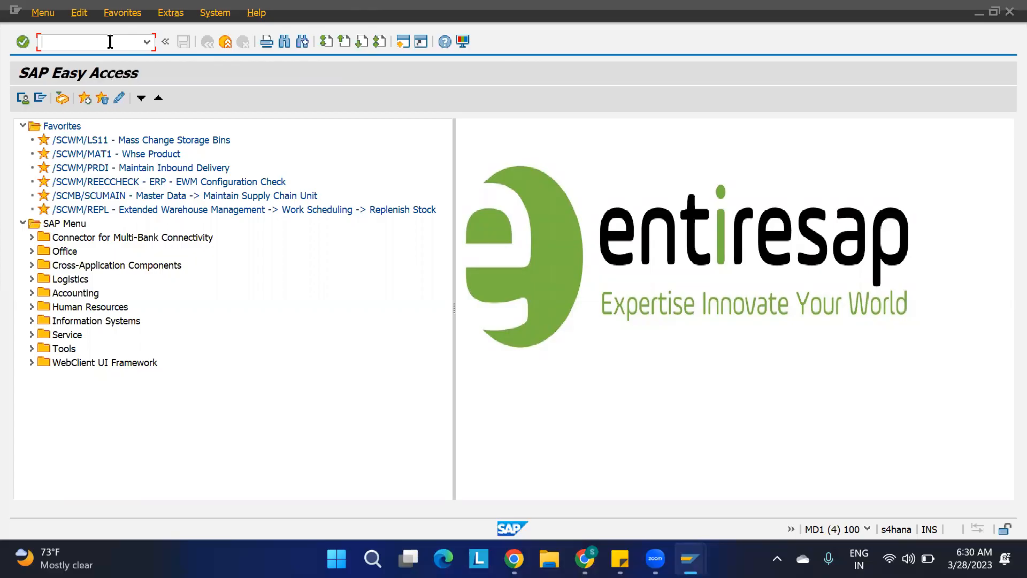
pyautogui.write('spro')
pyautogui.press('Return')
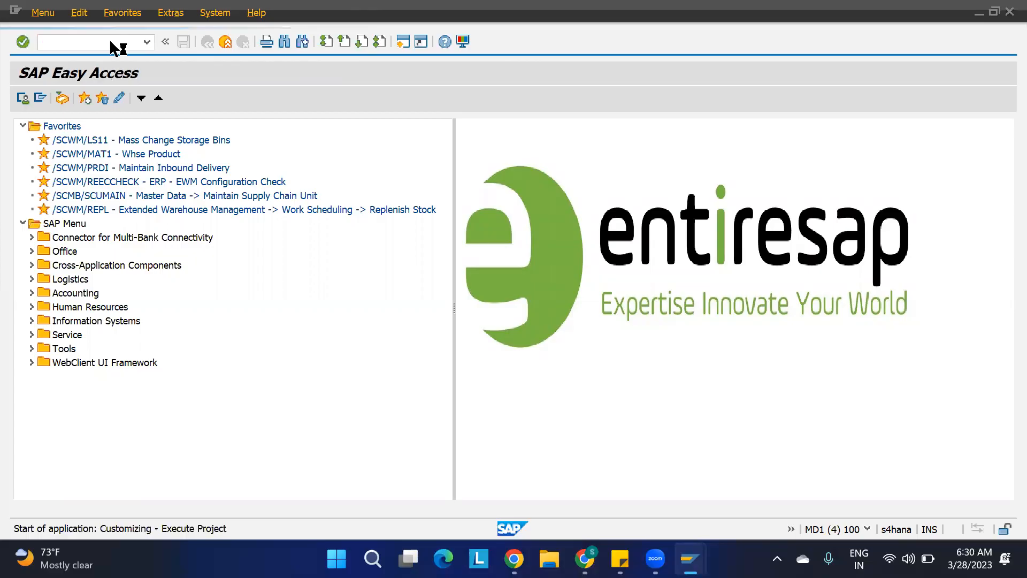
pyautogui.click(80, 98)
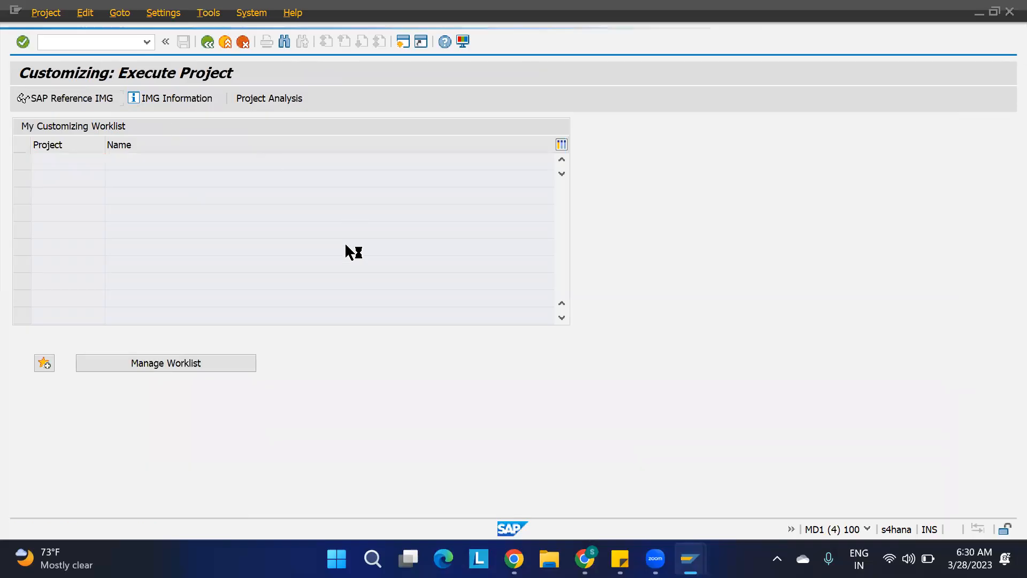
# Expand SCM Extended Warehouse Management > Extended Warehouse Management > Goods Receipt Process > Strategies in the IMG.
pyautogui.scroll(-4, 78, 369)
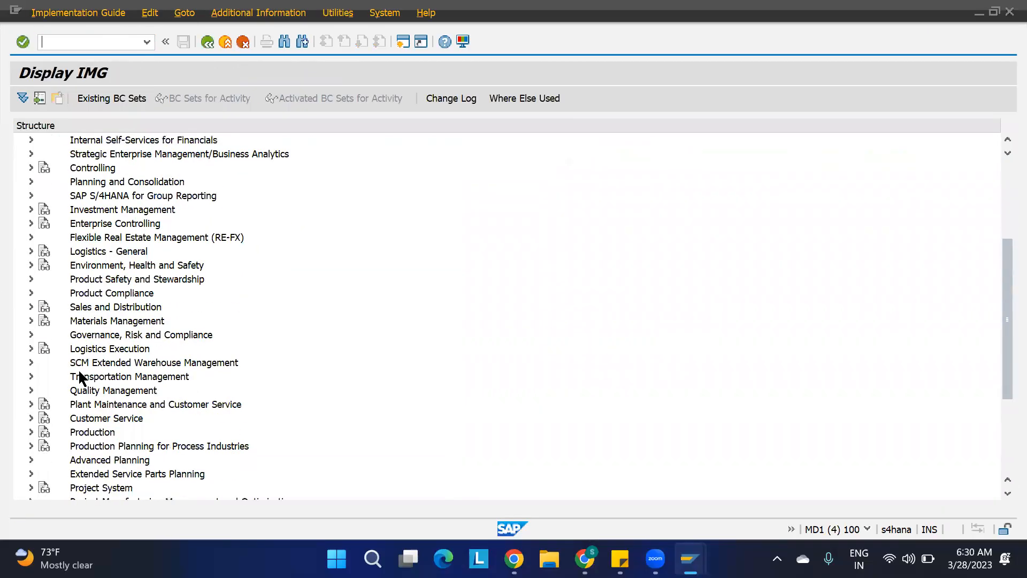
pyautogui.click(31, 362)
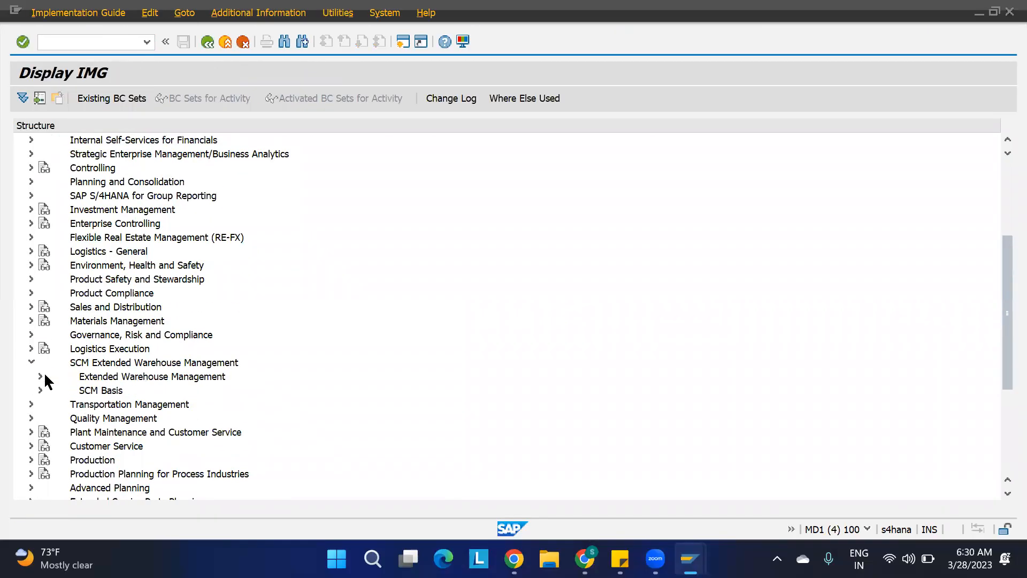
pyautogui.click(40, 375)
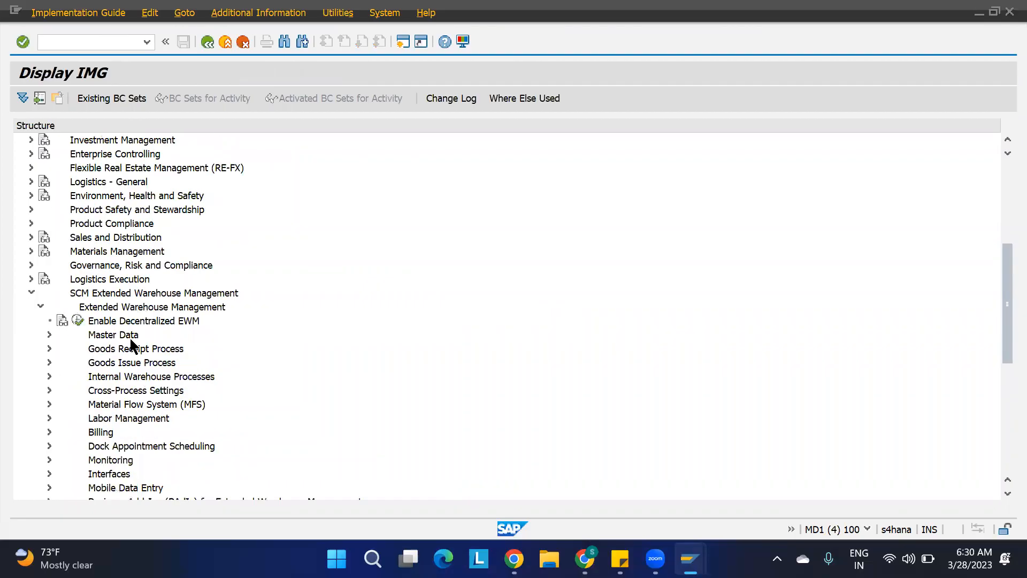
pyautogui.click(157, 348)
pyautogui.click(48, 348)
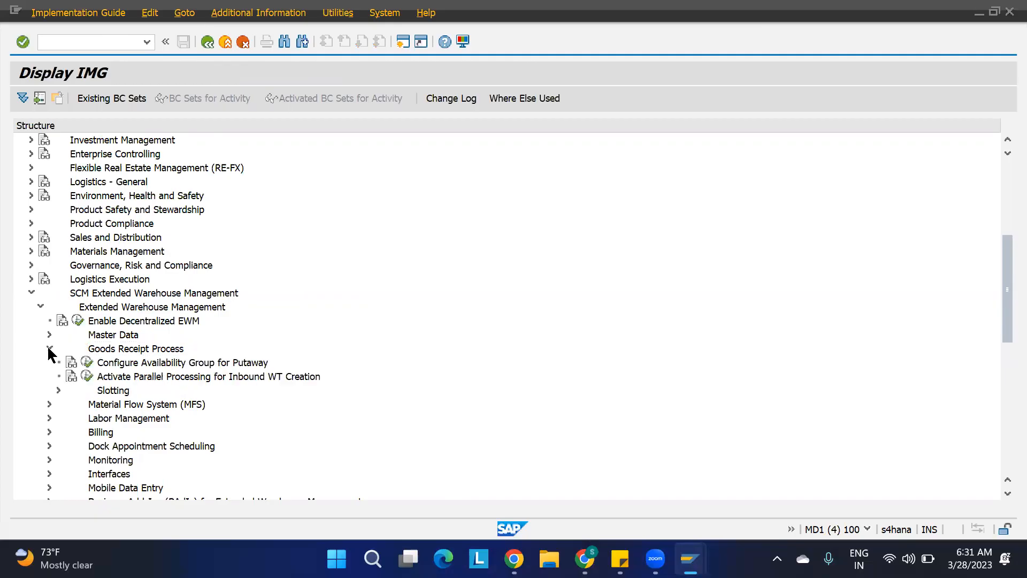
pyautogui.click(104, 406)
pyautogui.click(58, 404)
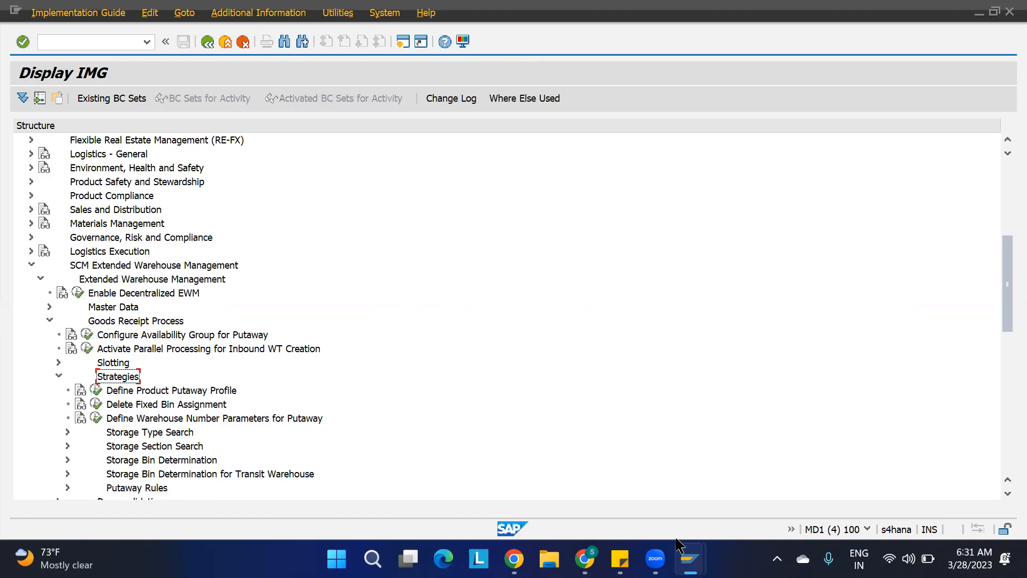
# Switch to the IBD notes spreadsheet in the browser and enter the heading "Putaway Strategies:" in cell M8.
pyautogui.moveTo(690, 559)
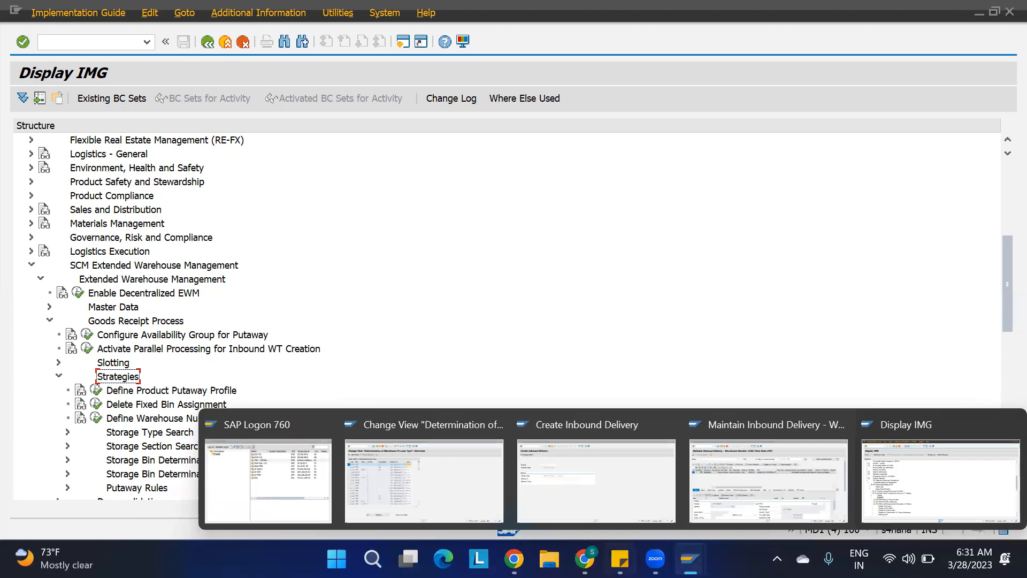
pyautogui.click(585, 559)
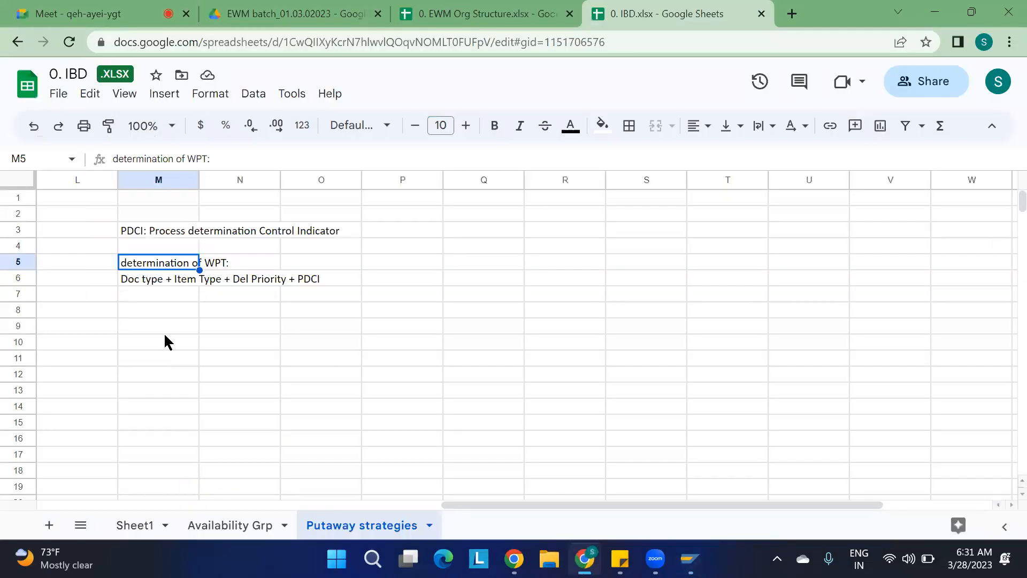
pyautogui.click(146, 310)
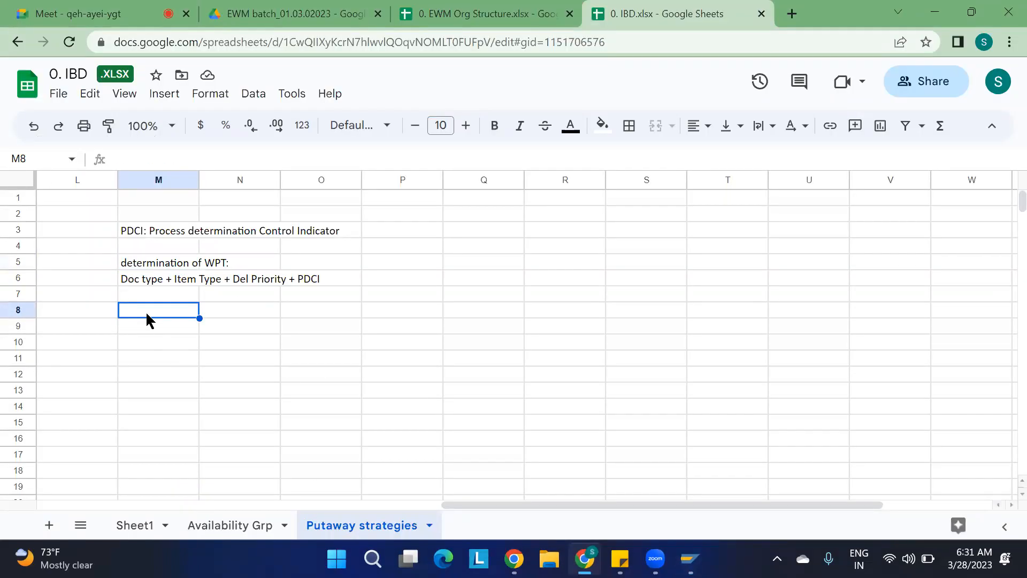
pyautogui.write('Putaway Strategies:')
pyautogui.press('Return')
# Add the line "How many ways we can detrmine strategies:" below the heading.
pyautogui.write('How many ways we ')
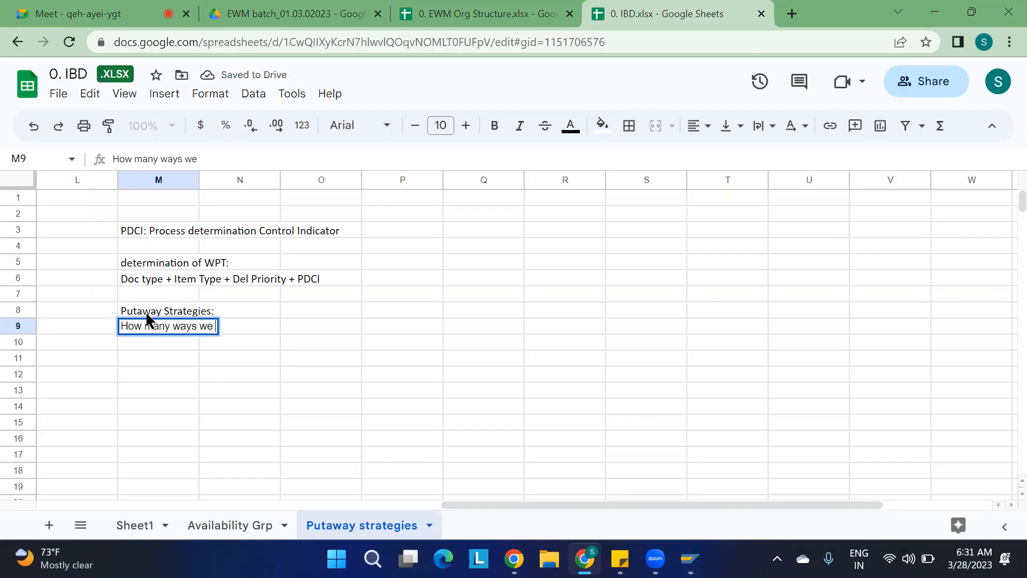
pyautogui.write('can detrmine strategies:')
pyautogui.press('Return')
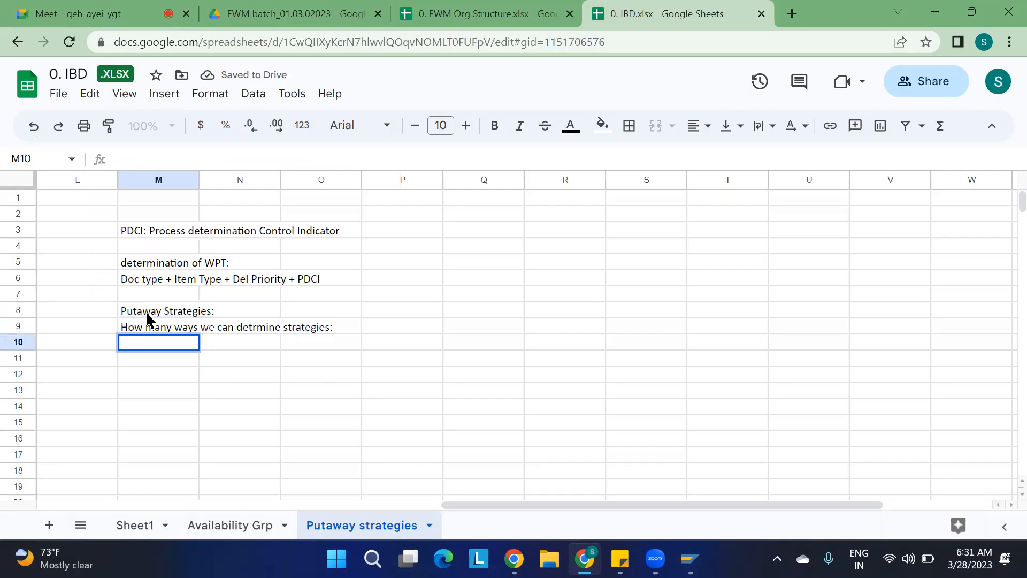
# List "1. Storage type level" and "2. Storage section level" in the next two cells.
pyautogui.write('1. Storage t')
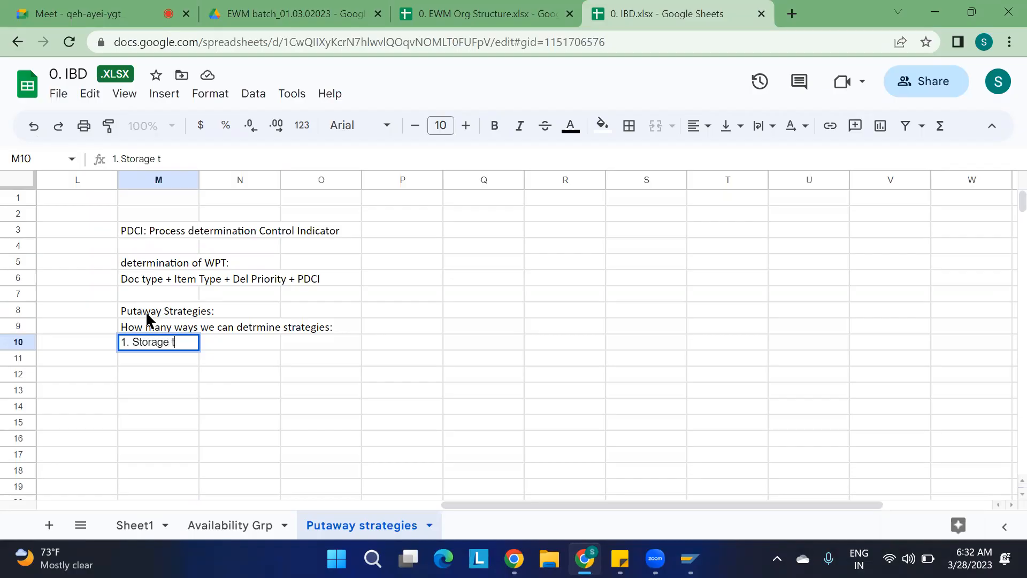
pyautogui.write('ype Ievel')
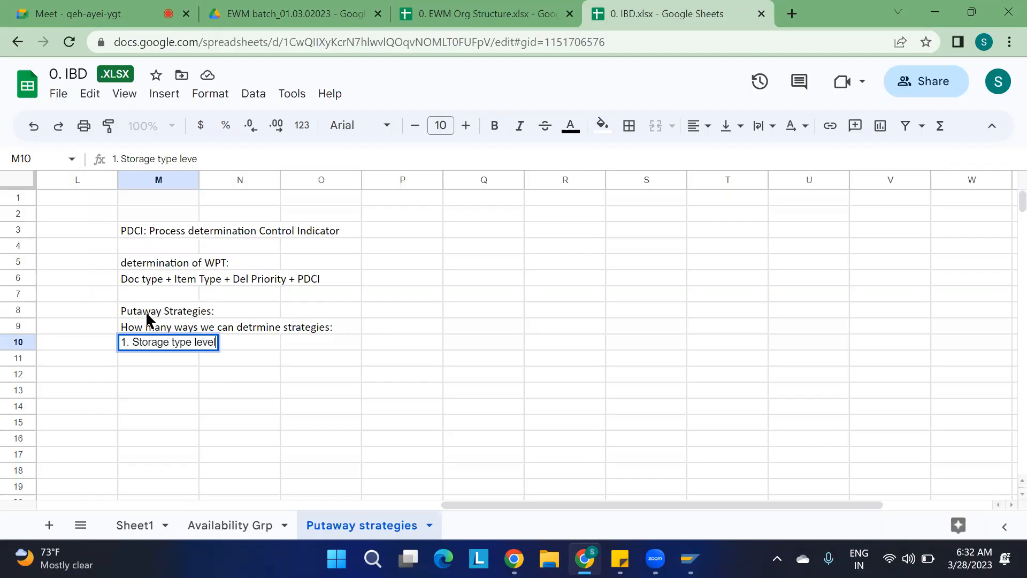
pyautogui.press('Return')
pyautogui.write('2.')
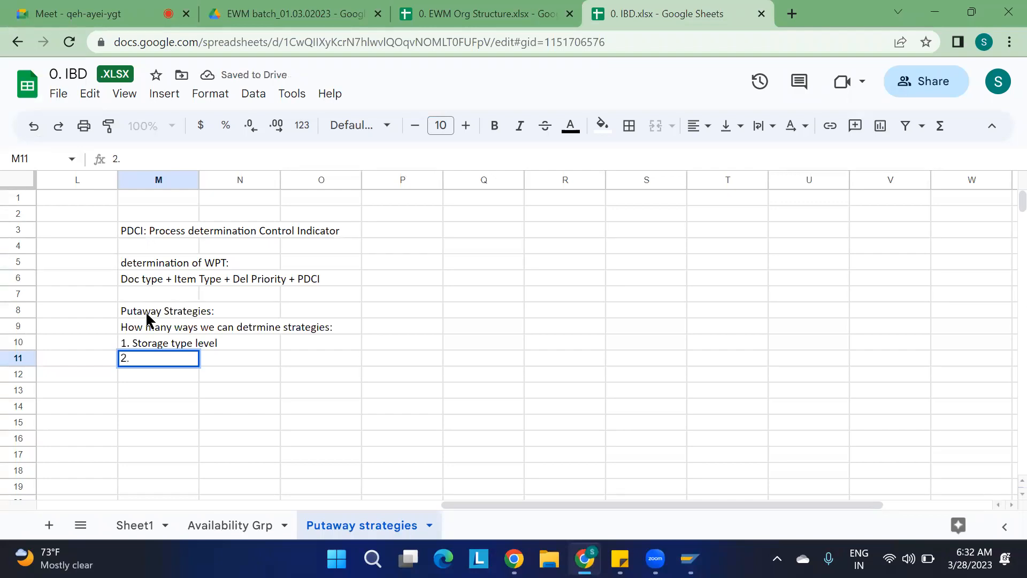
pyautogui.write(' Storage secti')
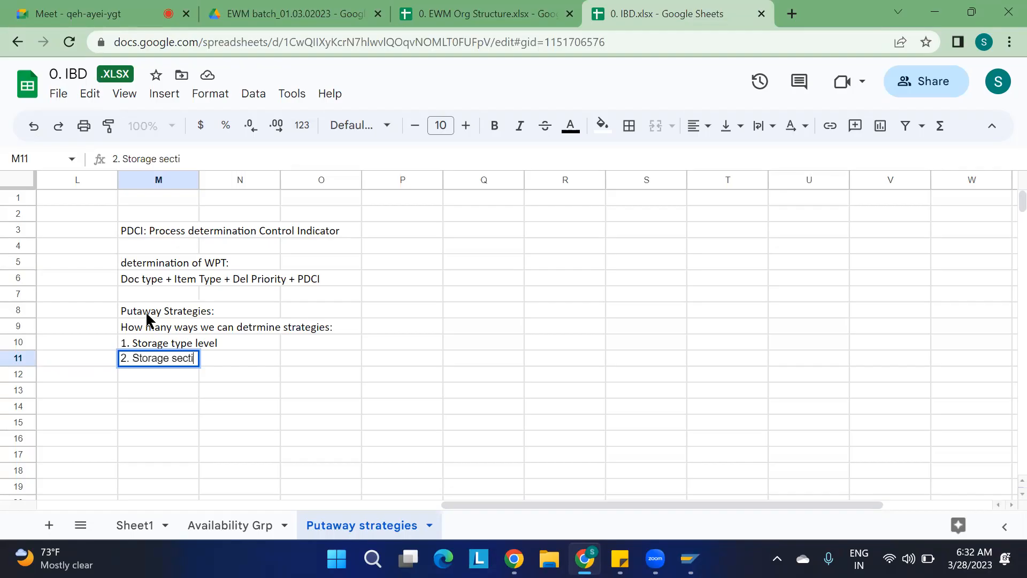
pyautogui.write('on level')
pyautogui.press('Return')
# Add the third list item "3. Bin detrmination" in cell M12.
pyautogui.write('3. Bin')
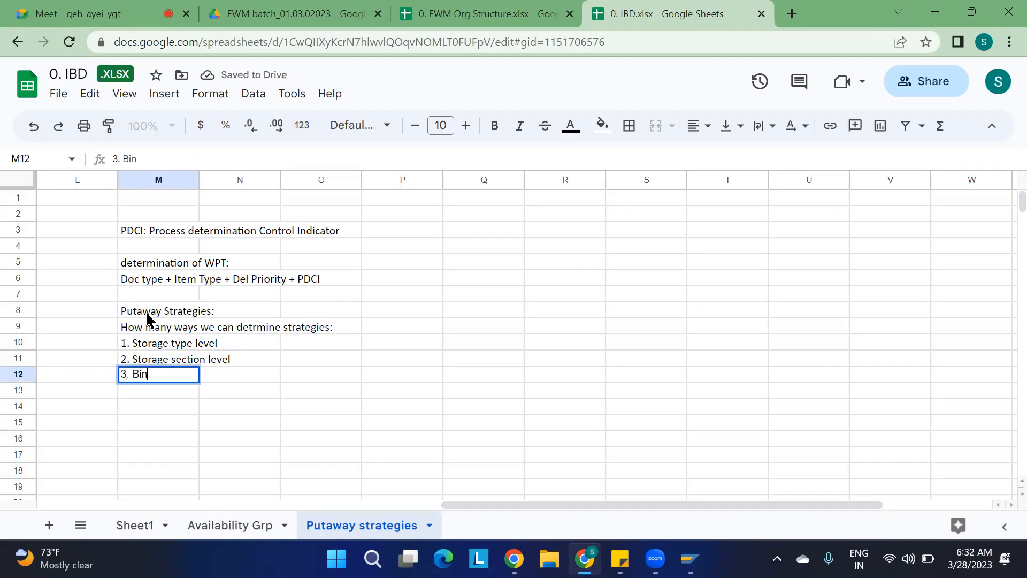
pyautogui.write(' detrmination')
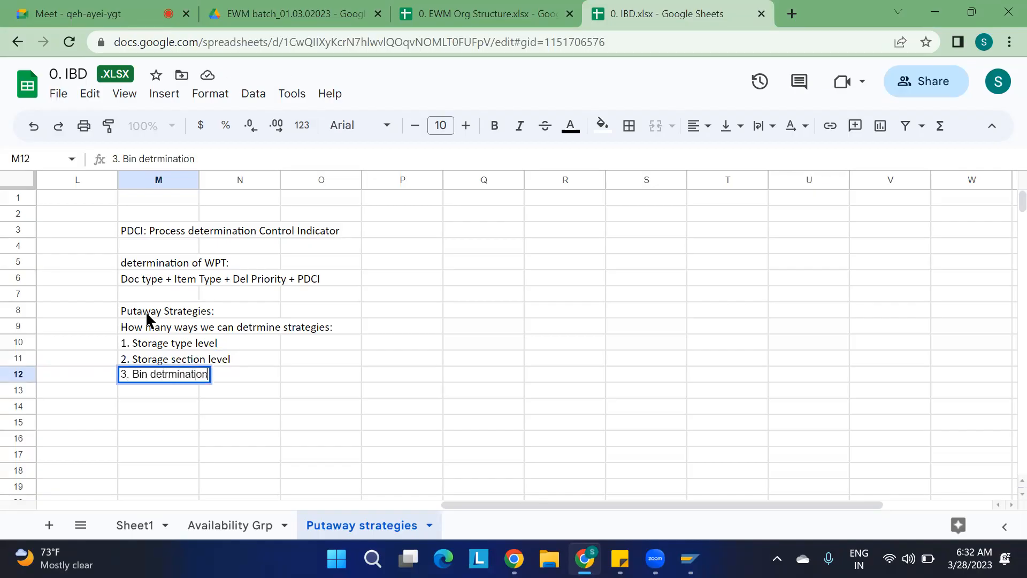
pyautogui.click(211, 407)
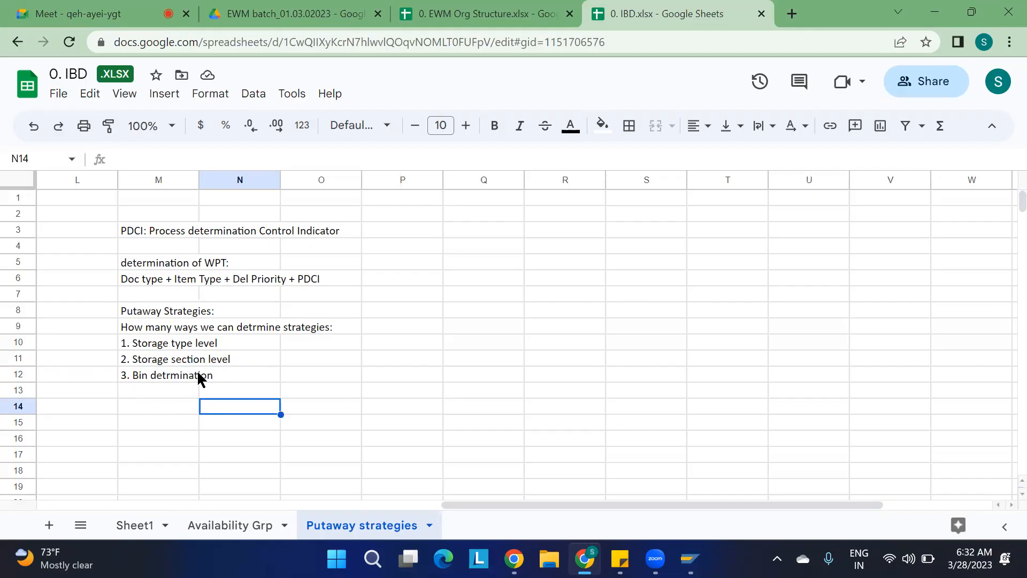
# Fill cells R5 to R8 with green.
pyautogui.click(181, 350)
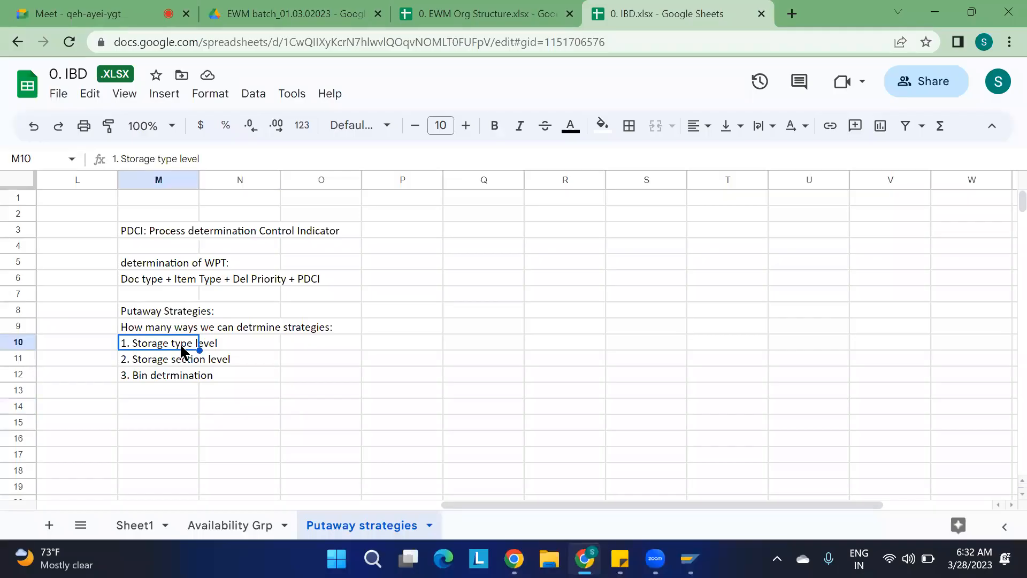
pyautogui.click(167, 365)
pyautogui.click(159, 379)
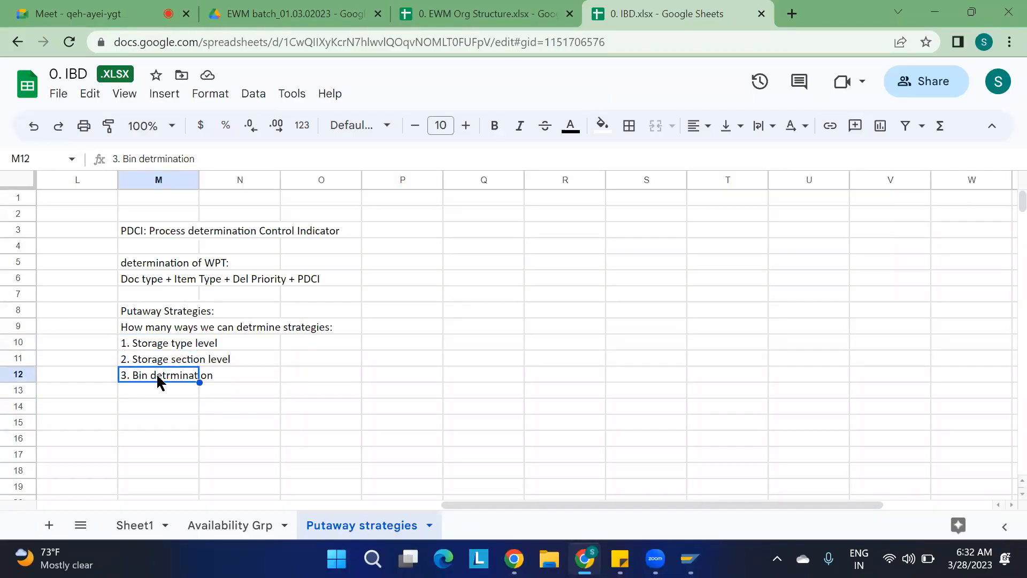
pyautogui.click(167, 349)
pyautogui.click(565, 267)
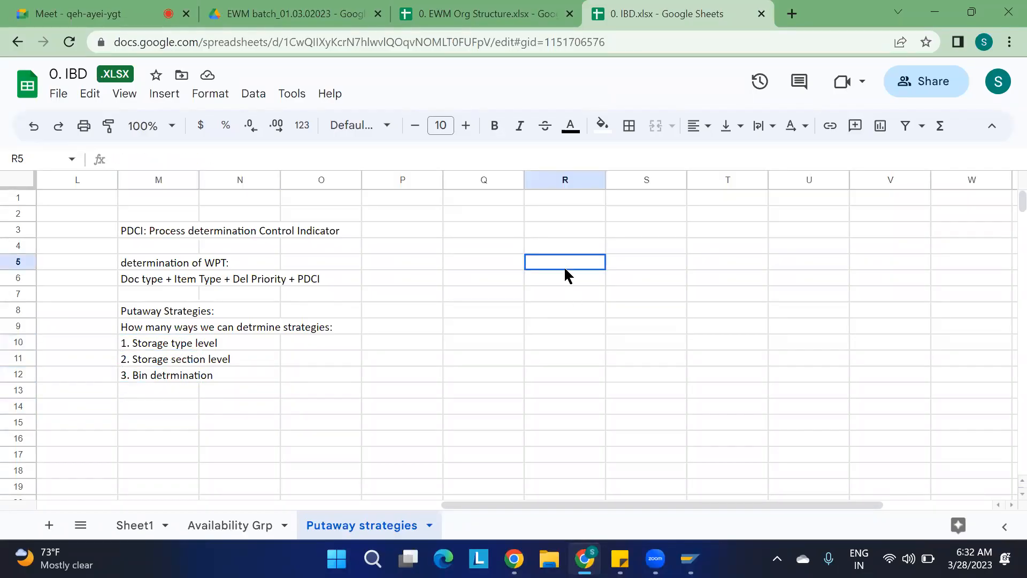
pyautogui.moveTo(566, 274); pyautogui.dragTo(566, 309)
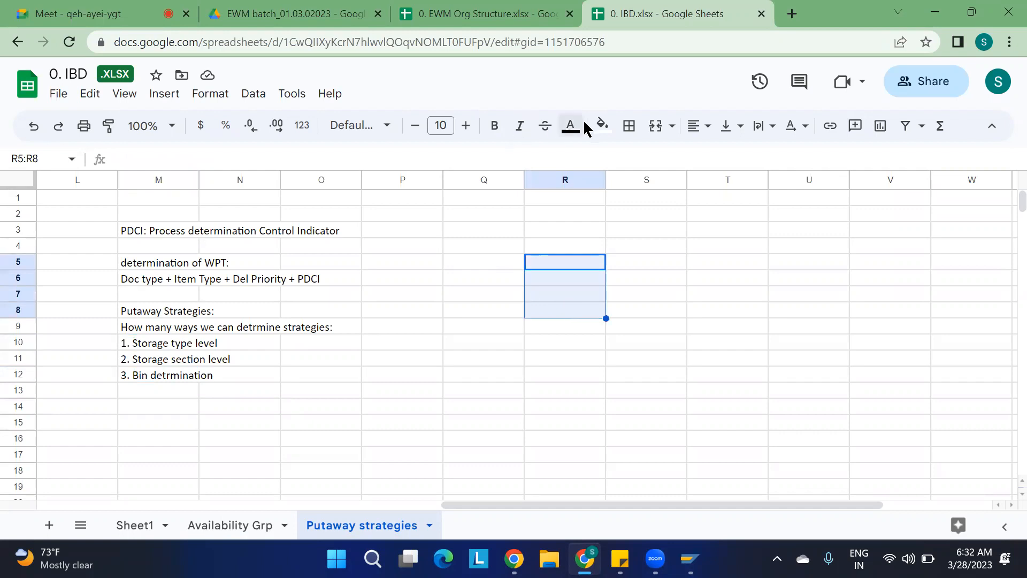
pyautogui.click(603, 128)
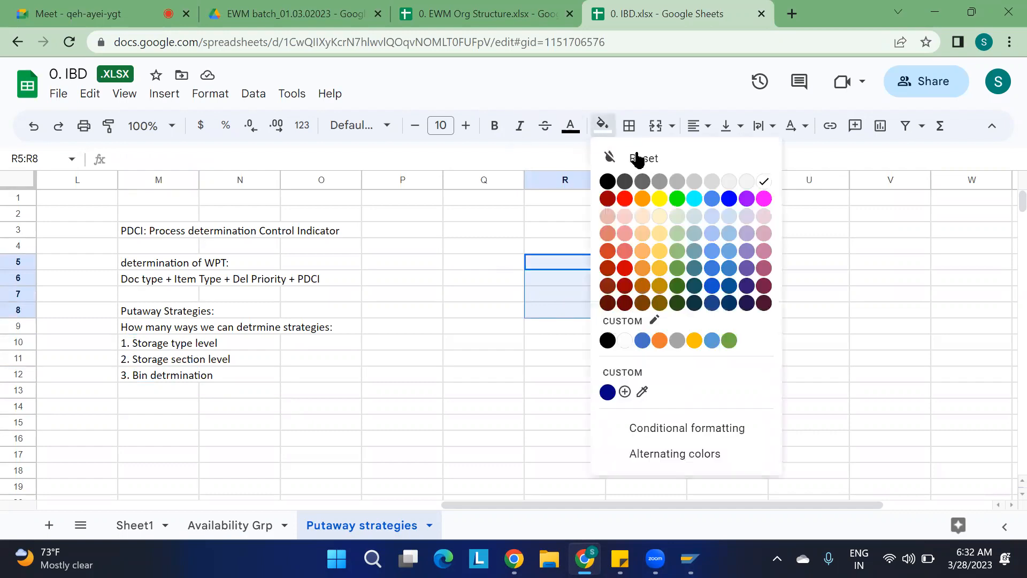
pyautogui.click(677, 199)
# Fill cells S5 to S8 with blue.
pyautogui.moveTo(647, 262); pyautogui.dragTo(653, 313)
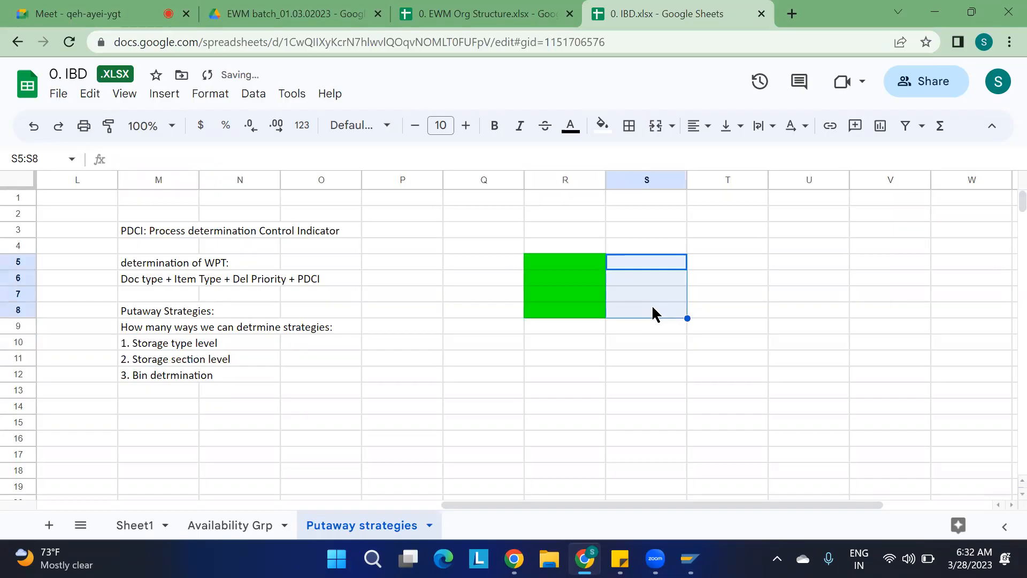
pyautogui.click(602, 126)
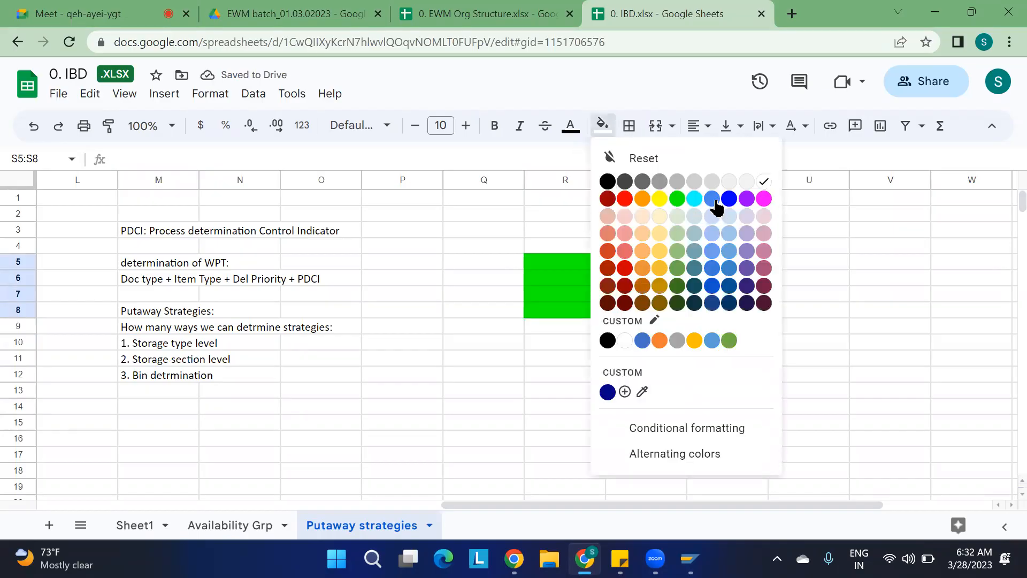
pyautogui.click(712, 199)
pyautogui.click(708, 202)
# Fill cells T5 to T8 with yellow.
pyautogui.moveTo(702, 261); pyautogui.dragTo(710, 311)
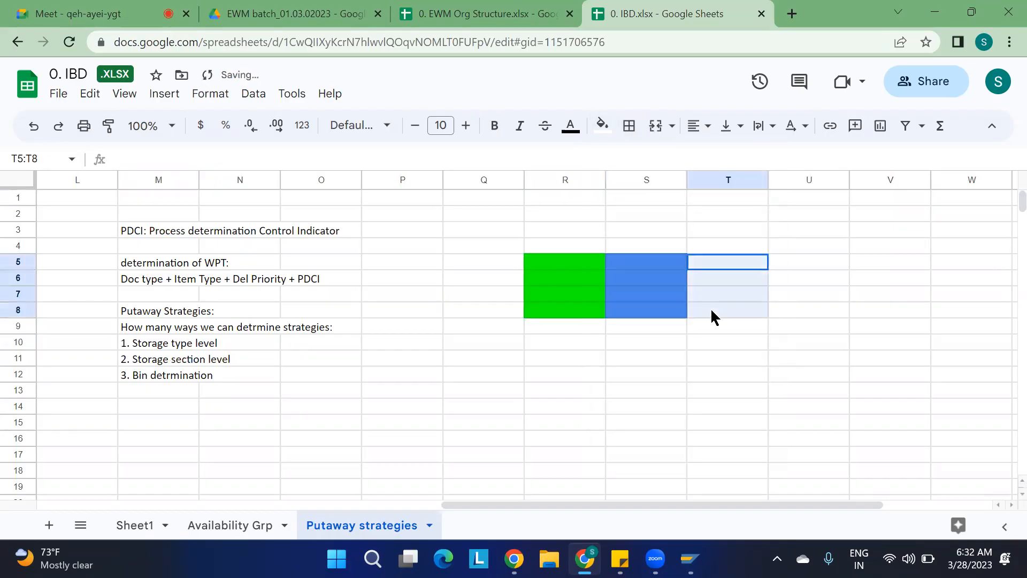
pyautogui.click(604, 126)
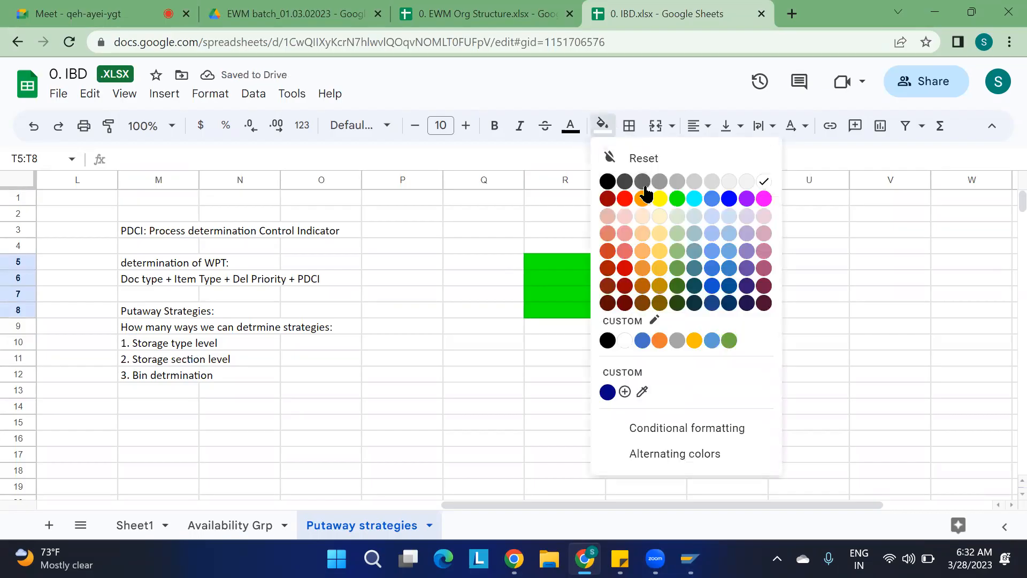
pyautogui.click(659, 200)
# Fill cells U5 to U8 with magenta.
pyautogui.moveTo(789, 265); pyautogui.dragTo(799, 312)
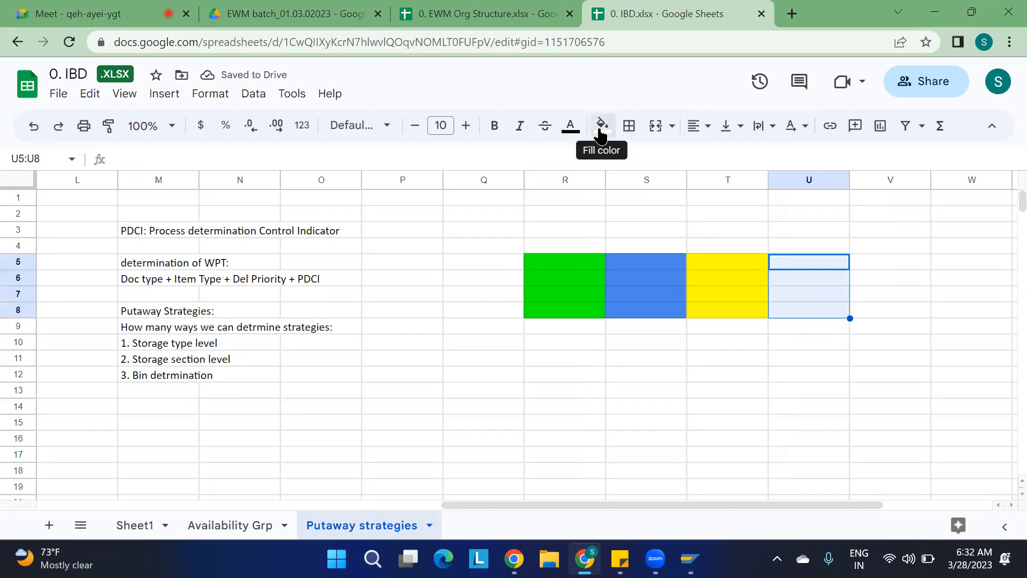
pyautogui.click(601, 132)
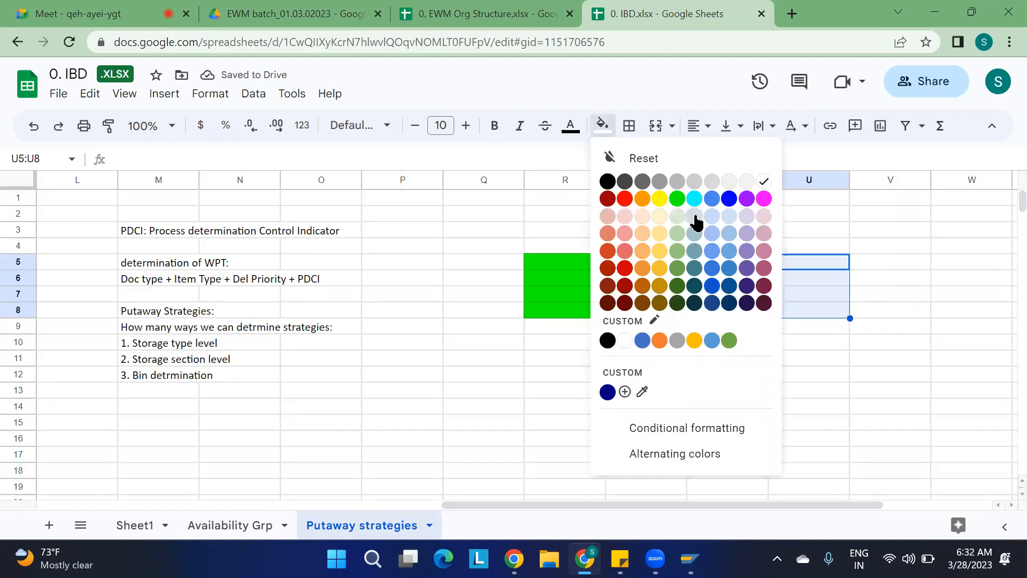
pyautogui.click(764, 199)
pyautogui.click(818, 405)
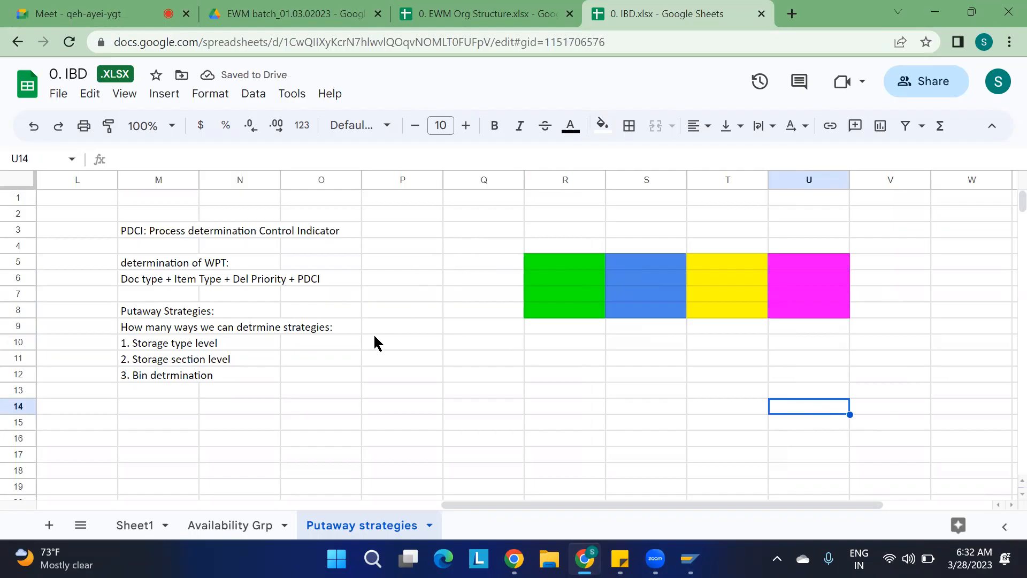
# Enter "1100-mat1" in cell Q2.
pyautogui.click(481, 219)
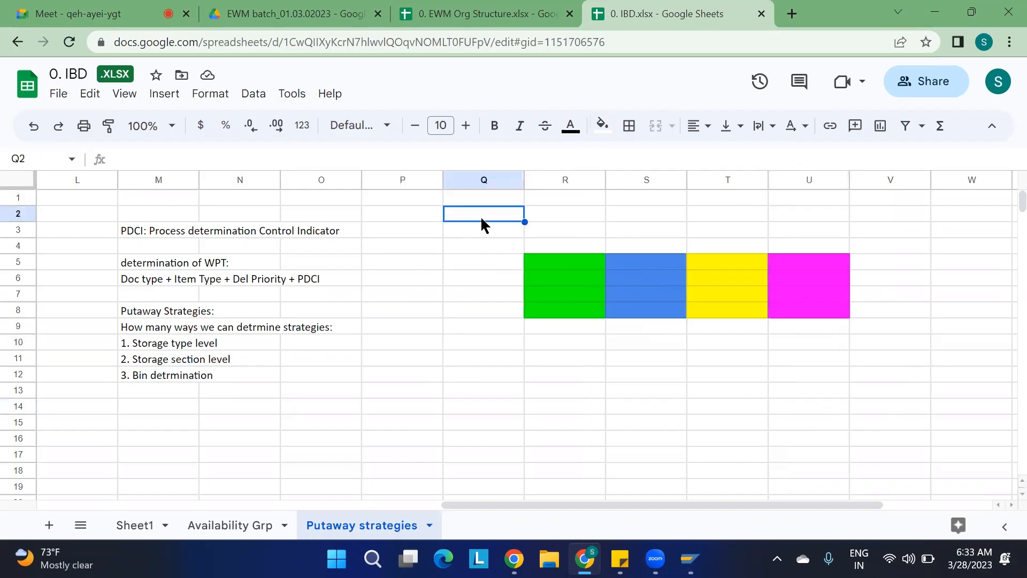
pyautogui.write('1100-mat1')
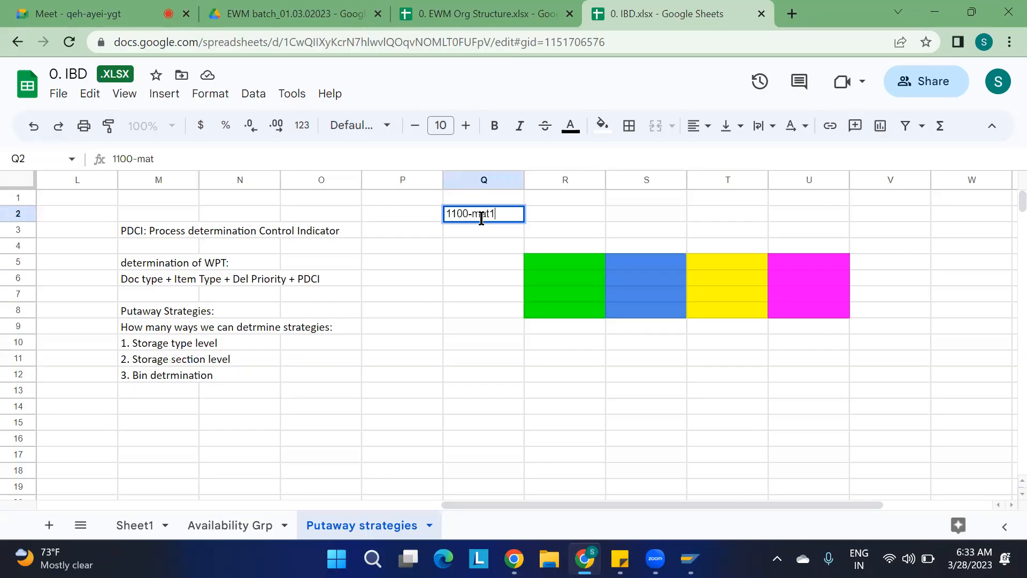
pyautogui.click(439, 342)
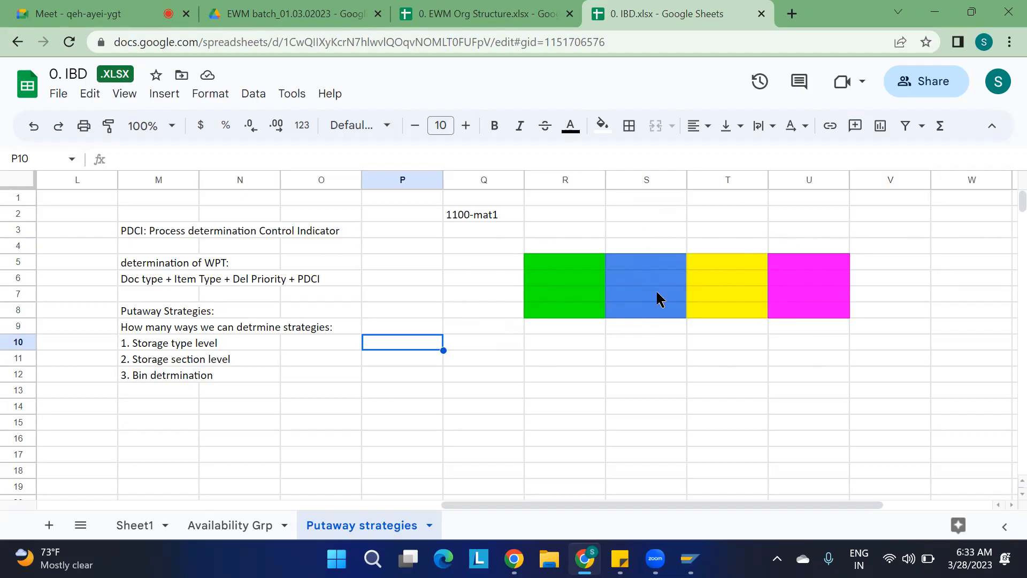
# Draw an outer border around the yellow and magenta block T5:U8.
pyautogui.moveTo(709, 262); pyautogui.dragTo(797, 312)
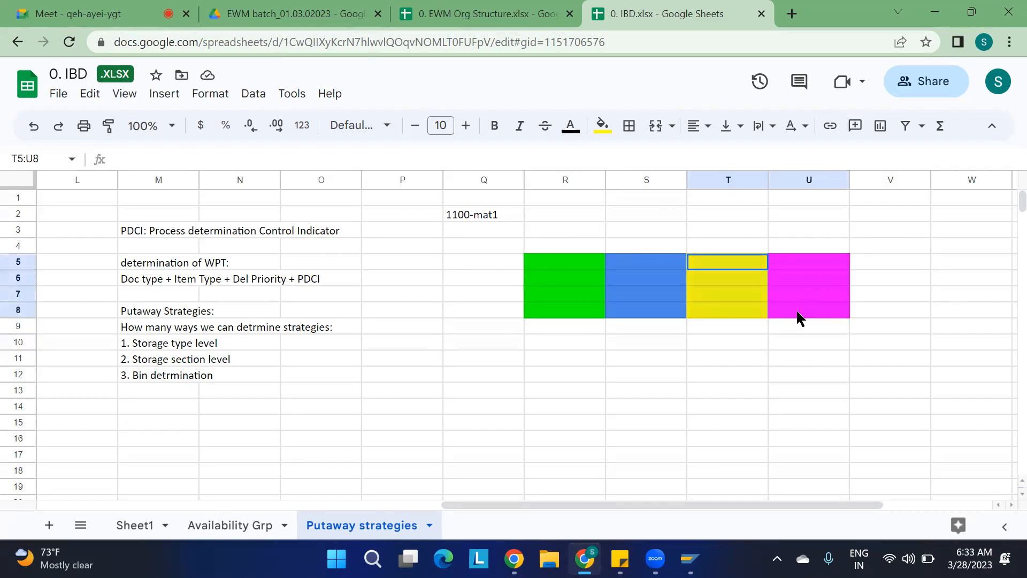
pyautogui.click(629, 125)
pyautogui.click(748, 161)
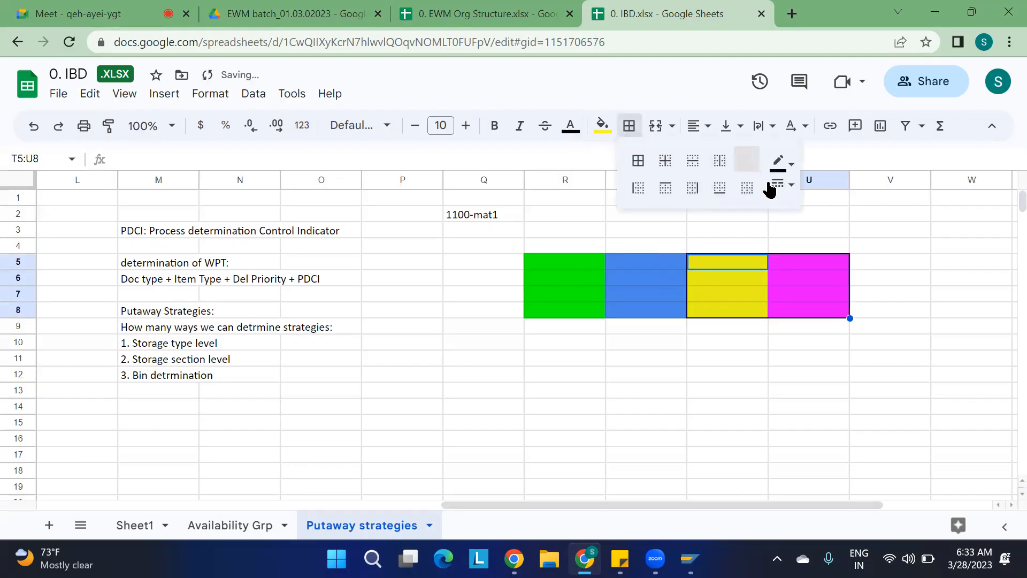
pyautogui.click(828, 424)
# Draw an outer border around the green and blue block R5:S8.
pyautogui.moveTo(550, 247); pyautogui.dragTo(660, 307)
pyautogui.moveTo(553, 257); pyautogui.dragTo(661, 311)
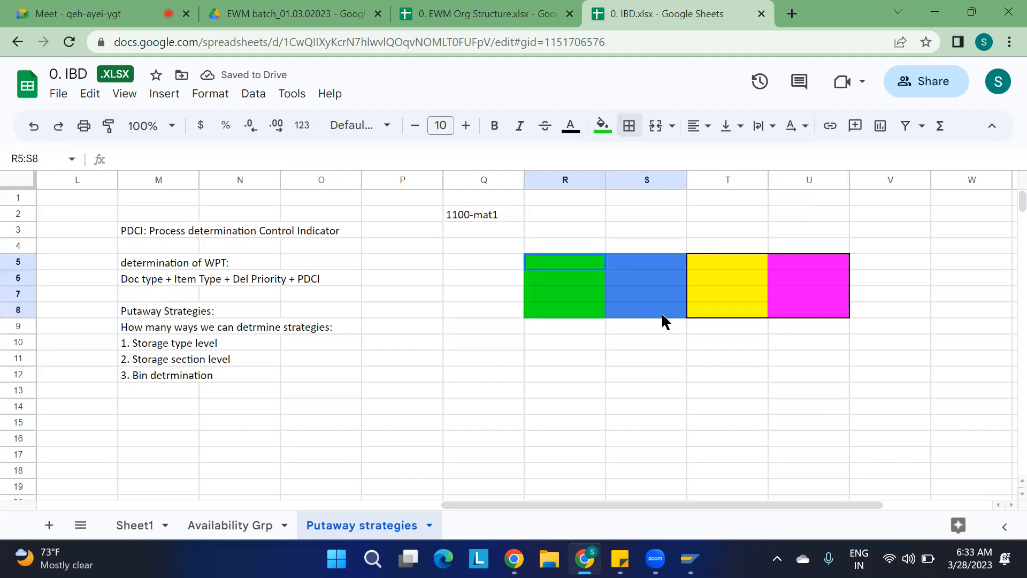
pyautogui.click(630, 126)
pyautogui.click(747, 162)
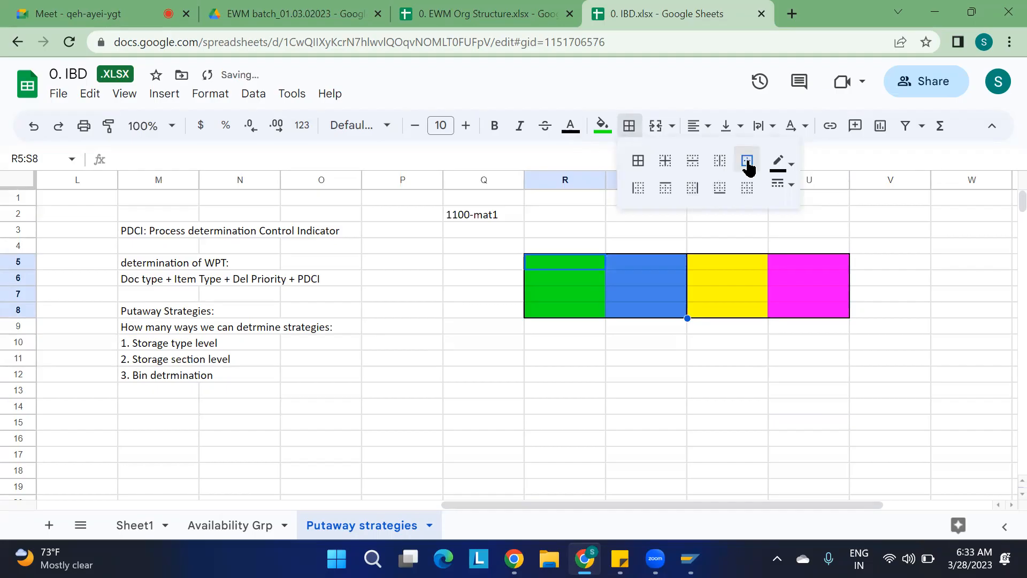
pyautogui.click(559, 243)
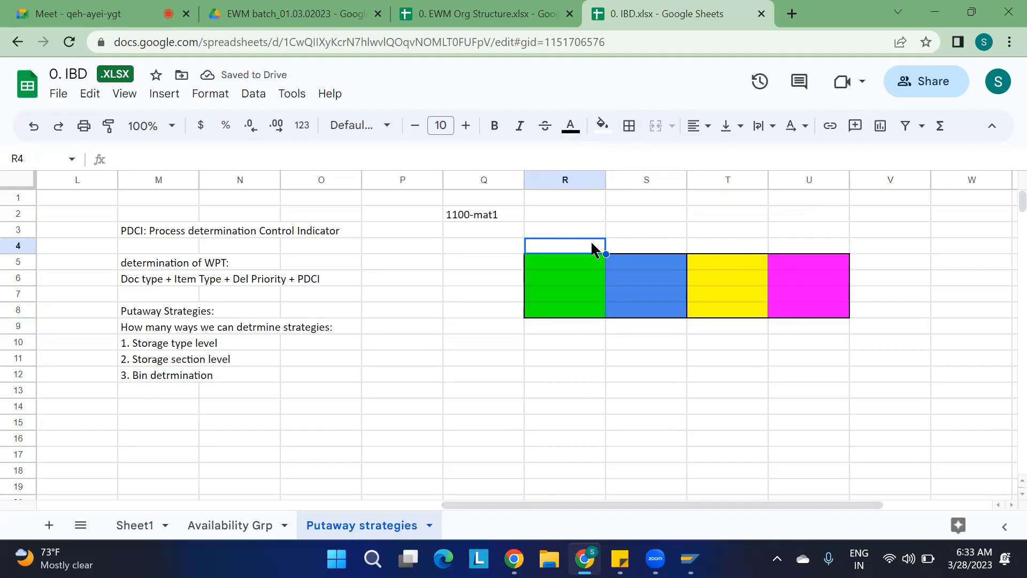
# Label the coloured columns st01, st02 and st03 in cells R4, S4 and T4.
pyautogui.write('st01')
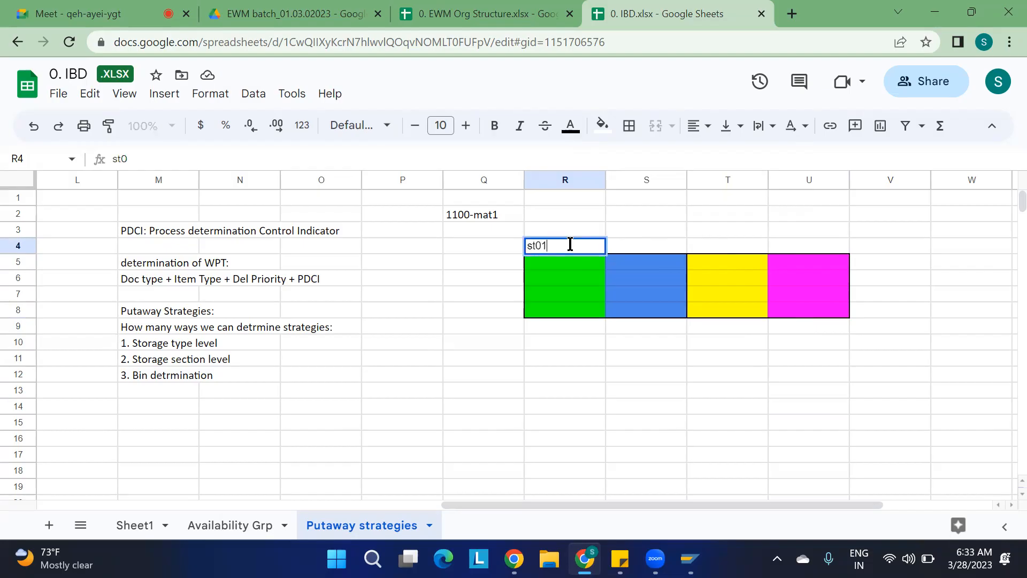
pyautogui.press('Tab')
pyautogui.write('st02')
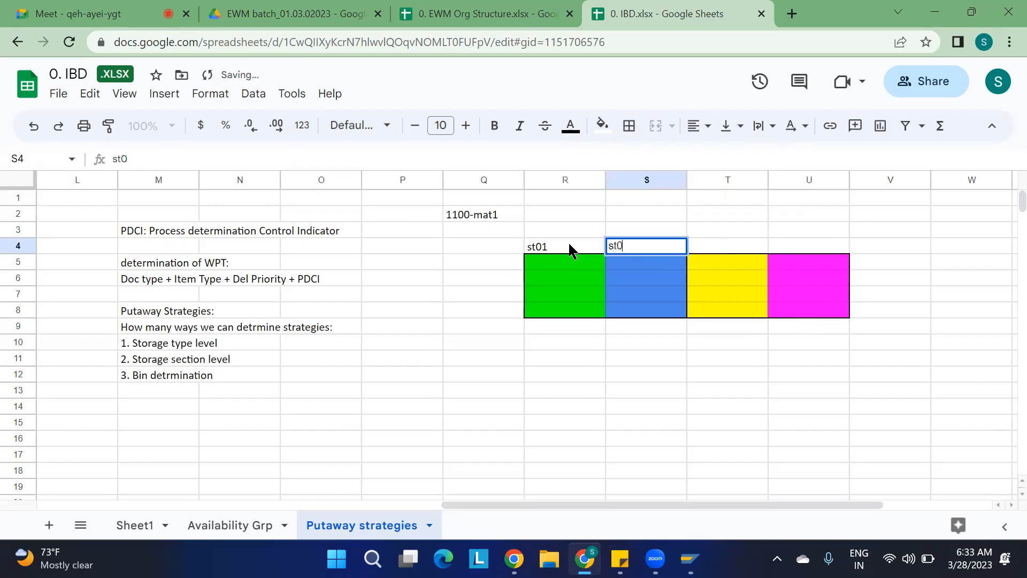
pyautogui.press('Tab')
pyautogui.write('st03')
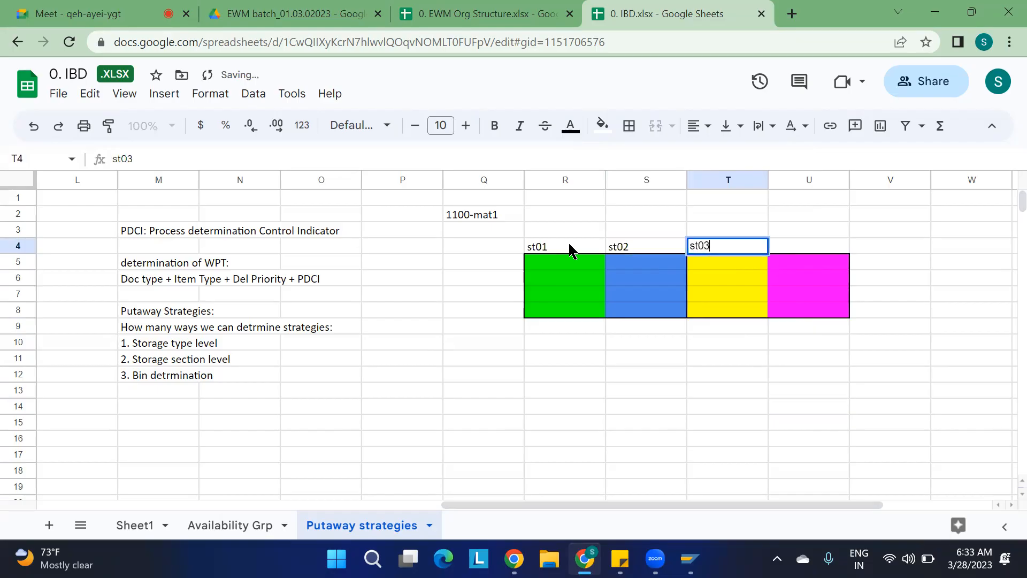
# Label the magenta column st04 in cell U4.
pyautogui.press('Tab')
pyautogui.write('st04')
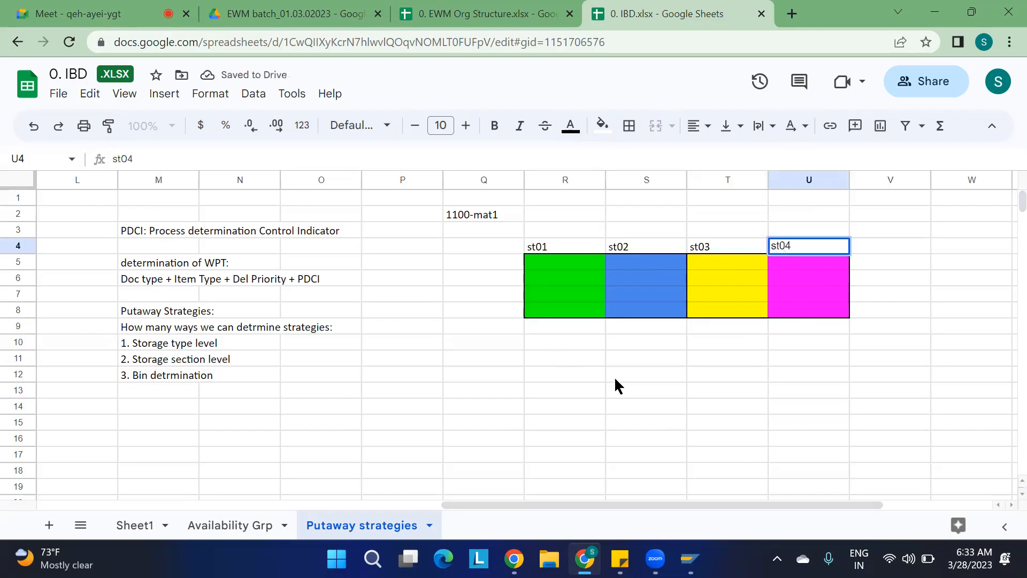
pyautogui.click(662, 402)
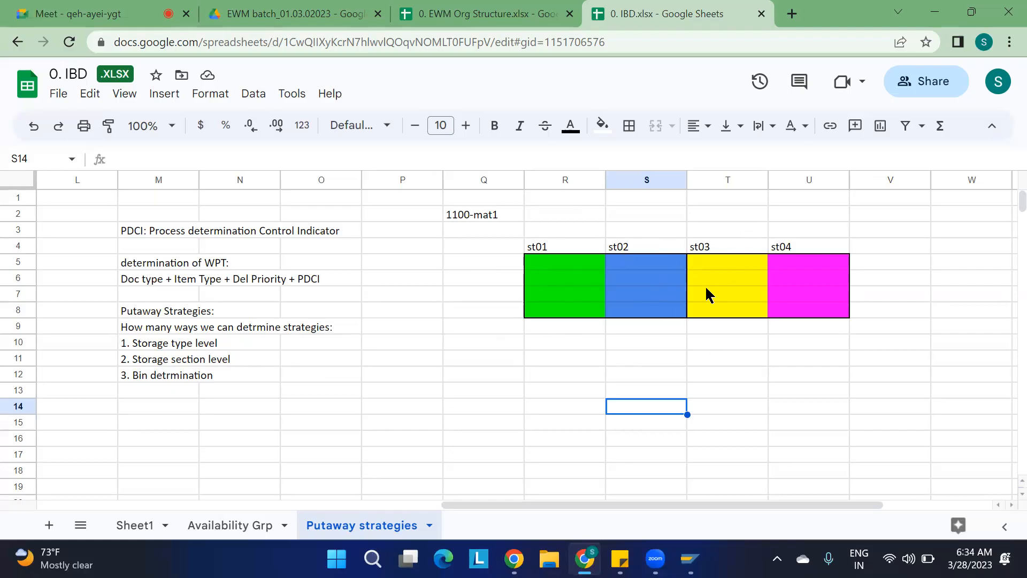
# Enter "1100-mat2" in cell U2 above the yellow and magenta block.
pyautogui.click(816, 210)
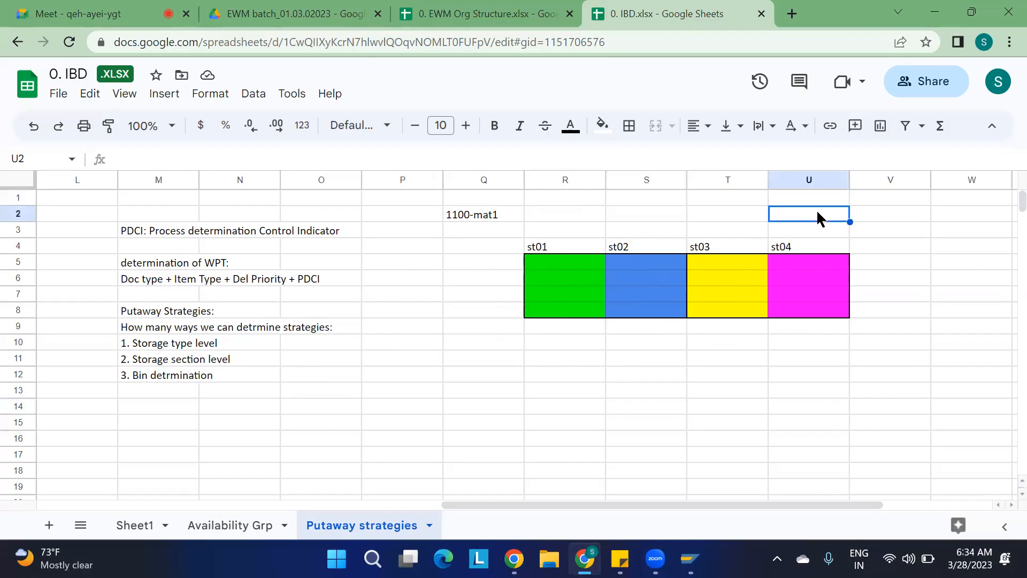
pyautogui.write('1100-mat2')
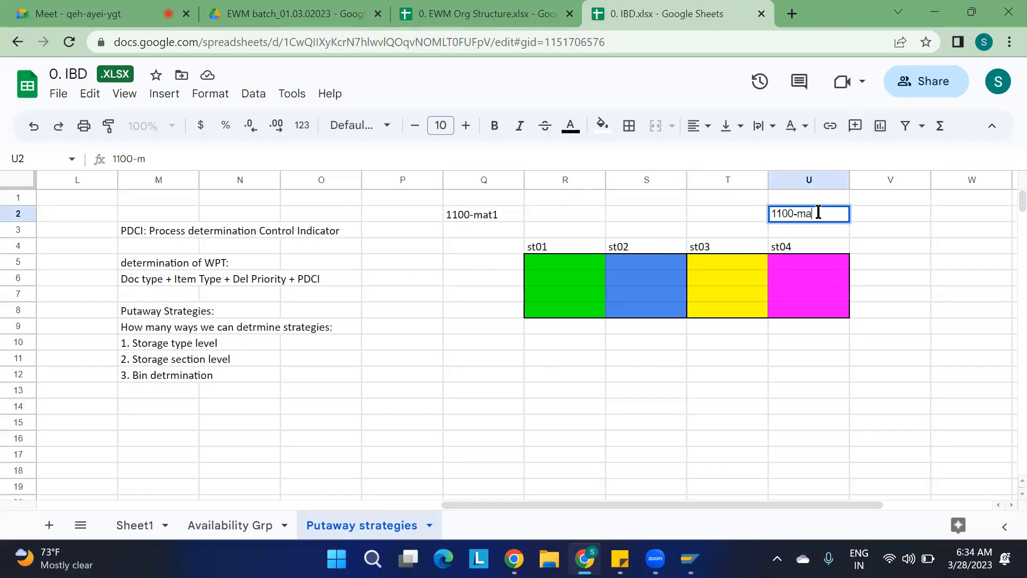
pyautogui.click(838, 341)
pyautogui.moveTo(838, 341); pyautogui.dragTo(794, 268)
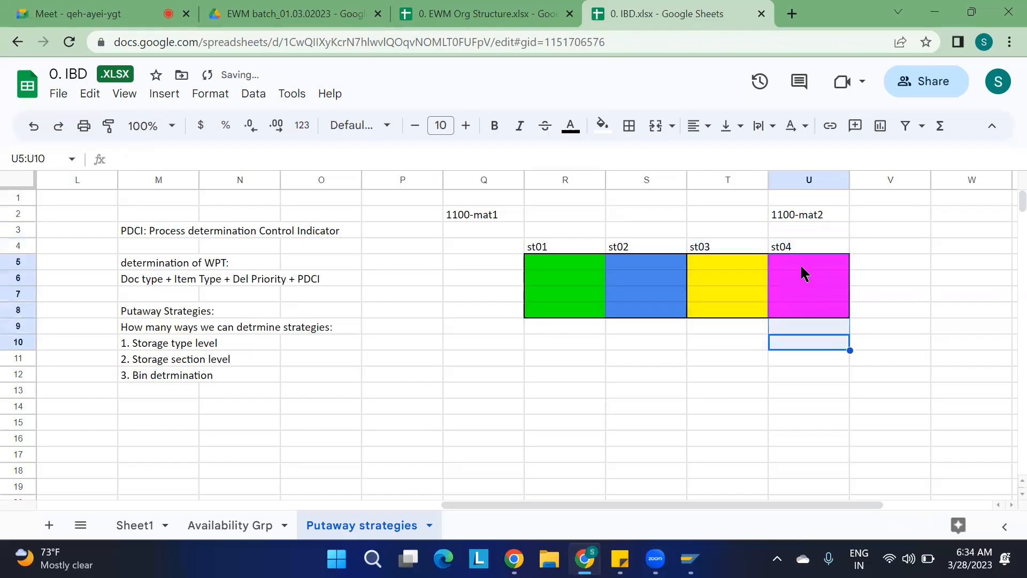
pyautogui.click(794, 265)
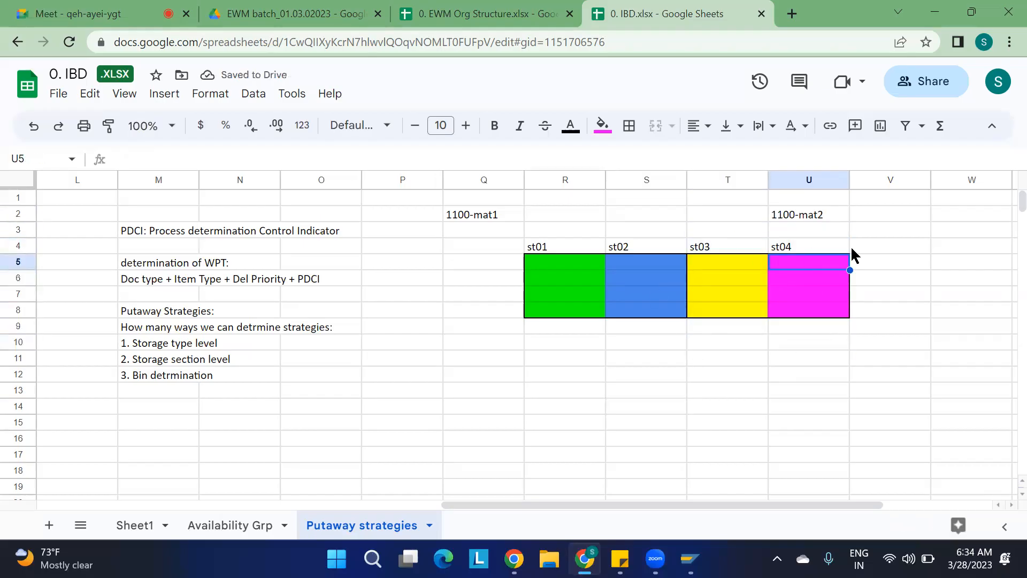
pyautogui.click(904, 266)
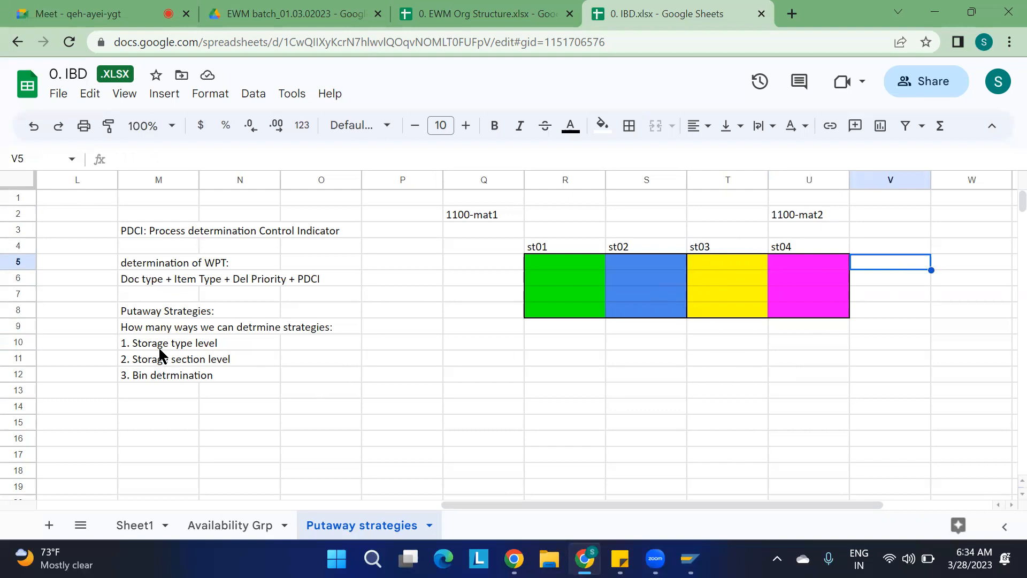
# Review the coloured storage type blocks and the listed putaway strategy levels.
pyautogui.click(548, 267)
pyautogui.moveTo(551, 276); pyautogui.dragTo(558, 275)
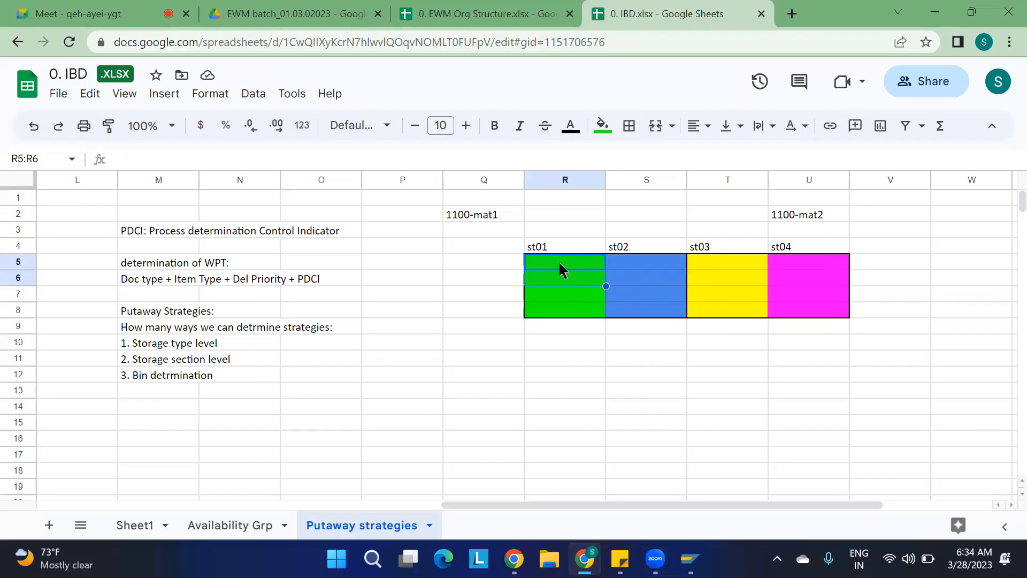
pyautogui.moveTo(489, 345); pyautogui.dragTo(545, 381)
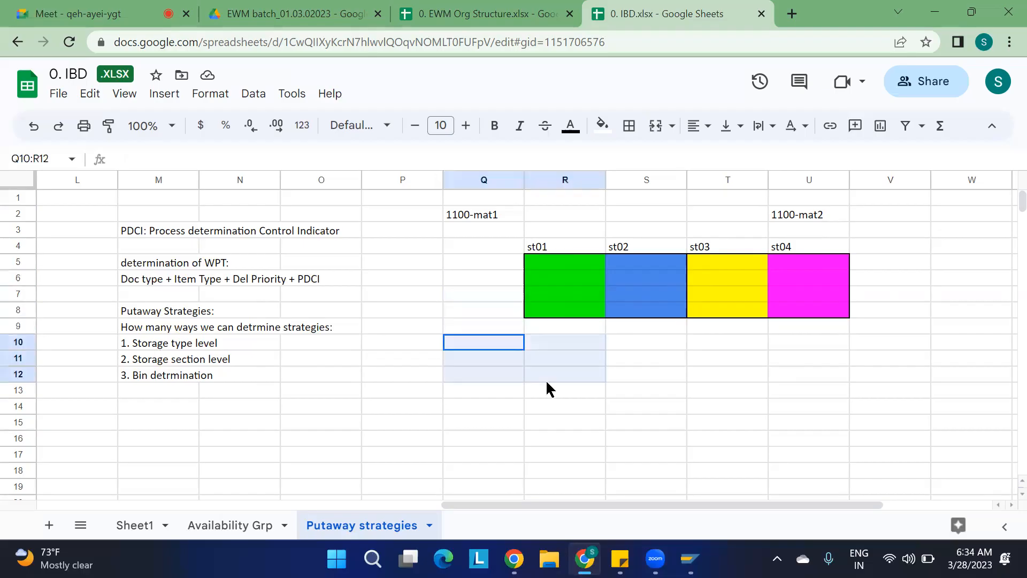
pyautogui.click(546, 380)
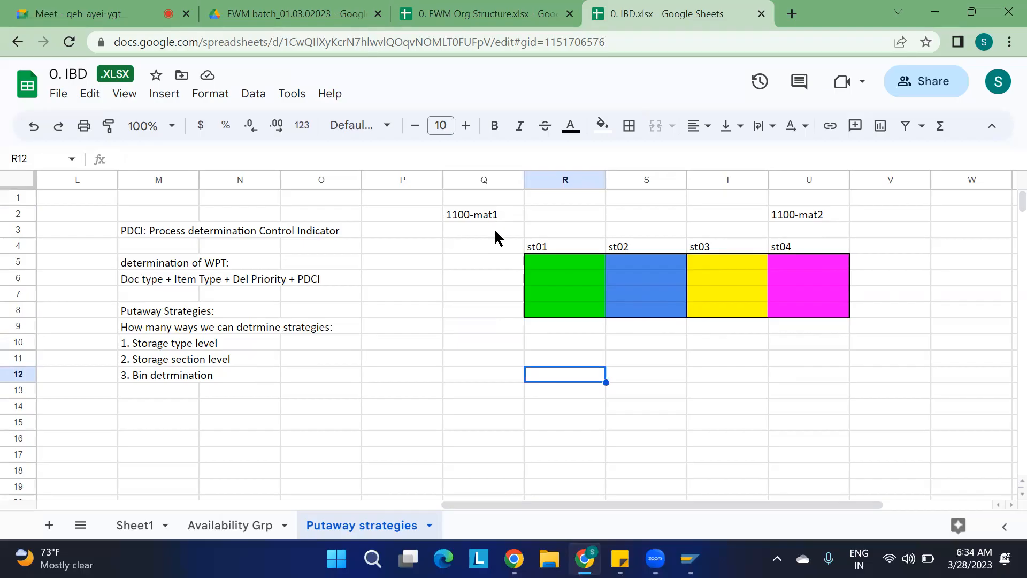
pyautogui.moveTo(550, 272); pyautogui.dragTo(553, 285)
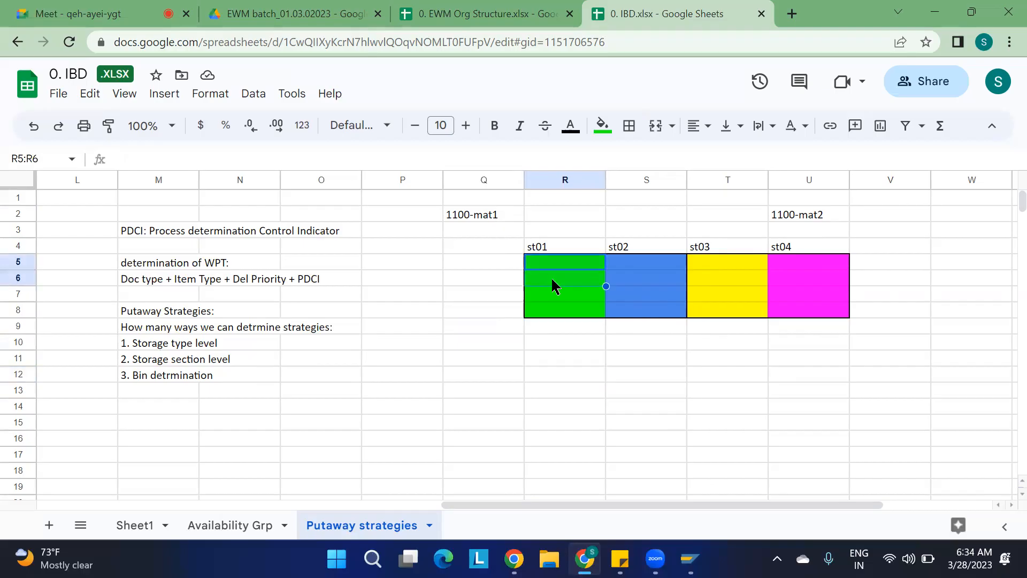
pyautogui.moveTo(643, 262); pyautogui.dragTo(644, 272)
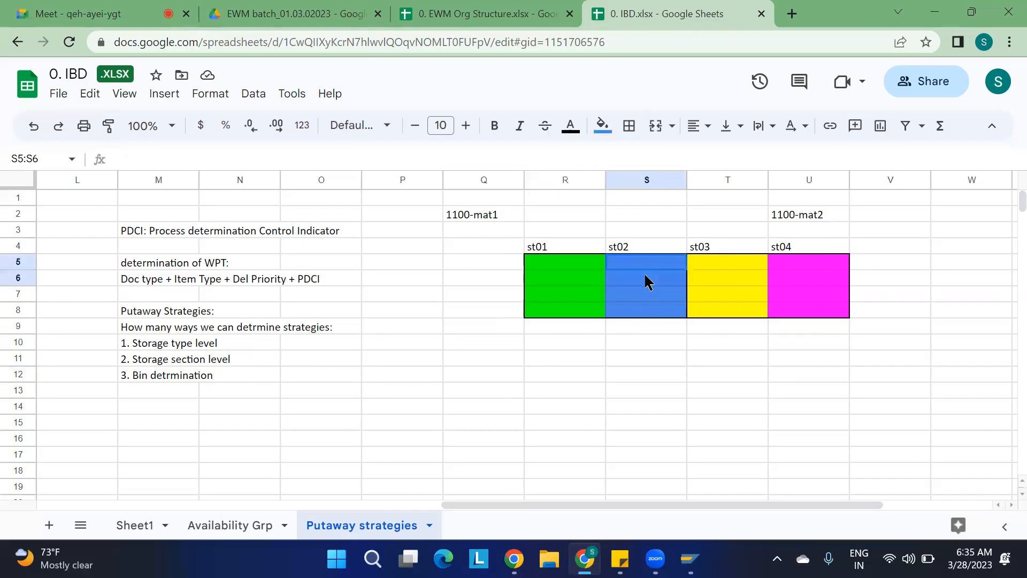
pyautogui.click(490, 278)
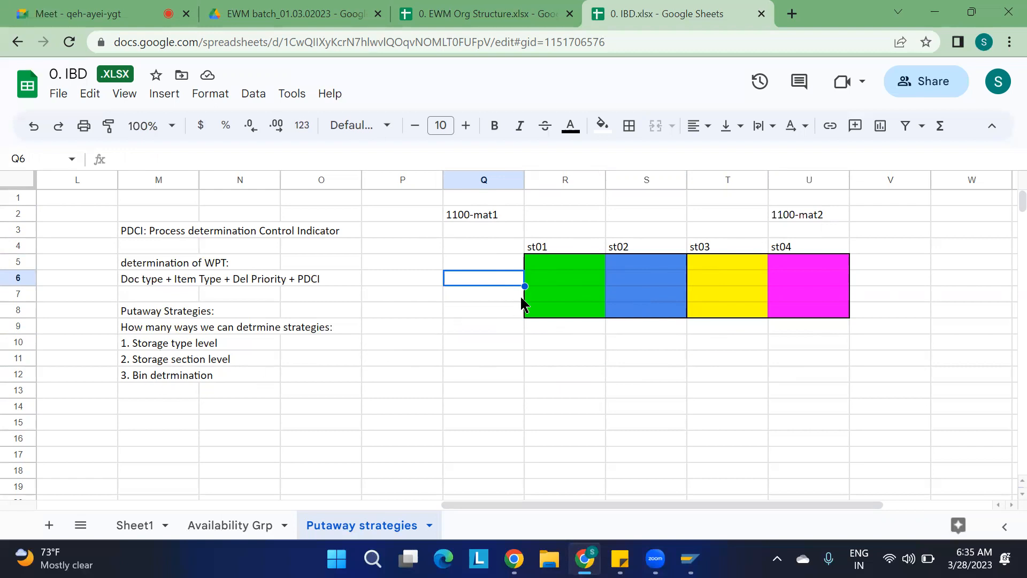
pyautogui.click(557, 265)
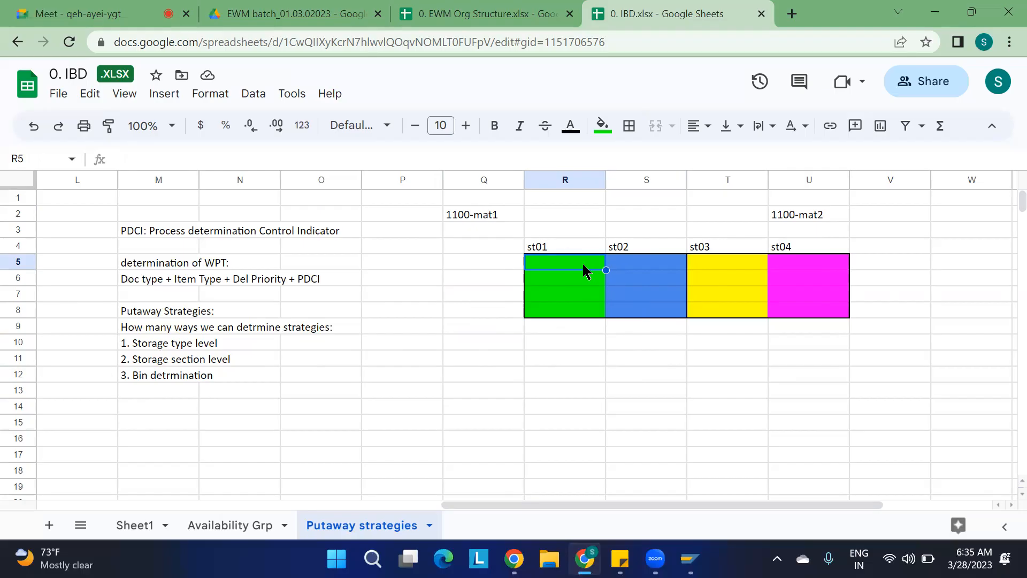
pyautogui.click(373, 360)
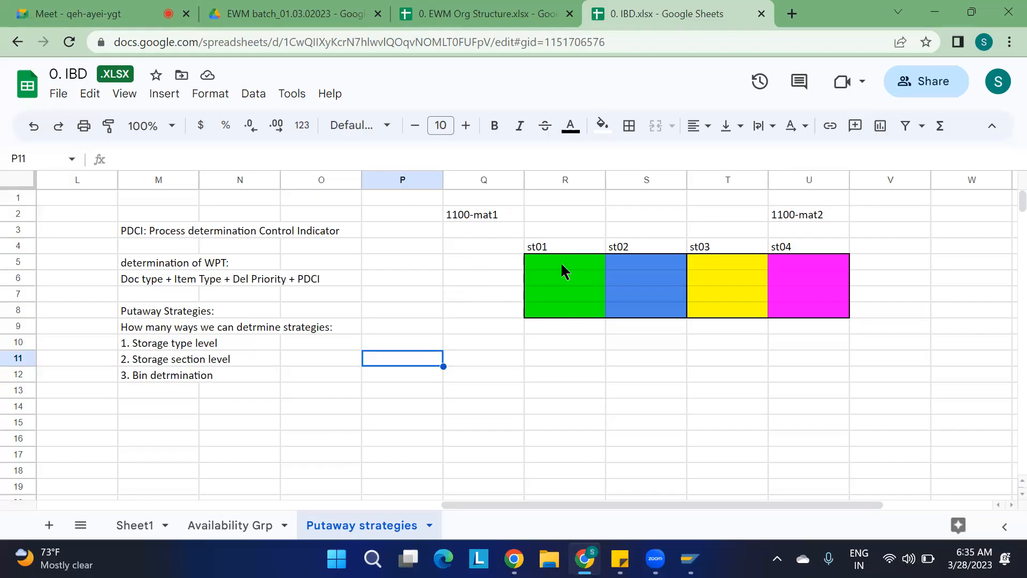
pyautogui.click(168, 344)
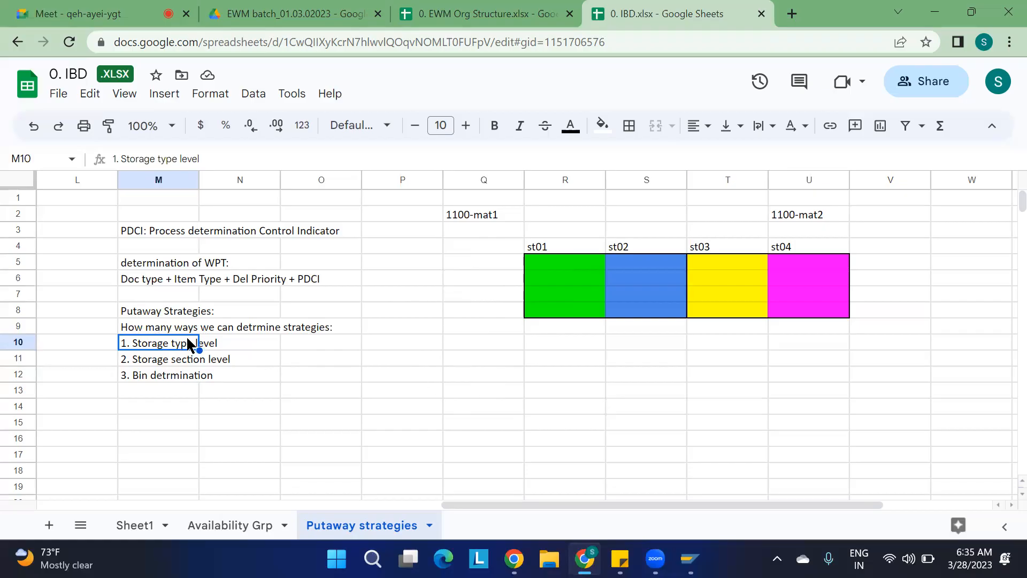
pyautogui.click(176, 364)
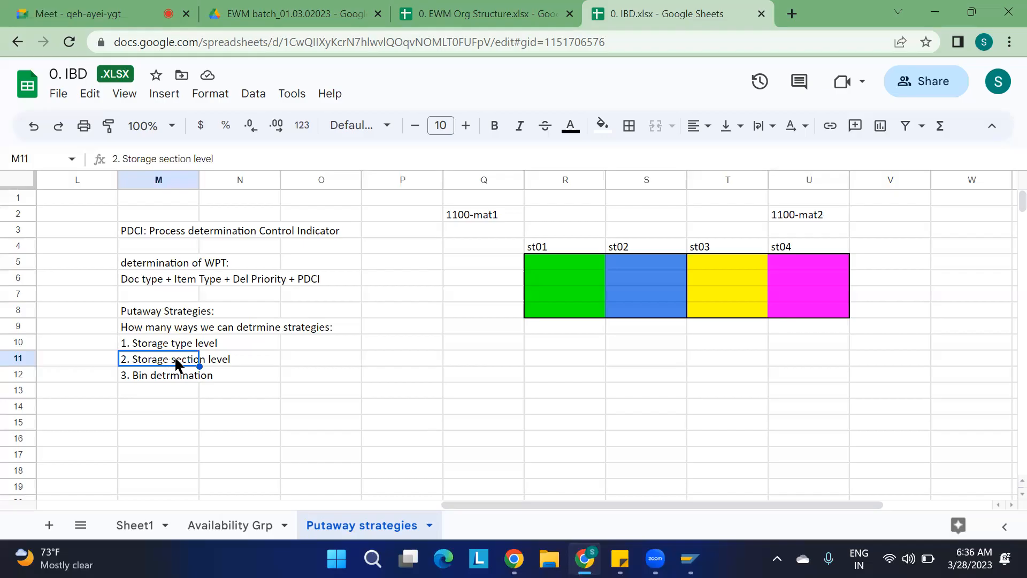
pyautogui.click(176, 377)
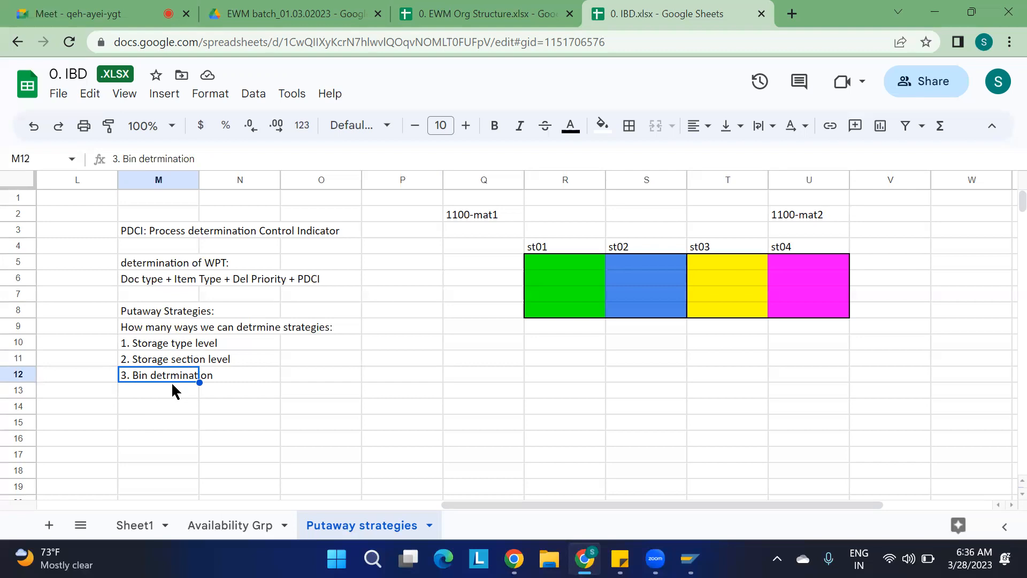
pyautogui.moveTo(183, 421); pyautogui.dragTo(171, 351)
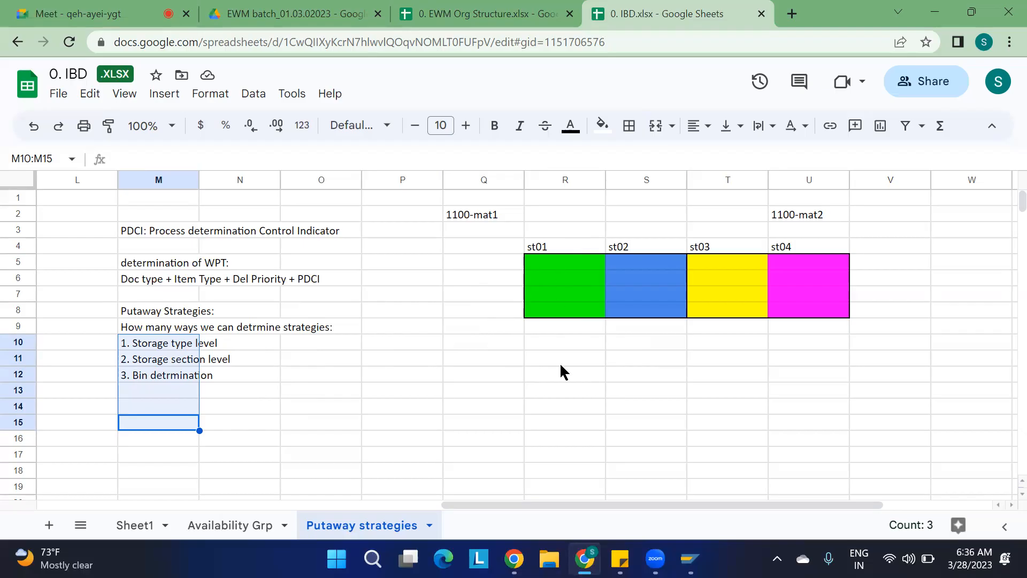
pyautogui.click(179, 347)
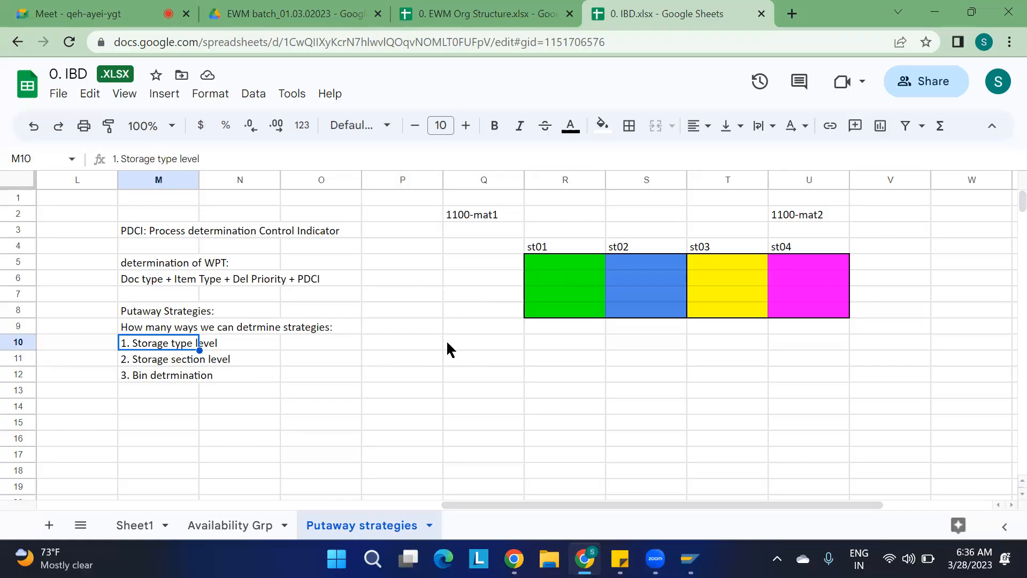
pyautogui.click(470, 374)
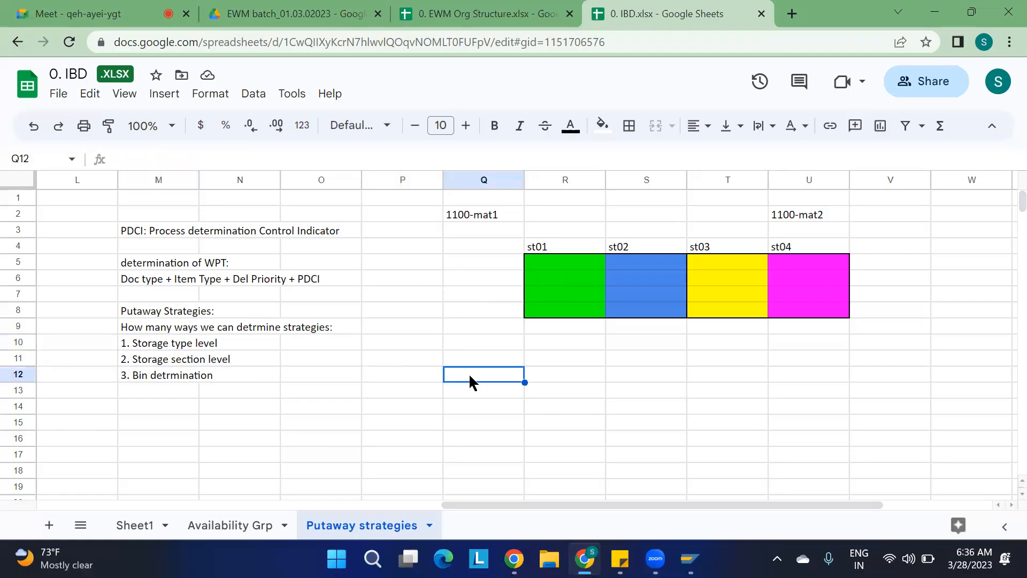
# Enter bin types bt01 and bt02 in cells Q12 and Q13.
pyautogui.write('bt01')
pyautogui.press('Return')
pyautogui.write('bu')
pyautogui.press('BackSpace')
pyautogui.write('t02')
pyautogui.click(449, 422)
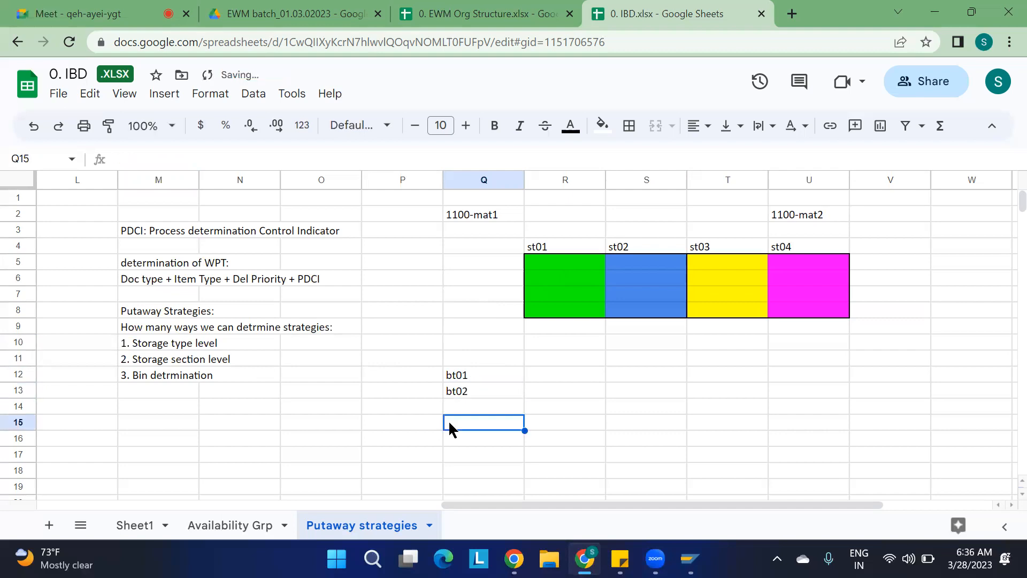
# Enter weights 10kg and 50kg next to the bin types in cells R12 and R13.
pyautogui.click(546, 373)
pyautogui.write('10kg')
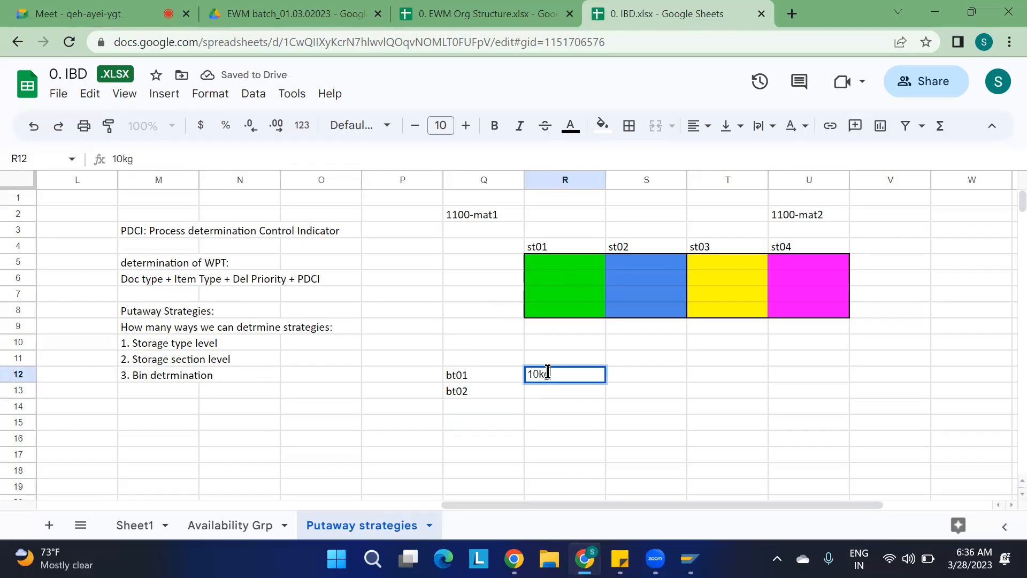
pyautogui.press('Return')
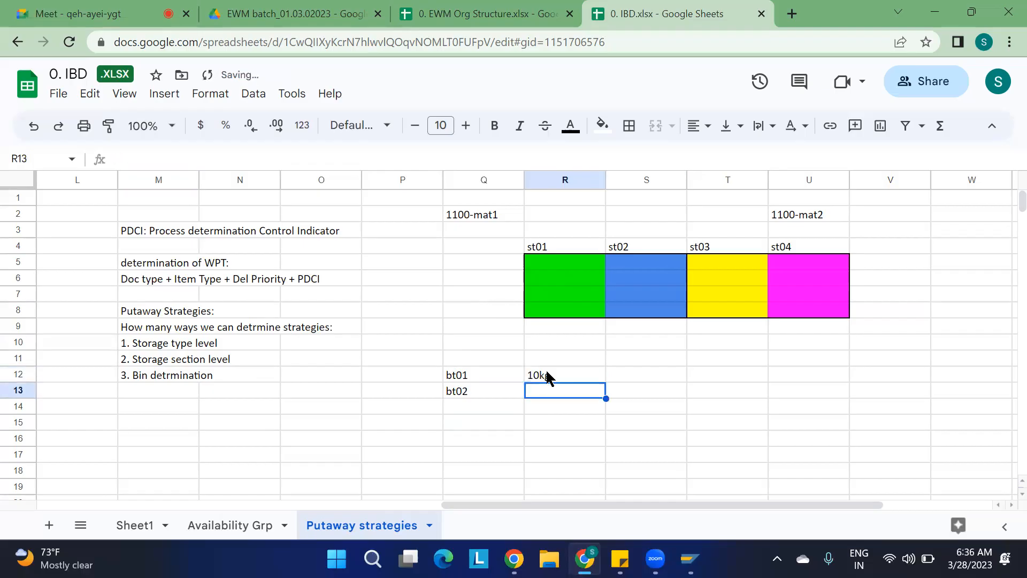
pyautogui.write('50kg')
pyautogui.click(409, 459)
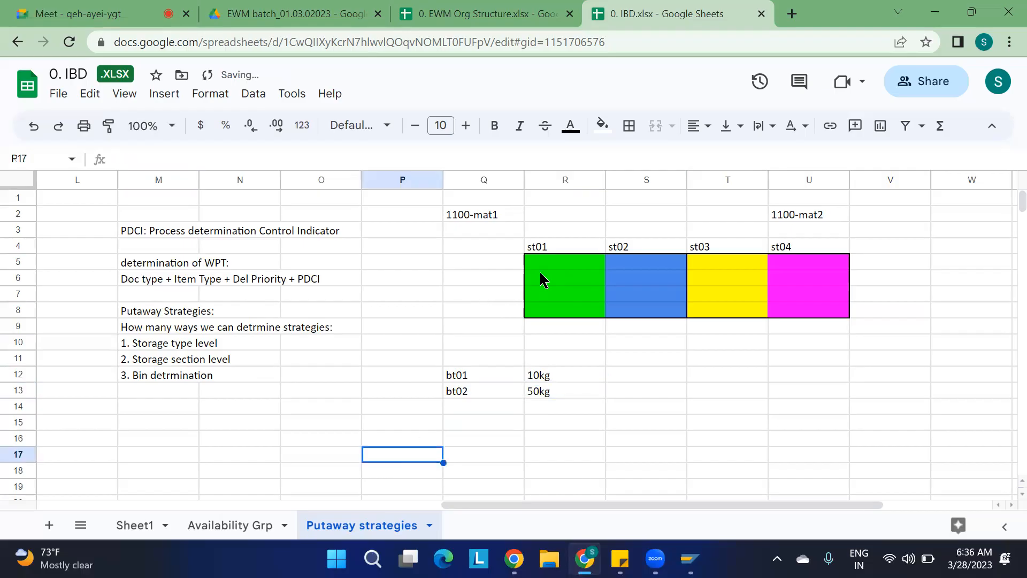
pyautogui.click(475, 216)
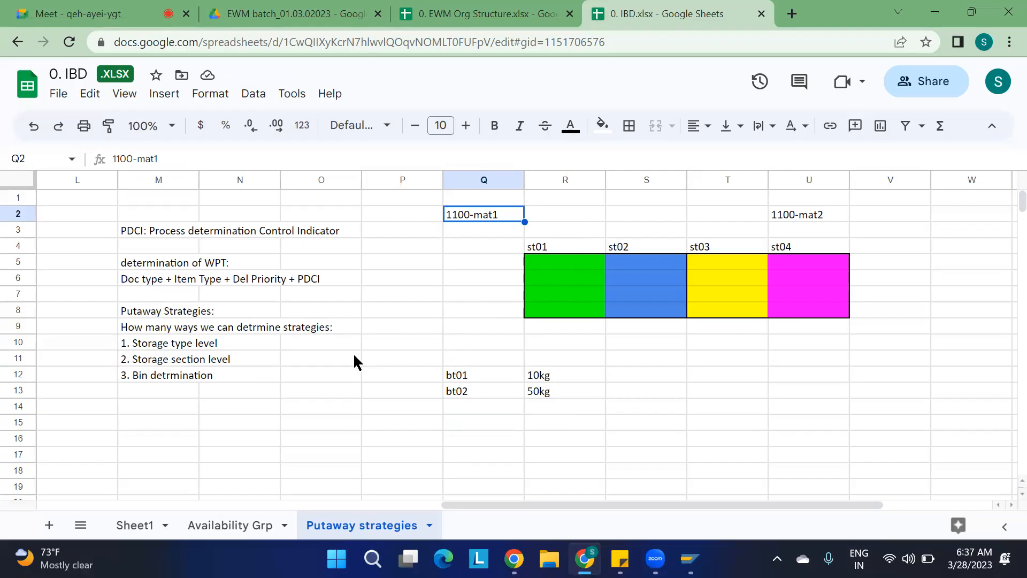
pyautogui.click(158, 348)
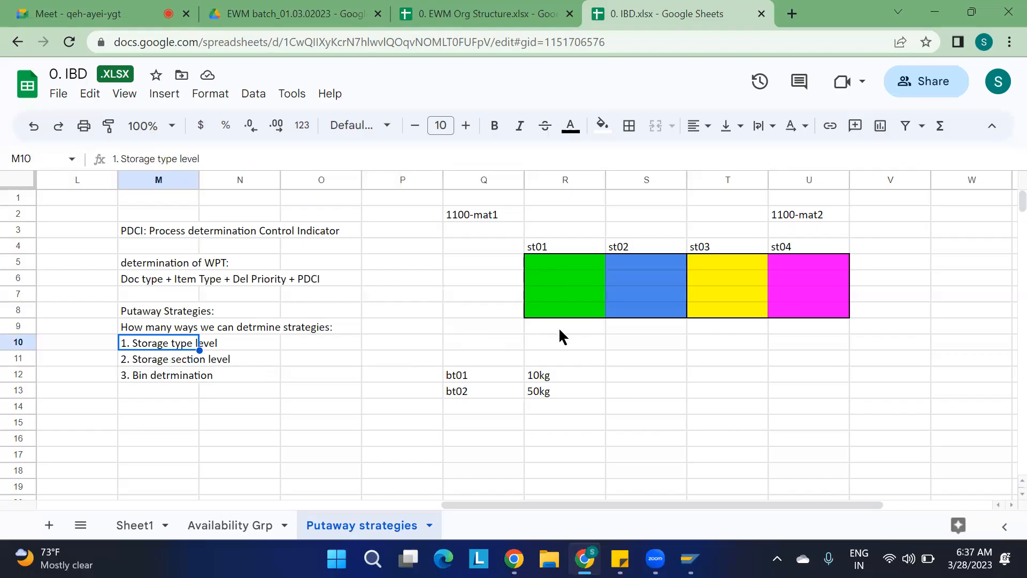
pyautogui.click(450, 381)
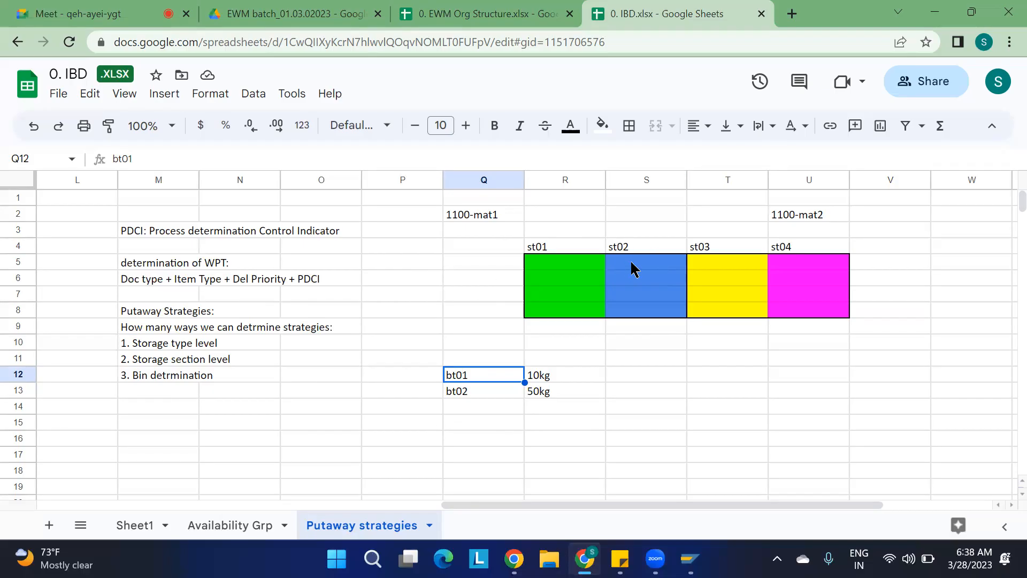
pyautogui.click(557, 260)
pyautogui.moveTo(603, 286); pyautogui.dragTo(685, 314)
# Change the fill colour of the st02 block S5:S8 to cyan.
pyautogui.click(690, 376)
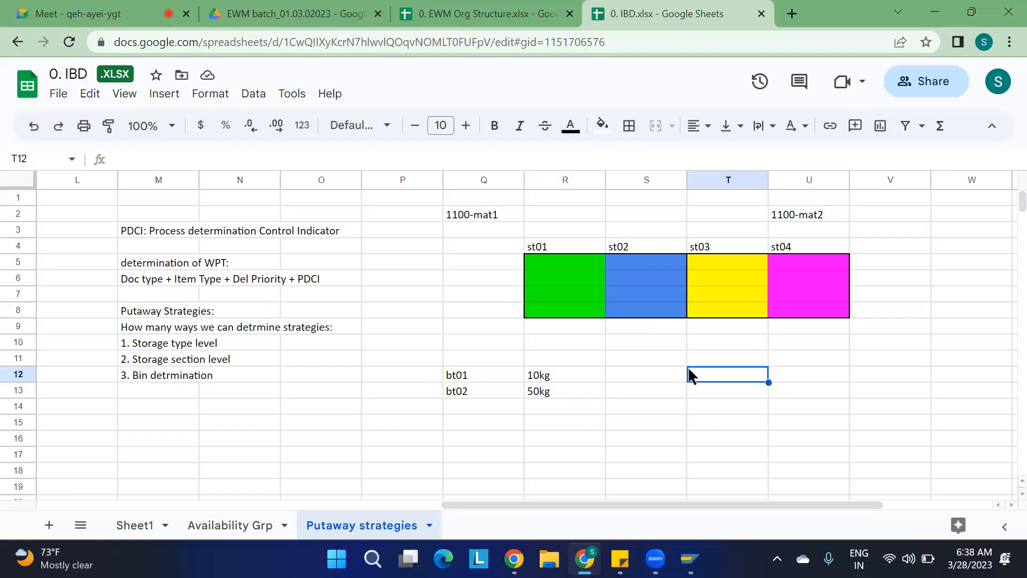
pyautogui.moveTo(648, 261); pyautogui.dragTo(648, 316)
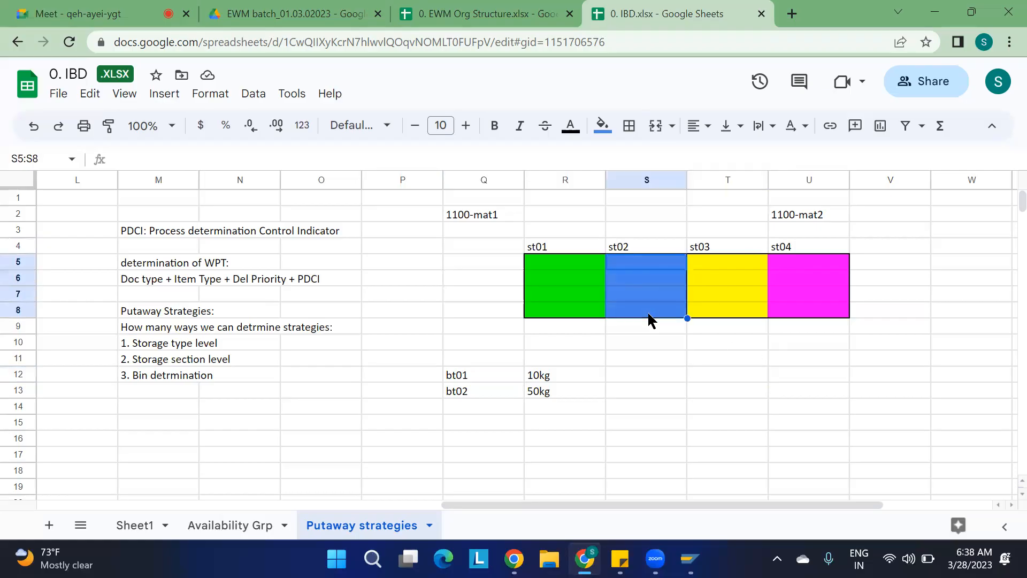
pyautogui.click(602, 125)
pyautogui.click(693, 197)
pyautogui.moveTo(702, 395); pyautogui.dragTo(707, 426)
pyautogui.click(707, 426)
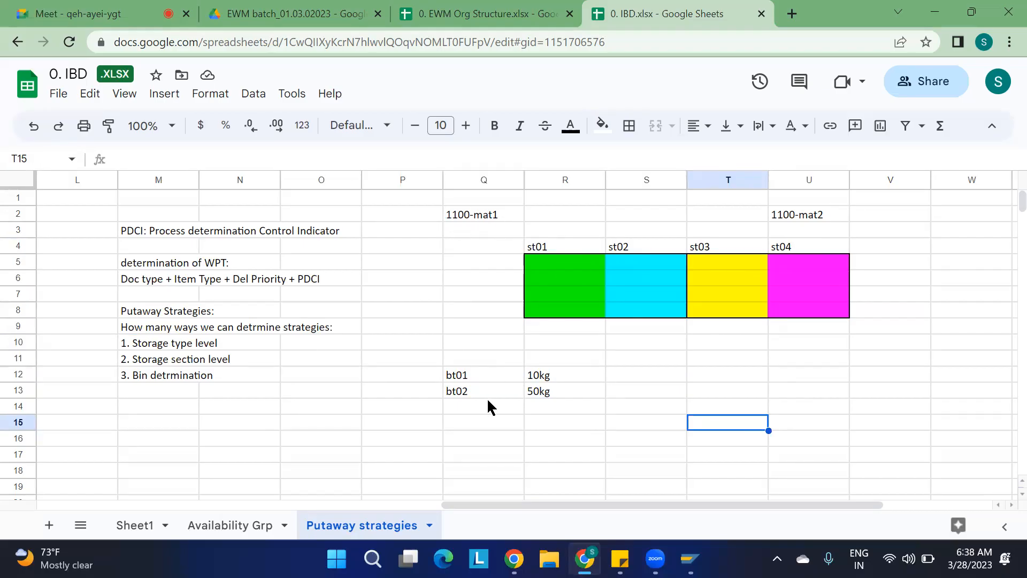
# Switch to the SAP window, leave the process type determination table and collapse the Warehouse Task node.
pyautogui.moveTo(690, 557)
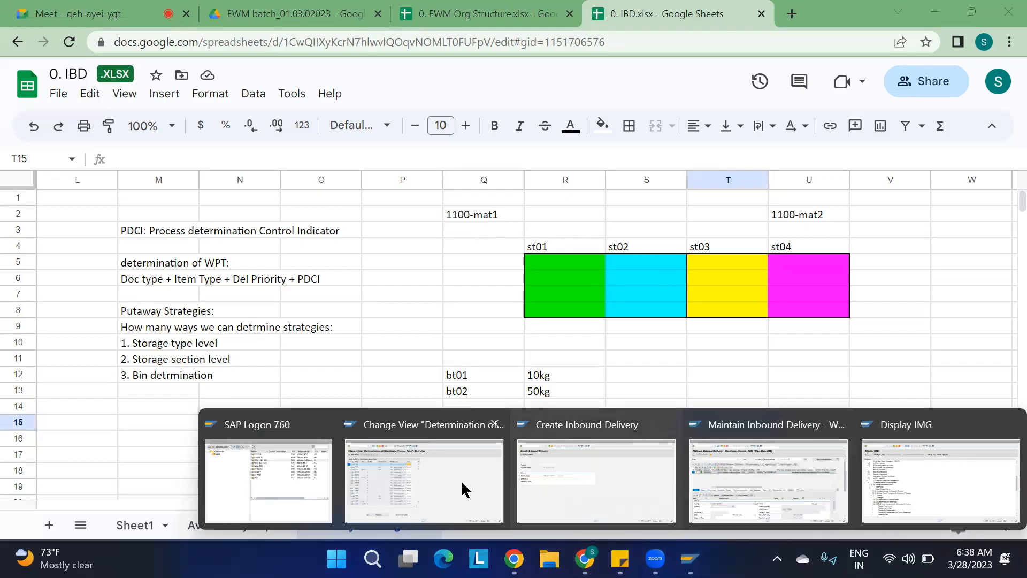
pyautogui.click(434, 483)
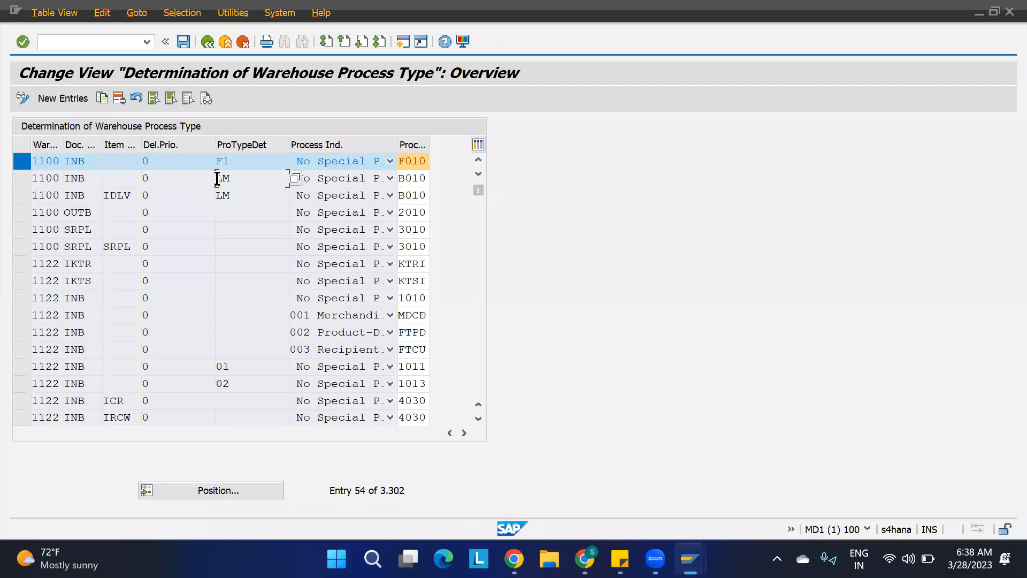
pyautogui.press('F3')
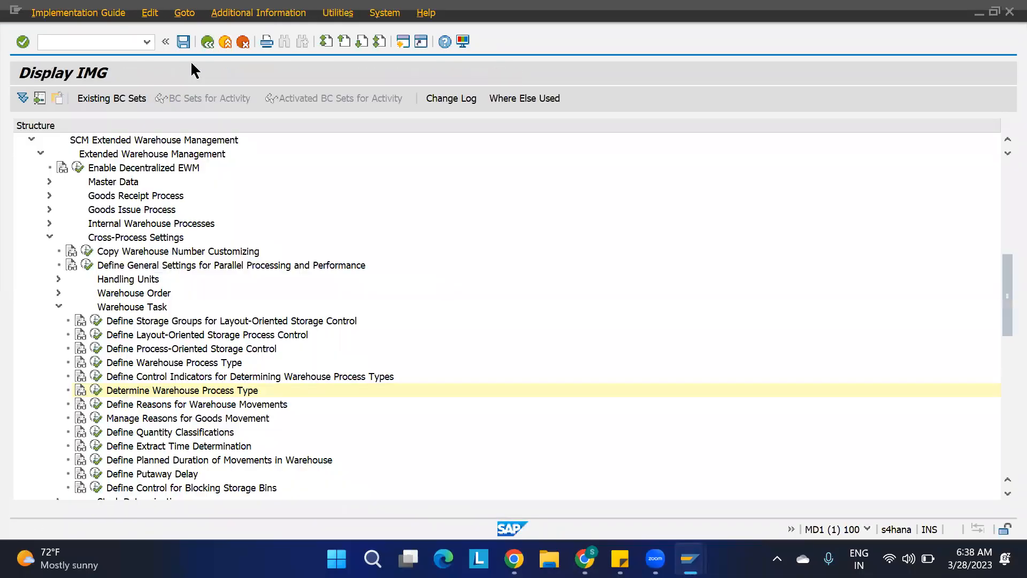
pyautogui.click(56, 303)
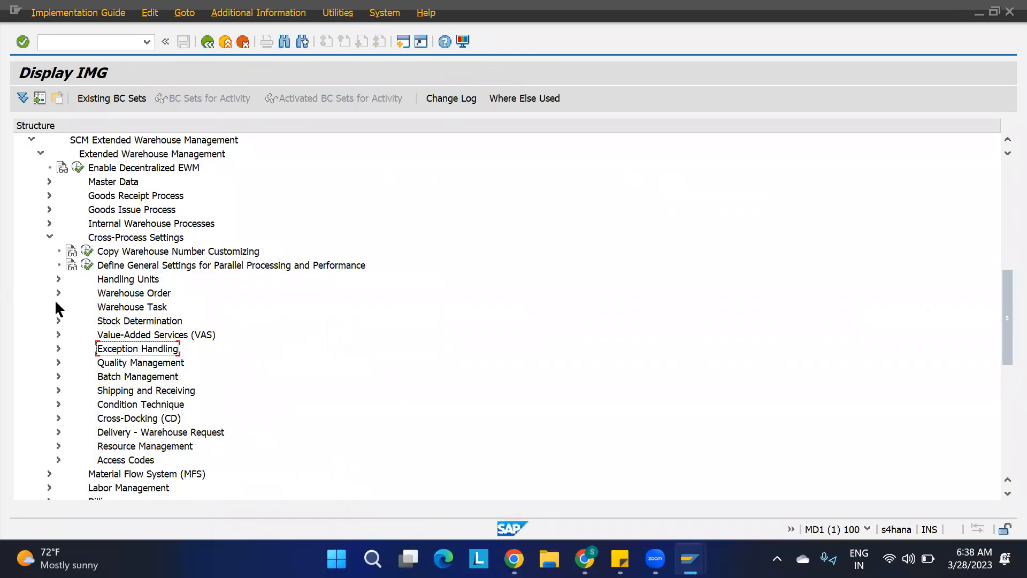
# Open Define Warehouse Process Type under Cross-Process Settings, Warehouse Task in the IMG.
pyautogui.click(48, 236)
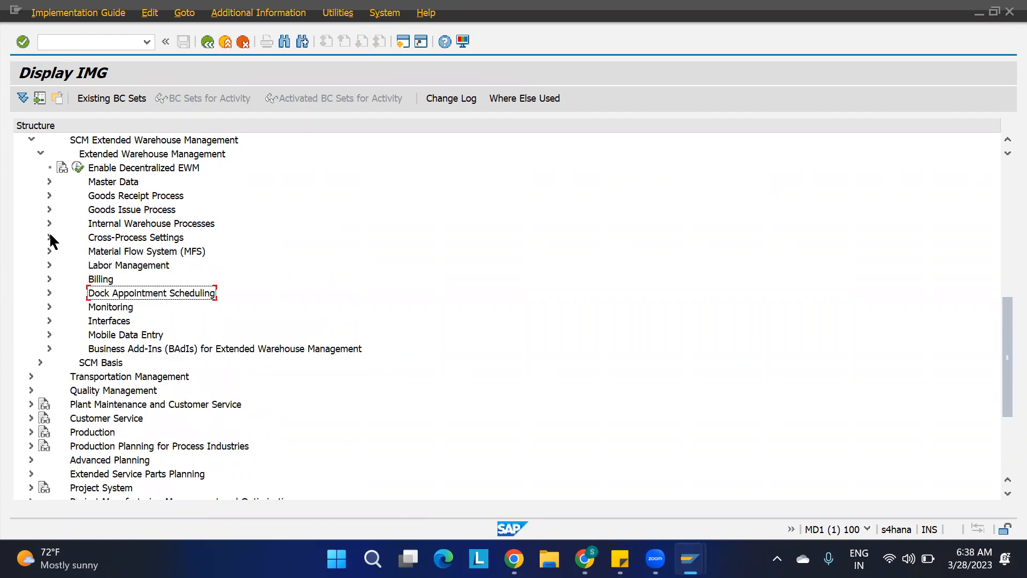
pyautogui.click(50, 236)
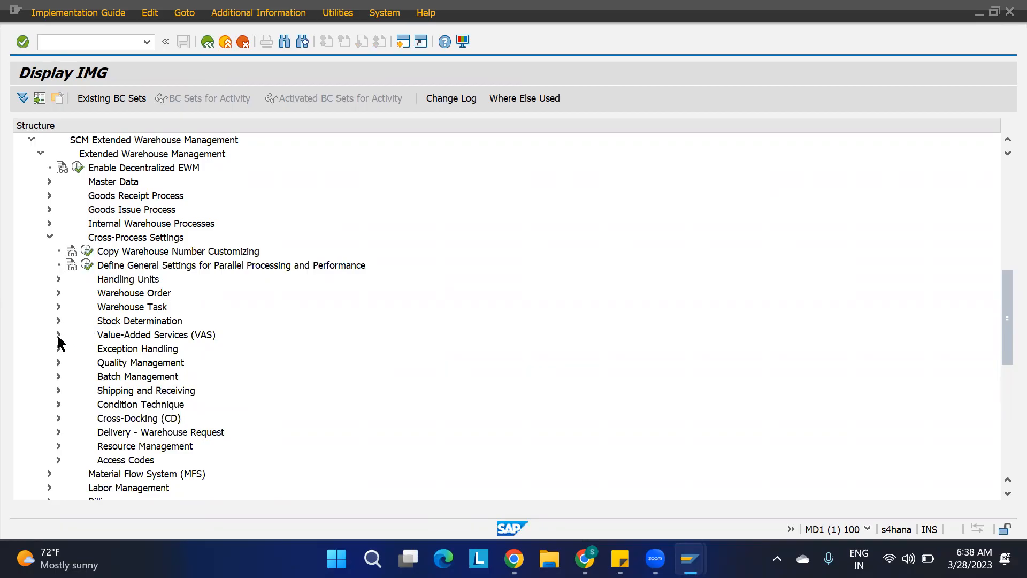
pyautogui.click(56, 306)
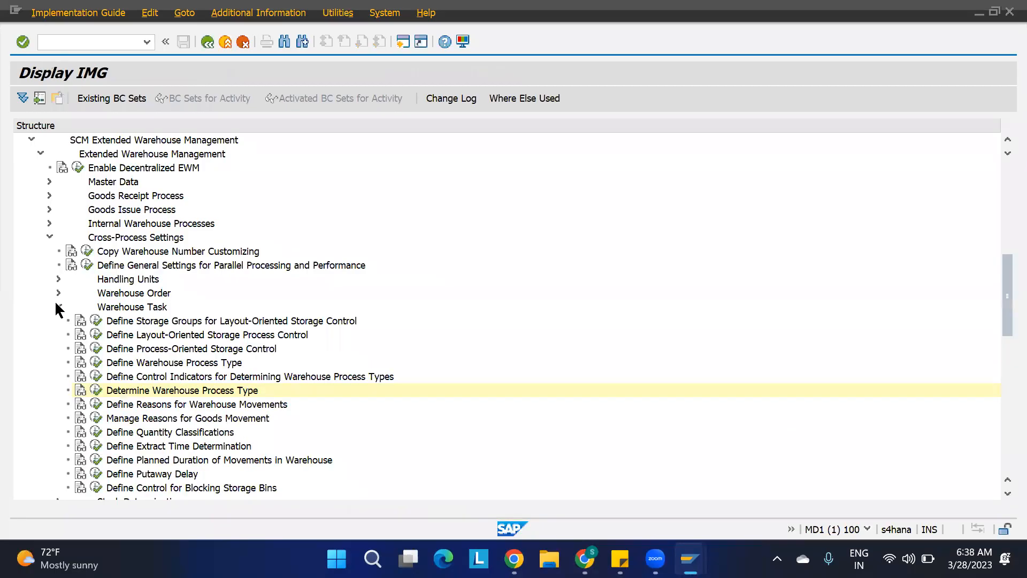
pyautogui.click(95, 363)
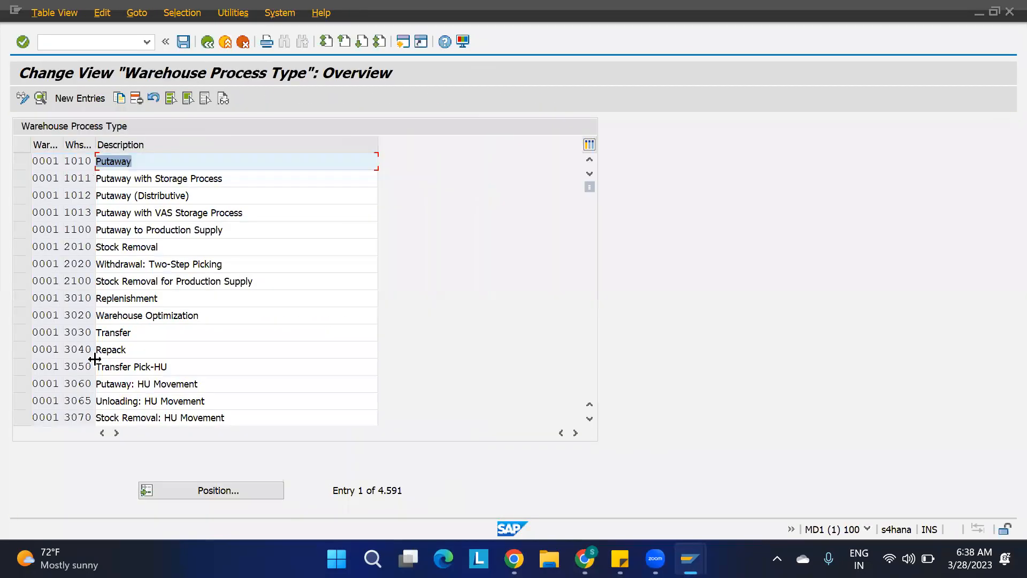
# Go back and open Determine Warehouse Process Type, positioning the list at warehouse 1100.
pyautogui.click(207, 42)
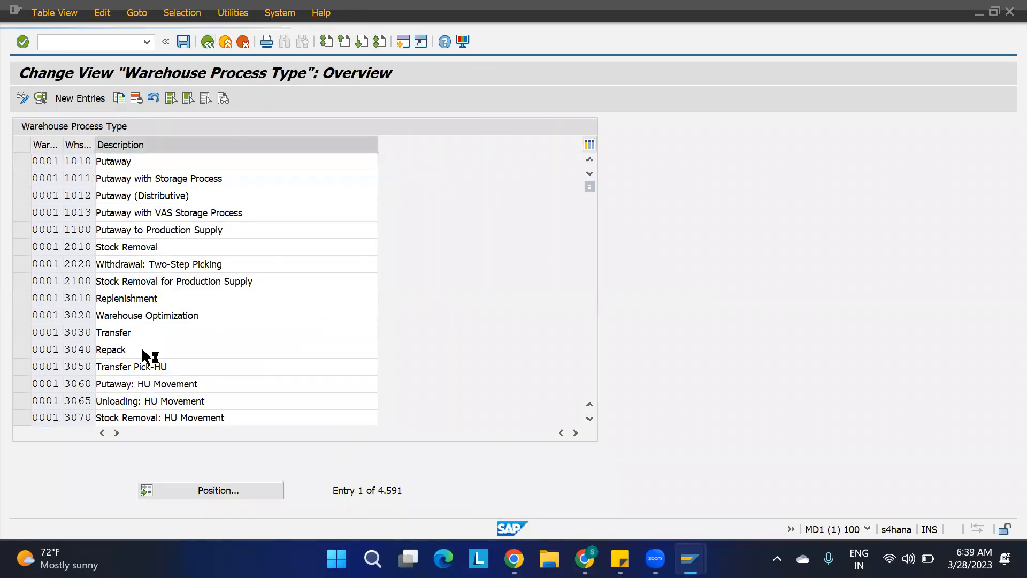
pyautogui.click(97, 391)
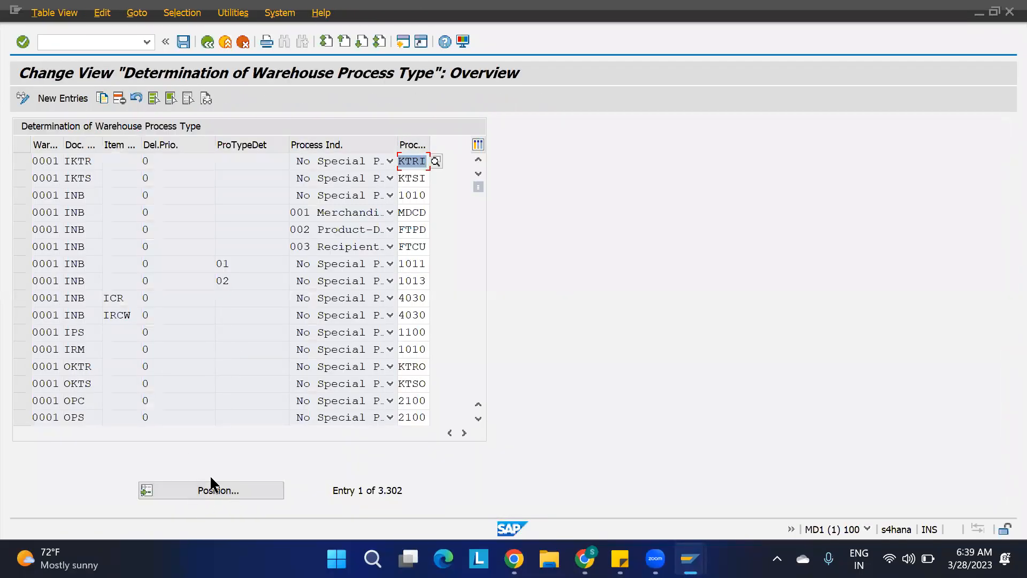
pyautogui.click(206, 484)
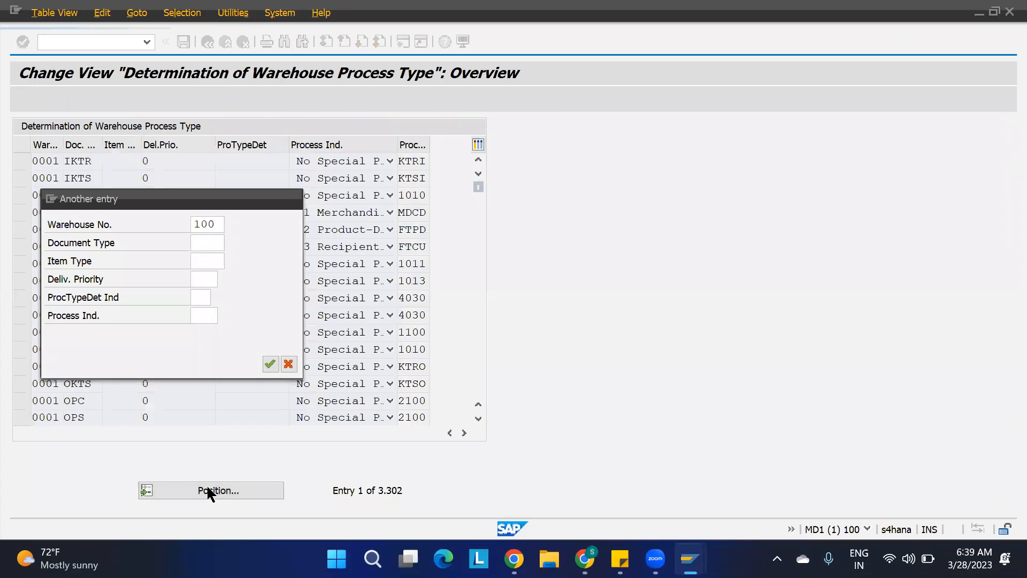
pyautogui.press('Return')
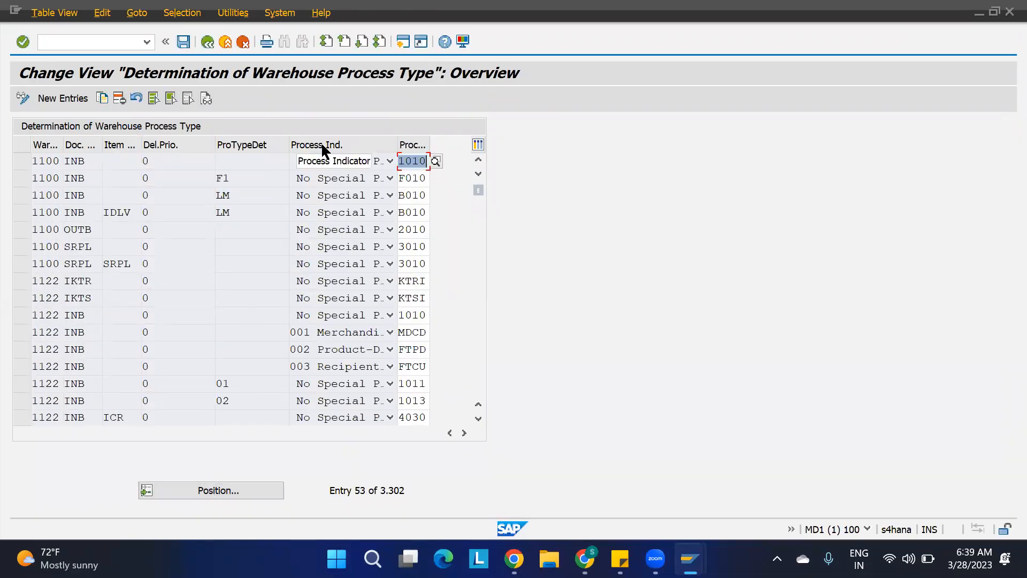
# Review the process indicator options for the warehouse 1100 inbound determination entries.
pyautogui.click(339, 160)
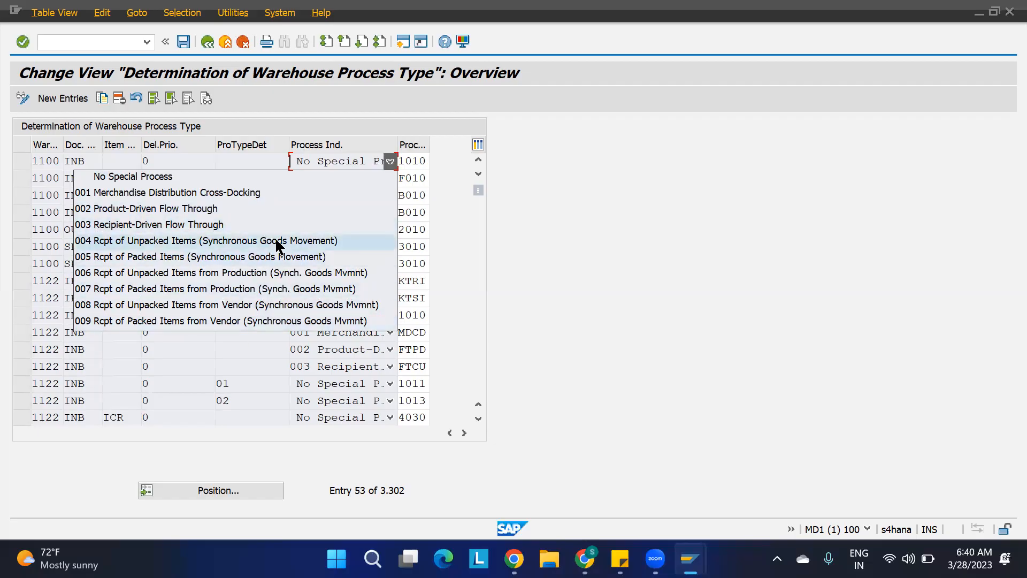
pyautogui.click(565, 245)
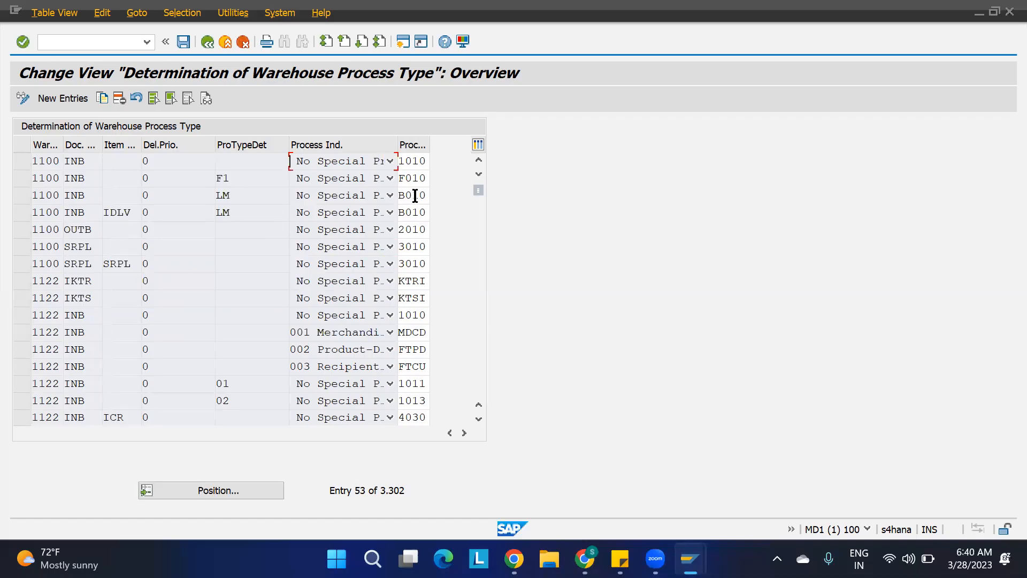
pyautogui.click(388, 162)
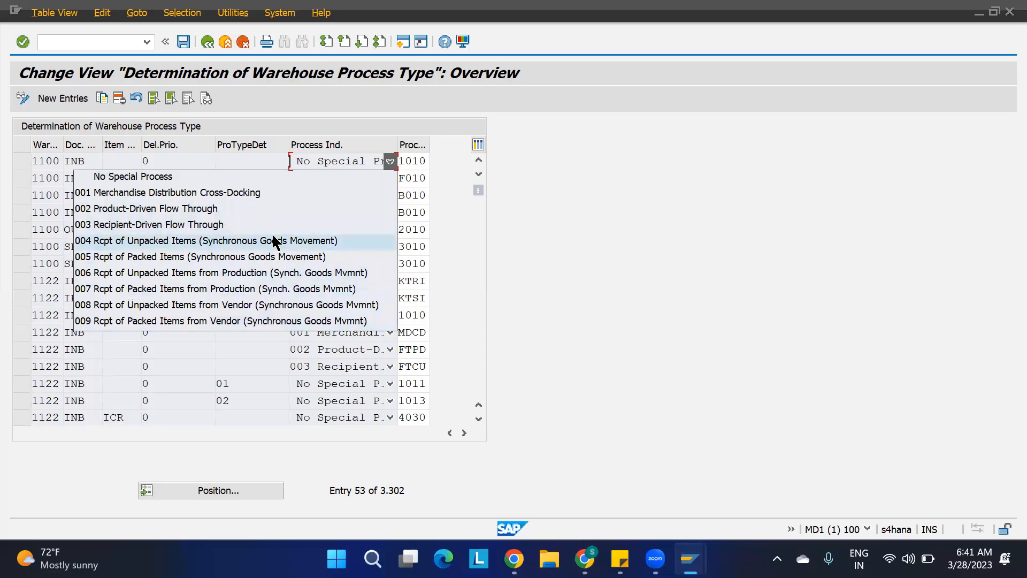
pyautogui.click(553, 219)
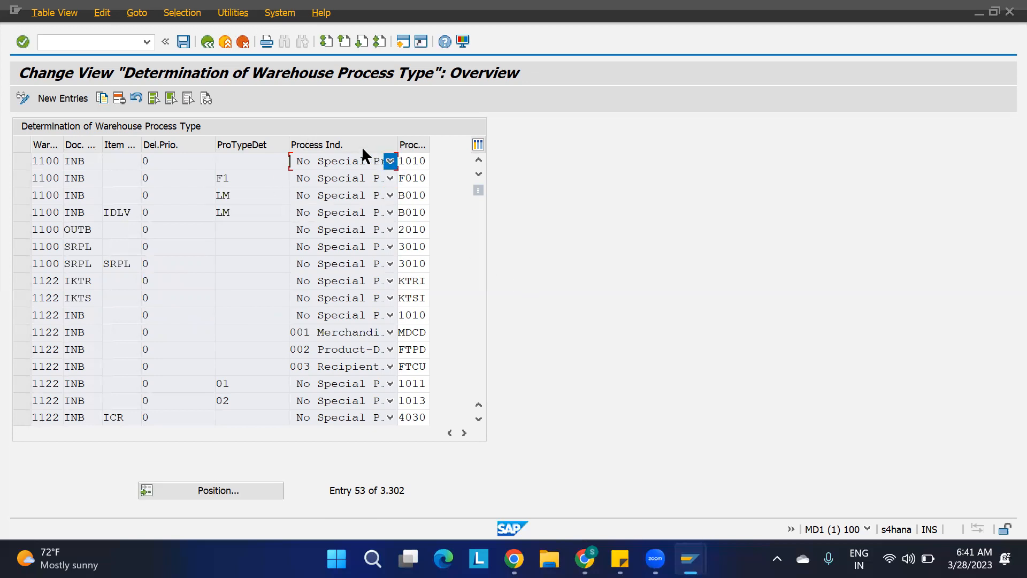
pyautogui.click(364, 164)
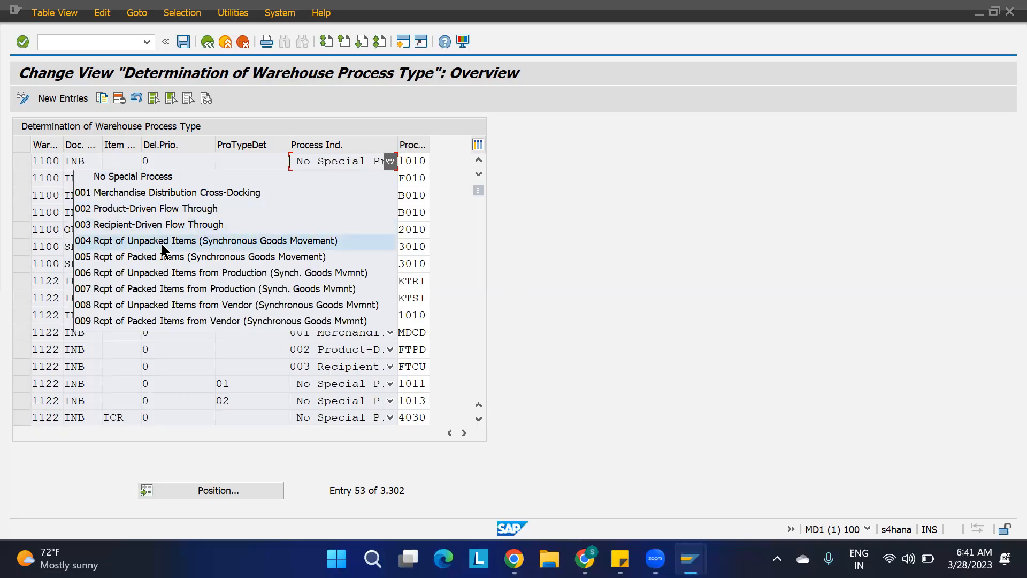
pyautogui.click(264, 239)
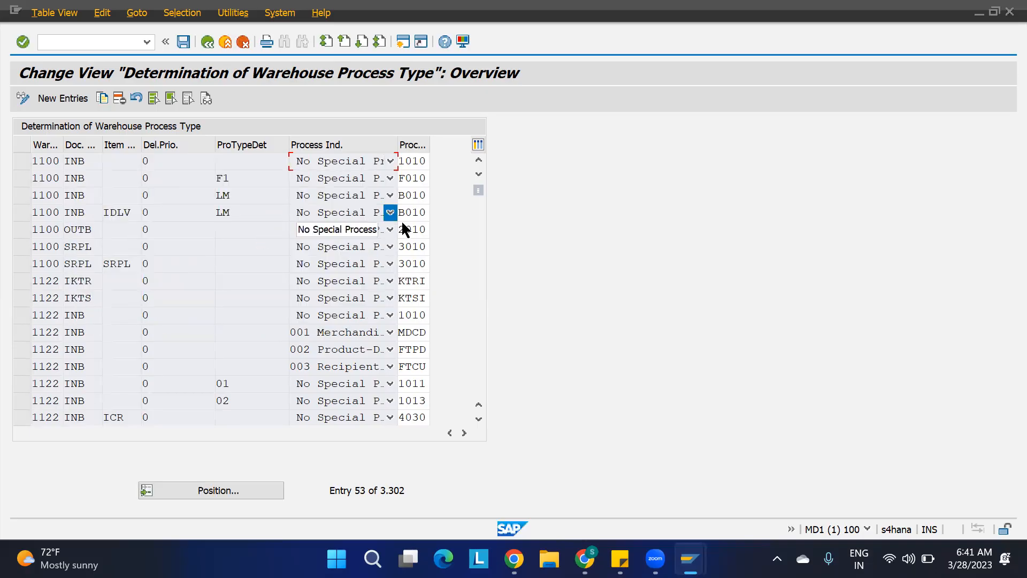
pyautogui.click(362, 207)
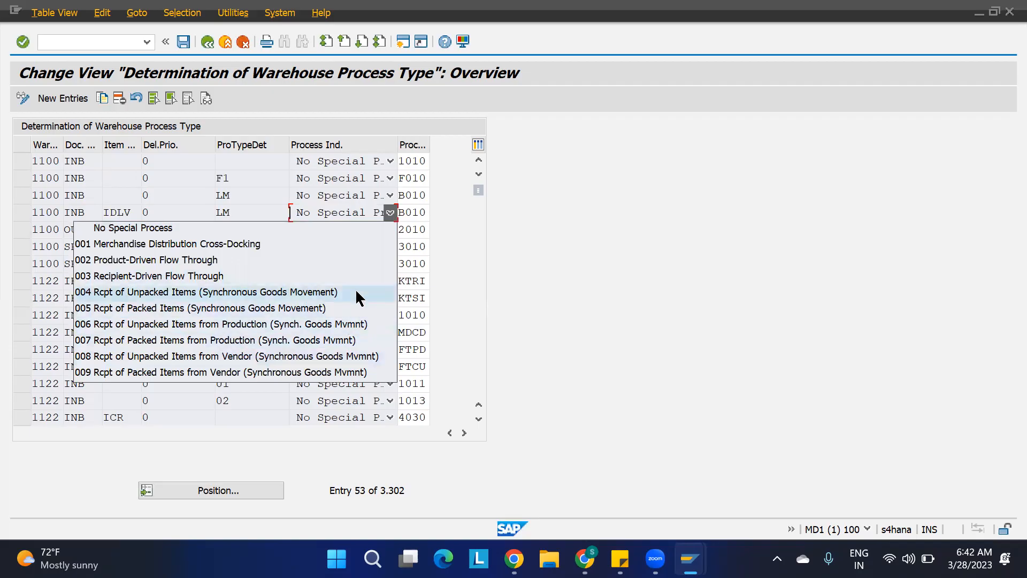
pyautogui.click(521, 297)
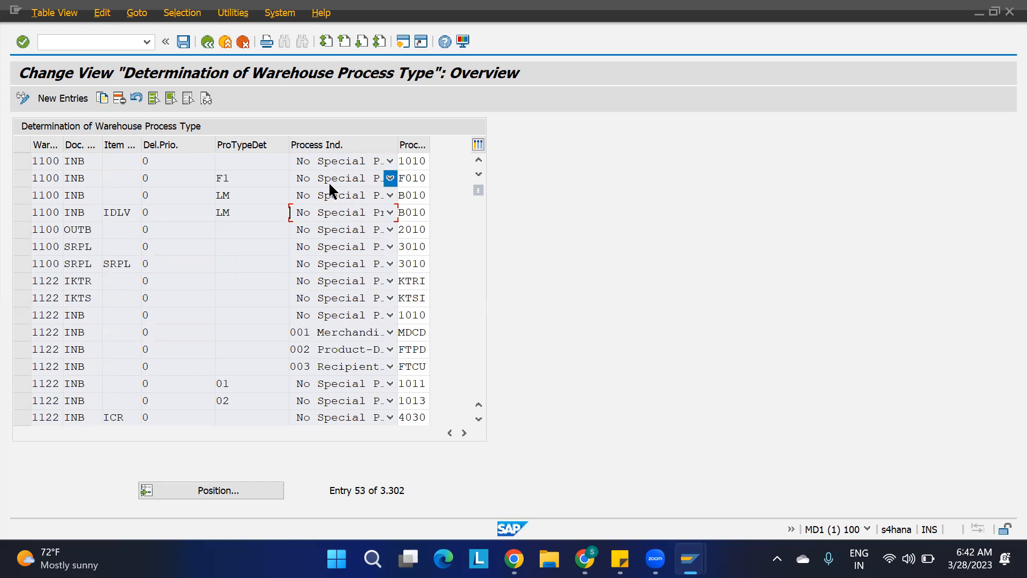
# Leave the table, open Define Storage Type under Master Data and position the list at warehouse 1100.
pyautogui.press('F3')
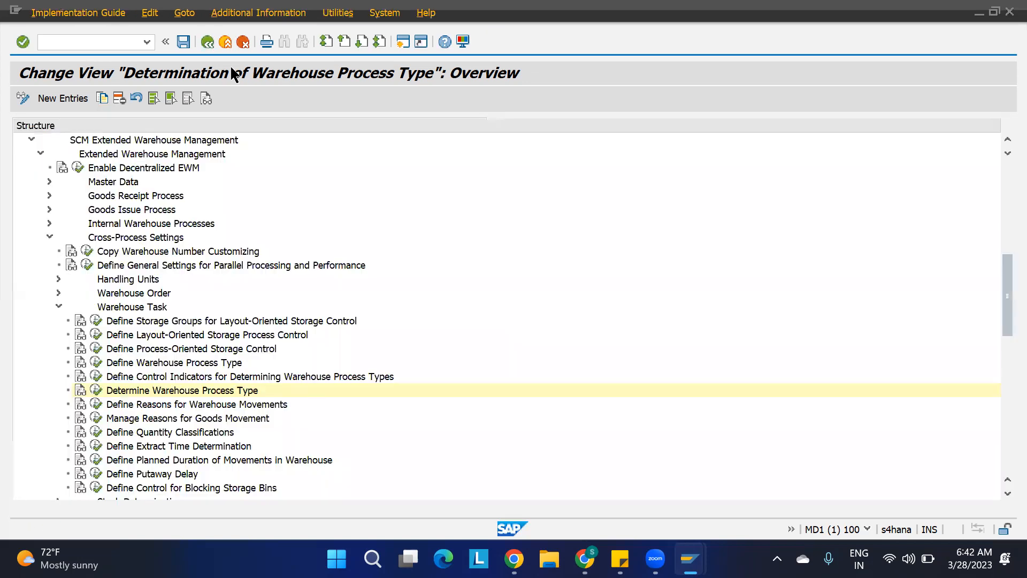
pyautogui.click(59, 306)
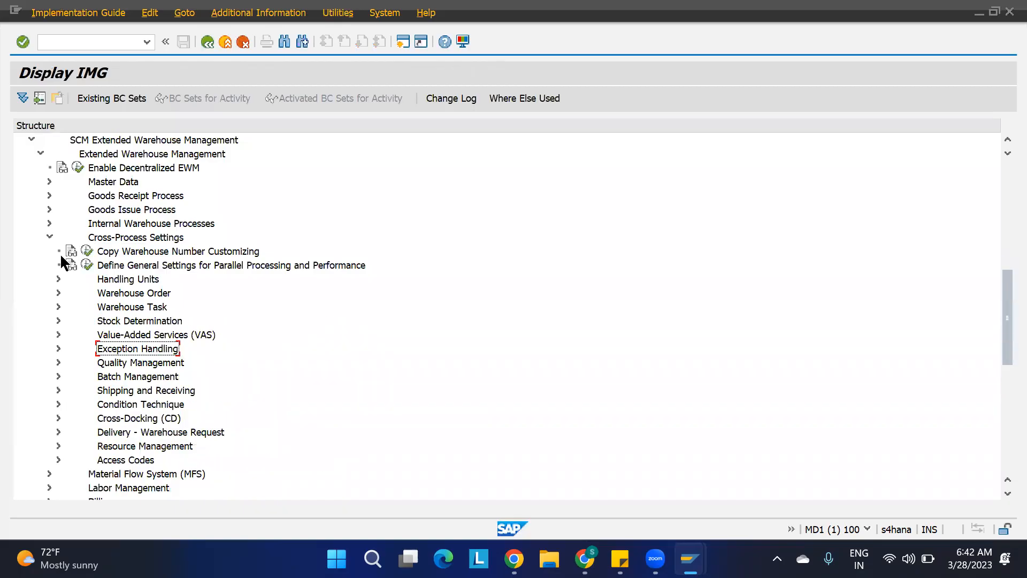
pyautogui.click(48, 236)
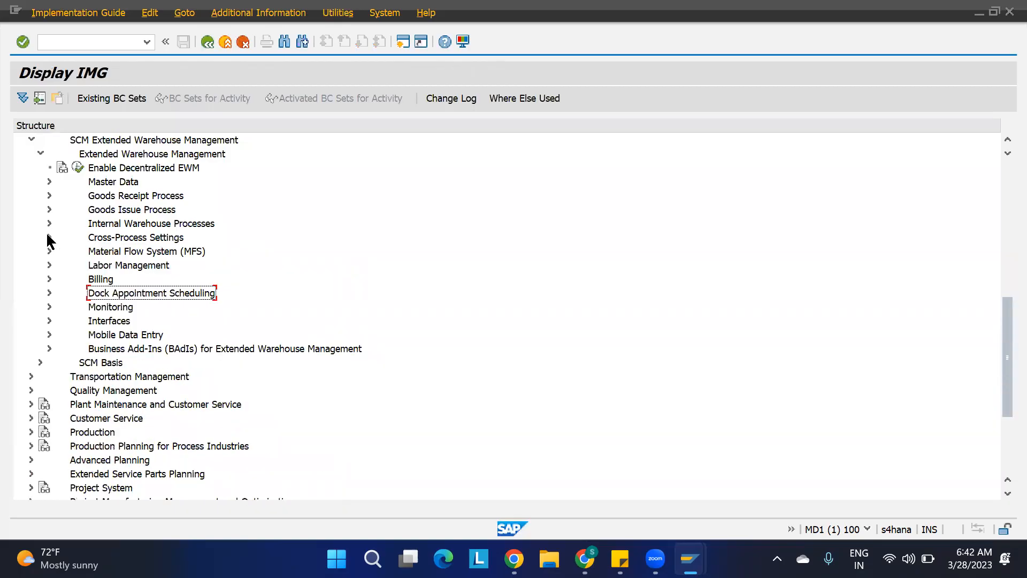
pyautogui.click(50, 181)
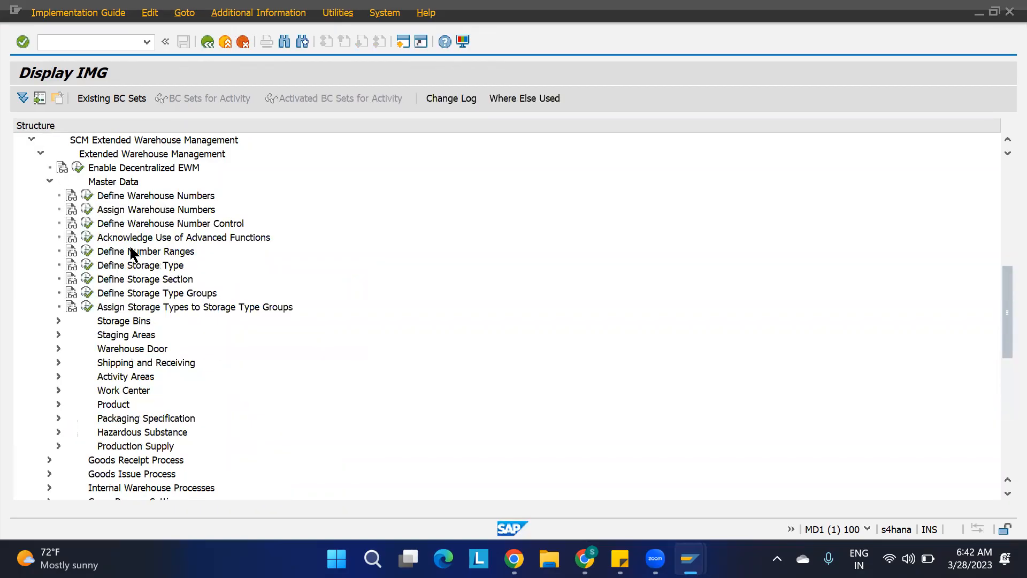
pyautogui.click(86, 266)
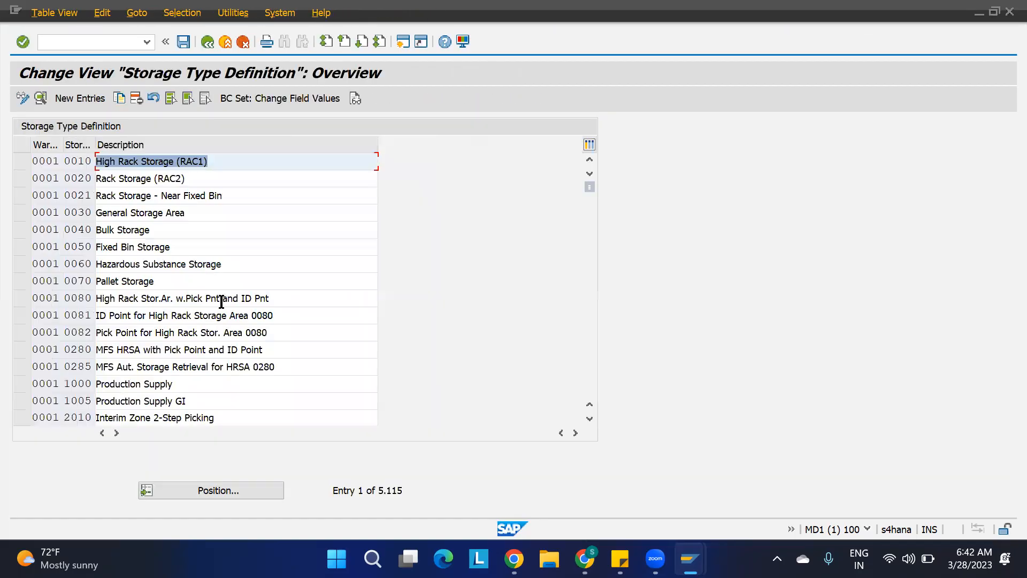
pyautogui.click(199, 491)
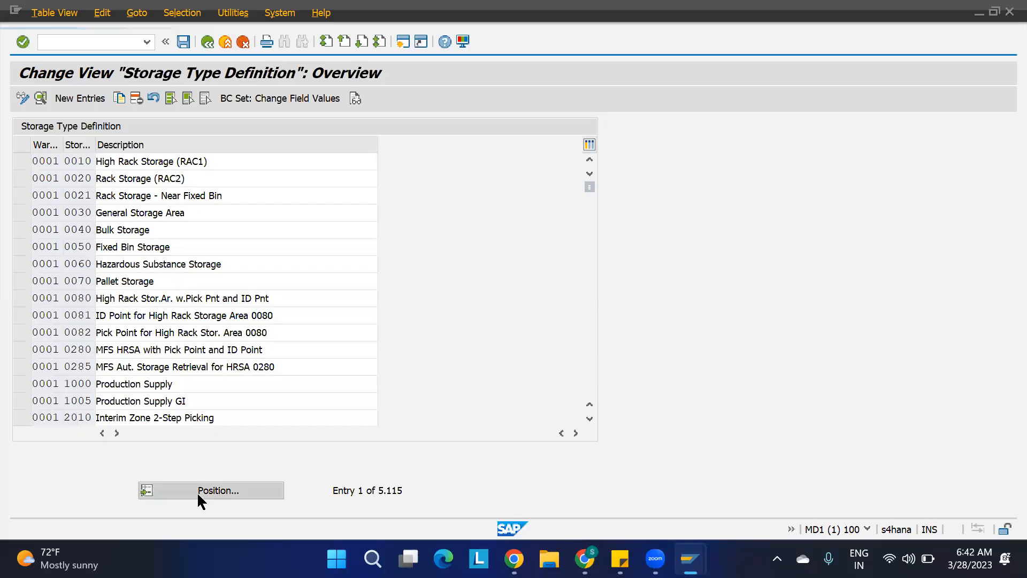
pyautogui.press('BackSpace')
pyautogui.press('BackSpace')
pyautogui.press('BackSpace')
pyautogui.write('1100')
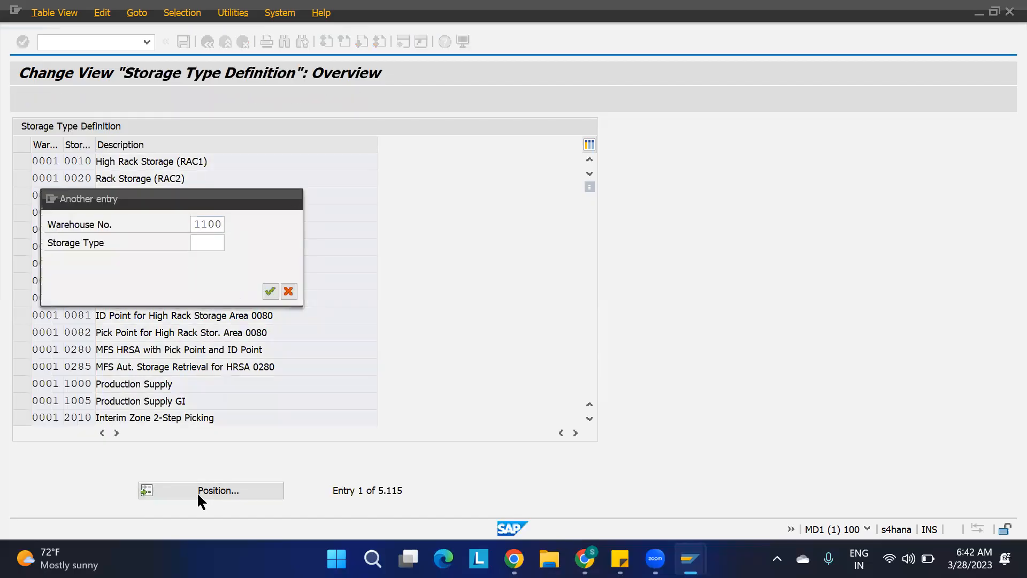
pyautogui.press('Return')
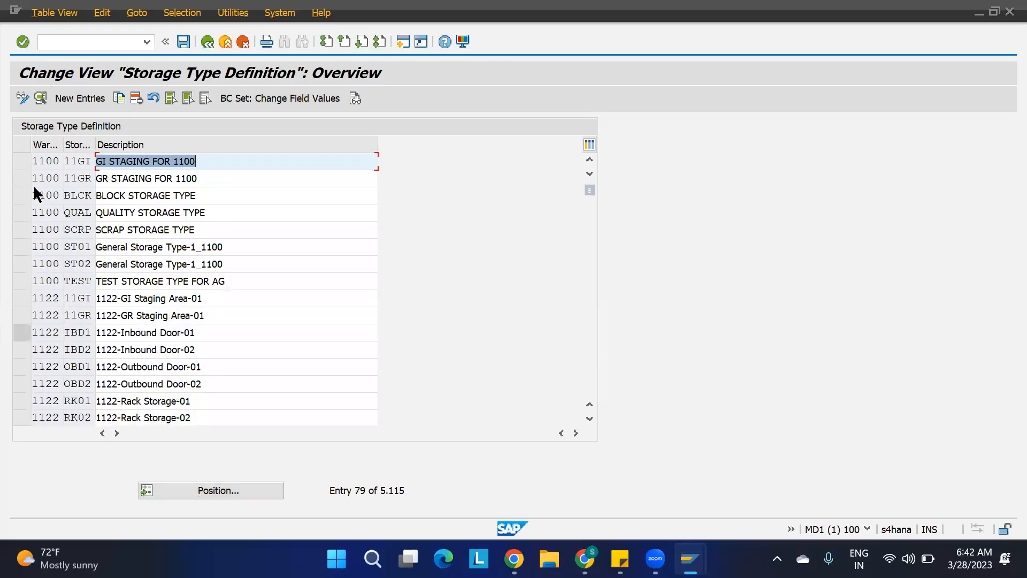
# Copy storage types ST01 and ST02, naming the first copy ST03 with description General Storage Type-3_1100.
pyautogui.click(23, 246)
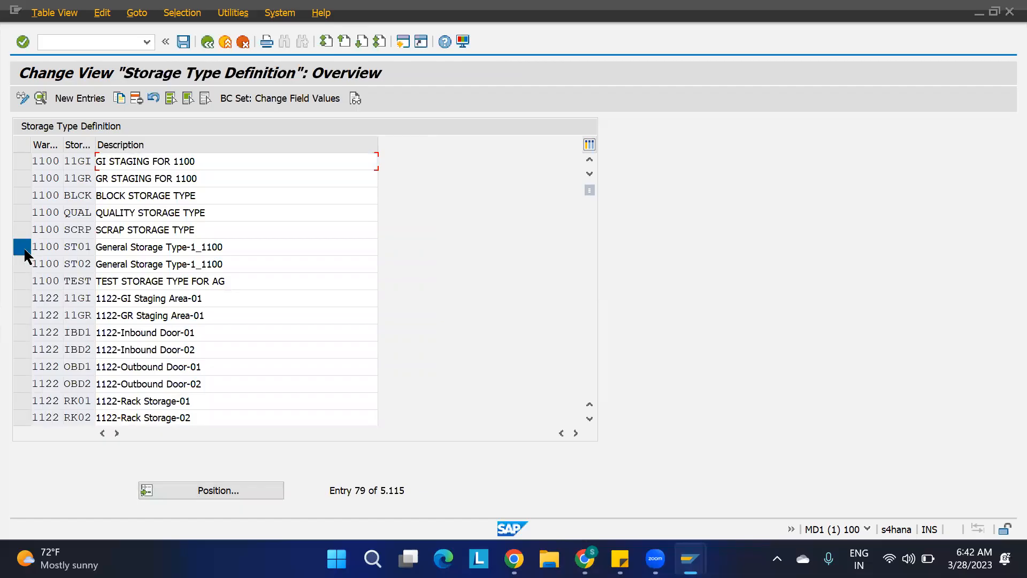
pyautogui.click(23, 265)
pyautogui.click(119, 98)
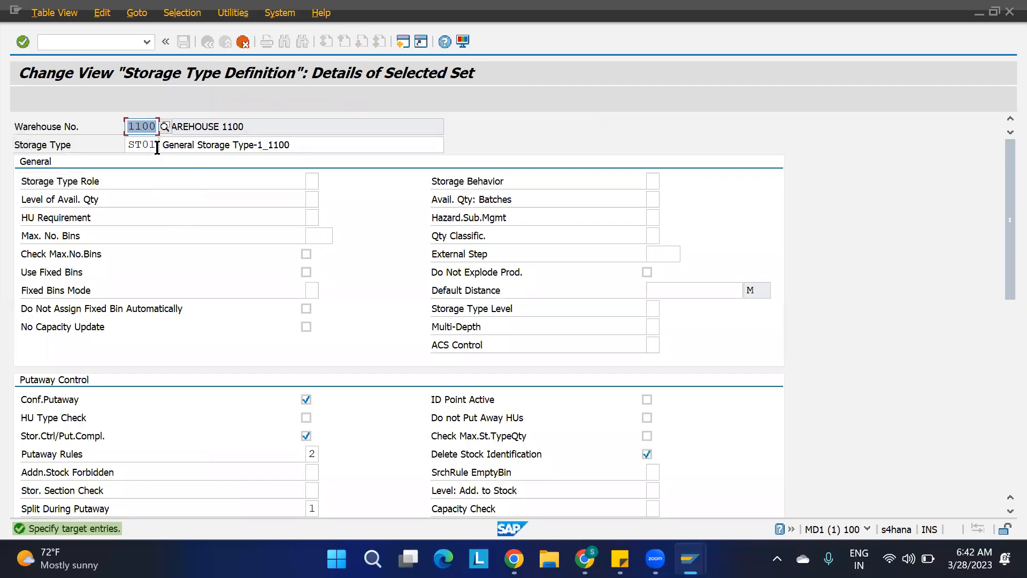
pyautogui.click(156, 145)
pyautogui.press('BackSpace')
pyautogui.write('3')
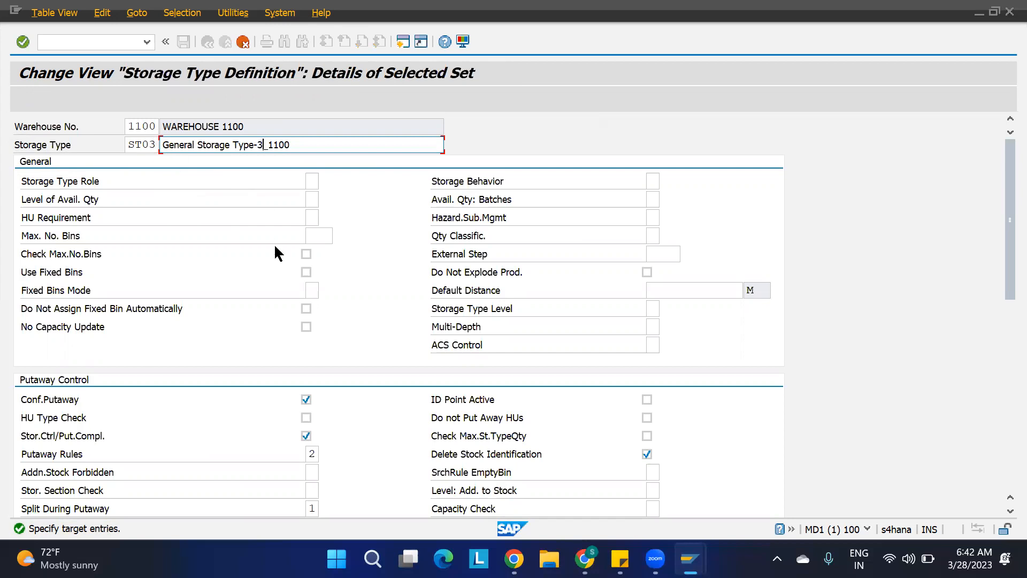
pyautogui.press('Return')
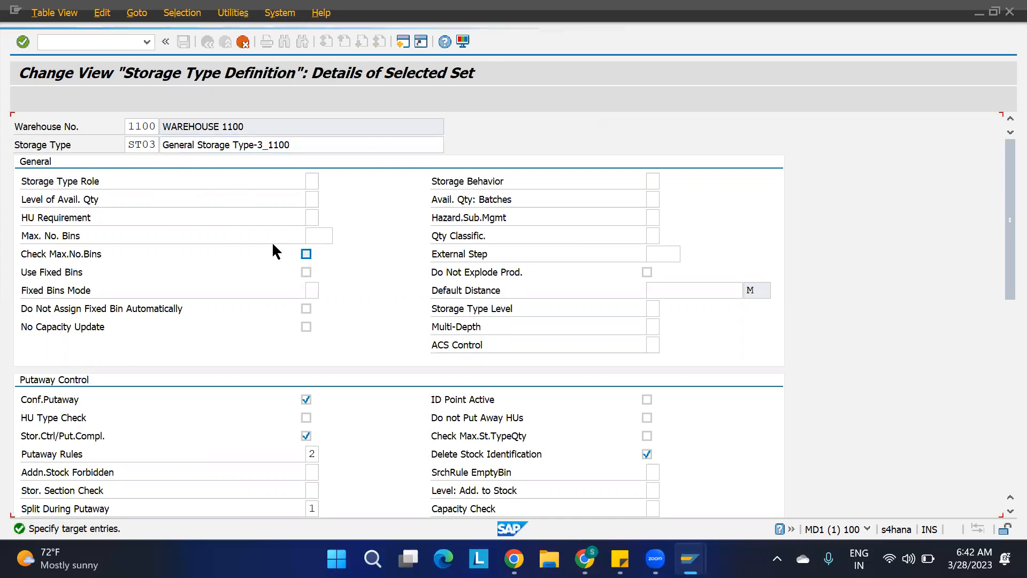
# Name the second copy ST04 and save the new storage types.
pyautogui.click(155, 143)
pyautogui.press('BackSpace')
pyautogui.write('4')
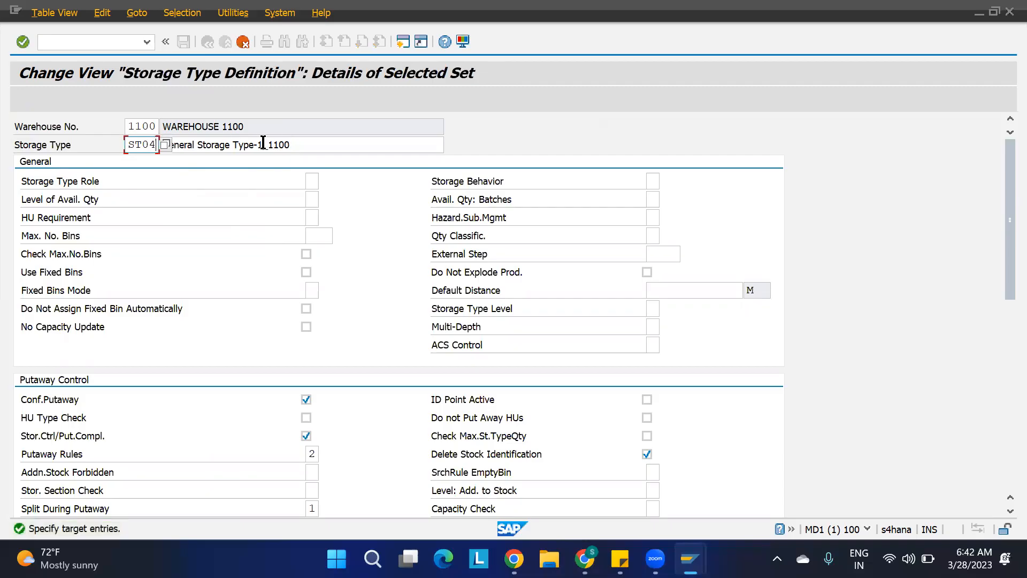
pyautogui.press('Return')
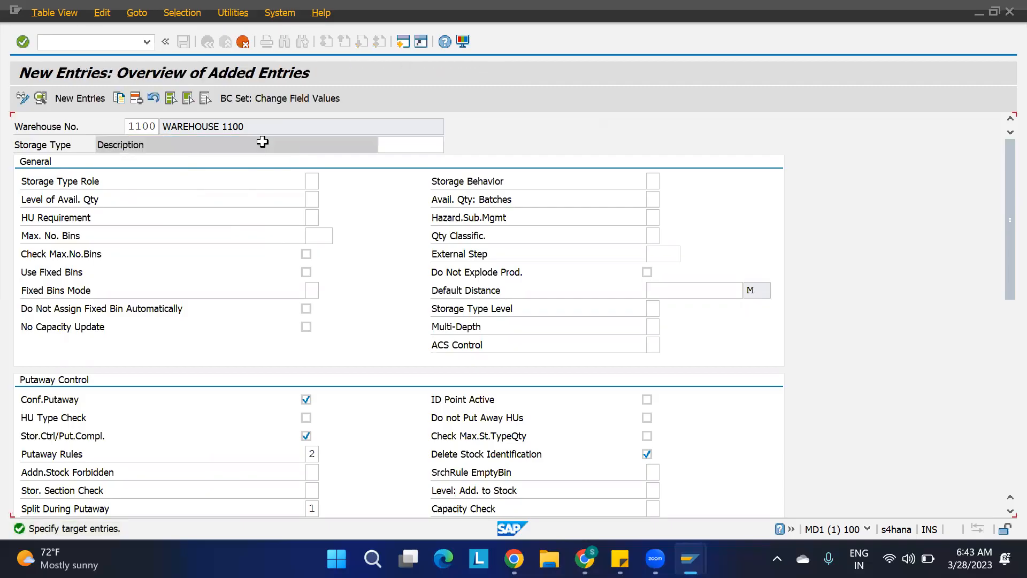
pyautogui.hotkey('ctrl', 's')
pyautogui.click(335, 273)
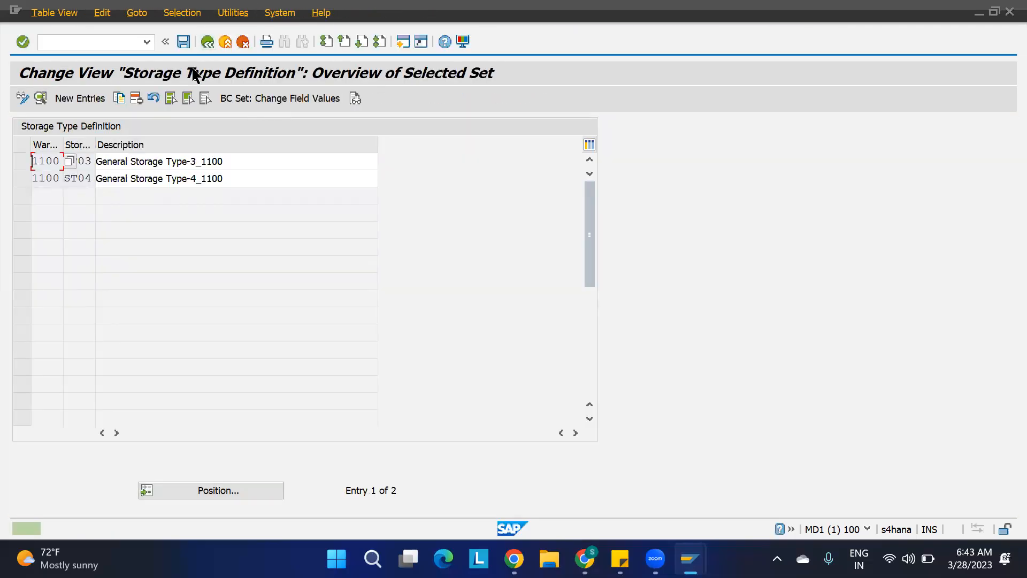
# Return to the storage type list, position it at warehouse 1100 and open storage type ST02's details.
pyautogui.click(207, 42)
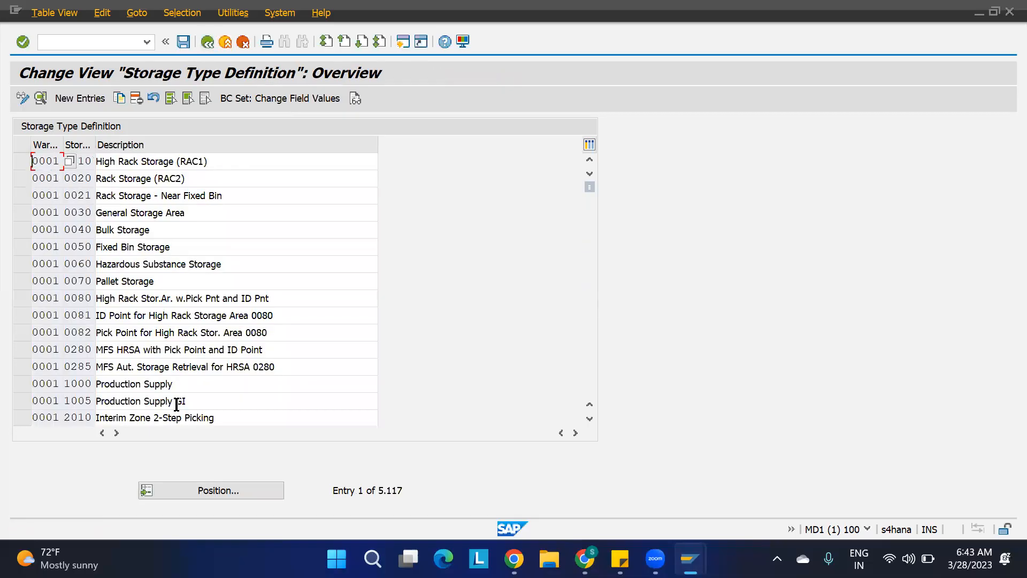
pyautogui.click(189, 486)
pyautogui.write('1100')
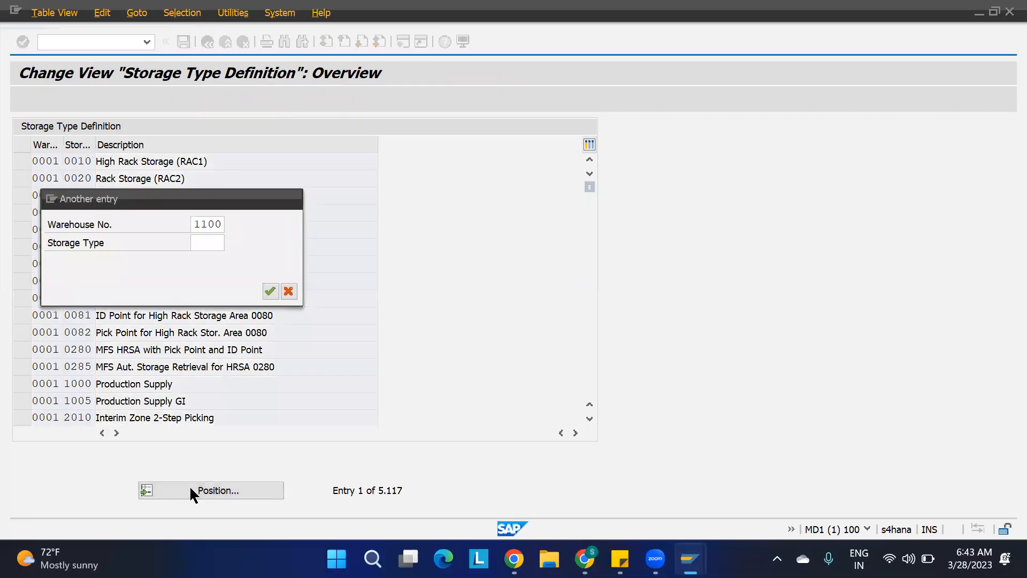
pyautogui.press('Return')
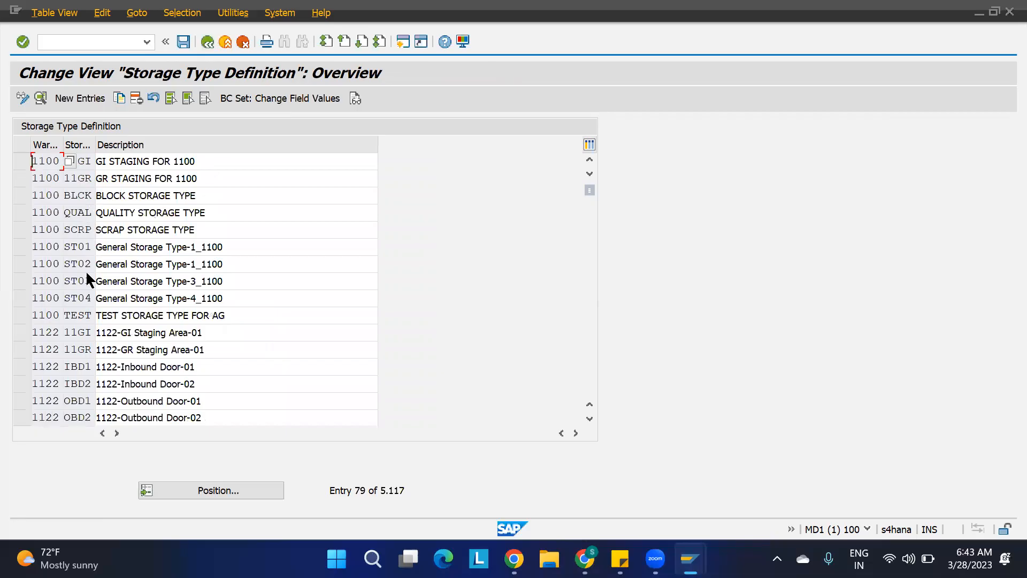
pyautogui.doubleClick(62, 265)
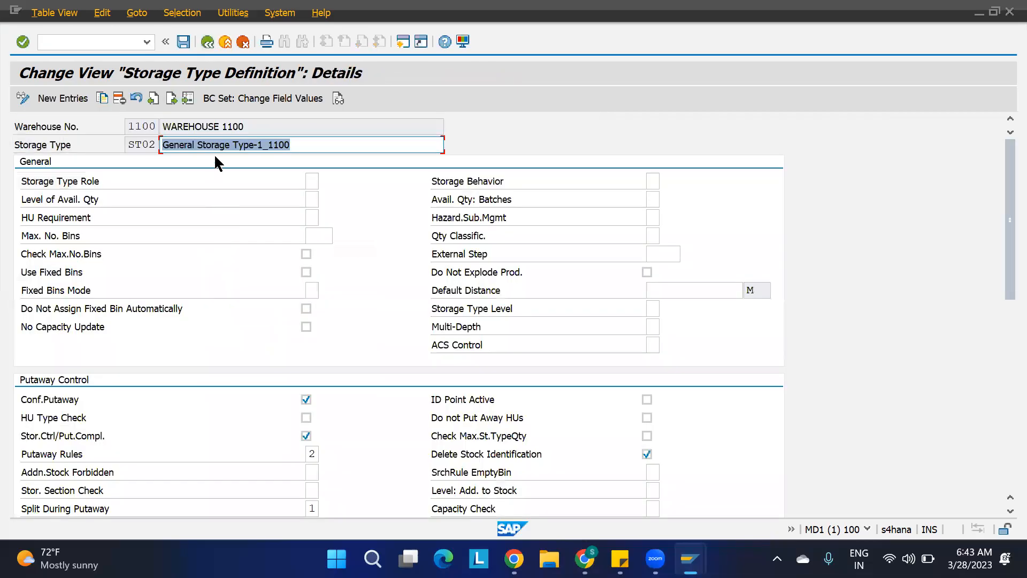
# Change storage type ST02's description to General Storage Type-2_1100 and save it.
pyautogui.click(265, 145)
pyautogui.press('BackSpace')
pyautogui.write('2')
pyautogui.press('Delete')
pyautogui.write('_')
pyautogui.press('Return')
pyautogui.hotkey('ctrl', 's')
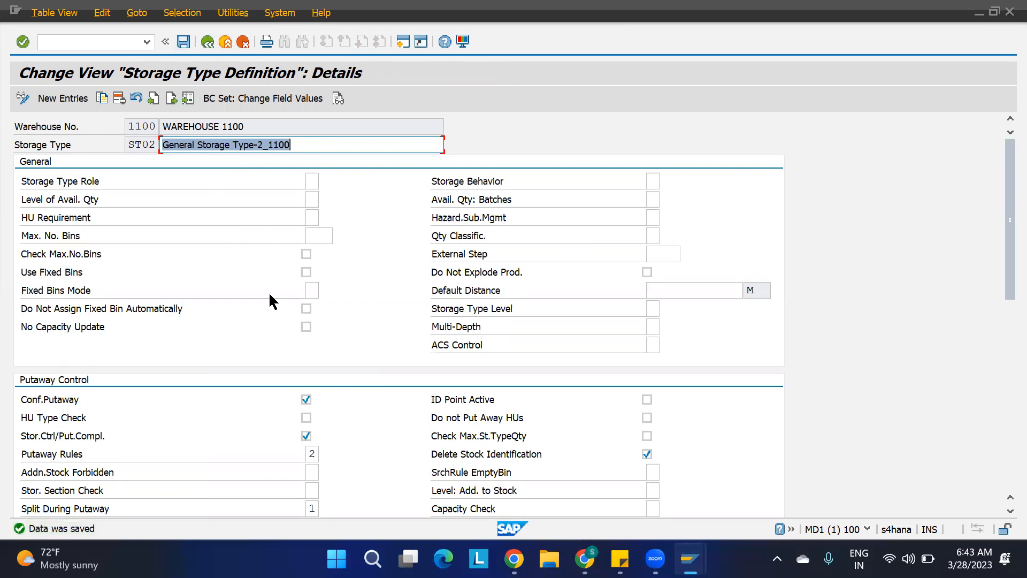
# Review storage type ST02's putaway, stock removal and goods movement settings, then leave the details.
pyautogui.scroll(-5, 269, 298)
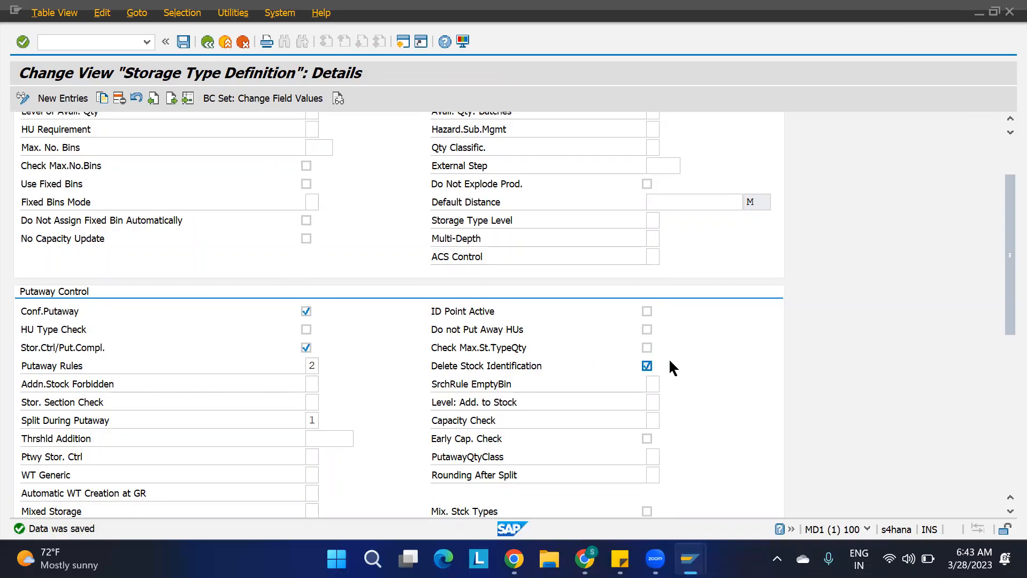
pyautogui.click(314, 420)
pyautogui.write('1')
pyautogui.scroll(-5, 364, 411)
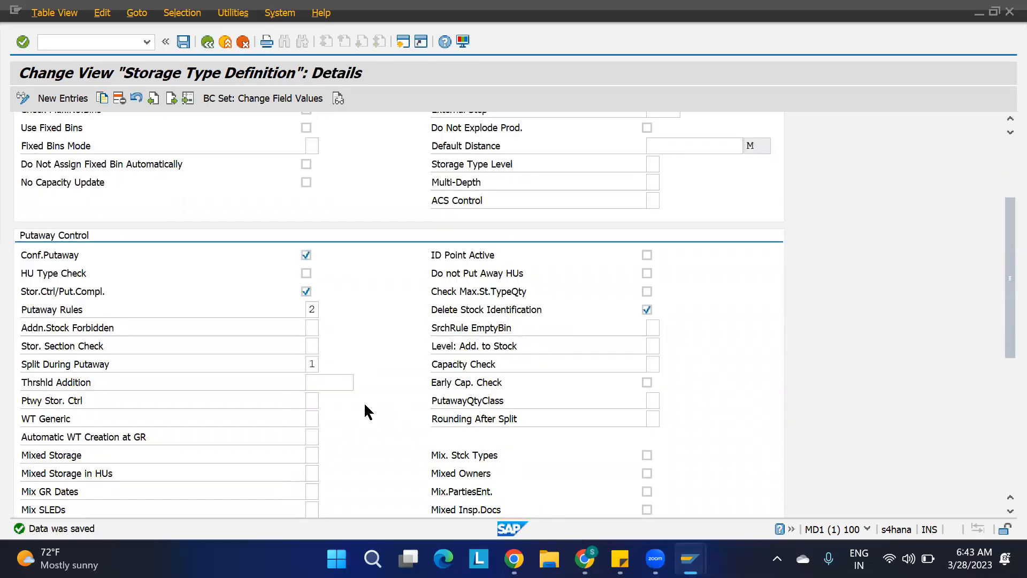
pyautogui.scroll(-6, 364, 402)
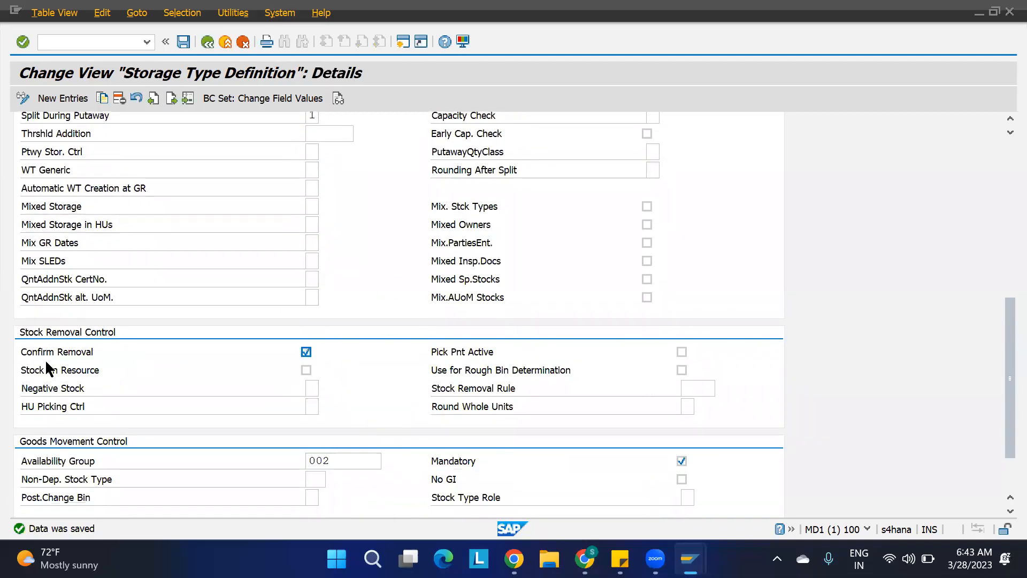
pyautogui.scroll(-2, 270, 471)
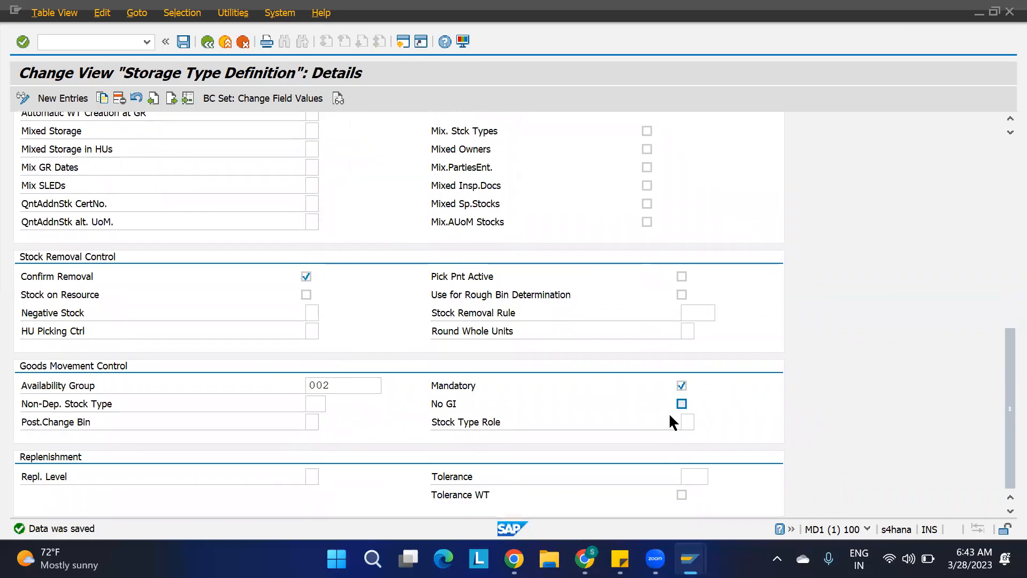
pyautogui.scroll(15, 669, 416)
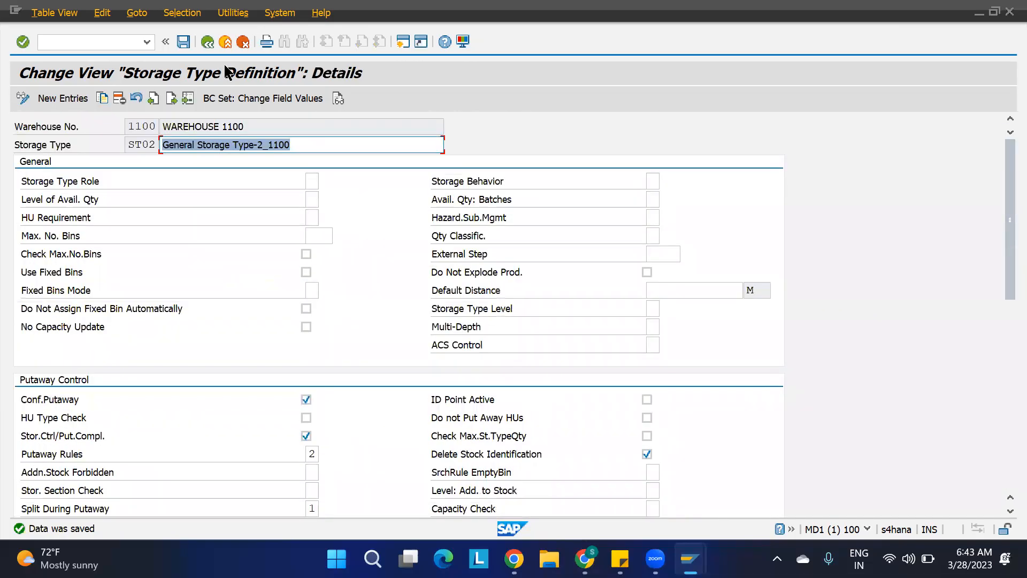
pyautogui.press('F3')
pyautogui.press('F3')
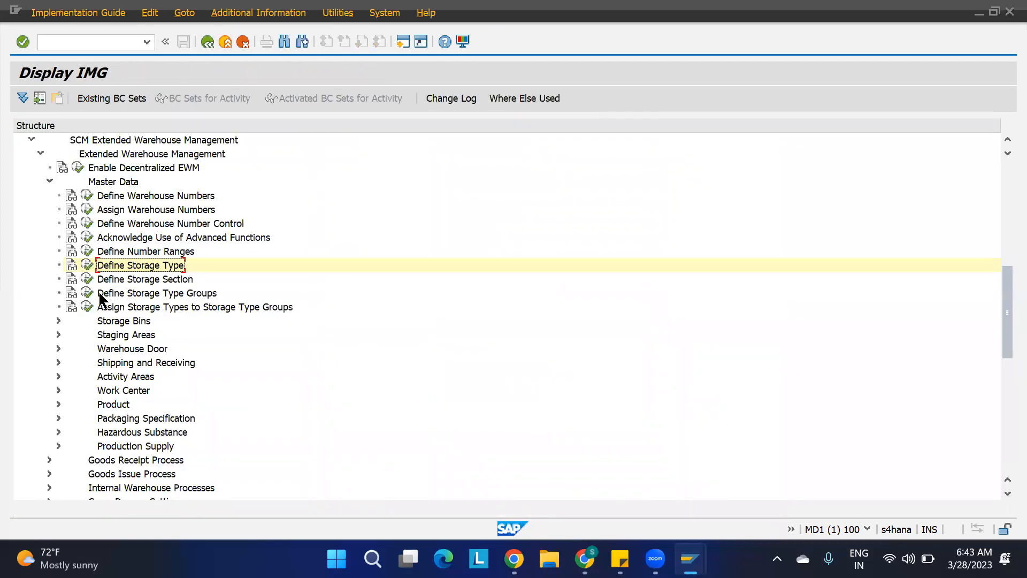
# Open Define Storage Section and position the list at warehouse 1100.
pyautogui.click(87, 278)
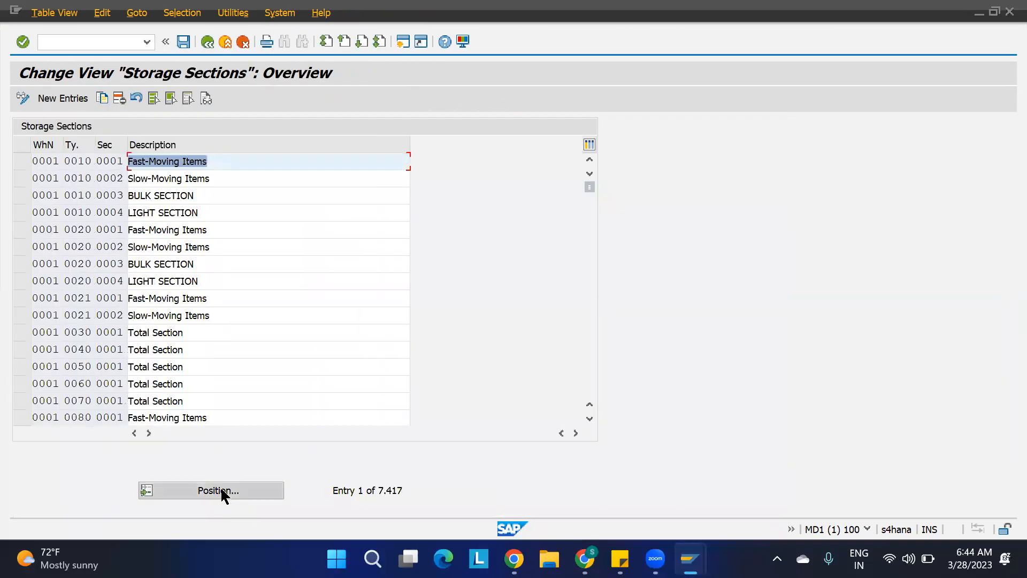
pyautogui.click(221, 490)
pyautogui.write('1100')
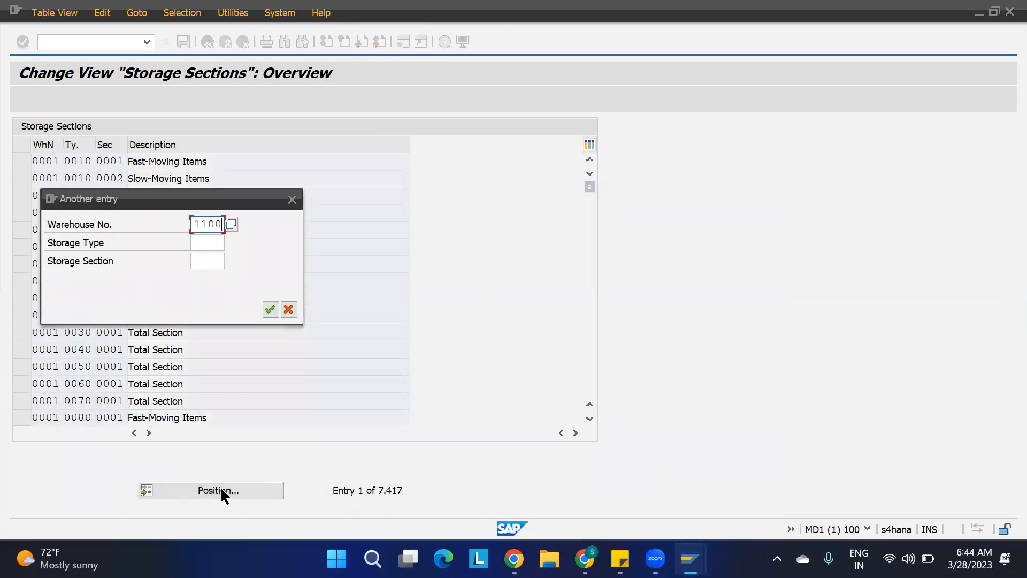
pyautogui.press('Return')
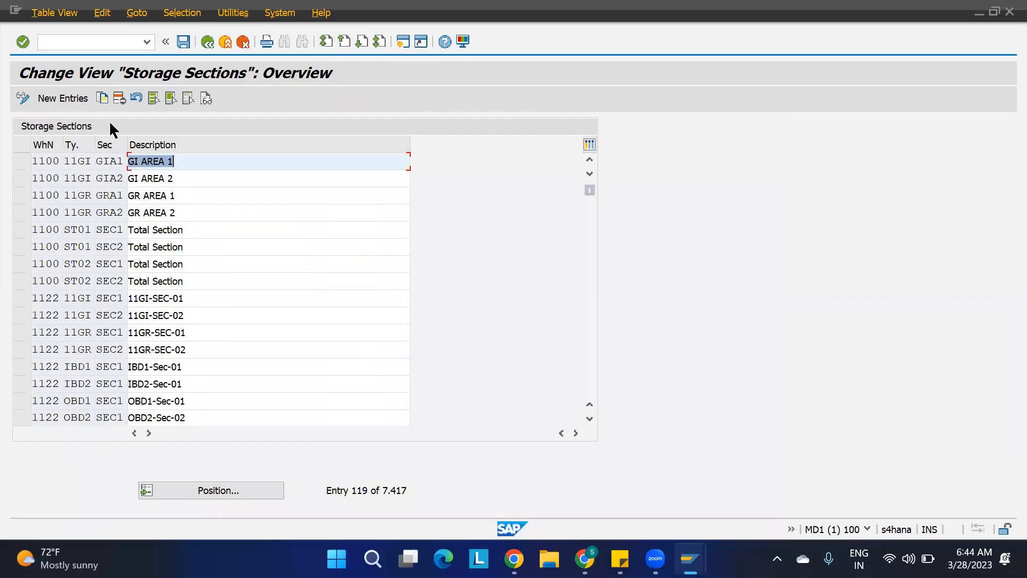
# Copy the four ST01 and ST02 storage sections, assigning the first two copies to storage type ST03.
pyautogui.moveTo(22, 227); pyautogui.dragTo(20, 266)
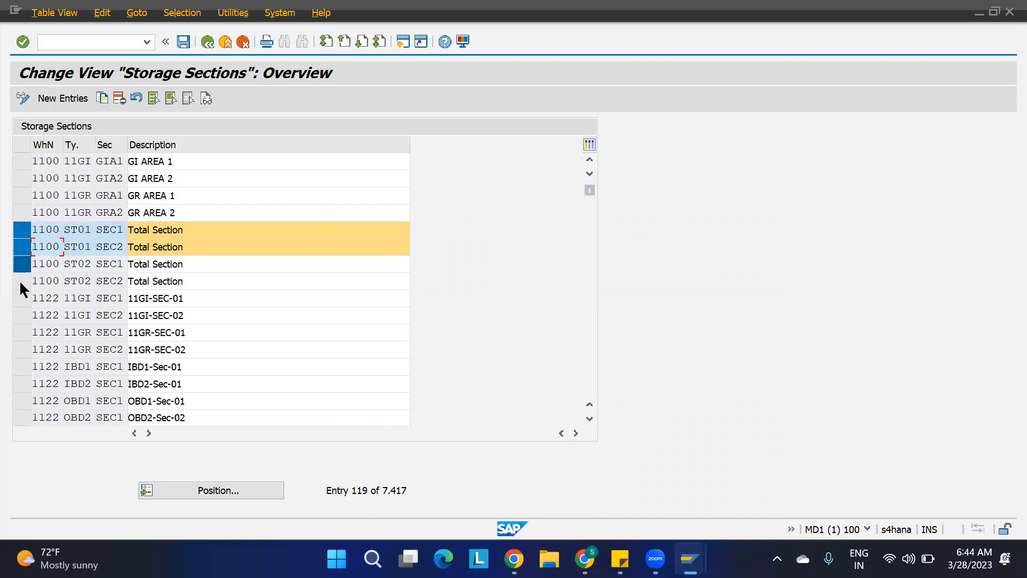
pyautogui.click(20, 281)
pyautogui.click(25, 265)
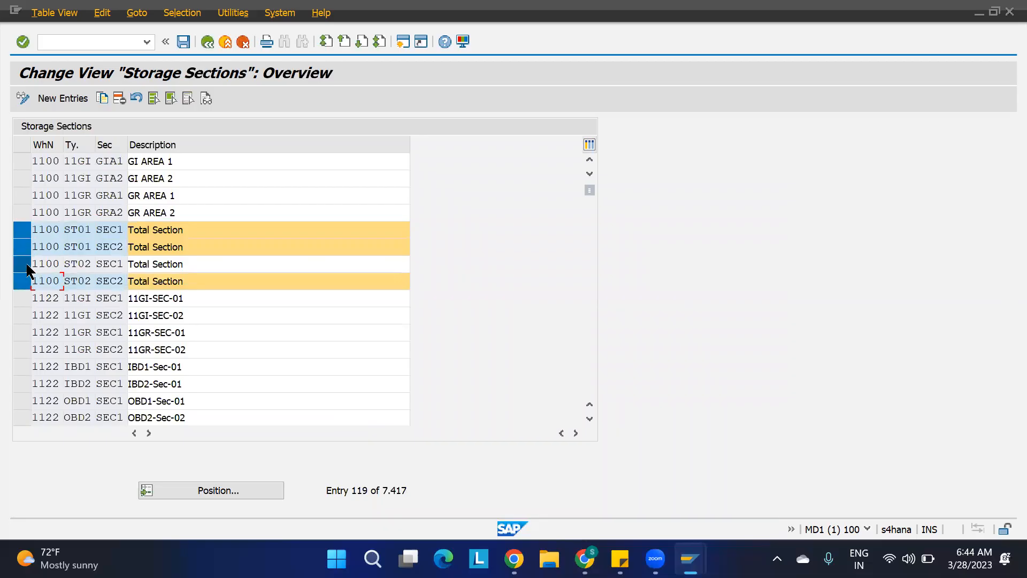
pyautogui.click(106, 97)
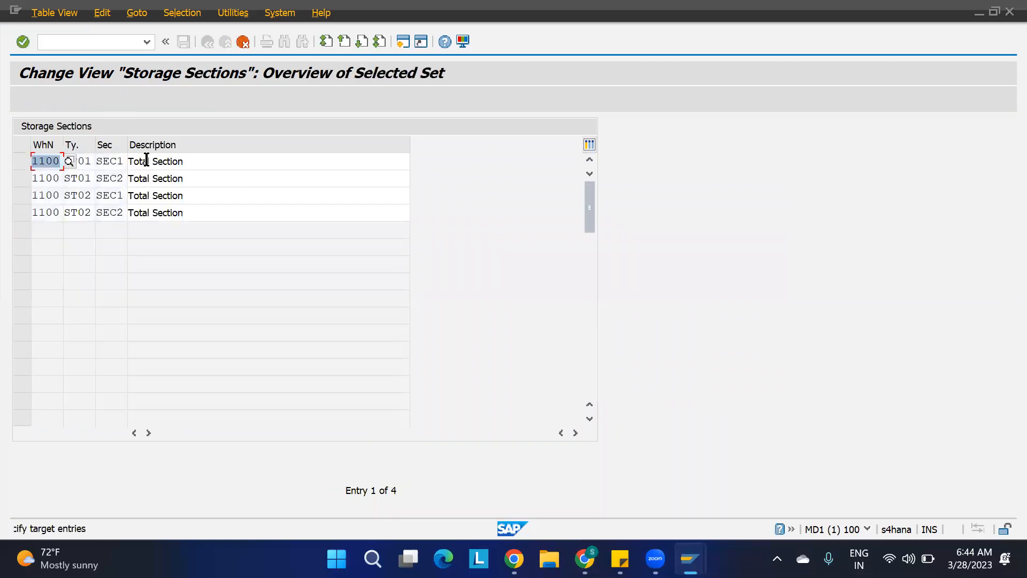
pyautogui.click(91, 163)
pyautogui.press('BackSpace')
pyautogui.write('3')
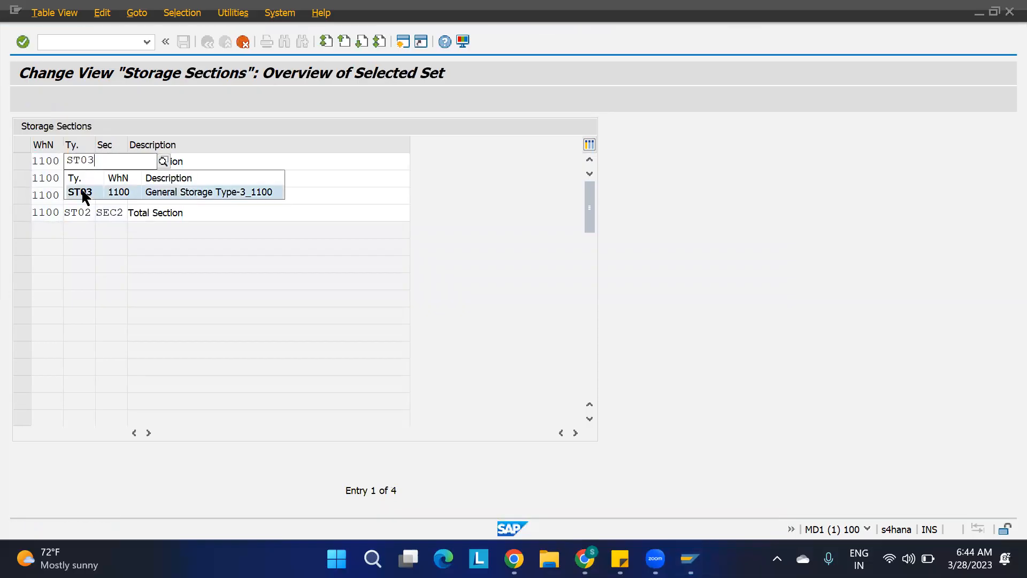
pyautogui.click(84, 191)
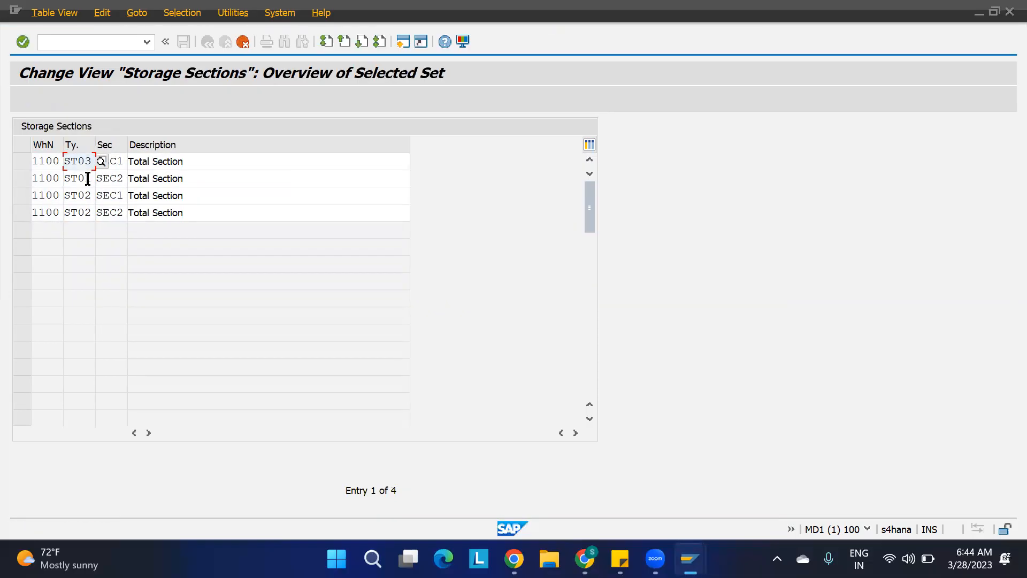
pyautogui.click(92, 179)
pyautogui.press('BackSpace')
pyautogui.write('3')
pyautogui.press('Tab')
# Assign the remaining two copied sections to storage type ST04 and confirm the copies.
pyautogui.click(92, 195)
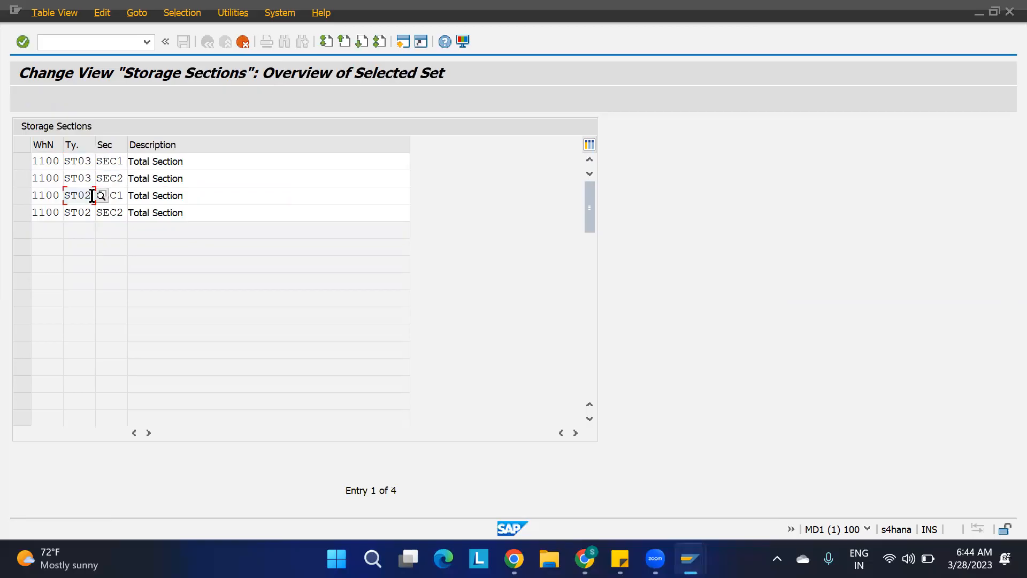
pyautogui.press('BackSpace')
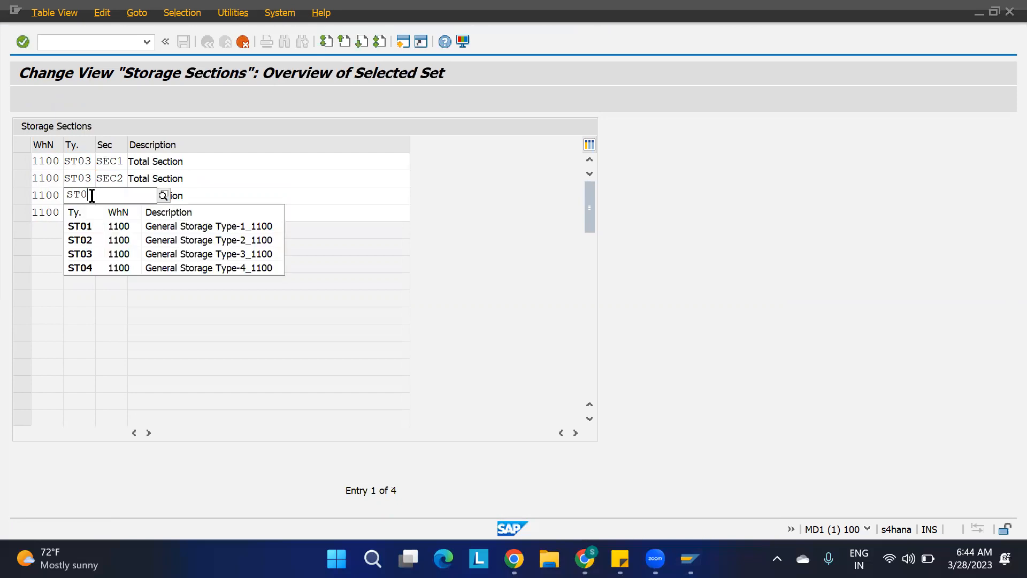
pyautogui.write('4')
pyautogui.press('Tab')
pyautogui.click(89, 214)
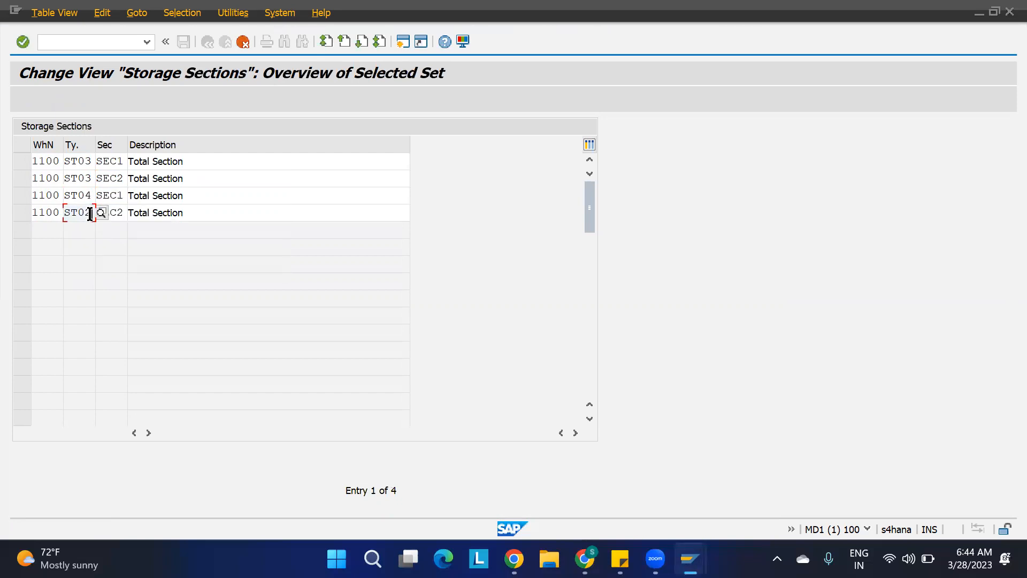
pyautogui.press('BackSpace')
pyautogui.write('4')
pyautogui.press('Return')
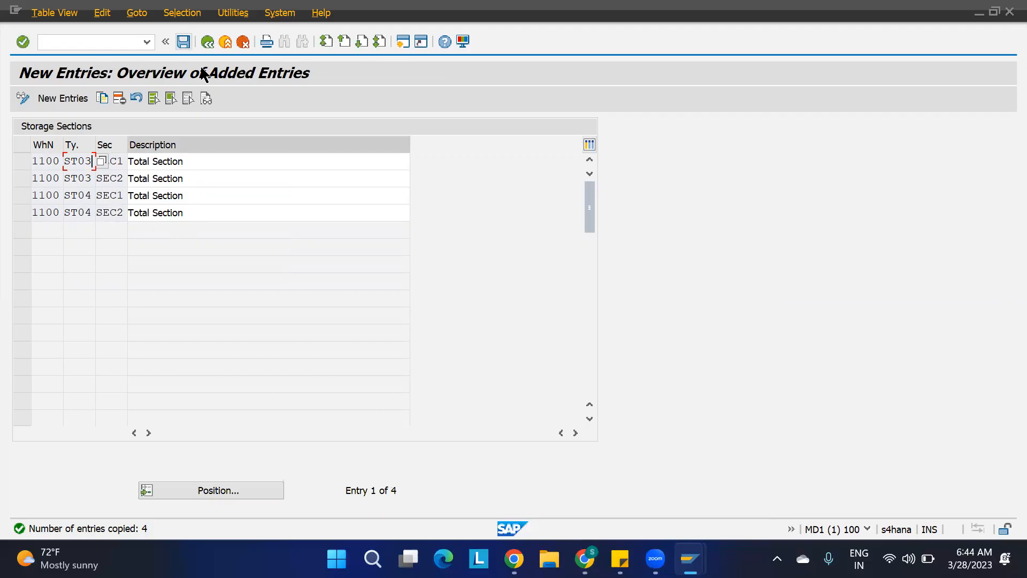
# Save the new storage sections under the existing customizing request and leave the table.
pyautogui.click(184, 42)
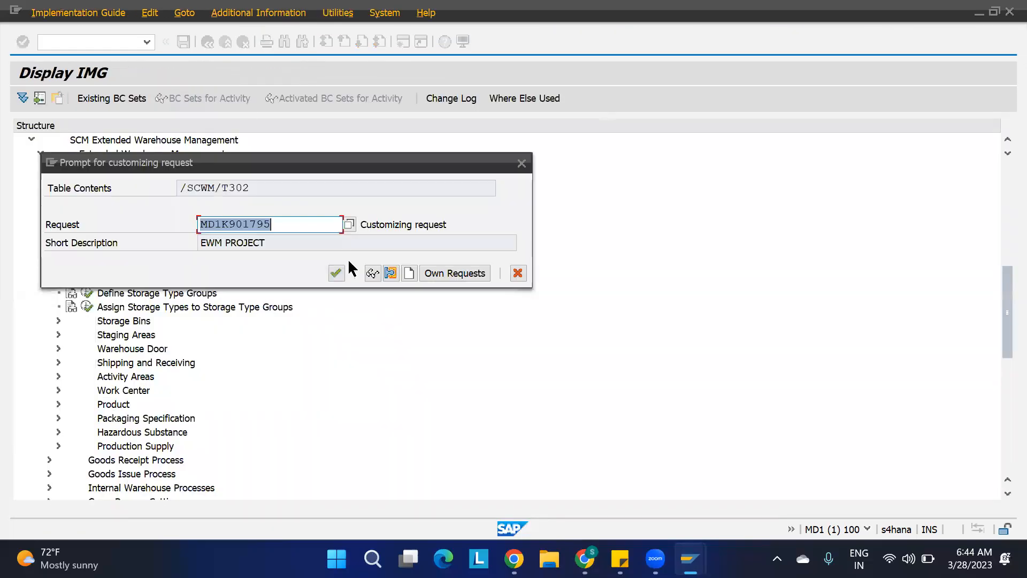
pyautogui.click(335, 273)
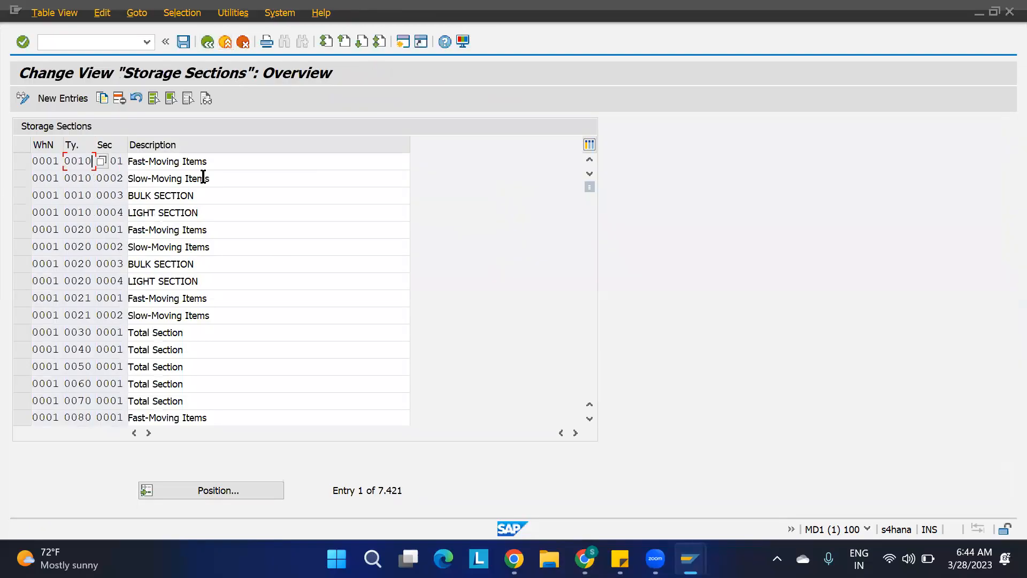
pyautogui.click(207, 41)
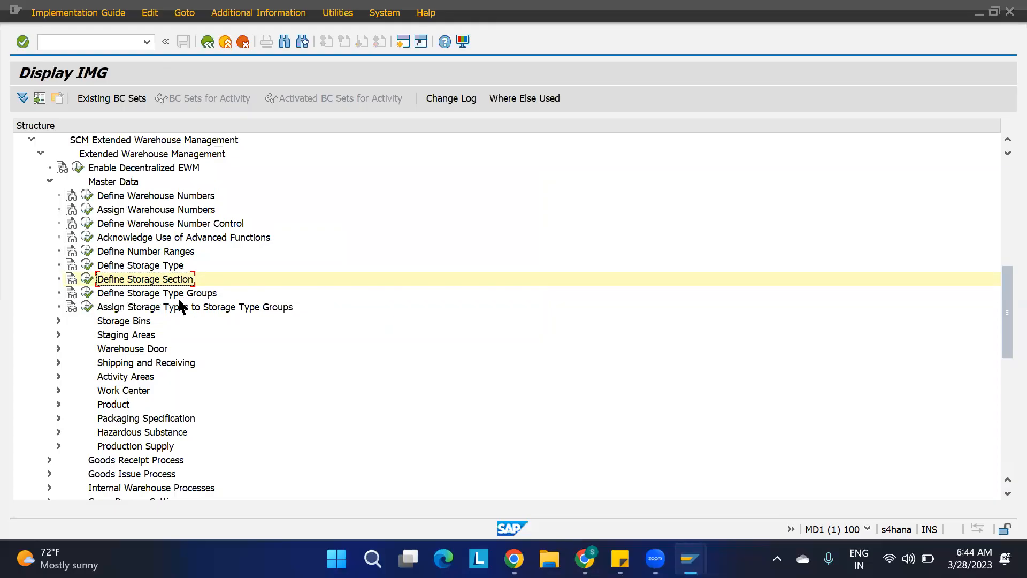
# Open Define Storage Bin Types under Storage Bins and copy bin types BT01 and BT02 of warehouse 1100.
pyautogui.click(59, 321)
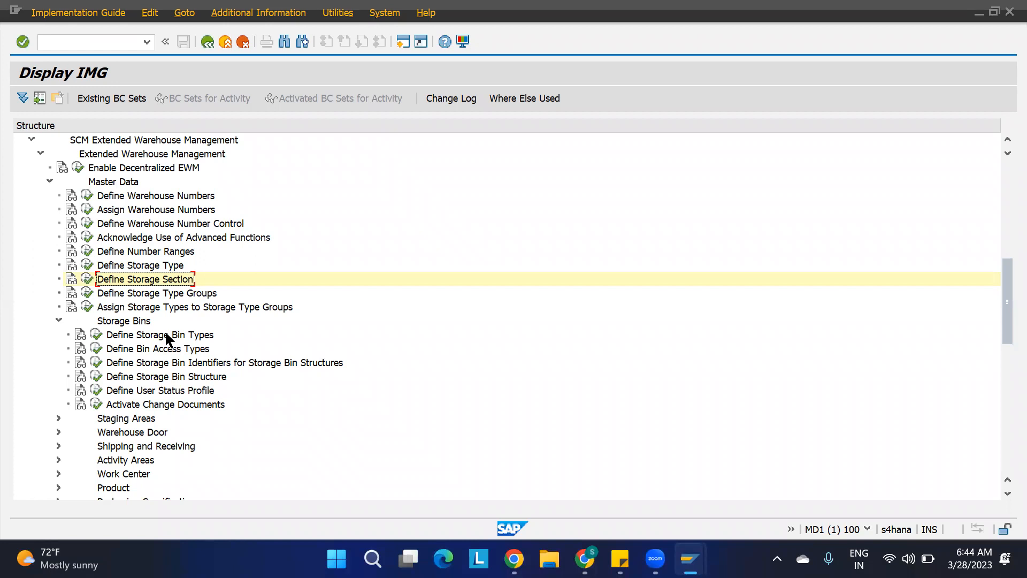
pyautogui.click(97, 335)
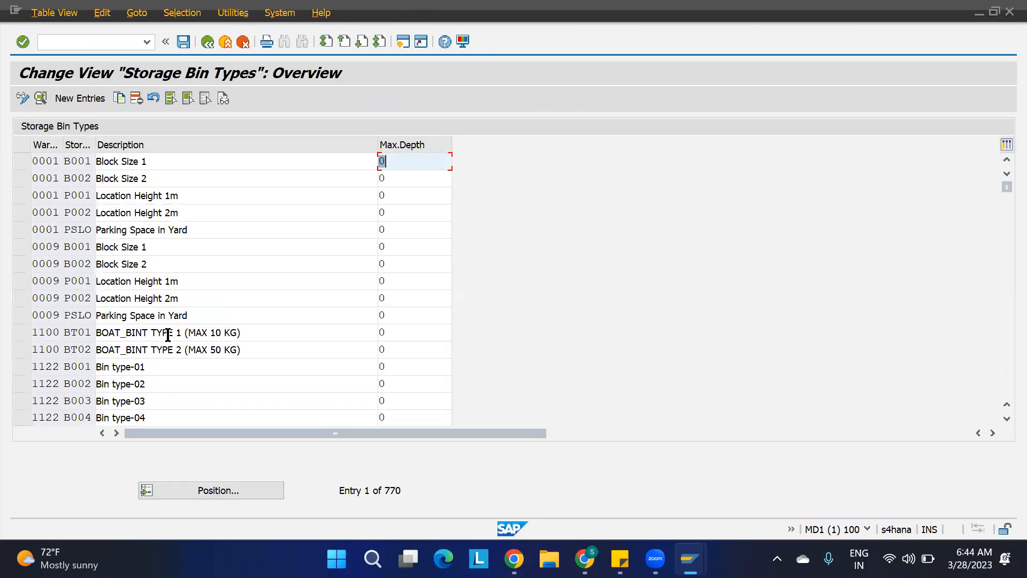
pyautogui.click(225, 496)
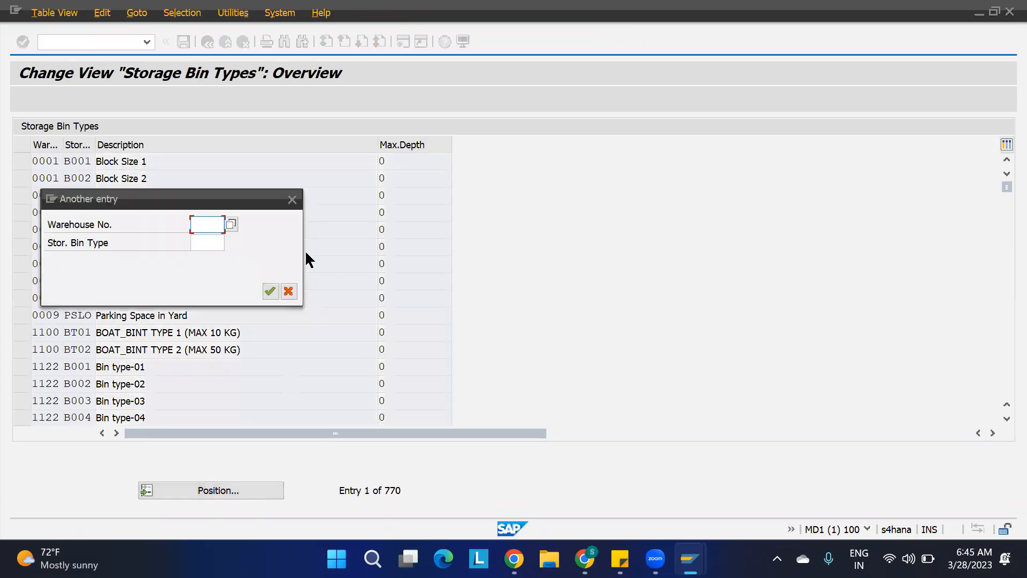
pyautogui.click(292, 199)
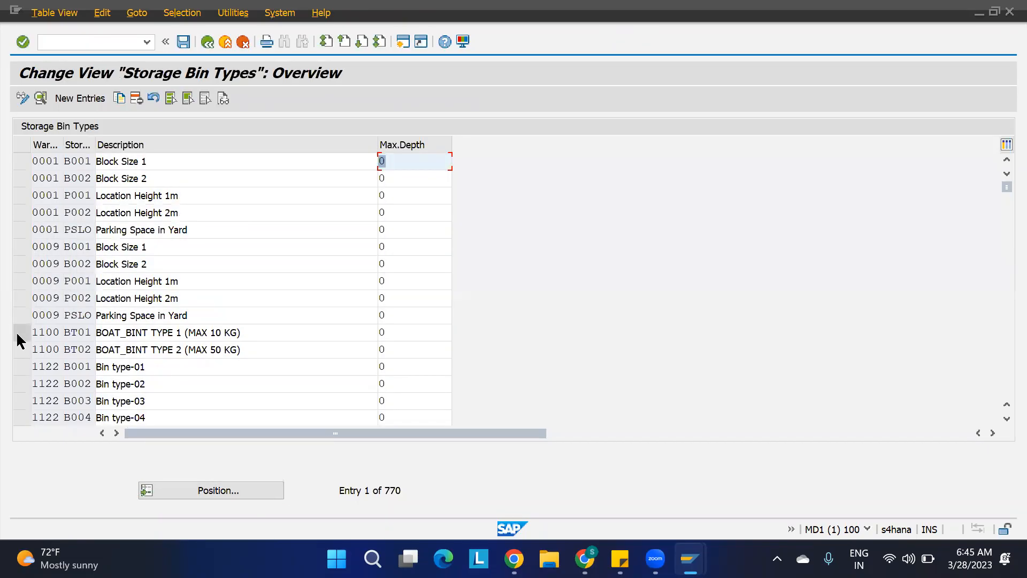
pyautogui.click(21, 350)
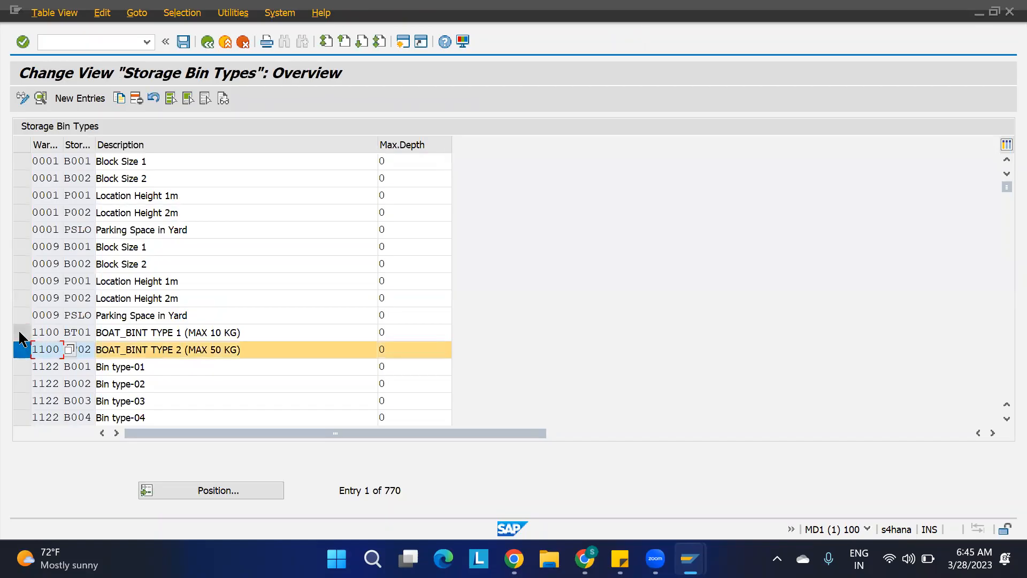
pyautogui.click(22, 332)
pyautogui.click(118, 98)
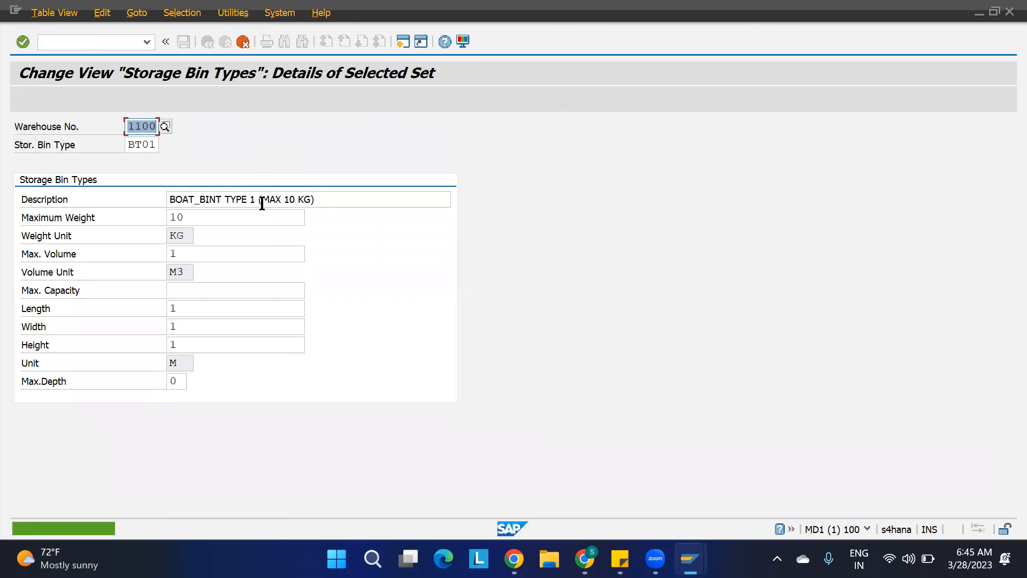
# Name the first copy BT03 with description BOAT_BINT TYPE 3 (MAX 100 KG).
pyautogui.click(254, 202)
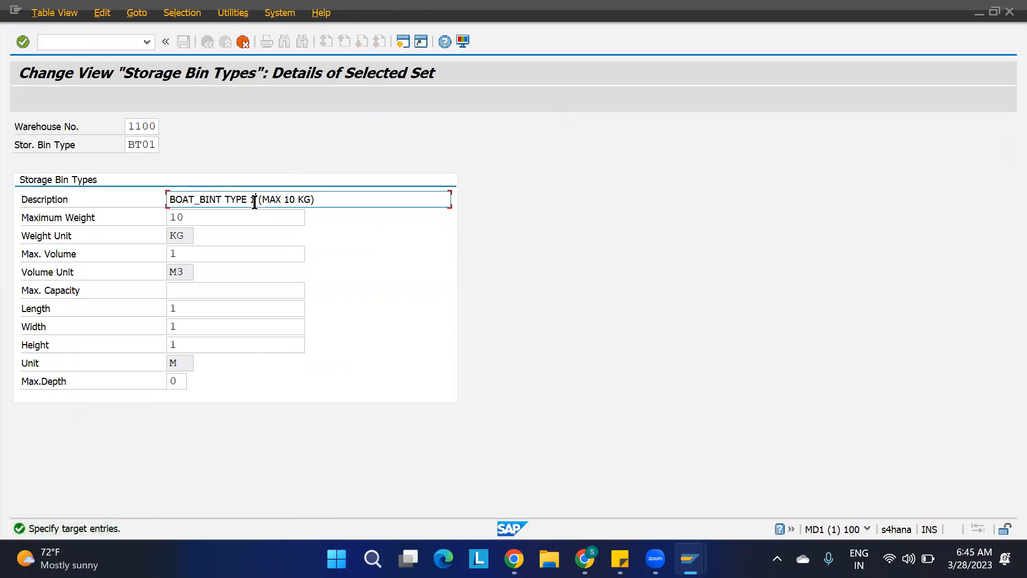
pyautogui.press('BackSpace')
pyautogui.write('2')
pyautogui.press('BackSpace')
pyautogui.write('3')
pyautogui.click(288, 200)
pyautogui.write('0')
pyautogui.click(156, 144)
pyautogui.press('BackSpace')
pyautogui.write('3')
pyautogui.press('Return')
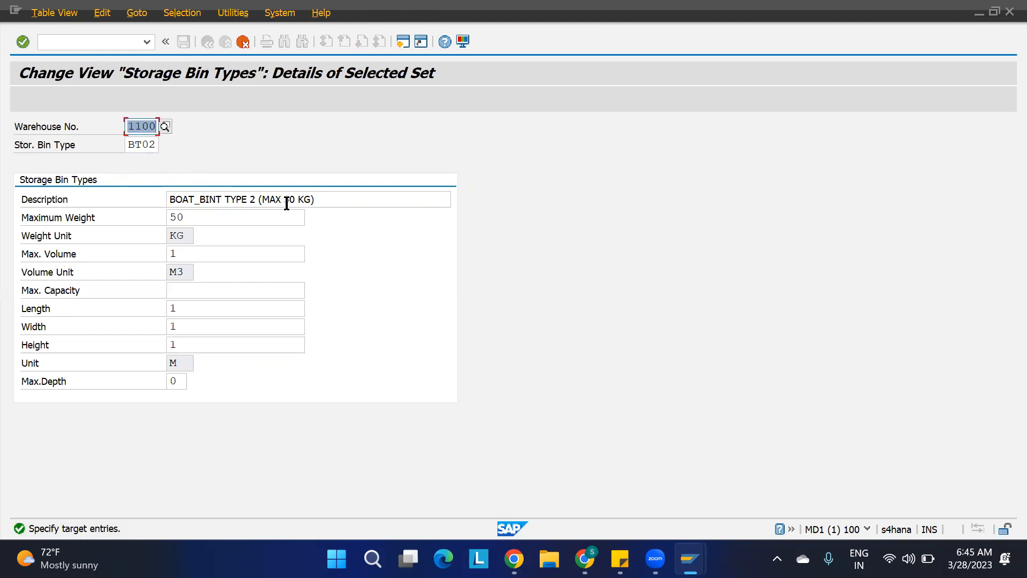
# Name the second copy BT04 with description BOAT_BINT TYPE 4 (MAX 200 KG) and maximum weight 200 KG.
pyautogui.click(256, 199)
pyautogui.press('BackSpace')
pyautogui.write('4')
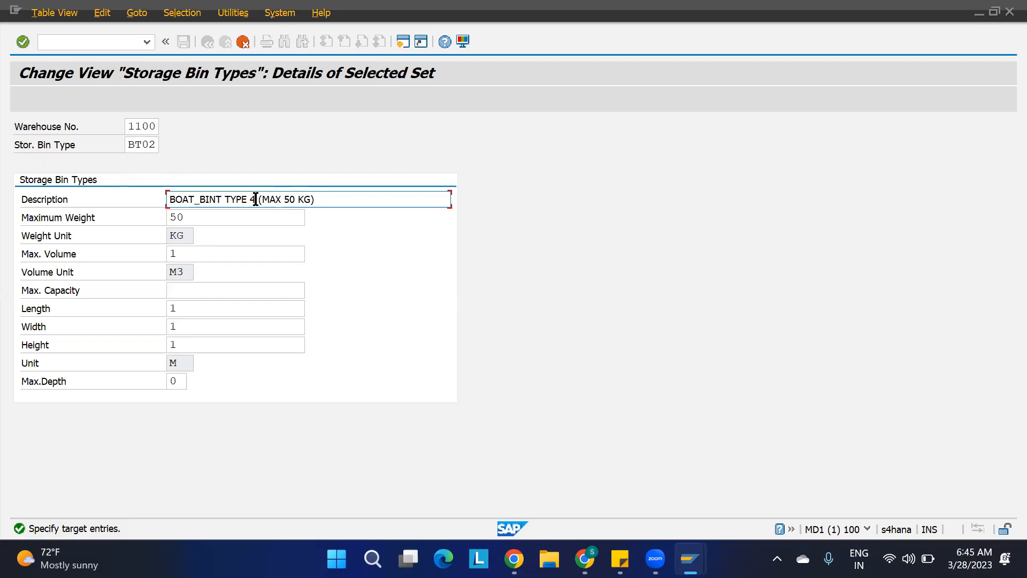
pyautogui.press('BackSpace')
pyautogui.press('BackSpace')
pyautogui.write('200')
pyautogui.moveTo(189, 221); pyautogui.dragTo(127, 218)
pyautogui.write('200')
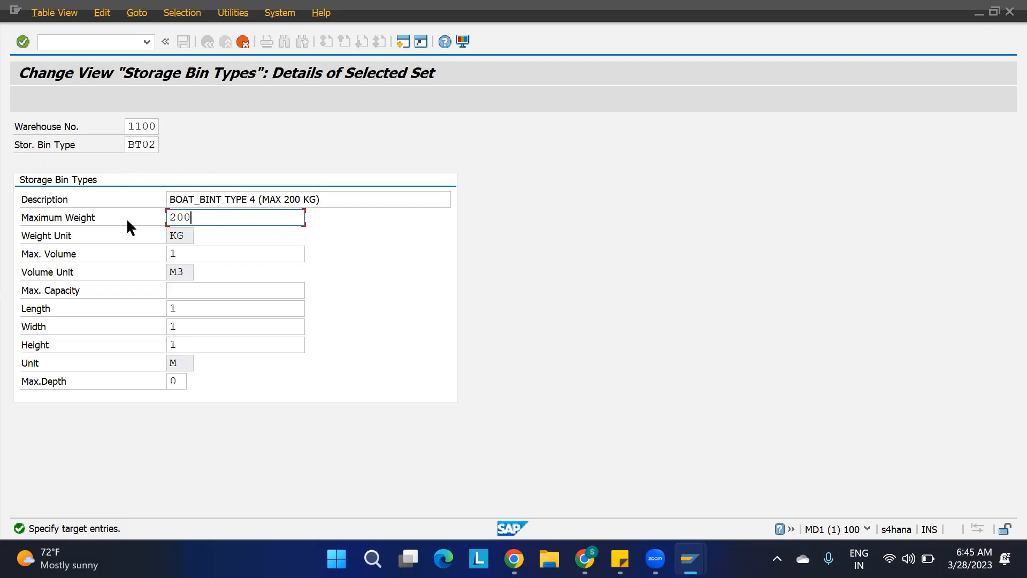
pyautogui.press('Return')
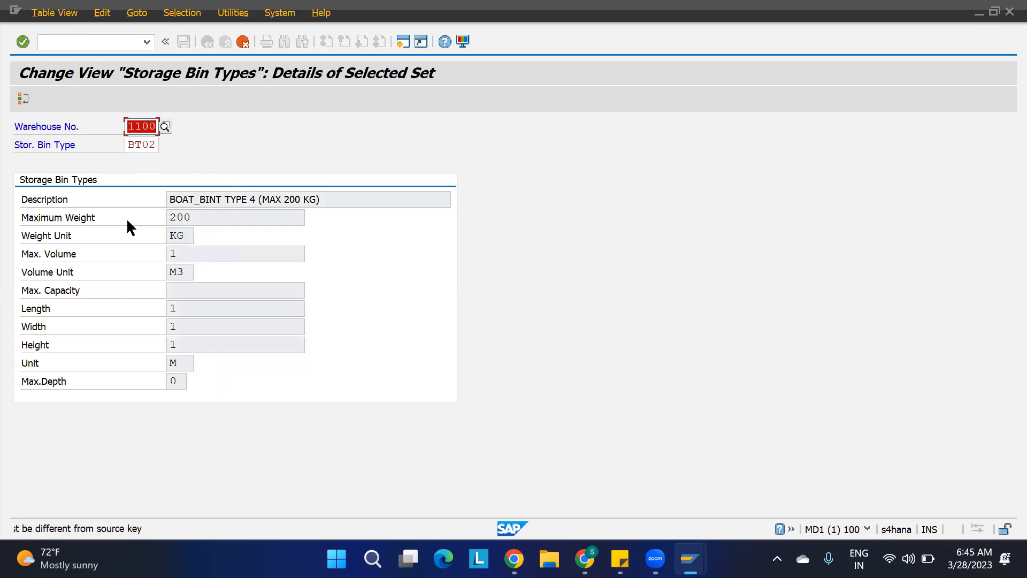
pyautogui.click(156, 146)
pyautogui.write('4')
pyautogui.press('Return')
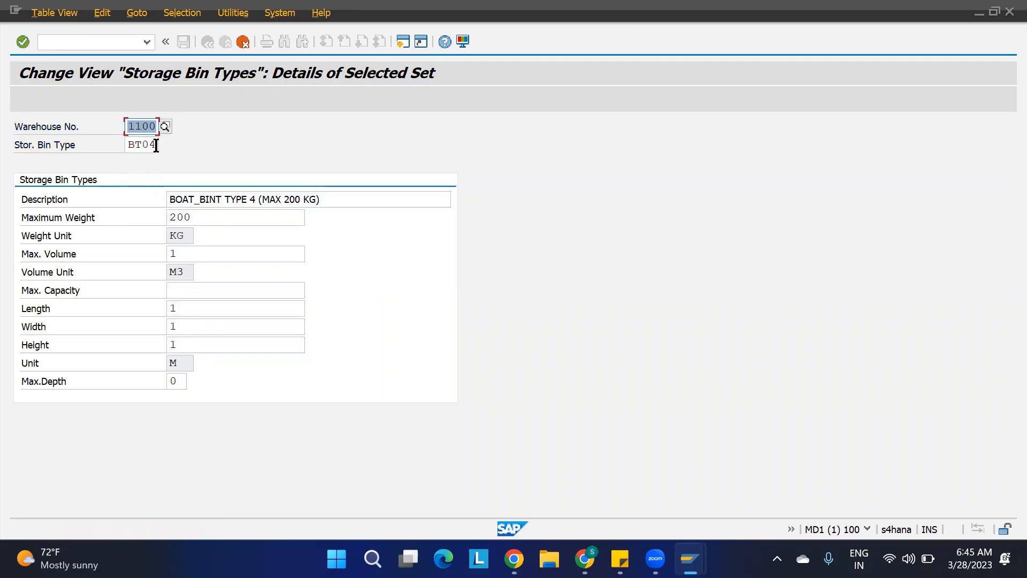
pyautogui.press('Return')
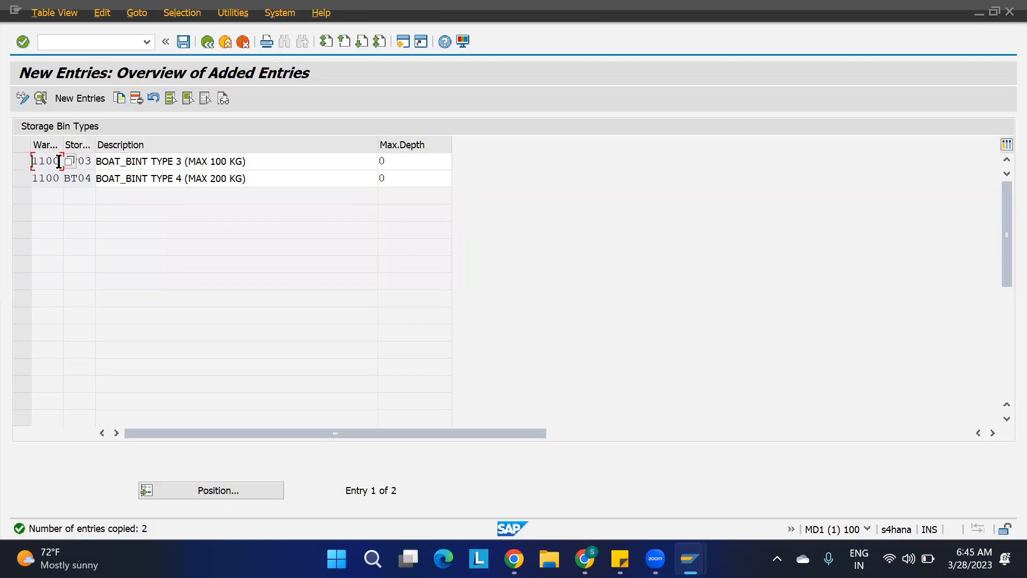
# Set bin type BT03's maximum weight to 100 KG, save the bin types and leave the table.
pyautogui.doubleClick(43, 159)
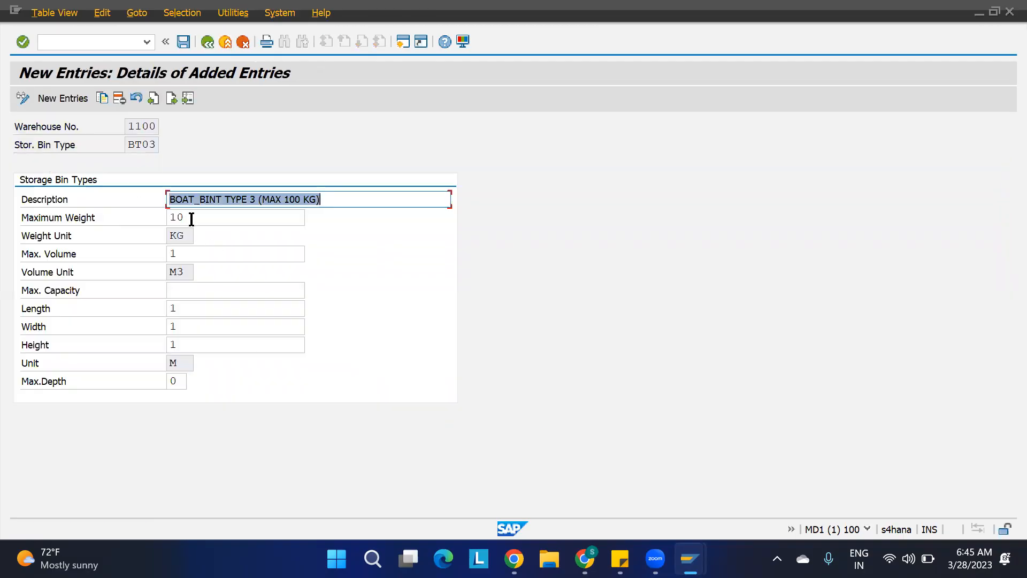
pyautogui.click(191, 218)
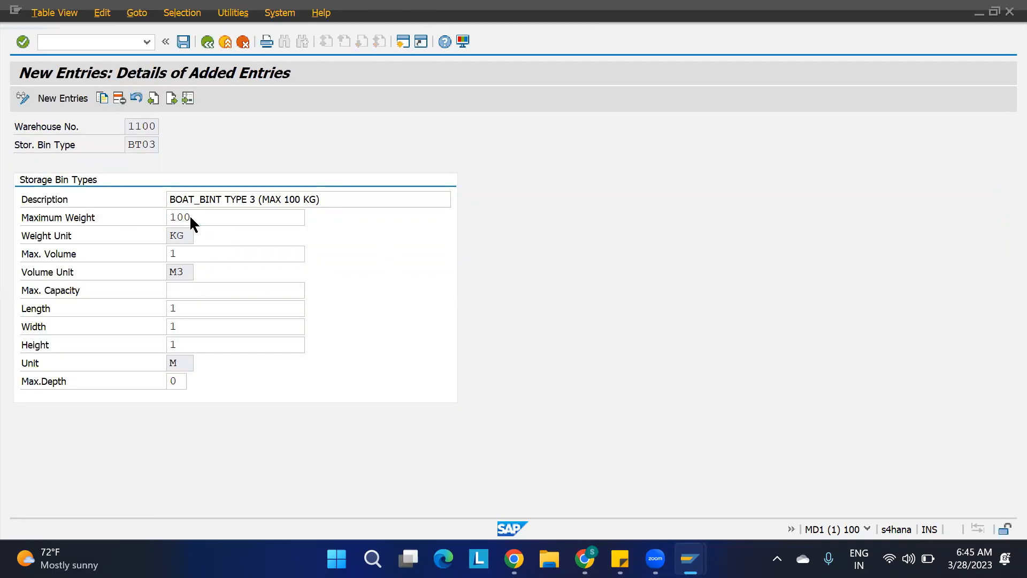
pyautogui.hotkey('shift', 'Tab')
pyautogui.hotkey('ctrl', 's')
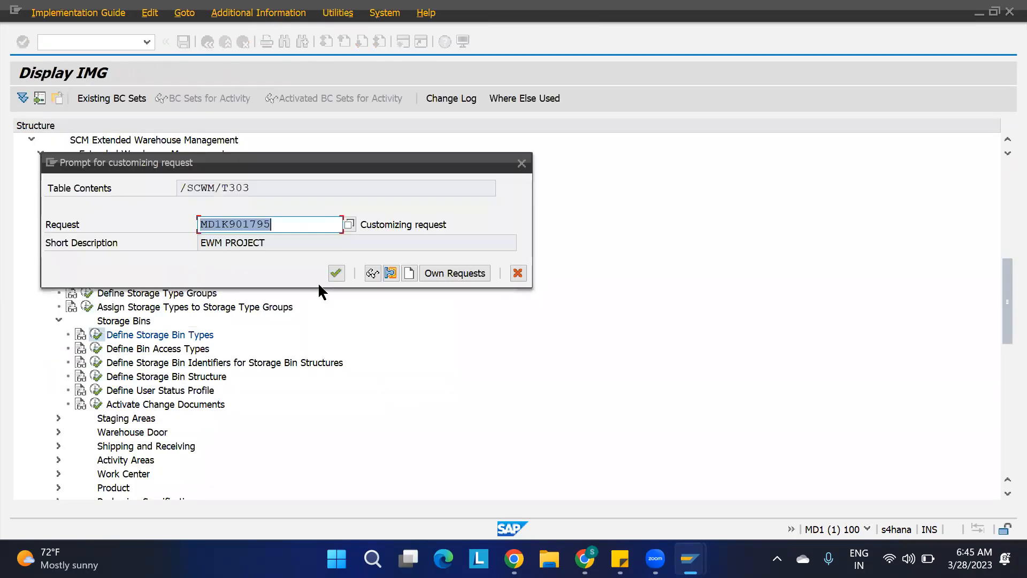
pyautogui.click(335, 273)
pyautogui.click(207, 41)
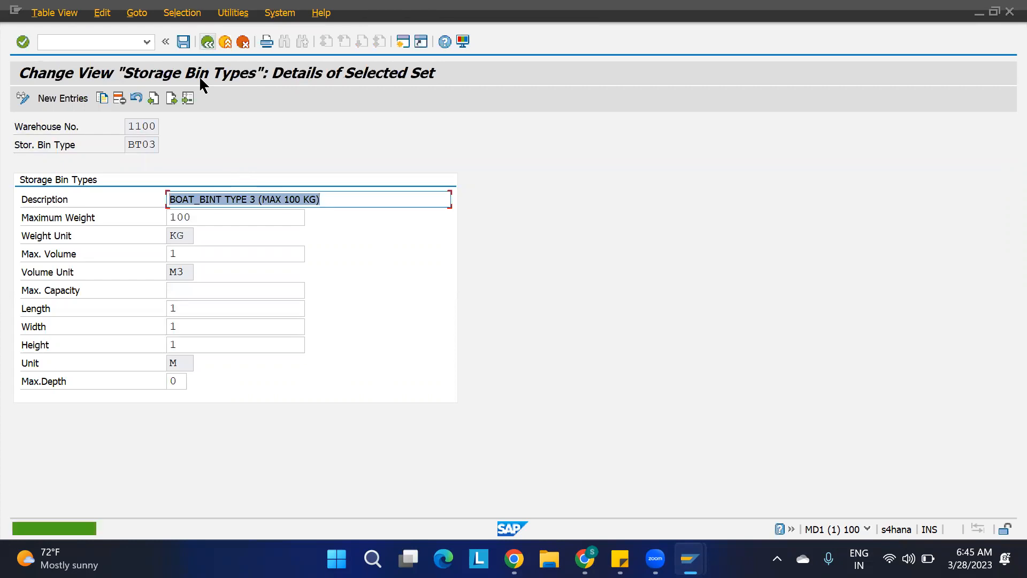
pyautogui.click(207, 41)
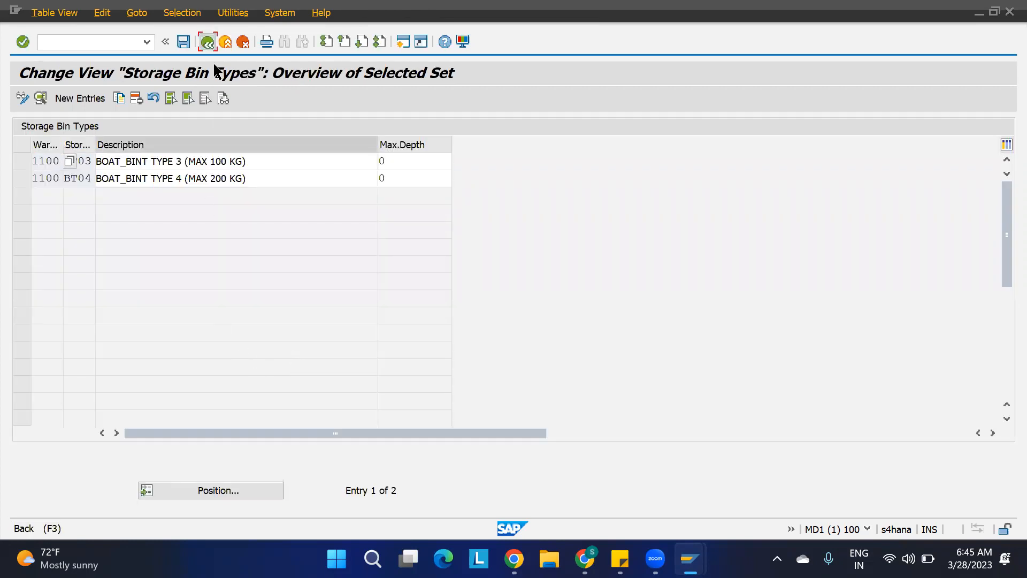
pyautogui.press('F3')
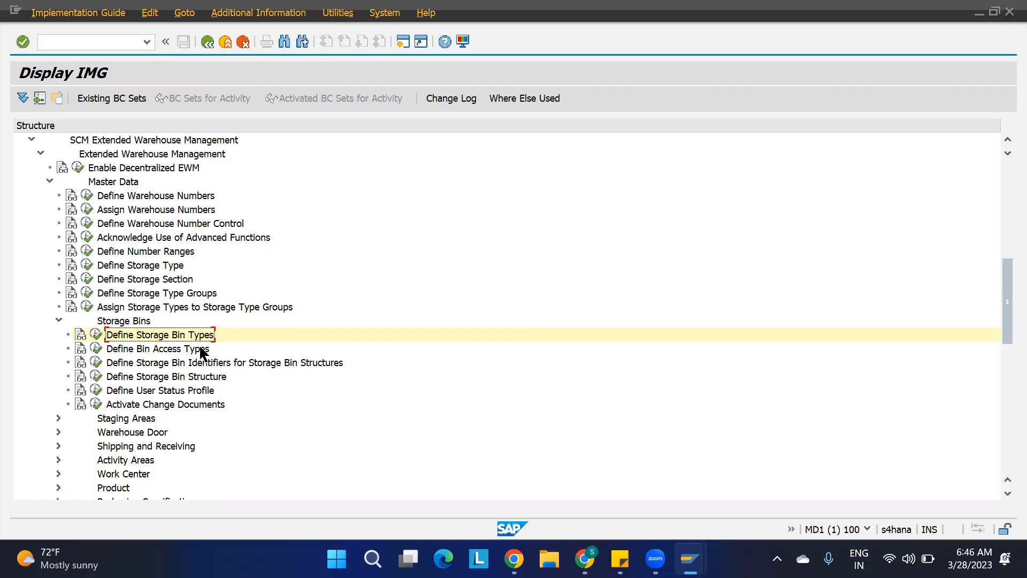
# Open Define Storage Bin Structure and copy warehouse 1100's ST01 entry with start value ST03-01-01-01 and end value ST03-10-03-04.
pyautogui.click(151, 363)
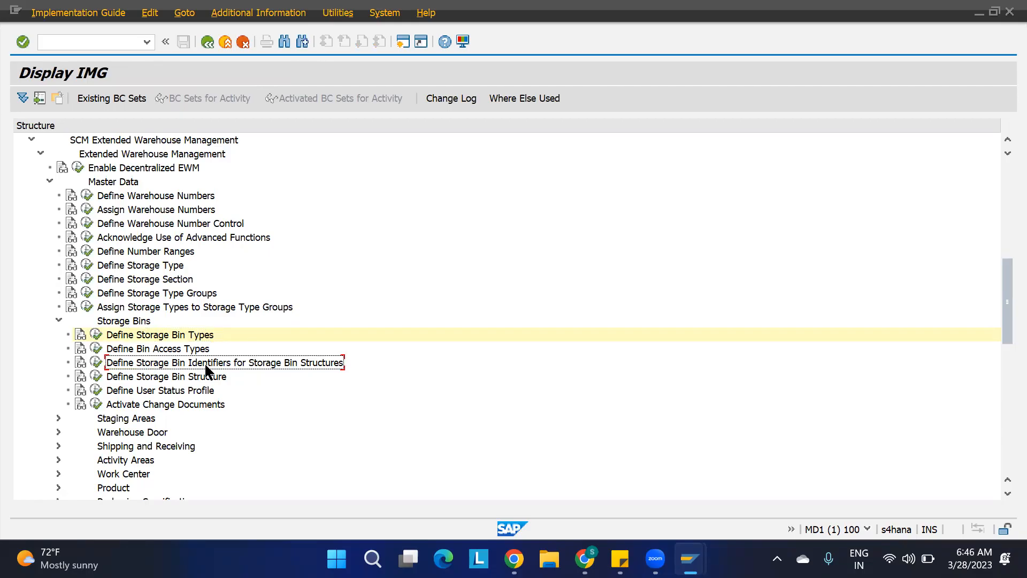
pyautogui.click(136, 377)
pyautogui.click(95, 379)
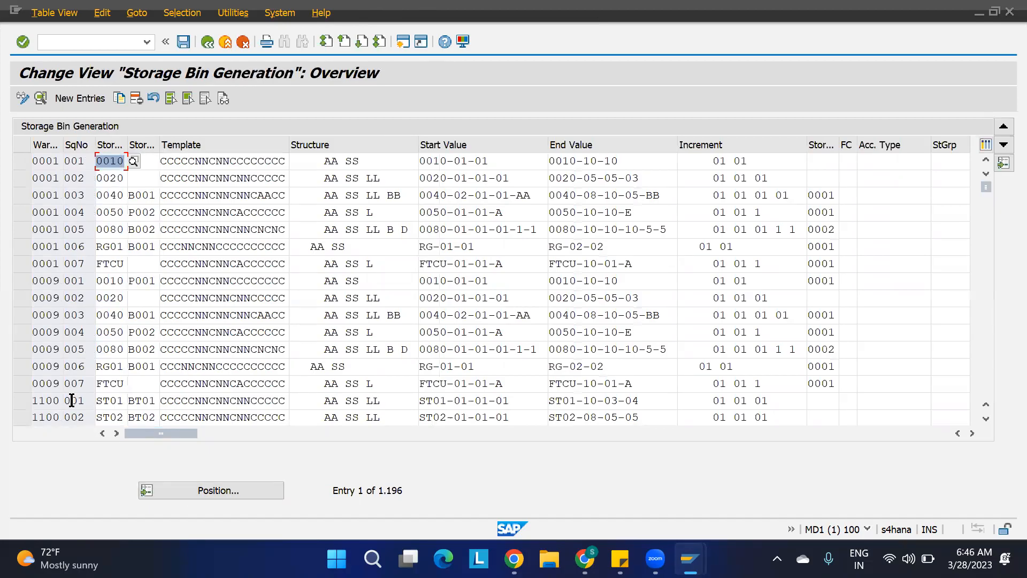
pyautogui.click(20, 400)
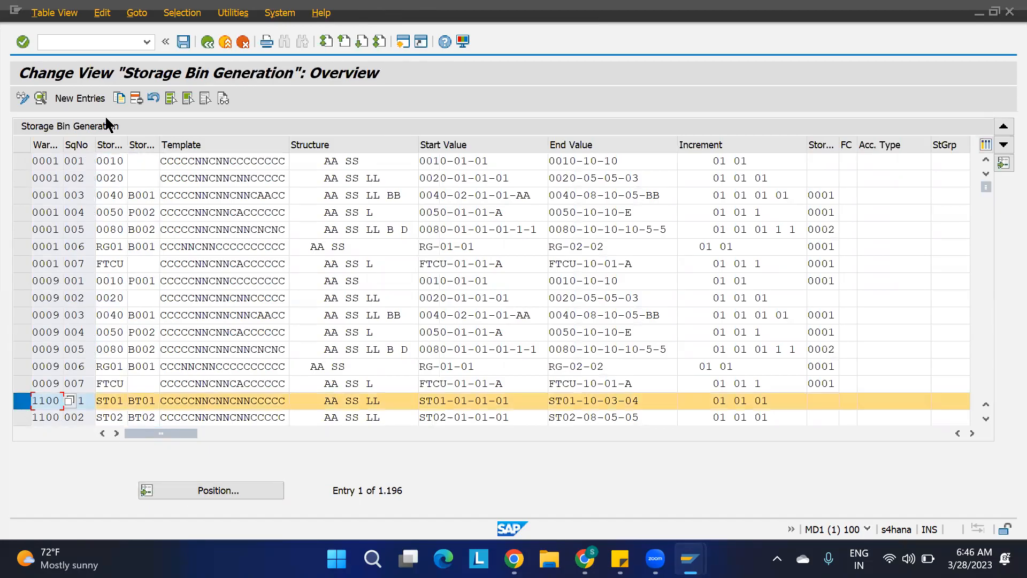
pyautogui.click(118, 99)
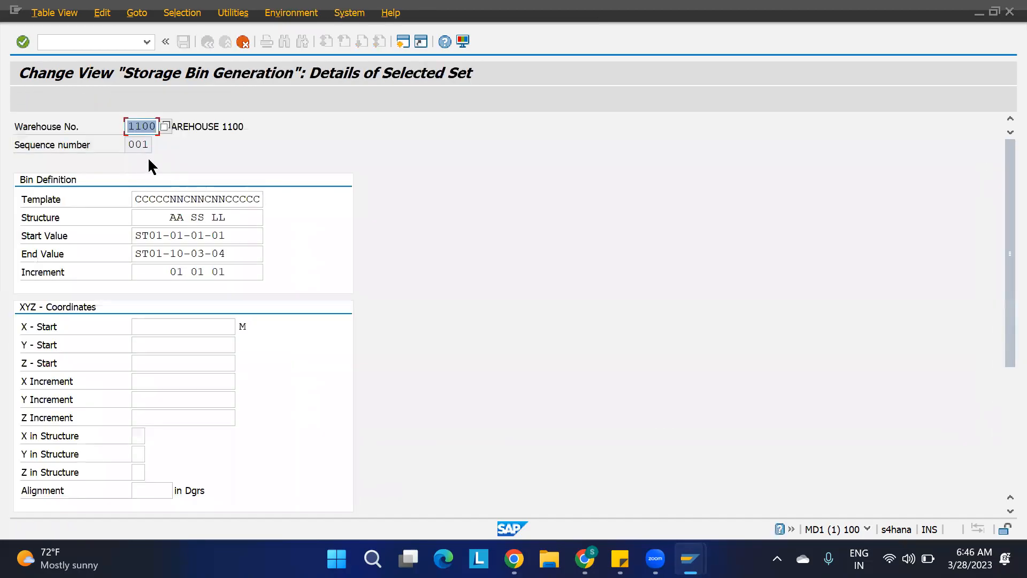
pyautogui.click(160, 236)
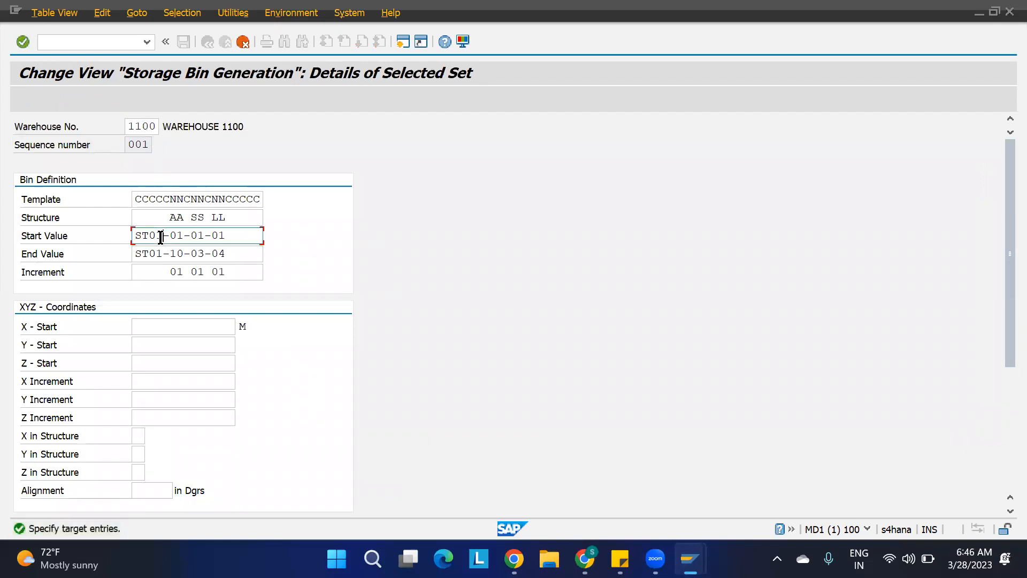
pyautogui.press('BackSpace')
pyautogui.write('3')
pyautogui.click(161, 255)
pyautogui.press('BackSpace')
pyautogui.write('3')
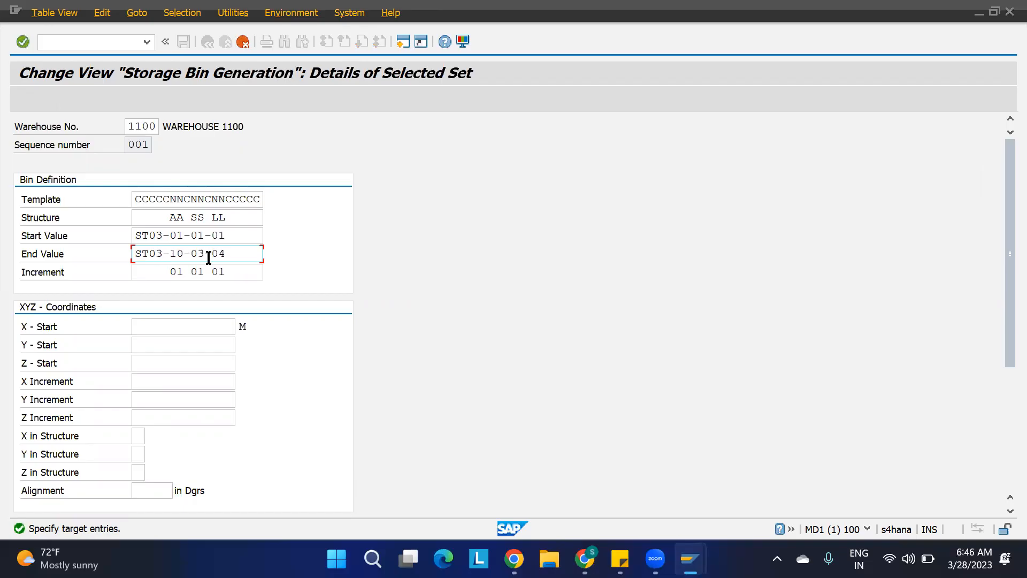
# Set the copied entry's storage type to ST03 and bin type to BT03, and confirm the copy.
pyautogui.click(212, 234)
pyautogui.scroll(-3, 291, 389)
pyautogui.scroll(-1, 291, 392)
pyautogui.click(164, 378)
pyautogui.press('BackSpace')
pyautogui.write('3')
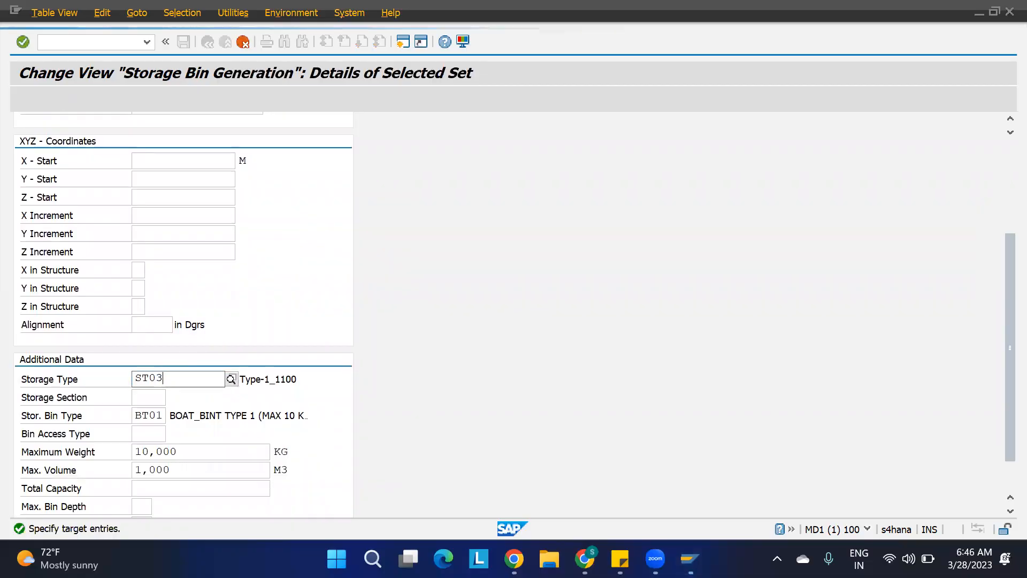
pyautogui.click(160, 415)
pyautogui.click(162, 415)
pyautogui.press('BackSpace')
pyautogui.write('3')
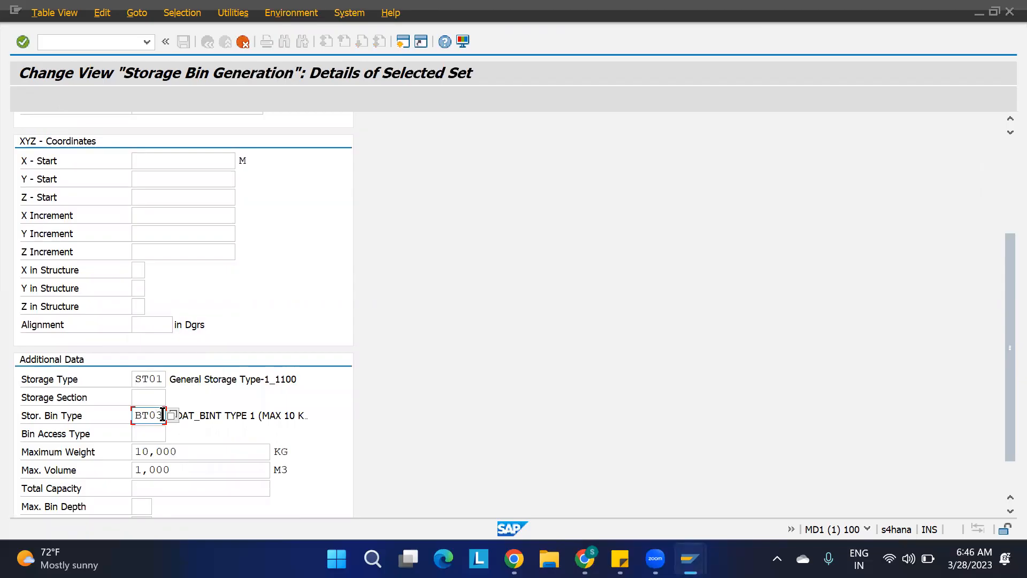
pyautogui.click(164, 376)
pyautogui.press('BackSpace')
pyautogui.write('3')
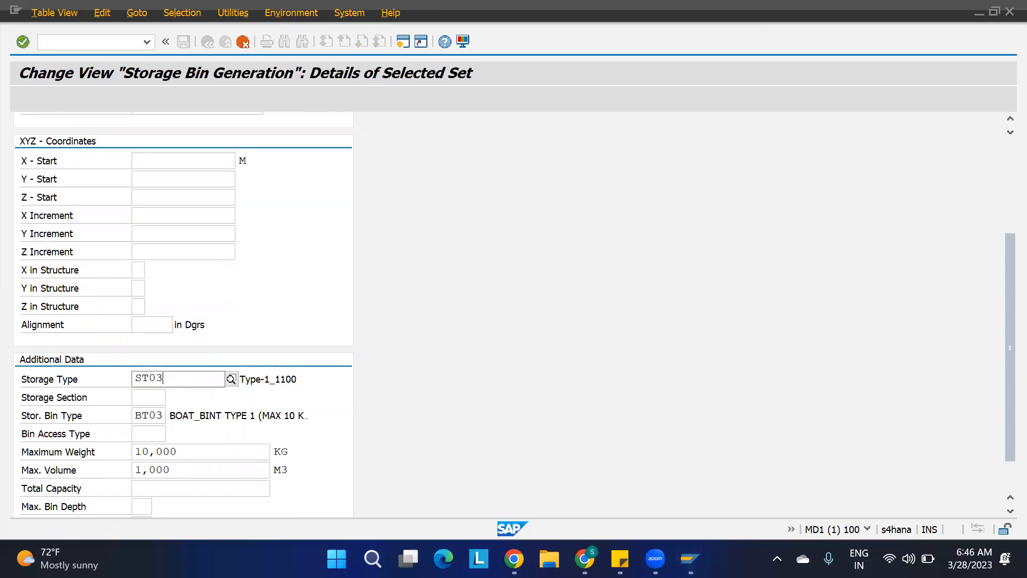
pyautogui.press('Return')
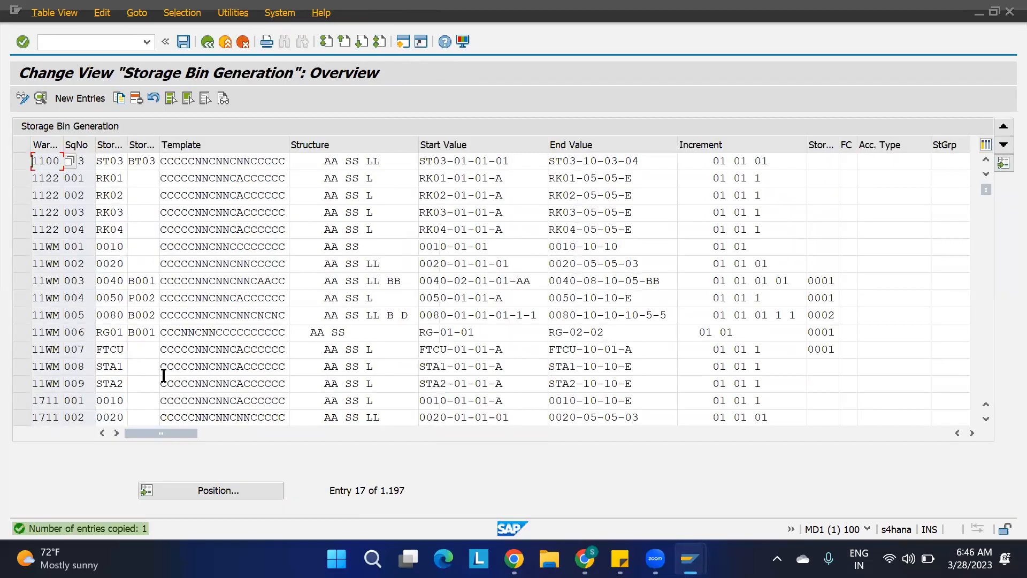
# Copy the new ST03 bin structure entry with start value ST04-01-01-01 and end value ST04-10-03-05.
pyautogui.click(110, 163)
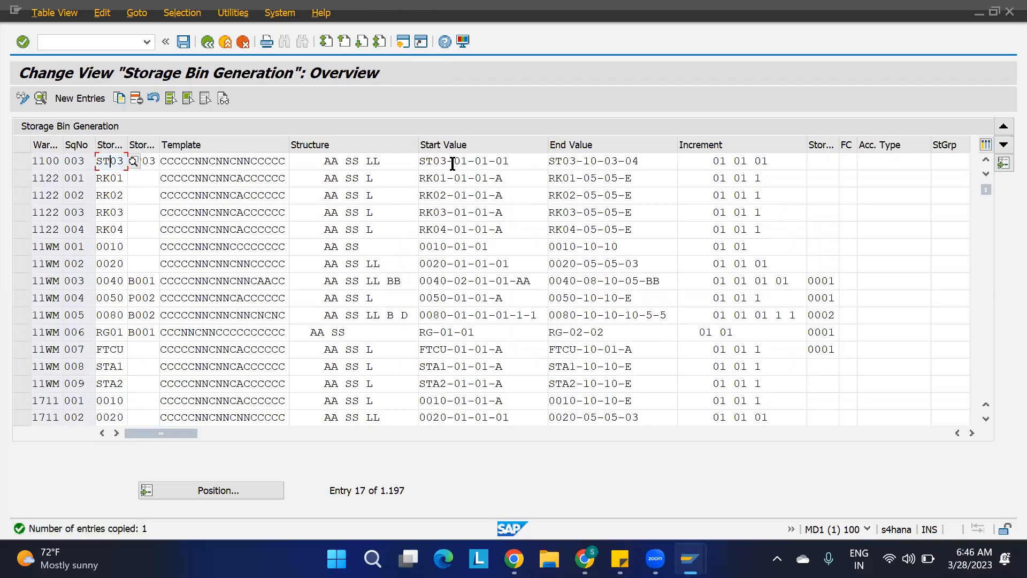
pyautogui.moveTo(525, 163); pyautogui.dragTo(390, 173)
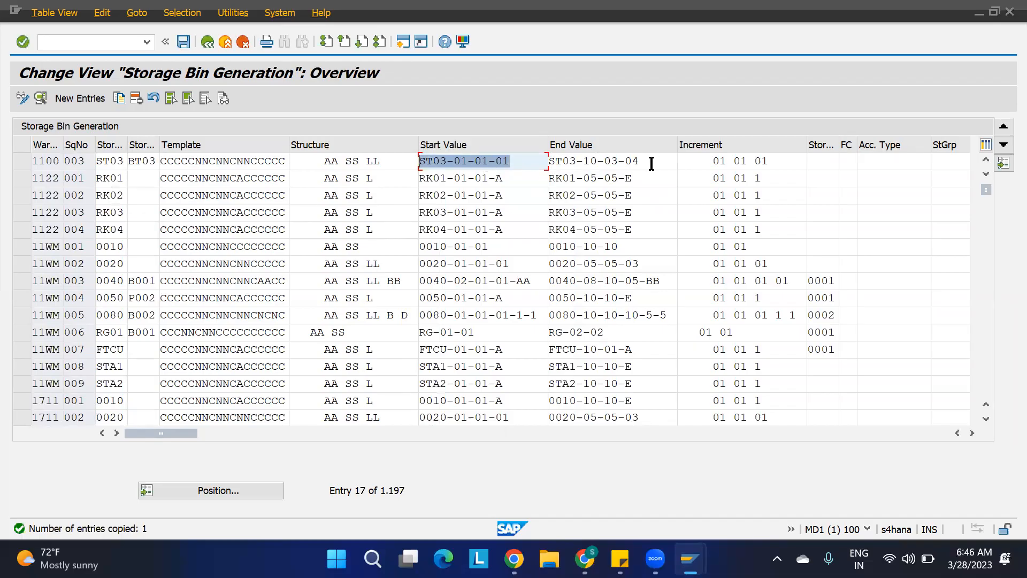
pyautogui.press('Tab')
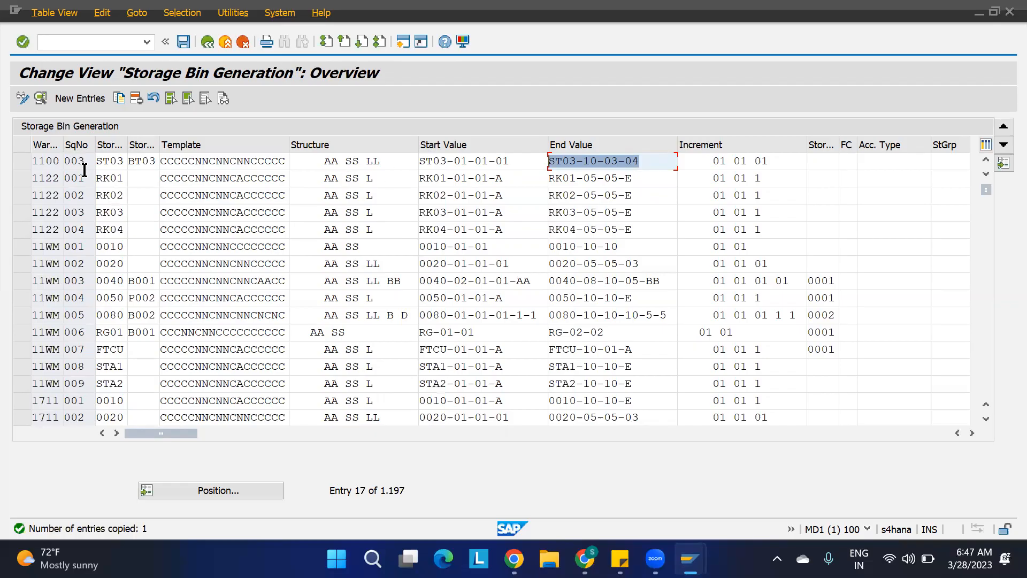
pyautogui.click(22, 161)
pyautogui.click(119, 99)
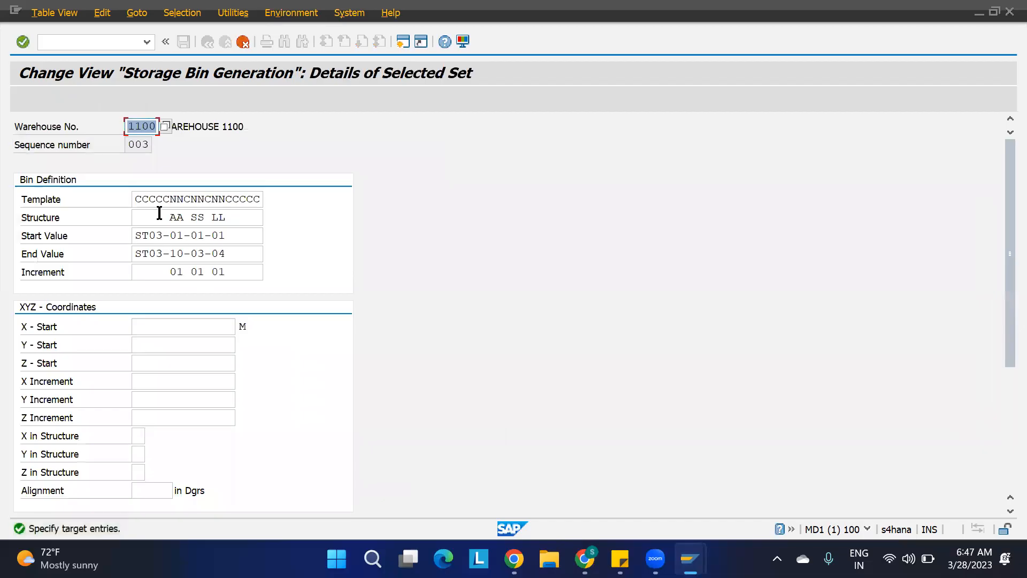
pyautogui.click(165, 236)
pyautogui.press('BackSpace')
pyautogui.write('4')
pyautogui.click(161, 253)
pyautogui.press('BackSpace')
pyautogui.write('4')
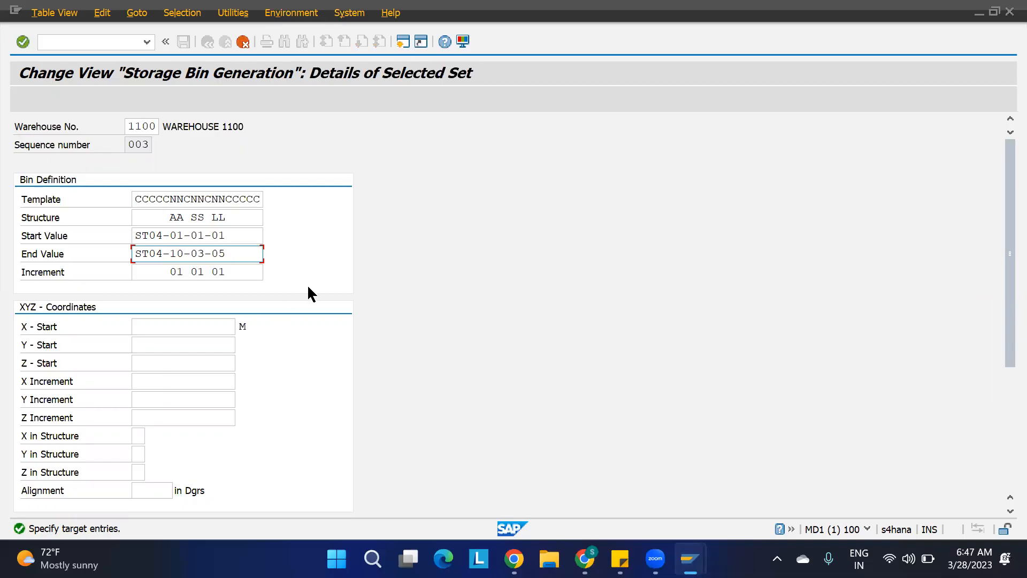
# Set the copy's storage type to ST04 and bin type to BT04, then save under the customizing request and leave.
pyautogui.scroll(-5, 307, 293)
pyautogui.click(162, 348)
pyautogui.press('BackSpace')
pyautogui.write('4')
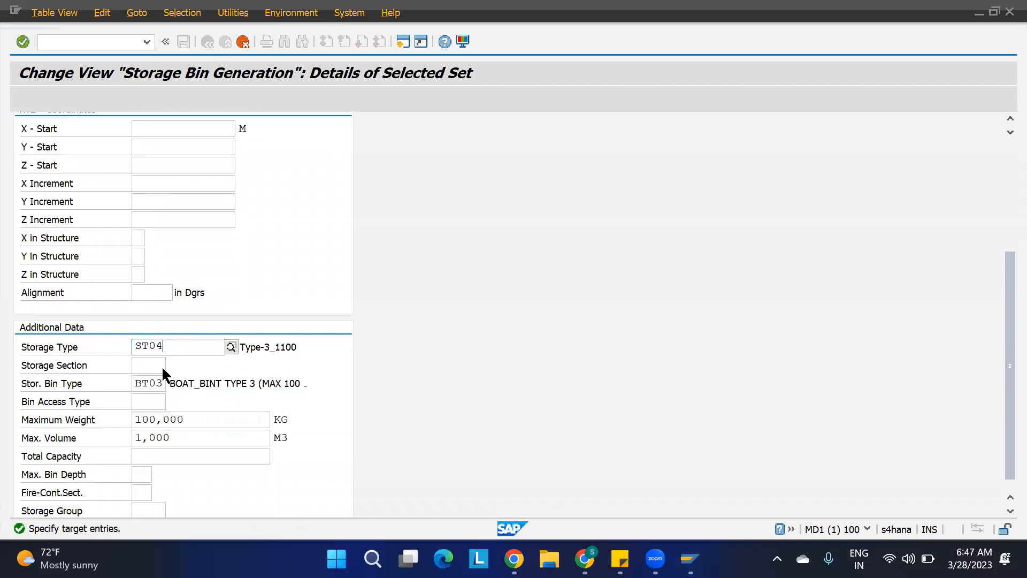
pyautogui.click(162, 379)
pyautogui.click(164, 383)
pyautogui.press('BackSpace')
pyautogui.write('4')
pyautogui.press('Return')
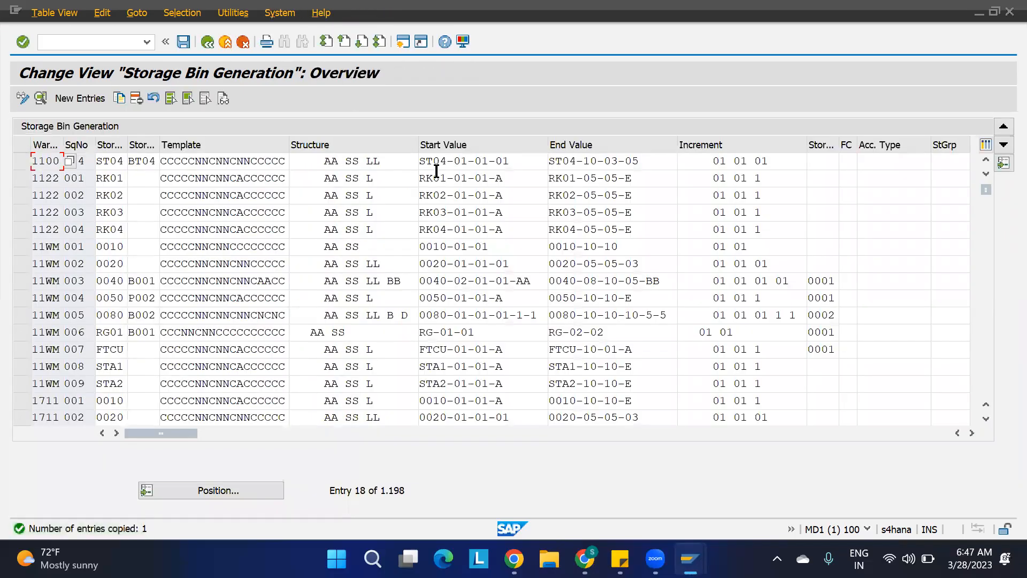
pyautogui.hotkey('ctrl', 's')
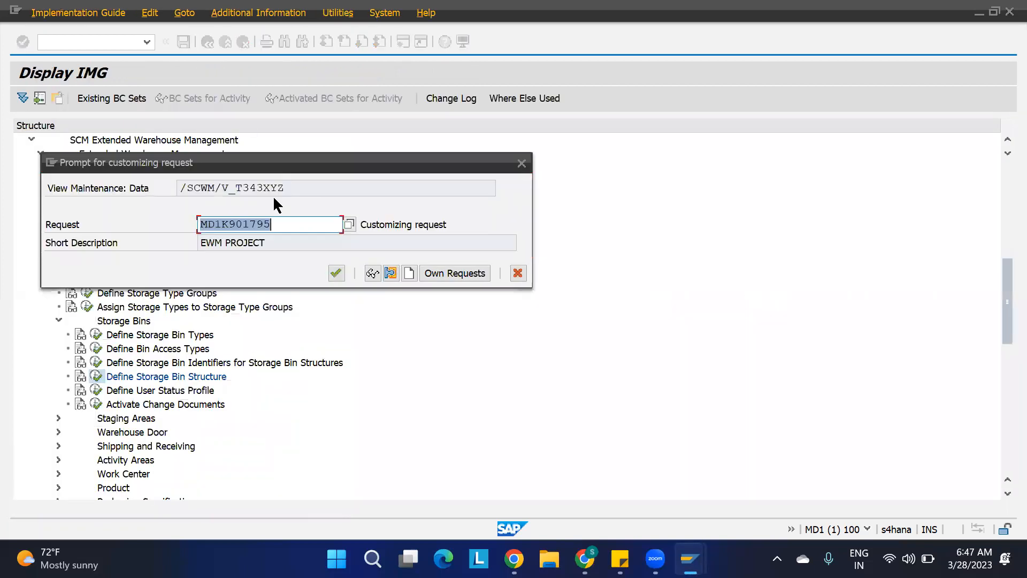
pyautogui.click(336, 273)
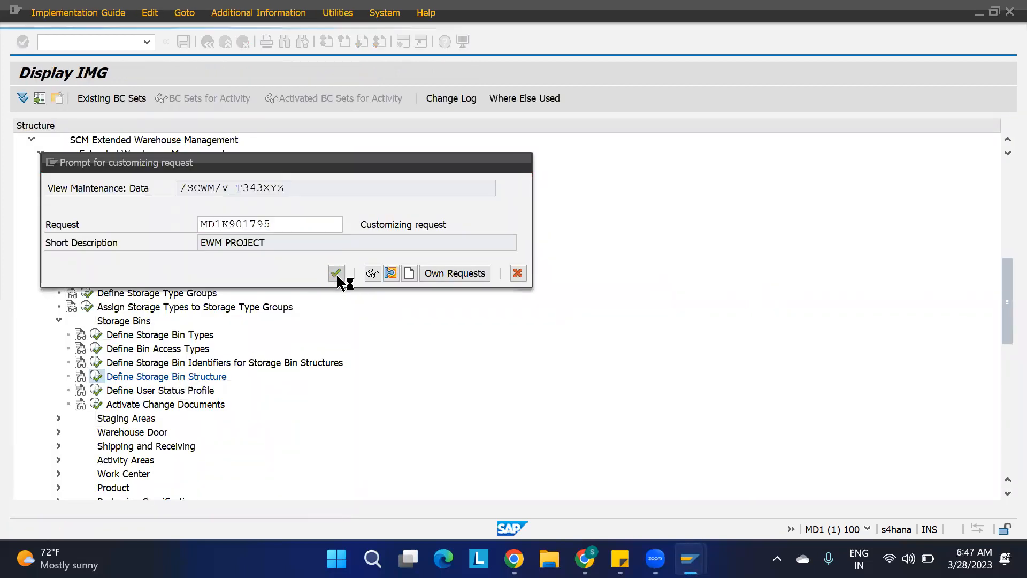
pyautogui.press('F3')
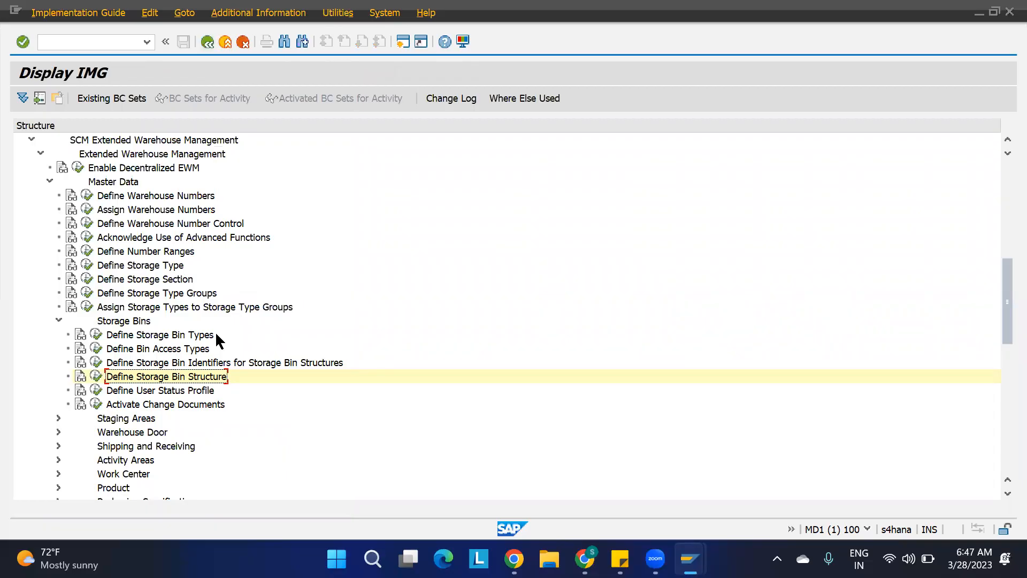
# Reopen Define Storage Bin Structure and review warehouse 1100's bin structure entries and the ST01 entry's details.
pyautogui.click(95, 376)
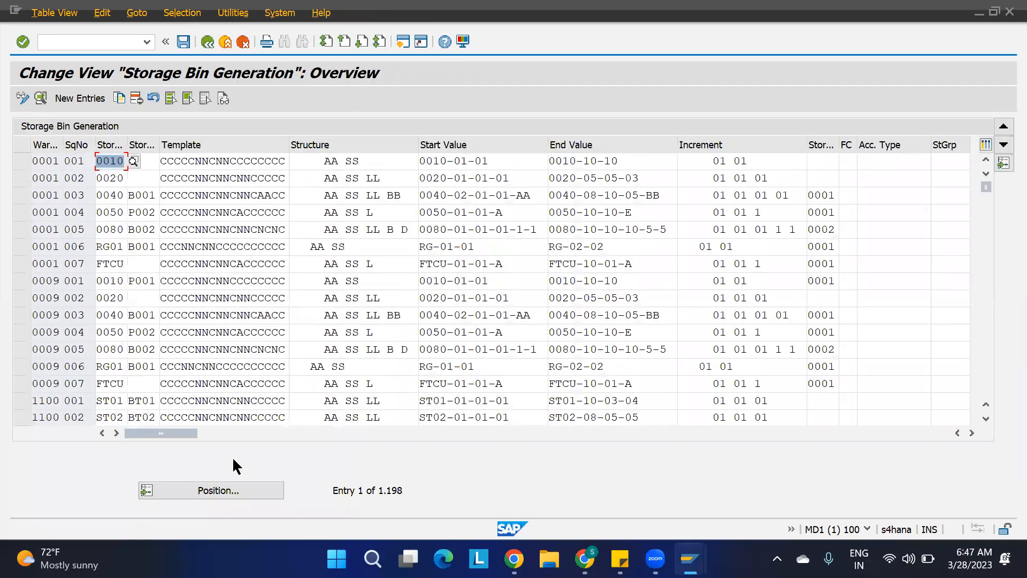
pyautogui.doubleClick(49, 401)
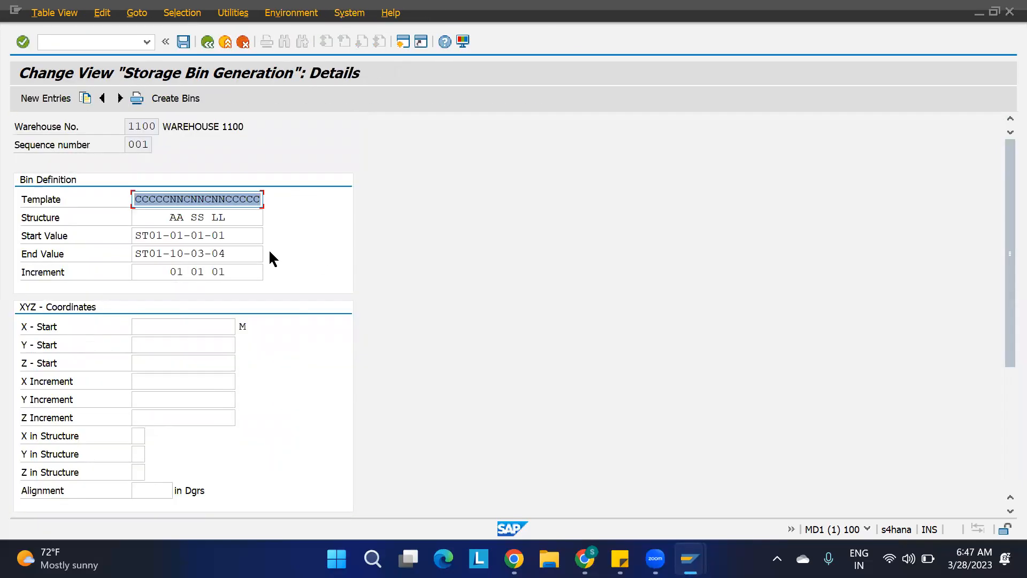
pyautogui.scroll(-5, 309, 399)
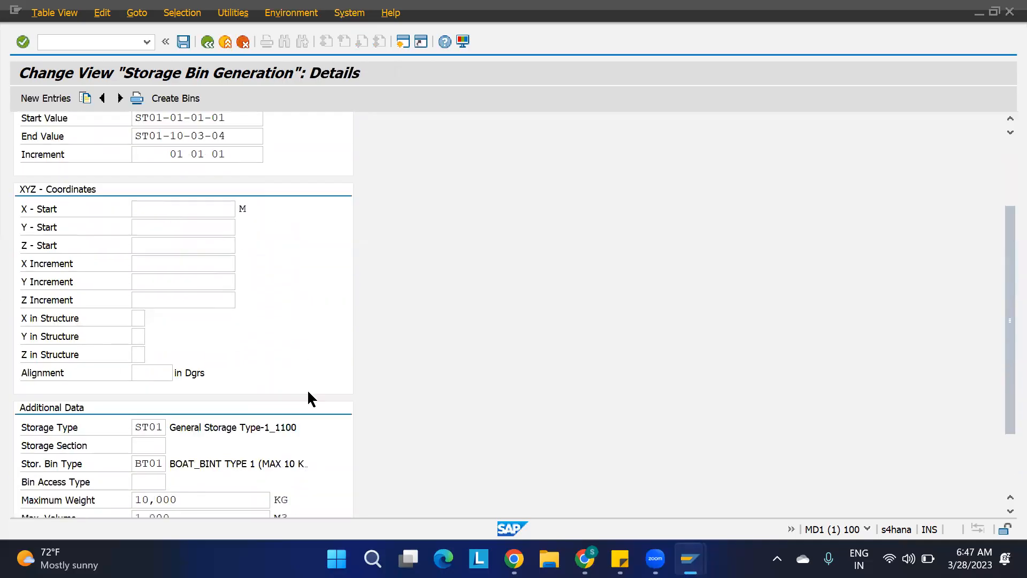
pyautogui.scroll(-1, 309, 399)
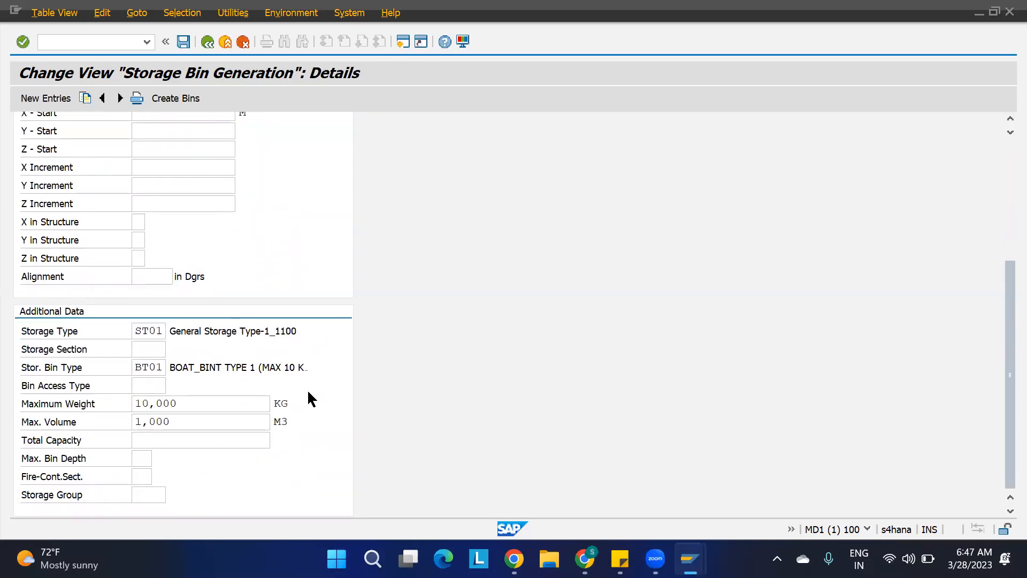
pyautogui.scroll(2, 308, 393)
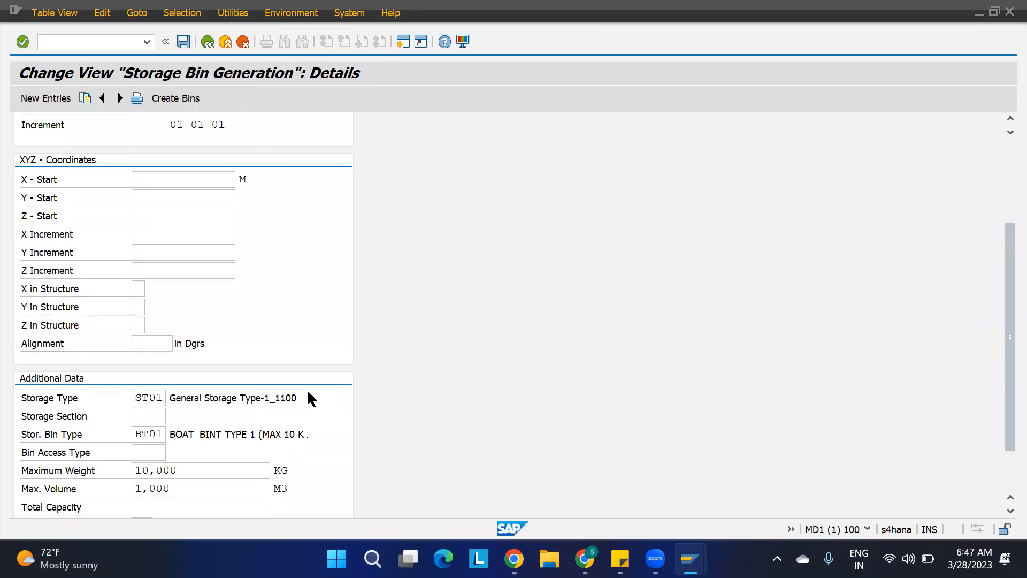
pyautogui.scroll(4, 309, 393)
pyautogui.press('F3')
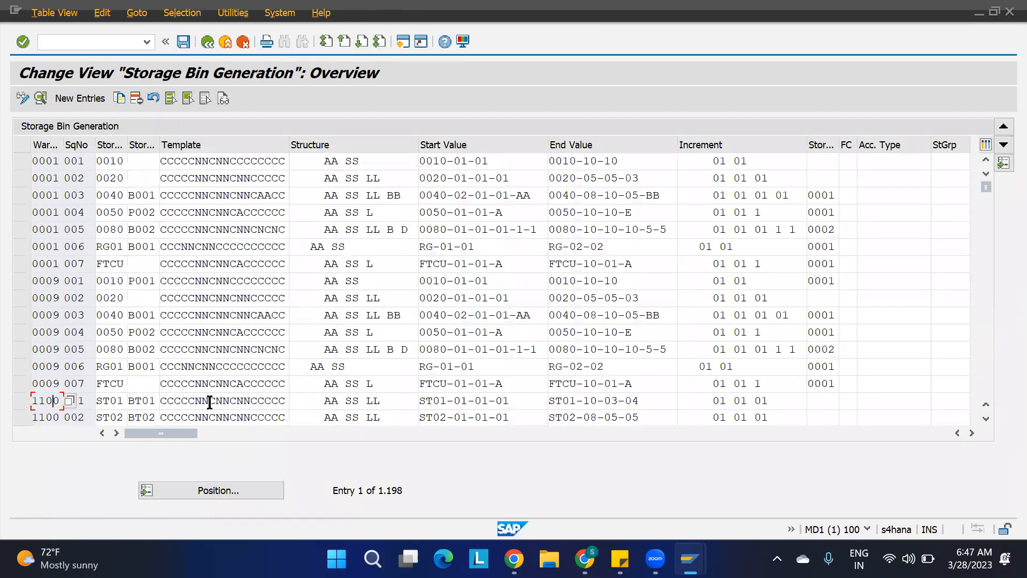
pyautogui.moveTo(196, 431); pyautogui.dragTo(220, 423)
pyautogui.click(83, 402)
pyautogui.doubleClick(33, 405)
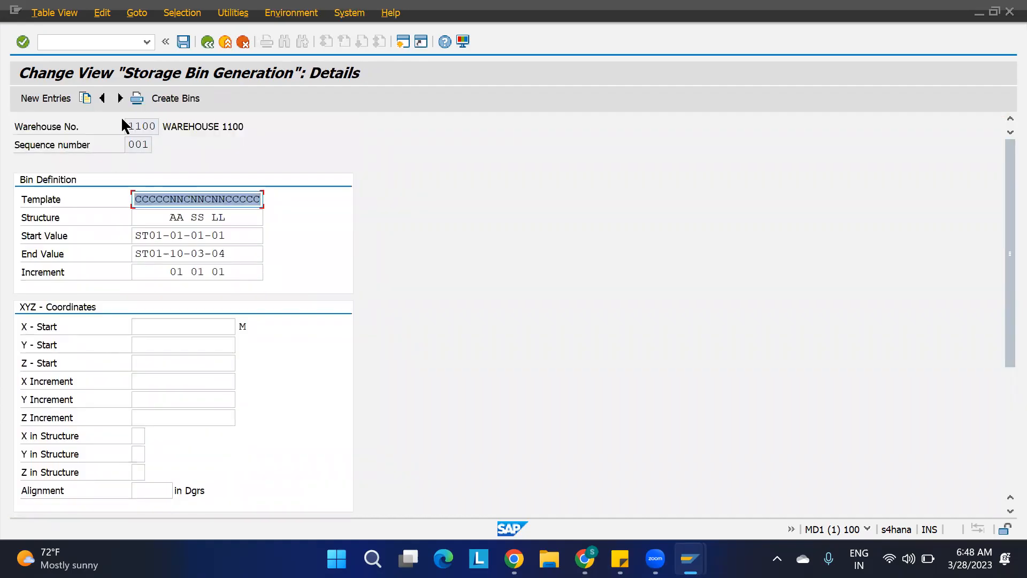
pyautogui.moveTo(155, 126); pyautogui.dragTo(84, 123)
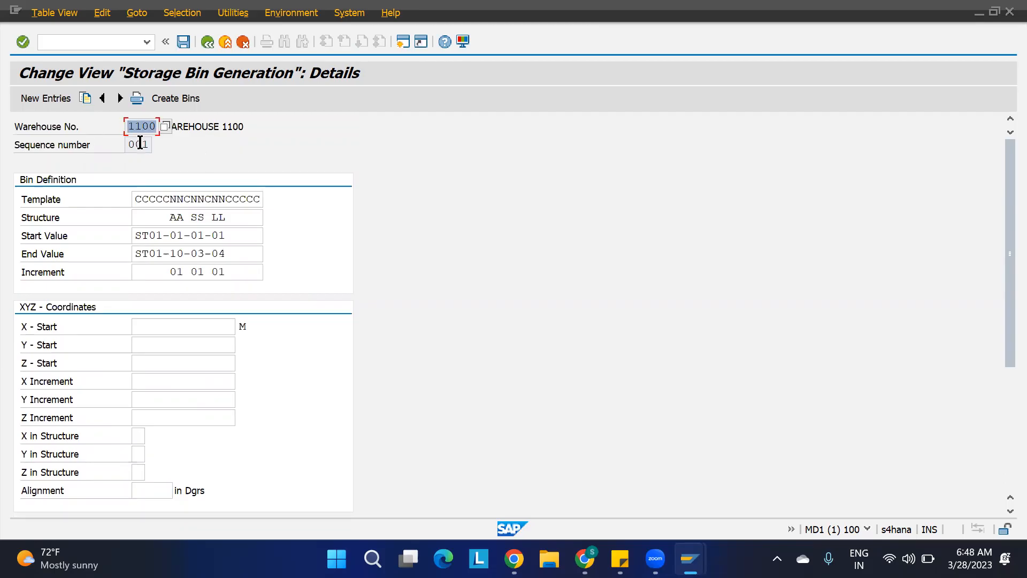
pyautogui.press('F3')
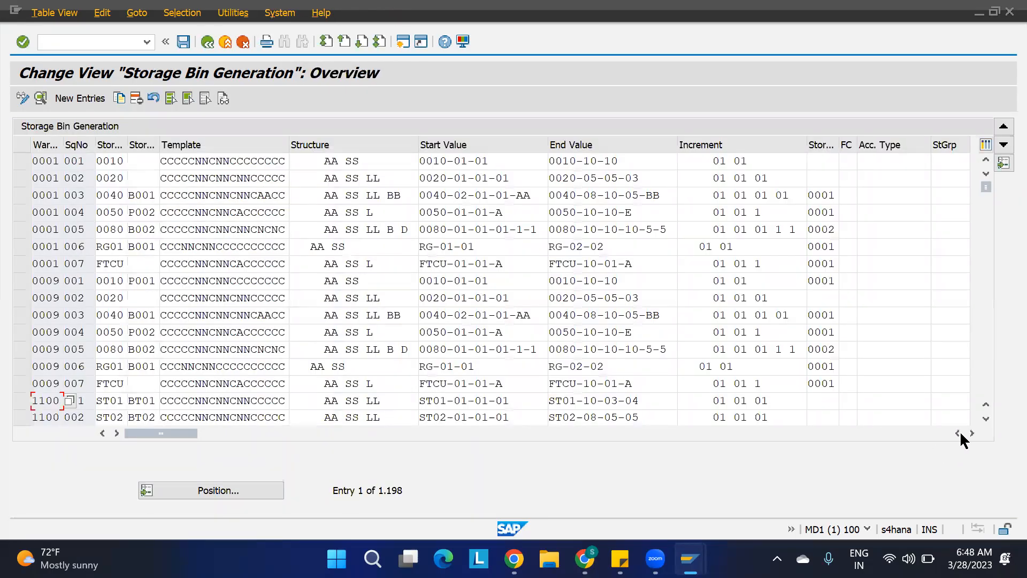
pyautogui.click(986, 419)
pyautogui.click(985, 419)
pyautogui.click(986, 420)
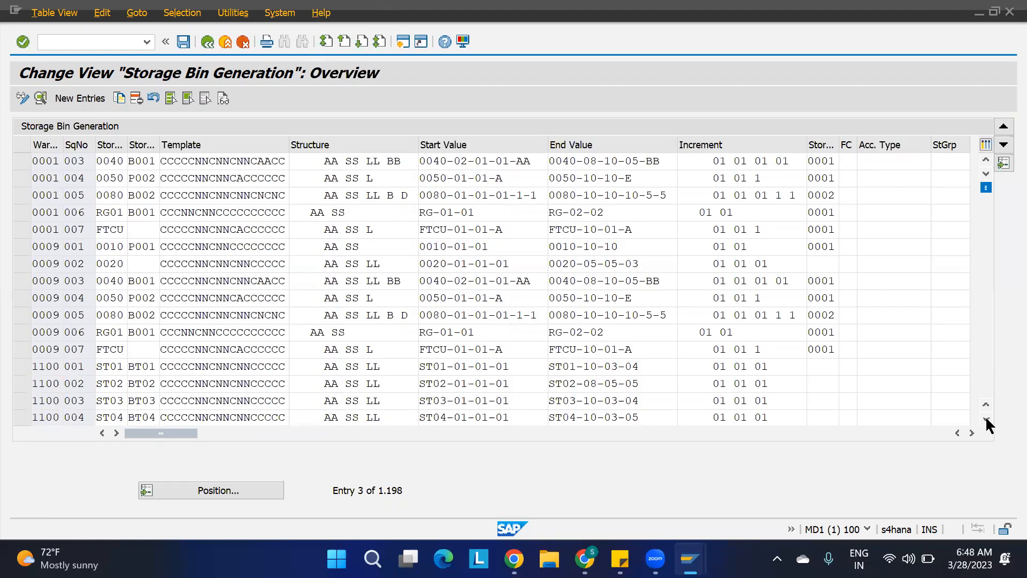
# Leave the storage bin structure table and exit back to the main menu.
pyautogui.click(81, 350)
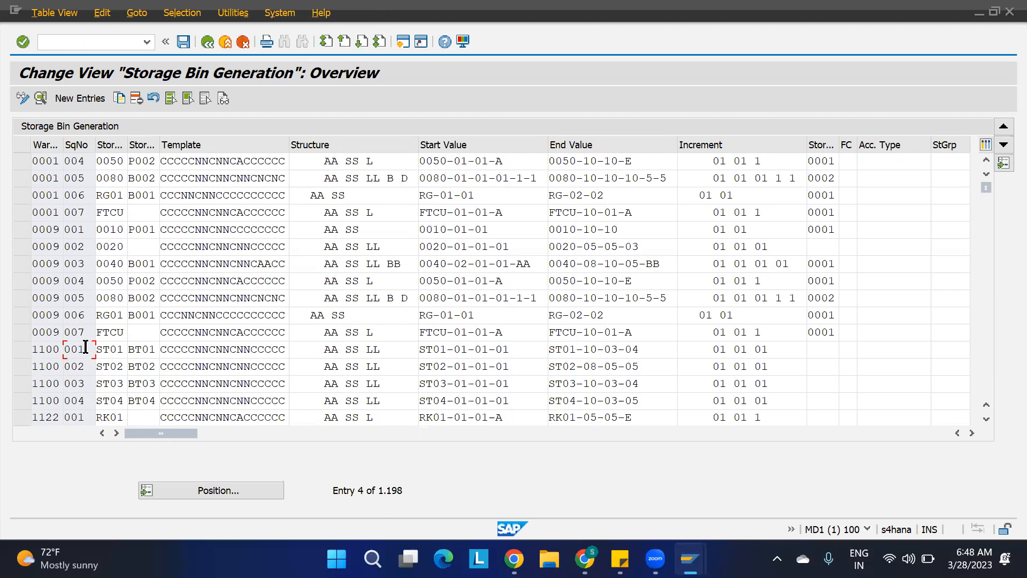
pyautogui.click(123, 350)
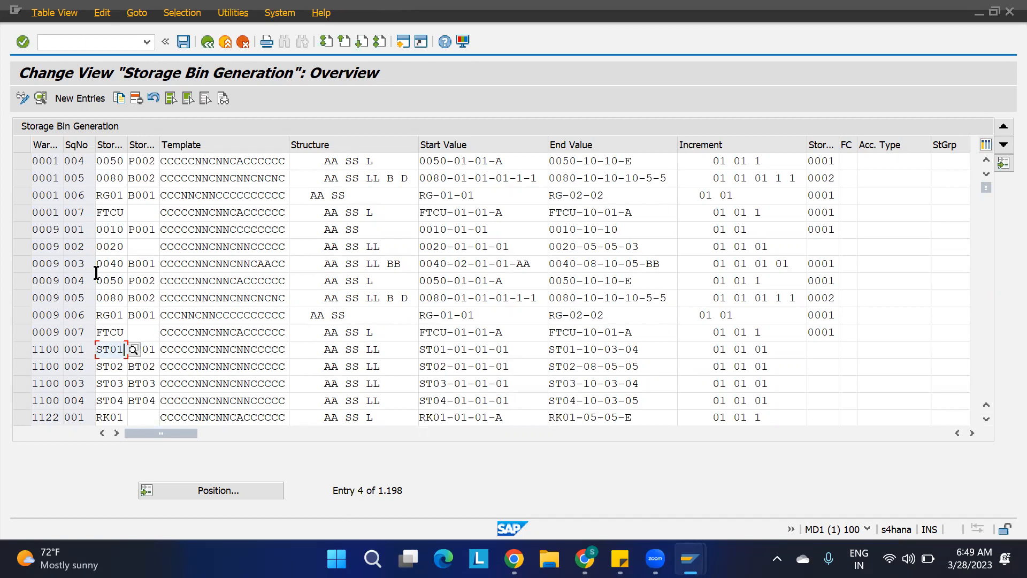
pyautogui.press('F3')
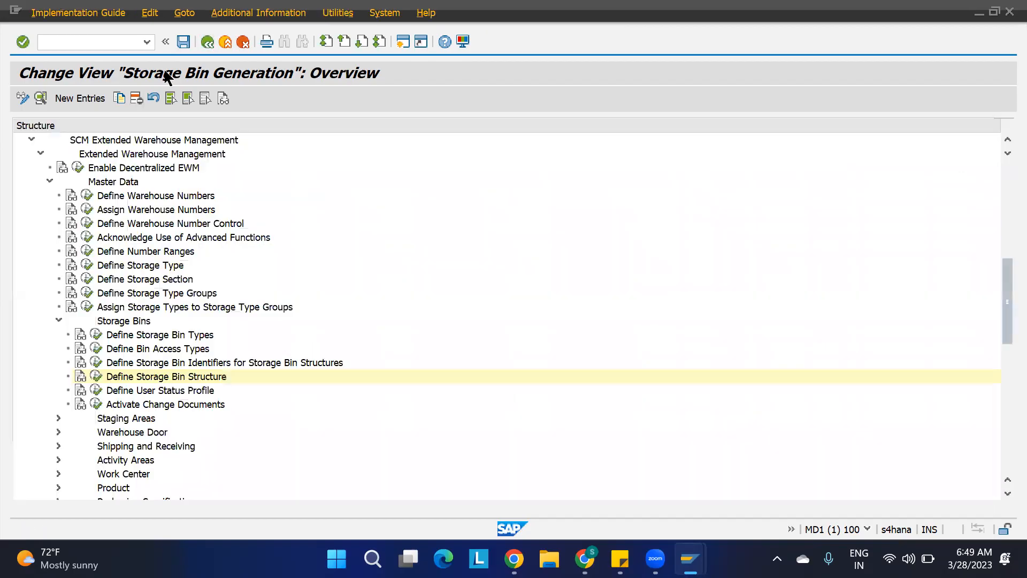
pyautogui.press('F3')
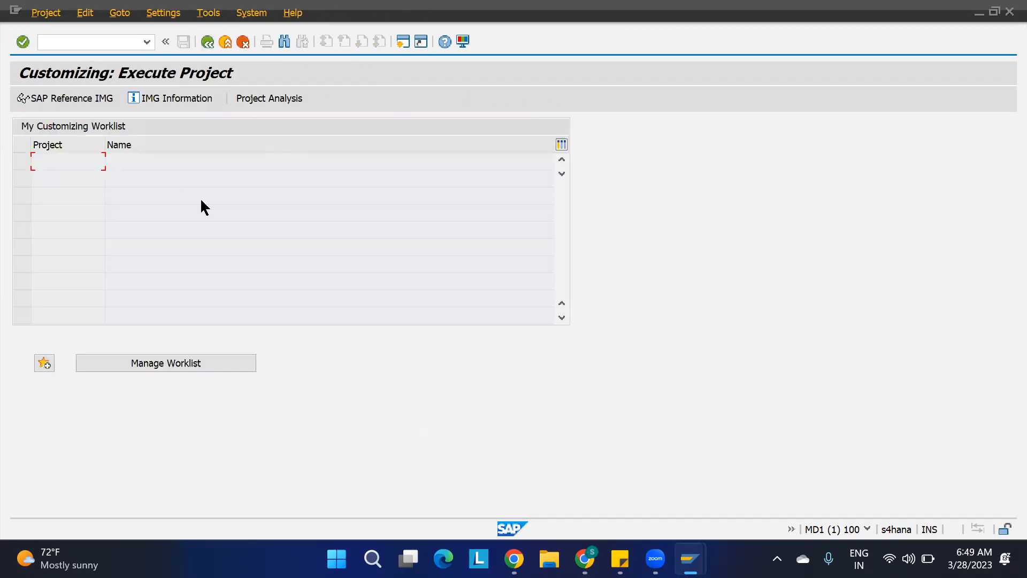
pyautogui.press('F3')
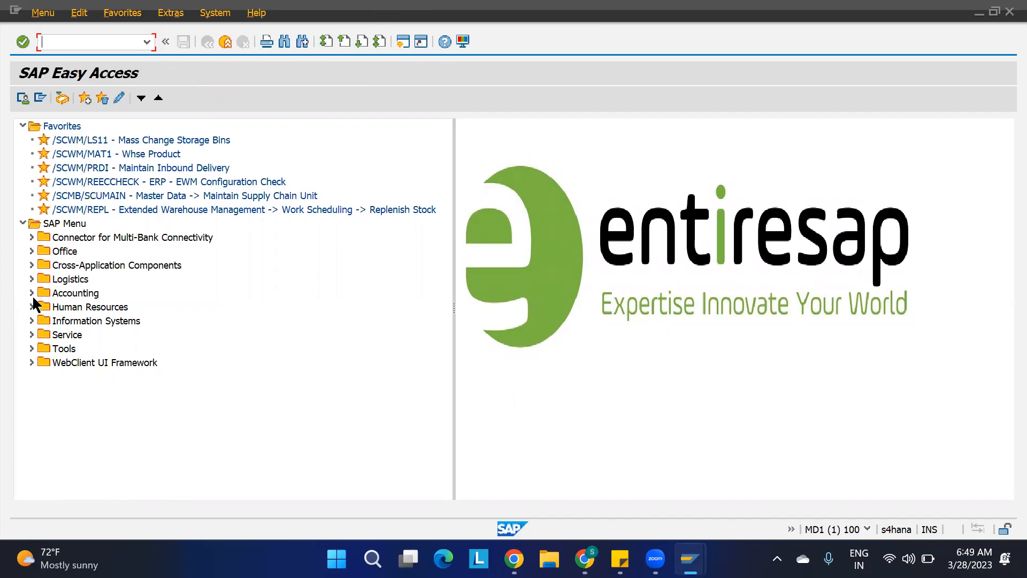
# Reopen Define Storage Bin Structure under Extended Warehouse Management master data in the IMG.
pyautogui.click(32, 279)
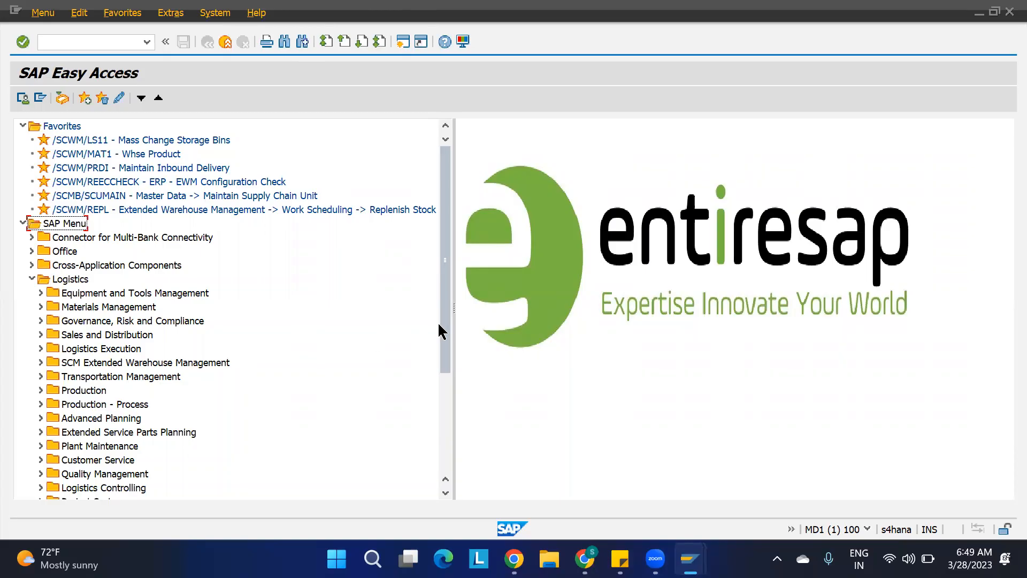
pyautogui.moveTo(444, 333); pyautogui.dragTo(445, 363)
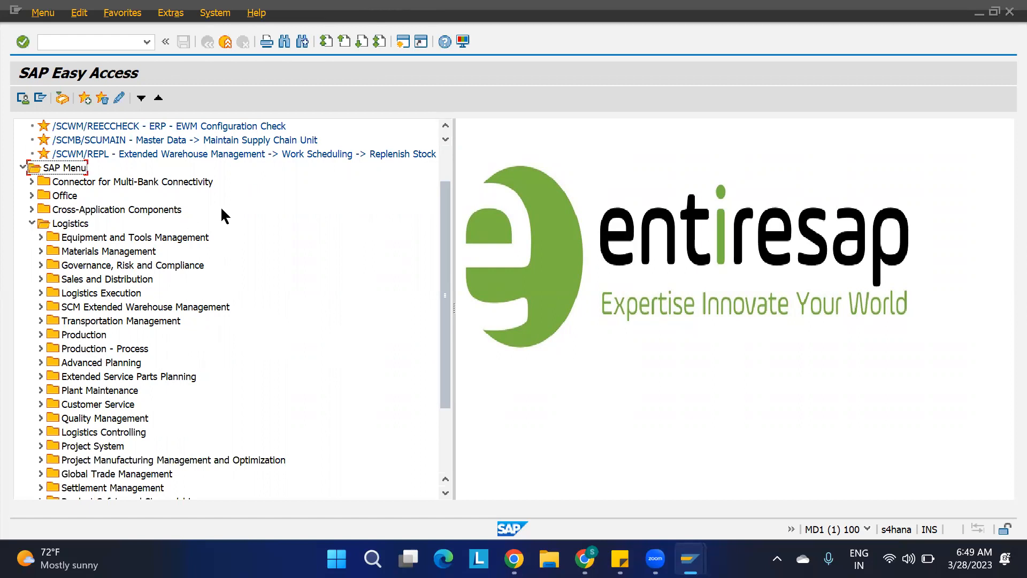
pyautogui.click(121, 41)
pyautogui.press('Return')
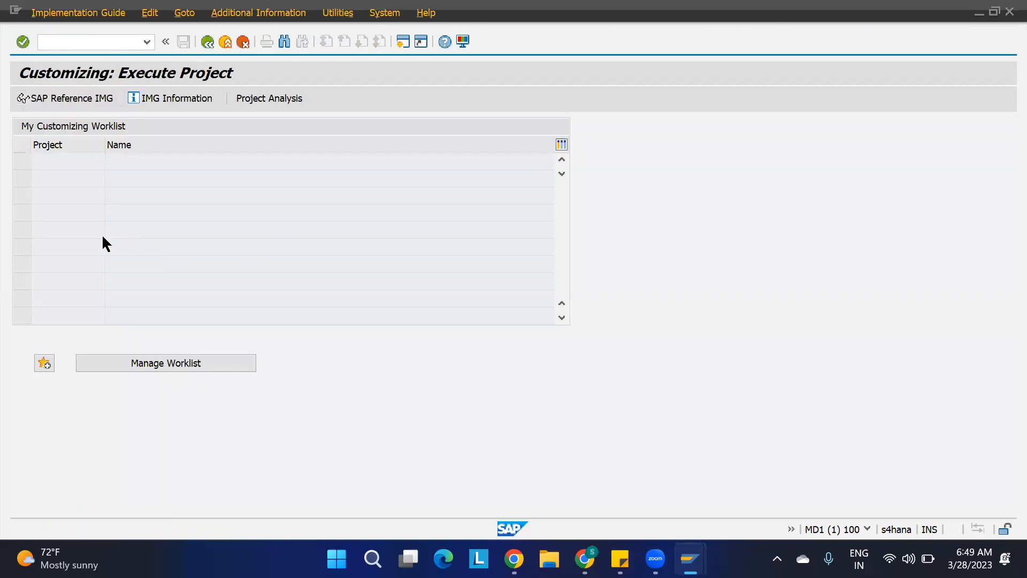
pyautogui.scroll(-3, 73, 374)
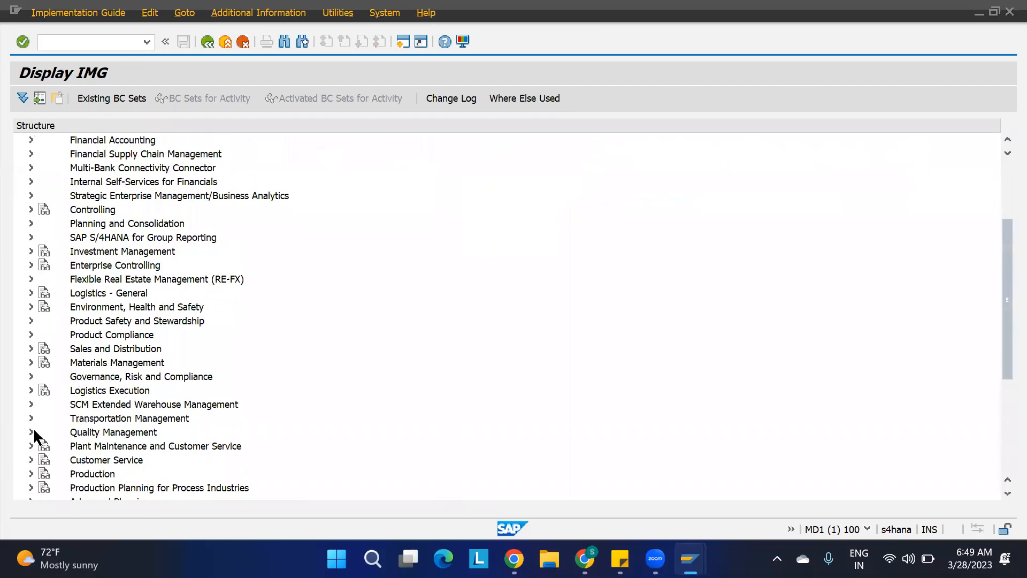
pyautogui.click(31, 404)
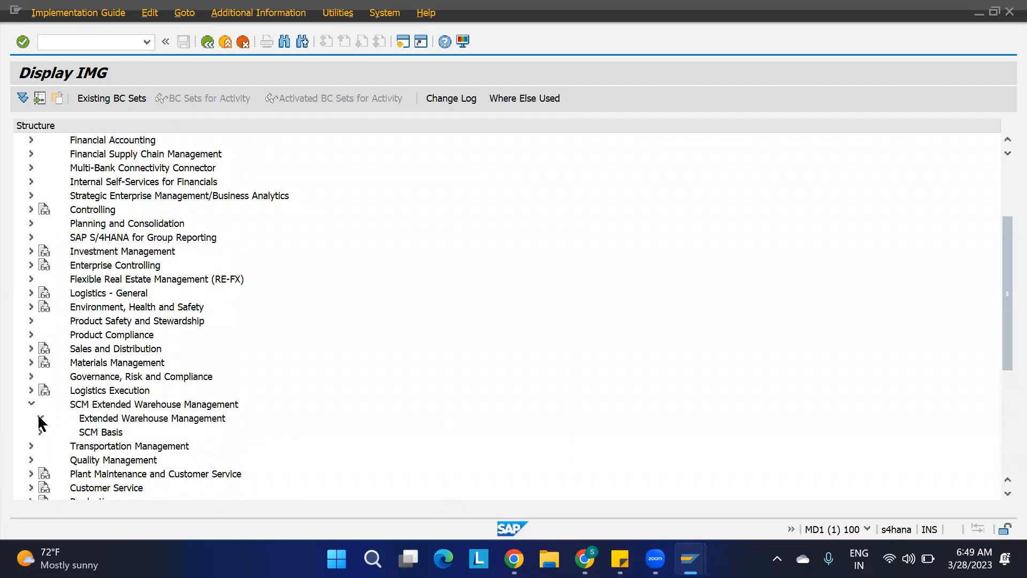
pyautogui.click(40, 417)
pyautogui.scroll(-4, 101, 412)
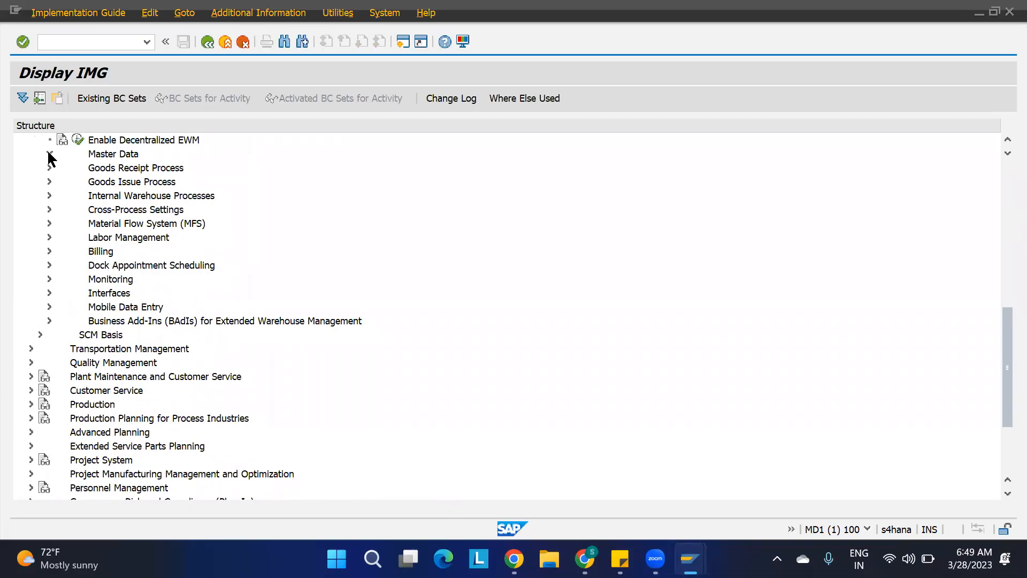
pyautogui.click(49, 155)
pyautogui.click(59, 293)
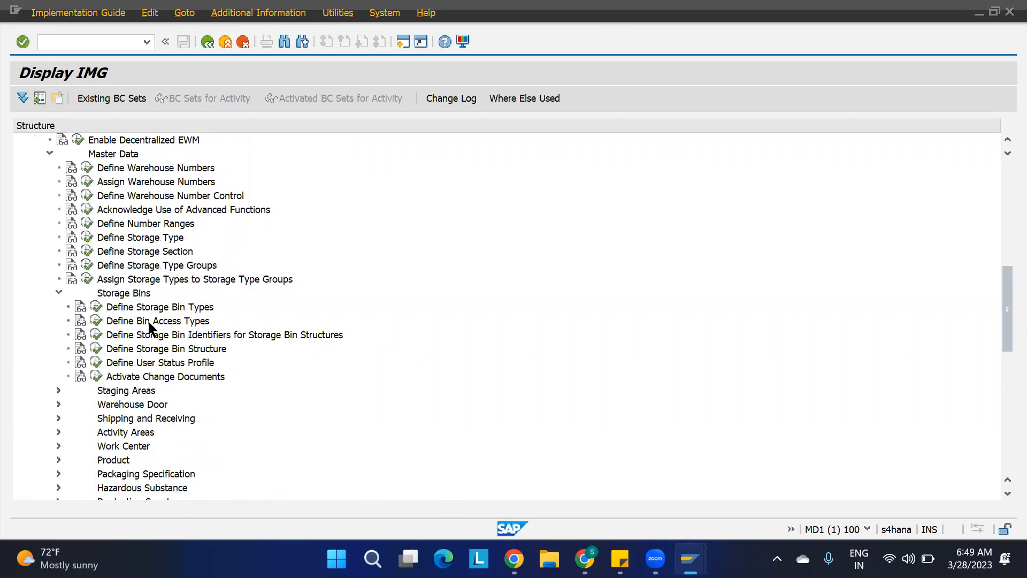
pyautogui.click(97, 348)
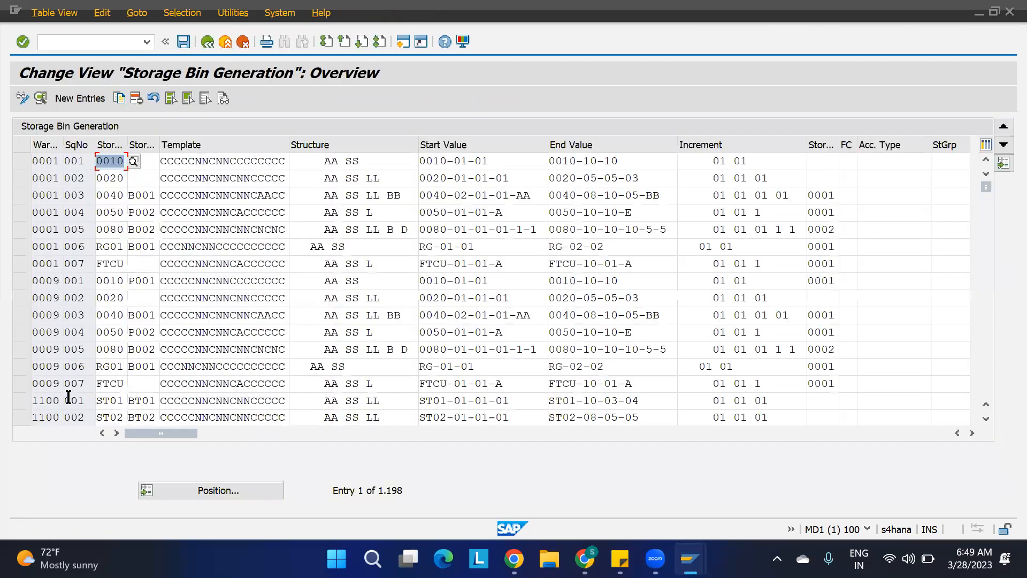
# Open warehouse 1100's ST03 bin structure entry and try to create its bins from Customizing.
pyautogui.click(48, 405)
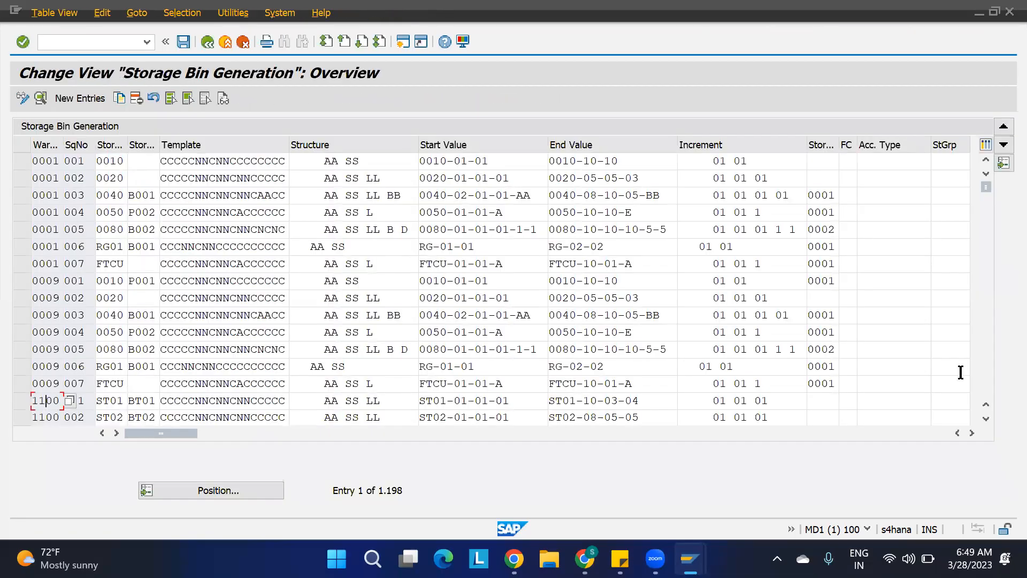
pyautogui.click(986, 422)
pyautogui.click(986, 421)
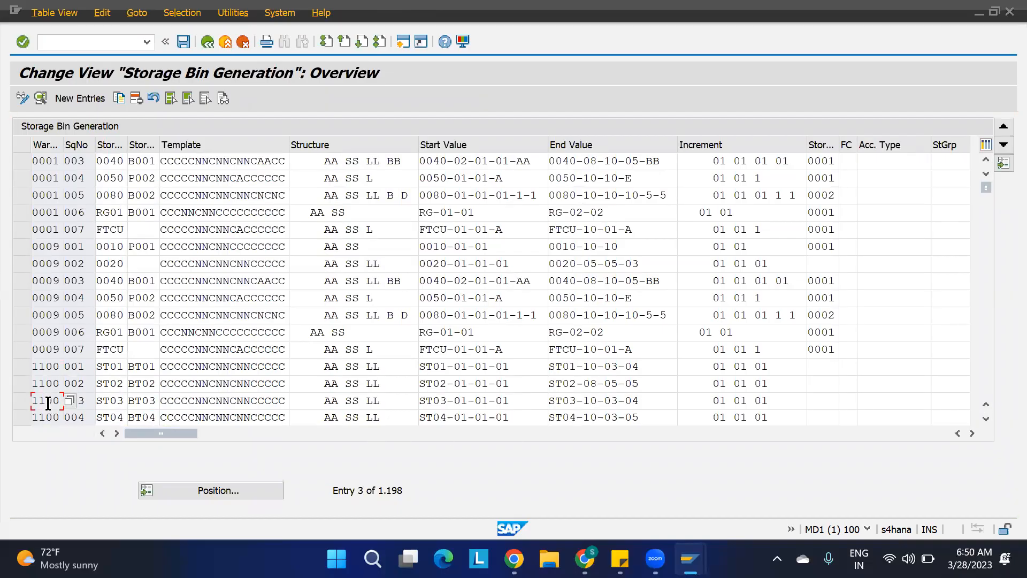
pyautogui.doubleClick(48, 403)
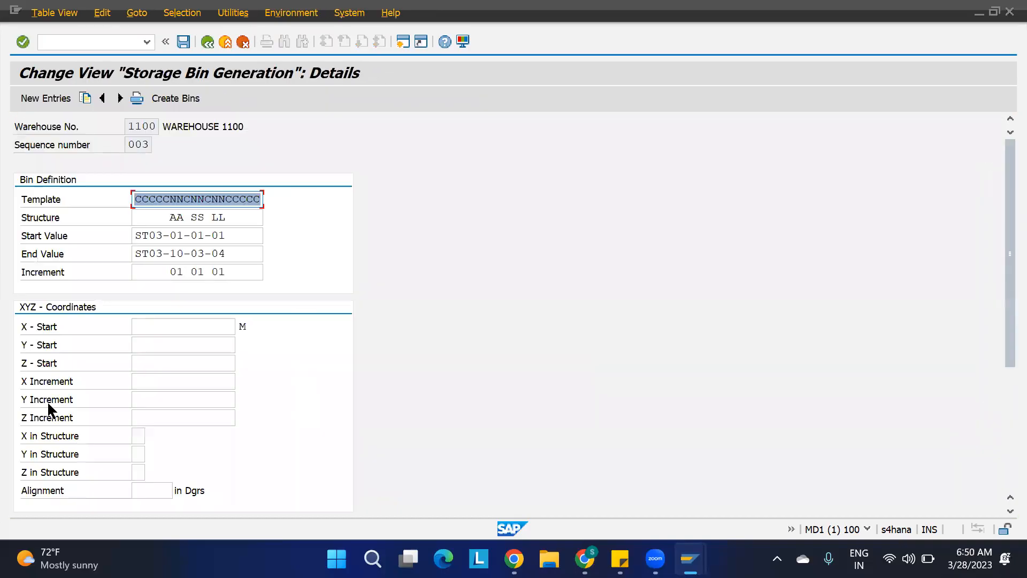
pyautogui.click(172, 99)
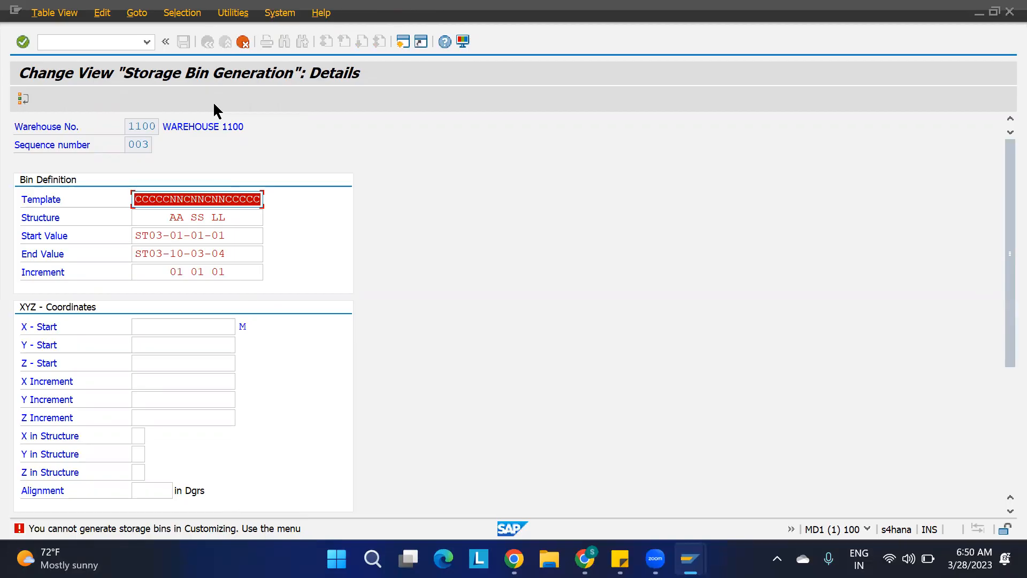
pyautogui.press('Return')
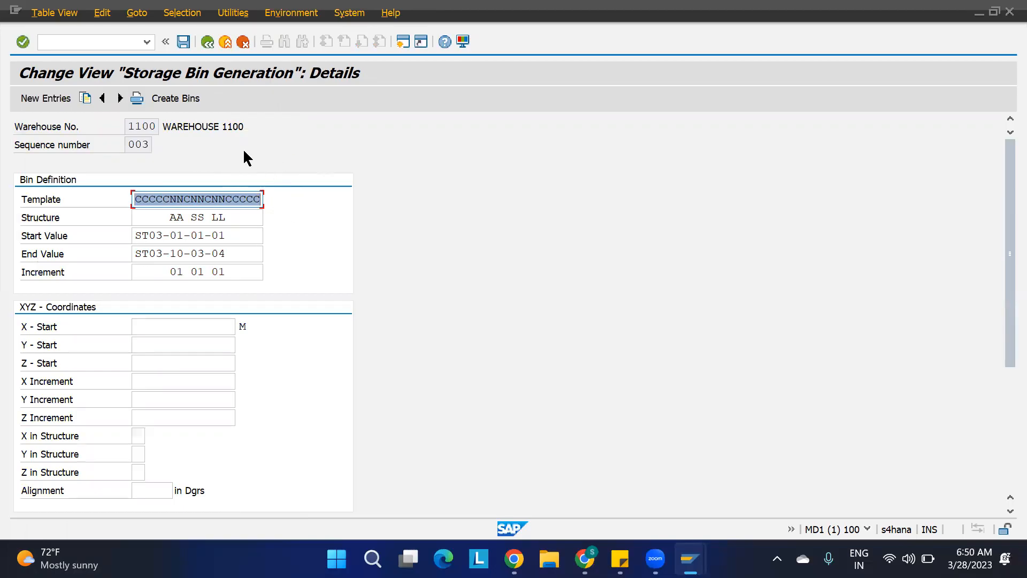
# Run transaction /n/scwm/ls10 and generate the storage bins for the ST03 bin structure entry.
pyautogui.click(113, 41)
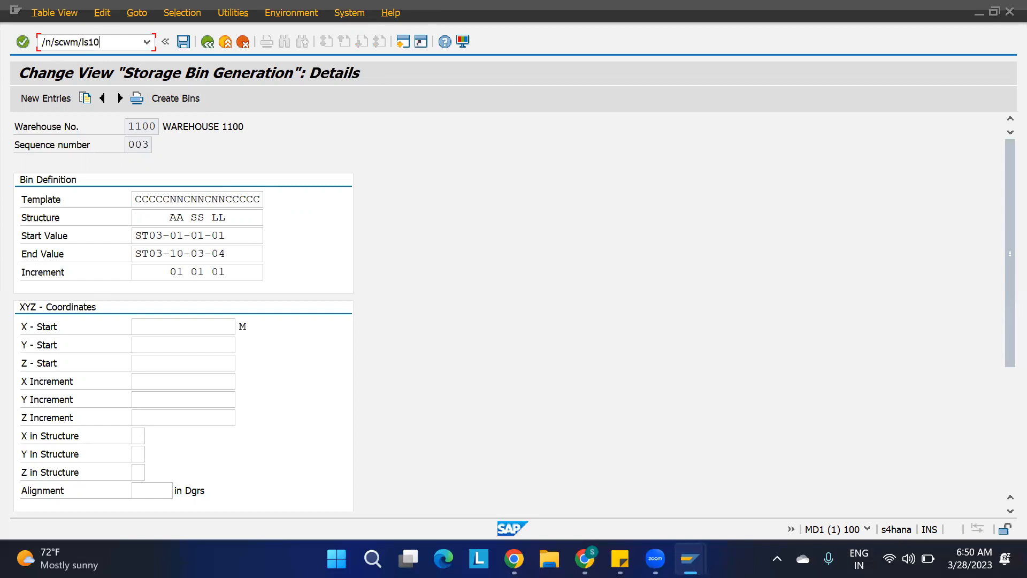
pyautogui.press('Return')
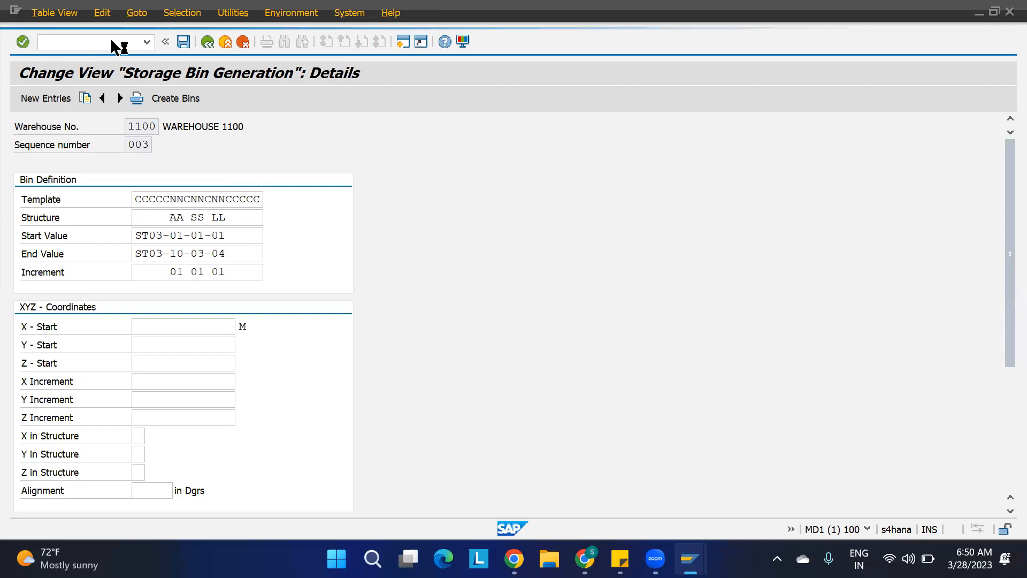
pyautogui.click(22, 196)
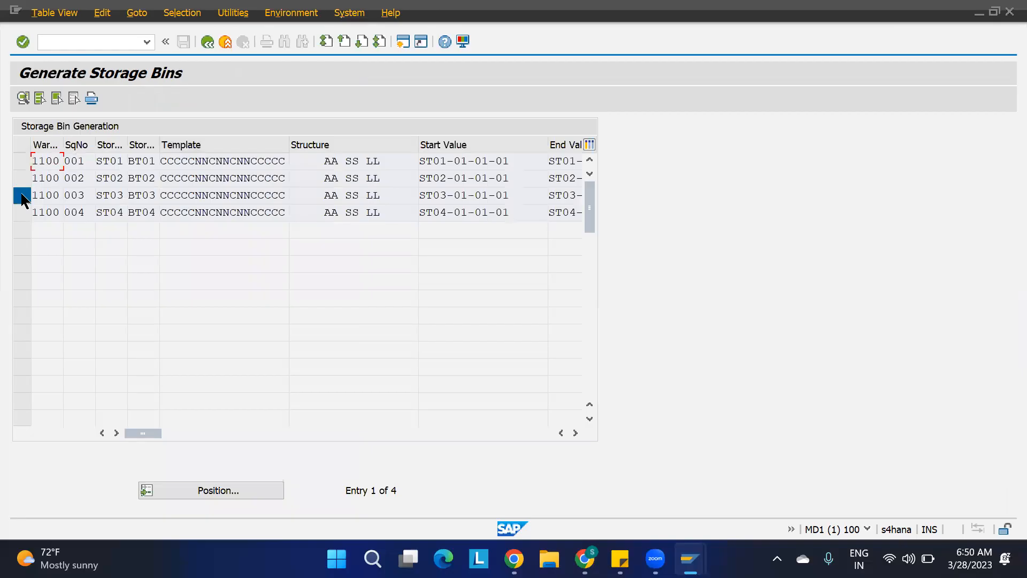
pyautogui.click(23, 99)
pyautogui.click(95, 100)
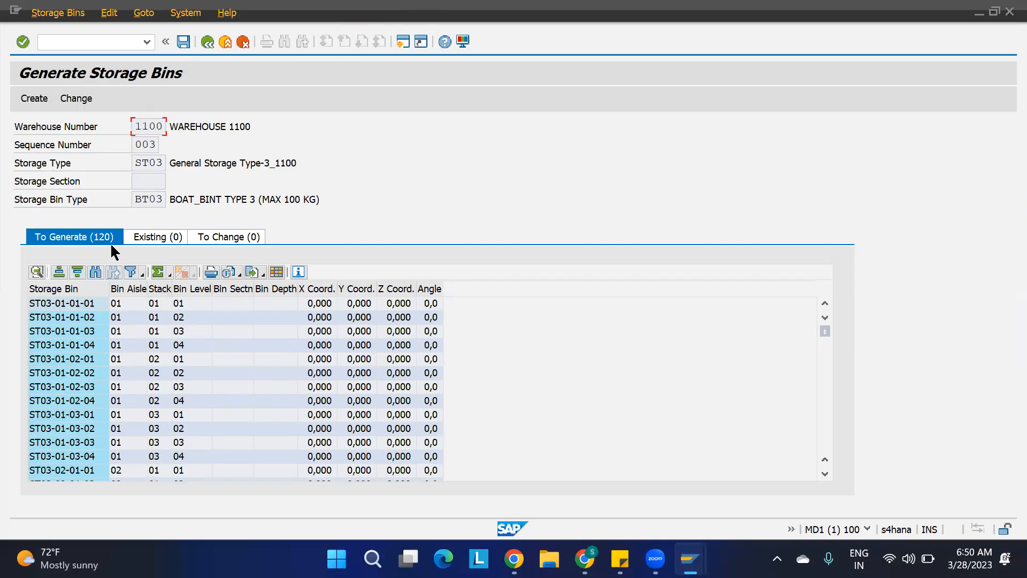
pyautogui.click(36, 100)
pyautogui.click(286, 319)
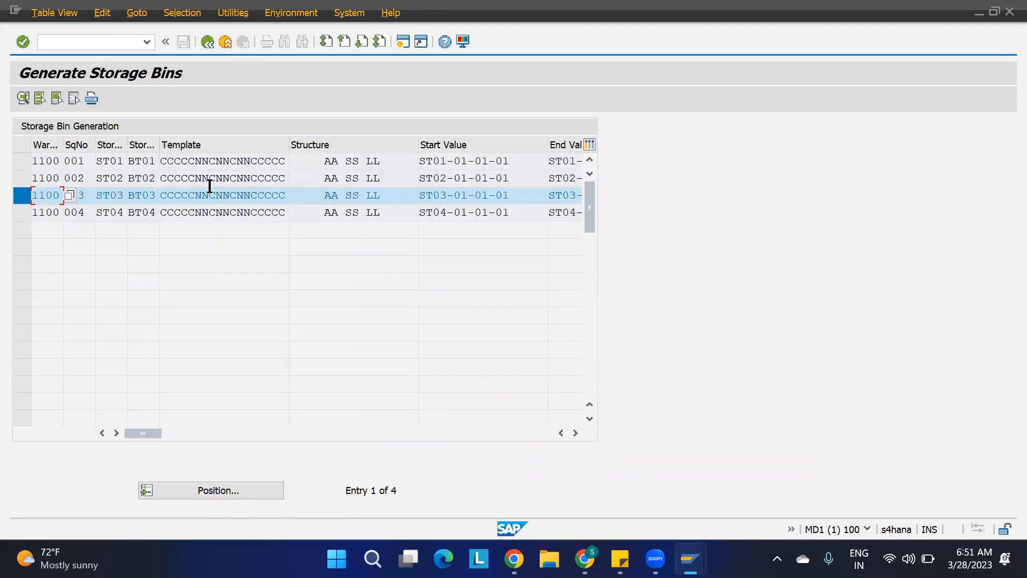
# Generate the storage bins for the ST04 bin structure entry, confirming the creation.
pyautogui.click(21, 213)
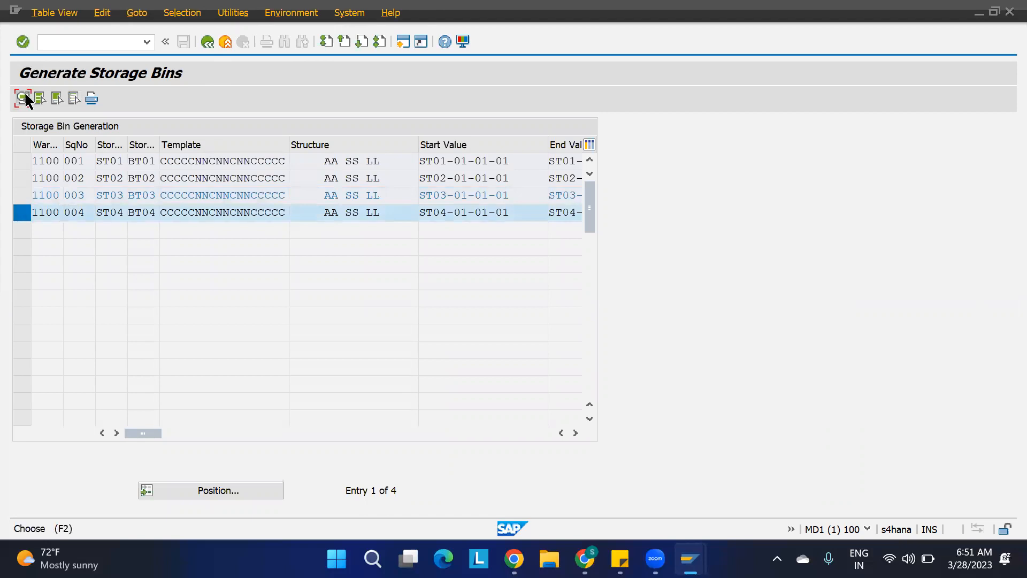
pyautogui.click(24, 97)
pyautogui.click(96, 98)
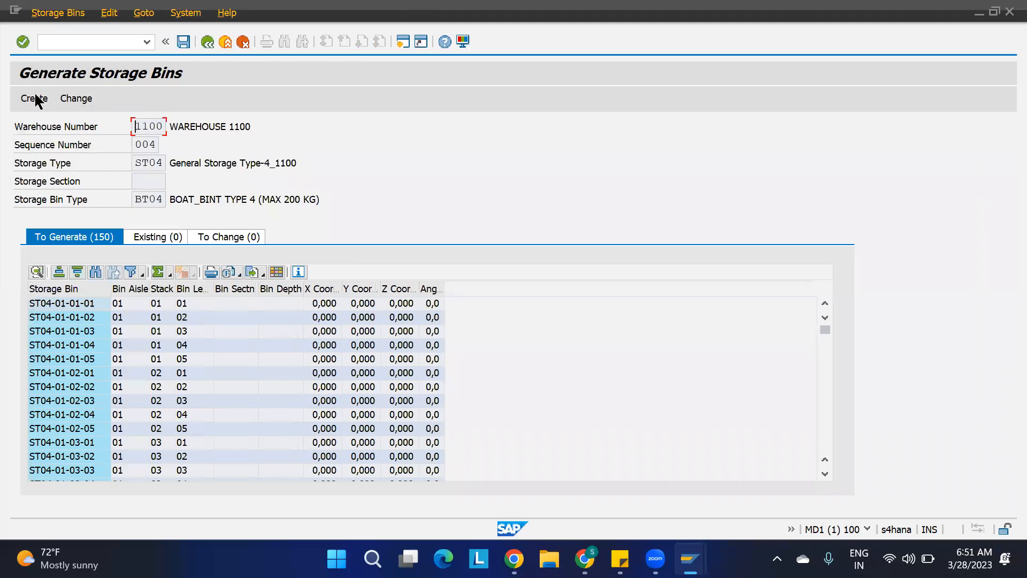
pyautogui.click(35, 98)
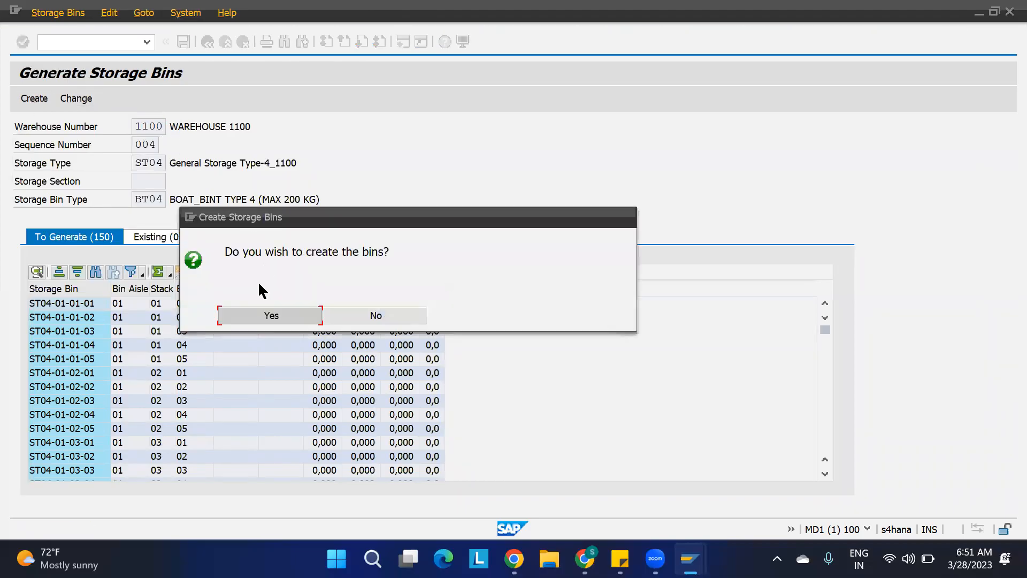
pyautogui.click(250, 316)
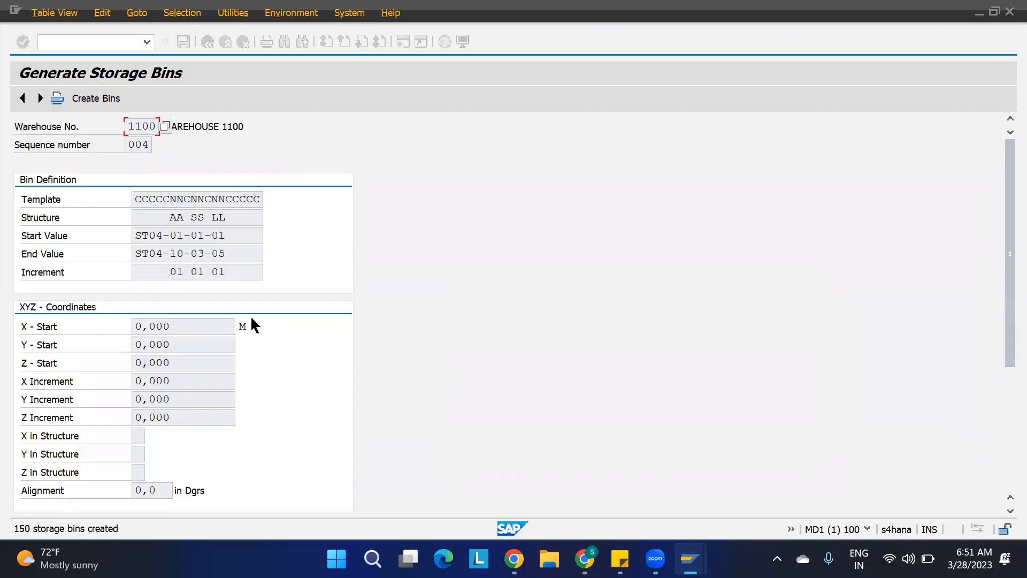
# Return to the IMG and expand the Activity Areas node under Extended Warehouse Management master data.
pyautogui.press('F3')
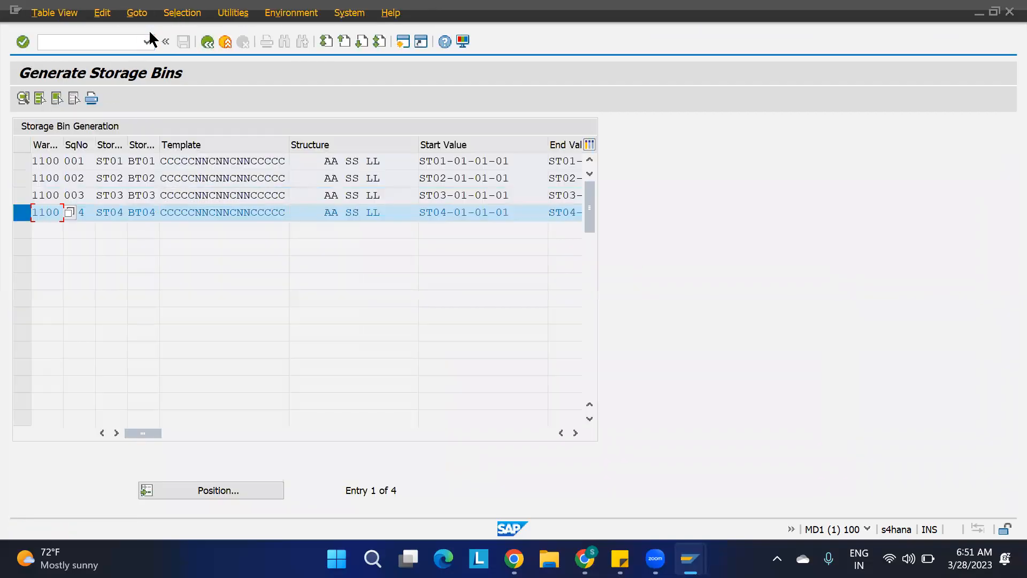
pyautogui.press('F3')
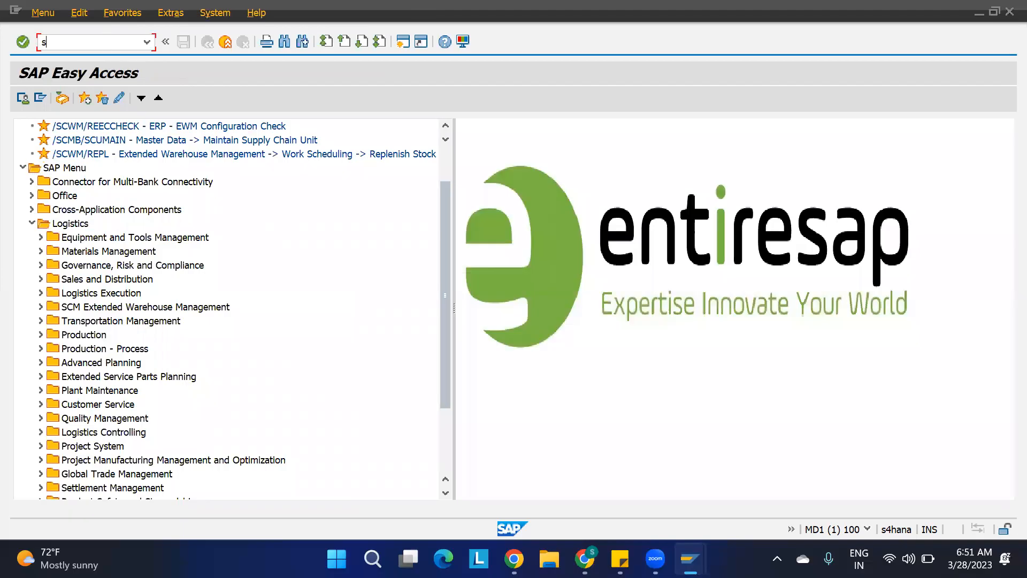
pyautogui.press('Return')
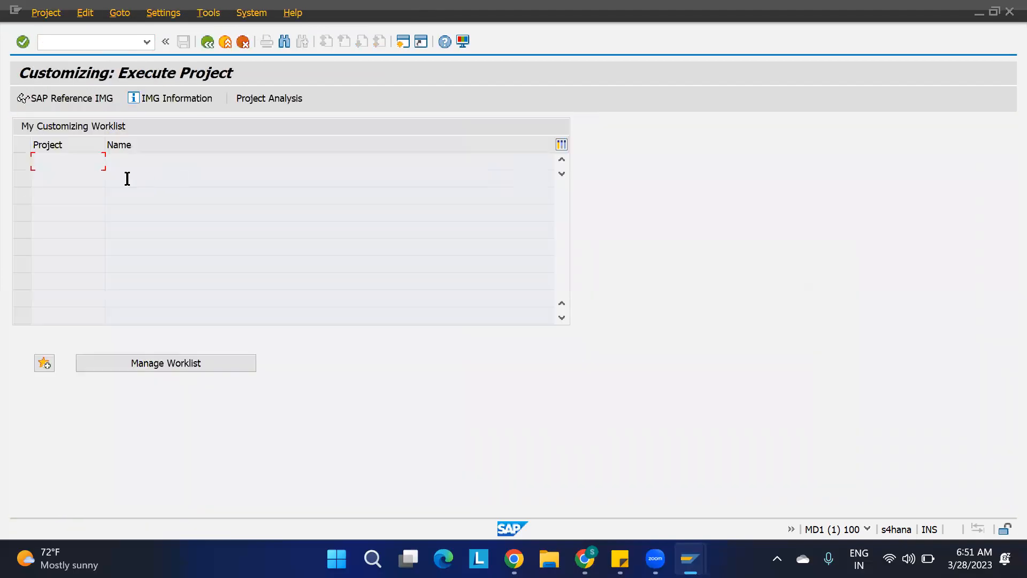
pyautogui.click(74, 101)
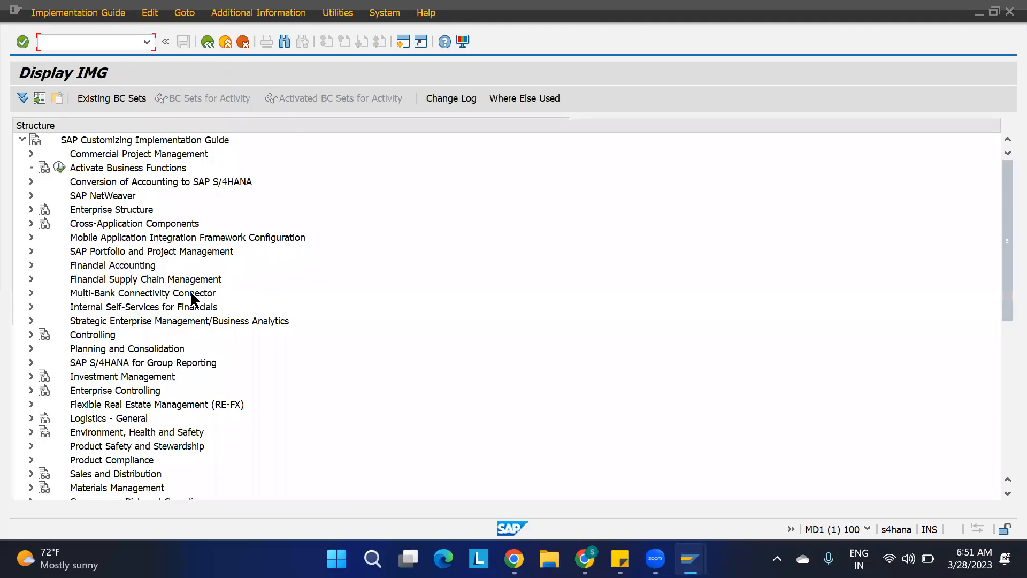
pyautogui.scroll(-4, 192, 298)
pyautogui.click(31, 362)
pyautogui.click(40, 376)
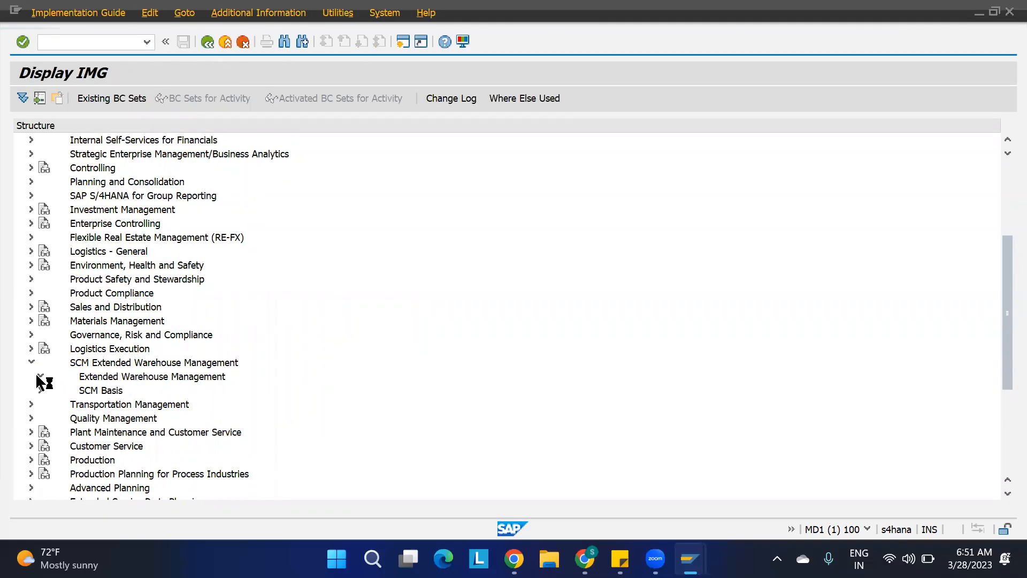
pyautogui.scroll(-4, 87, 403)
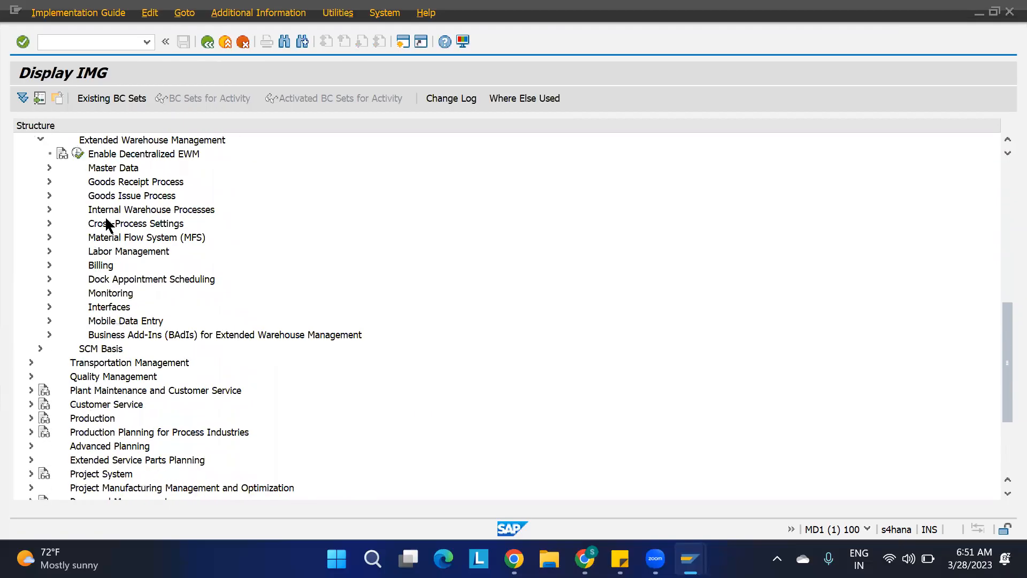
pyautogui.click(49, 168)
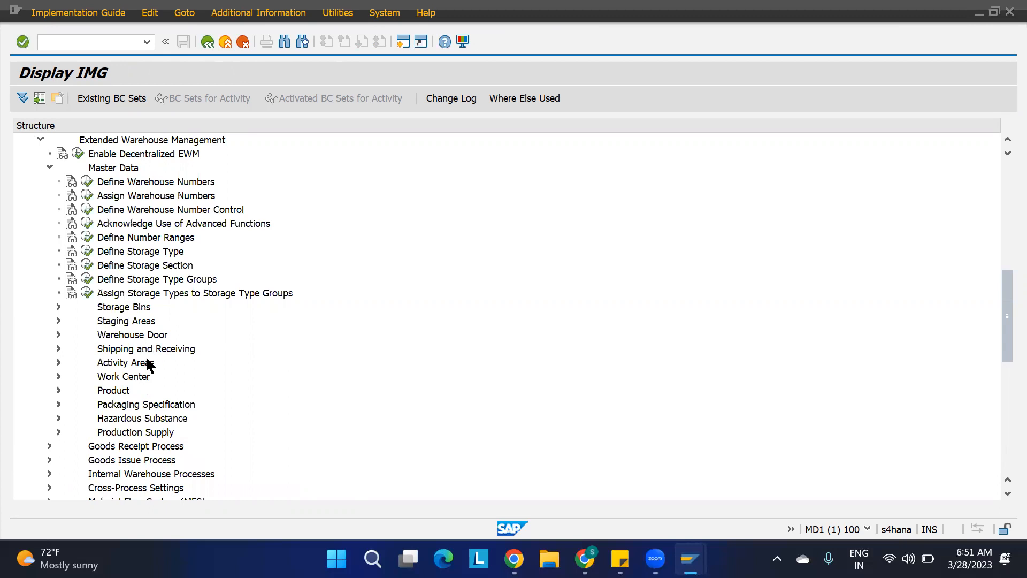
pyautogui.click(59, 362)
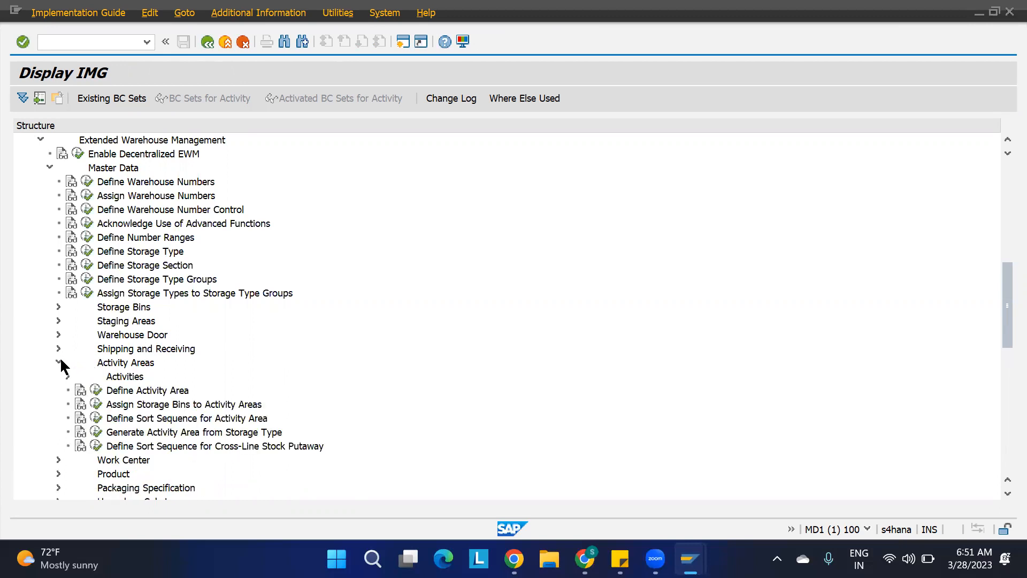
# Run Generate Activity Area from Storage Type for warehouse 1100 and storage type ST03, confirming the customizing request.
pyautogui.click(133, 432)
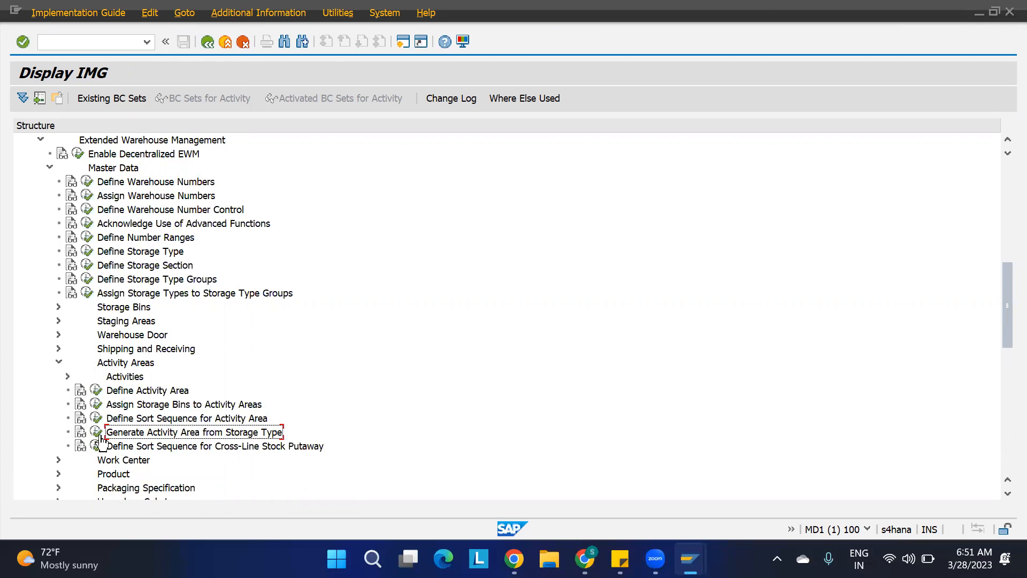
pyautogui.click(95, 432)
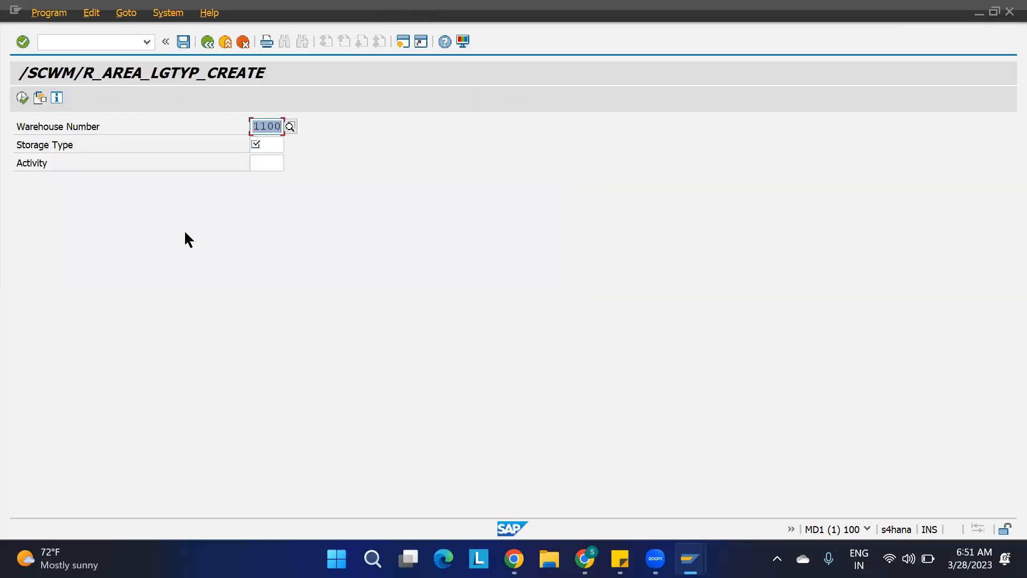
pyautogui.click(267, 143)
pyautogui.write('St03')
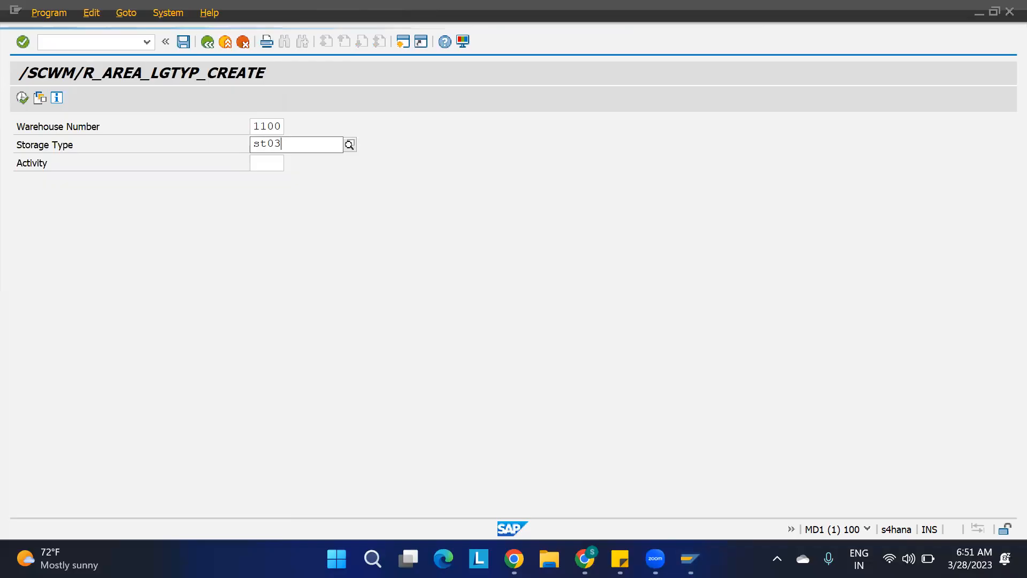
pyautogui.click(22, 97)
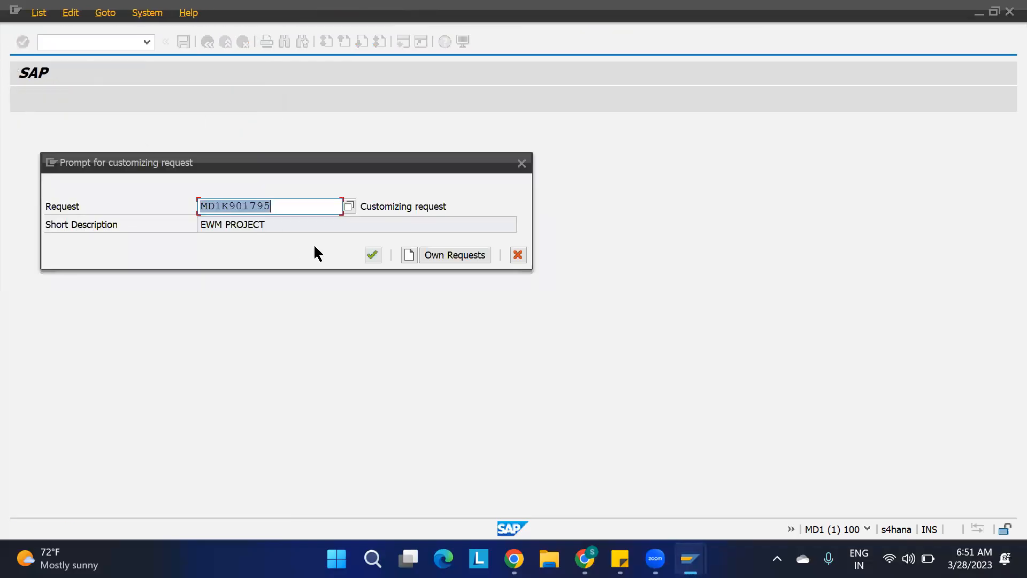
pyautogui.click(373, 254)
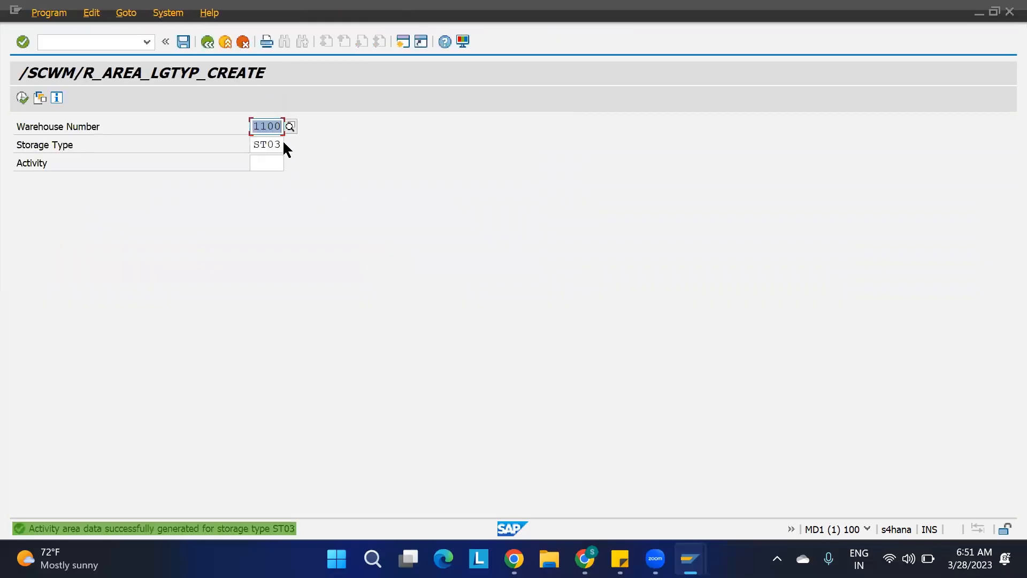
# Generate the activity area for storage type ST04 as well, confirm the request, and leave the program.
pyautogui.click(279, 144)
pyautogui.press('BackSpace')
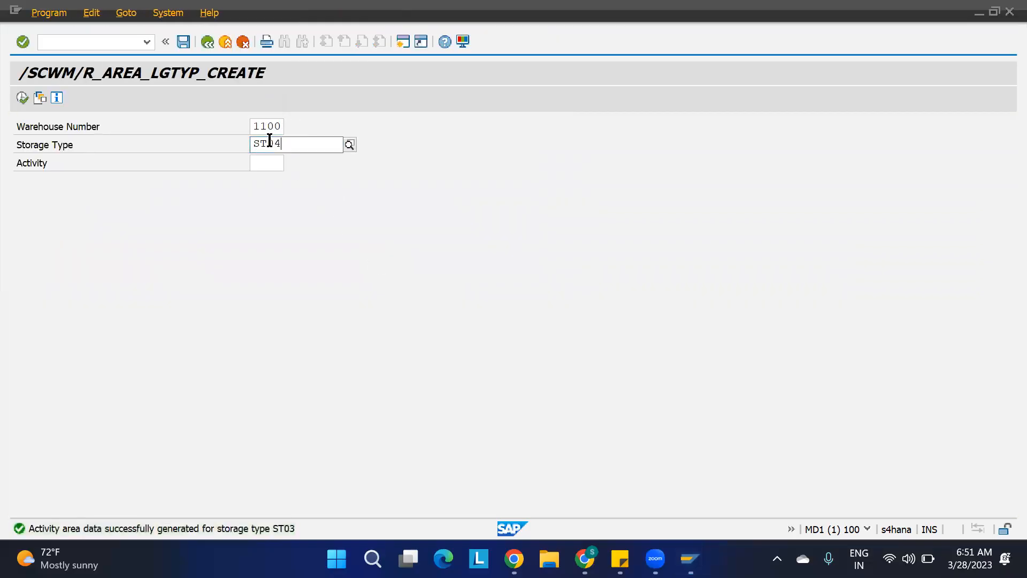
pyautogui.click(22, 98)
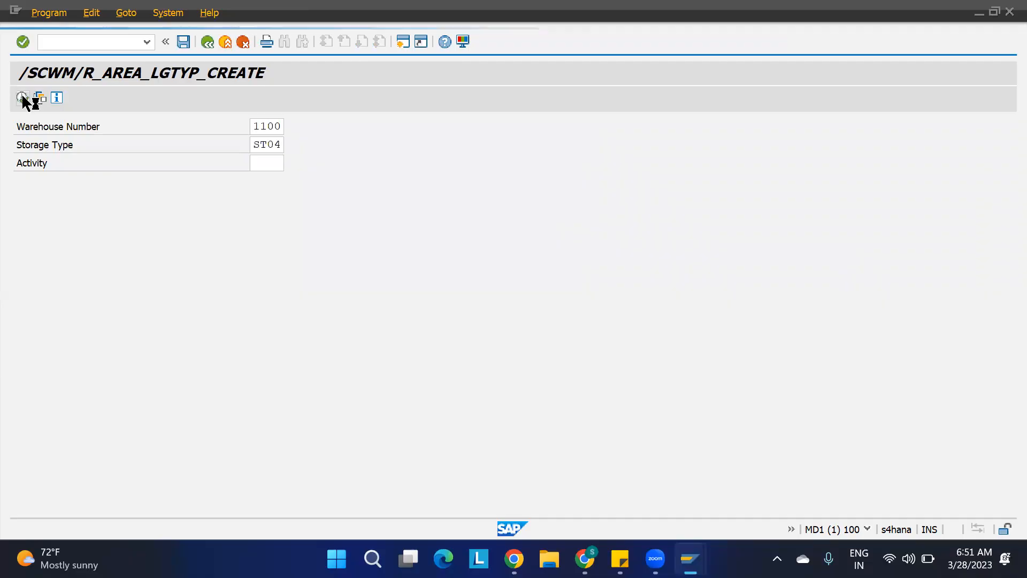
pyautogui.click(373, 254)
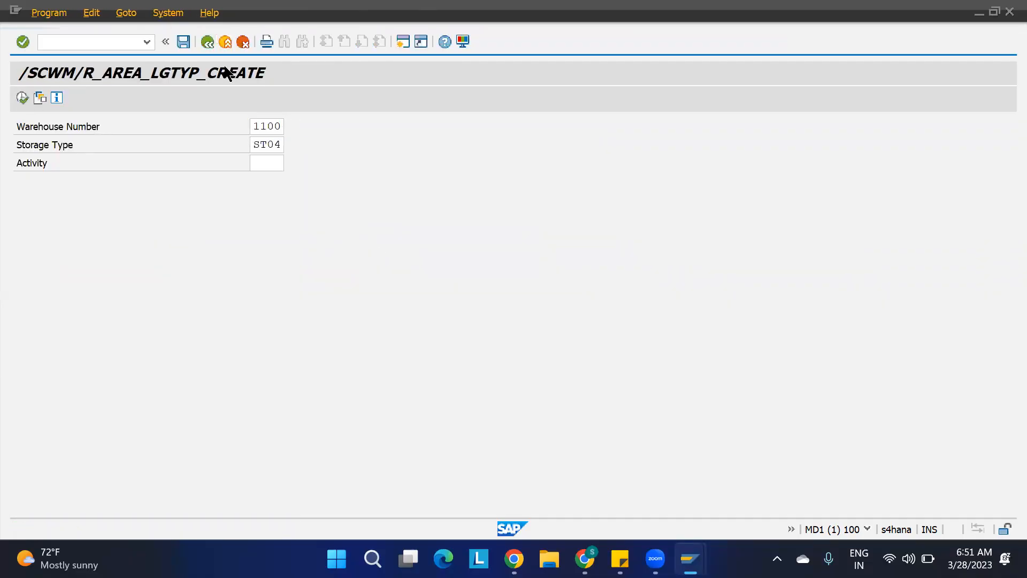
pyautogui.press('F3')
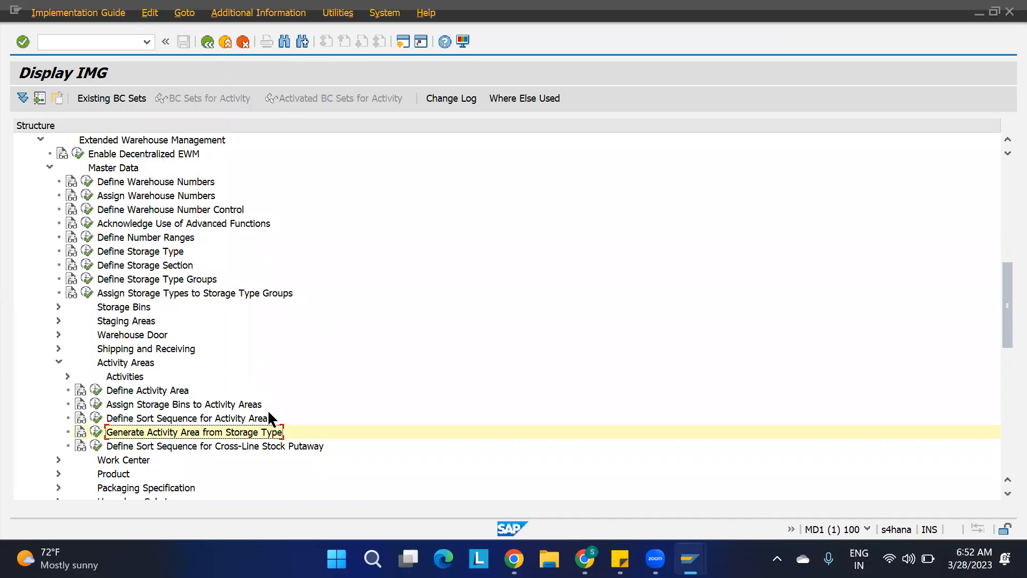
# Return to the Easy Access menu and open Sort Storage Bins (/SCWM/SBST) under EWM Master Data > Storage Bin.
pyautogui.click(105, 42)
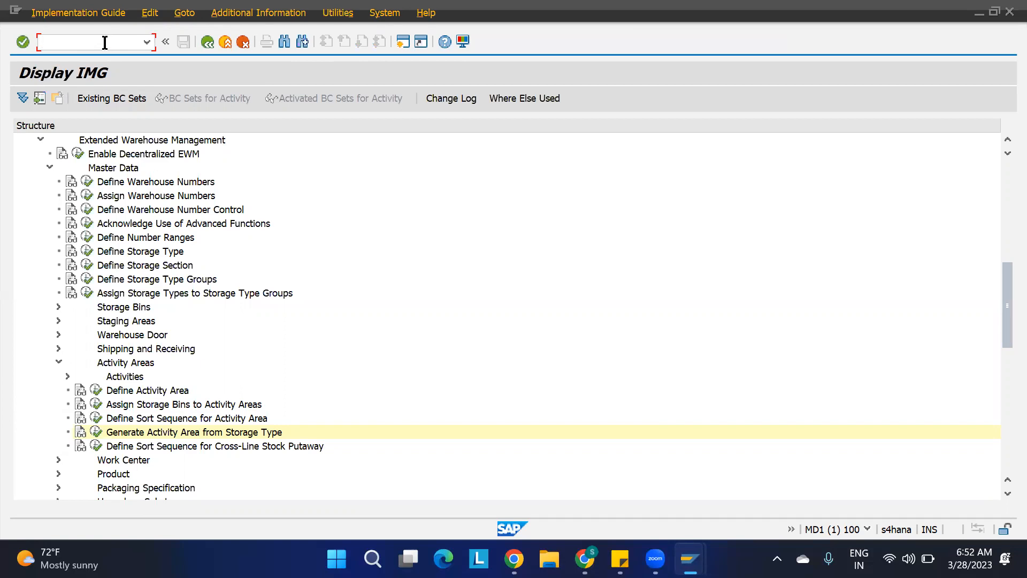
pyautogui.press('Return')
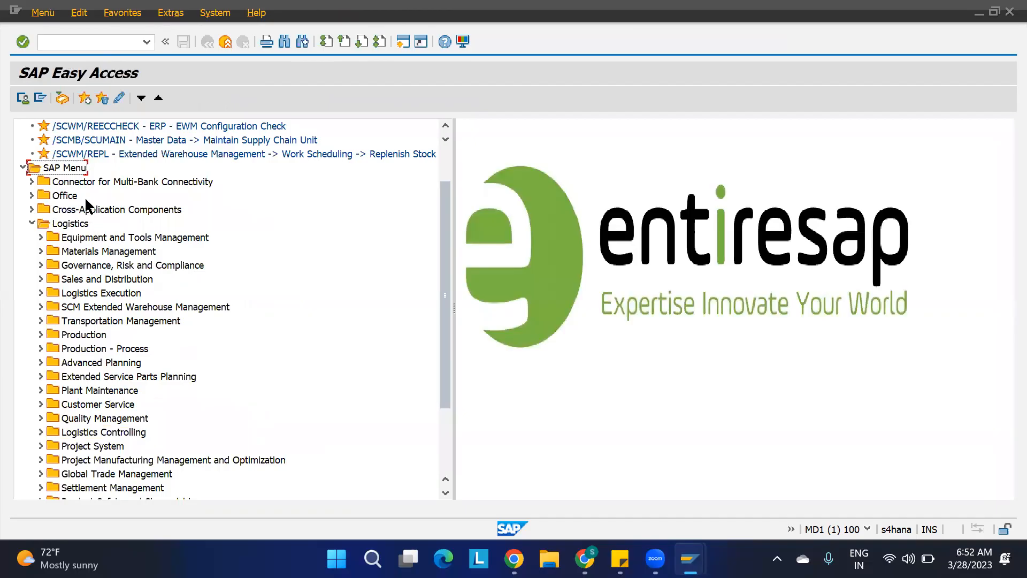
pyautogui.click(41, 307)
pyautogui.click(49, 320)
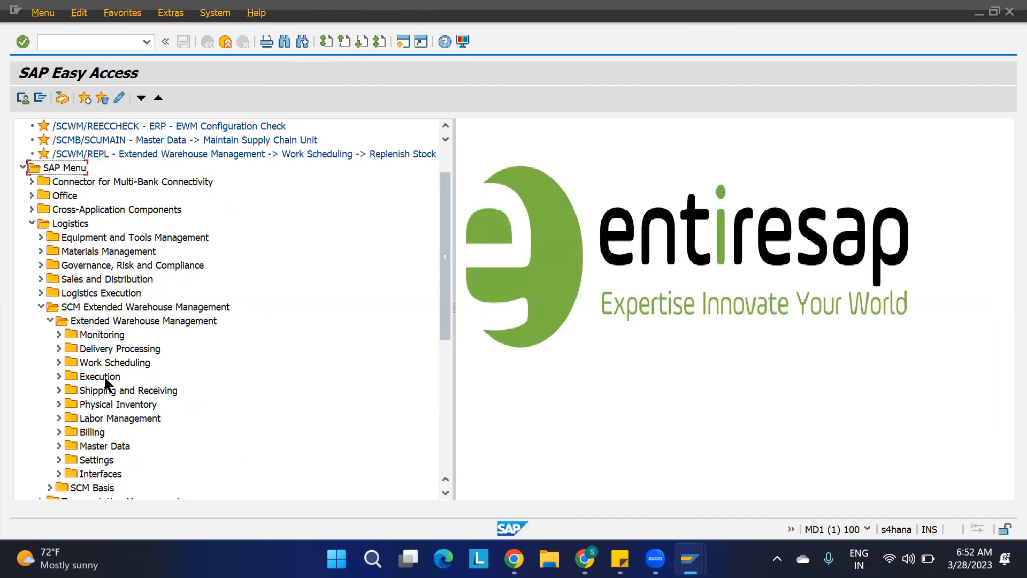
pyautogui.click(59, 446)
pyautogui.scroll(-6, 200, 435)
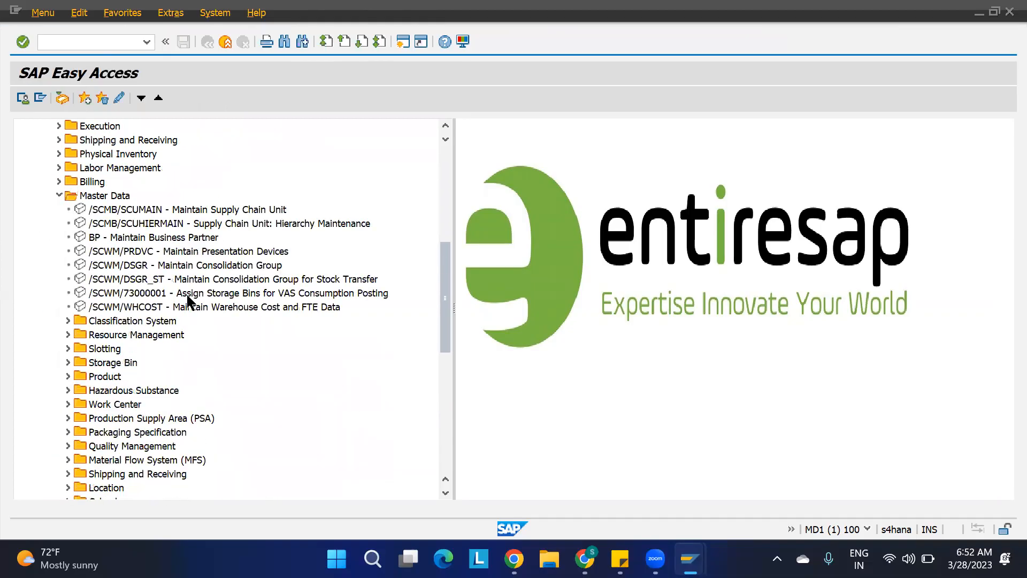
pyautogui.click(68, 362)
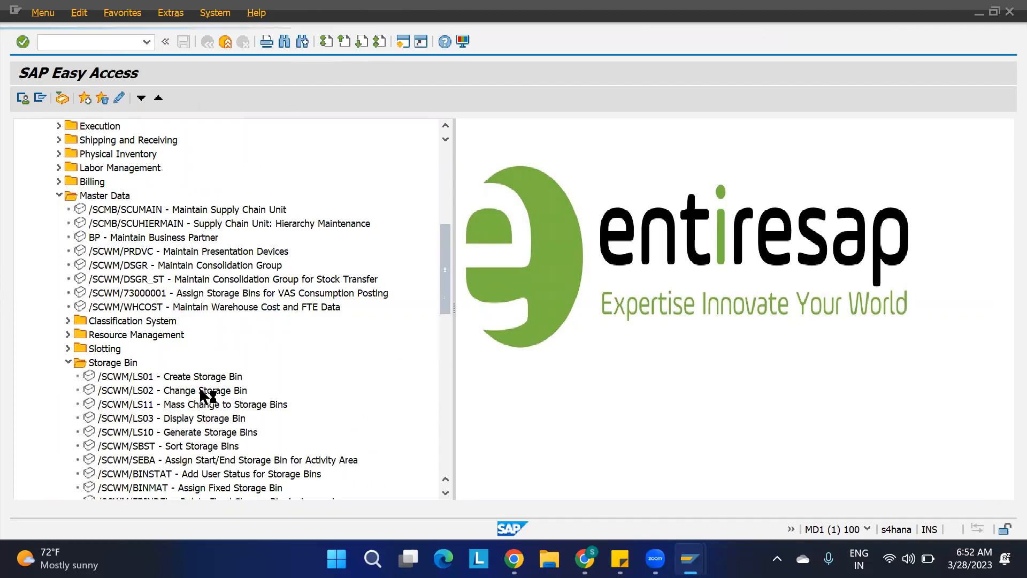
pyautogui.click(157, 447)
pyautogui.doubleClick(168, 446)
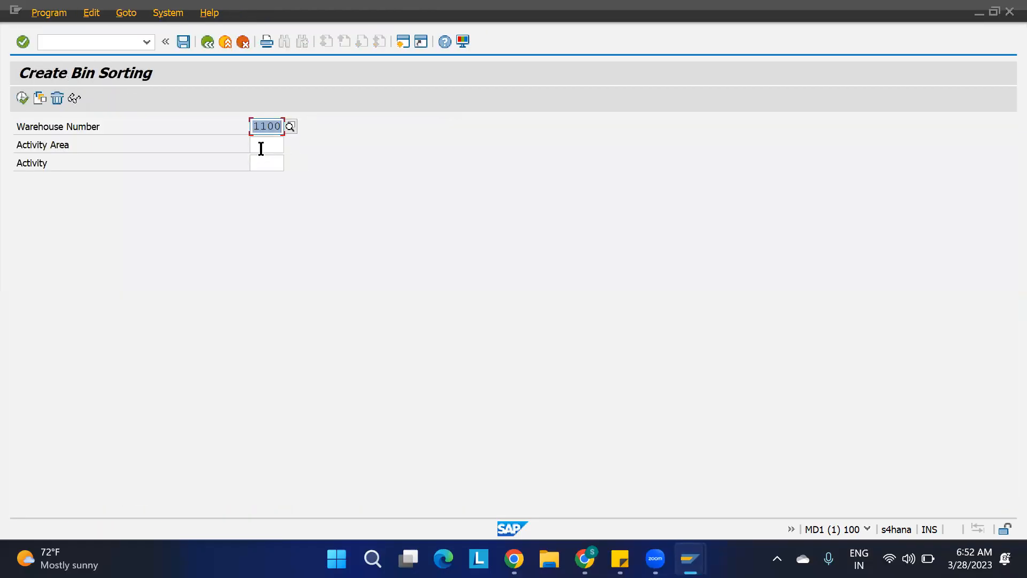
# Create the bin sorting for warehouse 1100 from the simulation, then exit the transaction.
pyautogui.click(261, 149)
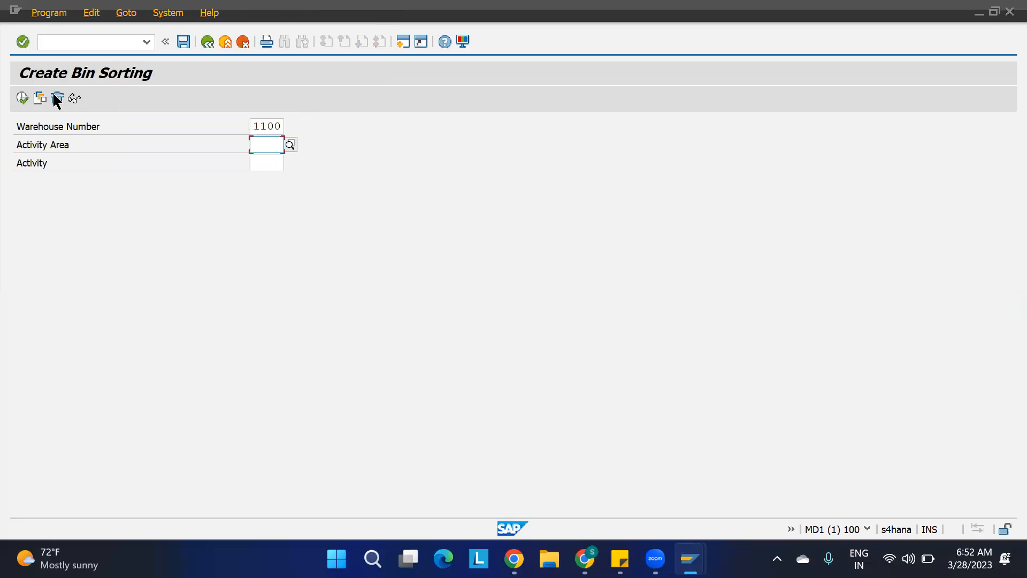
pyautogui.click(22, 98)
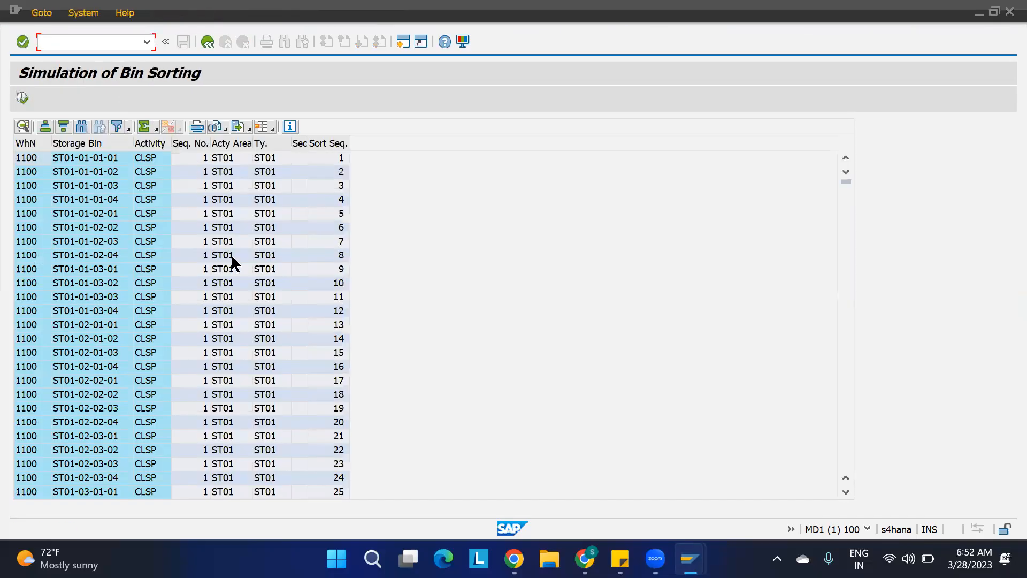
pyautogui.click(23, 98)
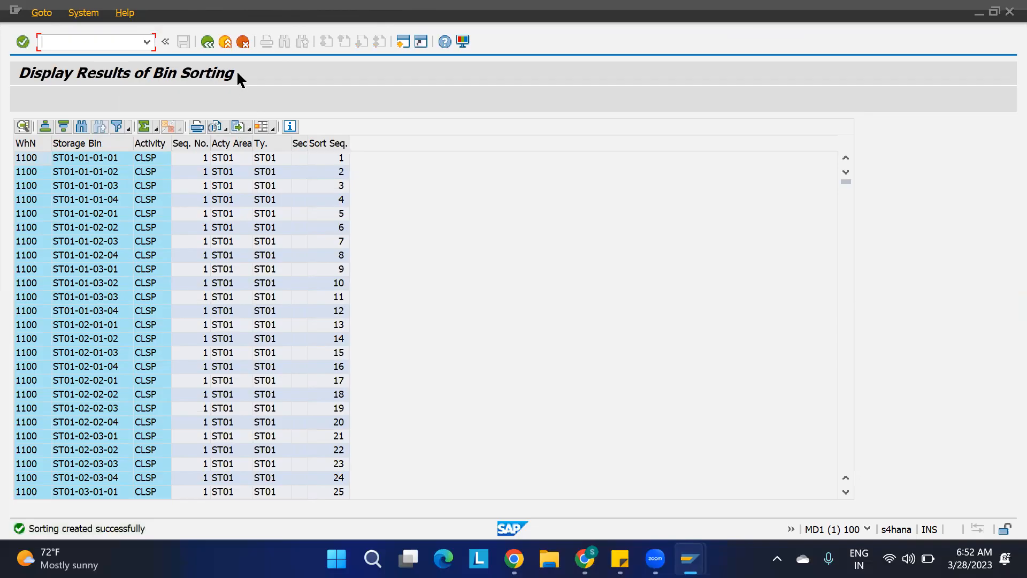
pyautogui.press('F3')
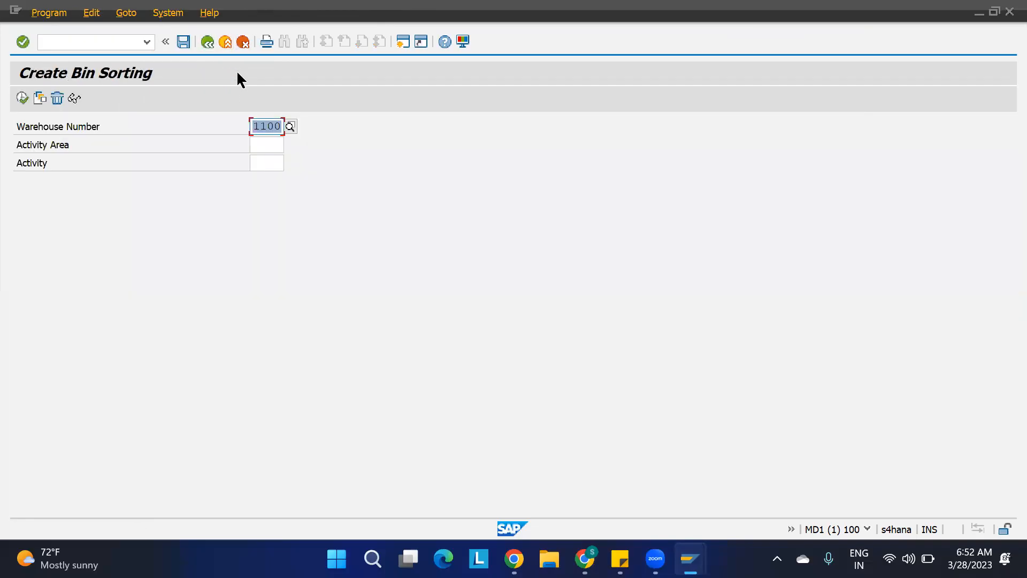
pyautogui.press('F3')
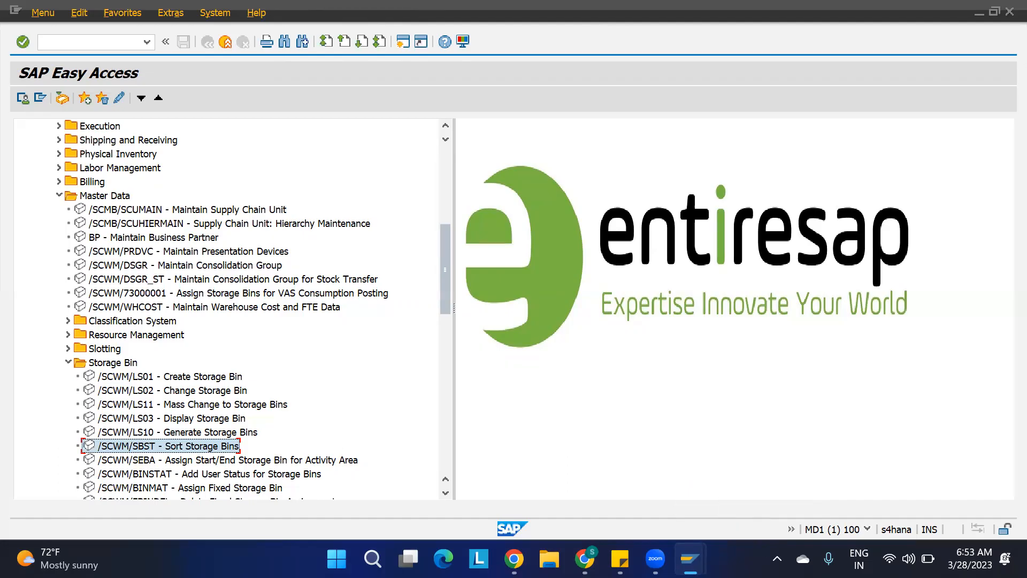
# Run transaction spro and open the SAP Reference IMG.
pyautogui.moveTo(690, 559)
pyautogui.click(489, 487)
pyautogui.click(96, 42)
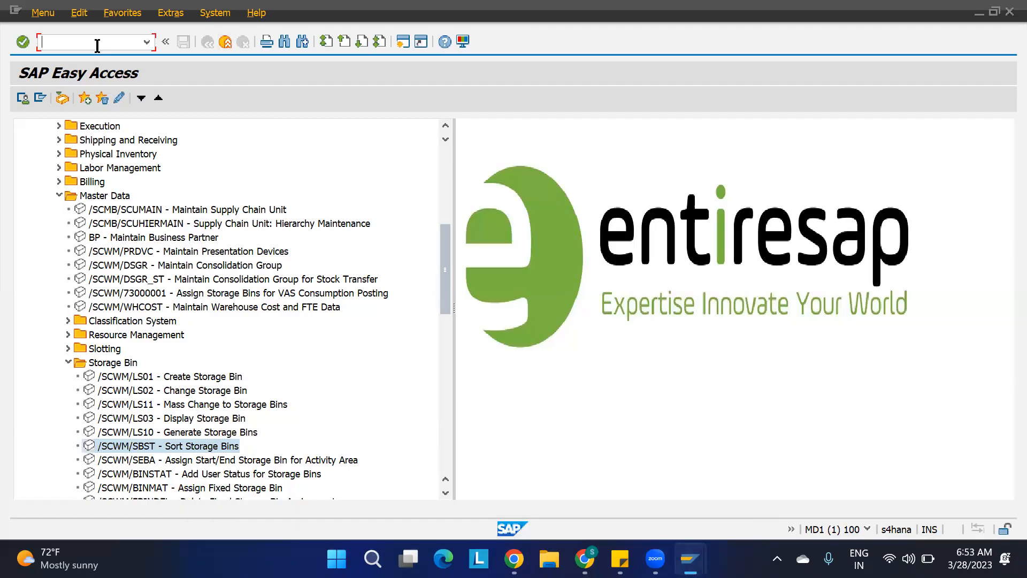
pyautogui.write('spro')
pyautogui.press('Return')
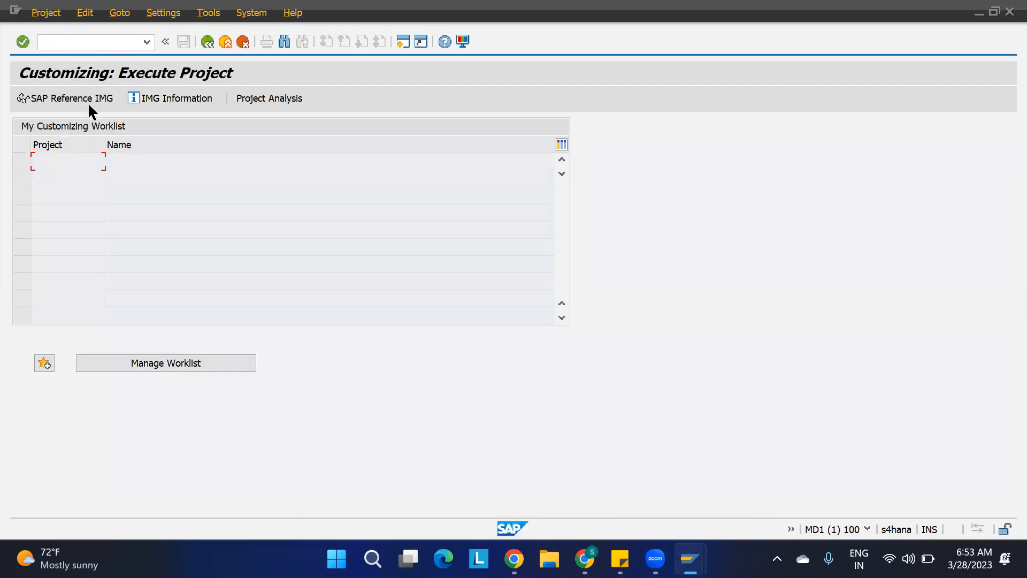
pyautogui.press('F5')
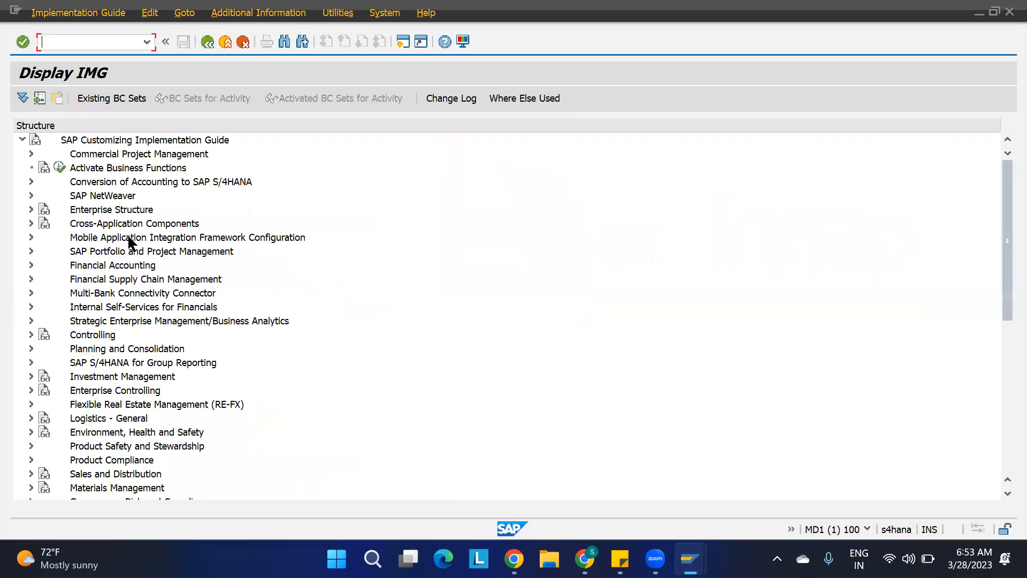
# Expand SCM Extended Warehouse Management > Goods Receipt Process > Strategies > Storage Type Search in the IMG.
pyautogui.scroll(-3, 131, 235)
pyautogui.click(31, 390)
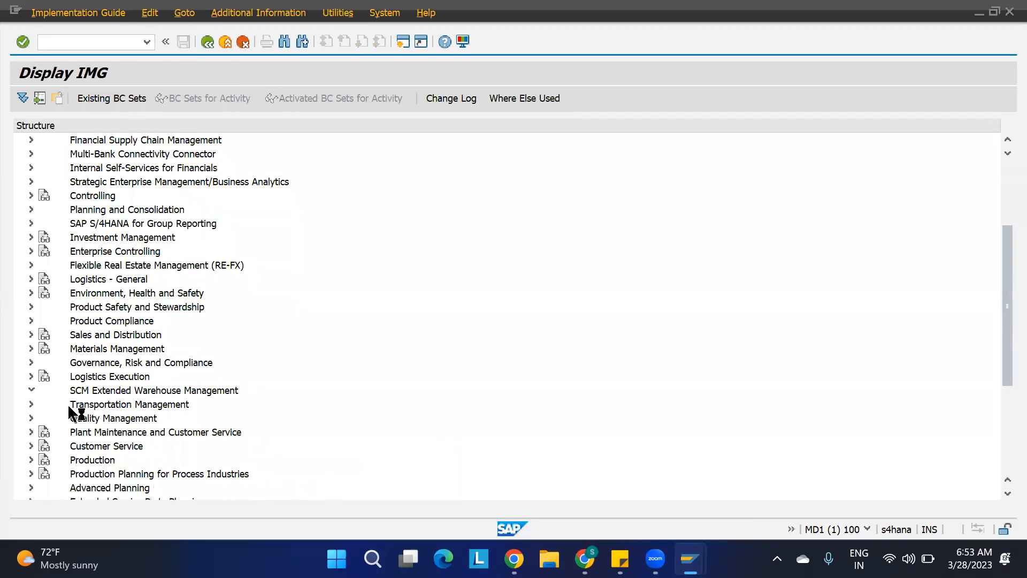
pyautogui.click(40, 404)
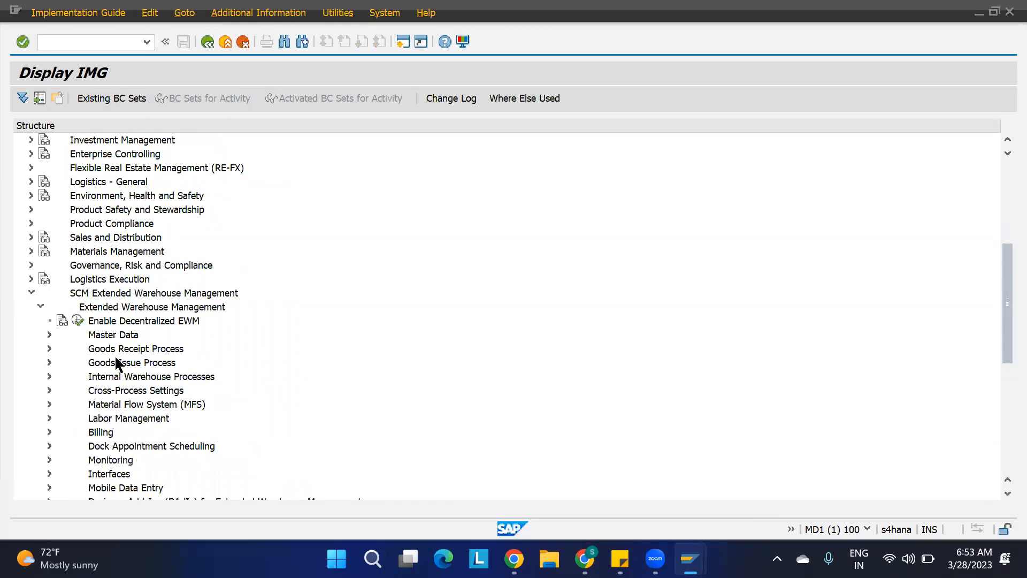
pyautogui.click(46, 349)
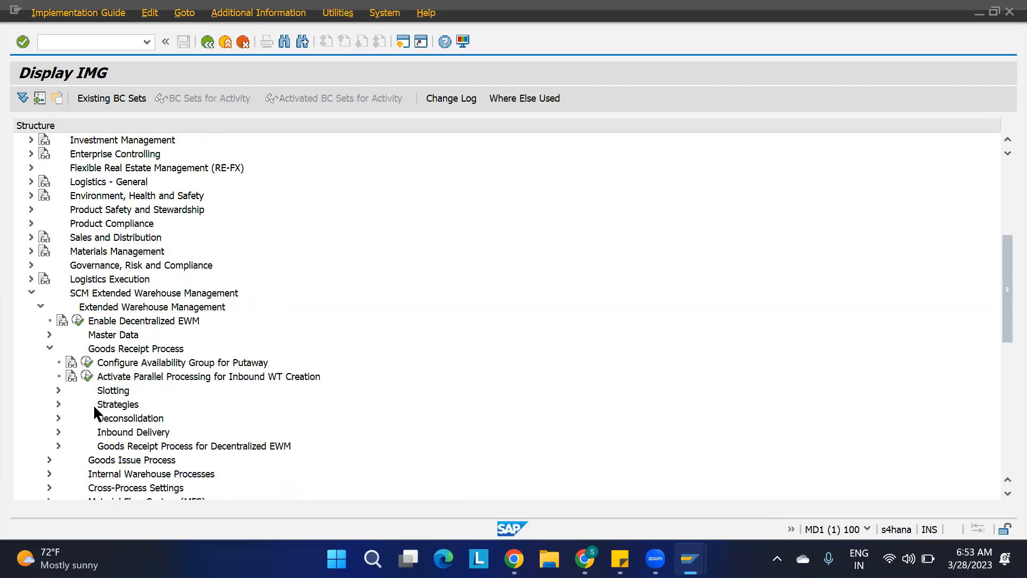
pyautogui.click(59, 403)
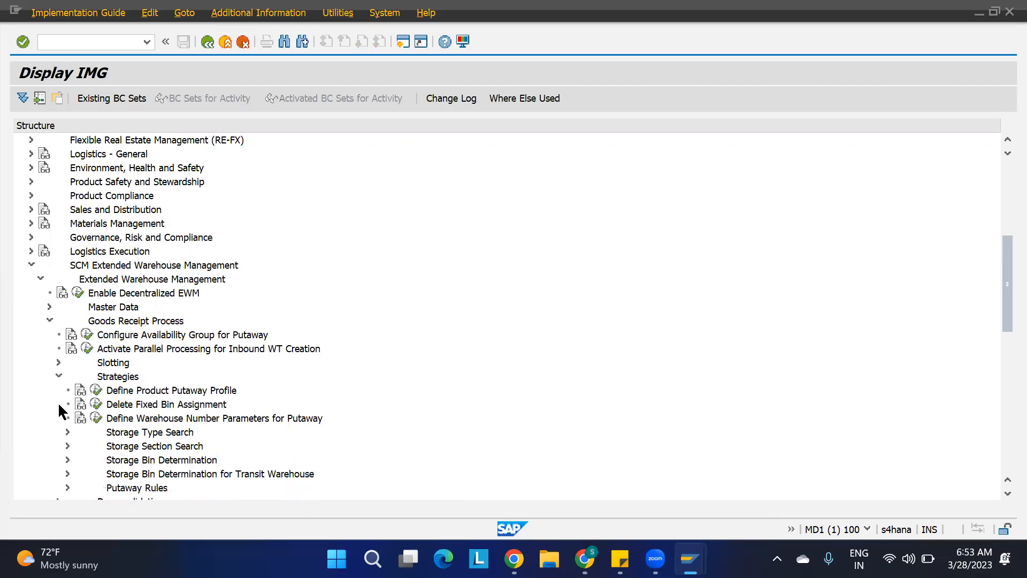
pyautogui.click(142, 432)
pyautogui.scroll(-3, 142, 431)
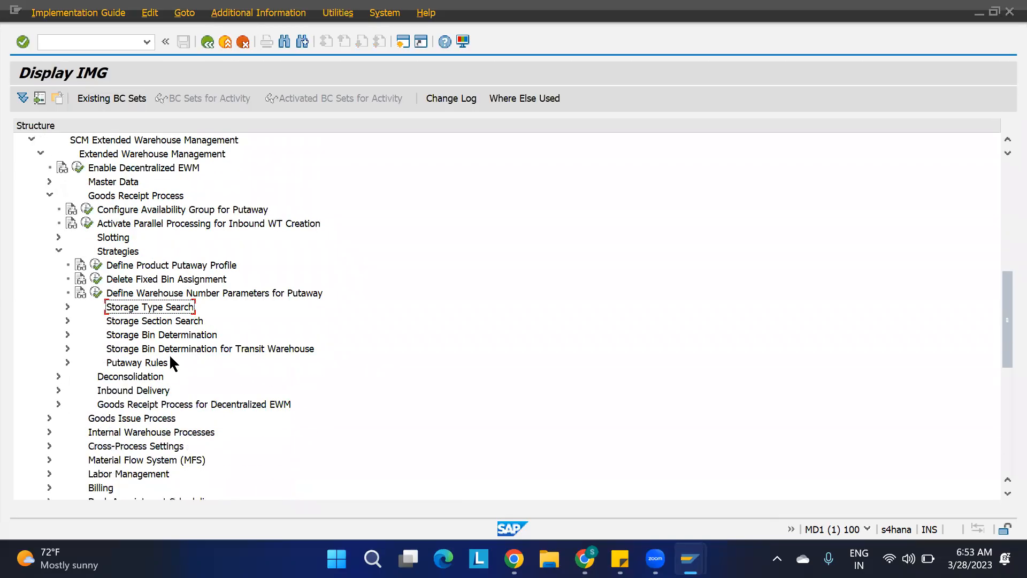
pyautogui.click(67, 306)
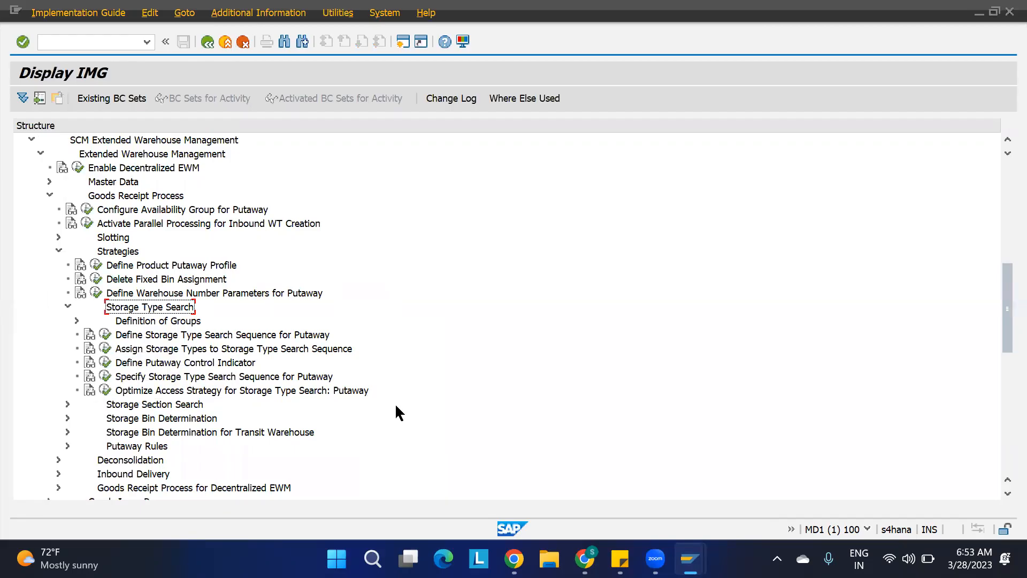
# Switch to Screenpresso and capture a region screenshot of the Storage Type Search IMG nodes.
pyautogui.click(777, 558)
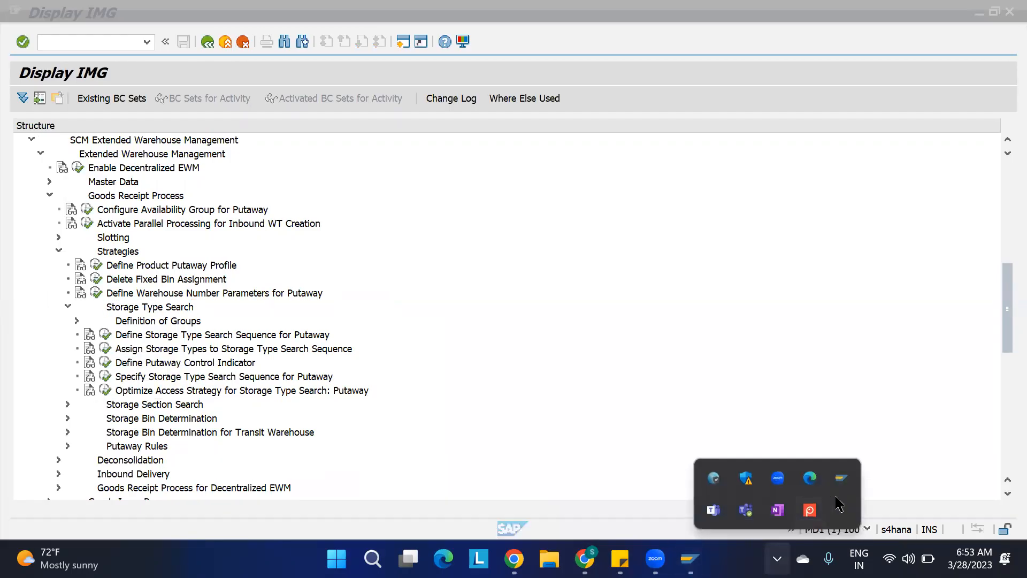
pyautogui.click(811, 511)
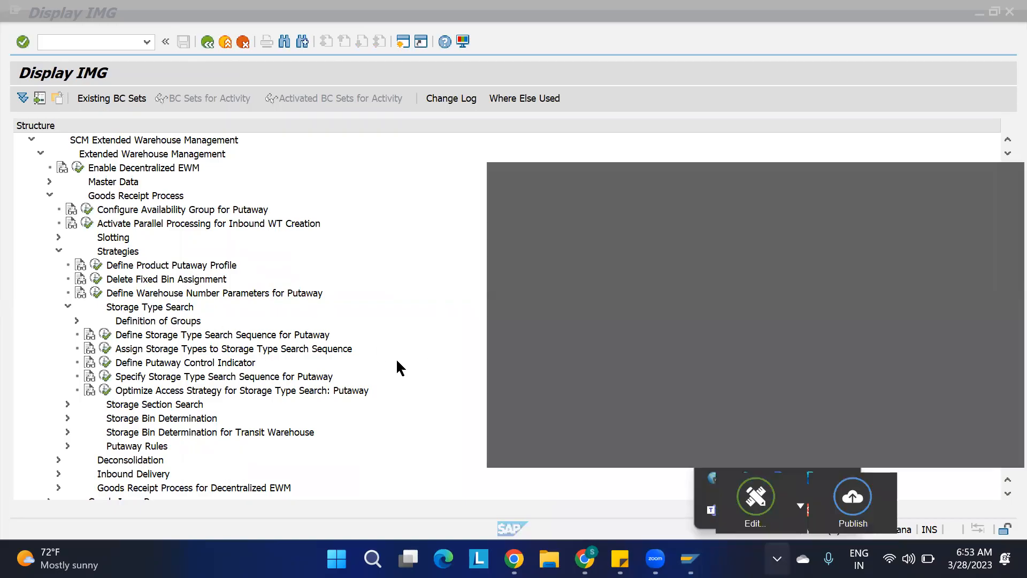
pyautogui.click(539, 494)
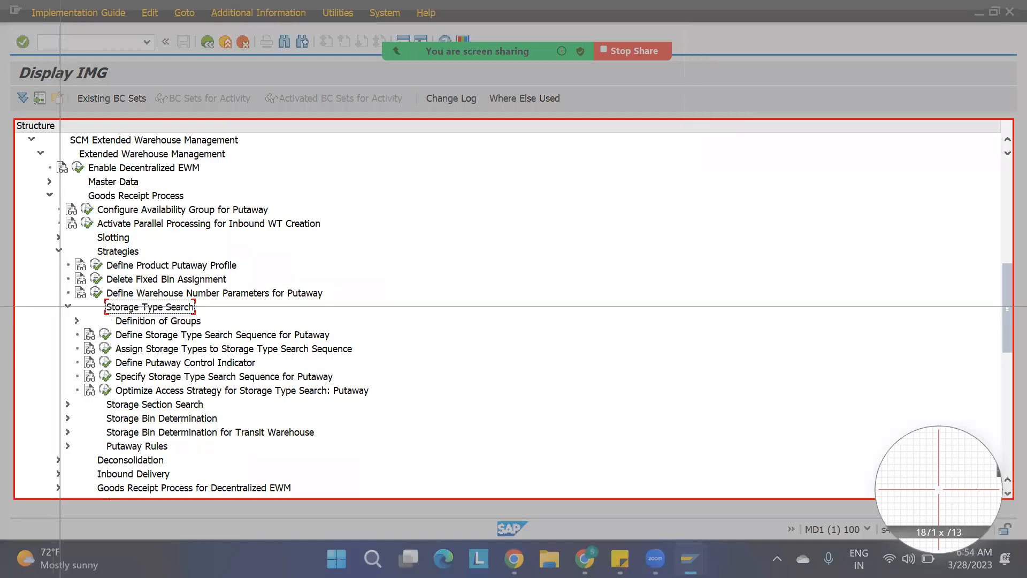
pyautogui.moveTo(54, 300); pyautogui.dragTo(374, 400)
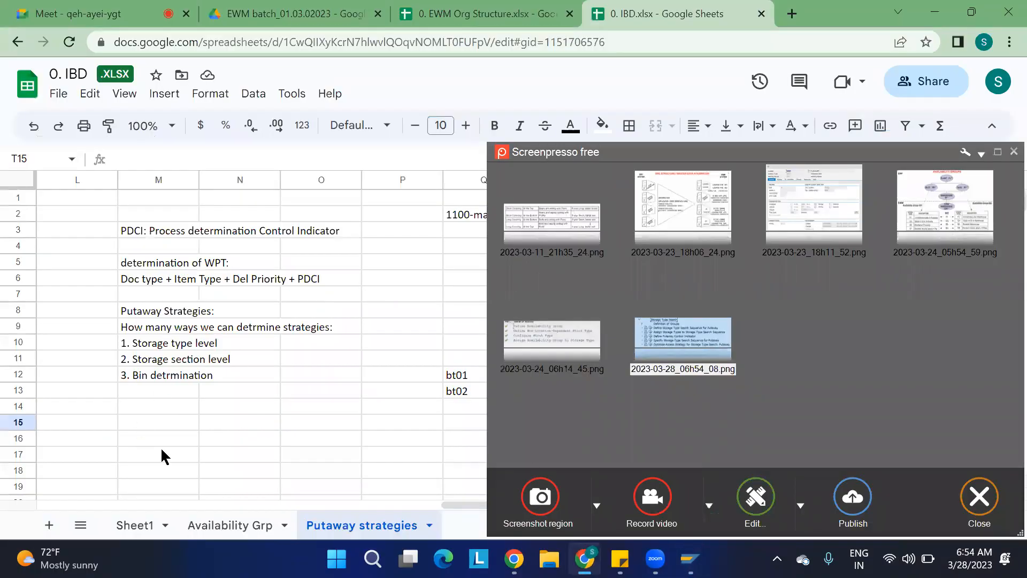
# Paste the screenshot into the Putaway strategies sheet in Google Sheets and reposition it below the strategy notes.
pyautogui.scroll(-3, 163, 455)
pyautogui.click(138, 311)
pyautogui.hotkey('ctrl', 'v')
pyautogui.moveTo(595, 308); pyautogui.dragTo(431, 356)
pyautogui.moveTo(260, 389); pyautogui.dragTo(259, 337)
pyautogui.click(476, 375)
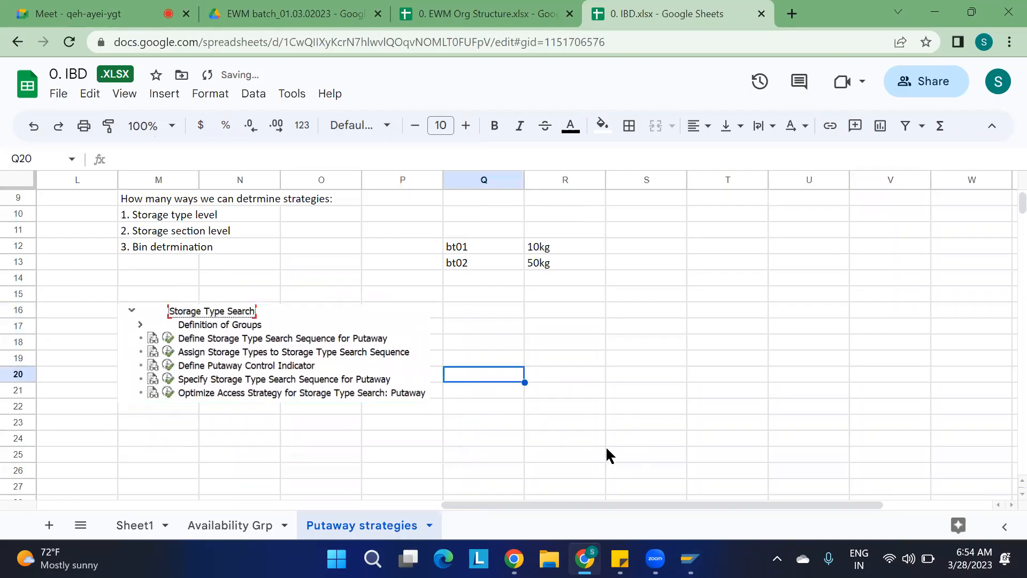
# Switch back to SAP and open Define Storage Type Search Sequence for Putaway.
pyautogui.hotkey('alt', 'Tab')
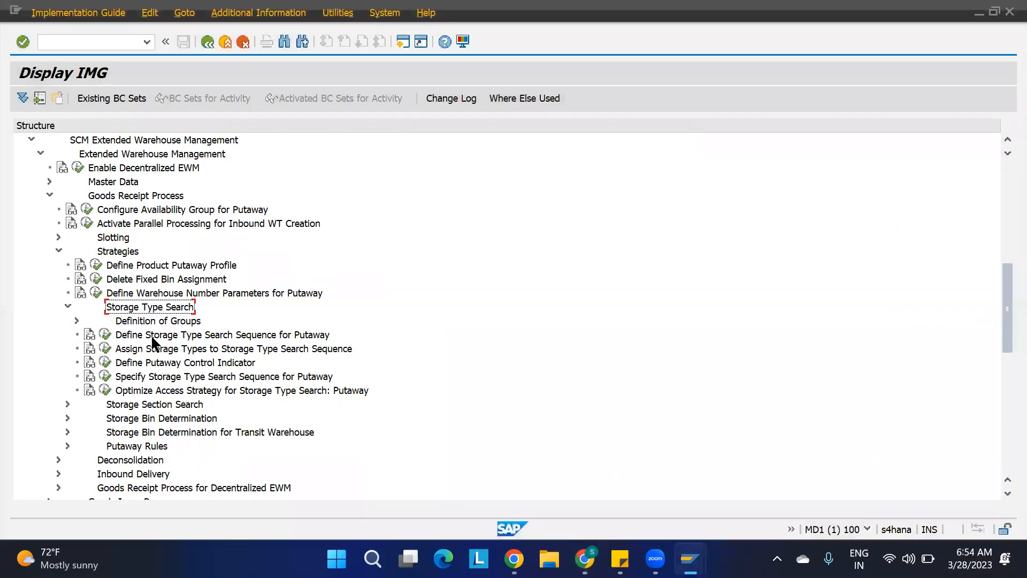
pyautogui.click(137, 335)
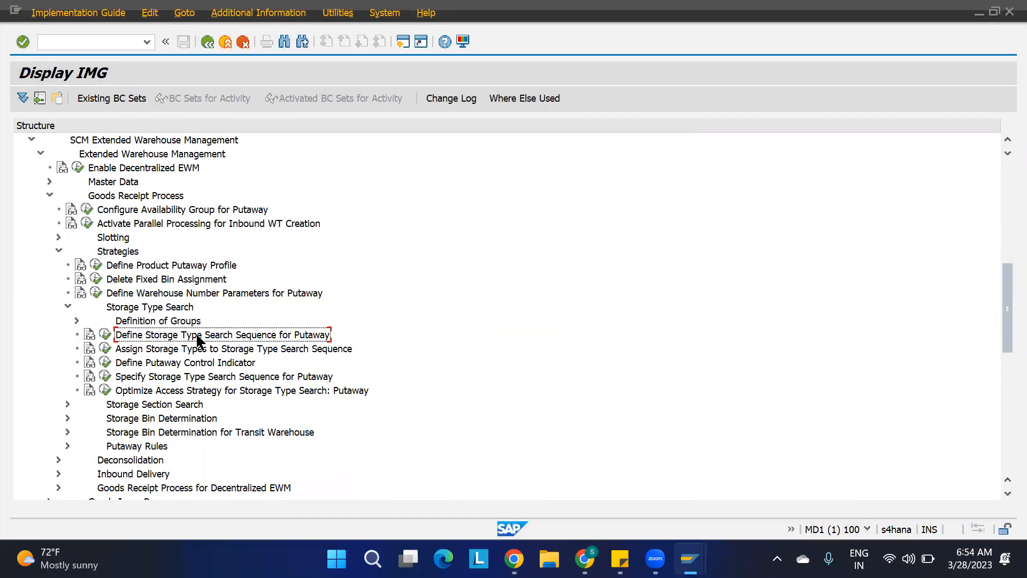
pyautogui.click(105, 335)
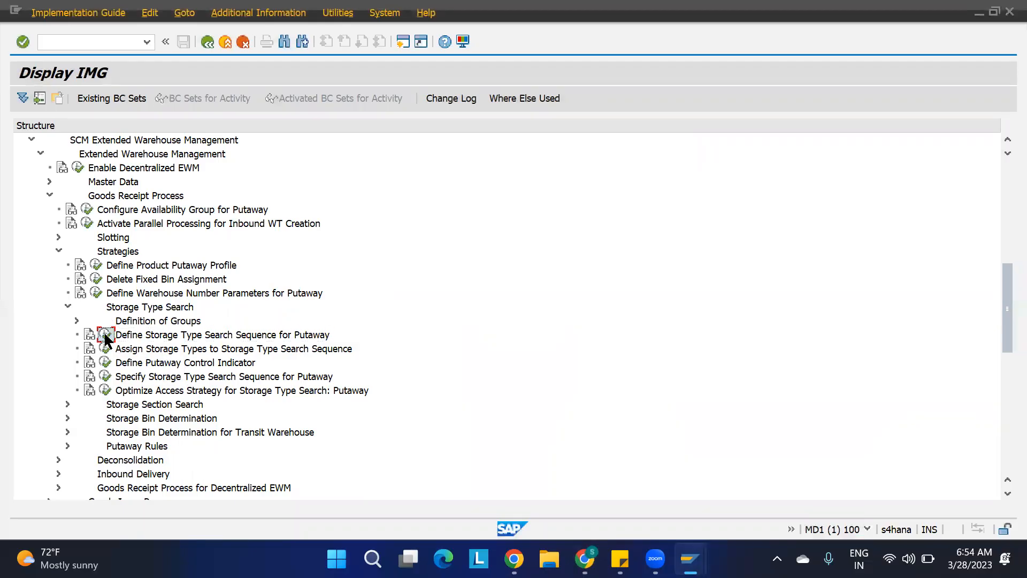
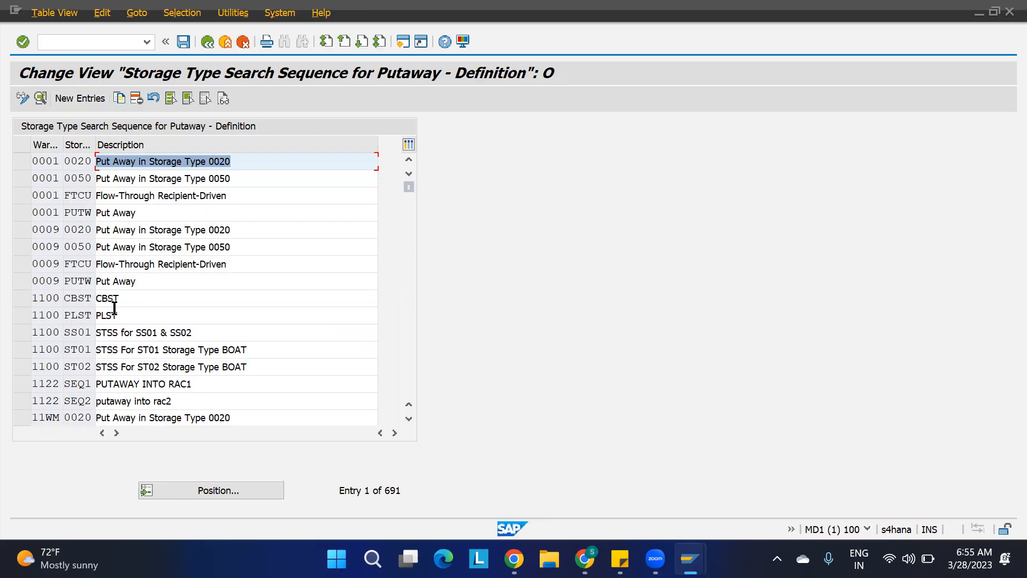
# Delete the five warehouse 1100 search sequences CBST, PLST, SS01, ST01 and ST02, and save them under the customizing request.
pyautogui.moveTo(18, 296); pyautogui.dragTo(24, 380)
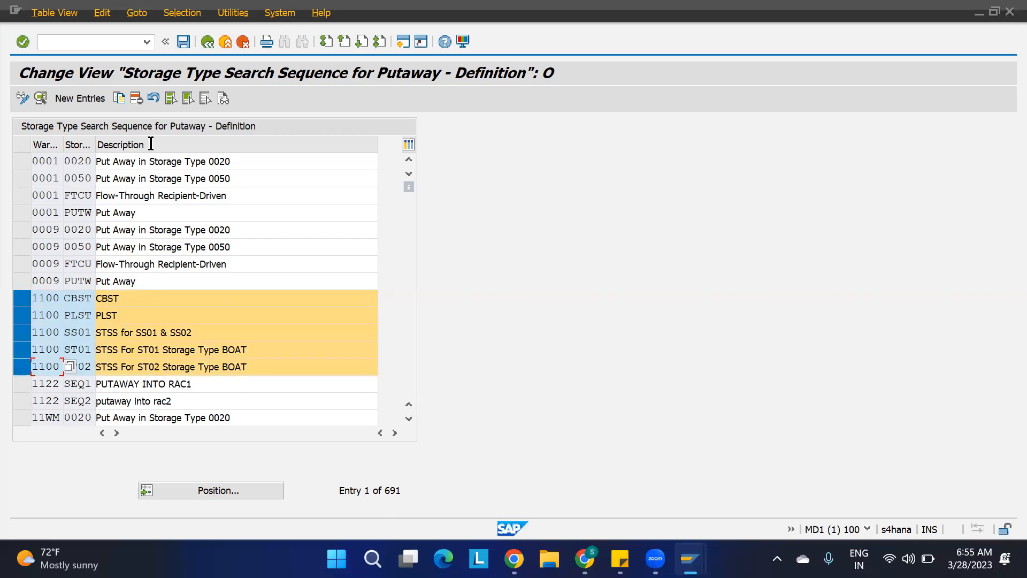
pyautogui.click(136, 97)
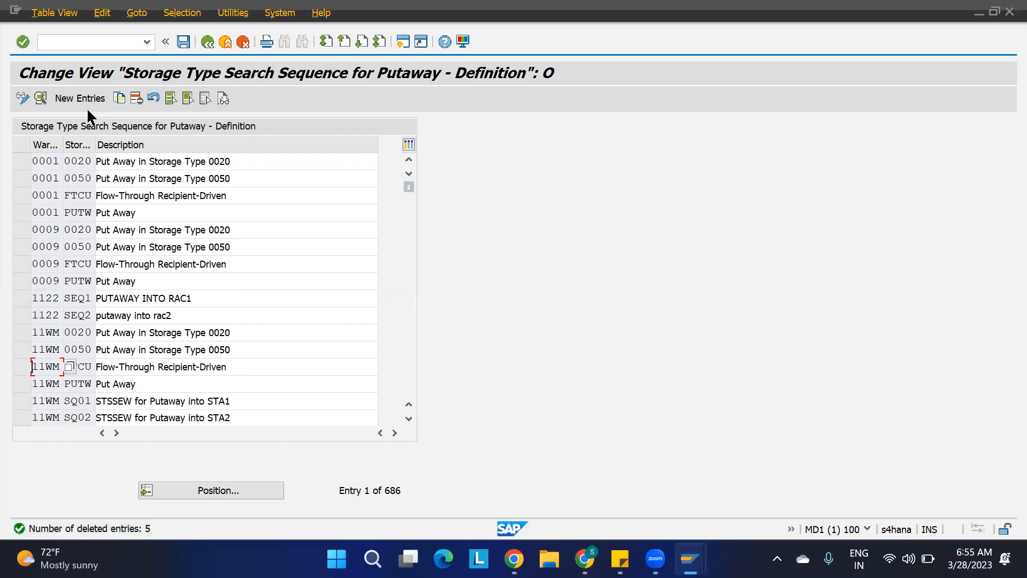
pyautogui.click(184, 42)
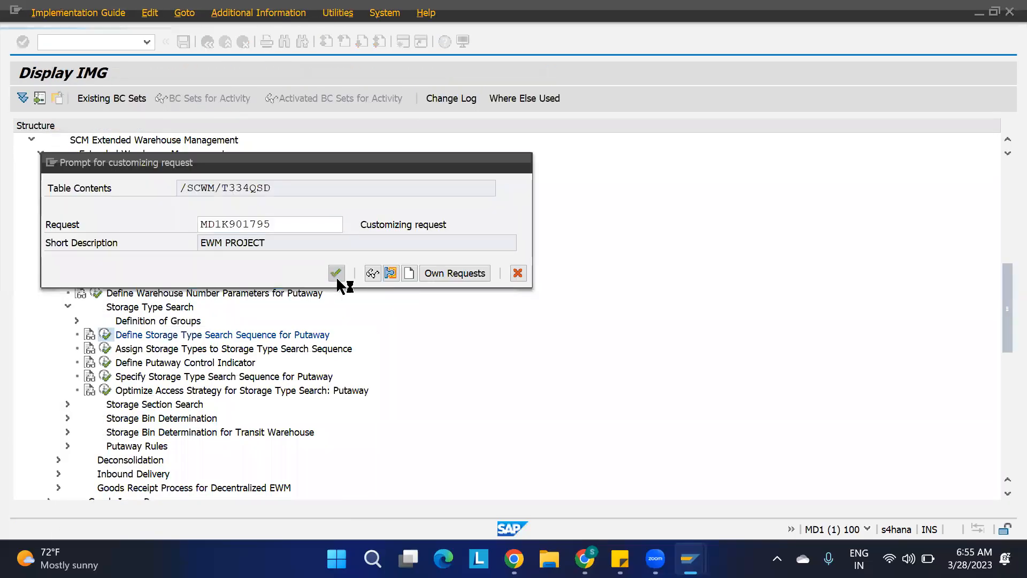
pyautogui.click(336, 273)
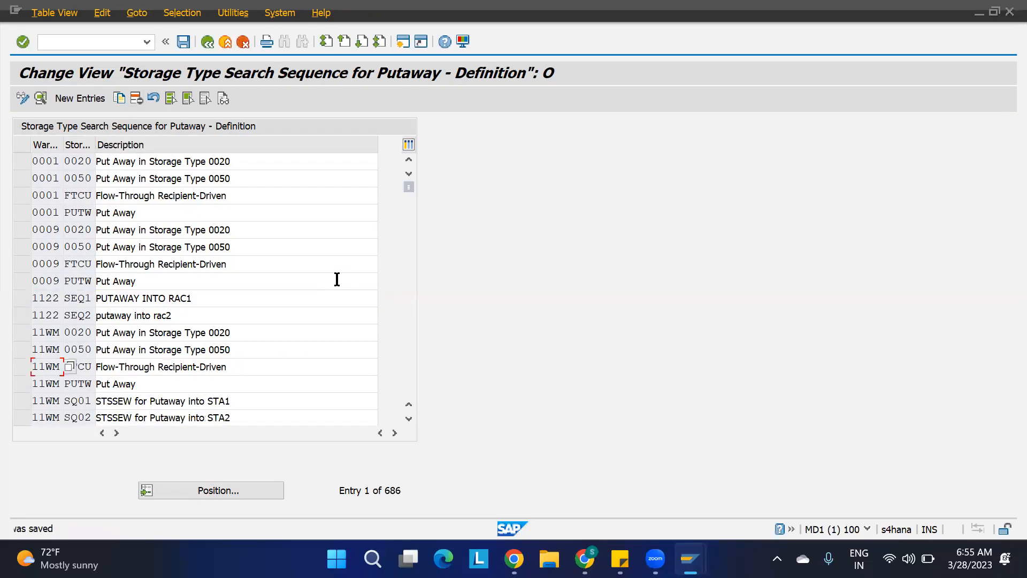
# Create storage type search sequence SEQ1 for warehouse 1100 described as "SEQ FOR ST01 AND ST02" and save it.
pyautogui.click(84, 98)
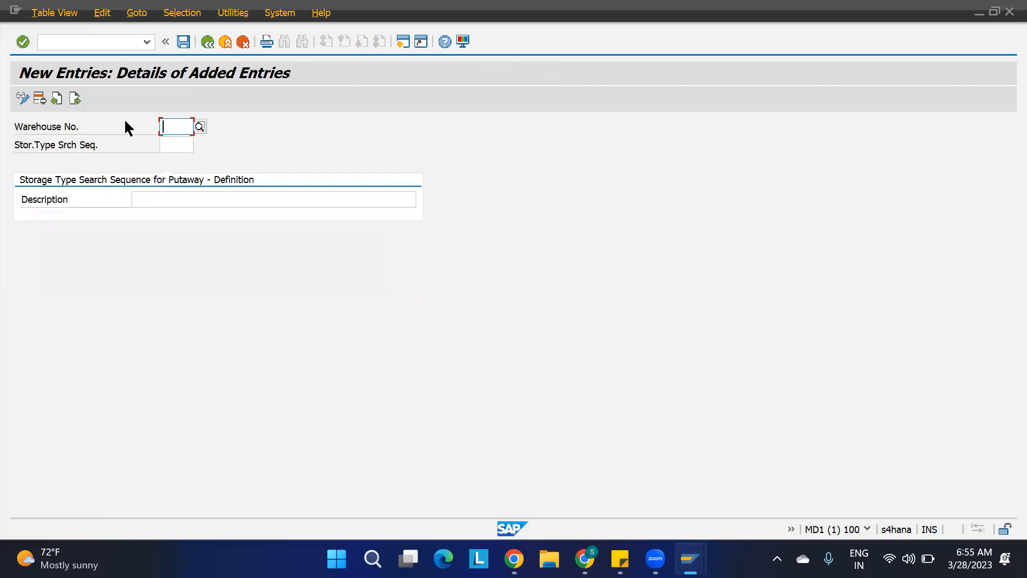
pyautogui.write('1100')
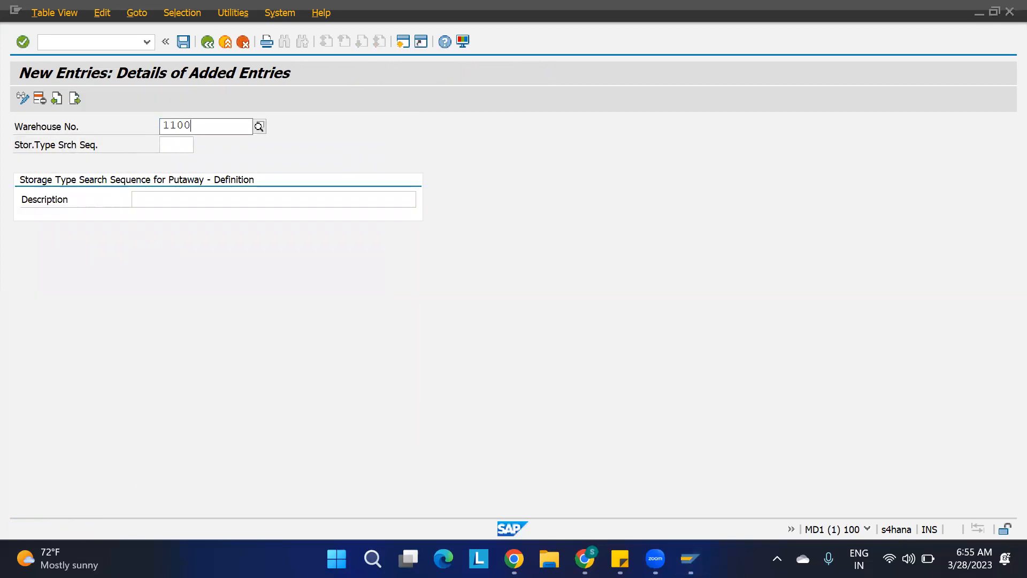
pyautogui.press('Tab')
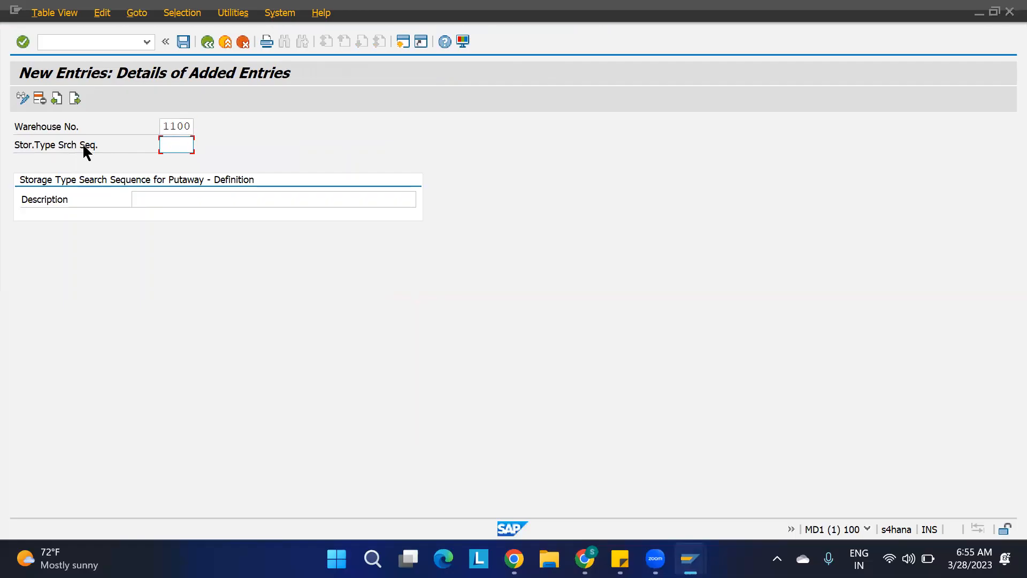
pyautogui.write('stss')
pyautogui.press('BackSpace')
pyautogui.press('BackSpace')
pyautogui.press('BackSpace')
pyautogui.press('BackSpace')
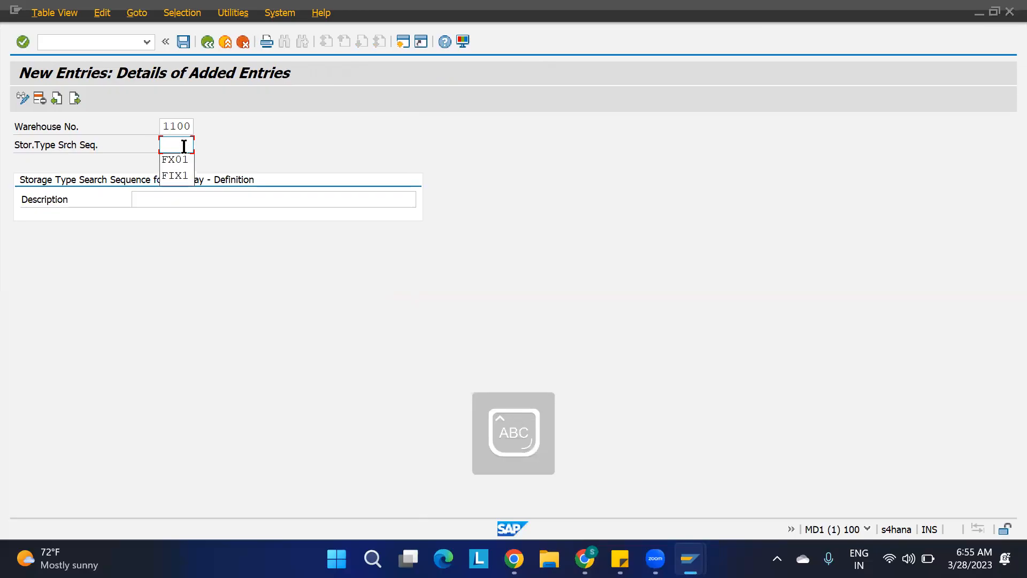
pyautogui.write('SEQ1')
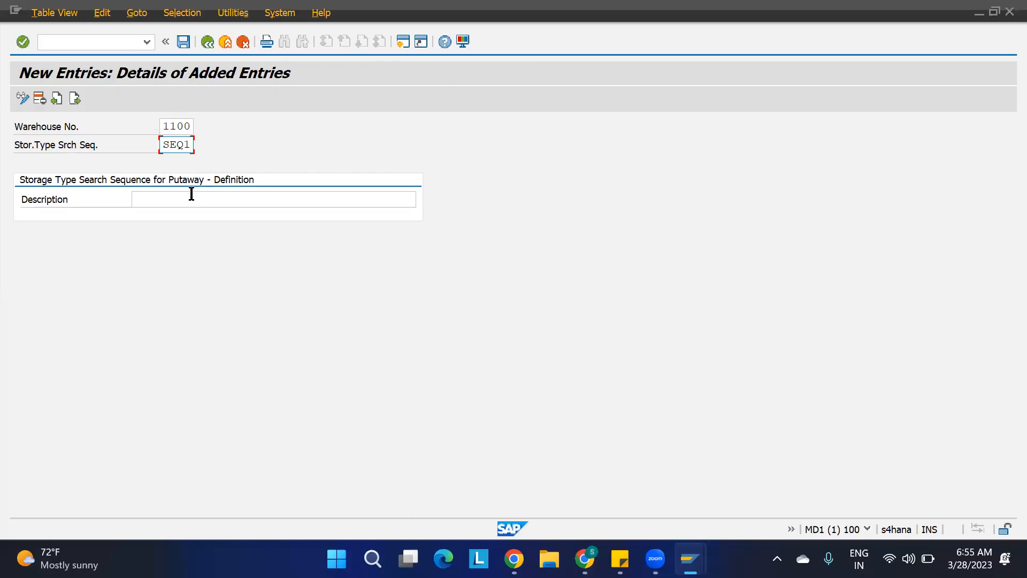
pyautogui.click(173, 197)
pyautogui.write('SE')
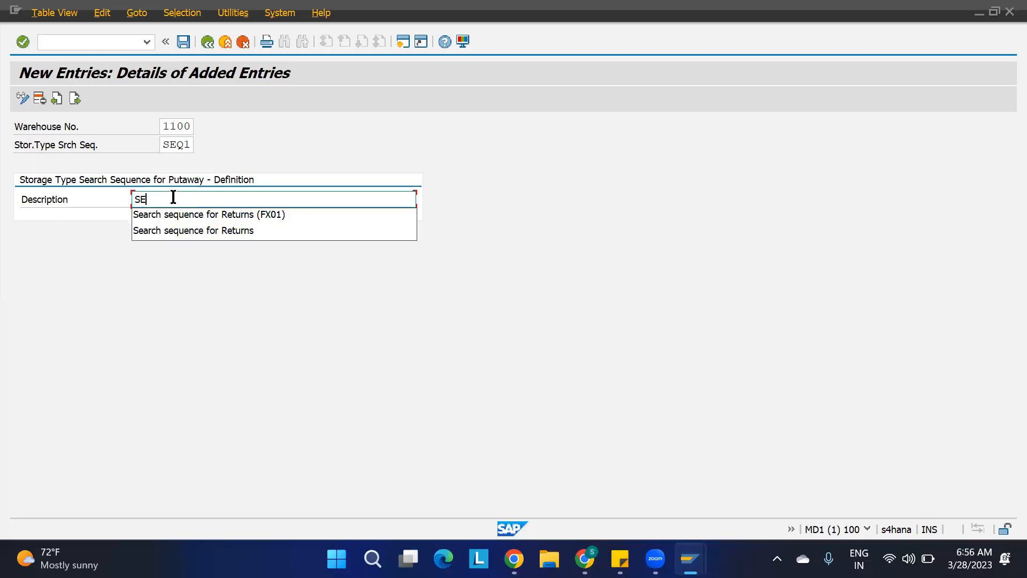
pyautogui.write('Q FO')
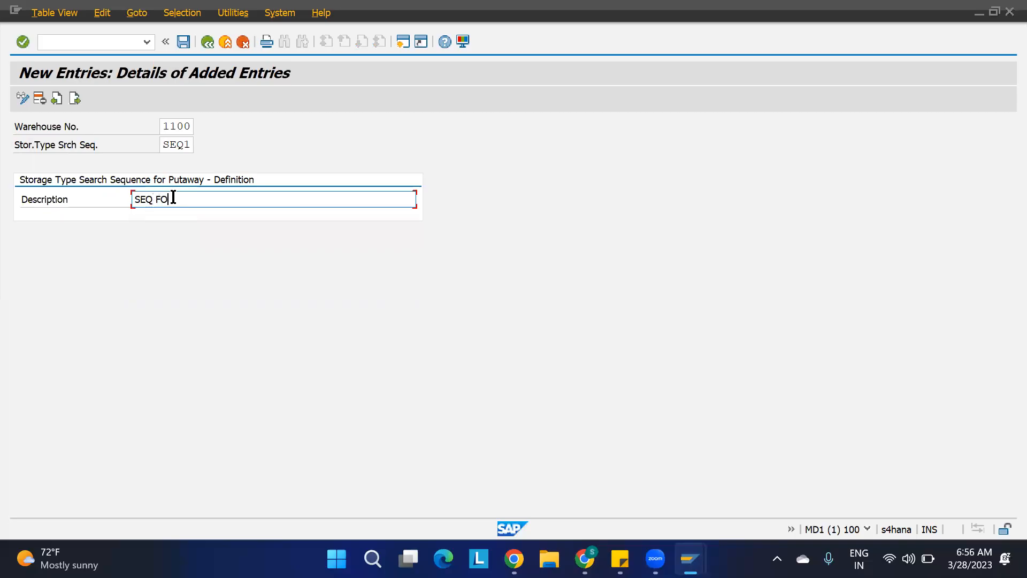
pyautogui.write('R st01')
pyautogui.press('BackSpace')
pyautogui.press('BackSpace')
pyautogui.press('BackSpace')
pyautogui.press('BackSpace')
pyautogui.press('BackSpace')
pyautogui.write('ST01 AND ST02')
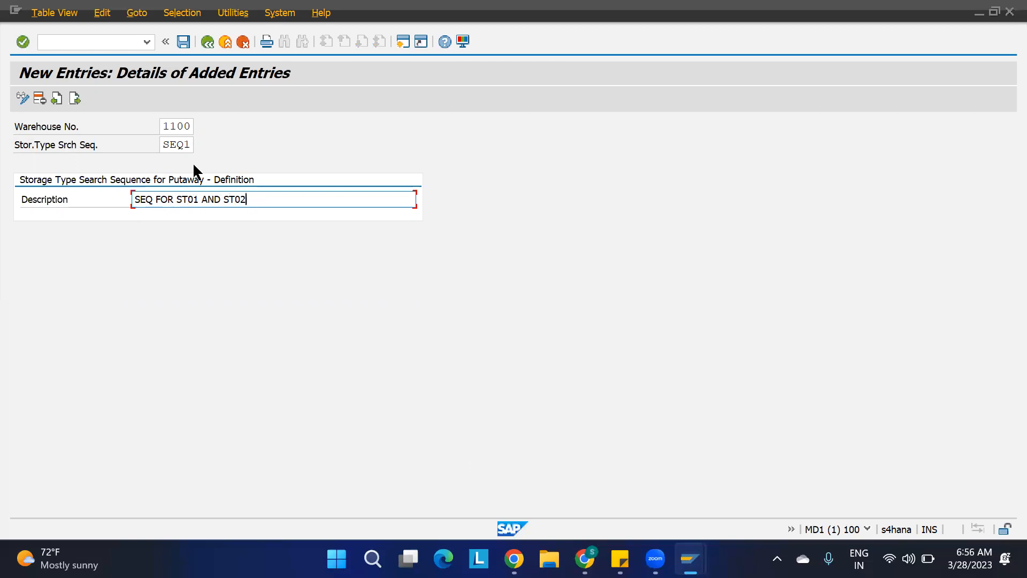
pyautogui.hotkey('ctrl', 's')
# Add a second new entry: search sequence SEQ2 for warehouse 1100 described as "SEQ FOR ST03 AND ST04".
pyautogui.click(75, 97)
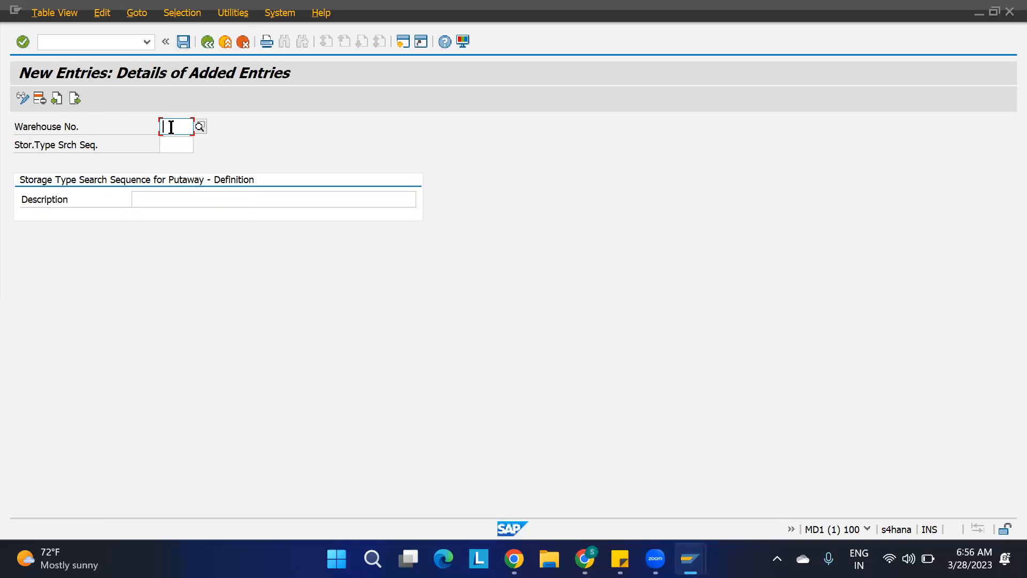
pyautogui.write('1100')
pyautogui.press('Tab')
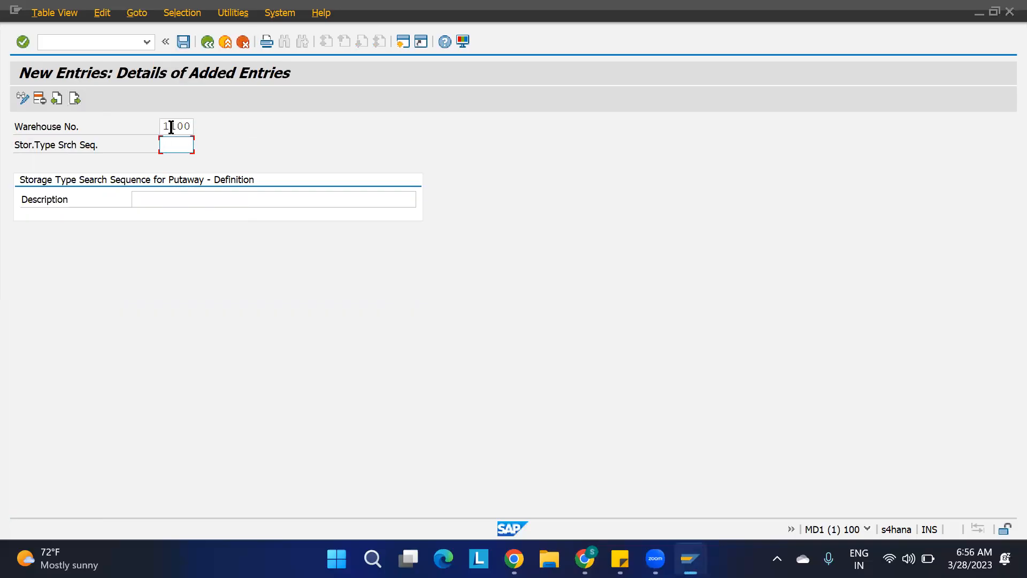
pyautogui.write('SEQ2')
pyautogui.click(192, 200)
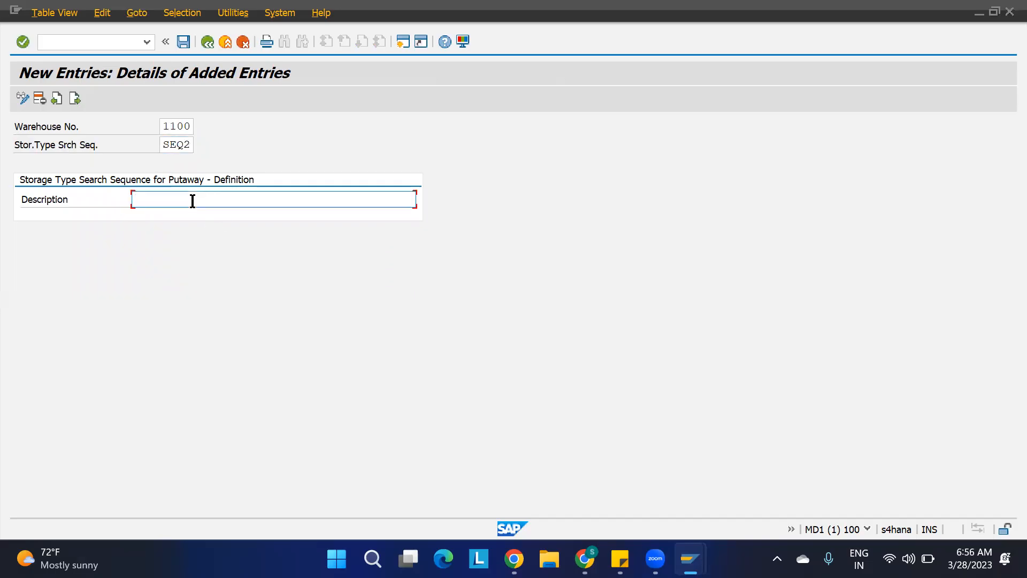
pyautogui.write('SE')
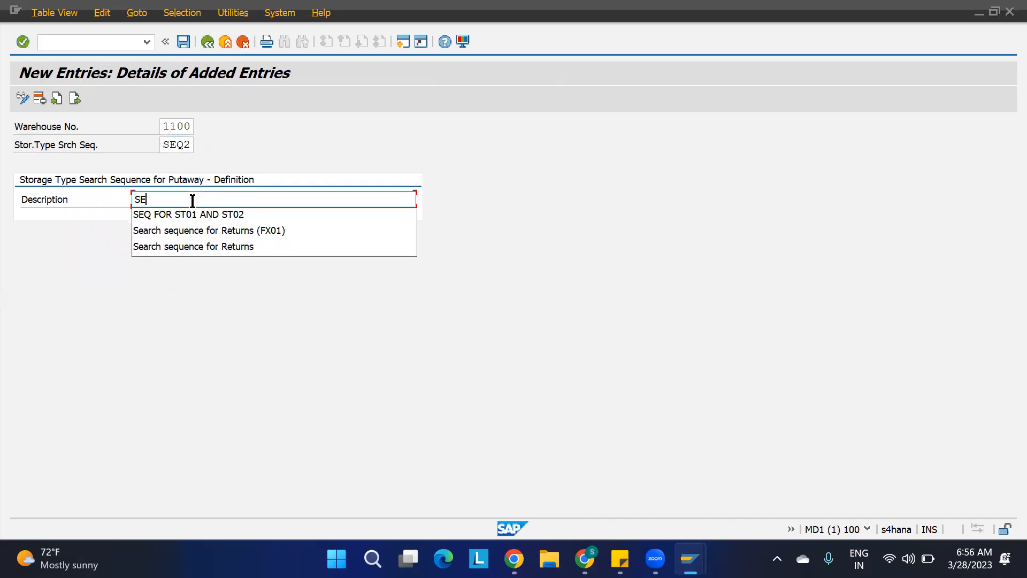
pyautogui.write('Q FOR ST03 AND ST04')
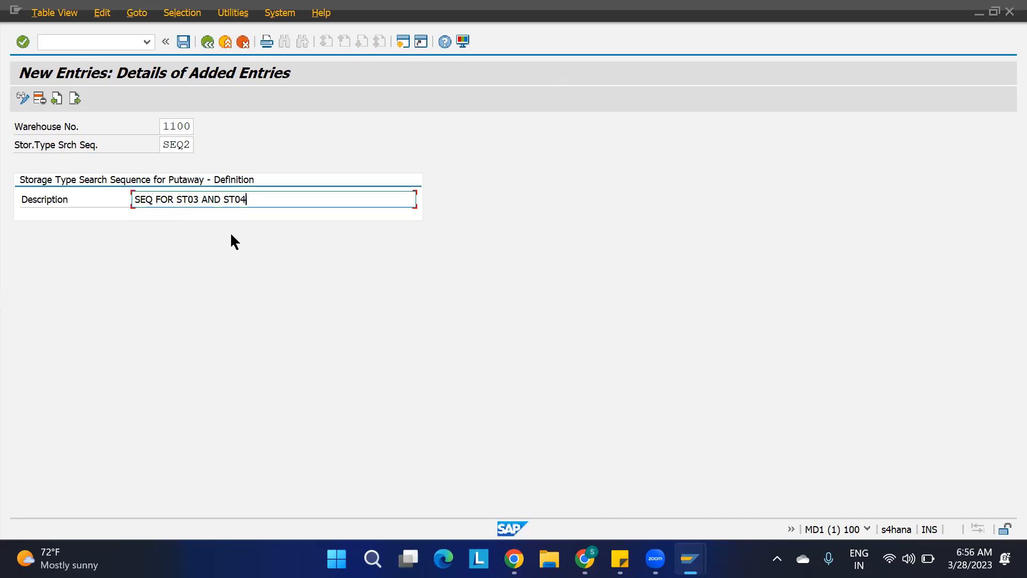
pyautogui.press('Return')
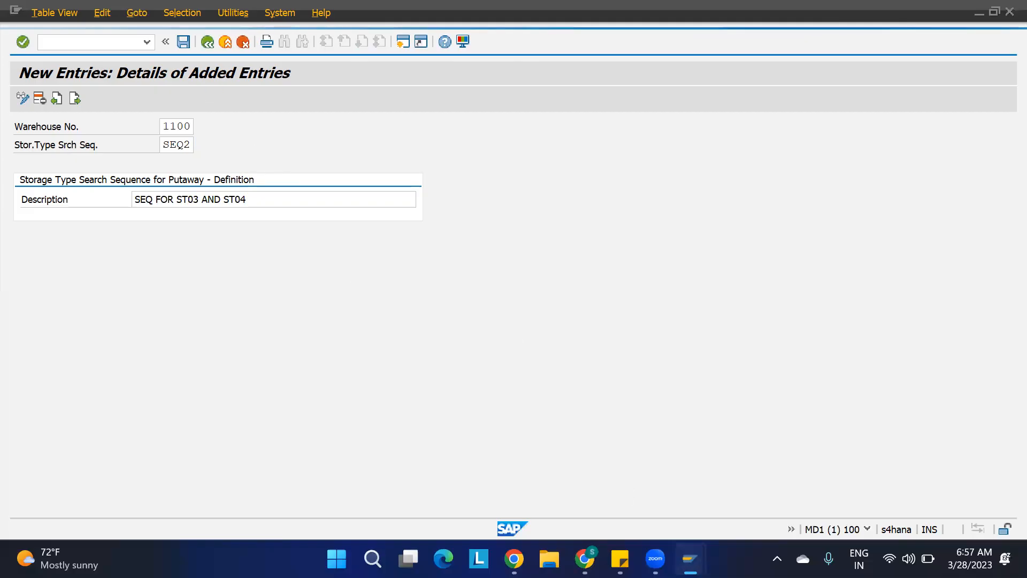
# Try to save the SEQ2 entry, then stop the unresponsive transaction.
pyautogui.moveTo(690, 558)
pyautogui.click(595, 494)
pyautogui.click(99, 42)
pyautogui.press('Return')
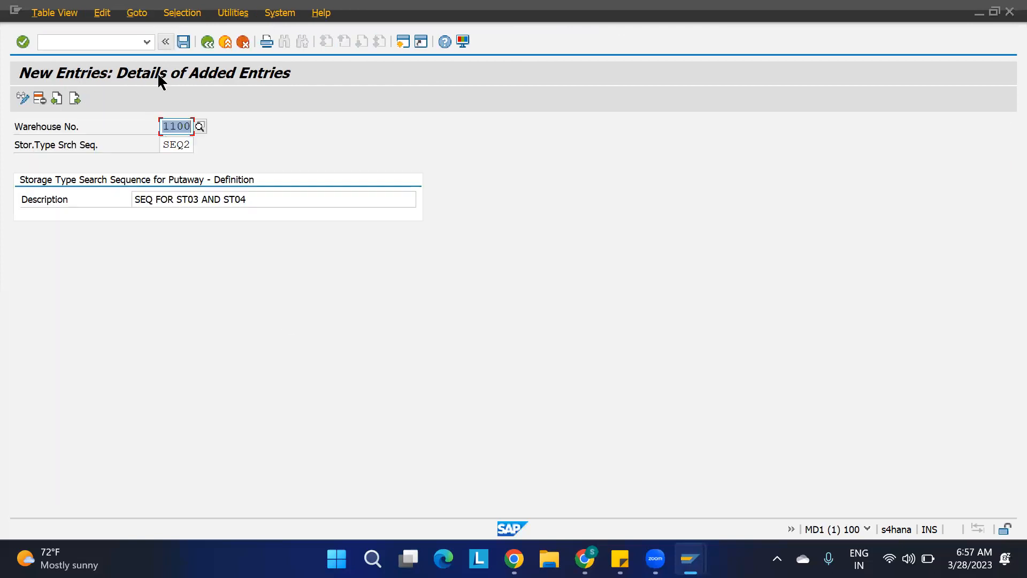
pyautogui.hotkey('ctrl', 's')
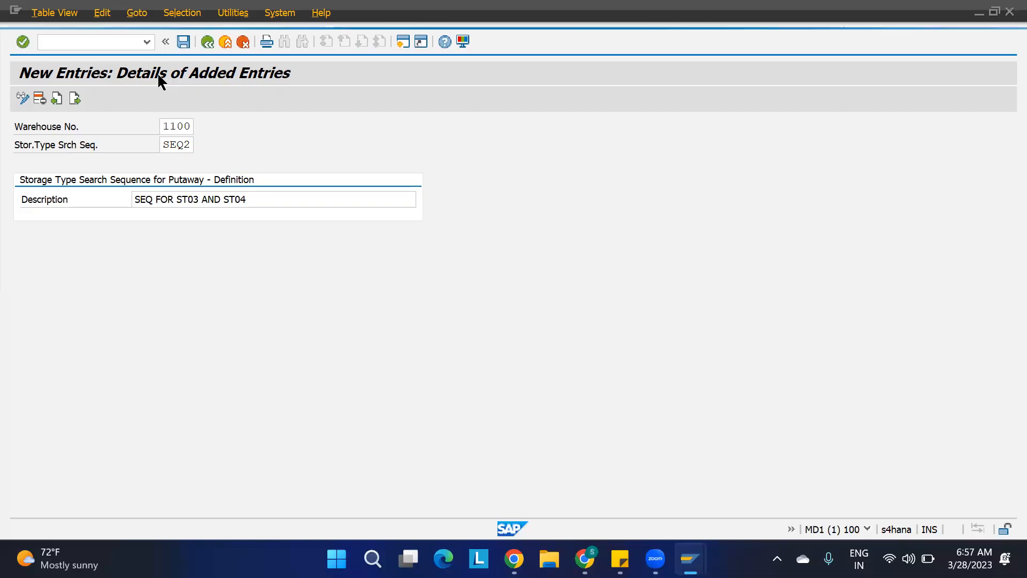
pyautogui.click(15, 10)
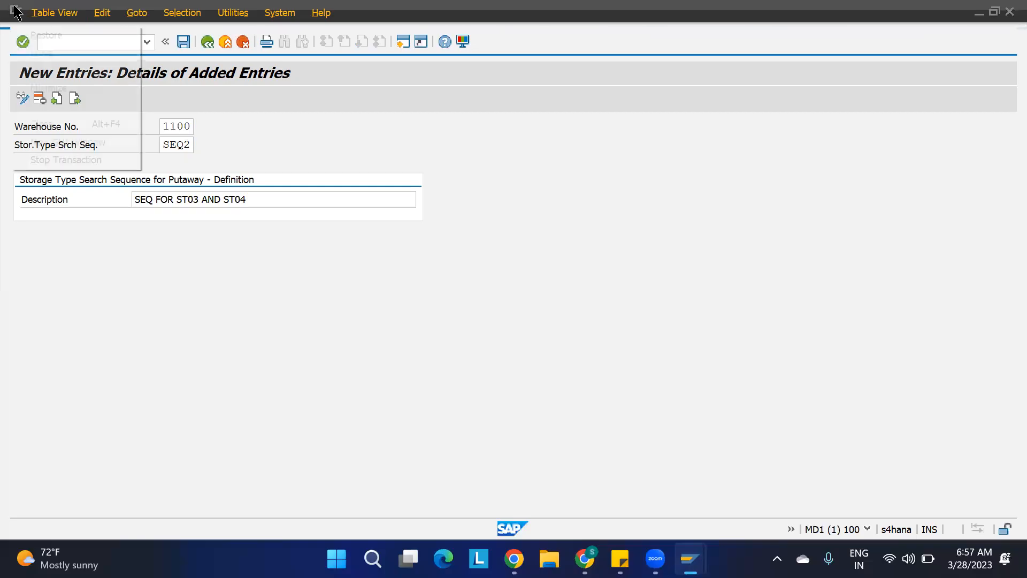
pyautogui.click(83, 159)
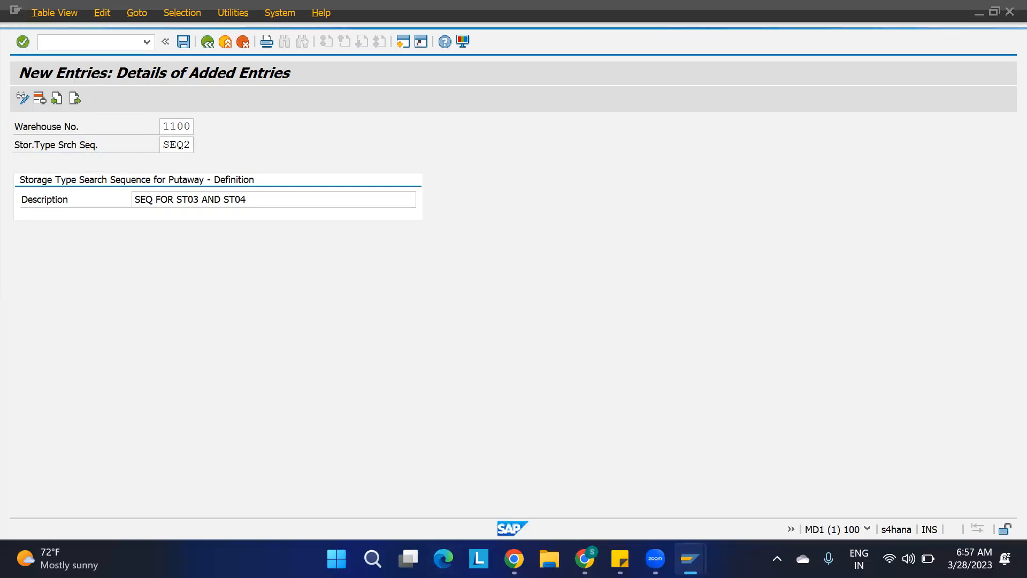
# Switch to the Maintain Inbound Delivery session and log off from the system, confirming the log-off.
pyautogui.moveTo(690, 558)
pyautogui.click(595, 481)
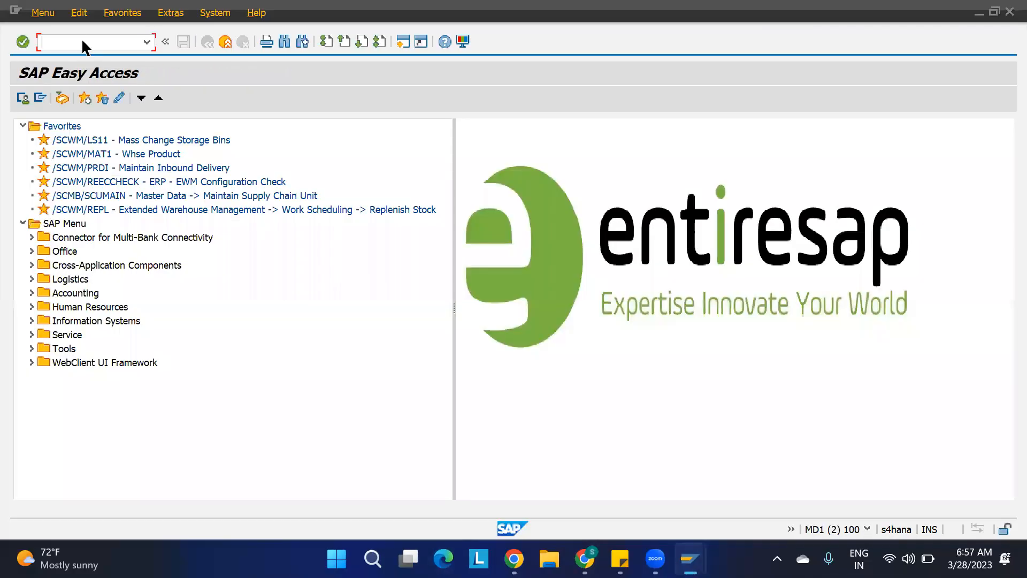
pyautogui.press('Return')
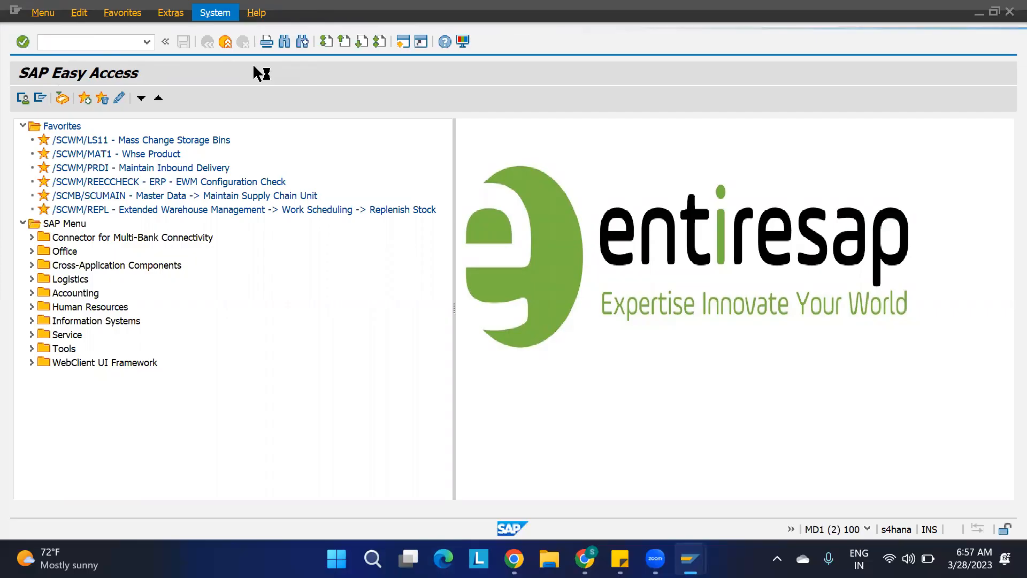
pyautogui.moveTo(690, 558)
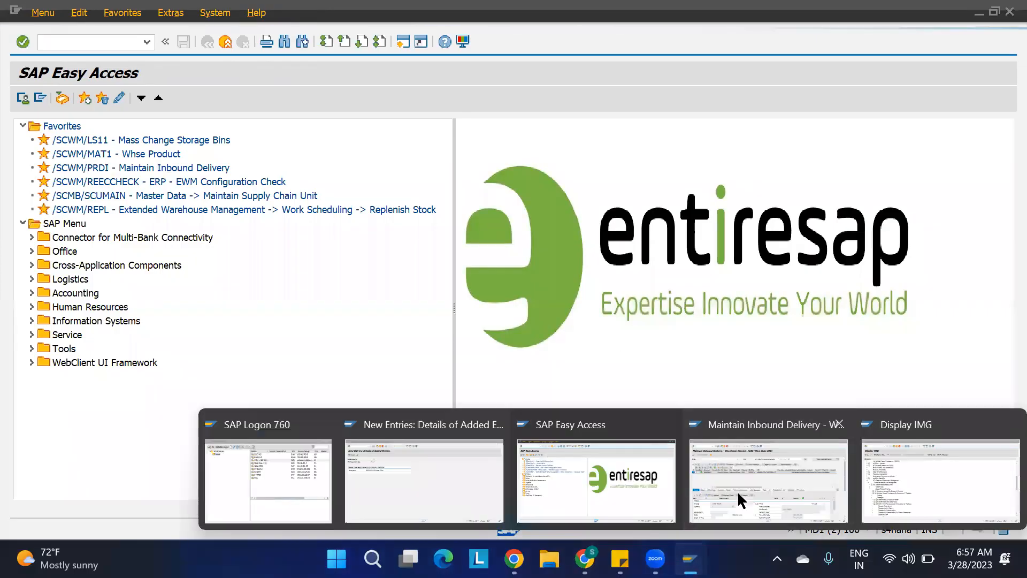
pyautogui.click(740, 492)
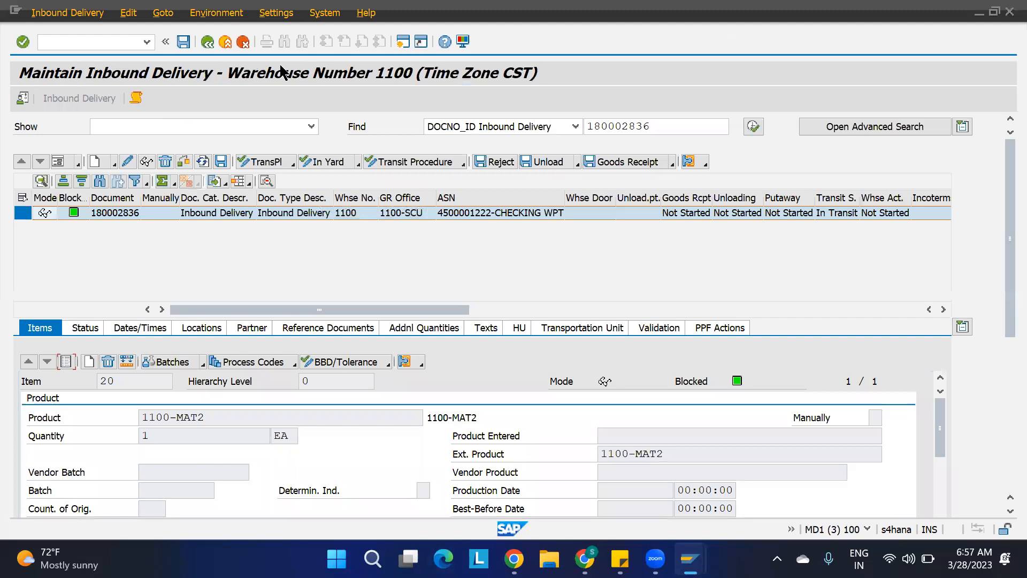
pyautogui.click(324, 13)
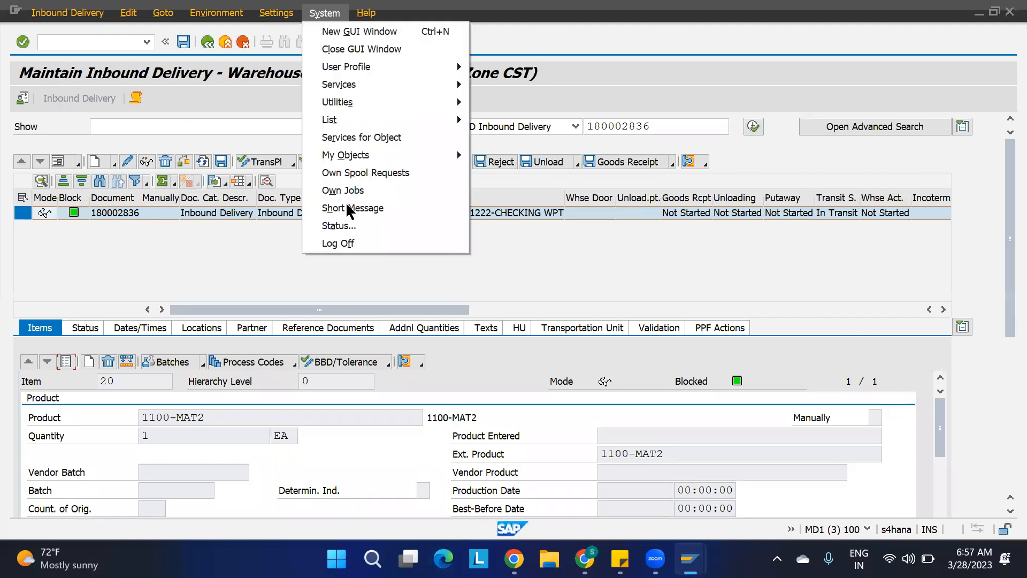
pyautogui.click(345, 244)
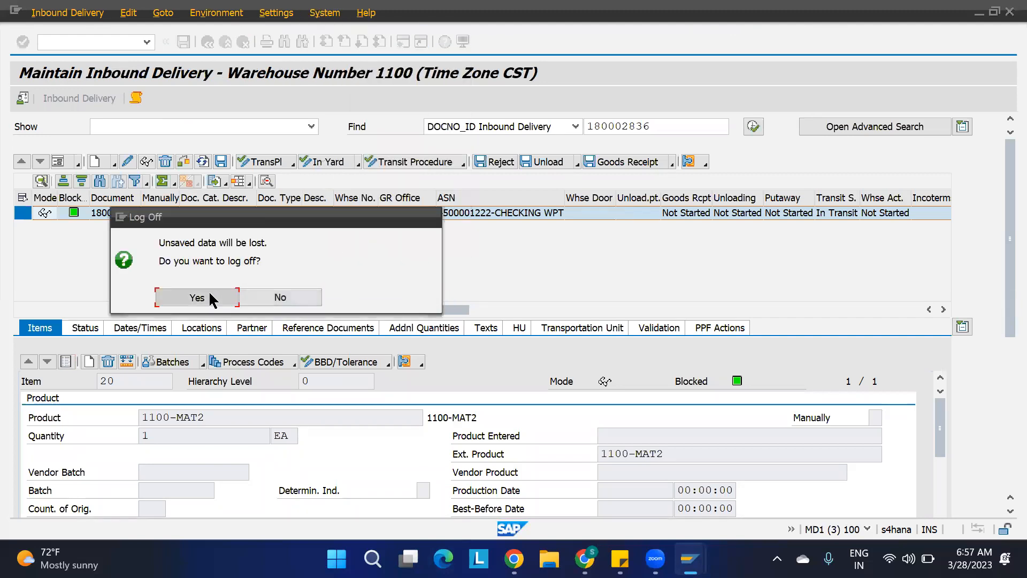
pyautogui.click(196, 297)
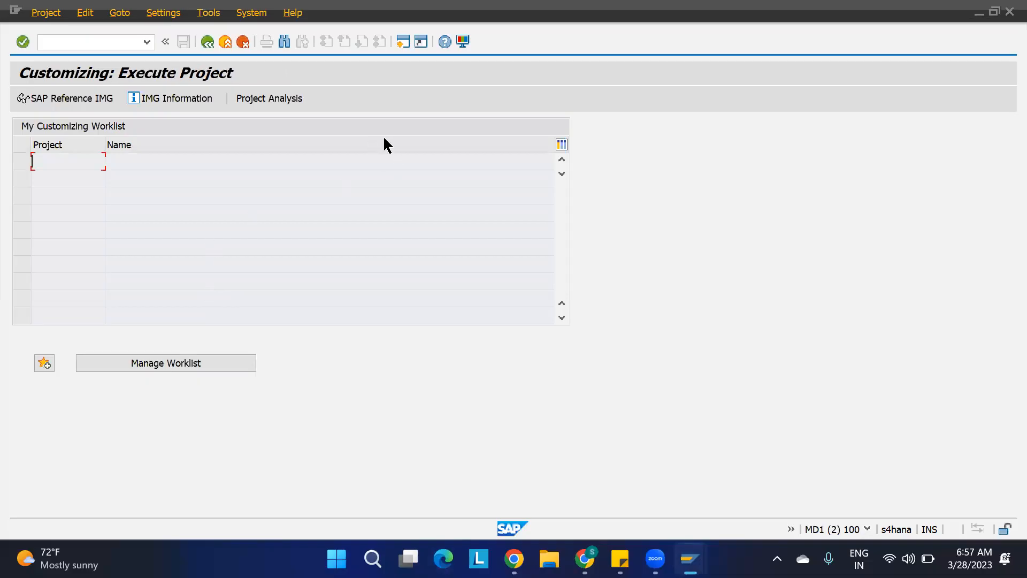
# Log back on to the MD1 S/4HANA system from SAP Logon, entering the user password.
pyautogui.click(93, 42)
pyautogui.hotkey('alt', 'Tab')
pyautogui.click(690, 558)
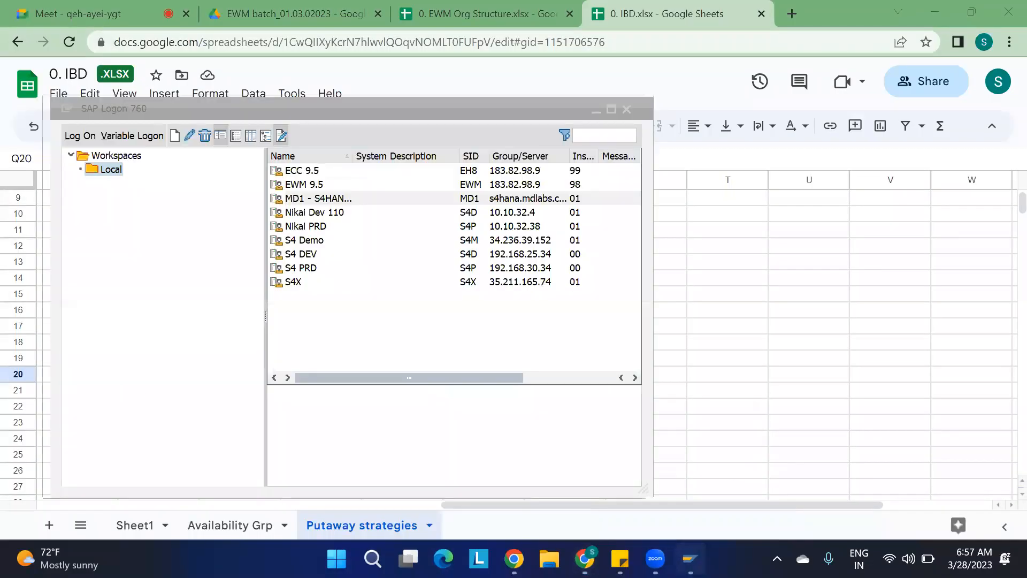
pyautogui.doubleClick(320, 198)
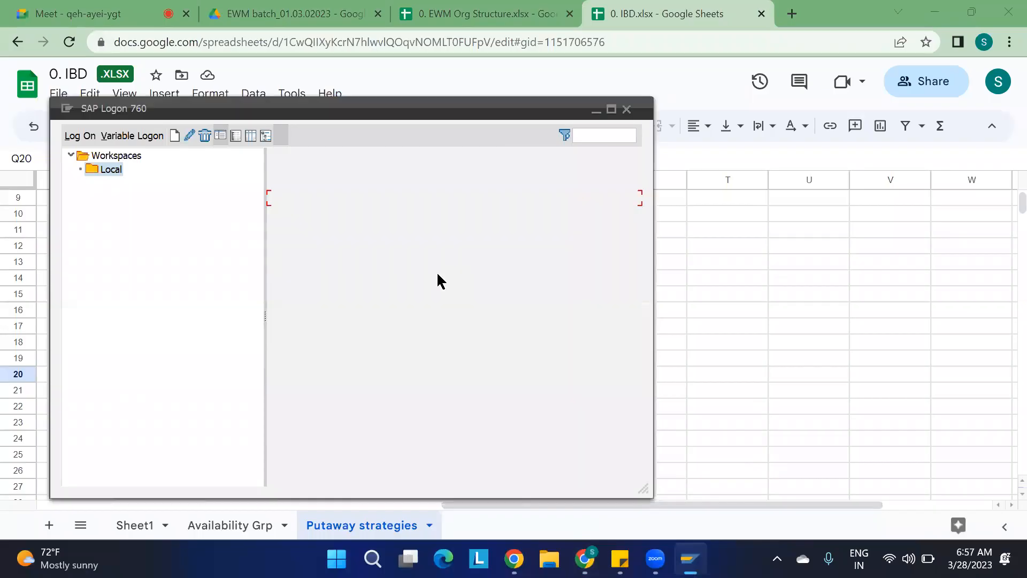
pyautogui.press('Down')
pyautogui.press('Return')
pyautogui.press('Tab')
pyautogui.press('capslock')
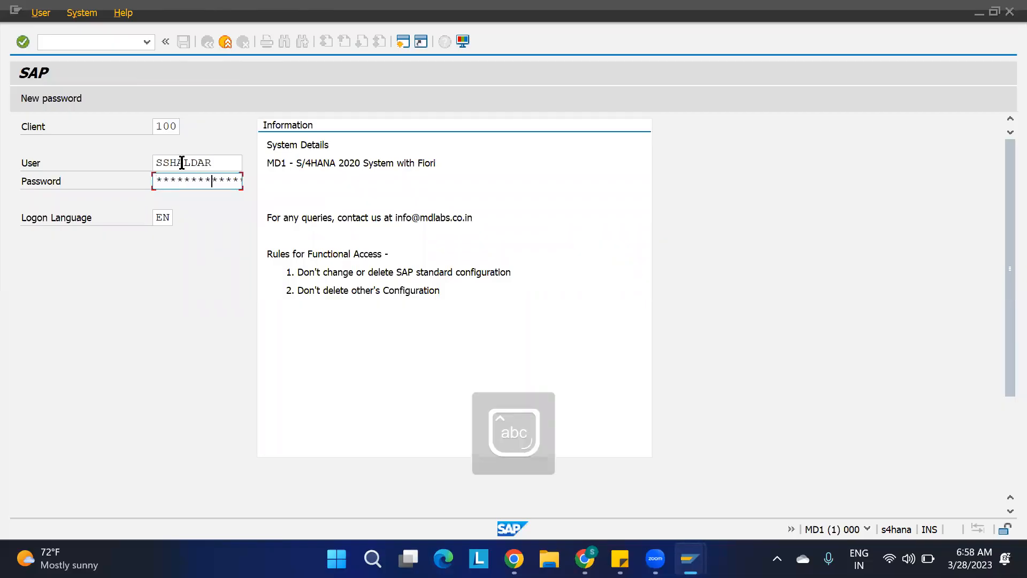
pyautogui.press('Return')
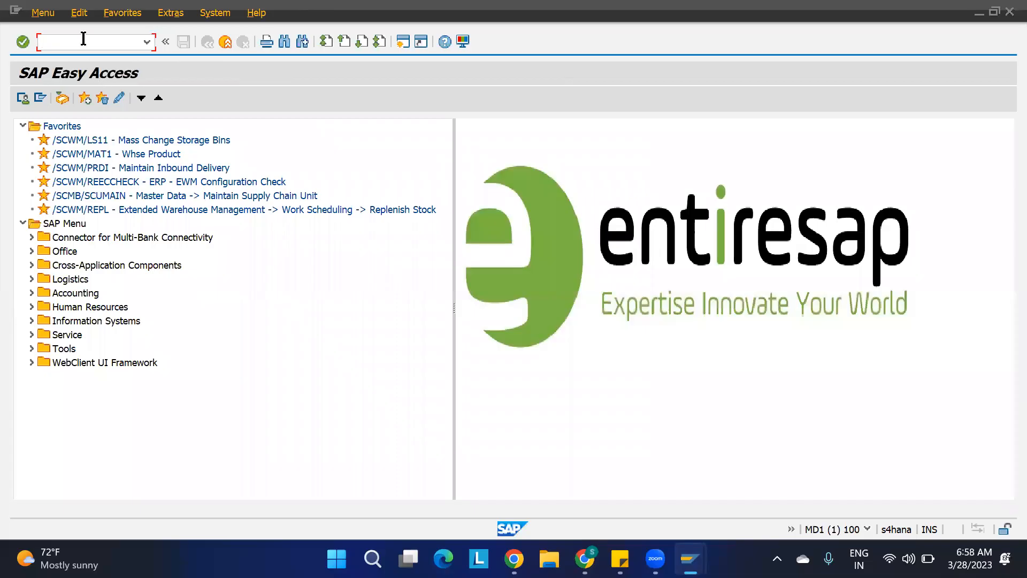
# Run transaction SPRO and open the SAP Reference IMG.
pyautogui.write('spro')
pyautogui.press('Return')
pyautogui.click(63, 98)
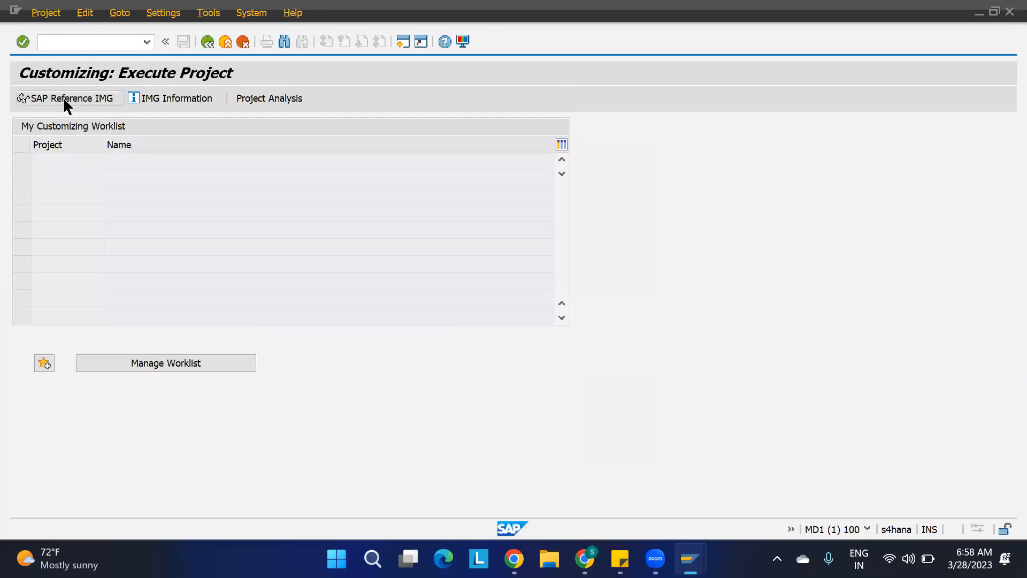
pyautogui.scroll(-4, 99, 348)
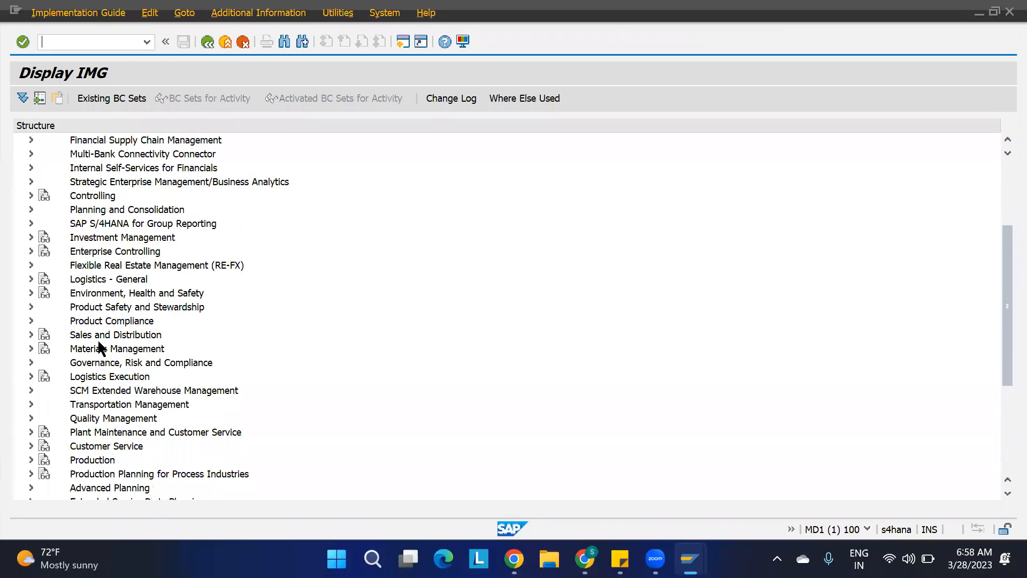
# Open the Define Storage Type Search Sequence for Putaway activity under Extended Warehouse Management goods receipt strategies.
pyautogui.click(31, 389)
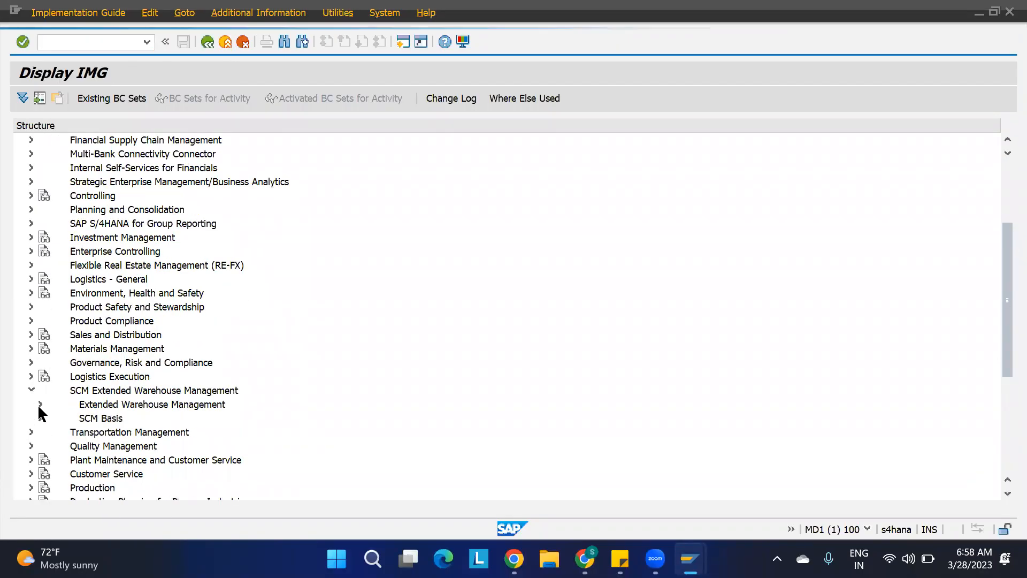
pyautogui.click(38, 403)
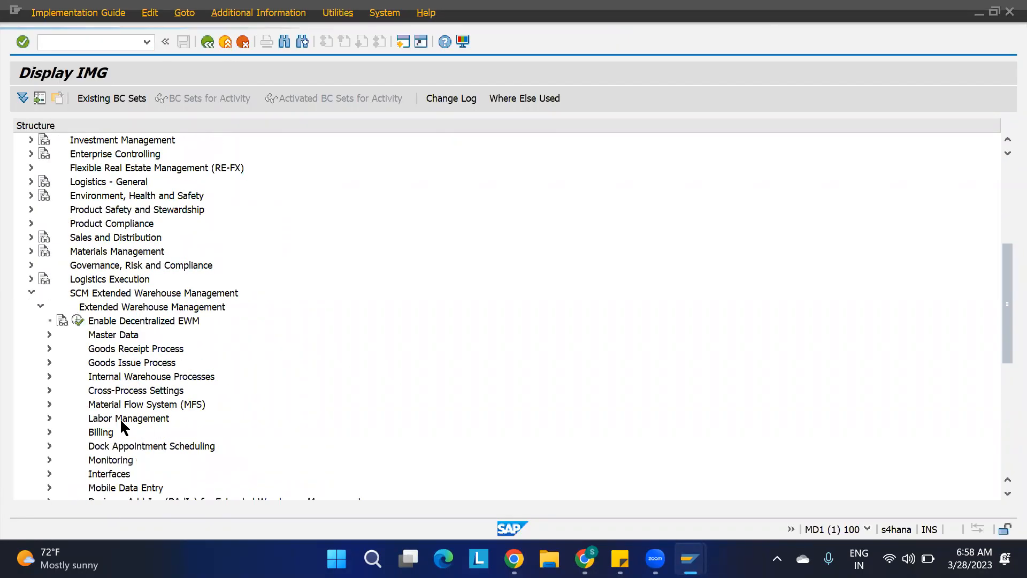
pyautogui.click(49, 348)
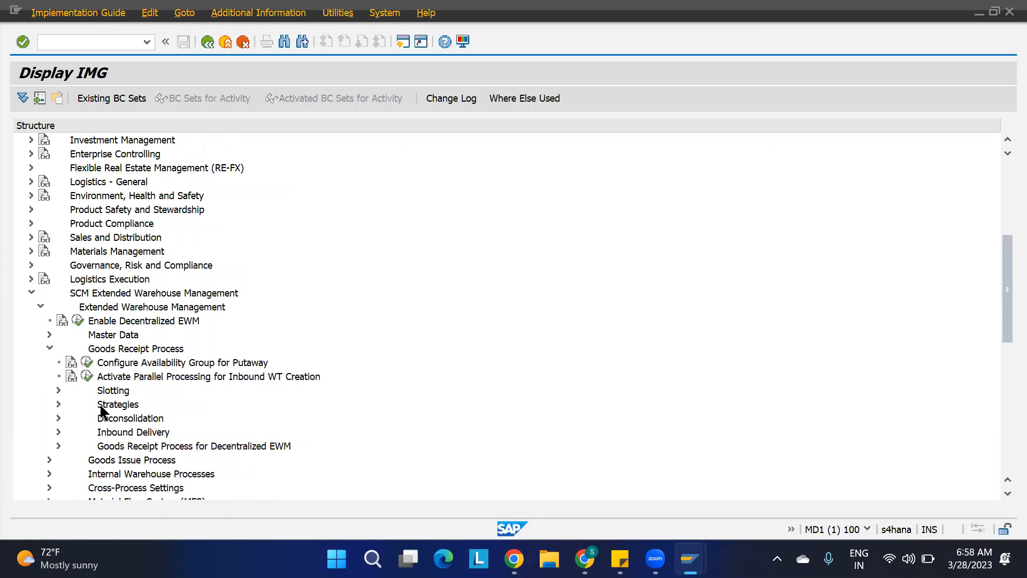
pyautogui.click(59, 404)
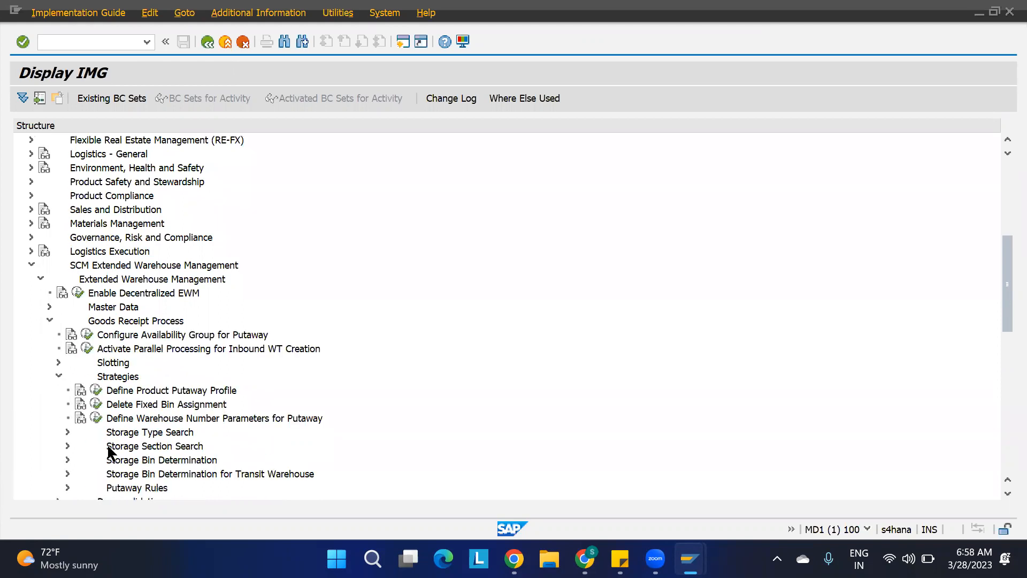
pyautogui.click(67, 432)
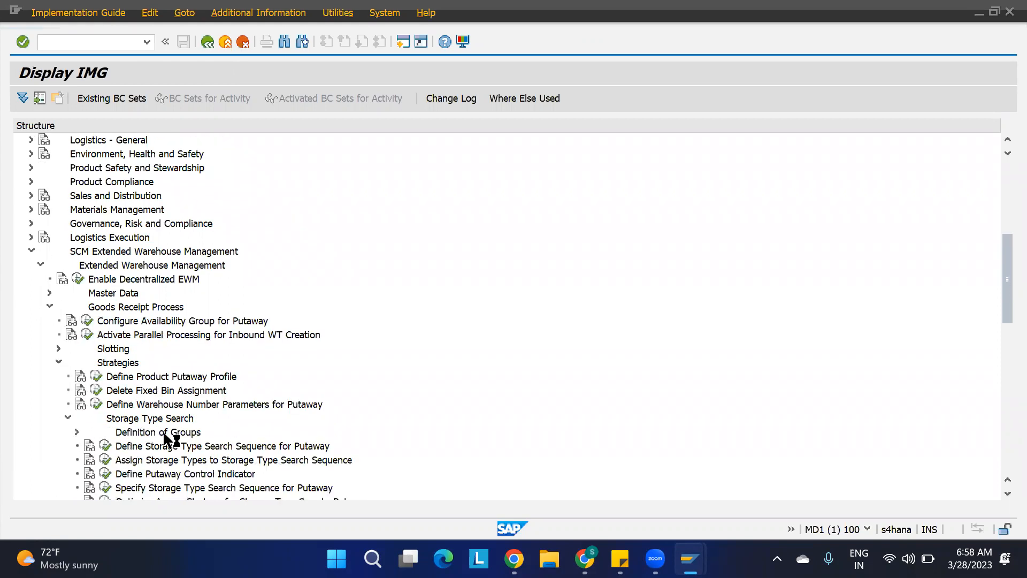
pyautogui.click(138, 447)
pyautogui.click(105, 446)
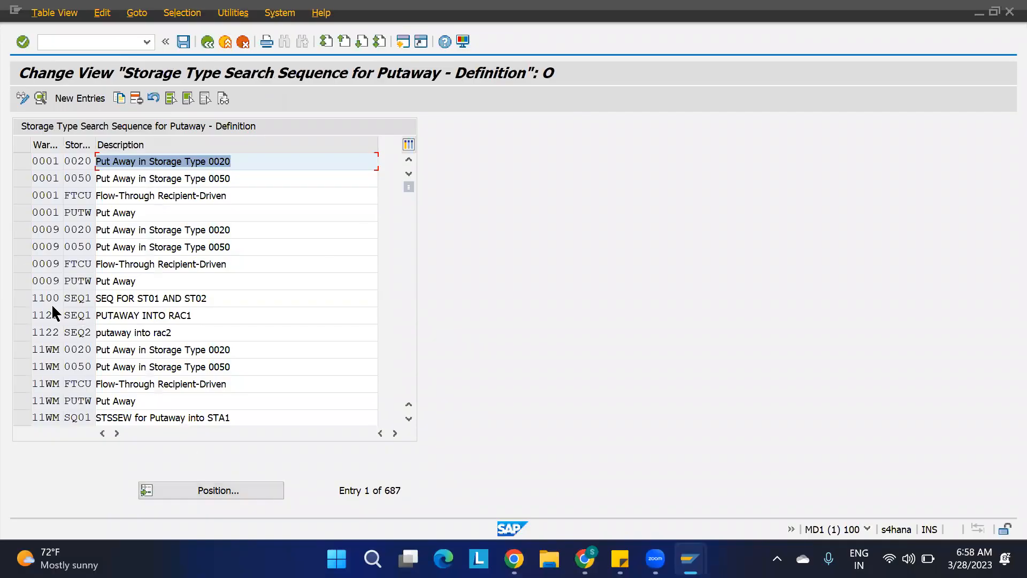
# Copy warehouse 1100's SEQ1 entry as SEQ2 with description SEQ FOR ST03 AND ST04, save it and return to the IMG.
pyautogui.click(17, 297)
pyautogui.click(121, 98)
pyautogui.click(191, 146)
pyautogui.press('BackSpace')
pyautogui.write('2')
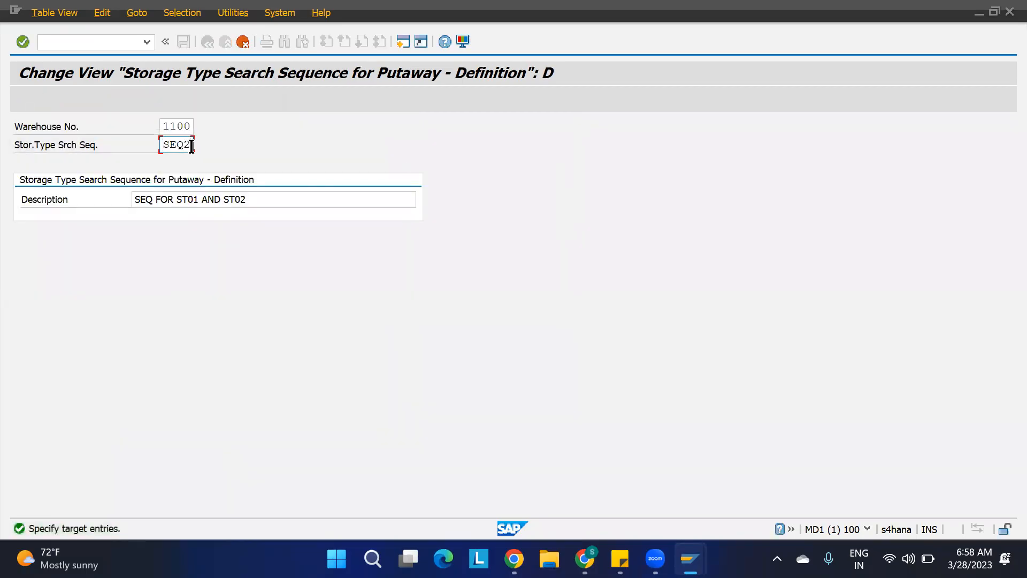
pyautogui.click(198, 202)
pyautogui.press('BackSpace')
pyautogui.write('3')
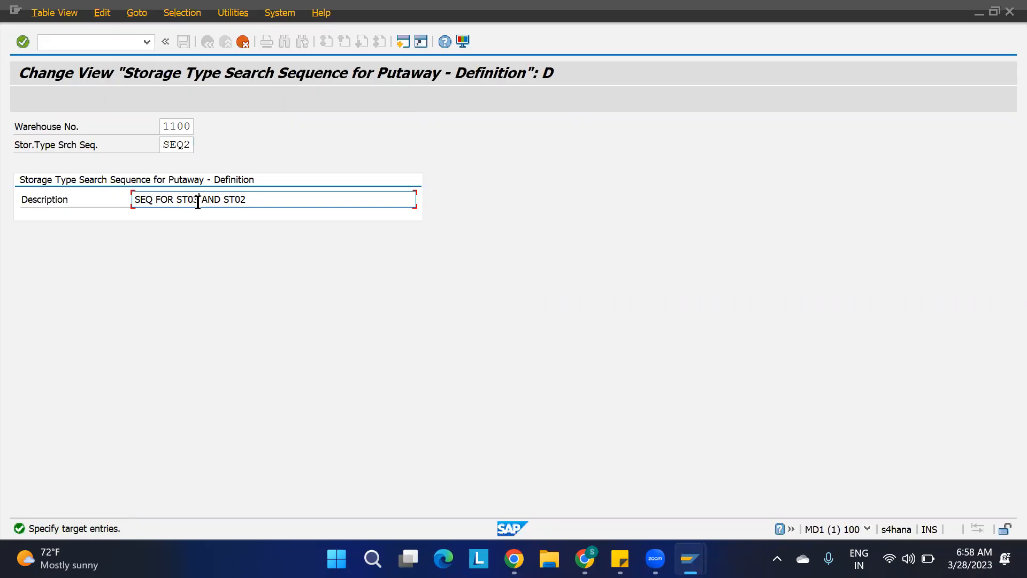
pyautogui.press('BackSpace')
pyautogui.write('4')
pyautogui.press('Return')
pyautogui.click(183, 41)
pyautogui.click(308, 150)
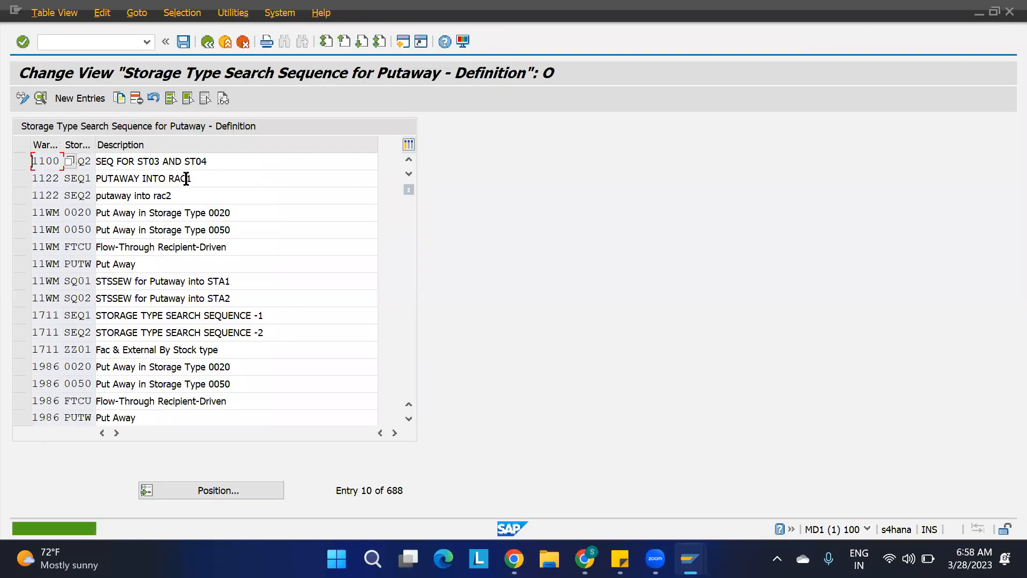
pyautogui.click(408, 159)
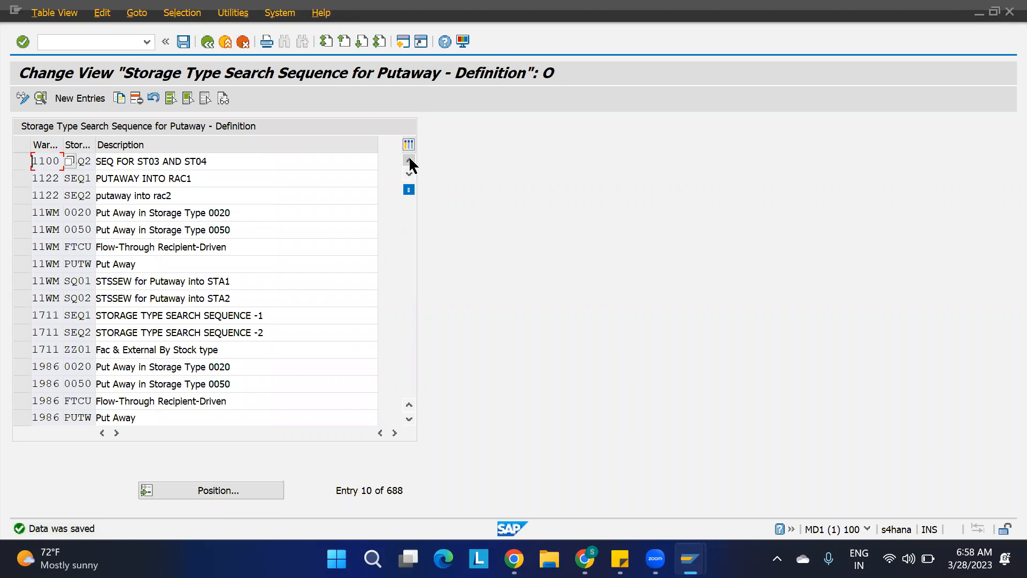
pyautogui.click(142, 163)
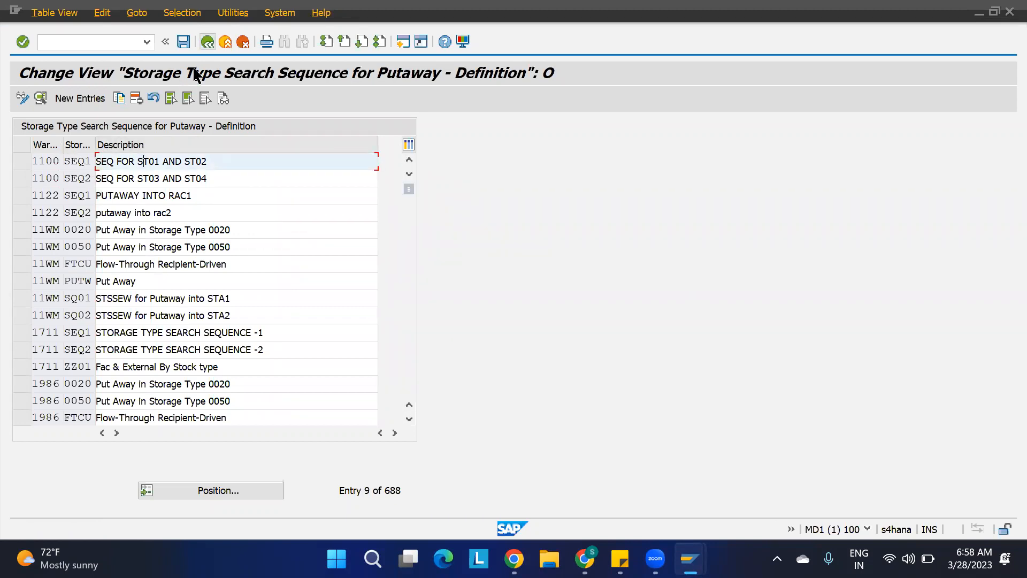
pyautogui.press('F3')
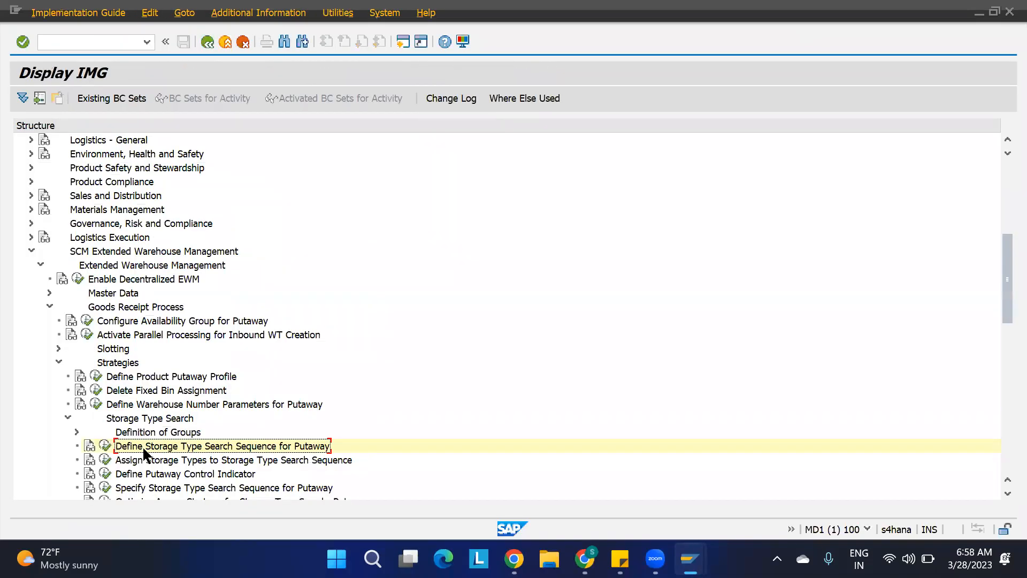
# Open Assign Storage Types to Storage Type Search Sequence, delete all warehouse 1100 assignments, and save.
pyautogui.click(105, 460)
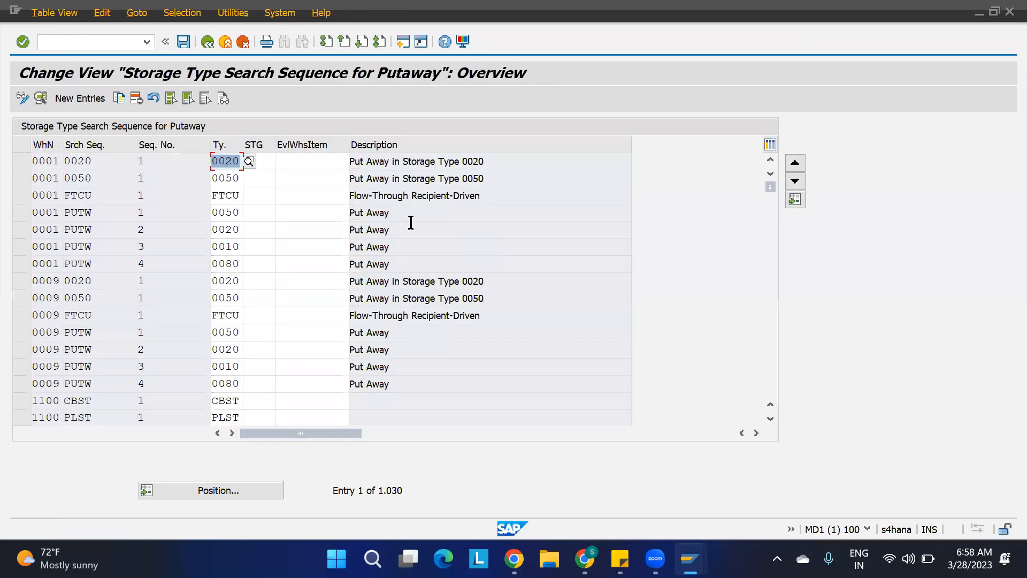
pyautogui.click(204, 487)
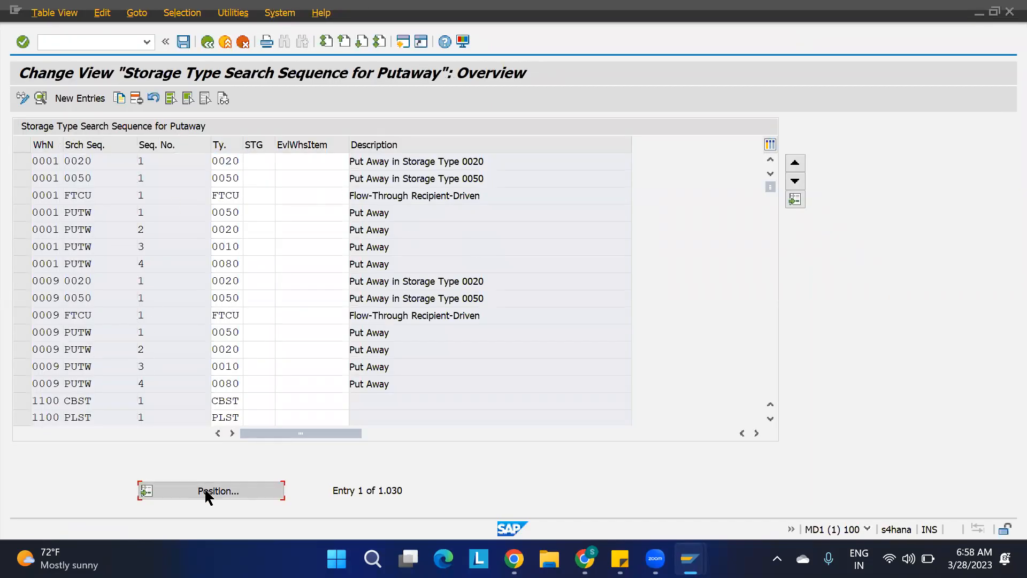
pyautogui.write('1100')
pyautogui.press('Return')
pyautogui.moveTo(28, 160); pyautogui.dragTo(23, 265)
pyautogui.click(137, 98)
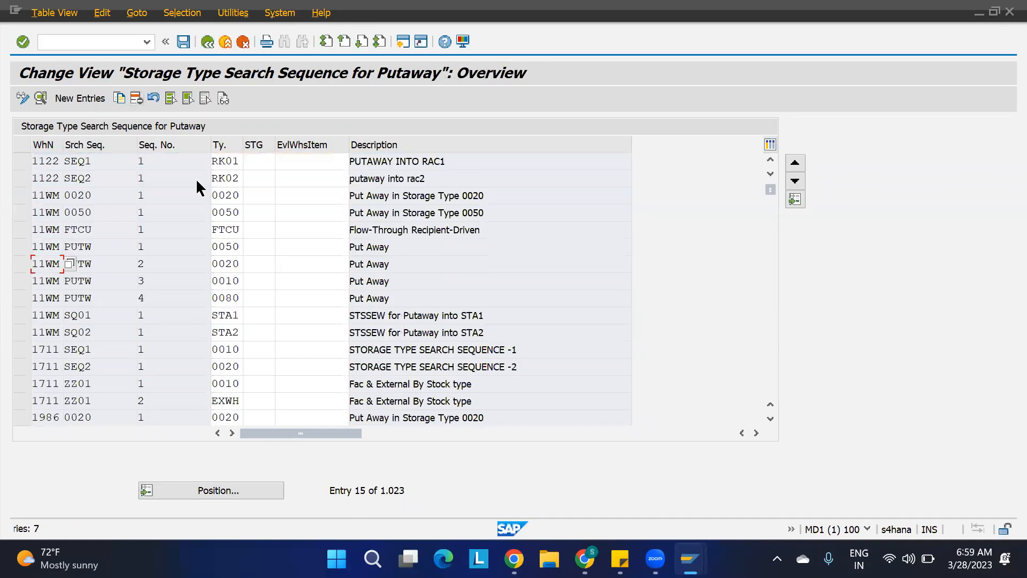
pyautogui.click(183, 41)
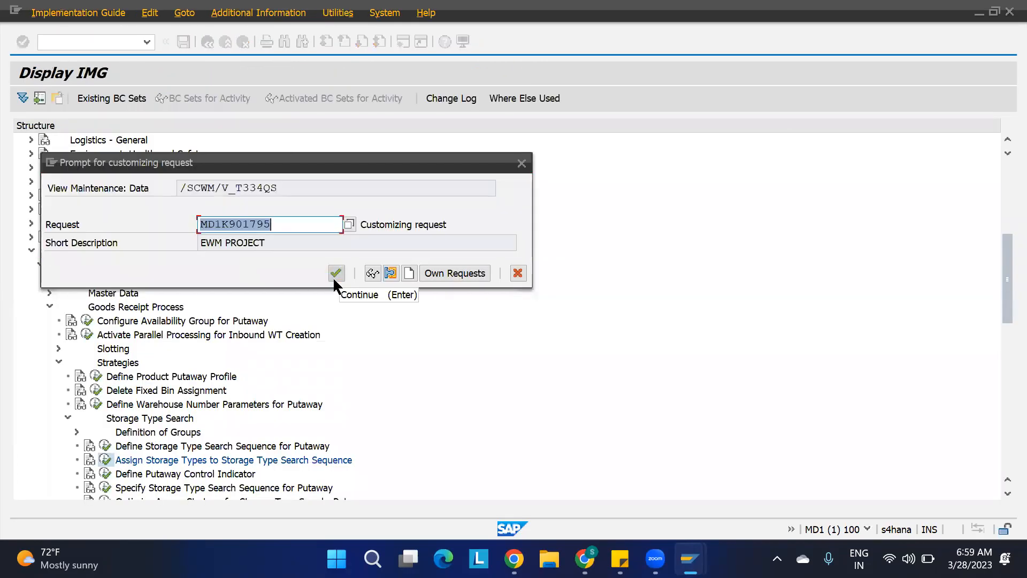
pyautogui.click(336, 272)
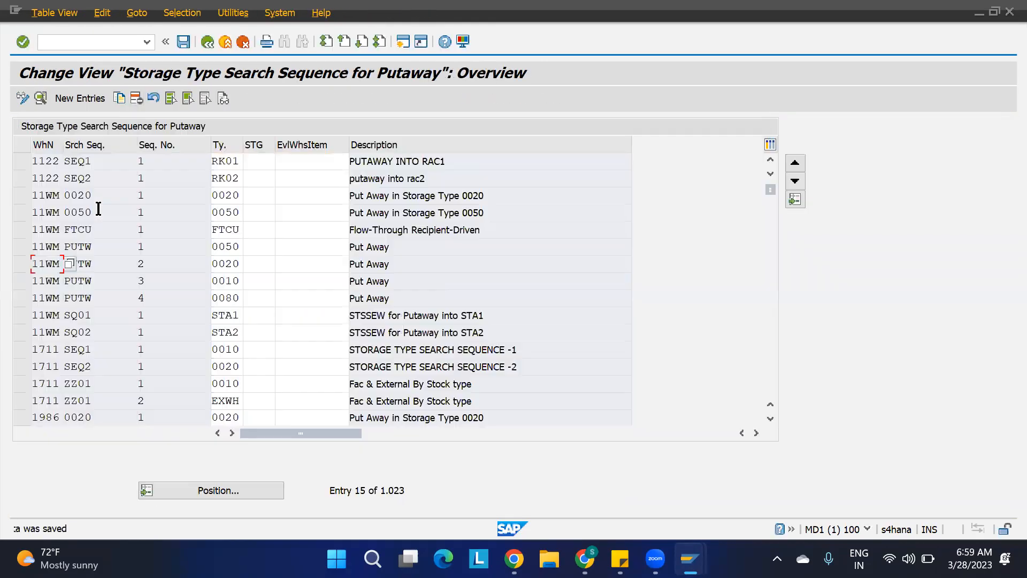
# Add a new assignment for warehouse 1100 with search sequence SEQ1 and storage type ST01.
pyautogui.click(81, 99)
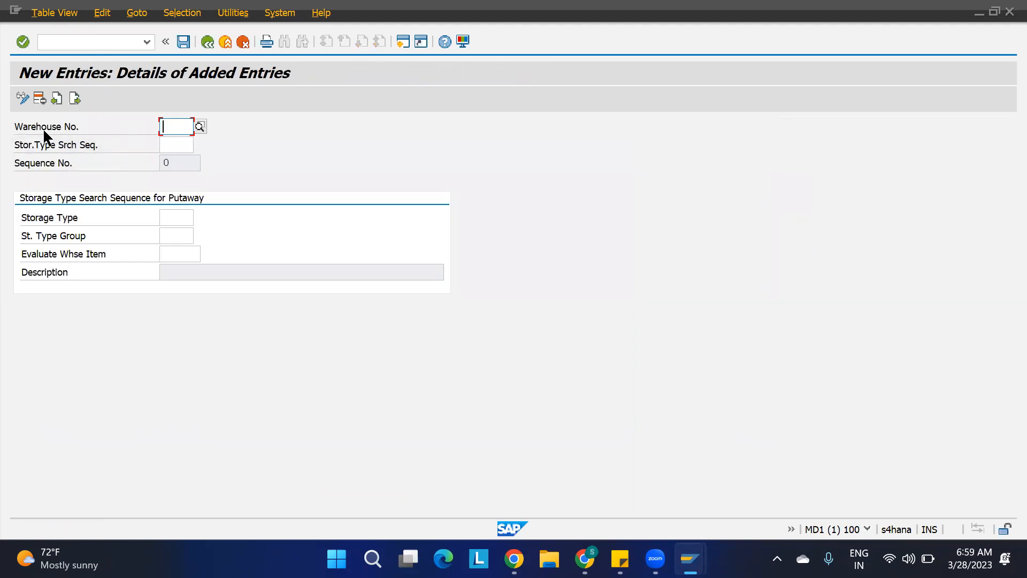
pyautogui.write('1100')
pyautogui.press('Return')
pyautogui.write('seq1')
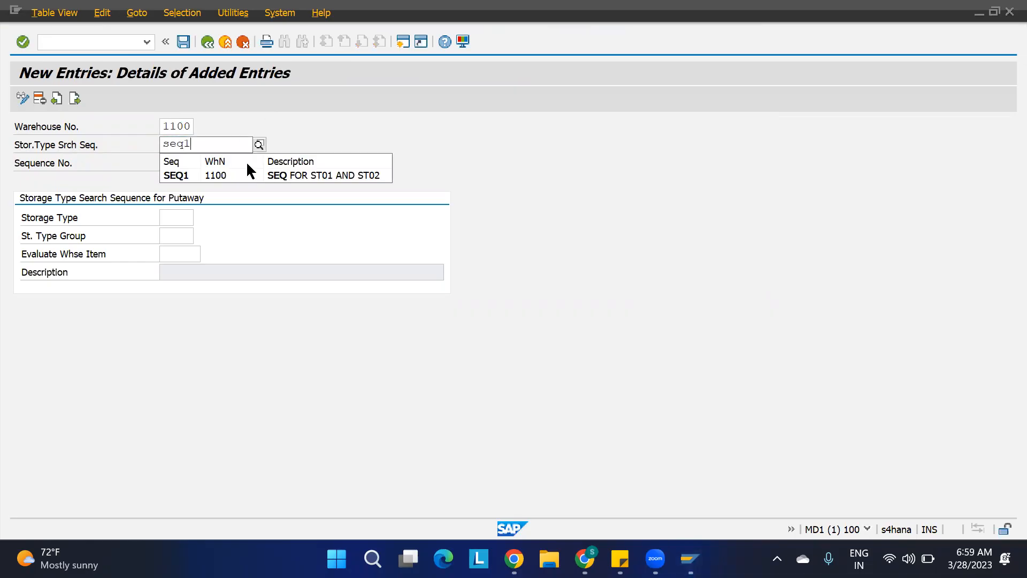
pyautogui.press('Return')
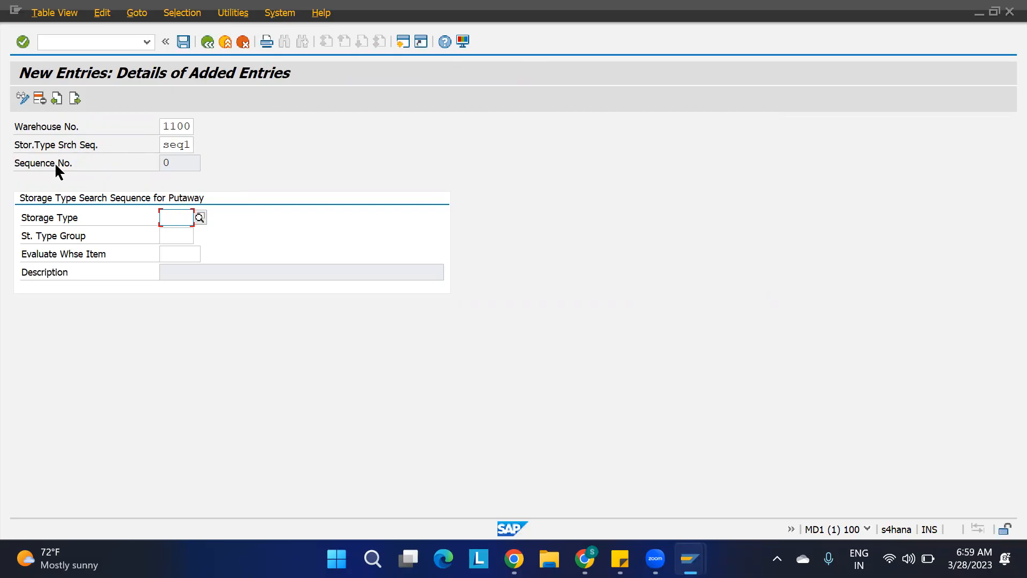
pyautogui.doubleClick(178, 163)
pyautogui.click(182, 216)
pyautogui.write('st01')
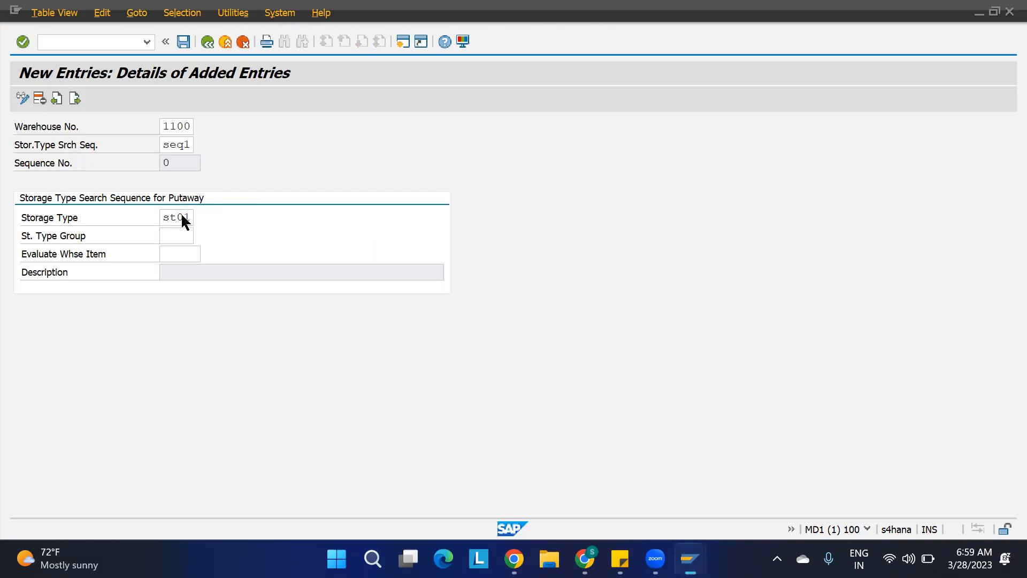
pyautogui.press('Return')
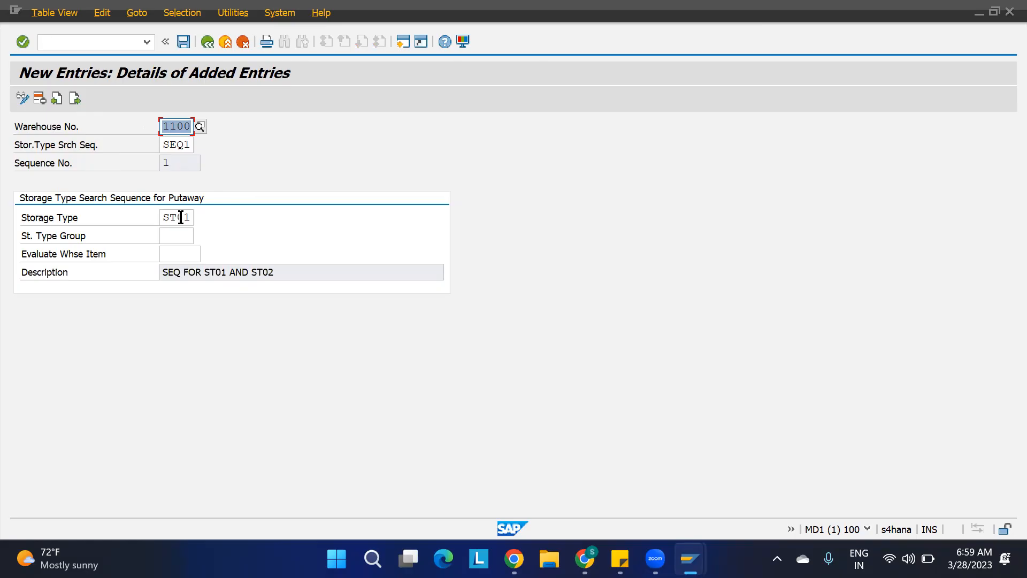
# Add a second SEQ1 assignment in warehouse 1100 with storage type ST02, save, and return to the IMG.
pyautogui.click(75, 99)
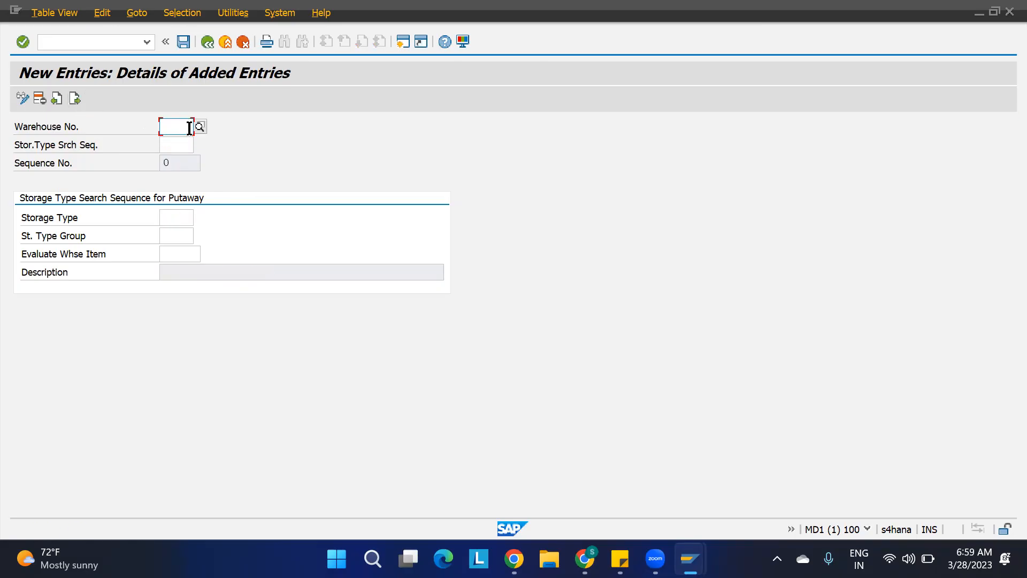
pyautogui.write('1110')
pyautogui.press('Return')
pyautogui.write('seq1')
pyautogui.press('Return')
pyautogui.write('st02')
pyautogui.press('Return')
pyautogui.press('Return')
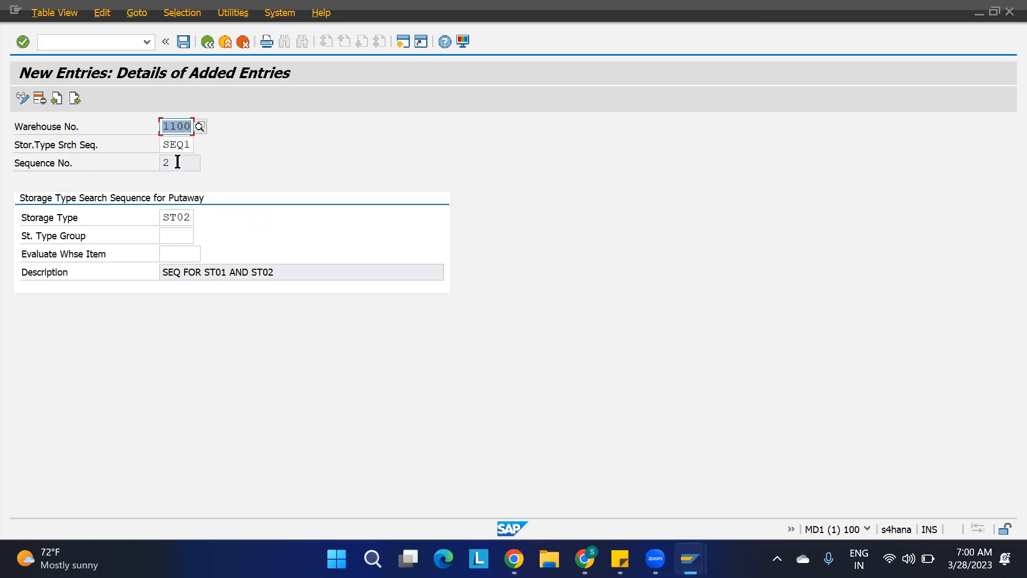
pyautogui.click(179, 163)
pyautogui.click(179, 217)
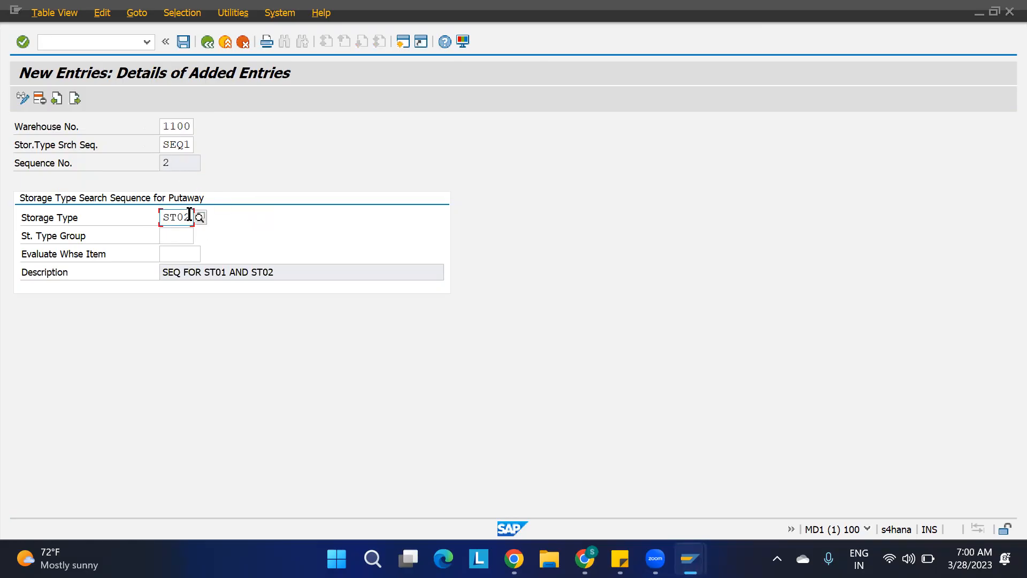
pyautogui.doubleClick(170, 163)
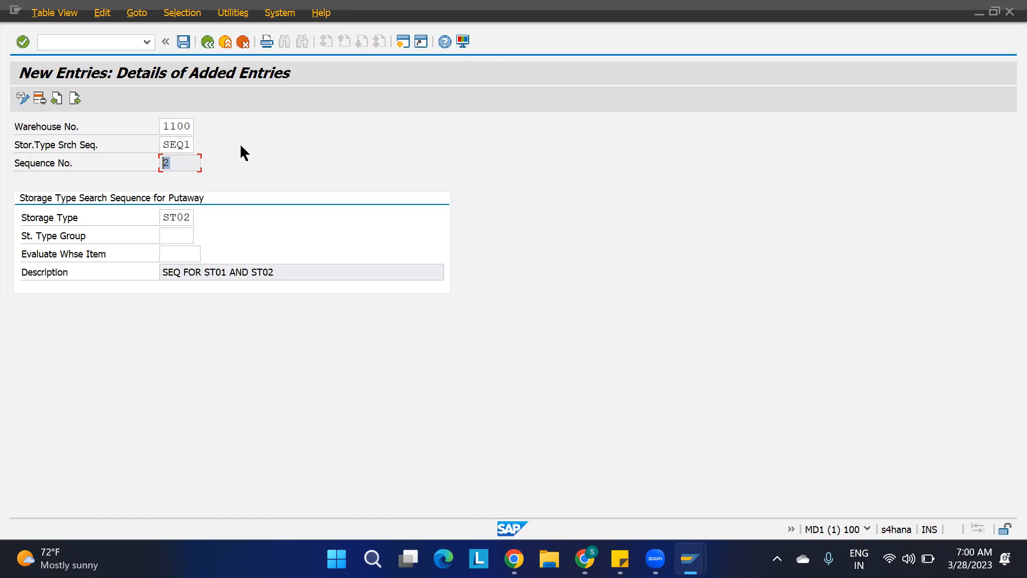
pyautogui.hotkey('ctrl', 's')
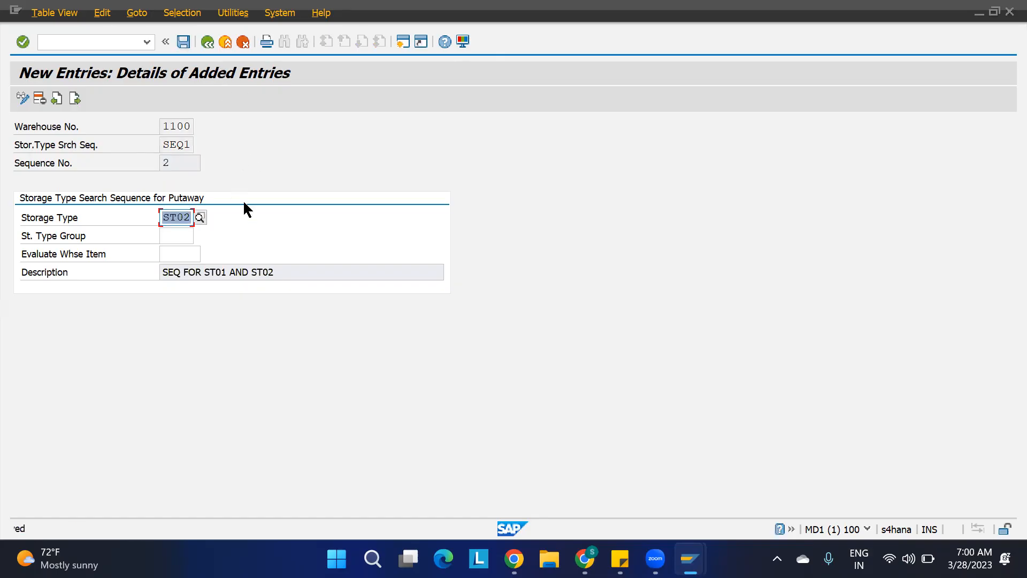
pyautogui.press('F3')
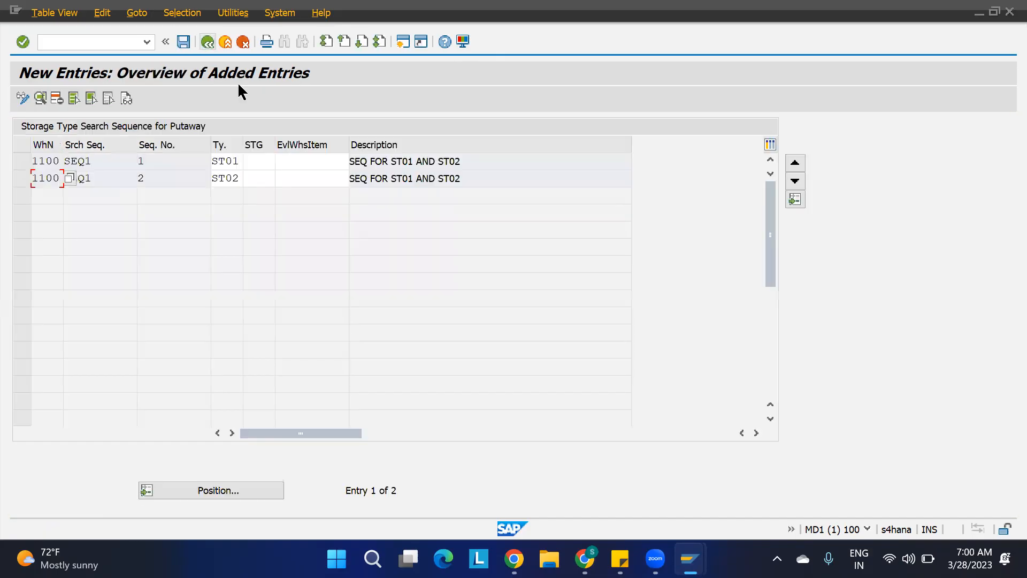
pyautogui.press('F3')
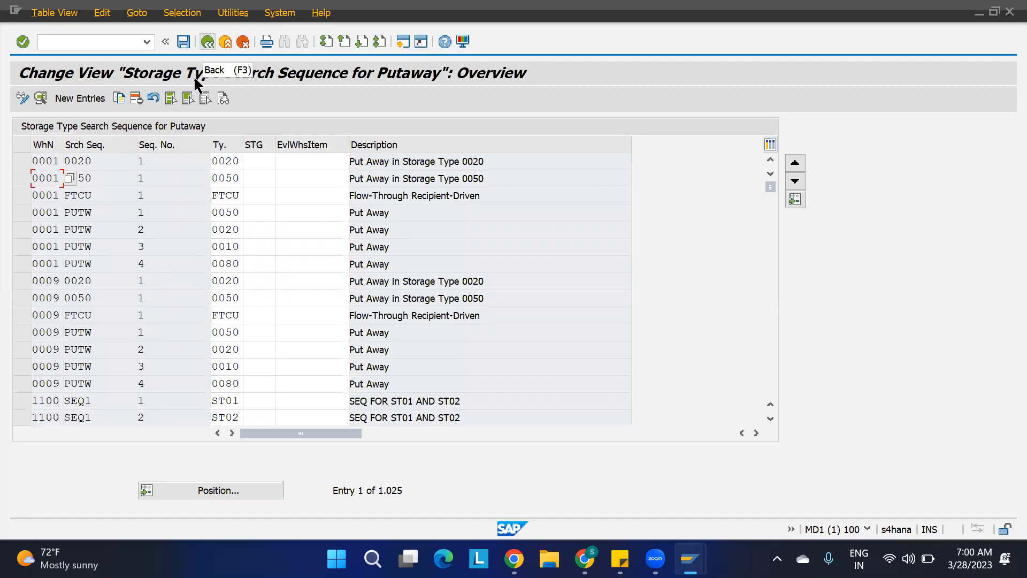
pyautogui.press('F3')
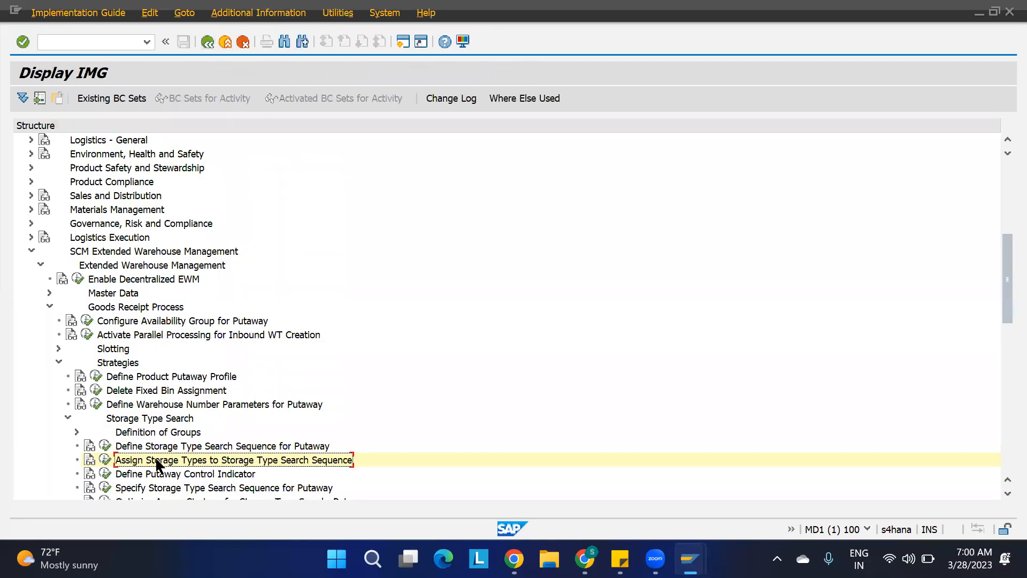
# Open Define Putaway Control Indicator, delete warehouse 1100's ST01 and ST02 indicators, and save under the customizing request.
pyautogui.scroll(-5, 176, 472)
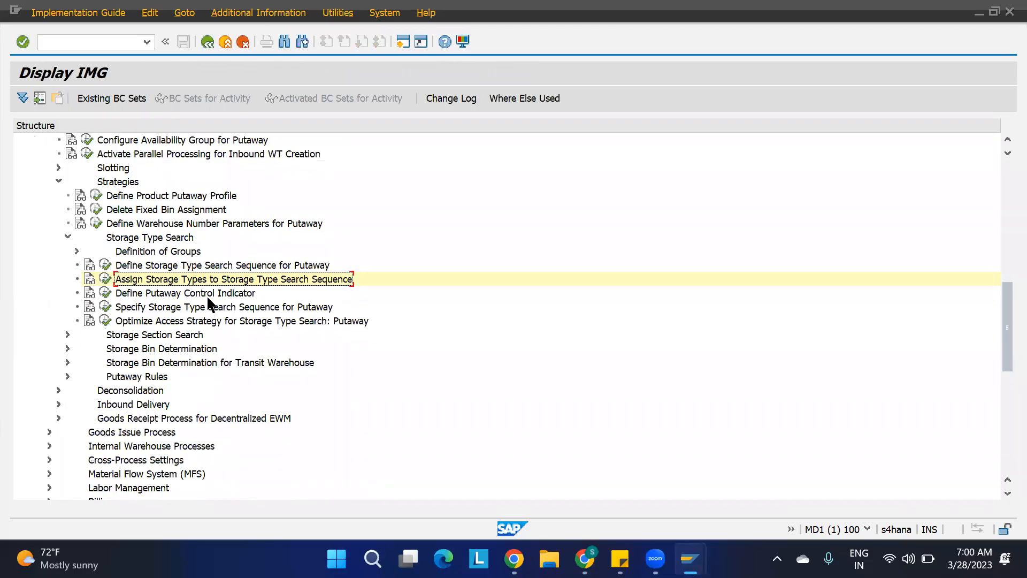
pyautogui.click(204, 295)
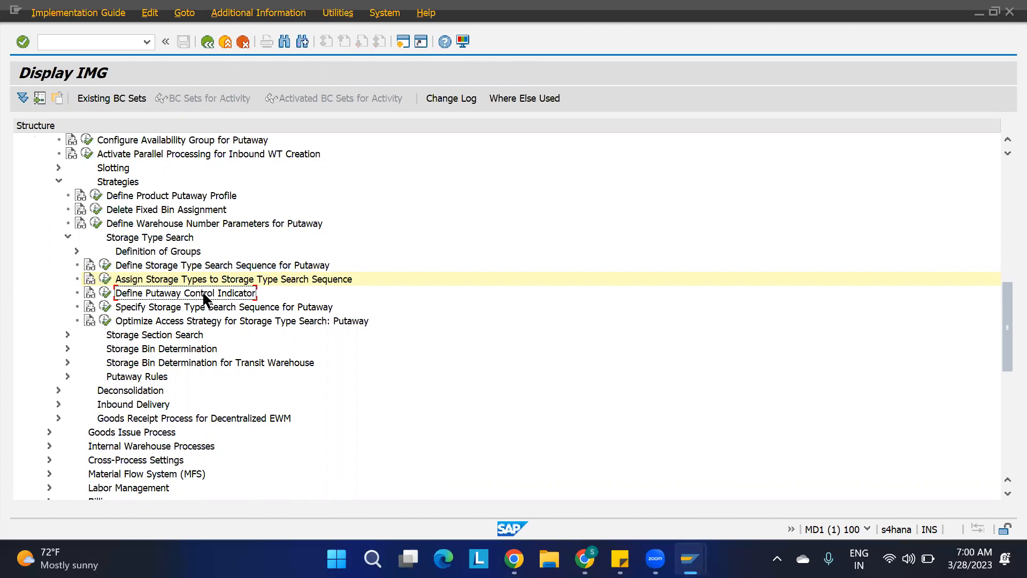
pyautogui.click(105, 293)
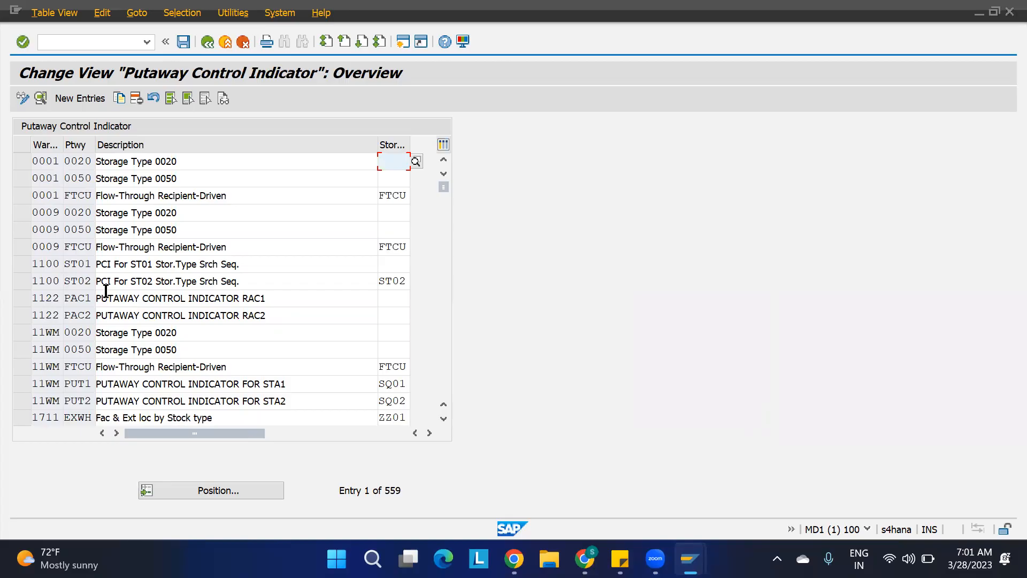
pyautogui.click(20, 262)
pyautogui.keyDown('ctrl'); pyautogui.click(22, 280); pyautogui.keyUp('ctrl')
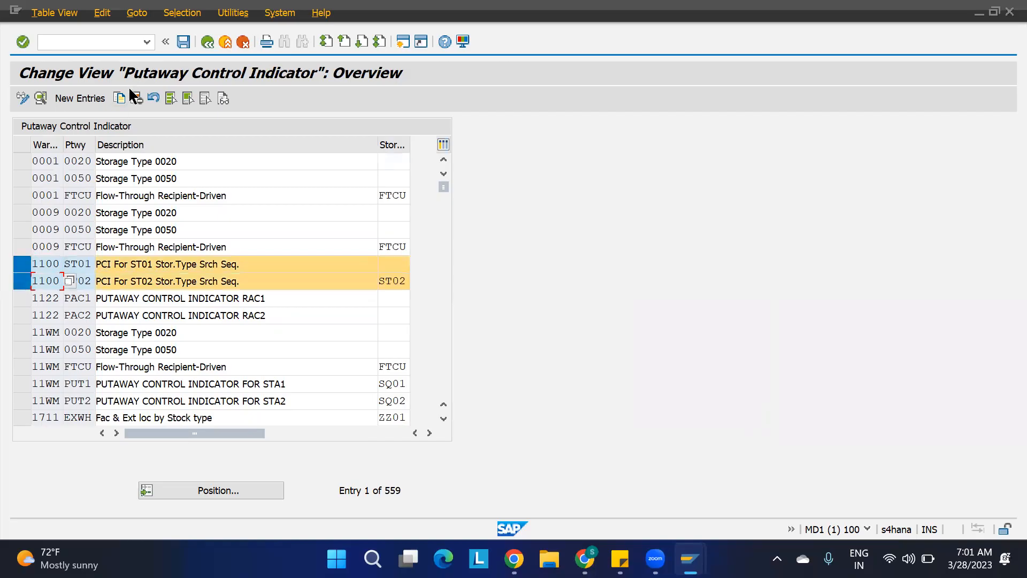
pyautogui.click(136, 98)
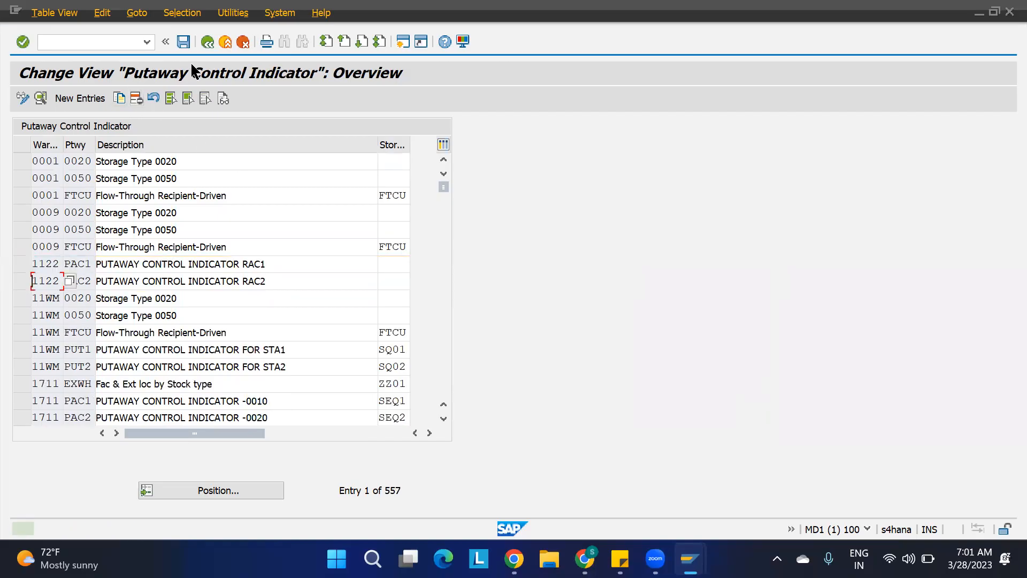
pyautogui.click(184, 41)
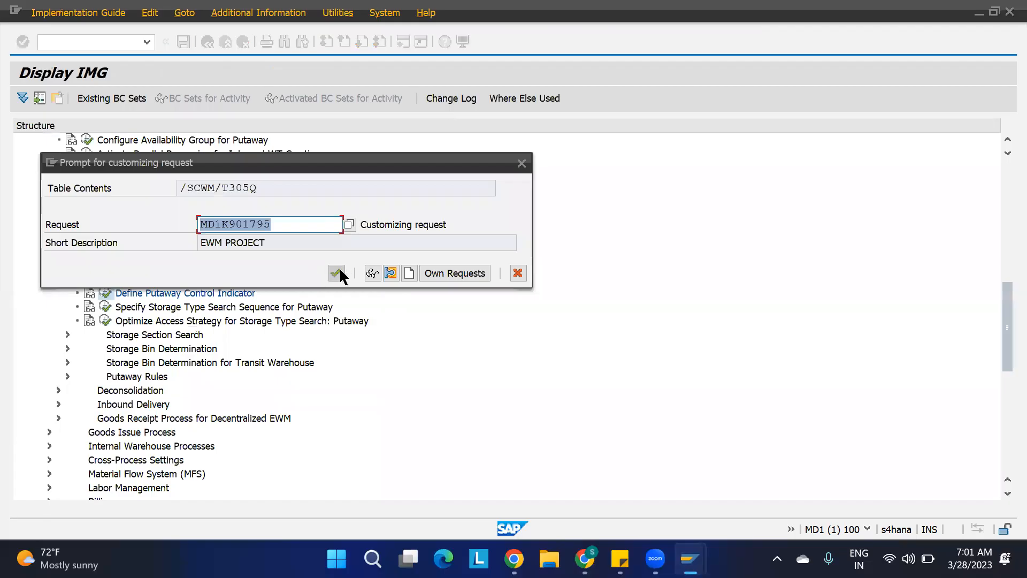
pyautogui.click(339, 270)
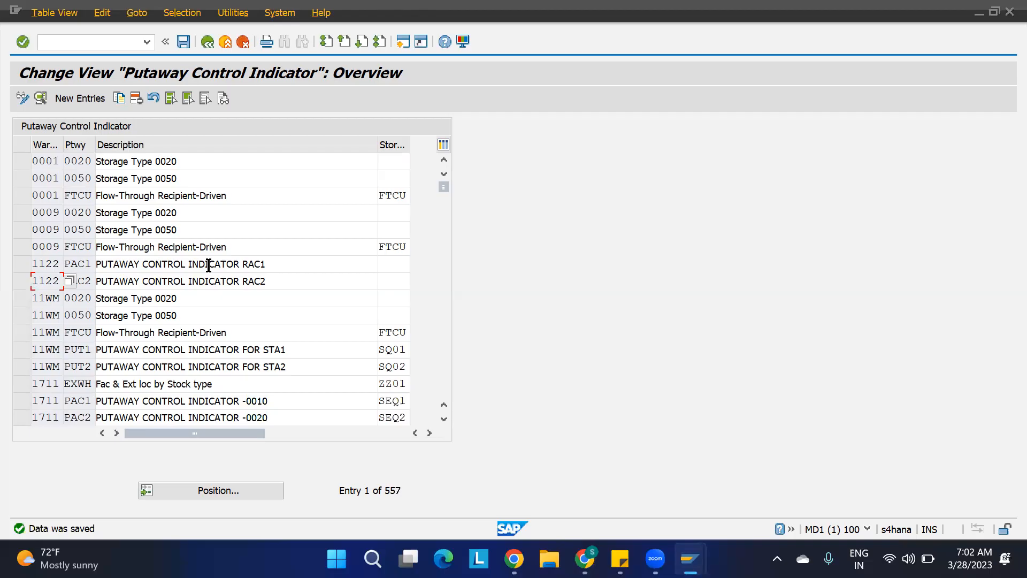
# Create putaway control indicator PUT1 for warehouse 1100 with description Control Indicator 1 and save it.
pyautogui.click(80, 98)
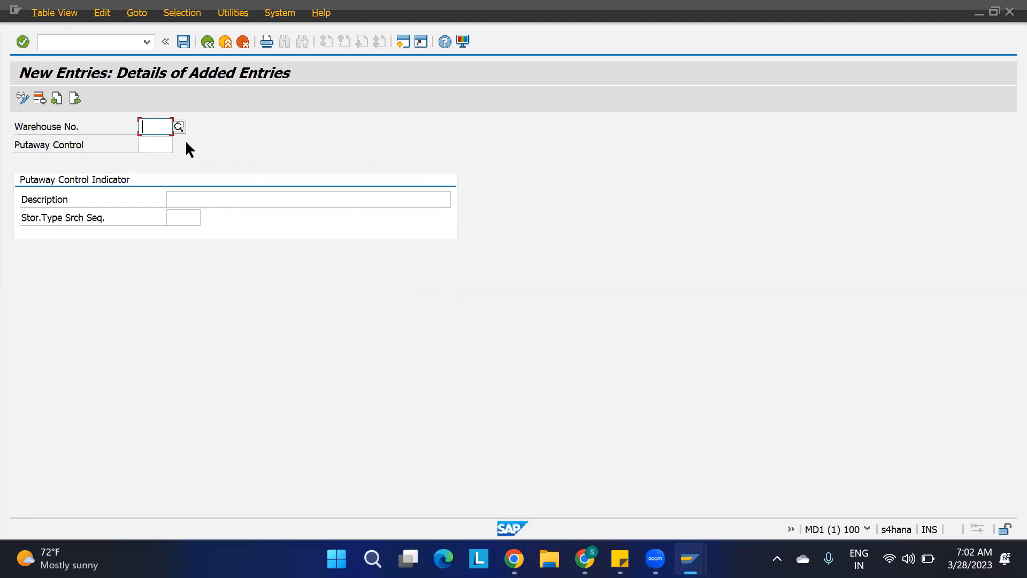
pyautogui.write('1100')
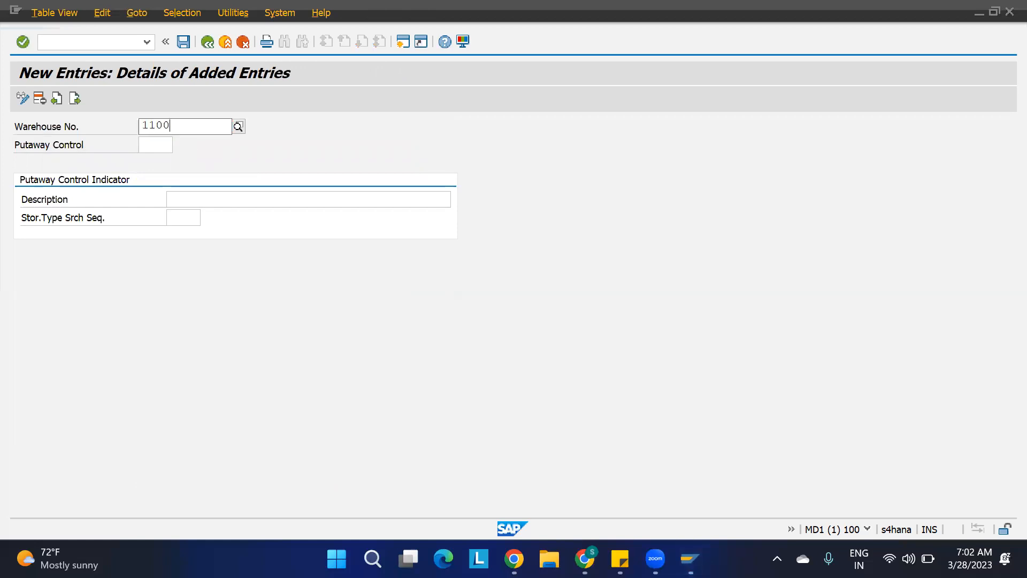
pyautogui.press('Tab')
pyautogui.write('pu')
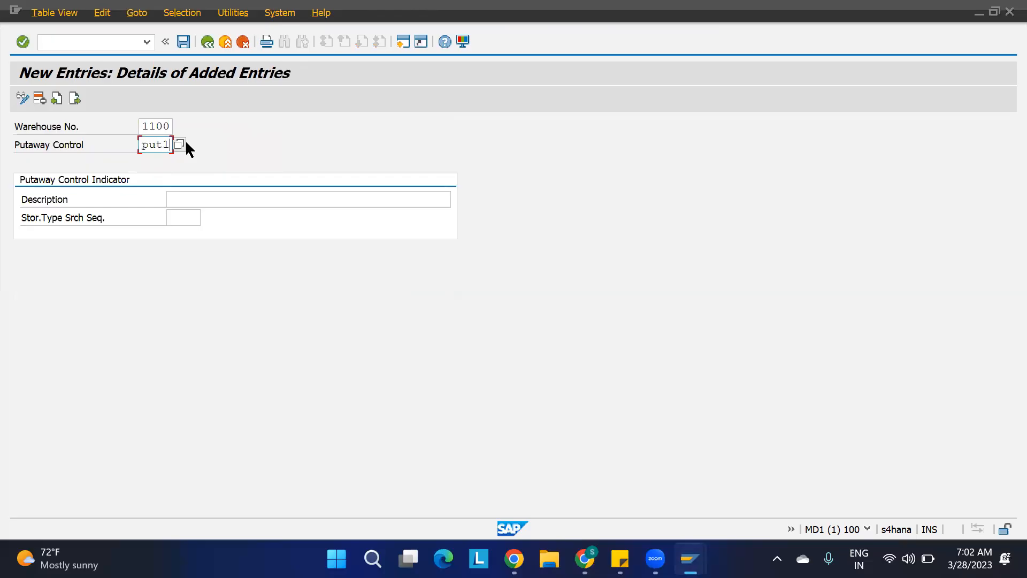
pyautogui.click(181, 197)
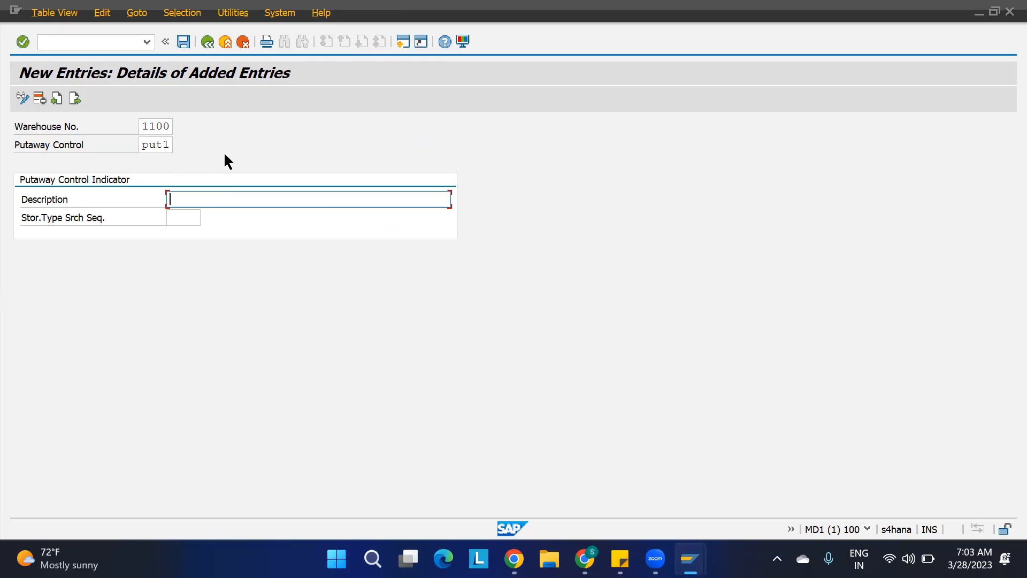
pyautogui.write('Control Indicator 1')
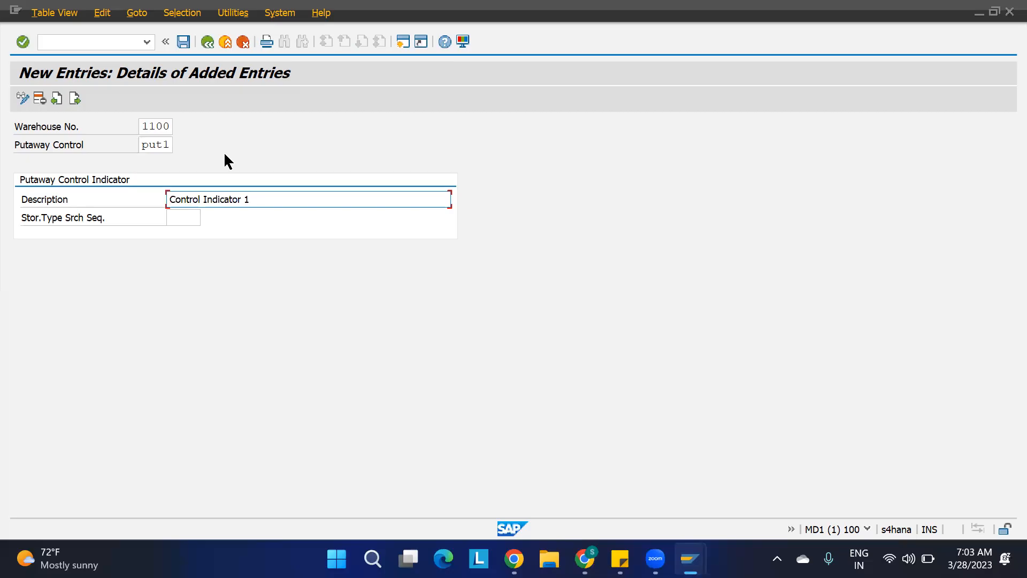
pyautogui.press('Return')
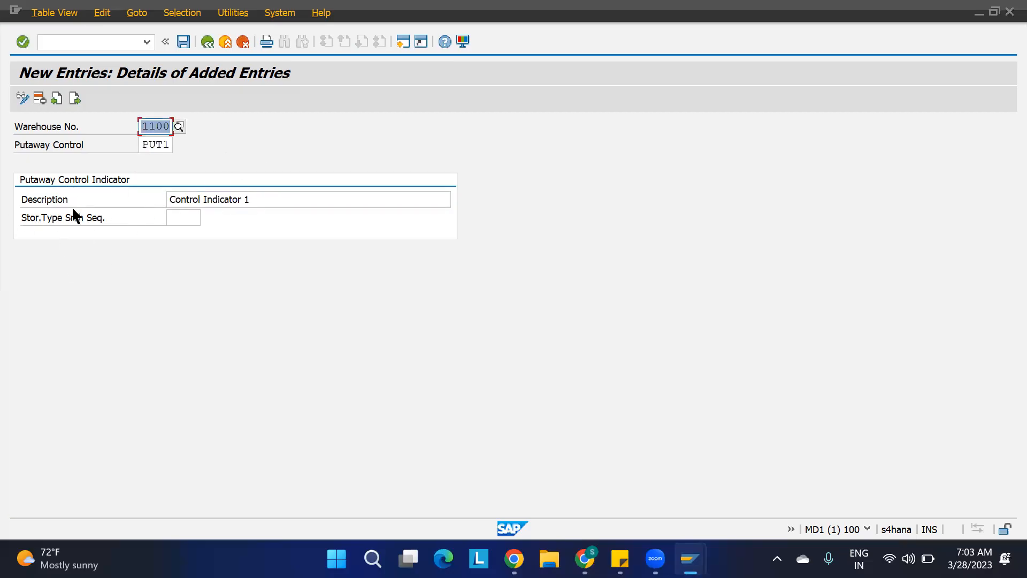
pyautogui.click(182, 220)
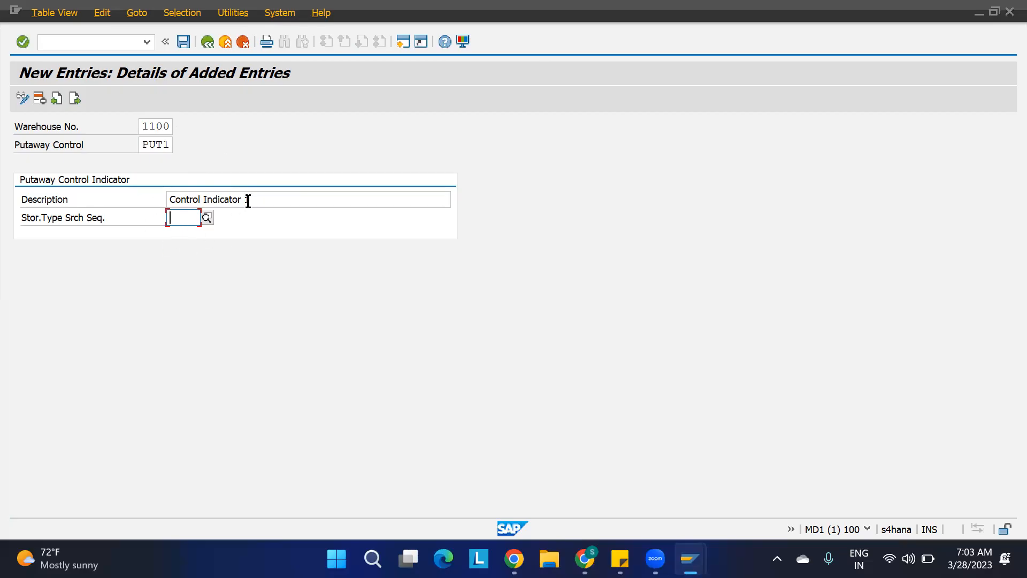
pyautogui.click(142, 145)
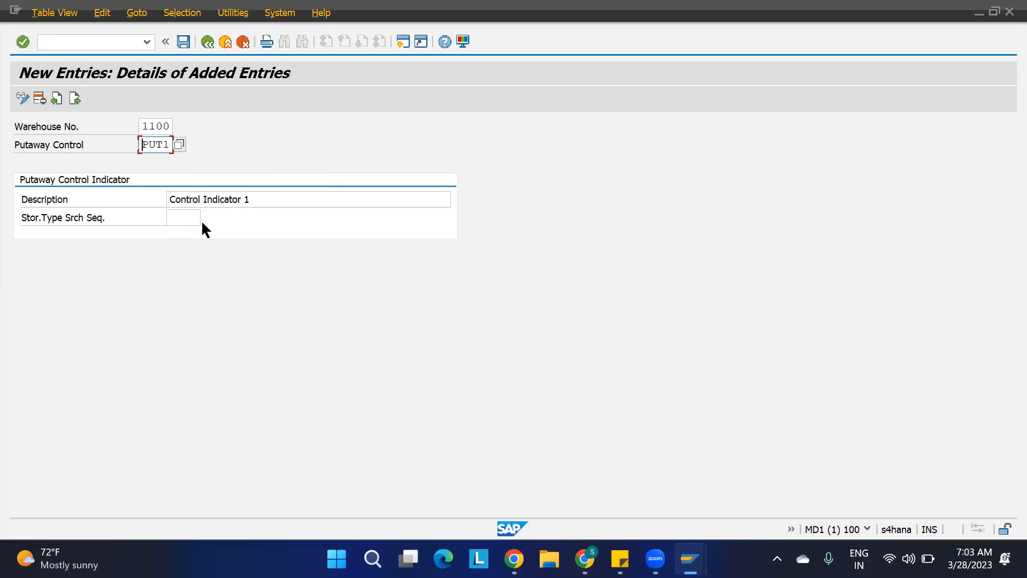
pyautogui.hotkey('ctrl', 's')
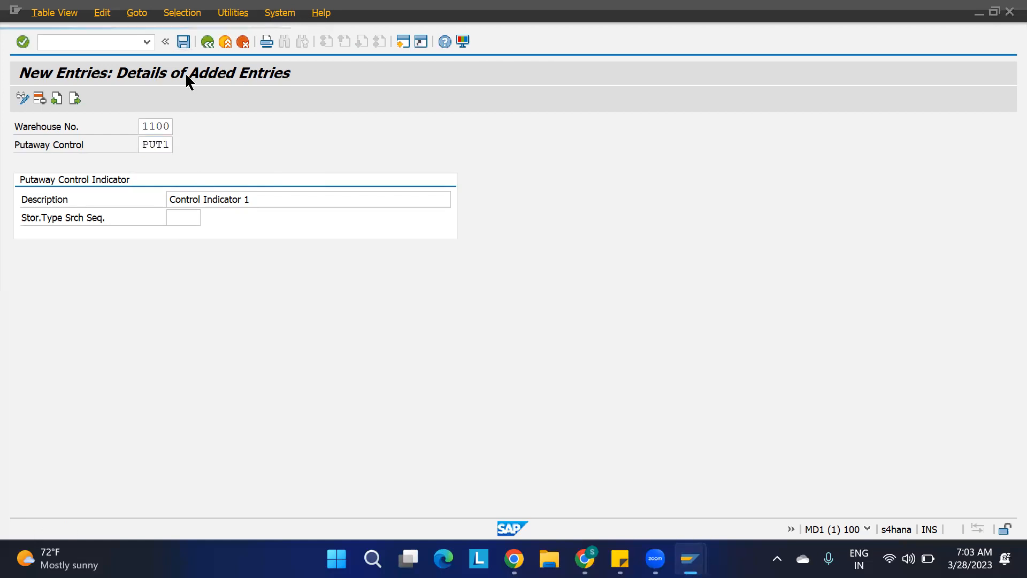
# Add putaway control indicator PUT2 for warehouse 1100 with description Control Indicator 2, save, and return to the IMG.
pyautogui.click(75, 98)
pyautogui.write('1100')
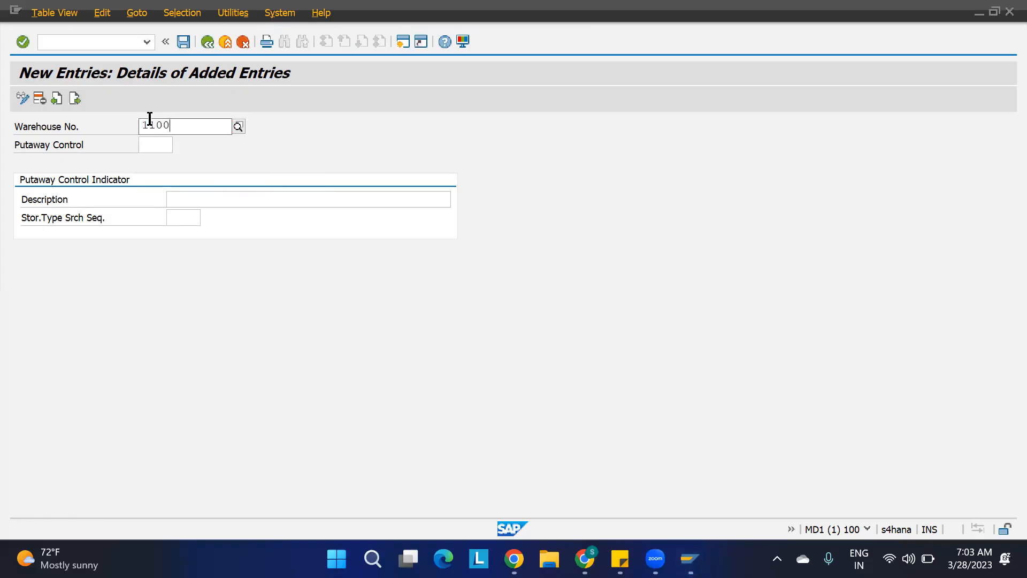
pyautogui.press('Tab')
pyautogui.write('pu2')
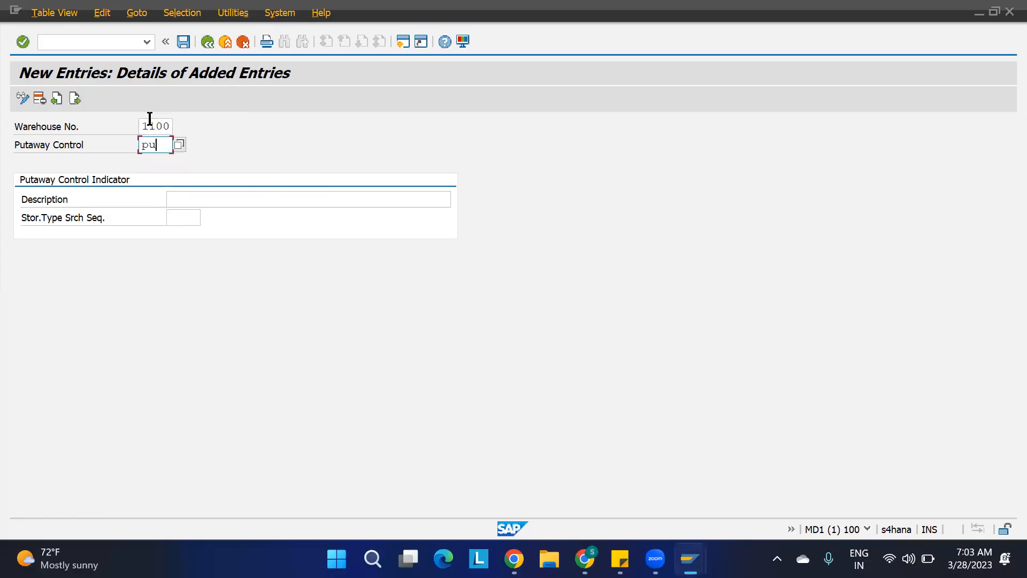
pyautogui.press('Tab')
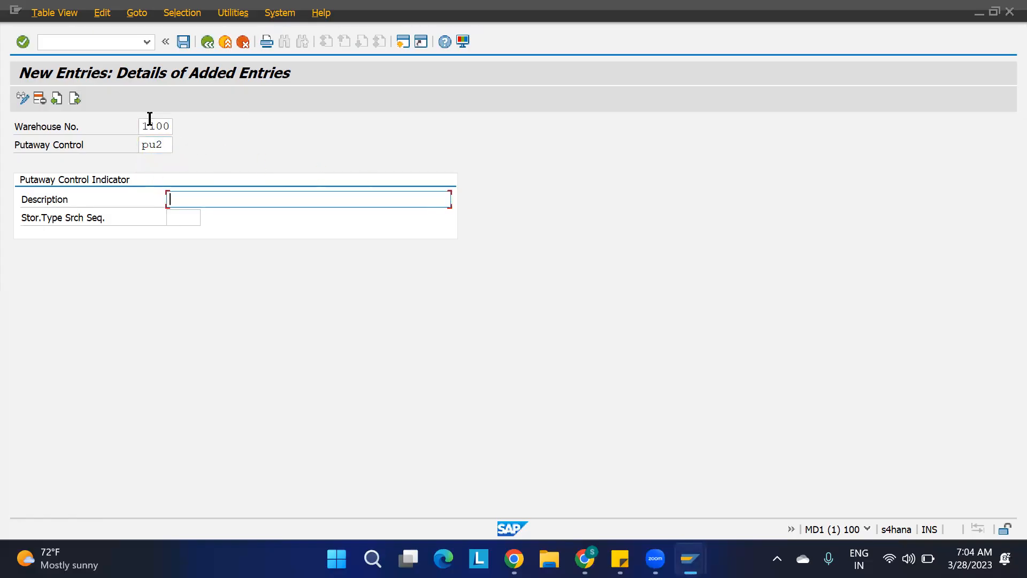
pyautogui.hotkey('shift', 'Tab')
pyautogui.write('put2')
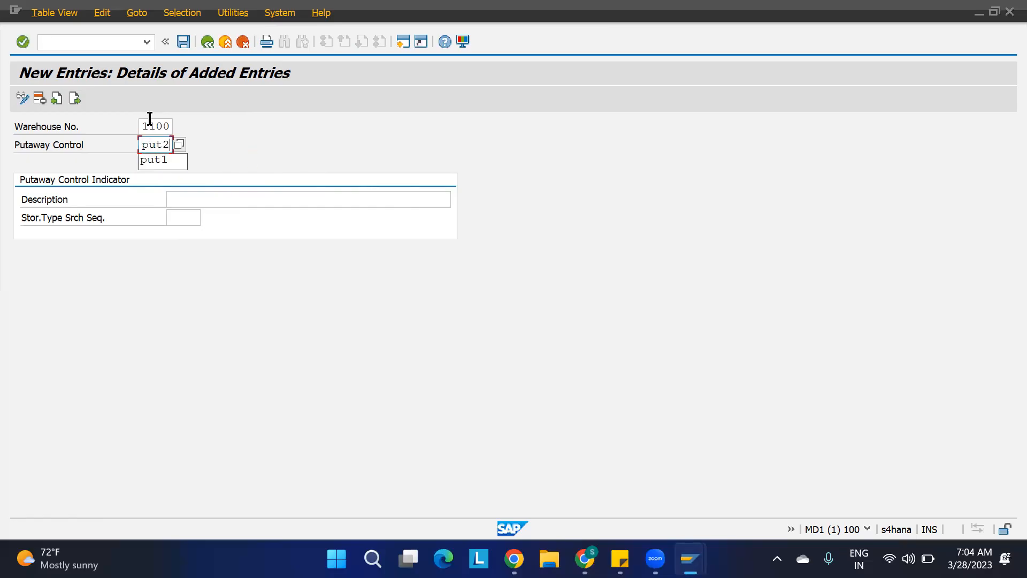
pyautogui.press('Tab')
pyautogui.write('contr')
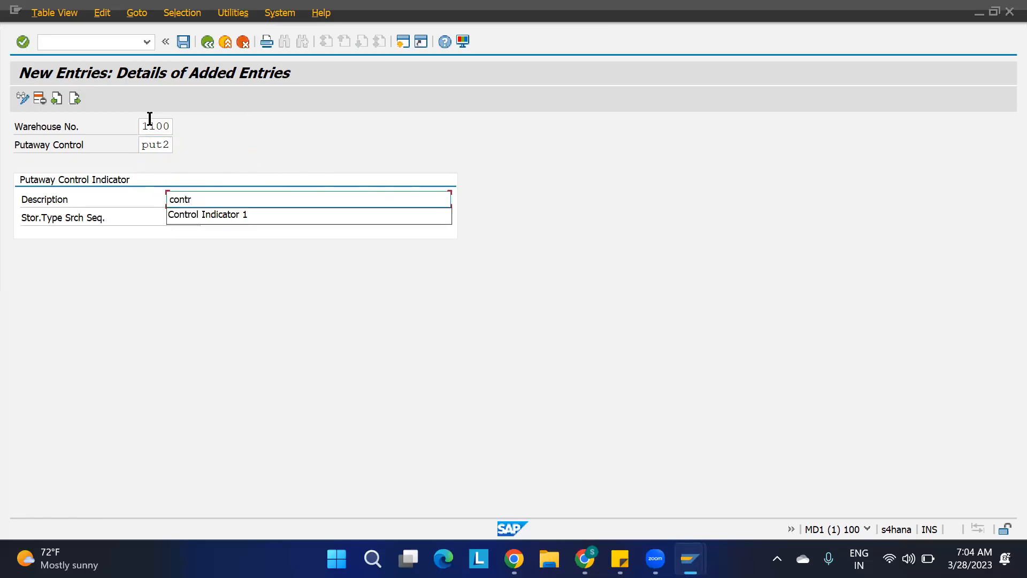
pyautogui.press('Down')
pyautogui.press('Return')
pyautogui.press('BackSpace')
pyautogui.write('2')
pyautogui.press('Return')
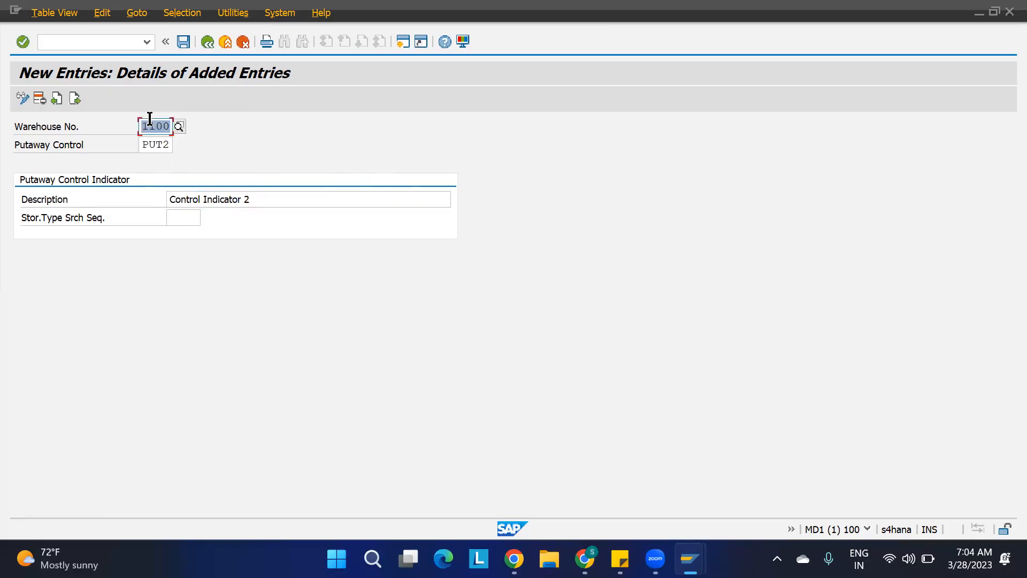
pyautogui.hotkey('ctrl', 's')
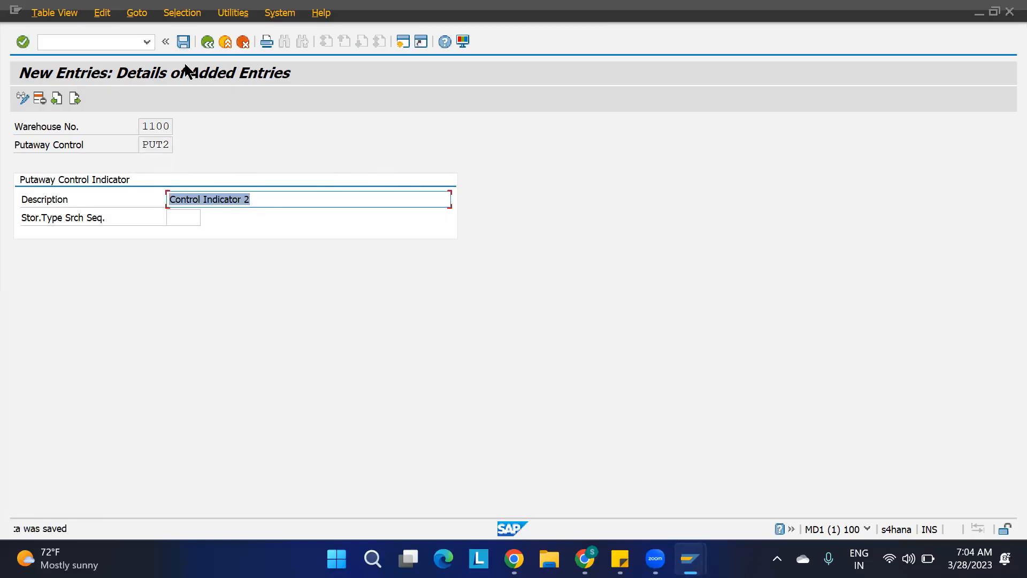
pyautogui.press('F3')
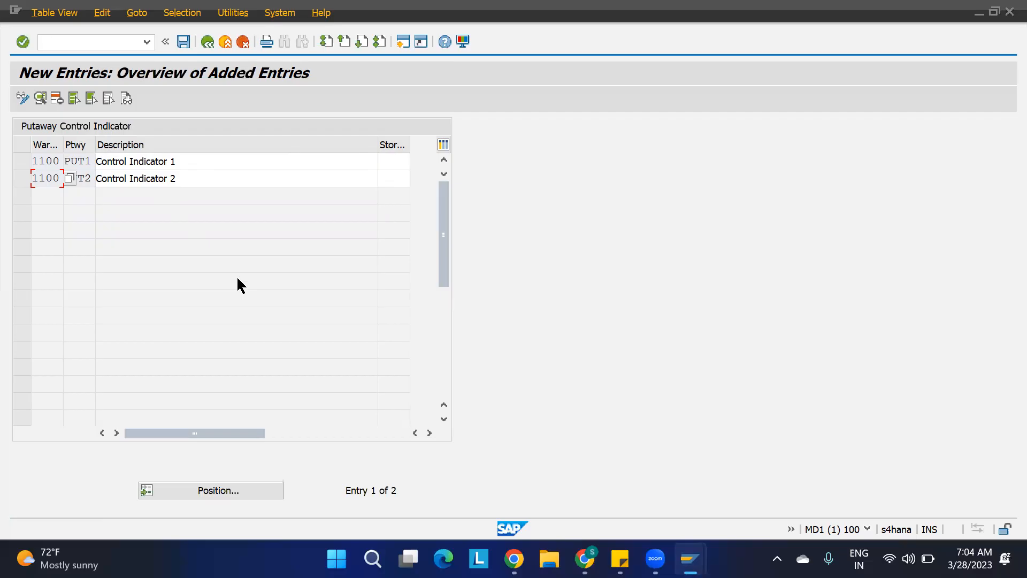
pyautogui.click(383, 162)
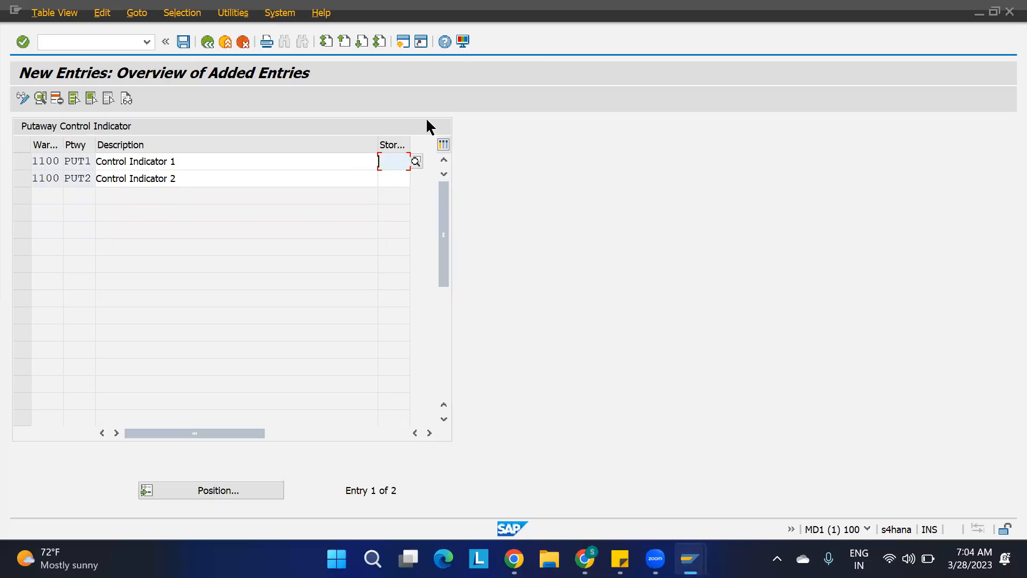
pyautogui.click(208, 42)
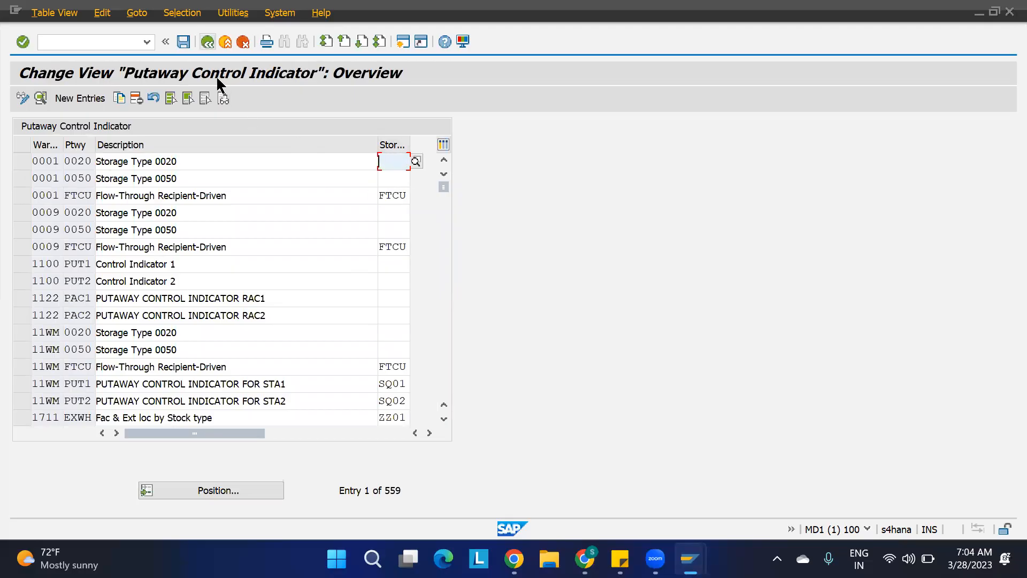
pyautogui.click(208, 41)
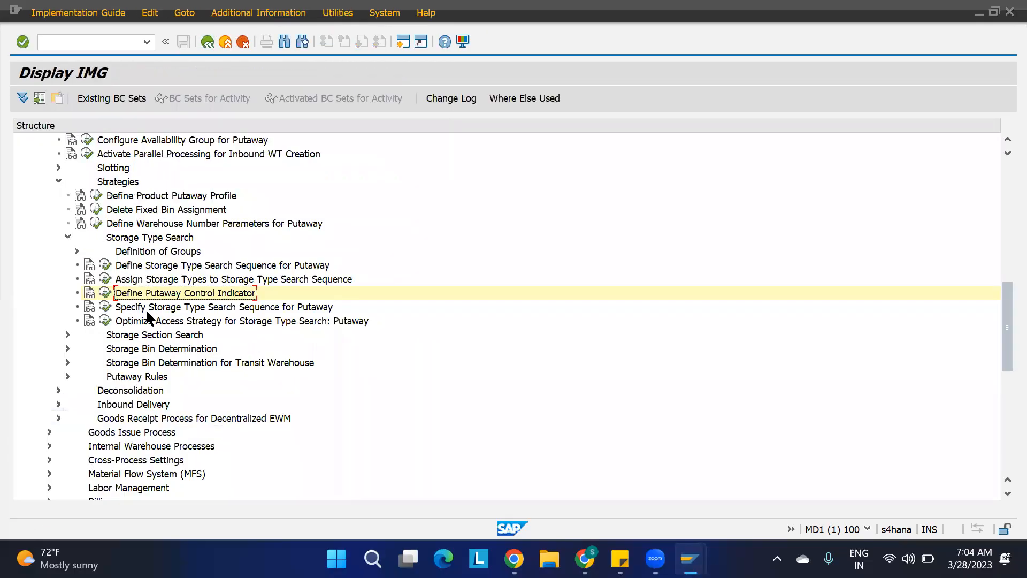
# Open Specify Storage Type Search Sequence for Putaway, delete all warehouse 1100 entries, save under the customizing request, and return to the IMG.
pyautogui.click(129, 308)
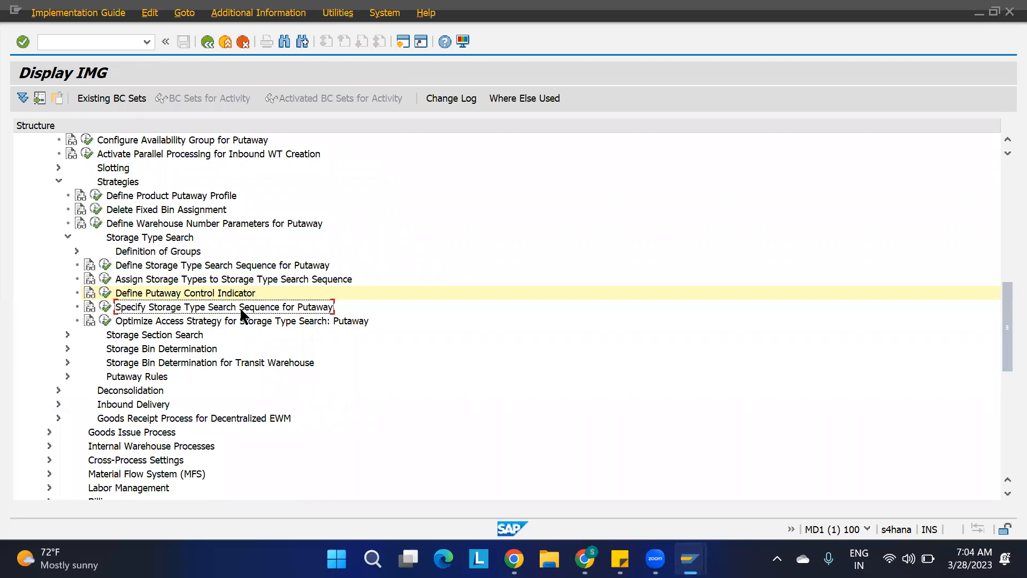
pyautogui.click(105, 307)
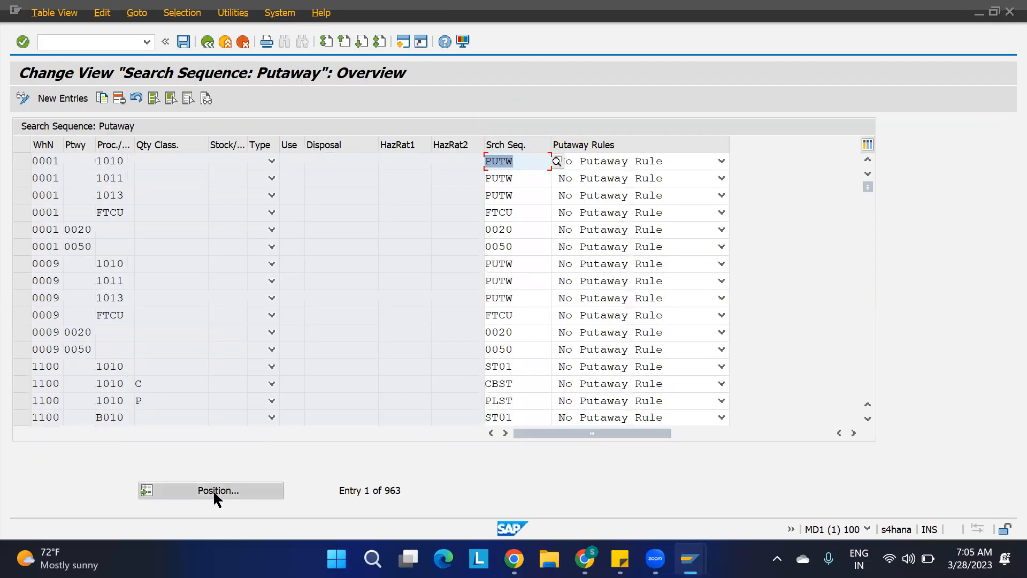
pyautogui.click(22, 368)
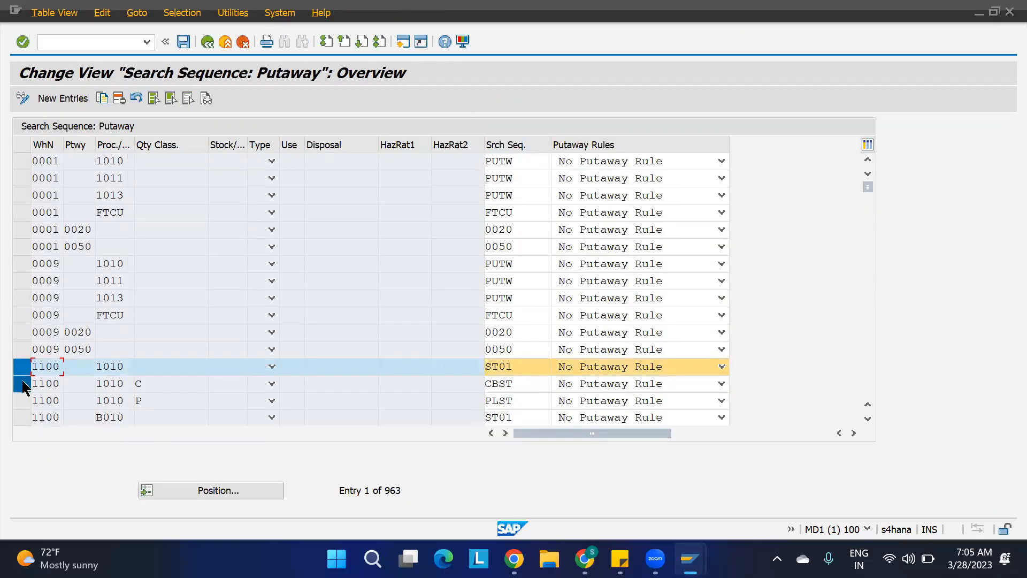
pyautogui.click(22, 402)
pyautogui.click(21, 384)
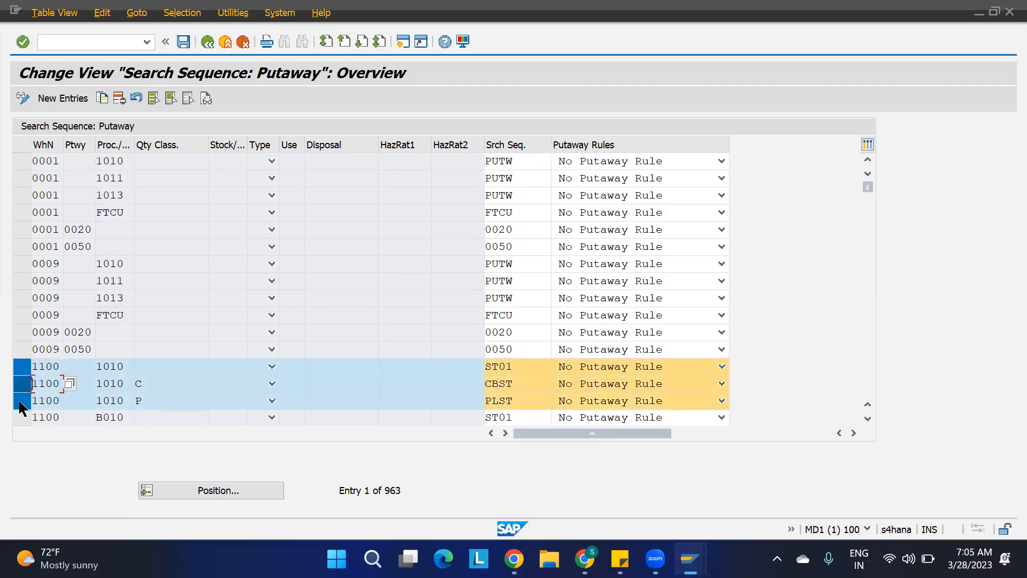
pyautogui.click(22, 418)
pyautogui.scroll(-2, 101, 377)
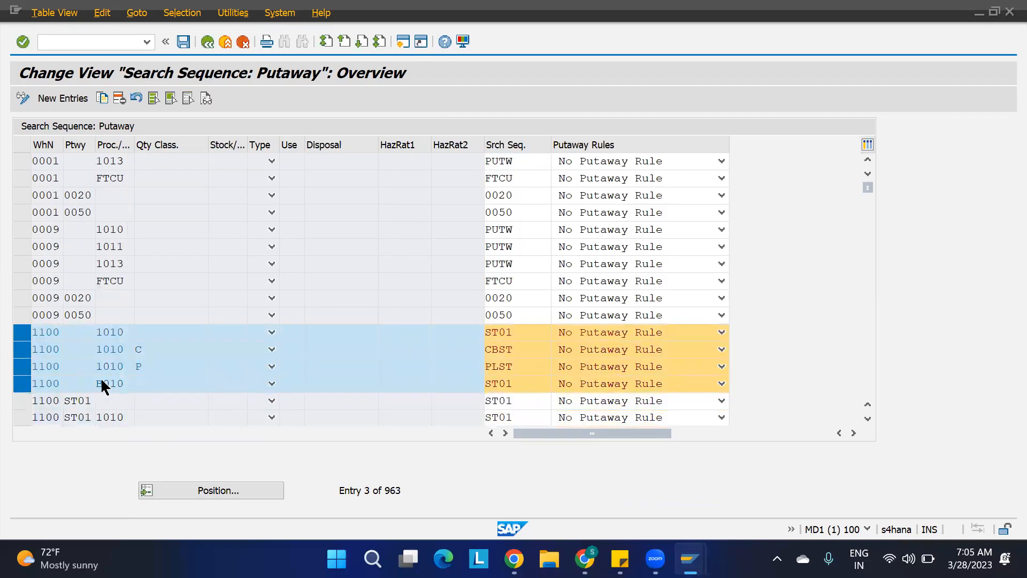
pyautogui.click(22, 366)
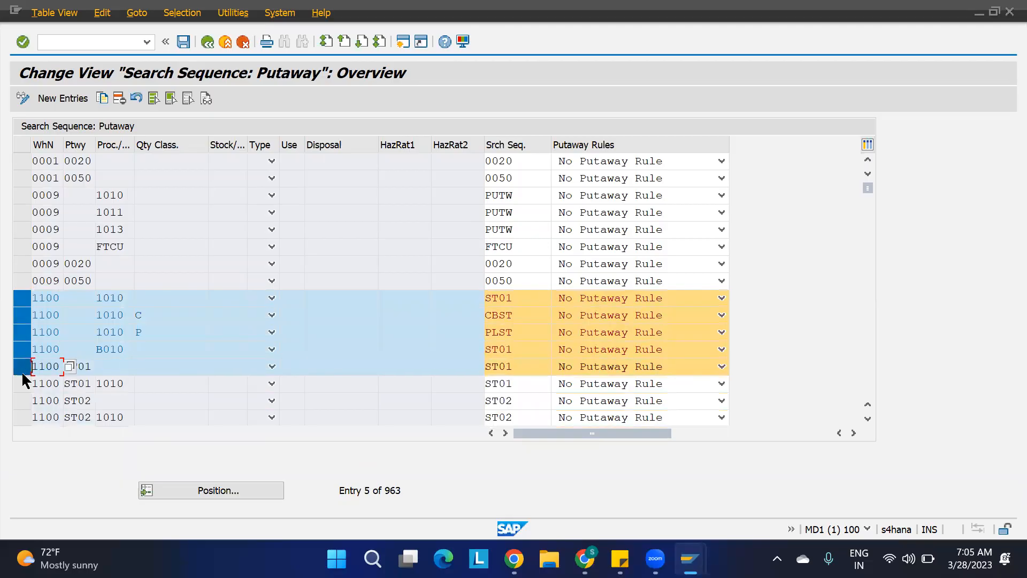
pyautogui.click(22, 383)
pyautogui.click(21, 400)
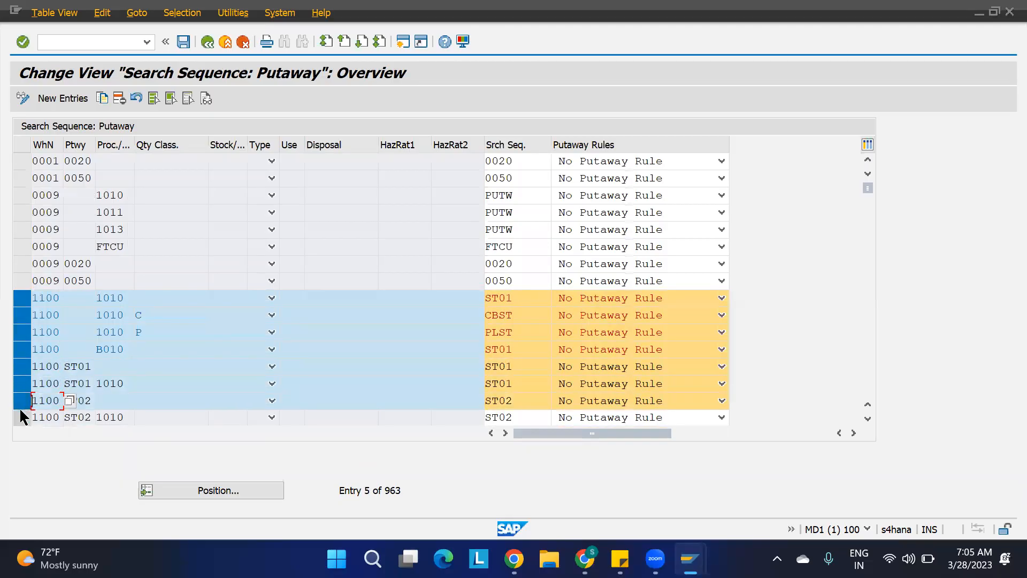
pyautogui.click(21, 417)
pyautogui.scroll(-6, 125, 374)
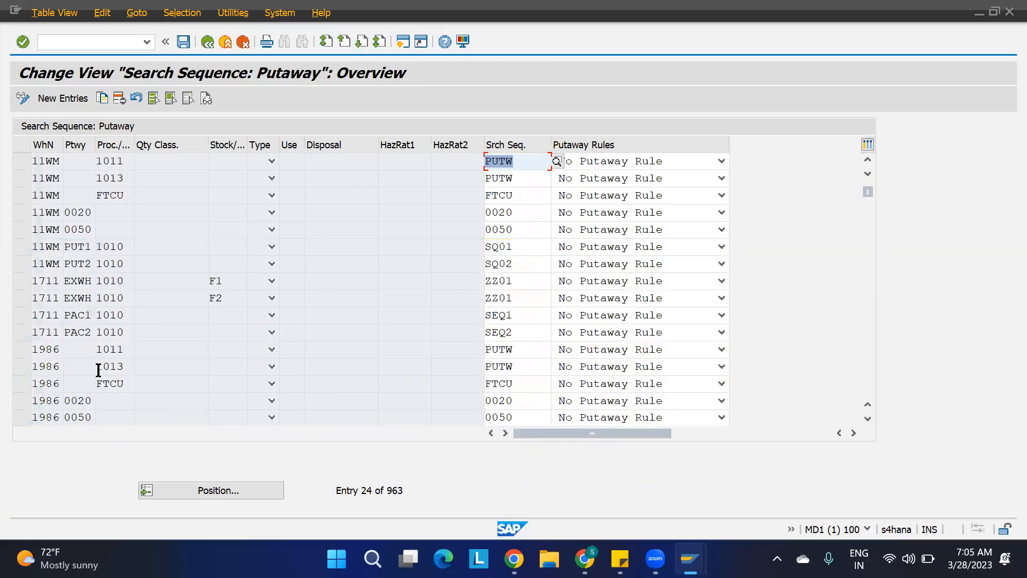
pyautogui.scroll(1, 71, 242)
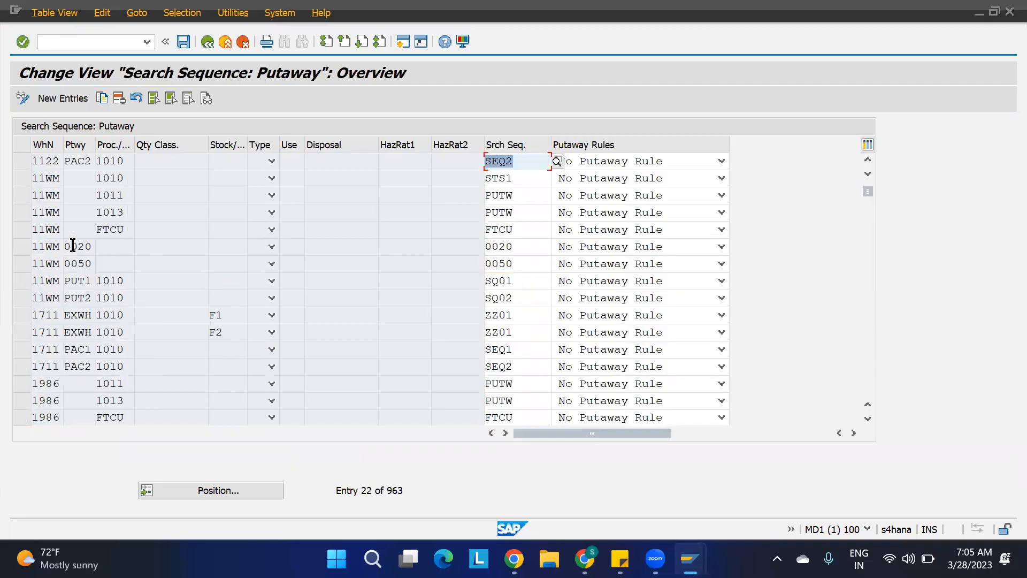
pyautogui.scroll(1, 71, 243)
pyautogui.scroll(1, 71, 243)
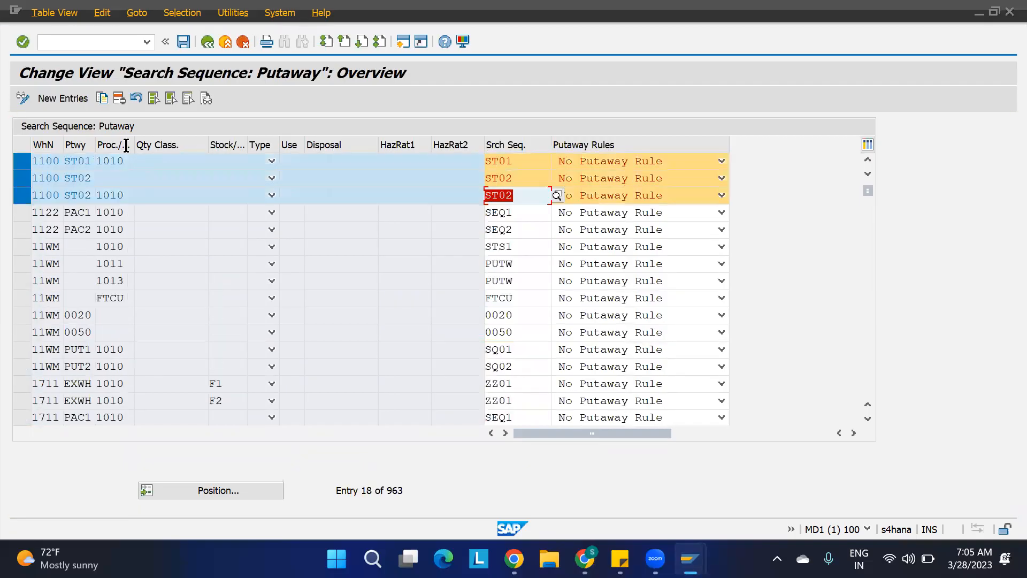
pyautogui.click(118, 98)
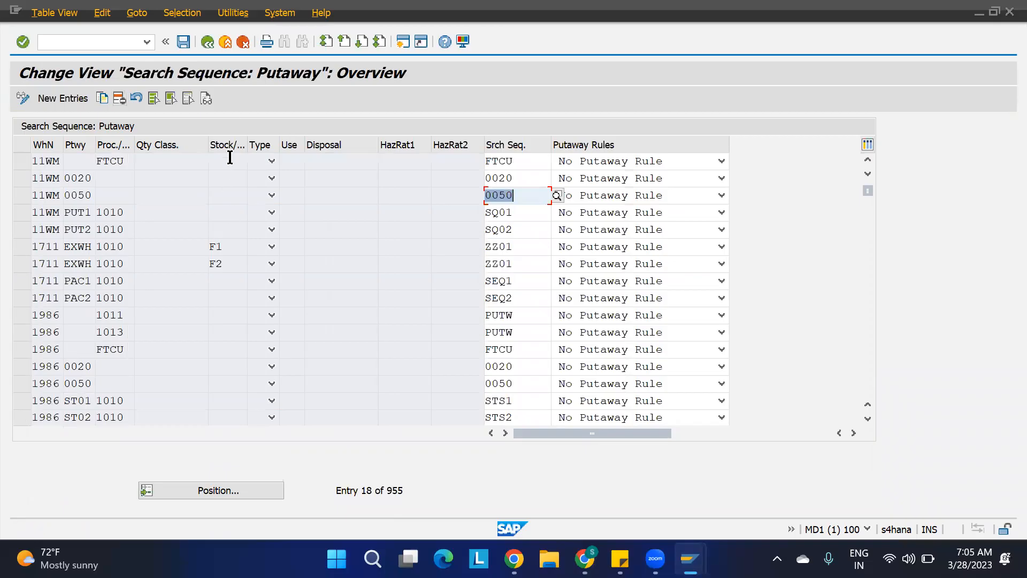
pyautogui.click(208, 41)
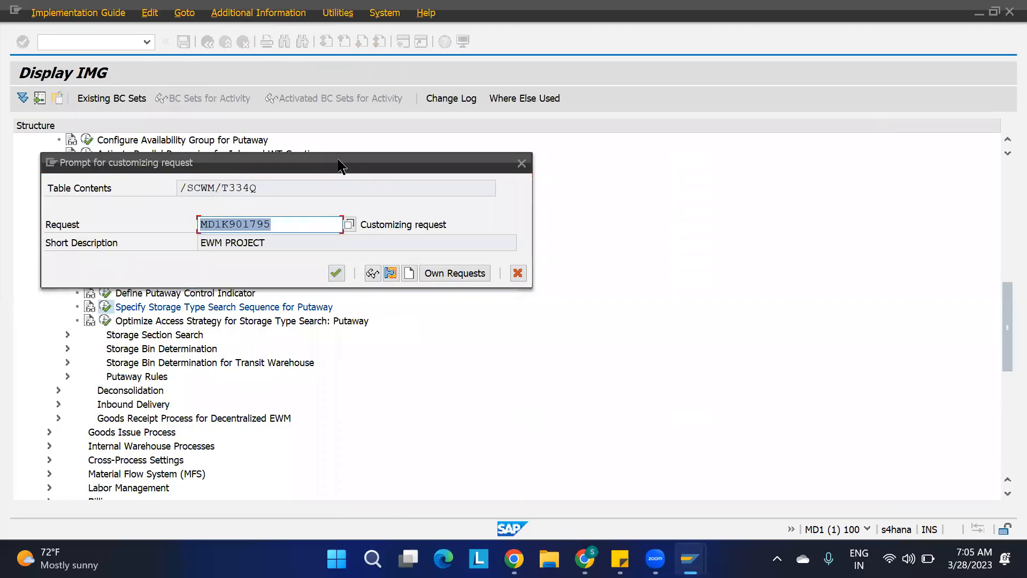
pyautogui.click(336, 272)
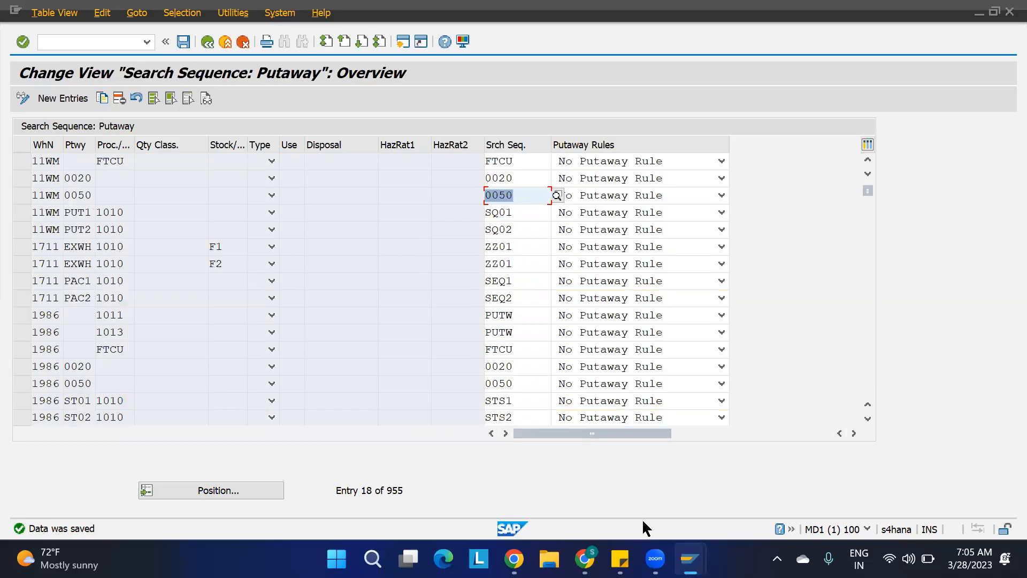
pyautogui.moveTo(690, 559)
pyautogui.click(208, 42)
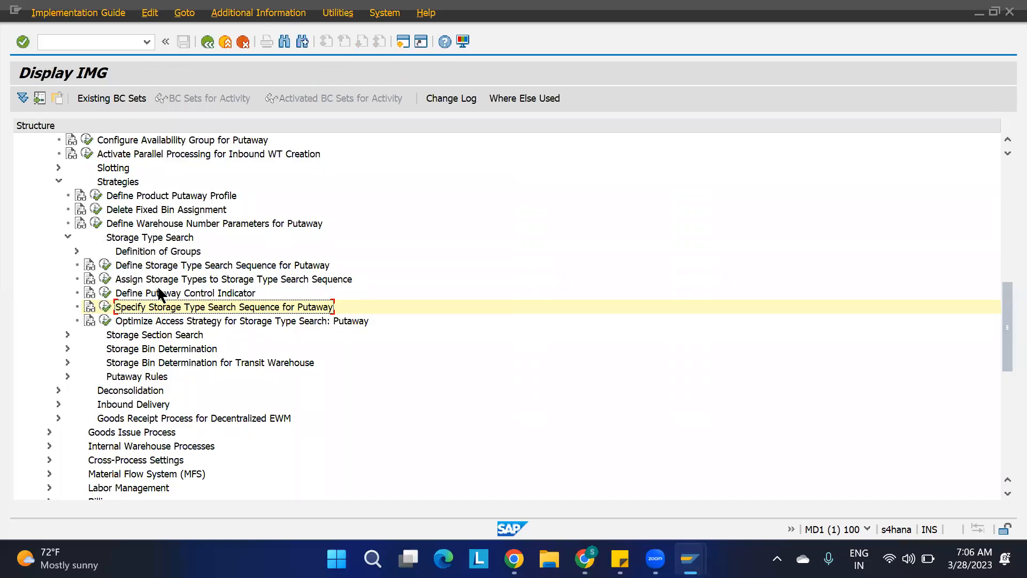
# Reopen the putaway search sequence table and add a new entry for warehouse 1100, control indicator PUT1, no process type, search sequence SEQ1.
pyautogui.click(104, 306)
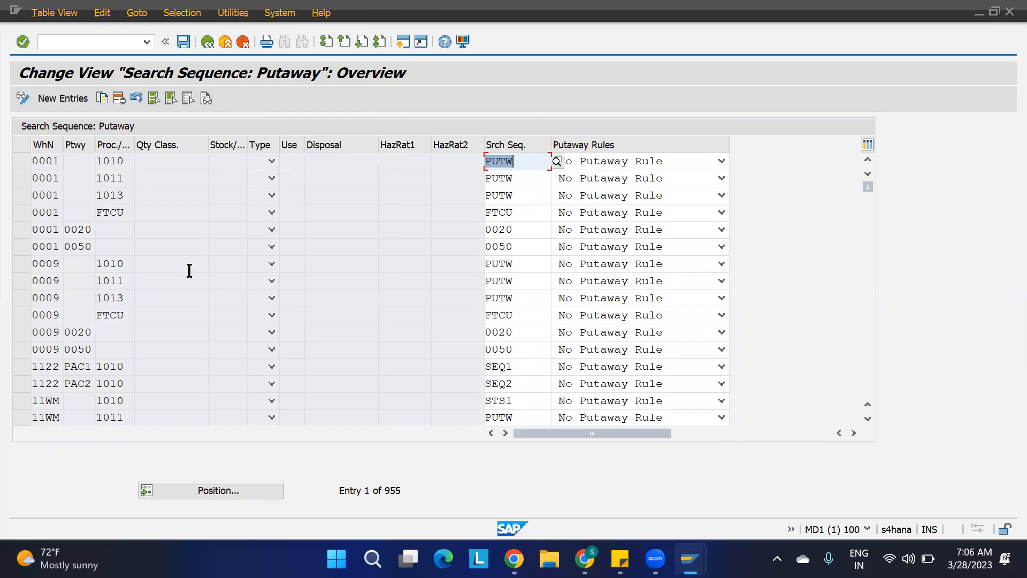
pyautogui.click(69, 98)
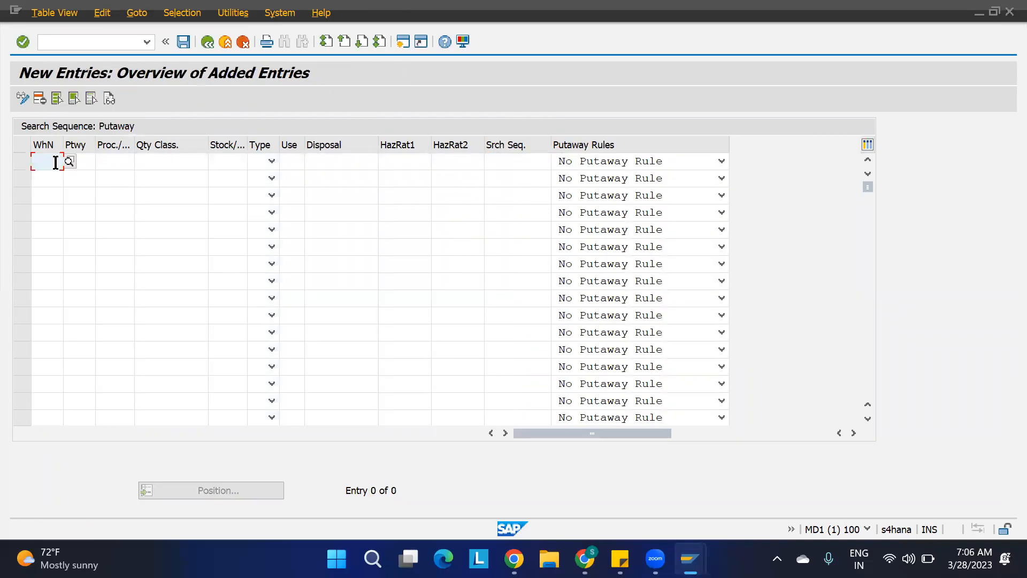
pyautogui.write('110')
pyautogui.click(80, 160)
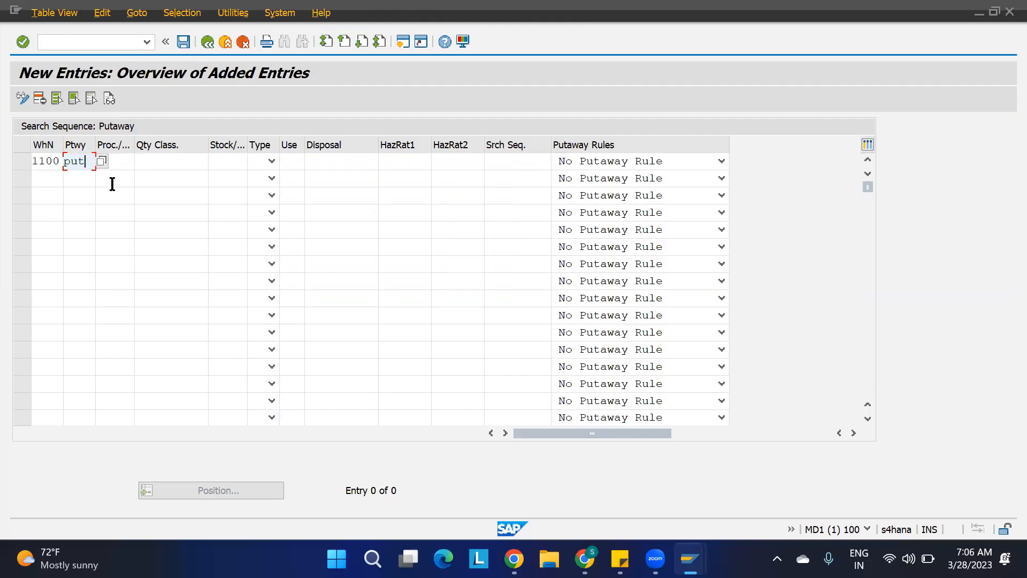
pyautogui.press('Tab')
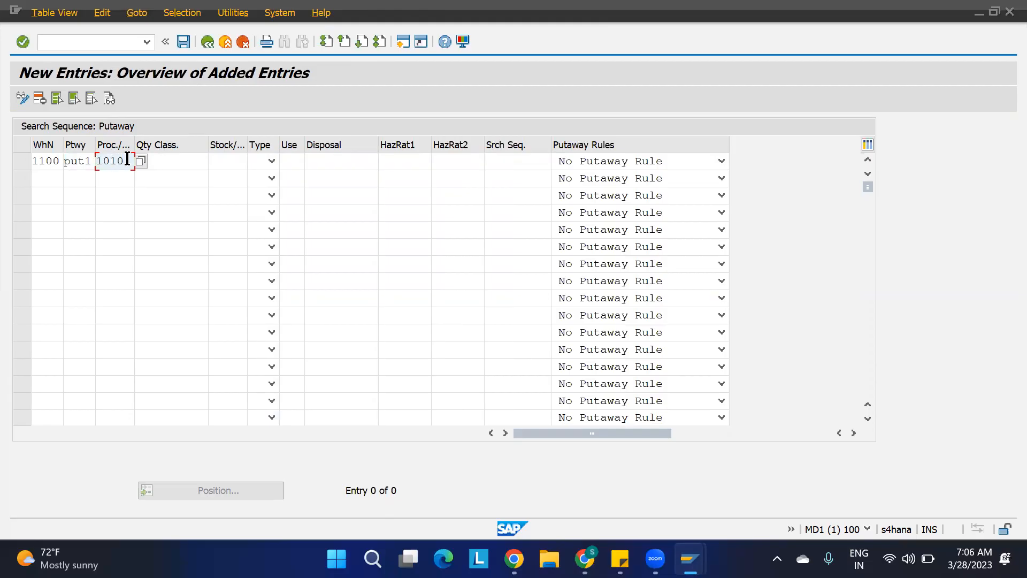
pyautogui.press('BackSpace')
pyautogui.press('BackSpace')
pyautogui.click(517, 161)
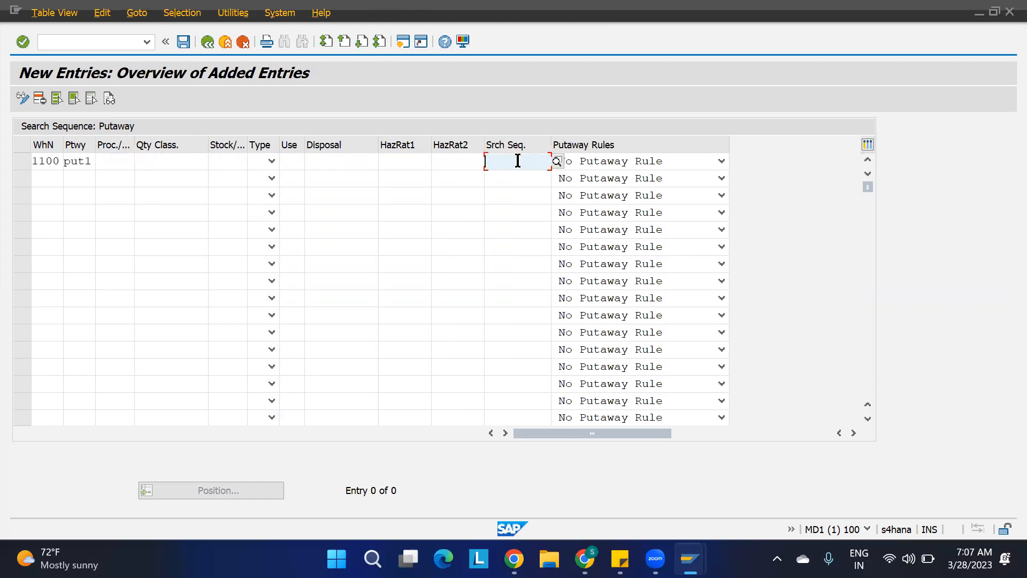
pyautogui.write('seq1')
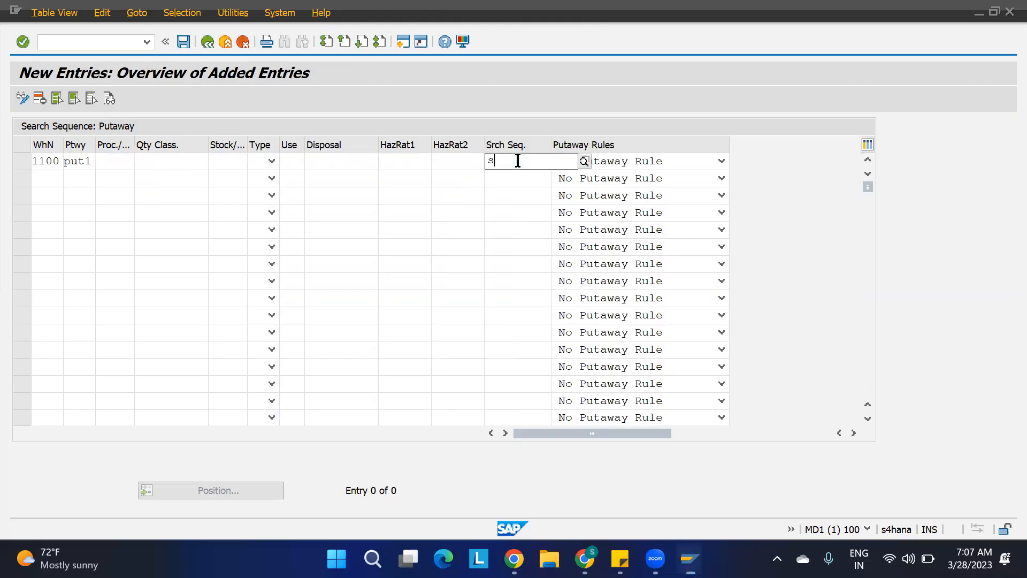
# Add a second entry for warehouse 1100 with control indicator PUT2 and search sequence SEQ2, then save under the customizing request.
pyautogui.click(44, 177)
pyautogui.write('1100')
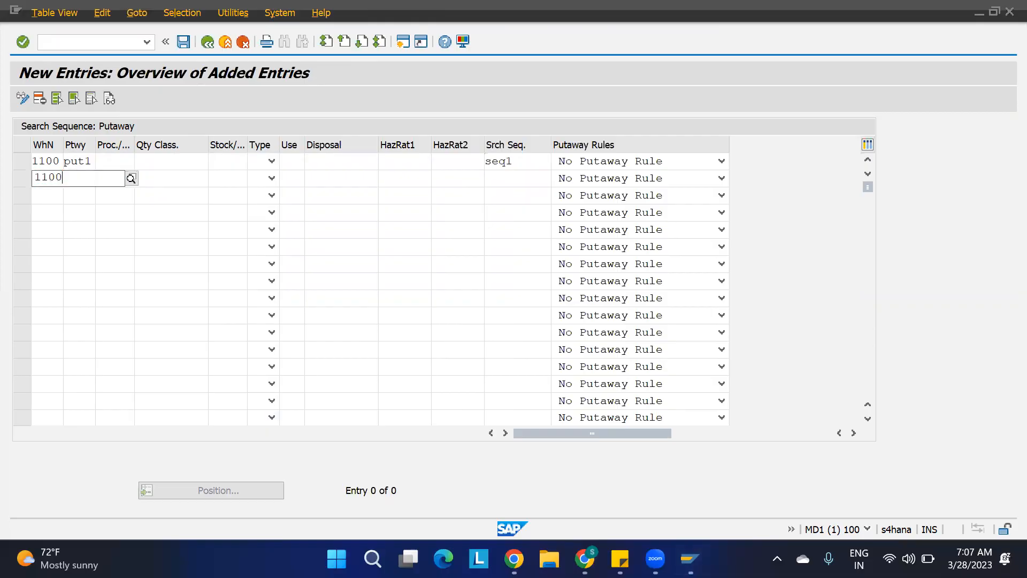
pyautogui.press('Tab')
pyautogui.write('put2')
pyautogui.press('Tab')
pyautogui.press('Tab')
pyautogui.press('Tab')
pyautogui.press('Tab')
pyautogui.press('Tab')
pyautogui.press('Tab')
pyautogui.press('Tab')
pyautogui.press('Tab')
pyautogui.press('Tab')
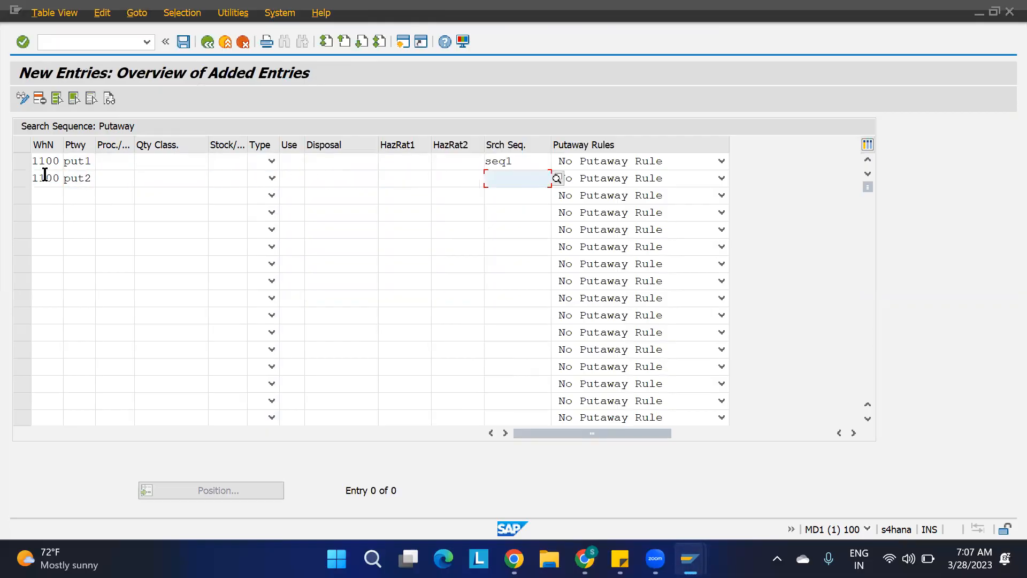
pyautogui.write('seq2')
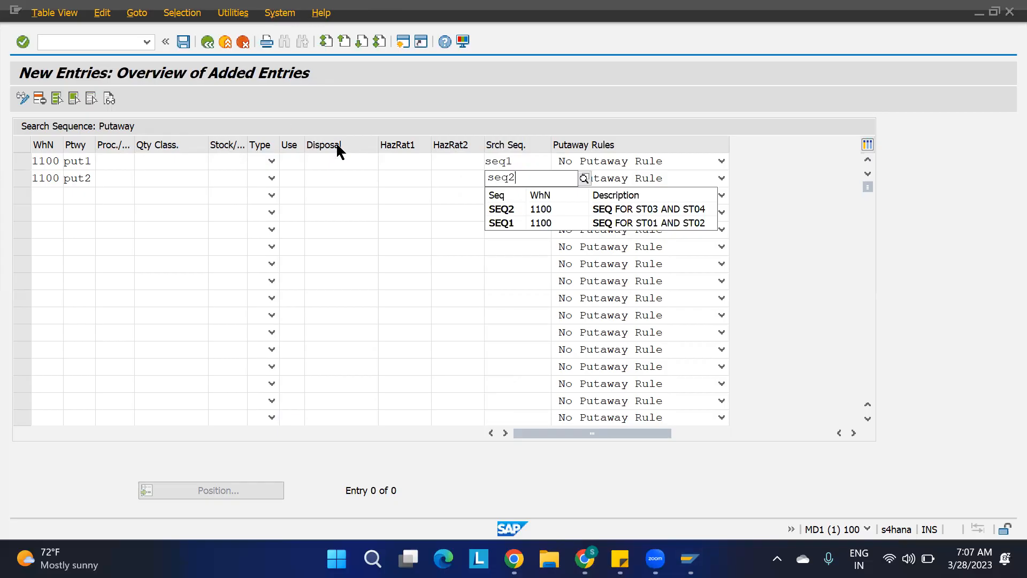
pyautogui.press('Return')
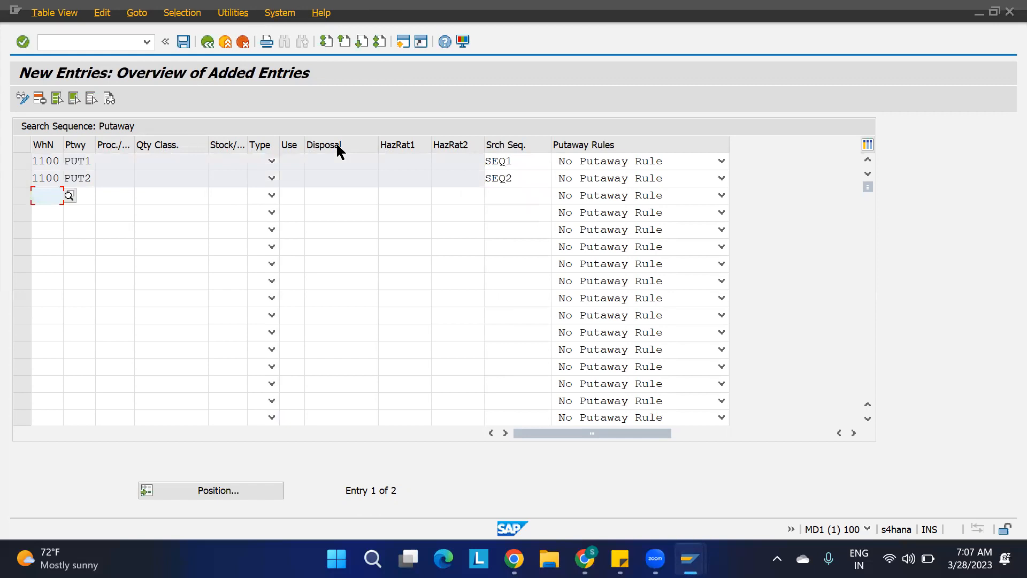
pyautogui.hotkey('ctrl', 's')
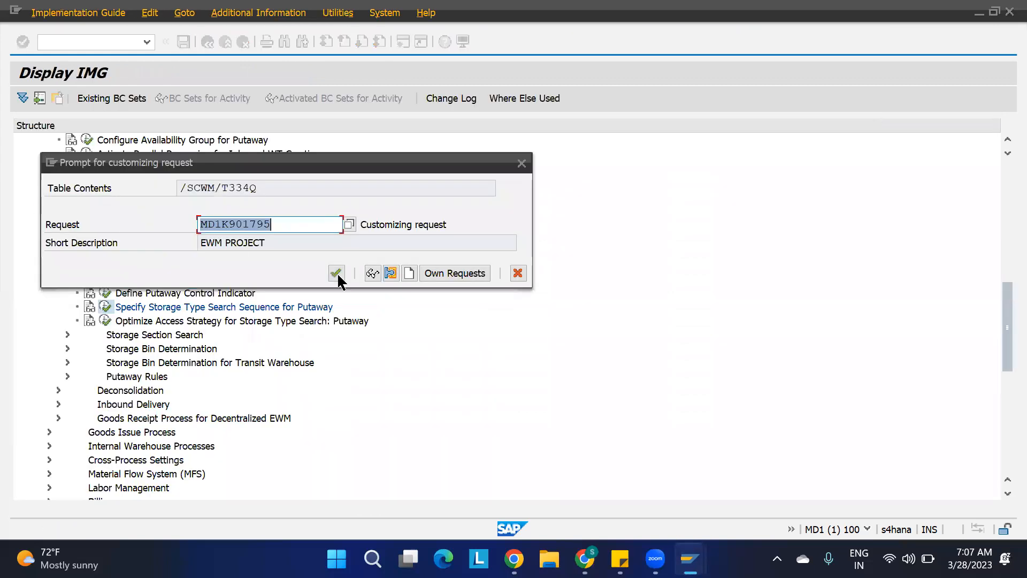
pyautogui.click(336, 273)
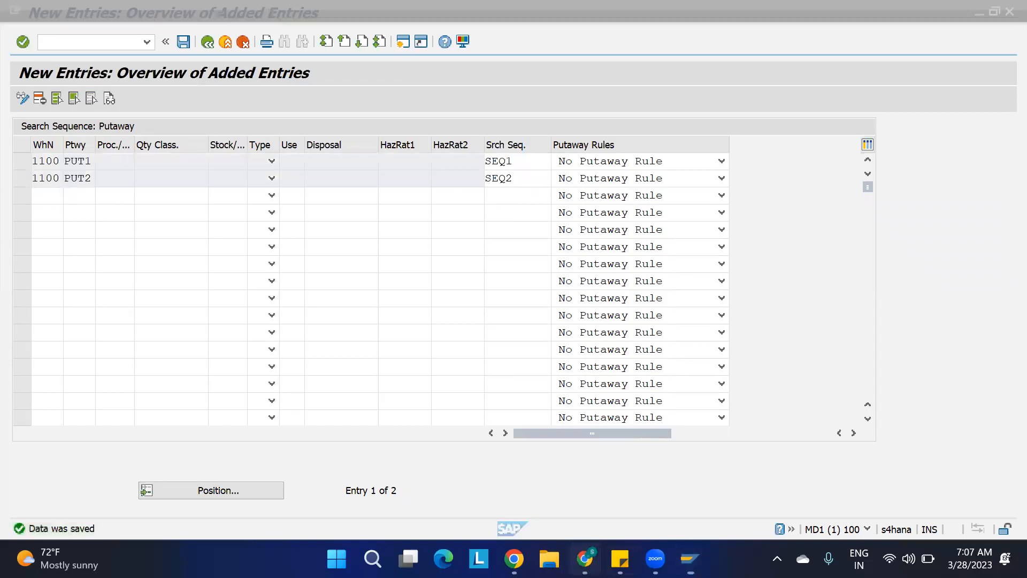
# Switch to the IBD spreadsheet and enter the note heading 'Dertmination of storage type search seq:' in cell M24.
pyautogui.hotkey('alt', 'Tab')
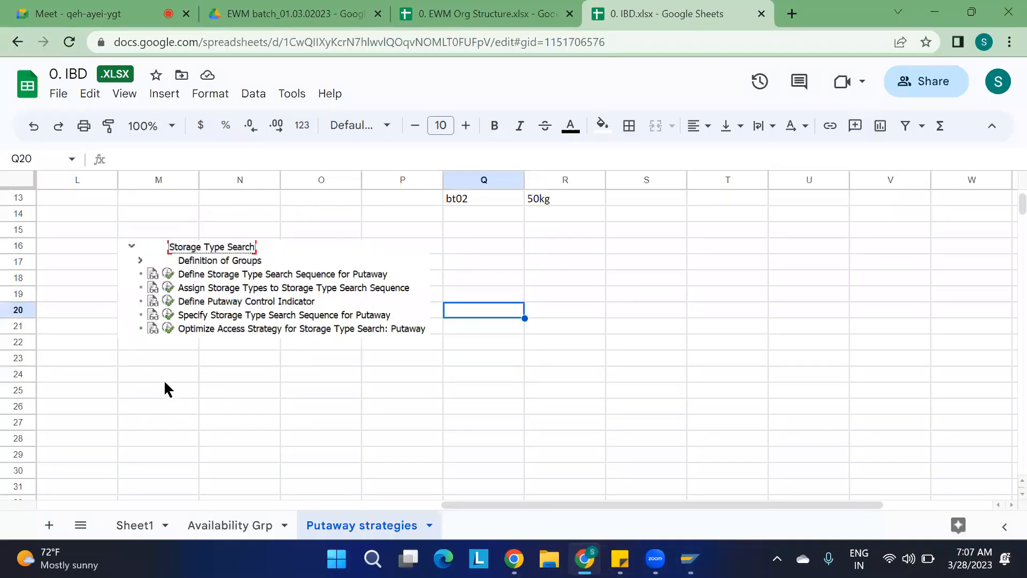
pyautogui.click(159, 376)
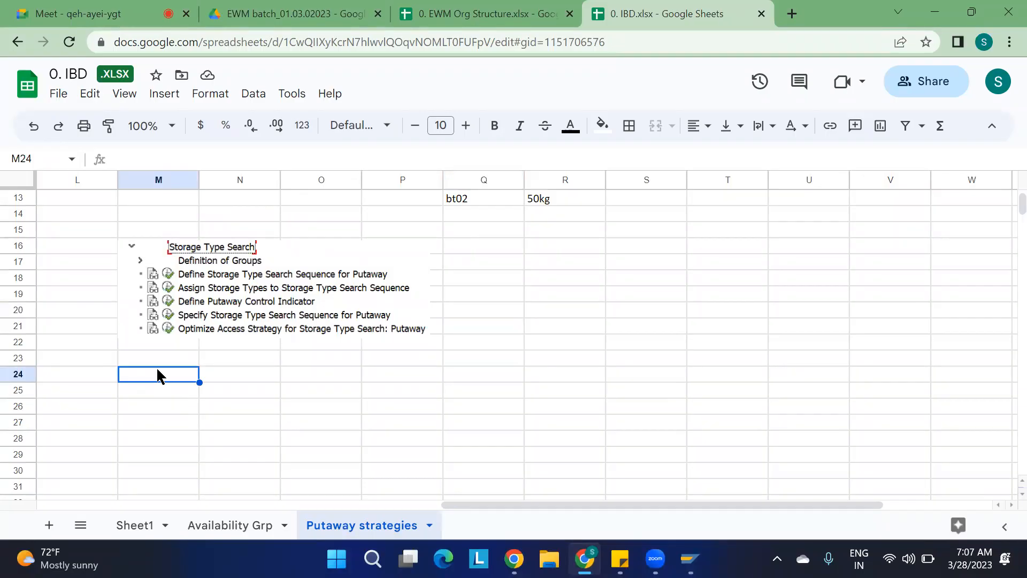
pyautogui.write('Dertm')
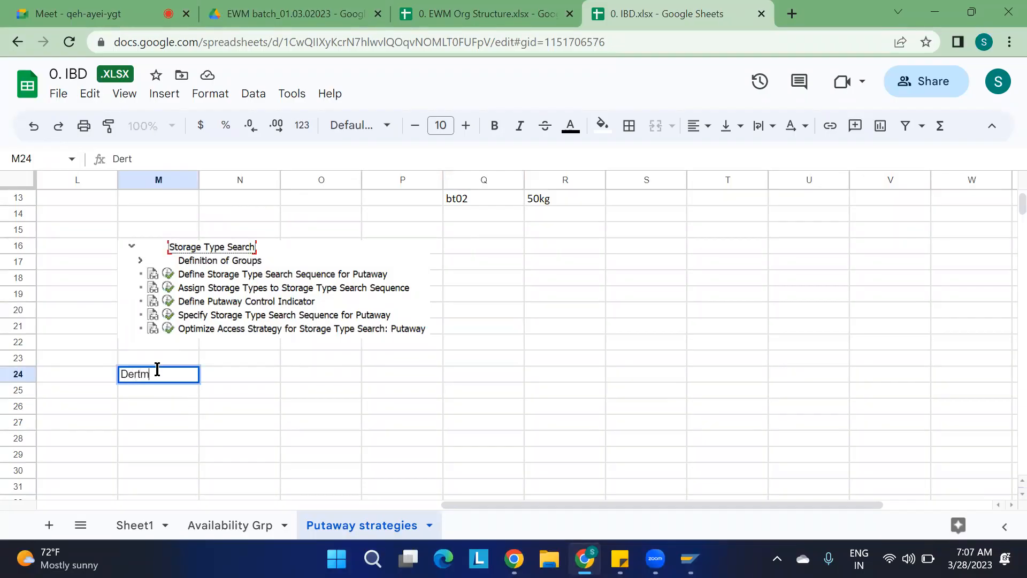
pyautogui.write('ination of storage type search seq')
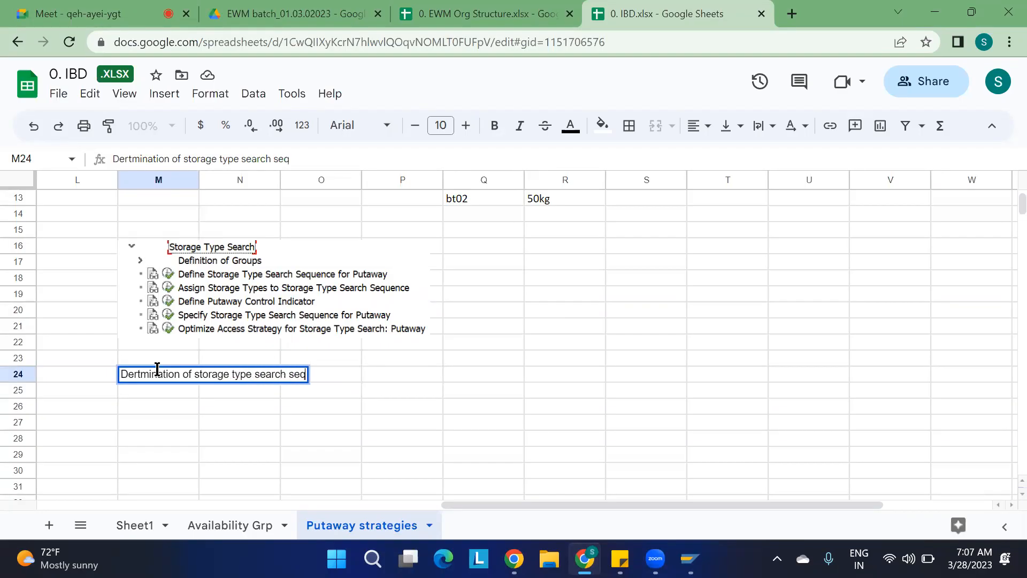
pyautogui.write(':')
pyautogui.press('Return')
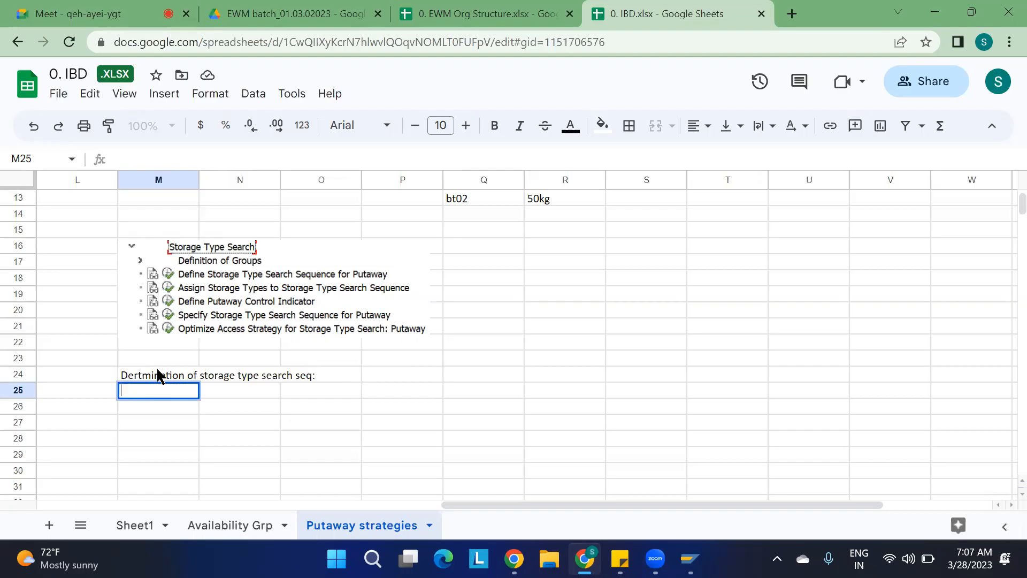
# List the determination criteria in M25 to M29: 1. Putaway CI, 2. WPT, 3. Qty classification, 4. Stock type, 5. PED.
pyautogui.write('1. Putaway Cl')
pyautogui.press('Return')
pyautogui.write('2.')
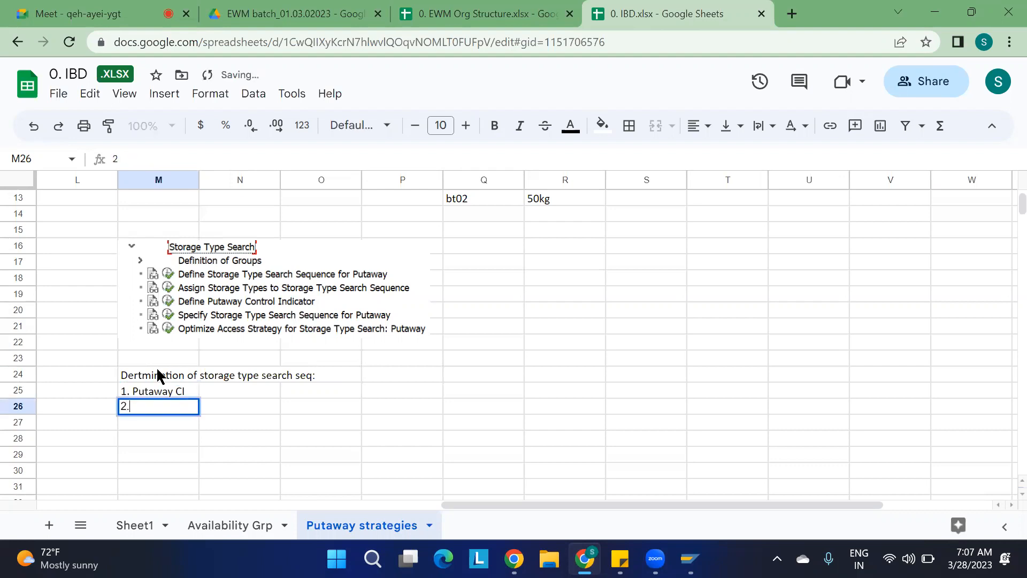
pyautogui.write(' WPT')
pyautogui.press('Return')
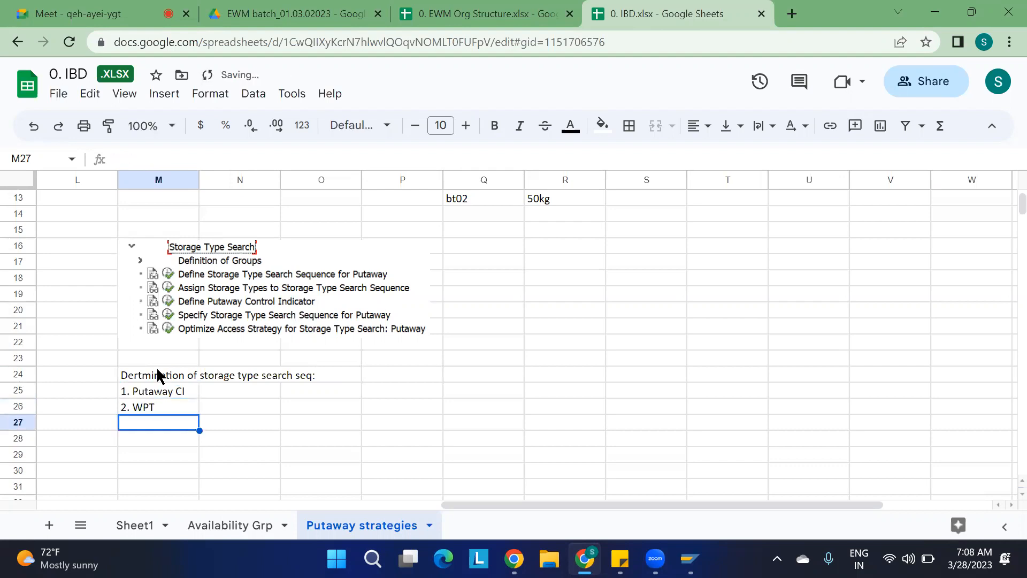
pyautogui.write('3. ')
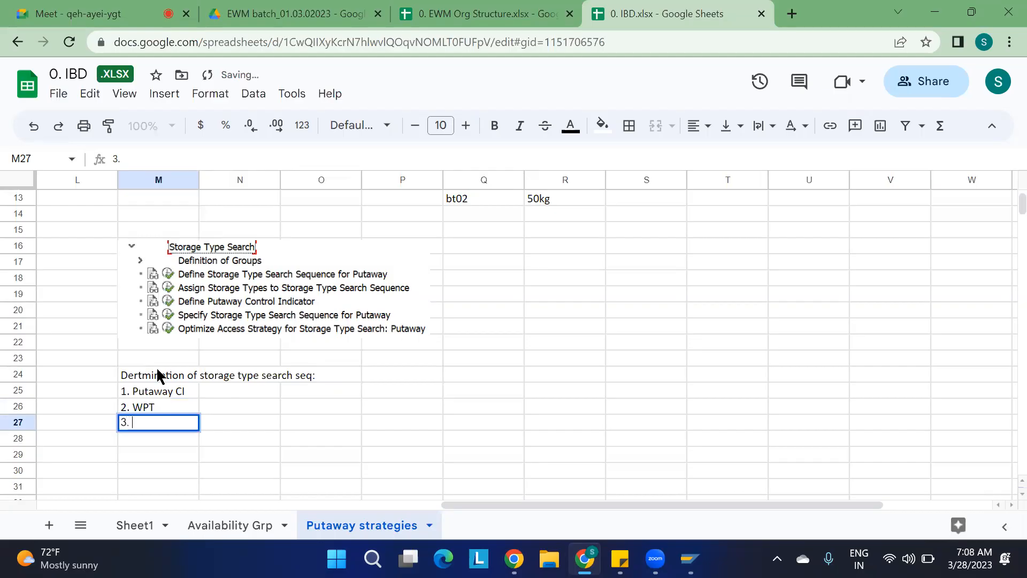
pyautogui.write('Qty classification')
pyautogui.press('Return')
pyautogui.write('4')
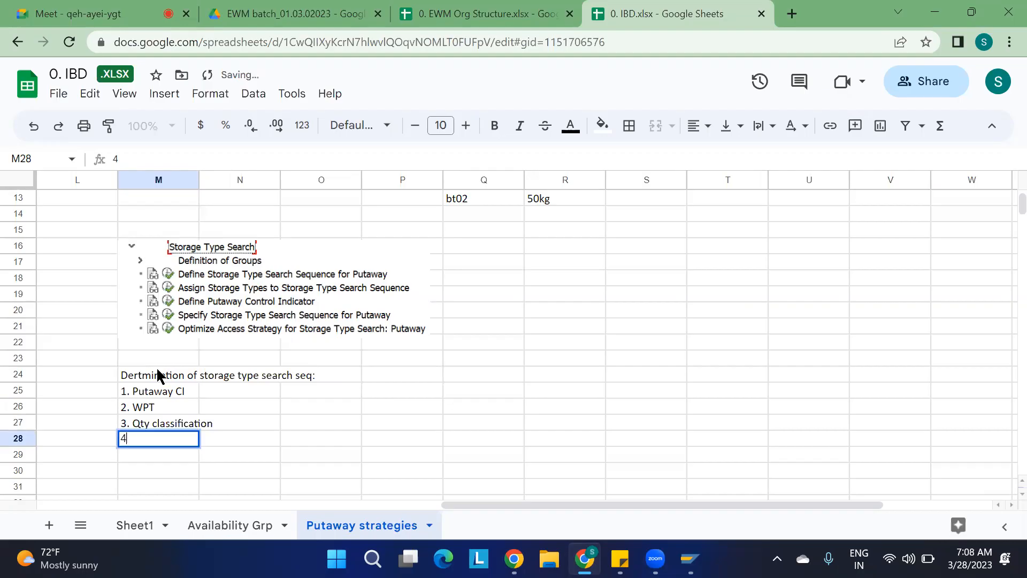
pyautogui.write('. Stock type')
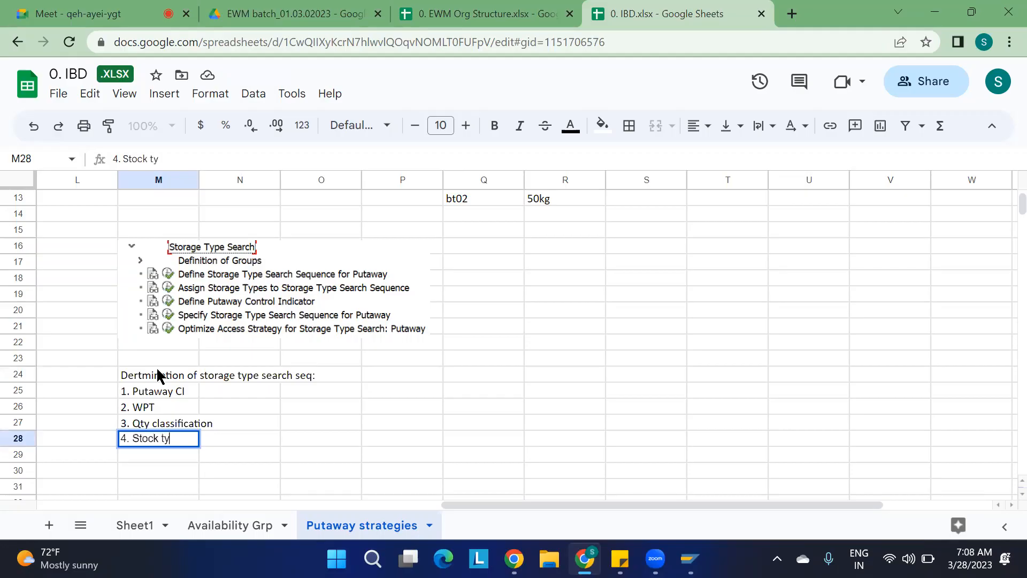
pyautogui.press('Return')
pyautogui.write('5. PED')
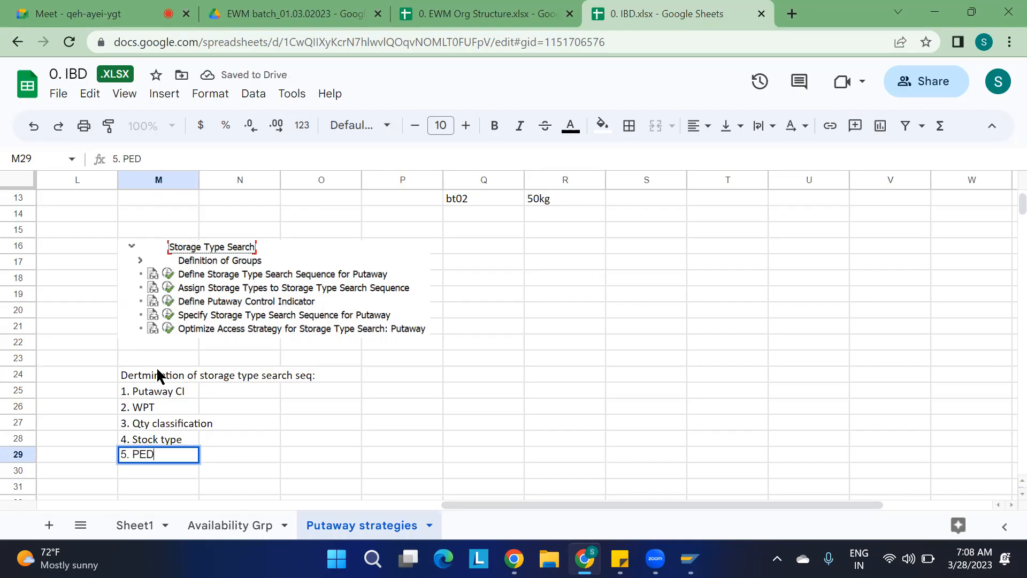
# Switch back to SAP and leave the putaway search sequence table for the IMG.
pyautogui.click(458, 423)
pyautogui.moveTo(151, 397); pyautogui.dragTo(151, 460)
pyautogui.click(400, 413)
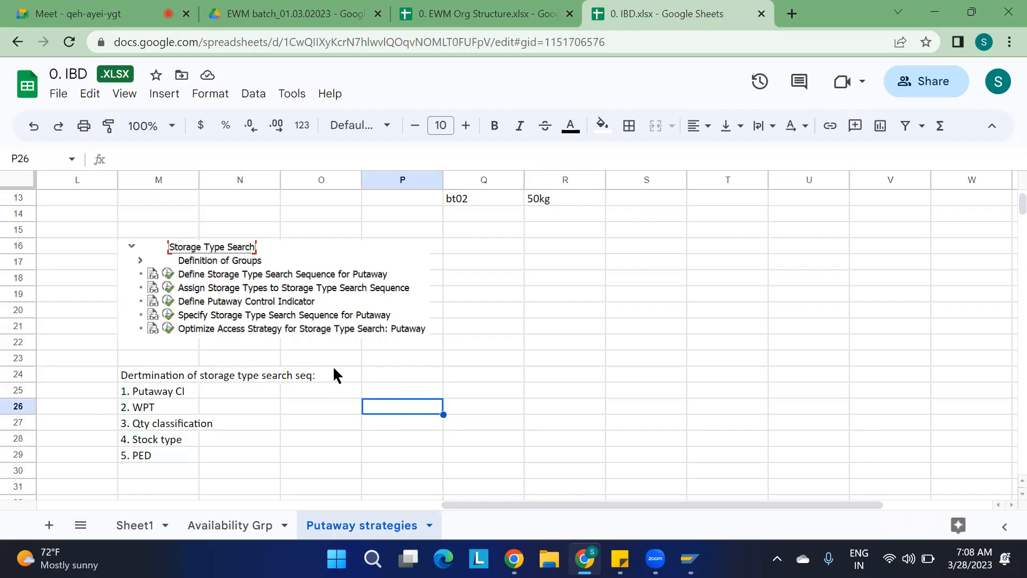
pyautogui.hotkey('alt', 'Tab')
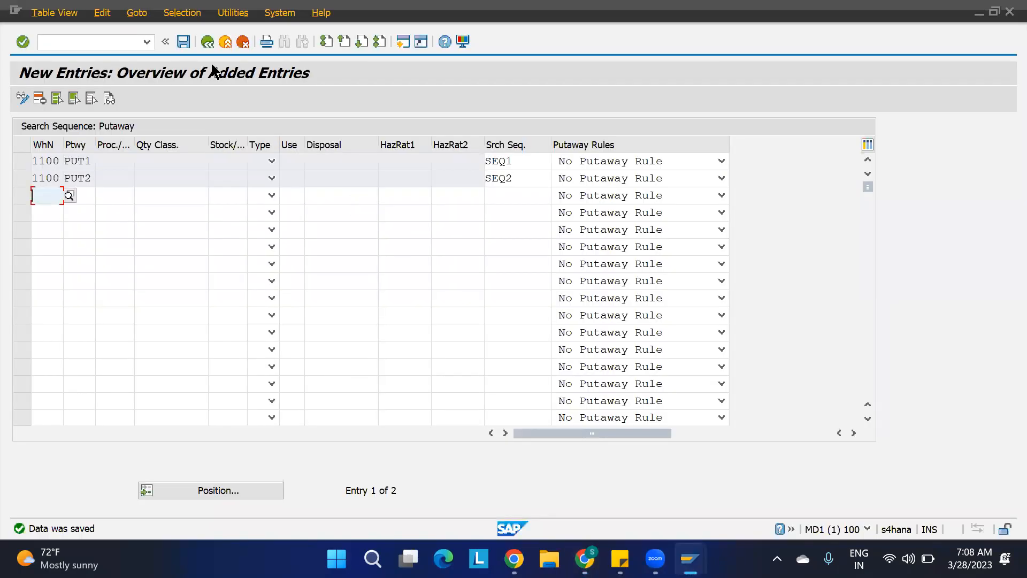
pyautogui.click(207, 41)
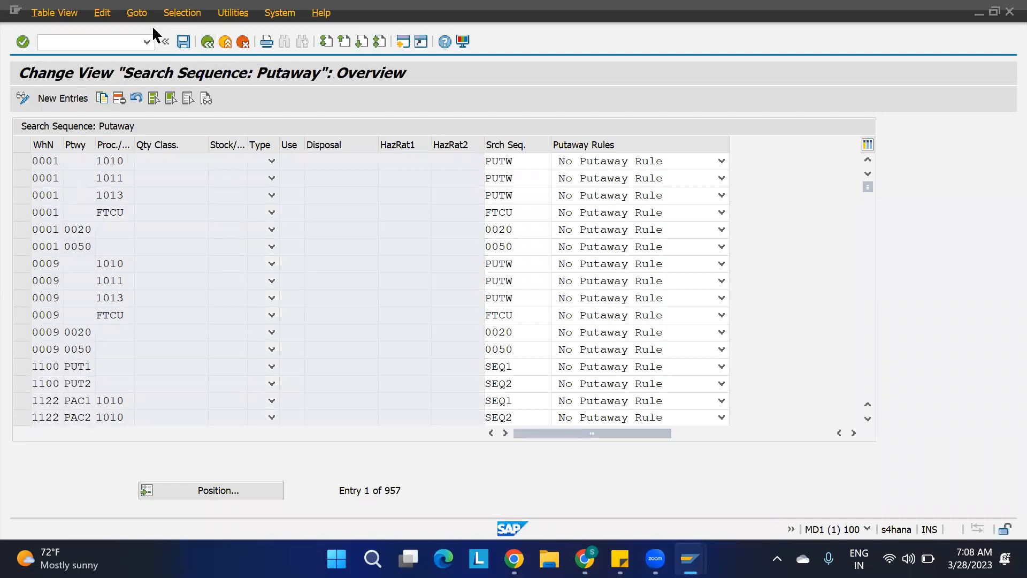
pyautogui.click(208, 42)
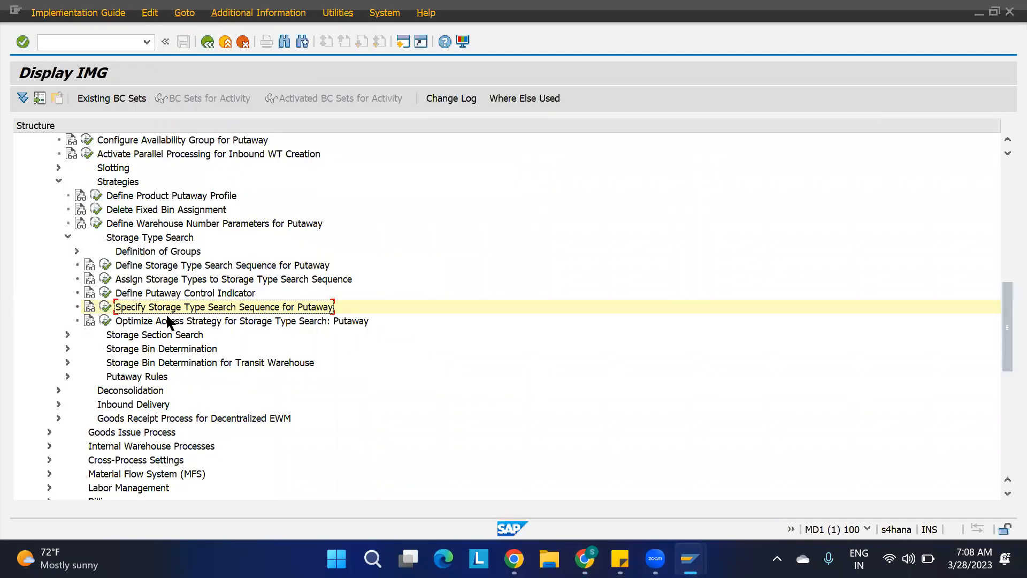
# Open Optimize Access Strategy for Storage Type Search: Putaway, delete all warehouse 1100 entries, and save.
pyautogui.click(106, 321)
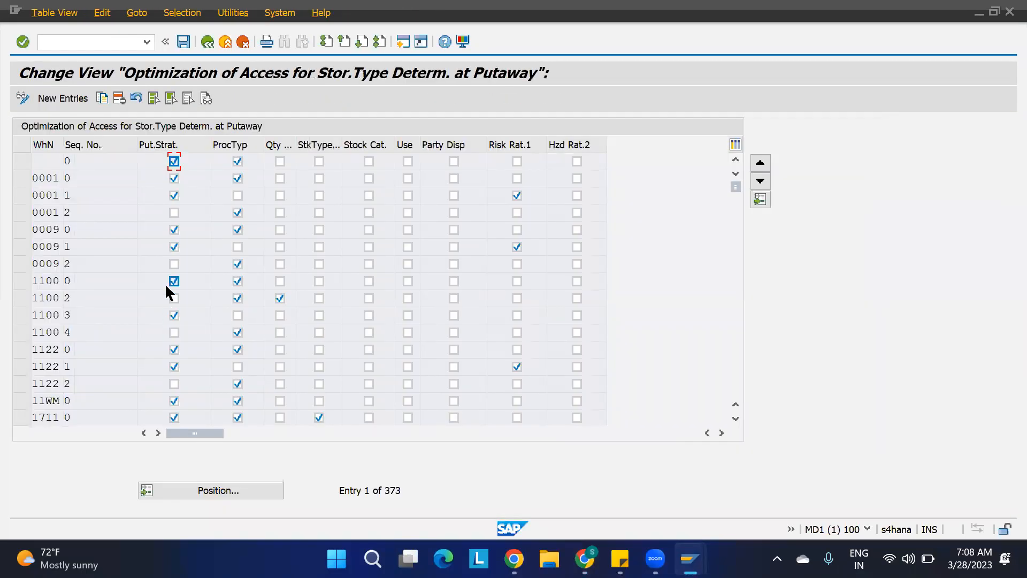
pyautogui.click(21, 281)
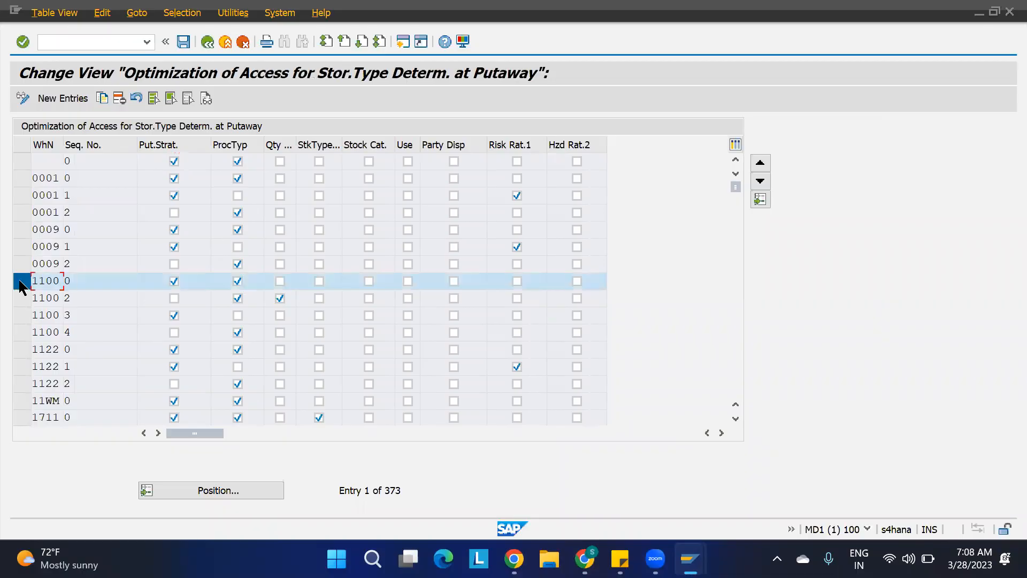
pyautogui.click(21, 316)
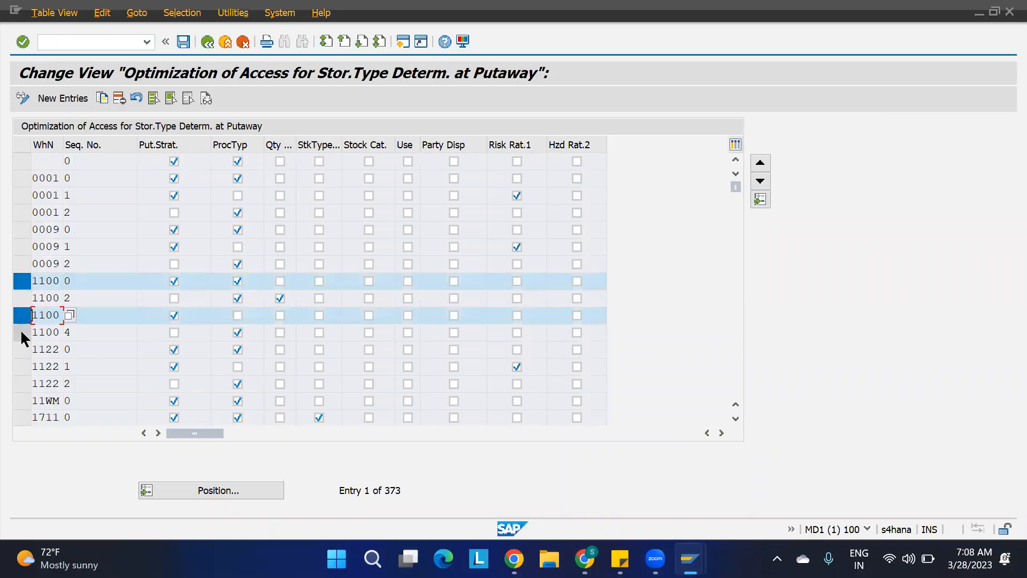
pyautogui.click(22, 333)
pyautogui.click(22, 298)
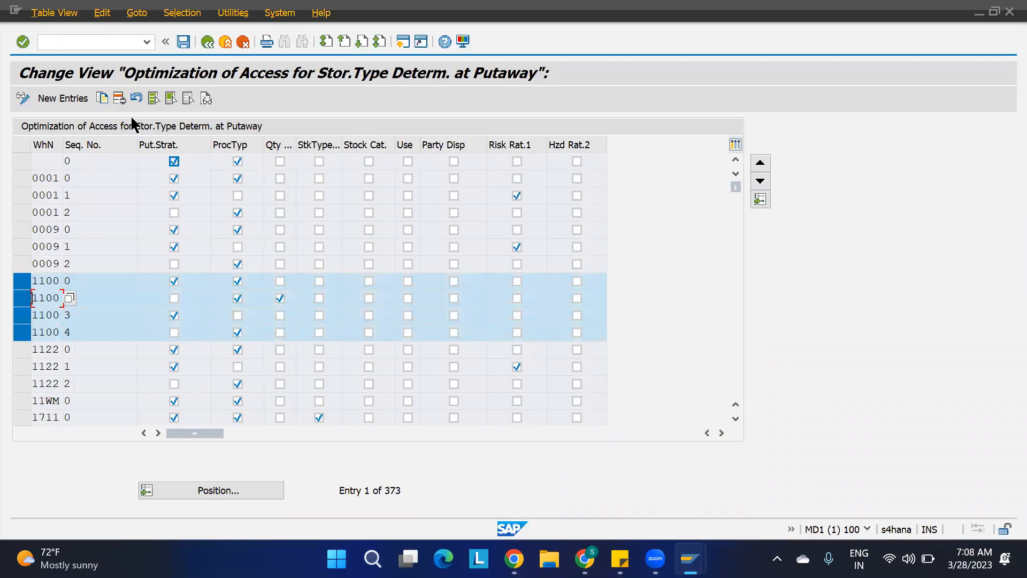
pyautogui.click(120, 99)
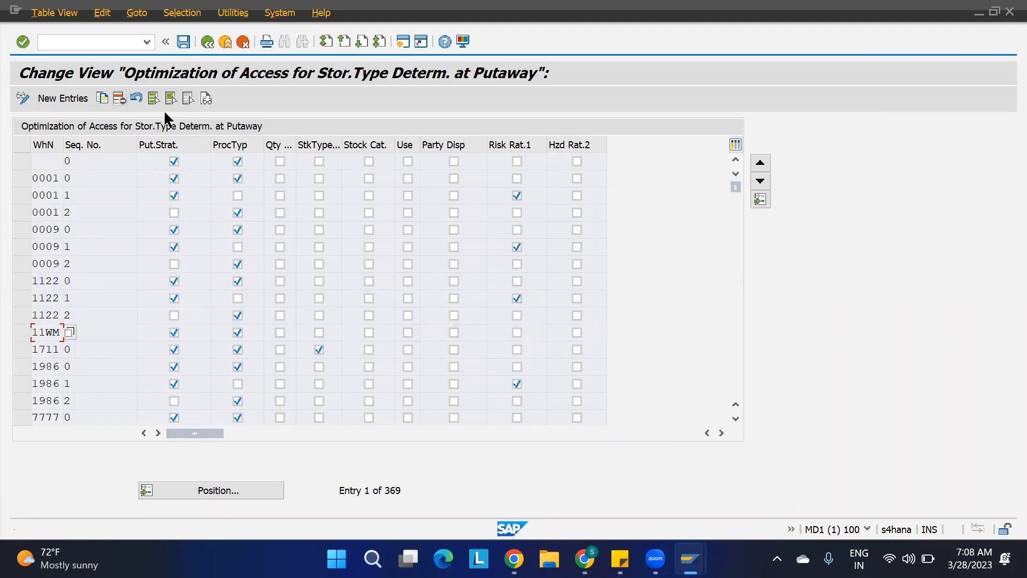
pyautogui.hotkey('ctrl', 's')
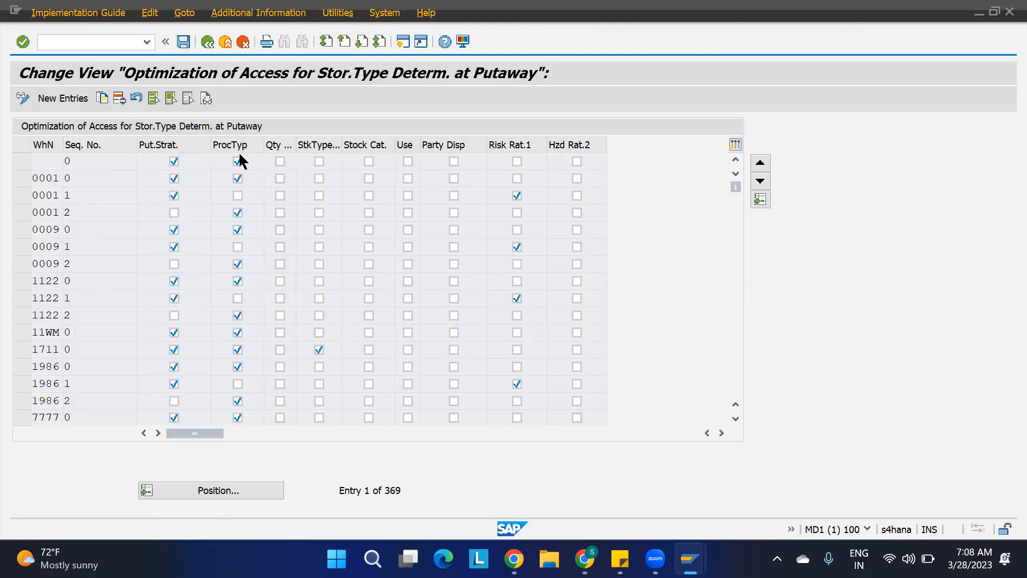
pyautogui.click(335, 273)
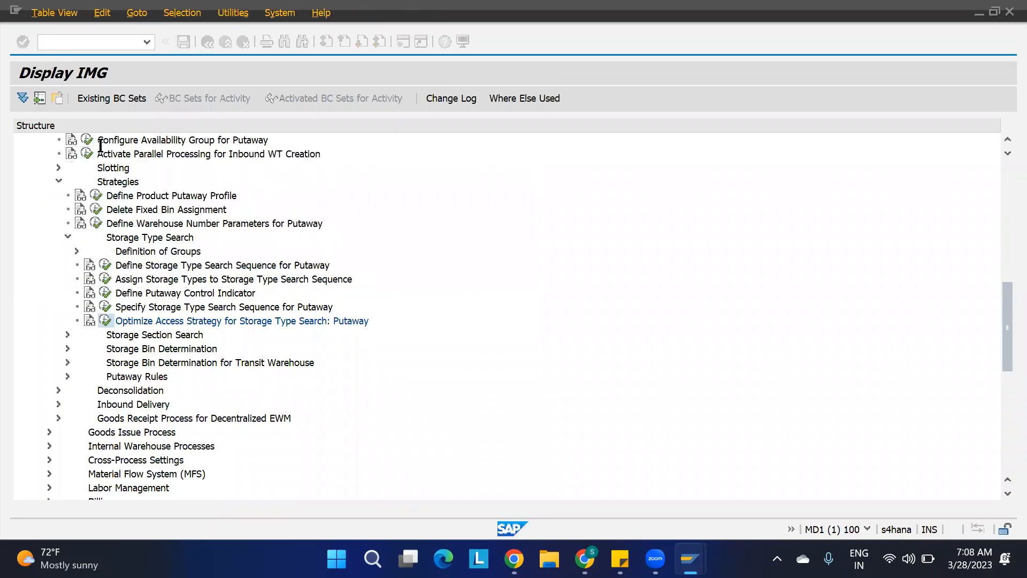
# Add an access optimization entry for warehouse 1100, sequence number 1, with Put.Strat. checked, save, and exit.
pyautogui.click(75, 98)
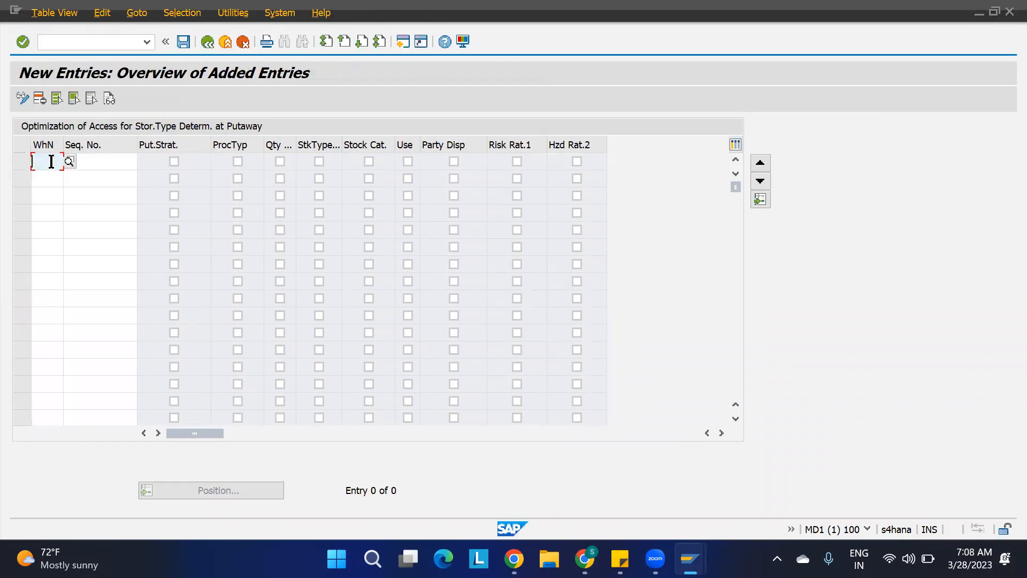
pyautogui.write('1100')
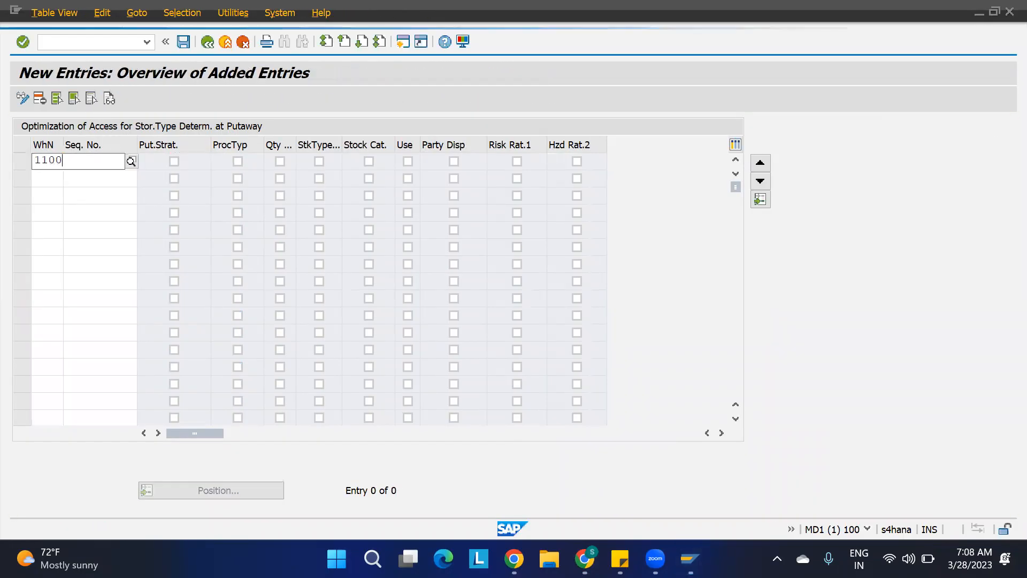
pyautogui.click(103, 163)
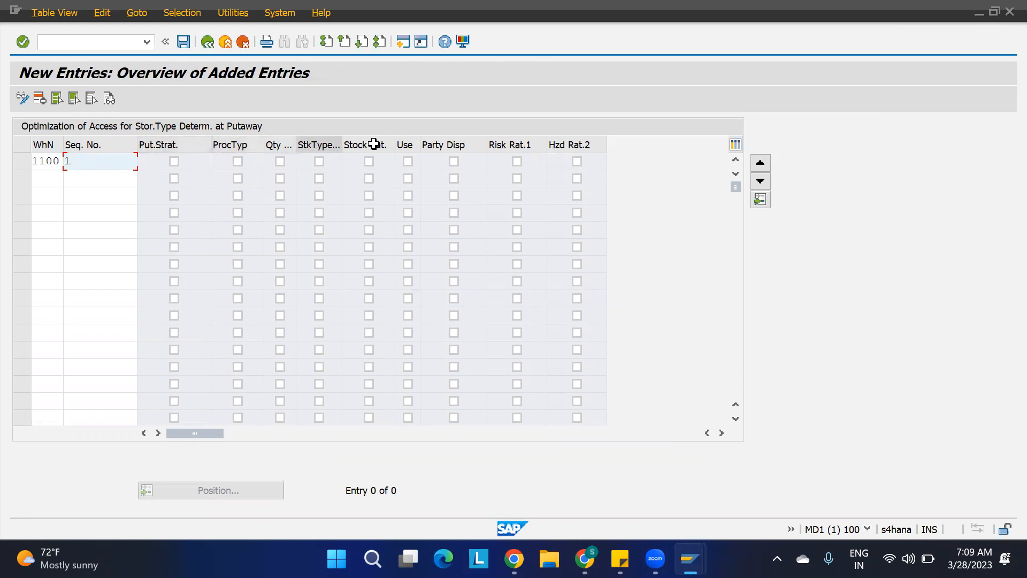
pyautogui.click(174, 161)
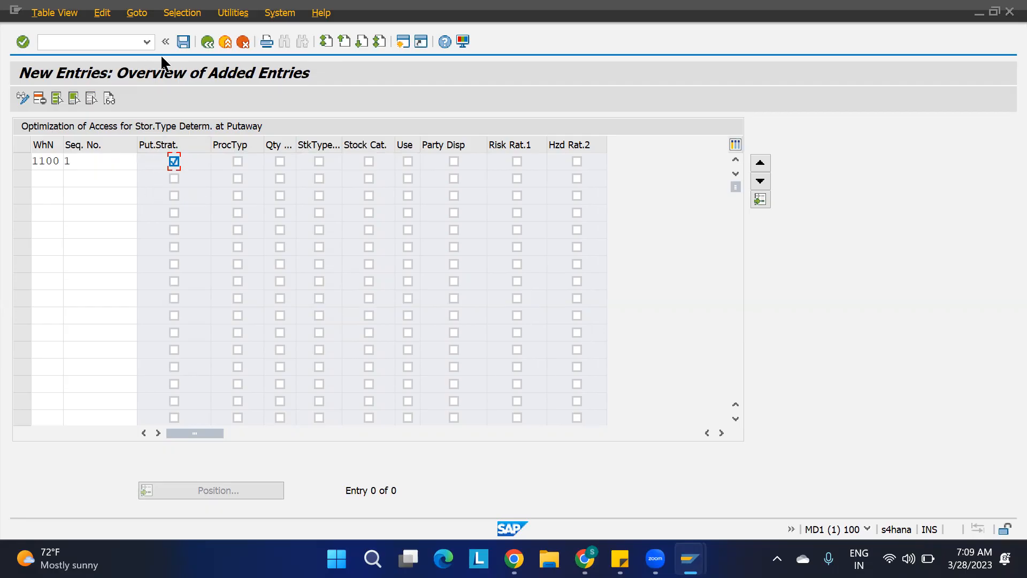
pyautogui.click(184, 41)
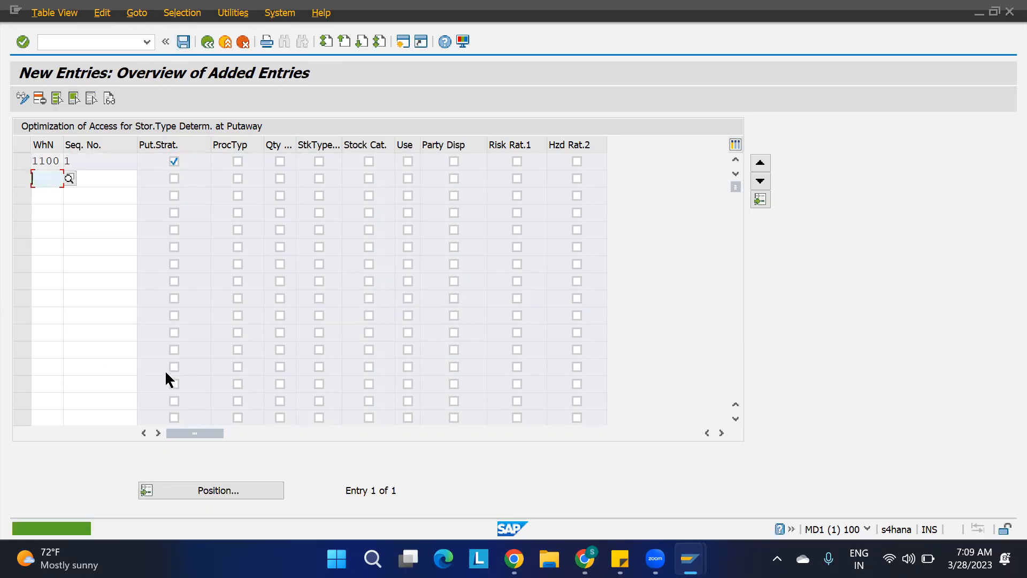
pyautogui.press('F3')
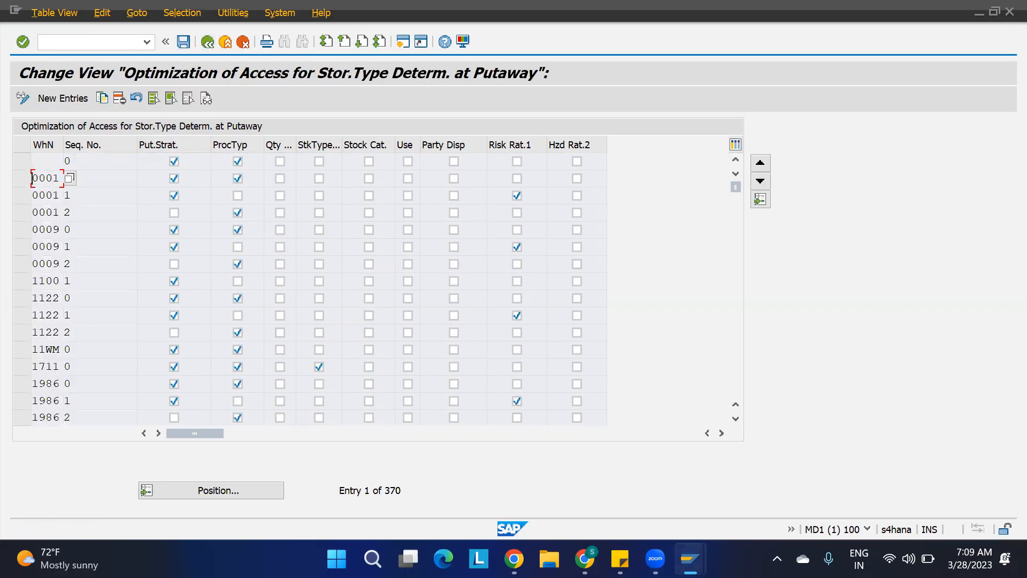
# Open a new SAP session and start transaction /n/scwm/mat1.
pyautogui.moveTo(690, 559)
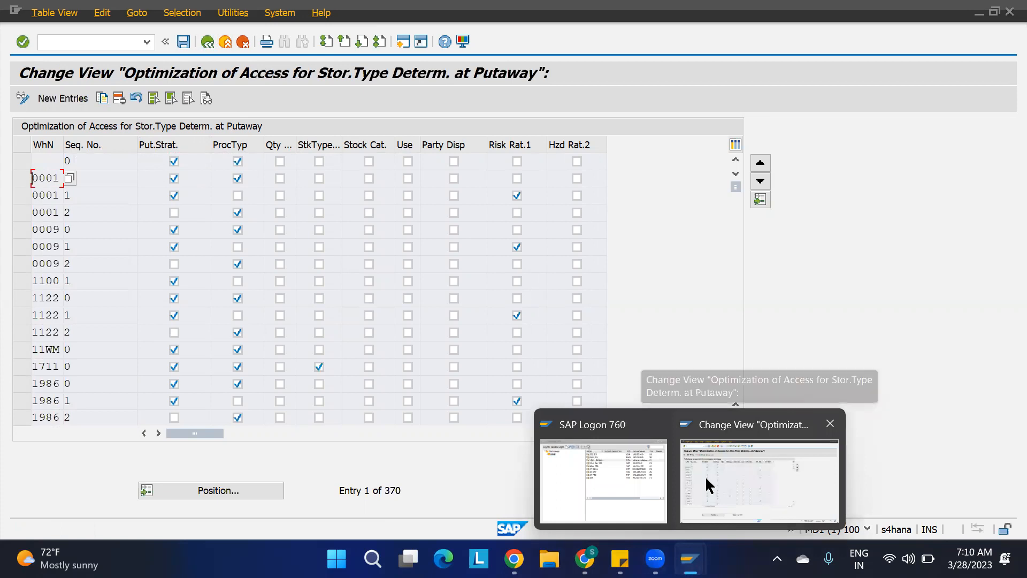
pyautogui.click(705, 476)
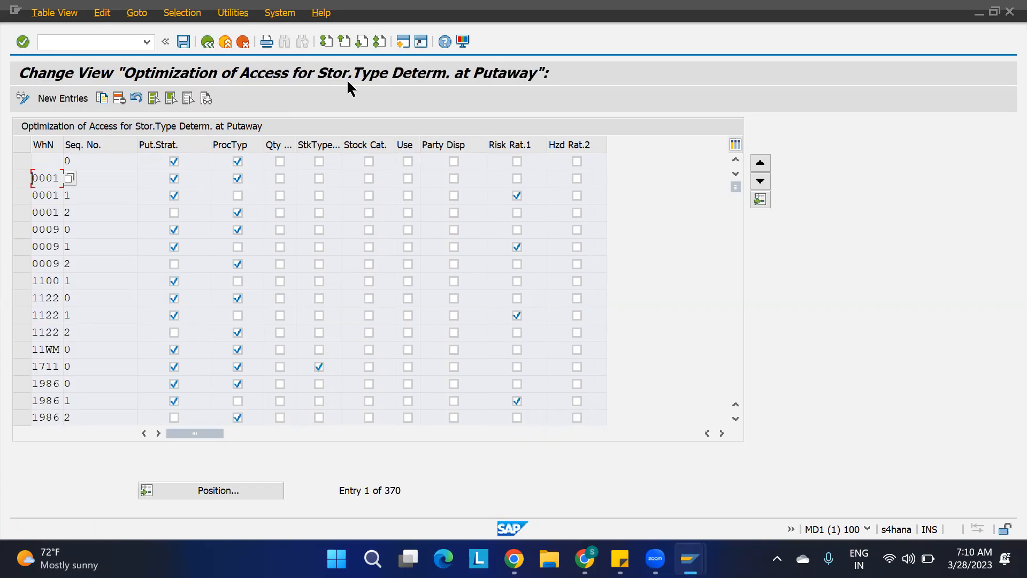
pyautogui.click(403, 41)
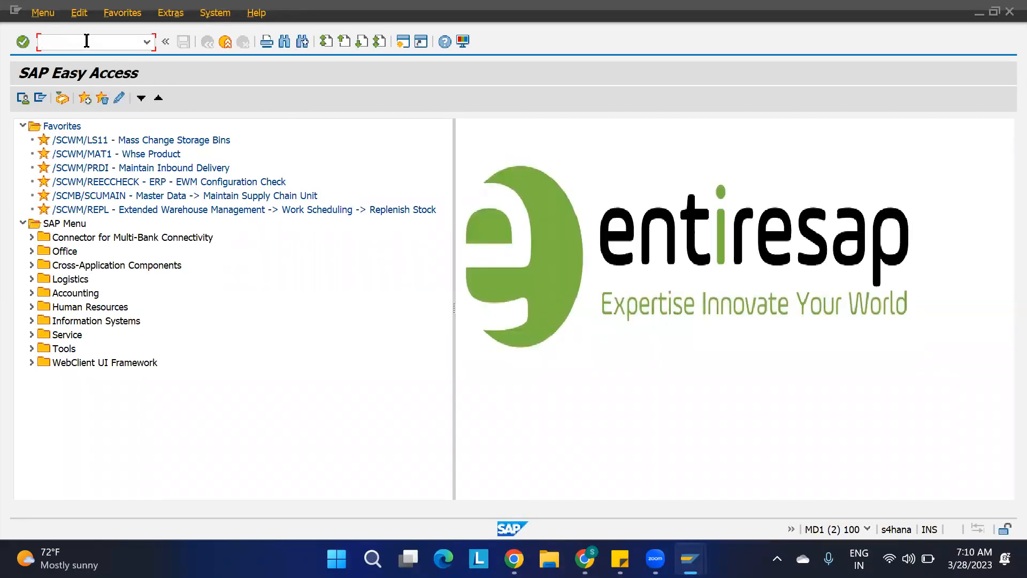
pyautogui.write('/n/scwm/mat1')
pyautogui.press('Return')
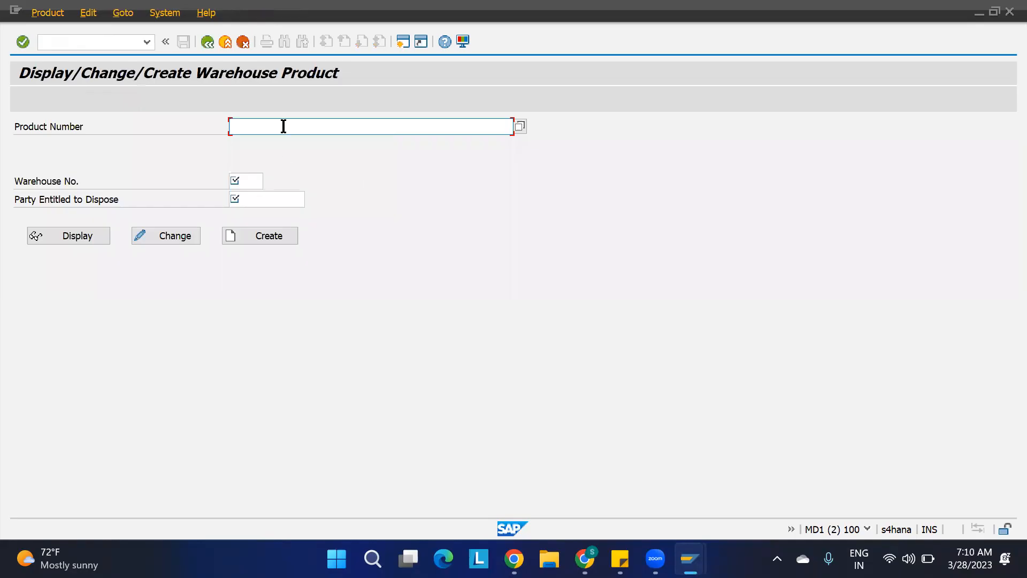
# Open warehouse product 1100-MAT1 in warehouse 1100 for change.
pyautogui.write('1100-ray')
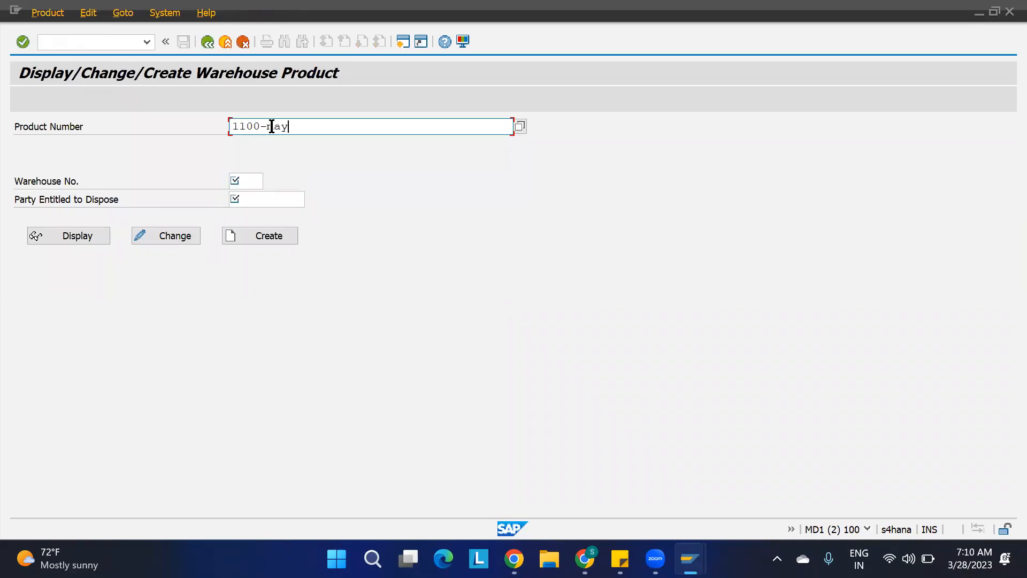
pyautogui.press('BackSpace')
pyautogui.write('t1')
pyautogui.press('Tab')
pyautogui.write('1100')
pyautogui.press('Return')
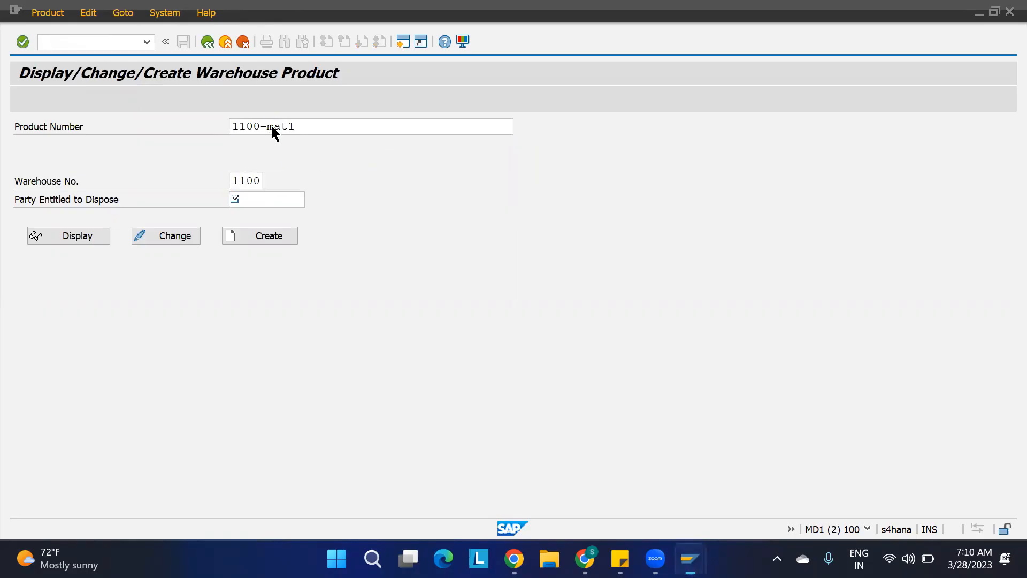
pyautogui.click(191, 236)
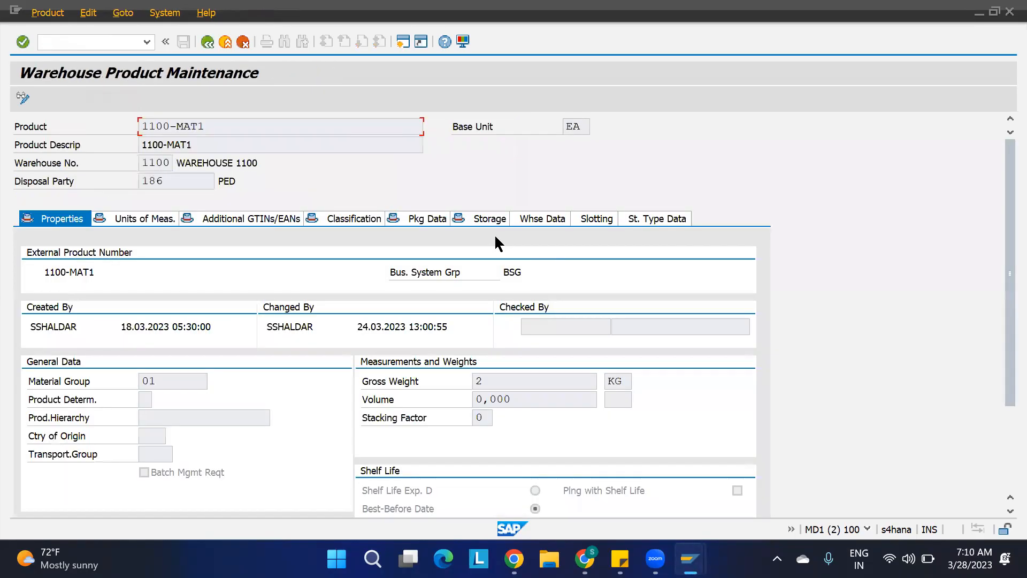
# Set the product's putaway control indicator to PUT1 in its warehouse data and save.
pyautogui.click(536, 214)
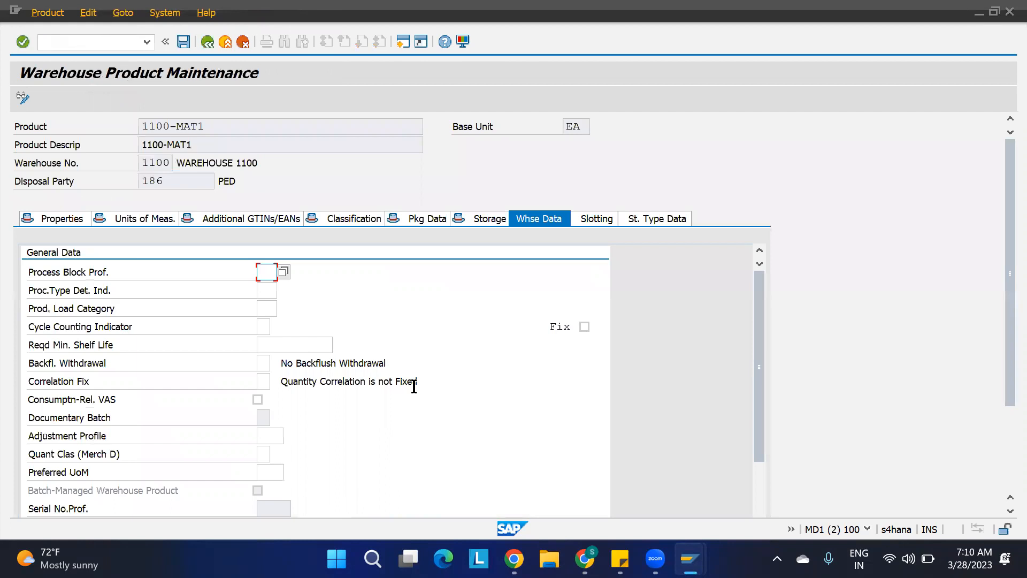
pyautogui.scroll(-5, 412, 385)
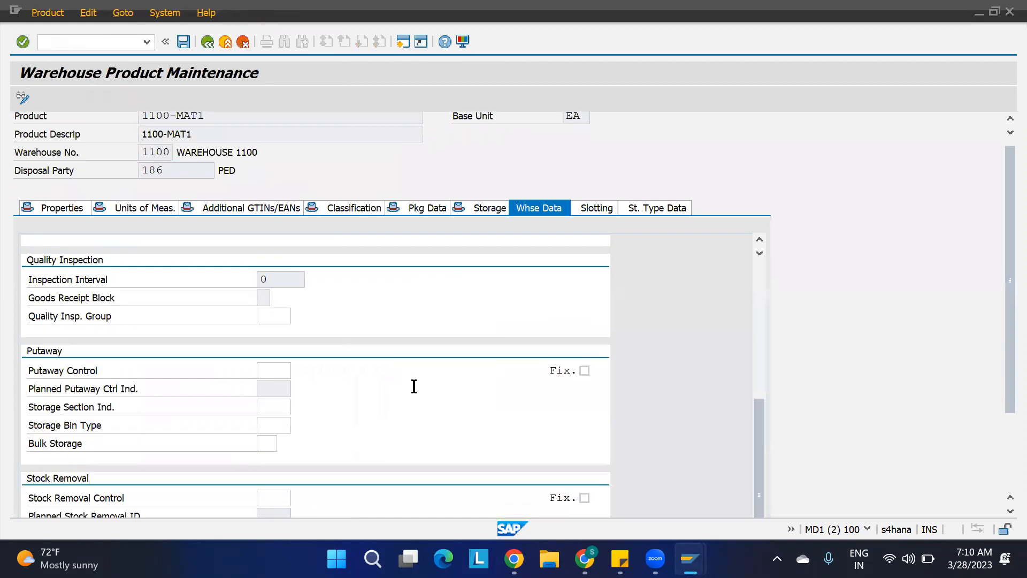
pyautogui.click(281, 369)
pyautogui.write('put1')
pyautogui.press('Return')
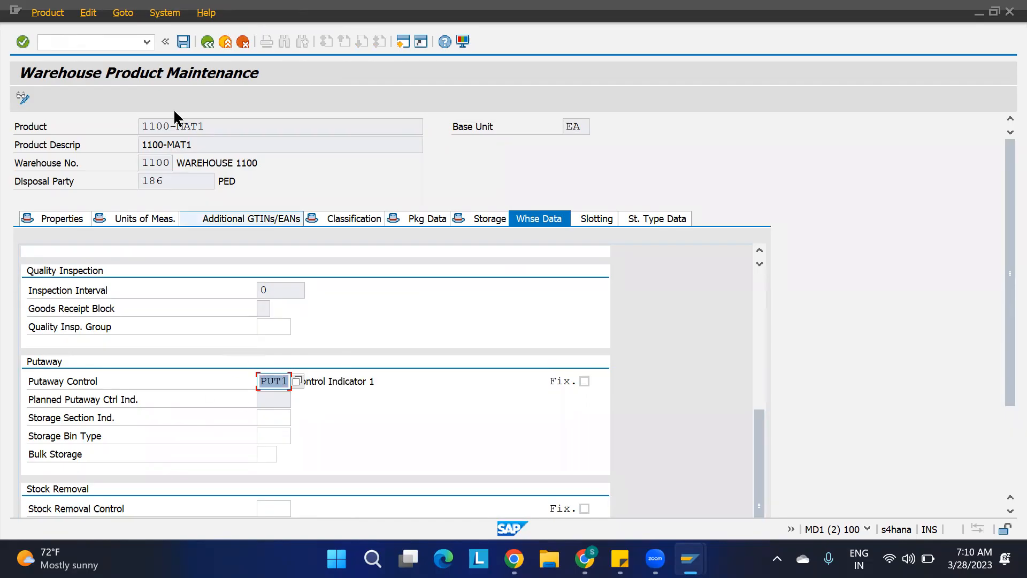
pyautogui.click(183, 41)
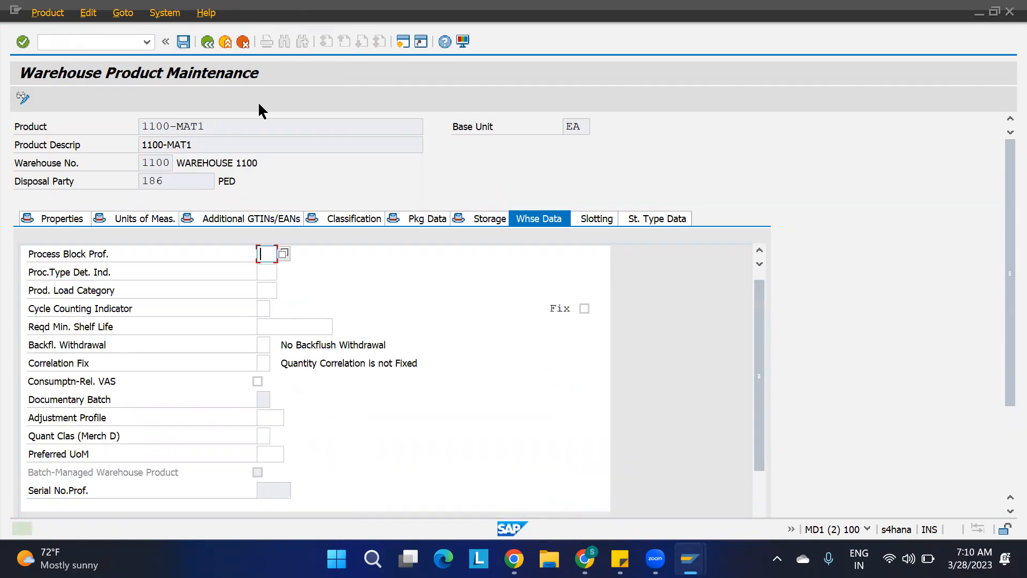
# Open warehouse product 1100-MAT2 in warehouse 1100 for change.
pyautogui.click(207, 41)
pyautogui.click(307, 129)
pyautogui.press('BackSpace')
pyautogui.write('2')
pyautogui.press('Return')
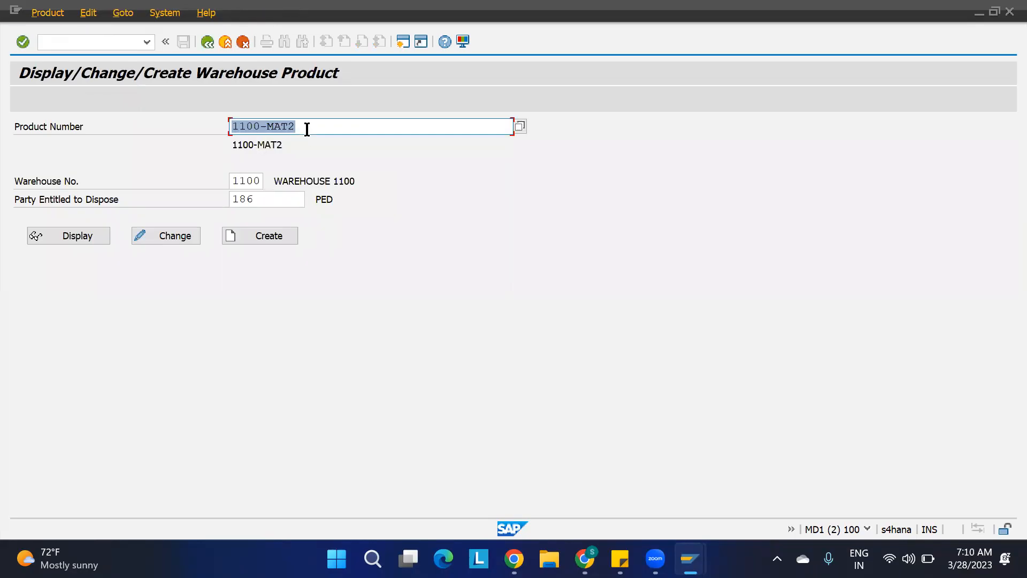
pyautogui.click(177, 240)
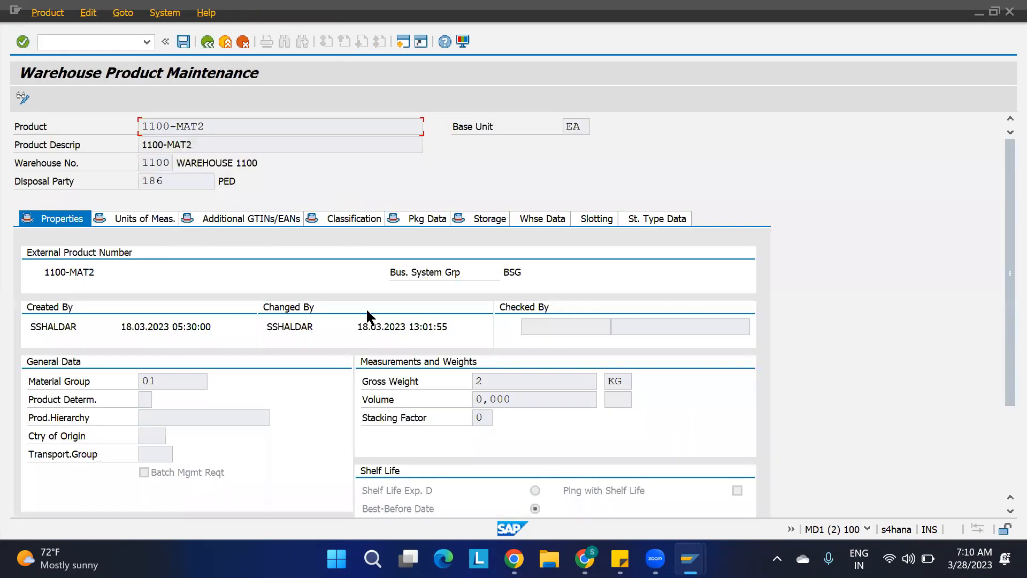
# Set product 1100-MAT2's putaway control indicator to PUT2 in its warehouse data and save.
pyautogui.click(538, 220)
pyautogui.scroll(-3, 383, 348)
pyautogui.click(277, 357)
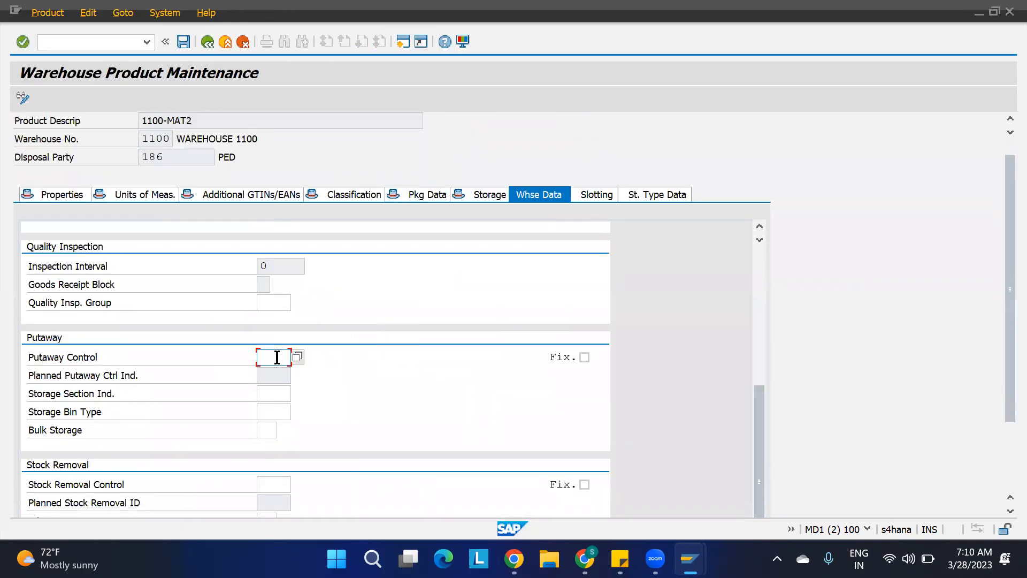
pyautogui.write('PUT2')
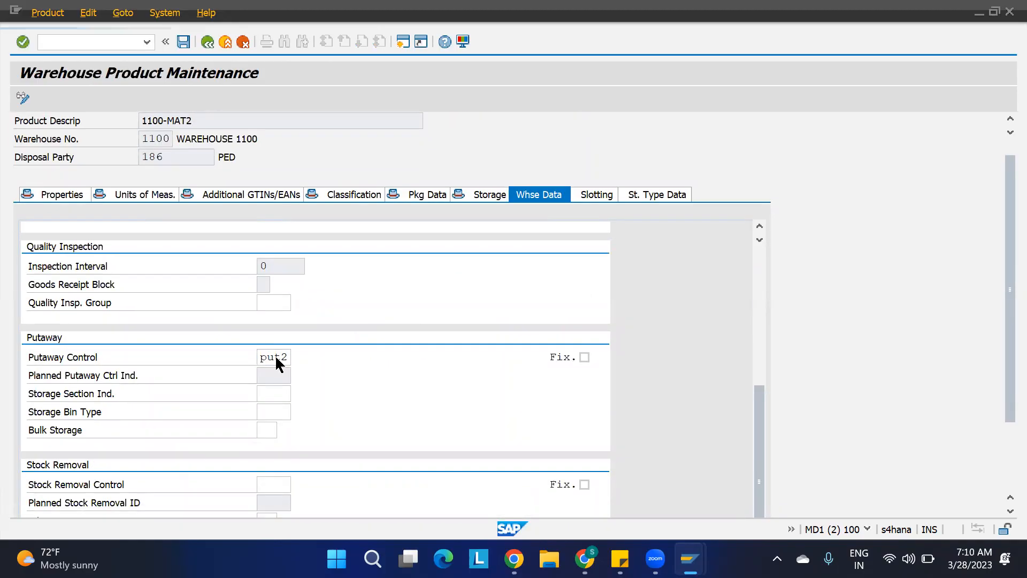
pyautogui.press('Return')
pyautogui.hotkey('ctrl', 's')
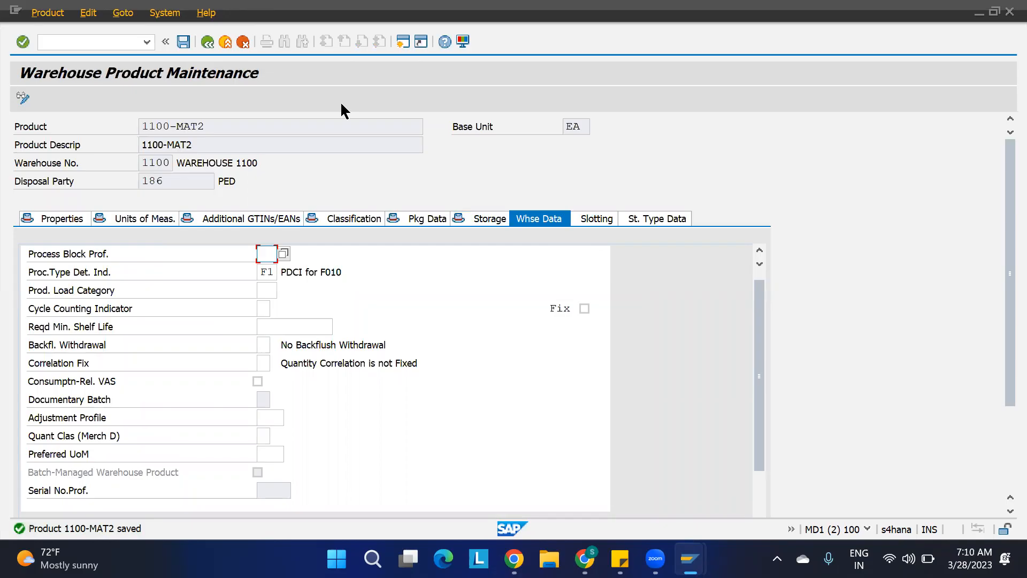
# Switch to the 0. IBD spreadsheet and enlarge the embedded Storage Type Search screenshot.
pyautogui.hotkey('ctrl', 'n')
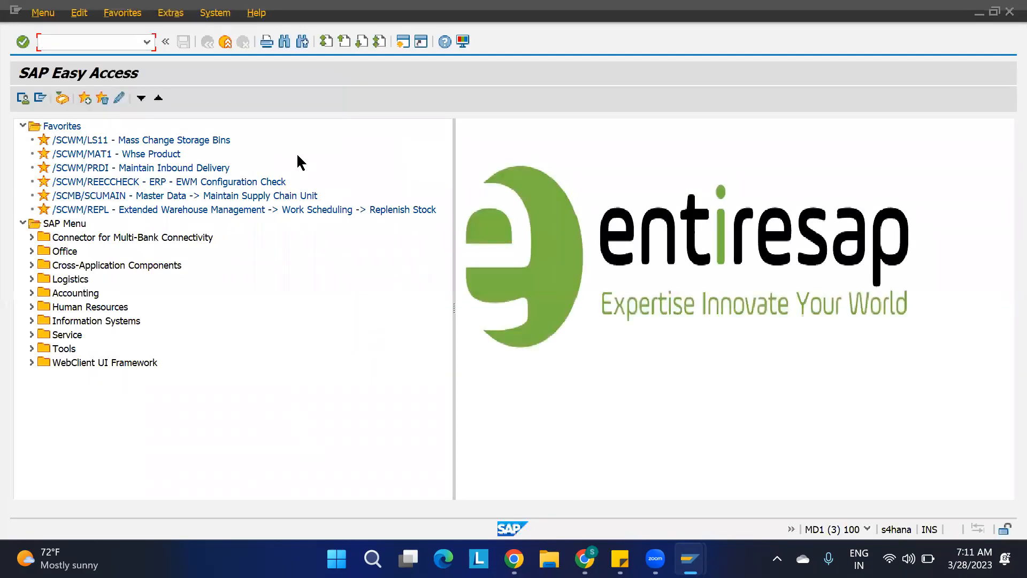
pyautogui.hotkey('ctrl', 'n')
pyautogui.moveTo(699, 553)
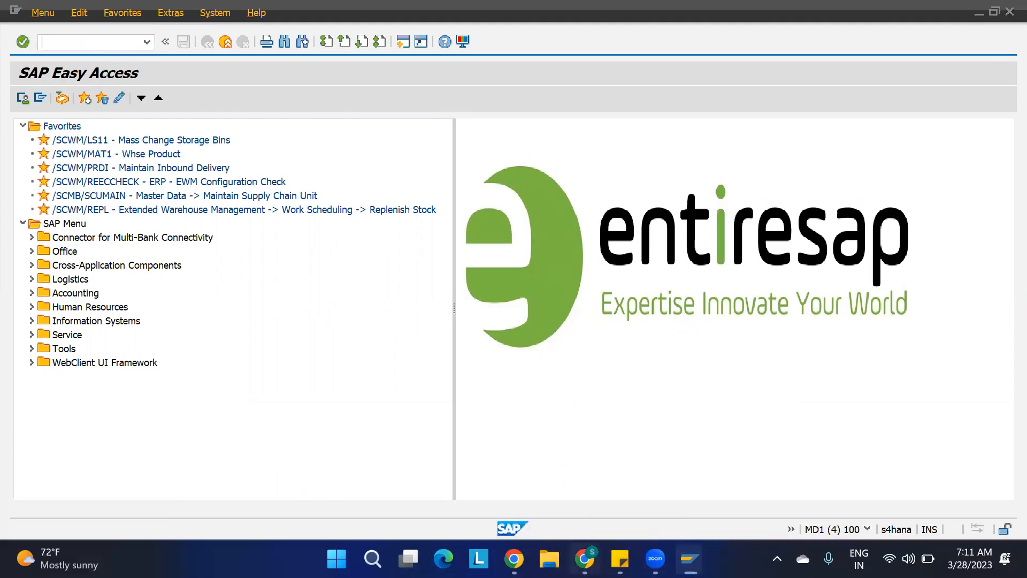
pyautogui.click(584, 559)
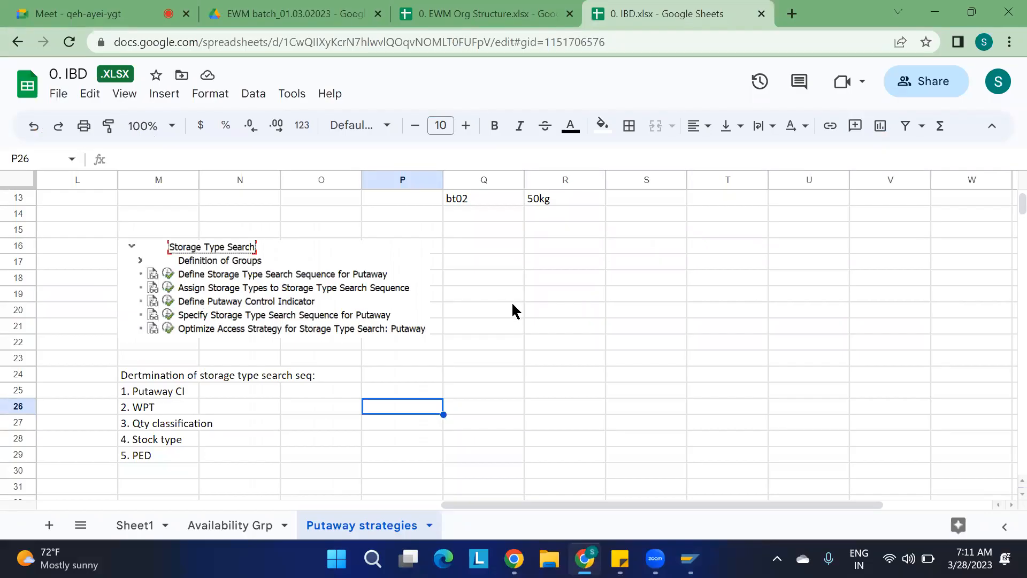
pyautogui.click(395, 307)
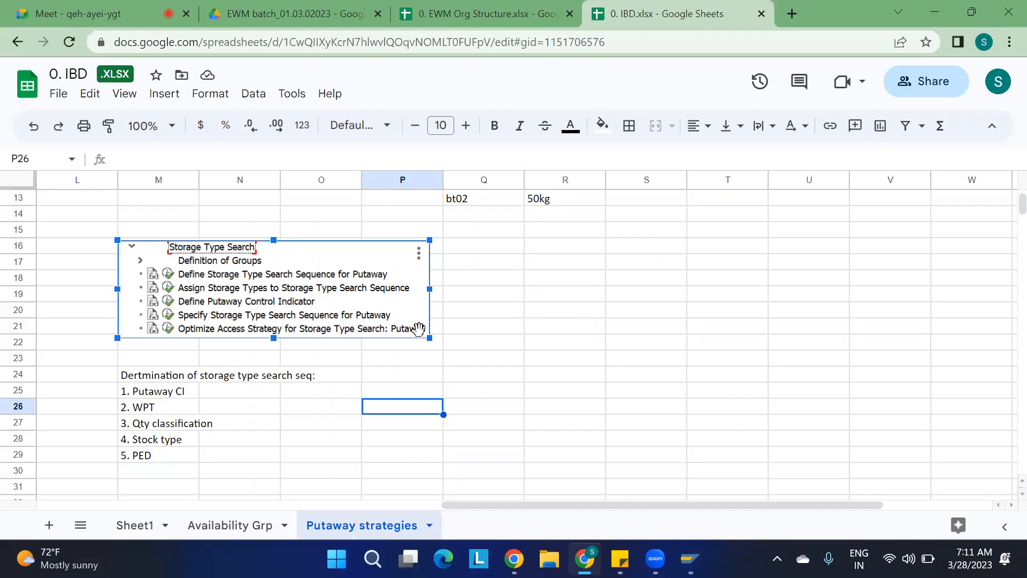
pyautogui.moveTo(429, 338); pyautogui.dragTo(475, 353)
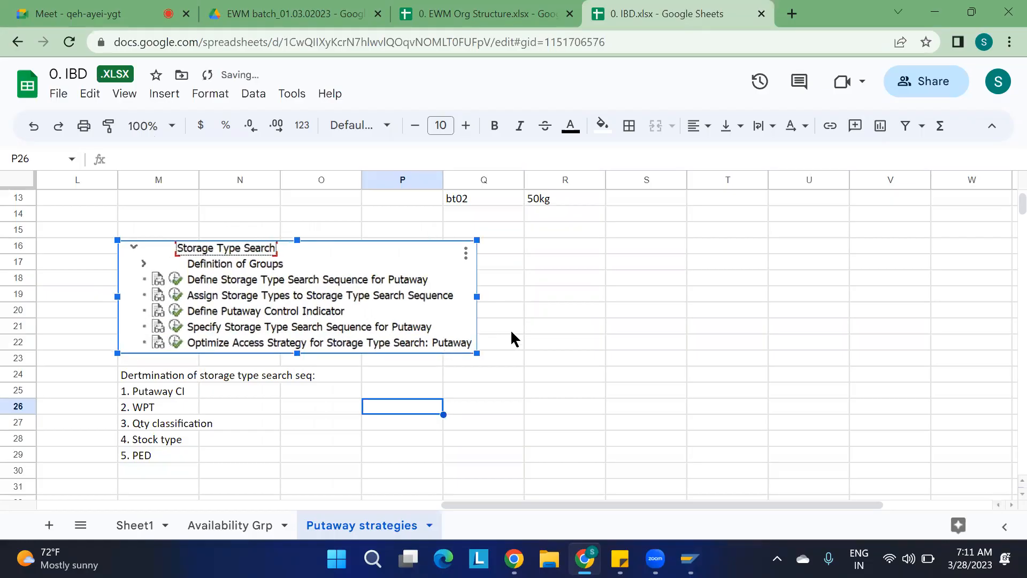
# Note "put1 and pu2" beside Define Putaway Control Indicator in cell Q20.
pyautogui.click(504, 310)
pyautogui.write('pu')
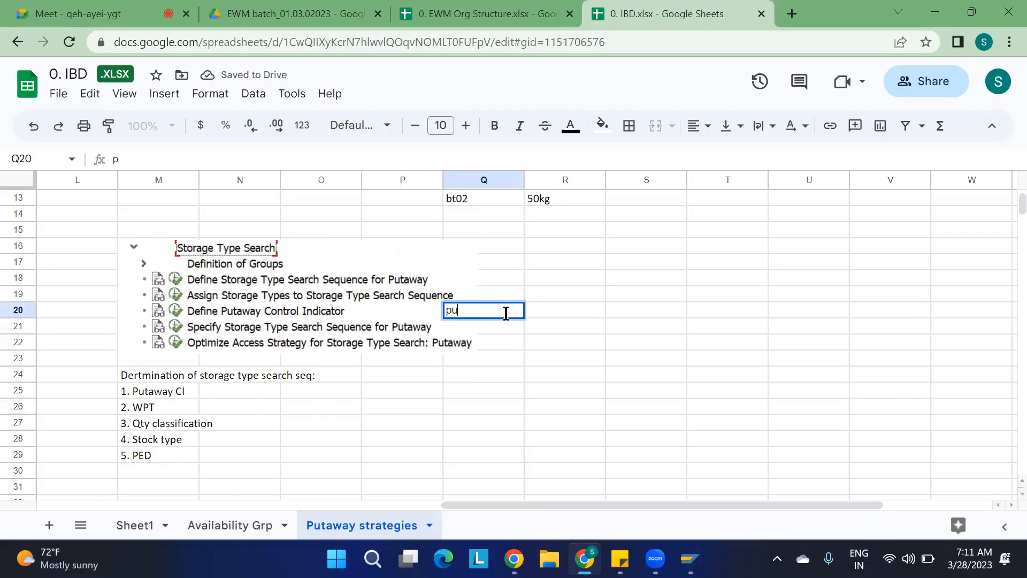
pyautogui.write('t1 and pu2')
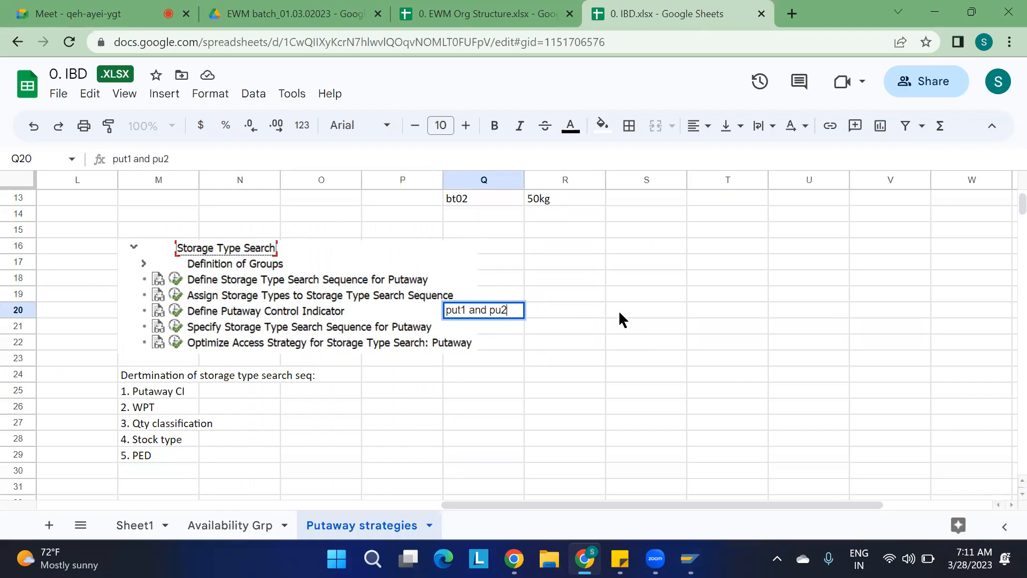
# Record the pairs PUT1 with MAT1 and PUT2 with MAT2 in cells S20 to T21.
pyautogui.click(618, 310)
pyautogui.write('P')
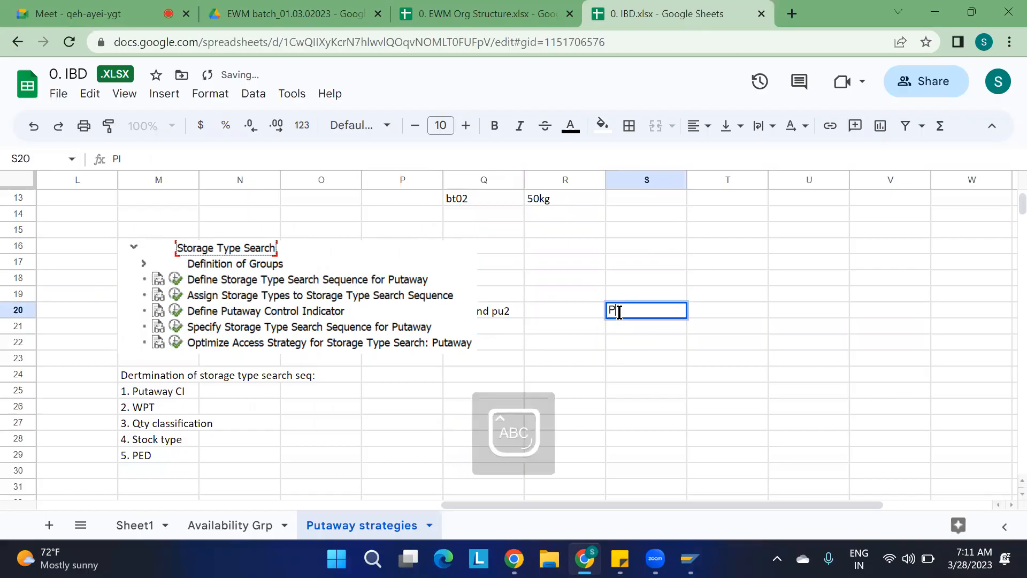
pyautogui.write('UT1')
pyautogui.press('Tab')
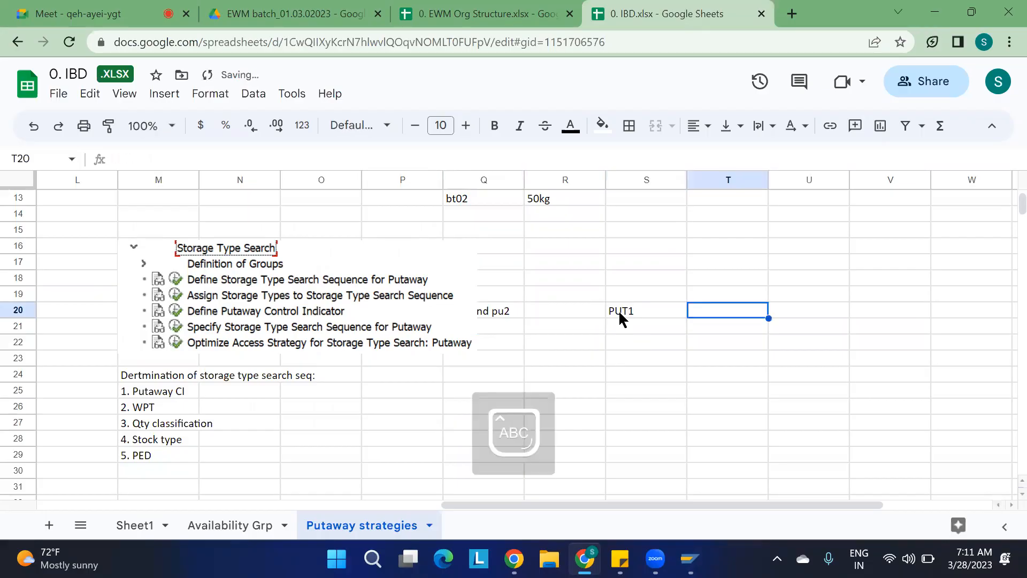
pyautogui.write('MAT1')
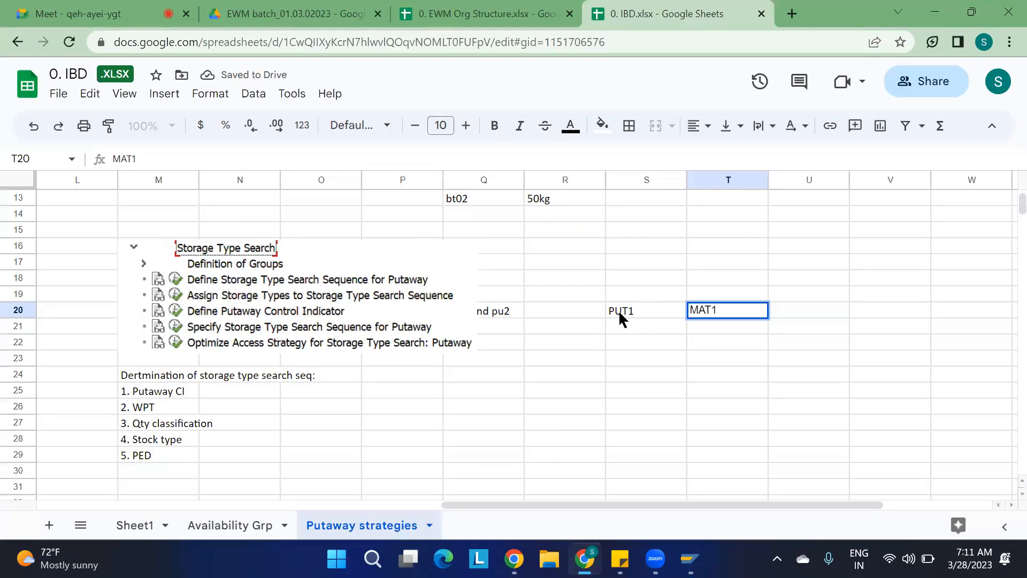
pyautogui.press('Return')
pyautogui.write('PUT2')
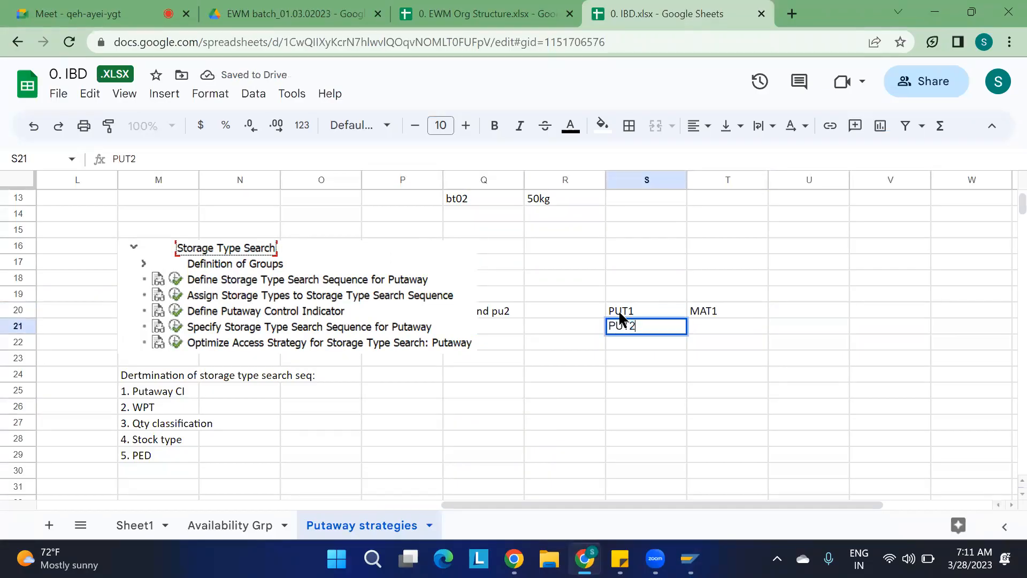
pyautogui.press('Tab')
pyautogui.write('MAT2')
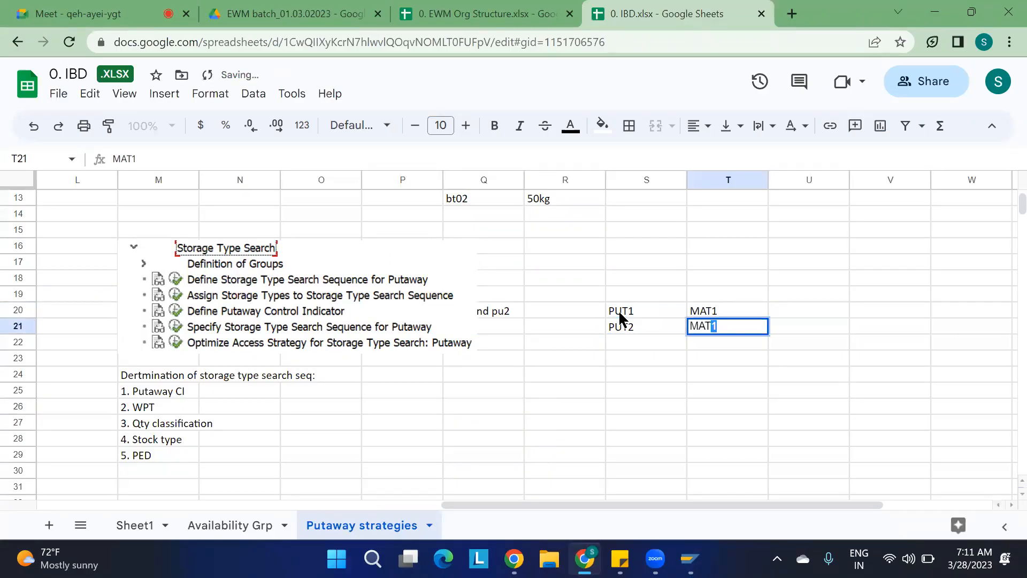
pyautogui.click(716, 377)
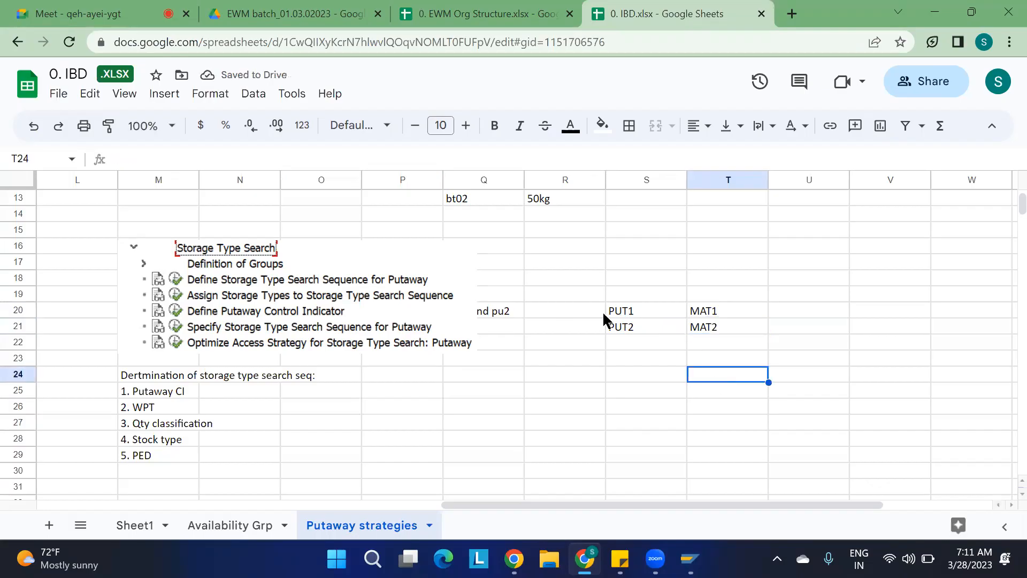
# Move the Storage Type Search screenshot left so it no longer covers column Q.
pyautogui.click(508, 311)
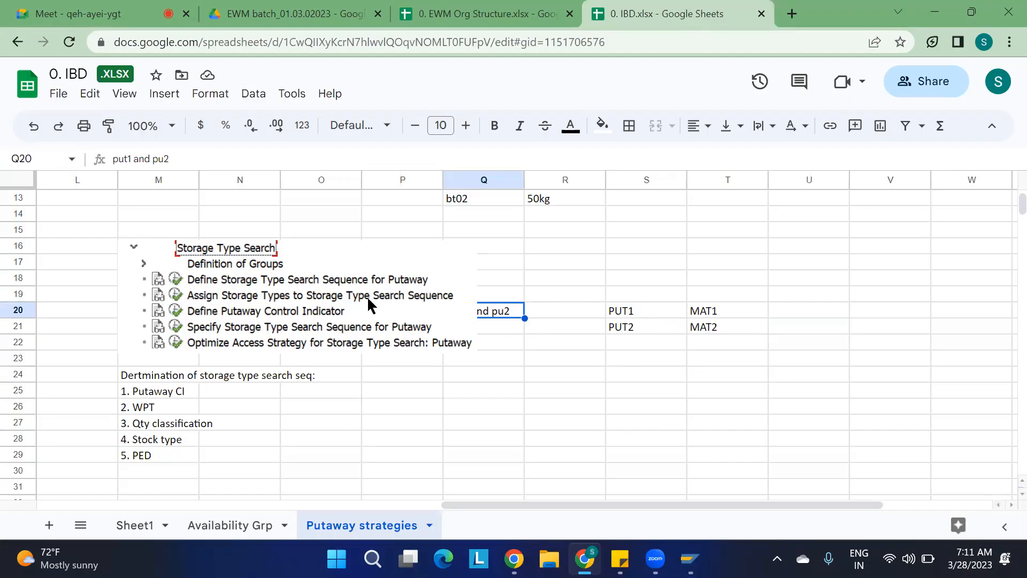
pyautogui.moveTo(359, 297); pyautogui.dragTo(233, 297)
pyautogui.moveTo(176, 279); pyautogui.dragTo(112, 260)
pyautogui.click(150, 261)
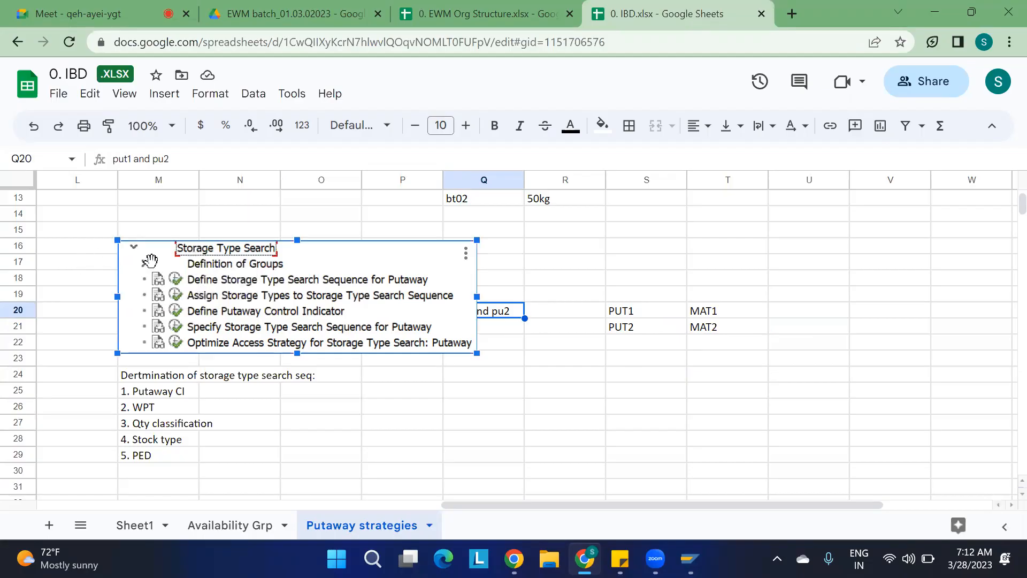
pyautogui.moveTo(150, 261); pyautogui.dragTo(98, 262)
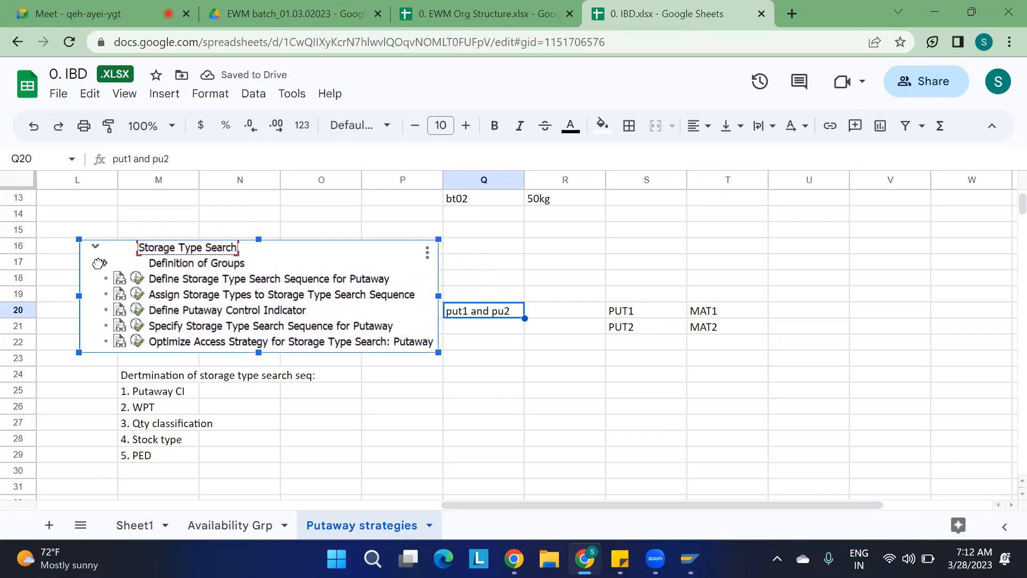
pyautogui.click(636, 407)
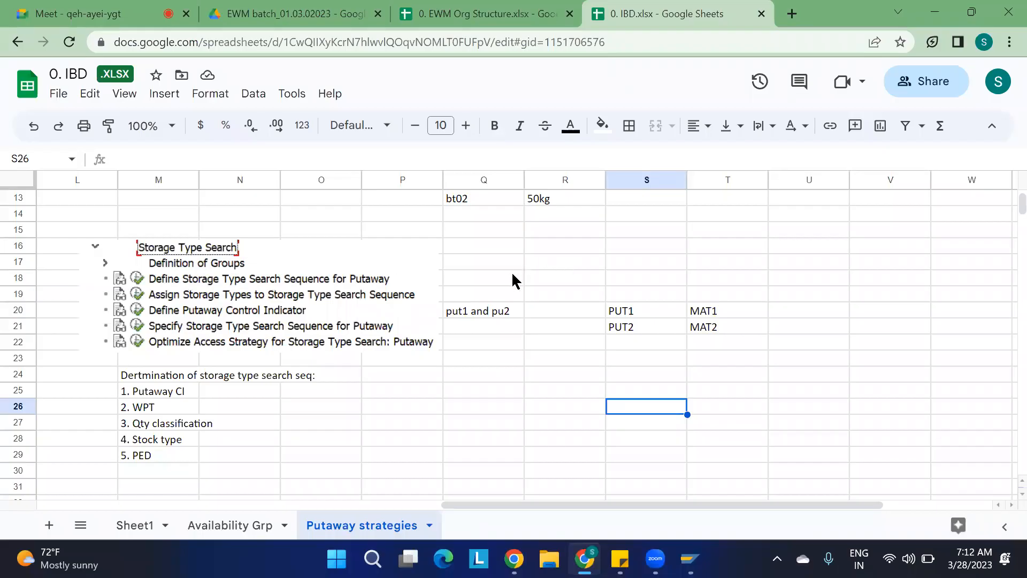
# Note SEQ1 with "ST01 AND ST02" beside Define Storage Type Search Sequence for Putaway in Q18:R18.
pyautogui.click(498, 282)
pyautogui.write('SEQ1')
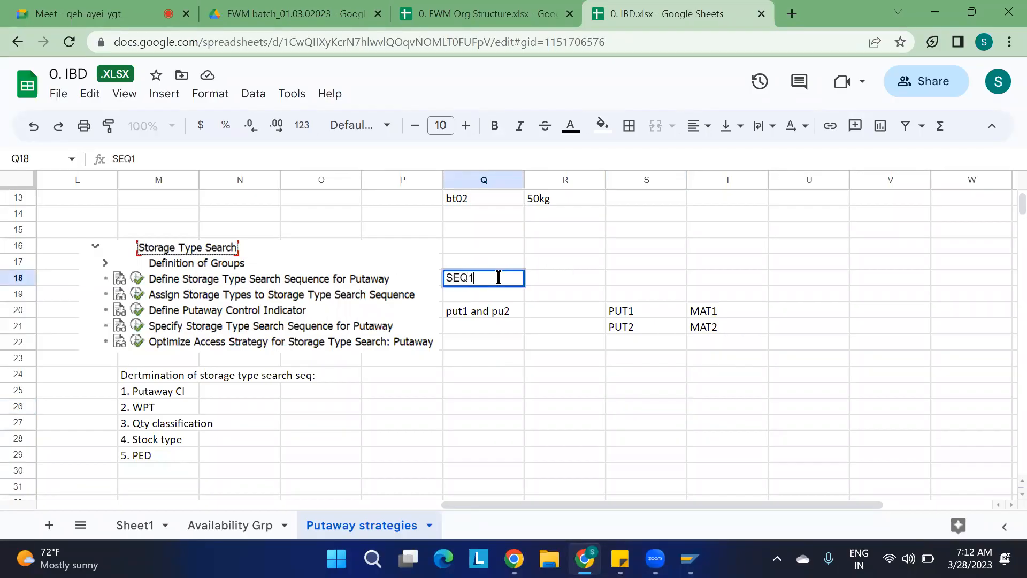
pyautogui.press('Tab')
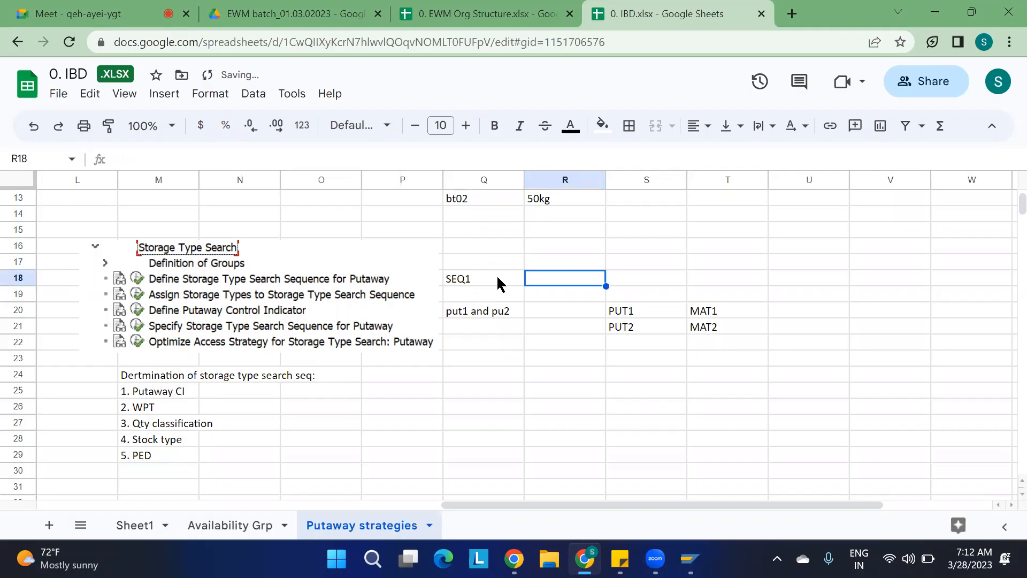
pyautogui.write('ST')
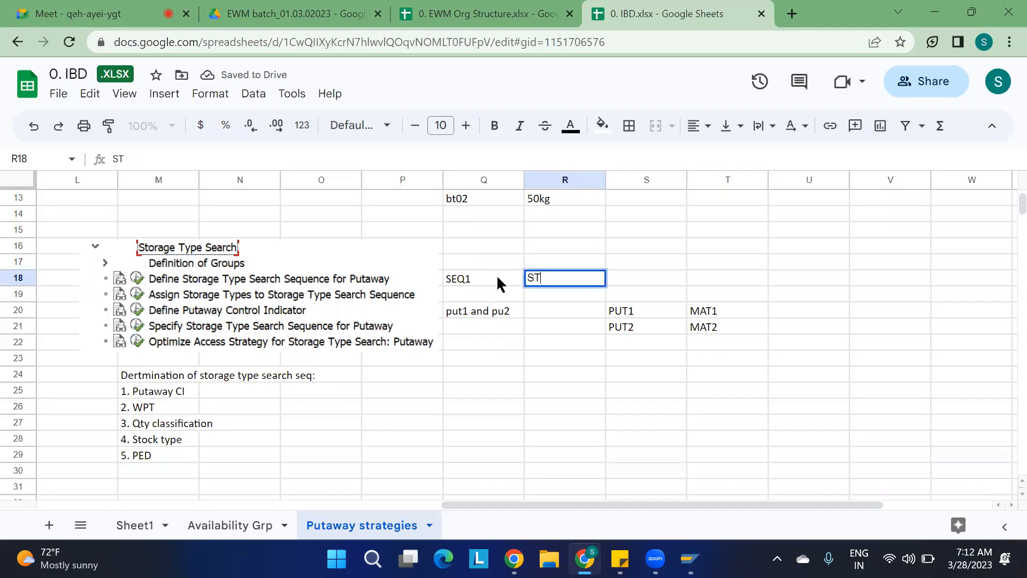
pyautogui.write('01 AND ST02')
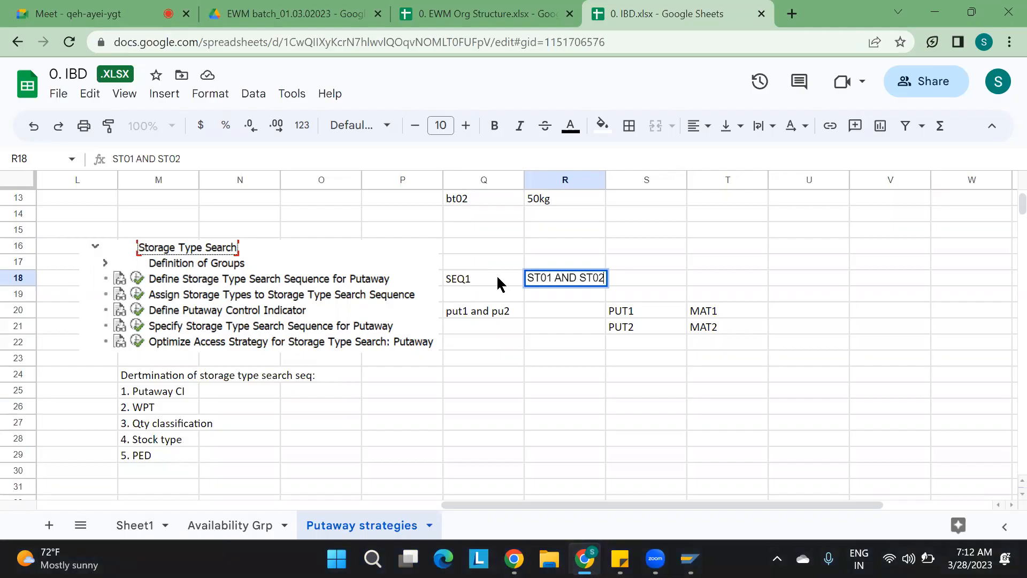
# Note SEQ2 with "ST03 AND ST04" in cells T18 and U18.
pyautogui.click(702, 277)
pyautogui.write('SE')
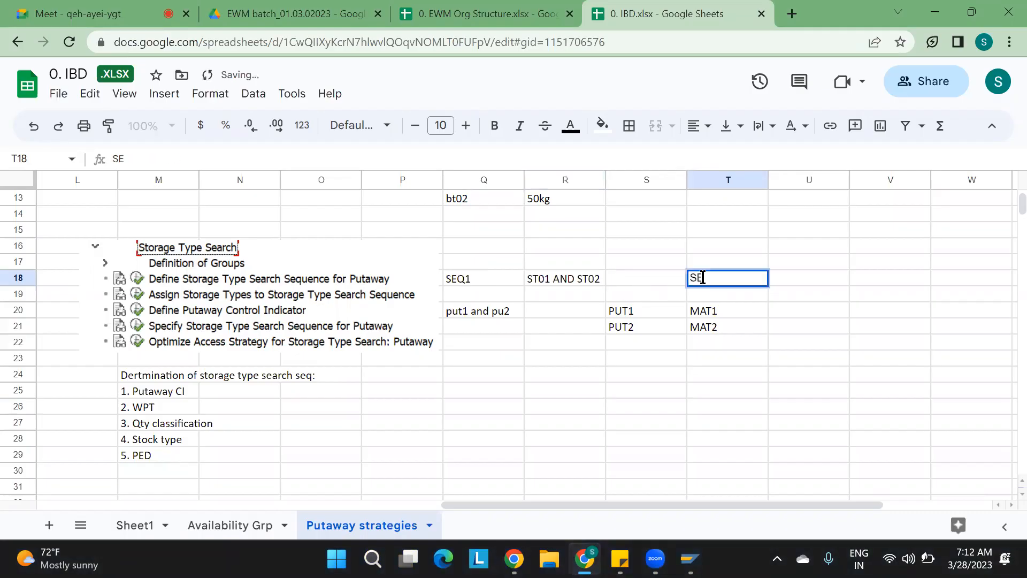
pyautogui.write('Q2')
pyautogui.press('Tab')
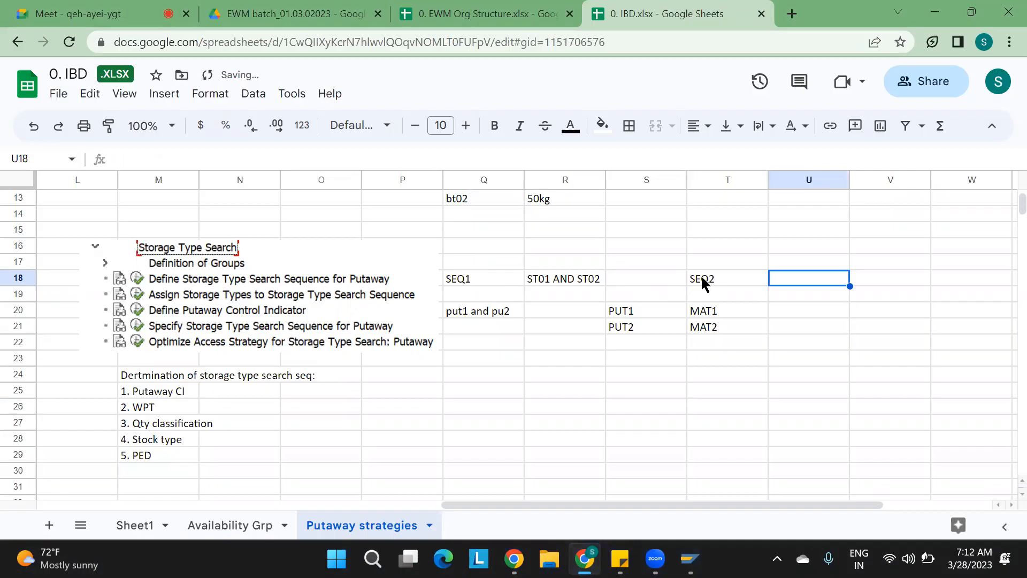
pyautogui.write('ST03 AND ST04')
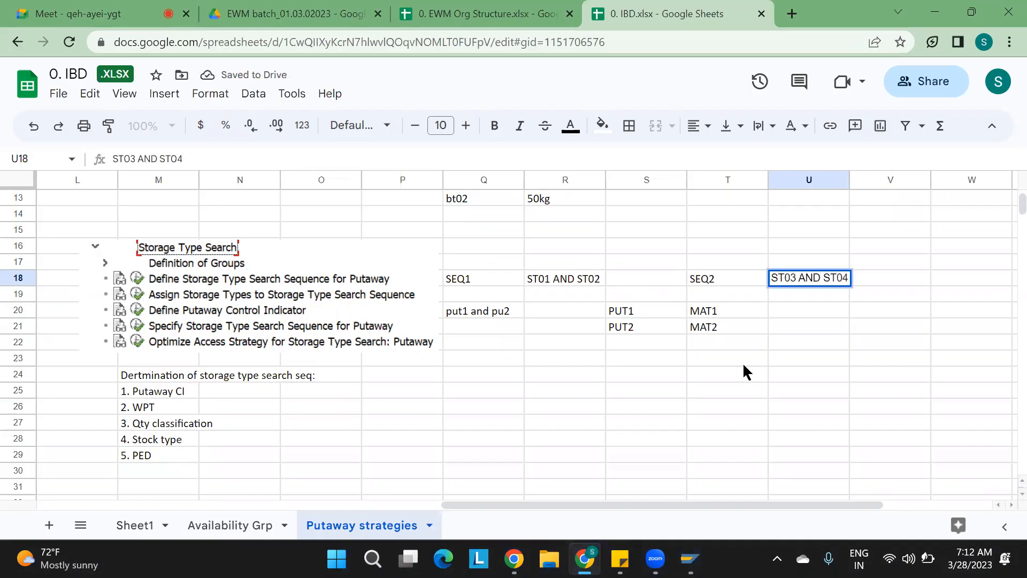
pyautogui.click(755, 380)
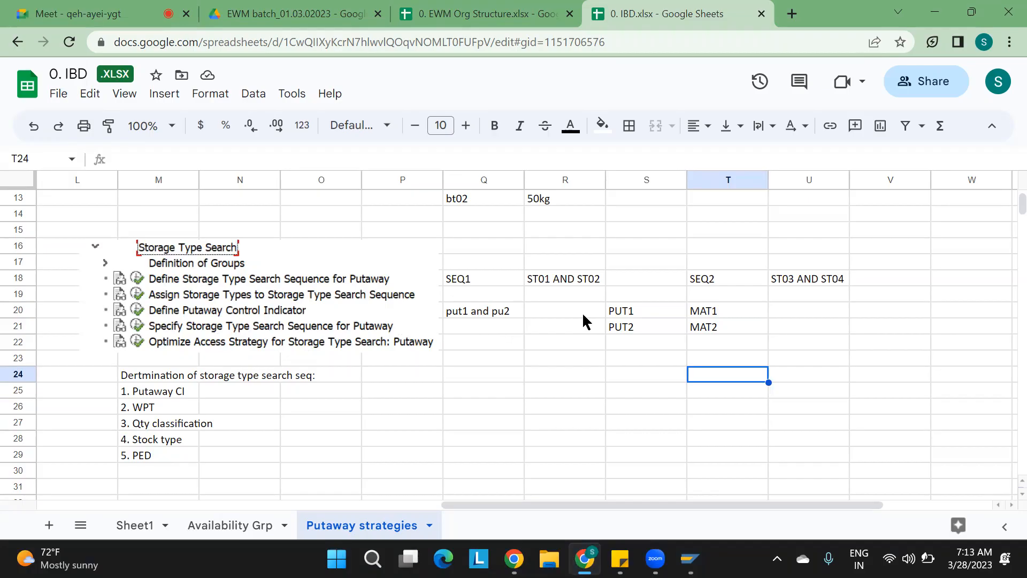
# Record the pairs PUT1 with SEQ1 and PUT2 with SEQ2 in cells S23 to T24.
pyautogui.click(635, 360)
pyautogui.write('PUT1')
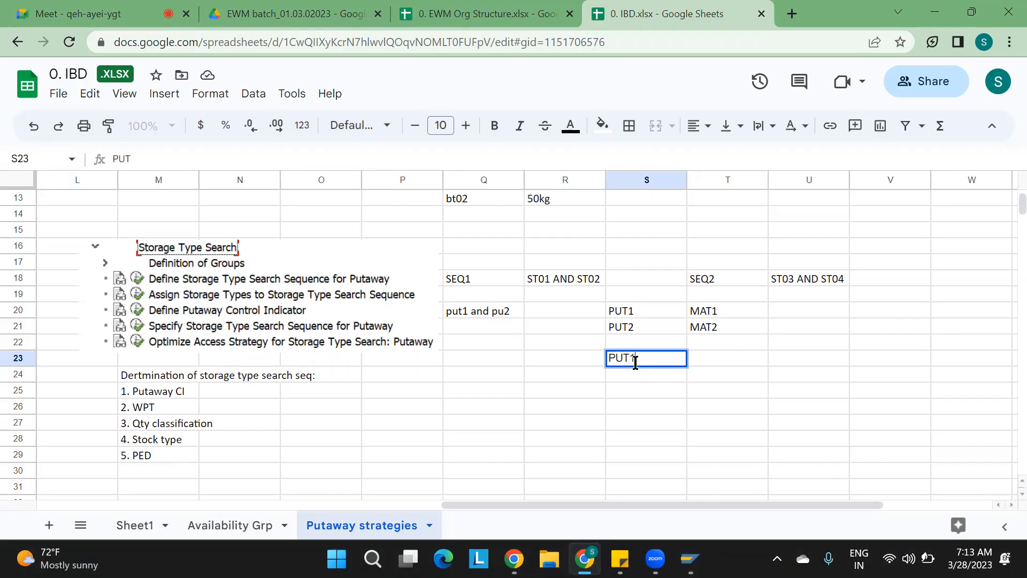
pyautogui.press('Tab')
pyautogui.write('SEQ1')
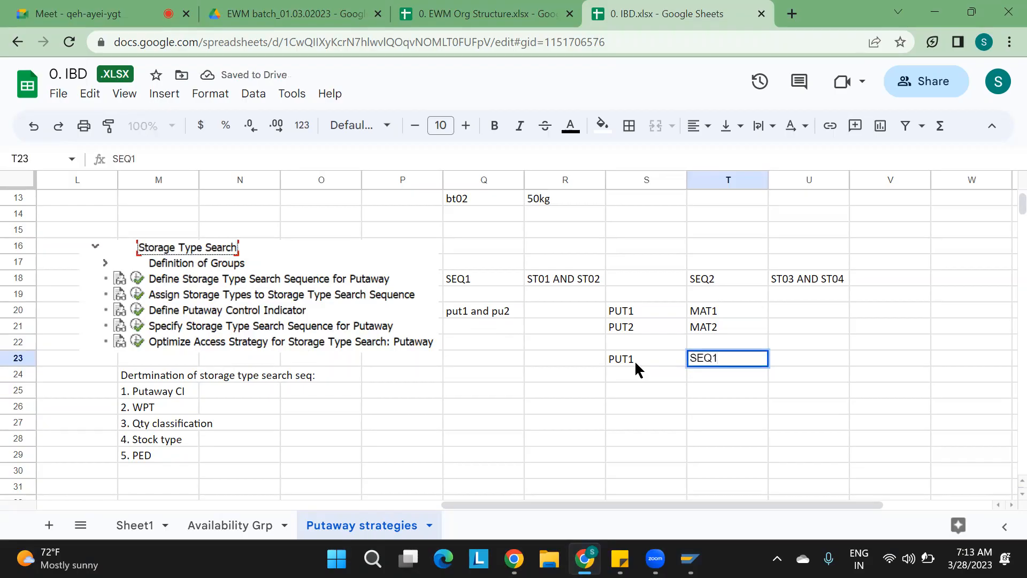
pyautogui.press('Return')
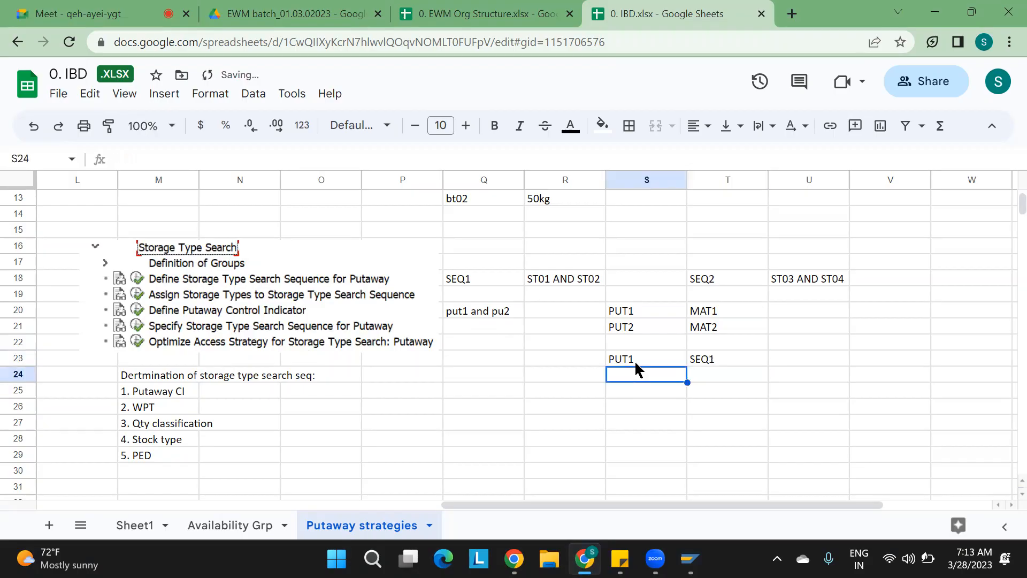
pyautogui.write('PUT2')
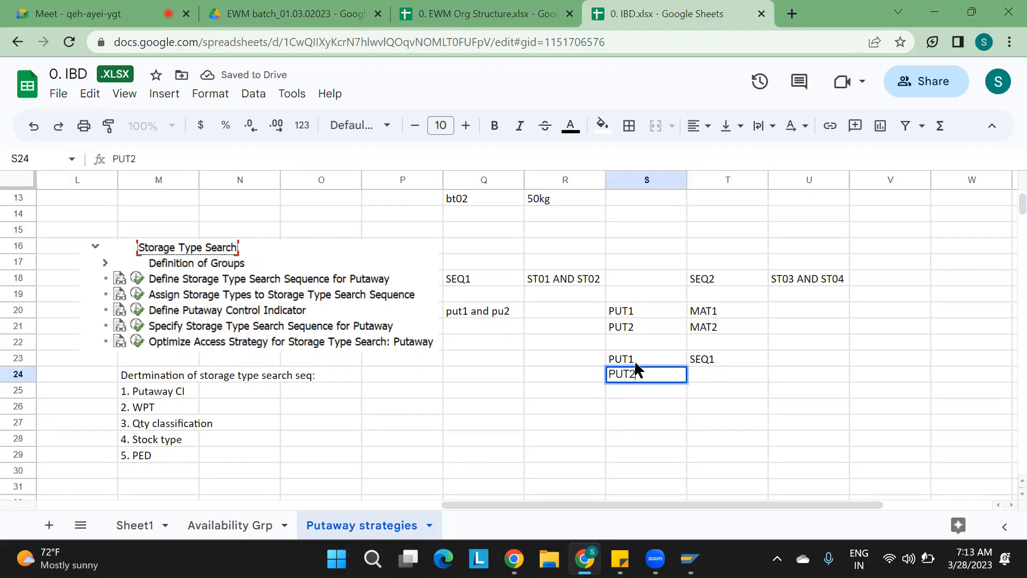
pyautogui.press('Tab')
pyautogui.write('SEQ2')
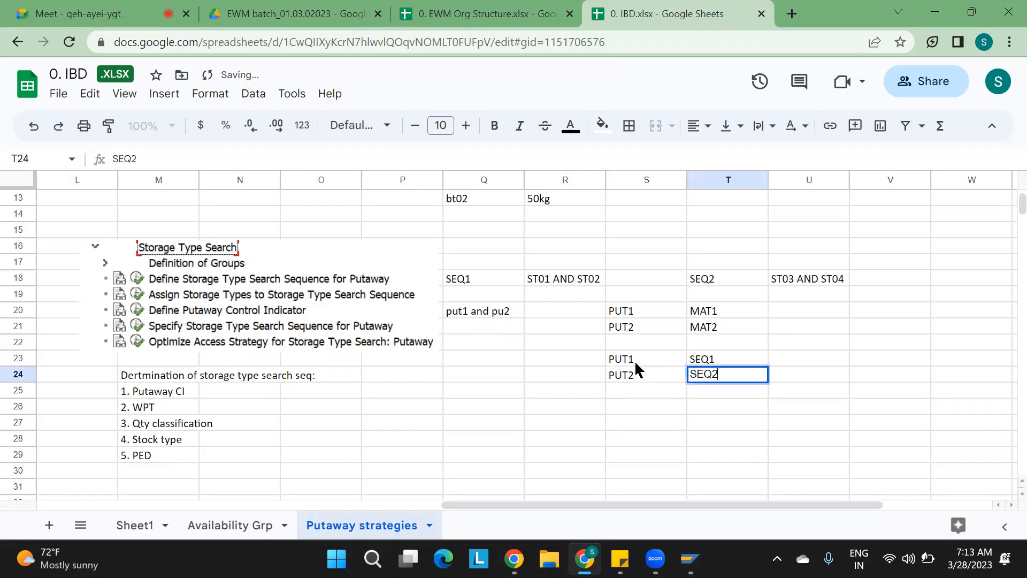
# Return to SAP and open Define Storage Type Search Sequence for Putaway to review the warehouse 1100 sequences SEQ1 and SEQ2.
pyautogui.click(844, 409)
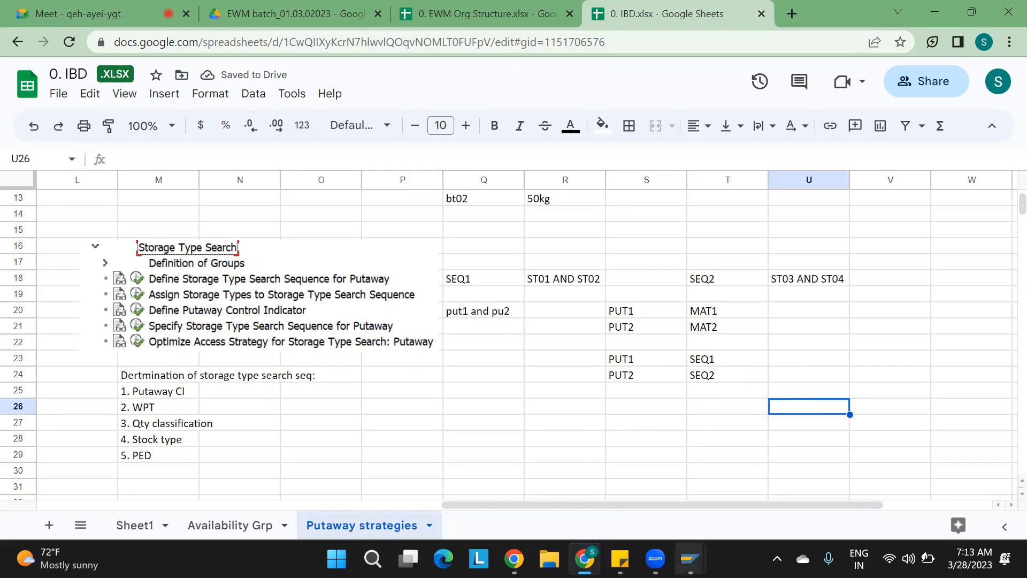
pyautogui.moveTo(682, 543)
pyautogui.click(457, 471)
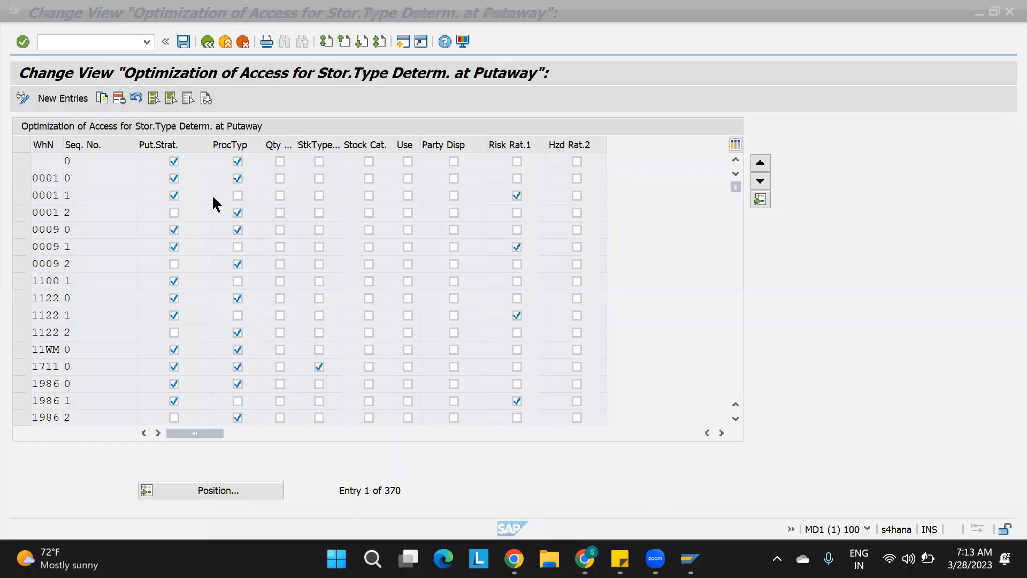
pyautogui.click(208, 42)
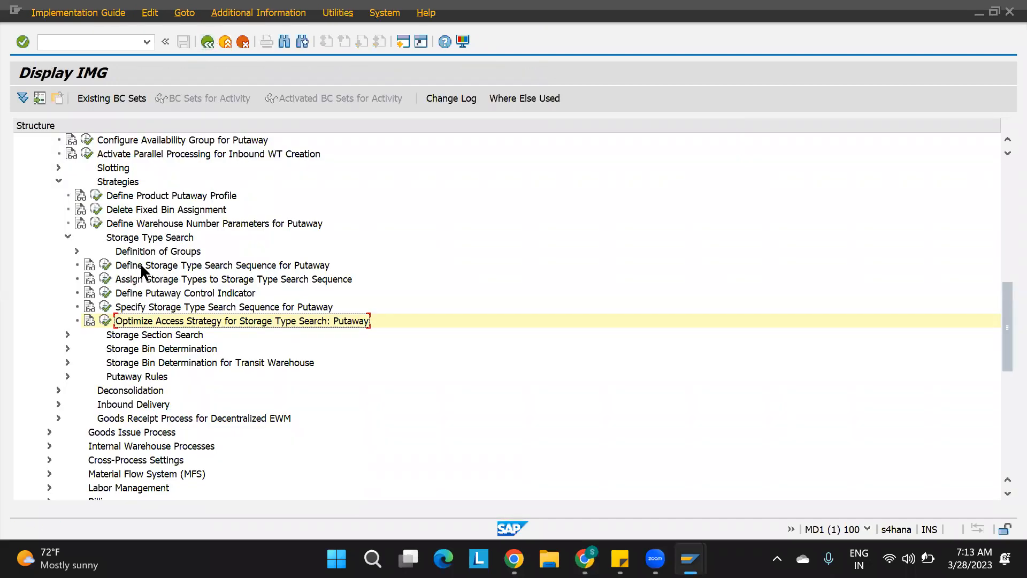
pyautogui.click(105, 270)
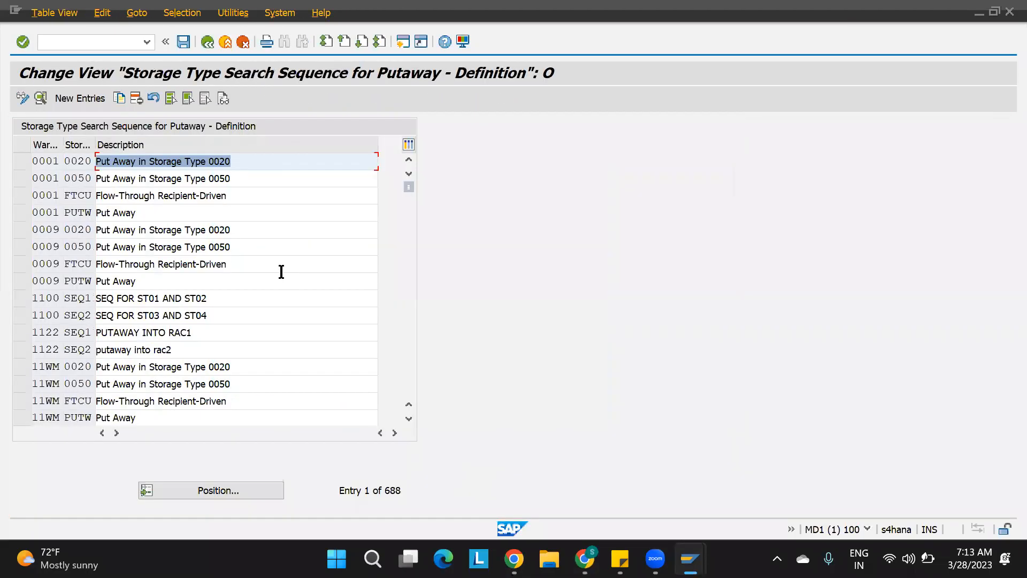
pyautogui.click(78, 298)
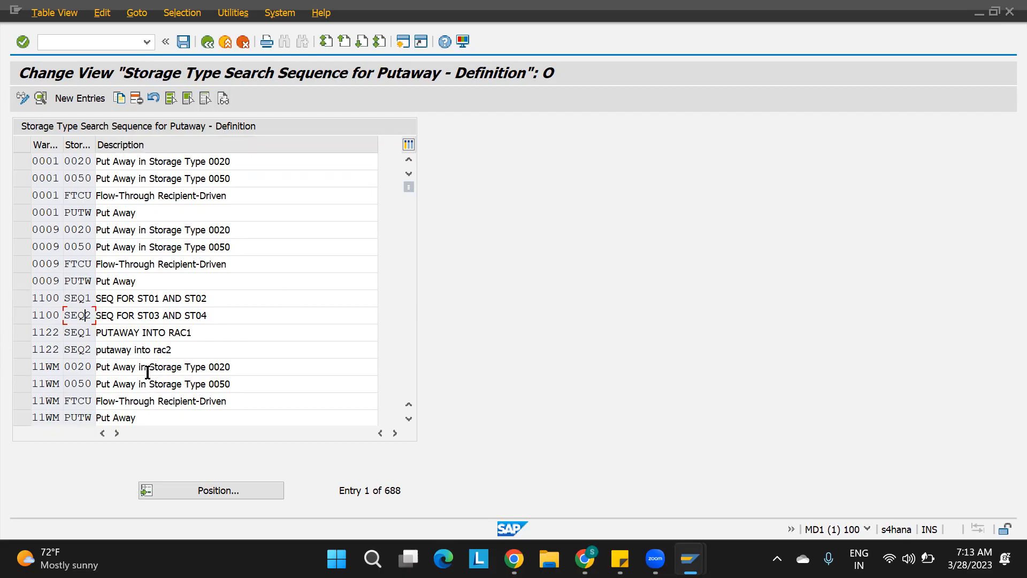
pyautogui.click(207, 41)
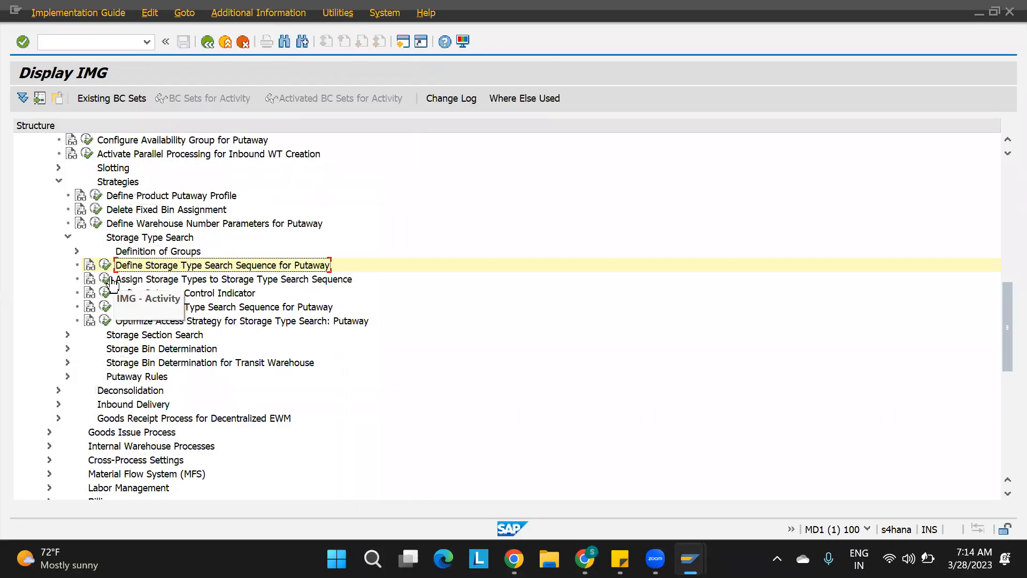
# Open Assign Storage Types to Storage Type Search Sequence and copy both 1100 SEQ1 entries.
pyautogui.click(105, 278)
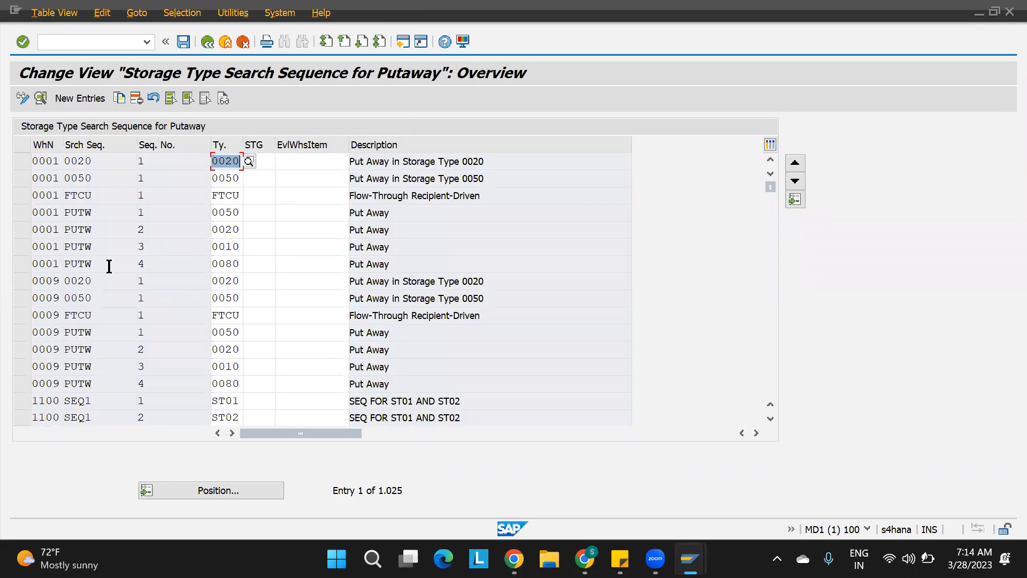
pyautogui.click(772, 418)
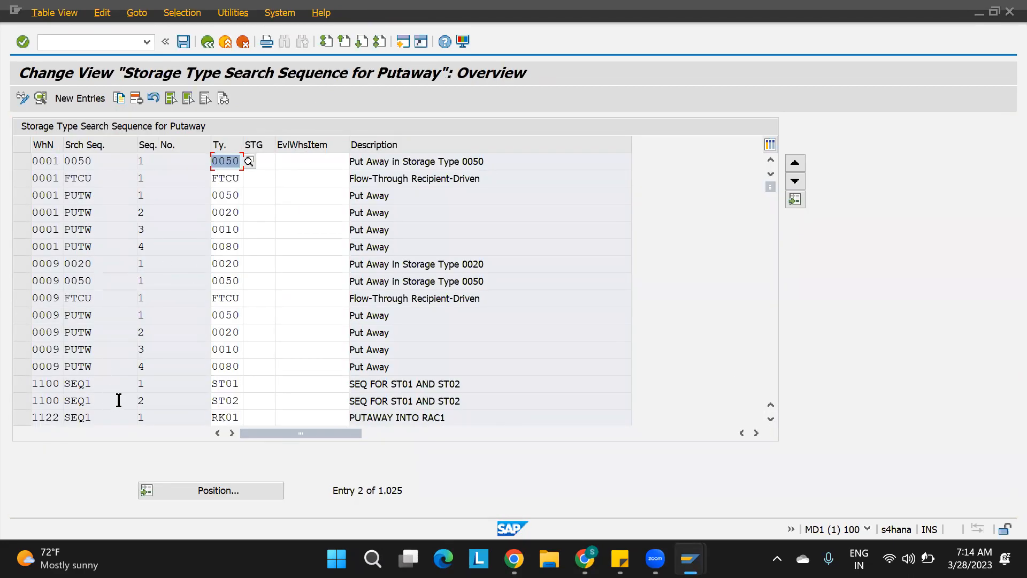
pyautogui.click(771, 420)
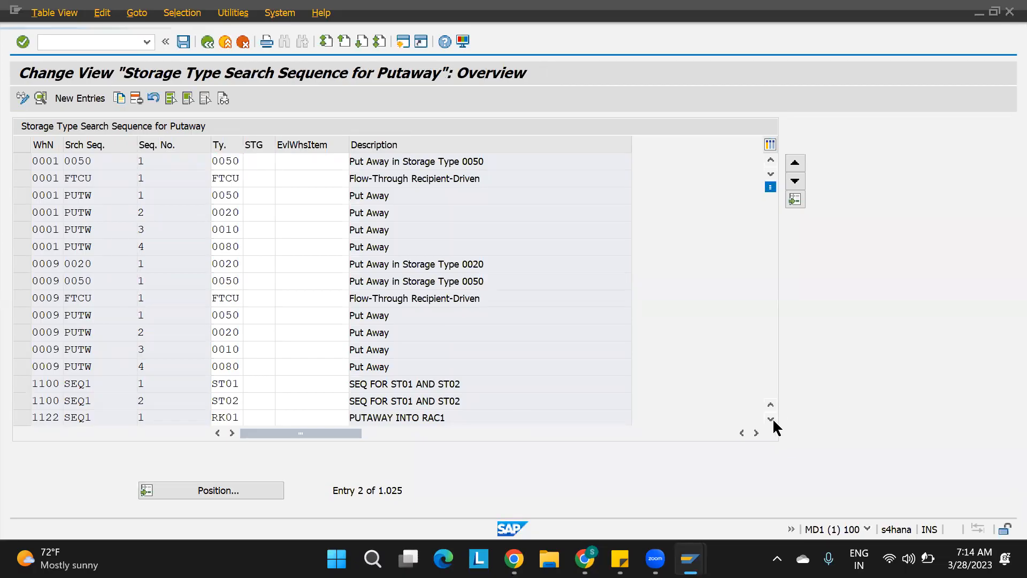
pyautogui.click(101, 365)
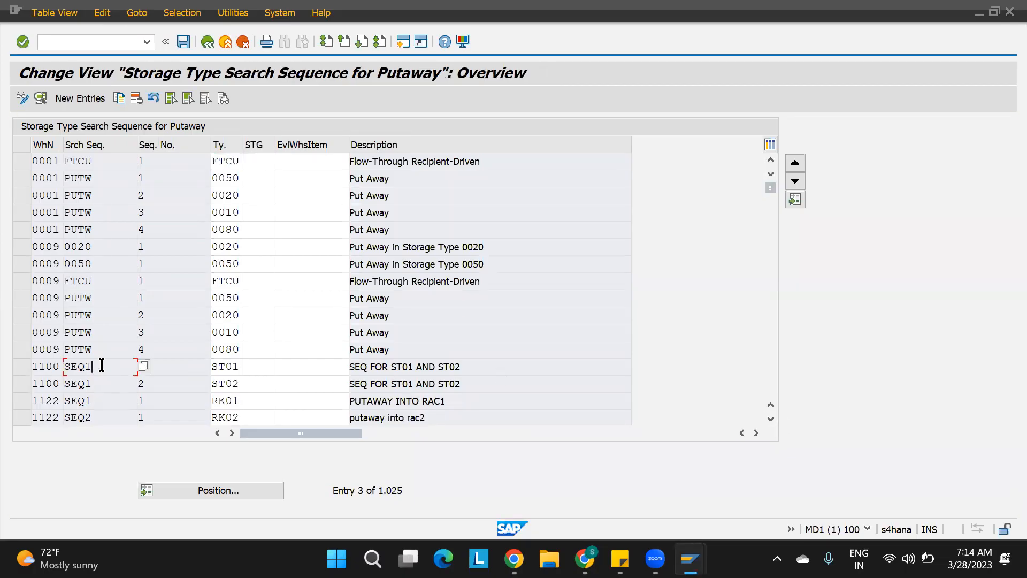
pyautogui.click(180, 369)
pyautogui.moveTo(92, 384); pyautogui.dragTo(44, 387)
pyautogui.click(165, 383)
pyautogui.click(22, 381)
pyautogui.click(24, 367)
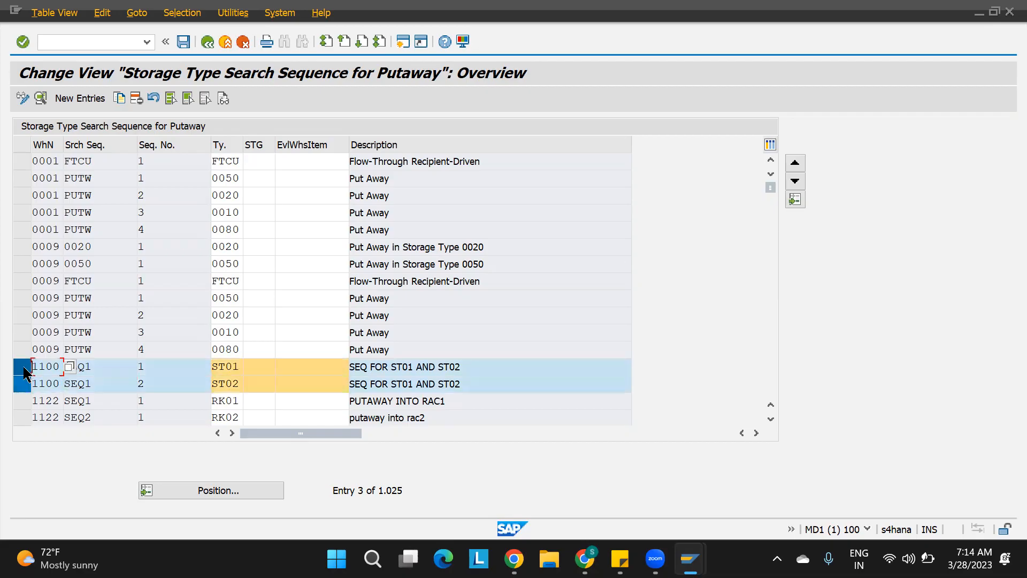
pyautogui.click(119, 98)
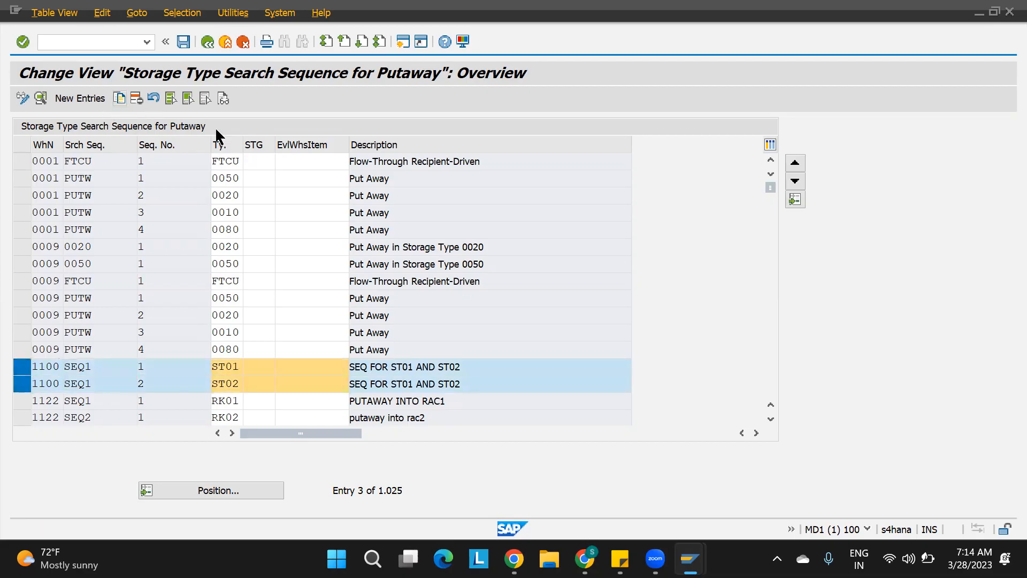
# Change the first copied entry to search sequence SEQ2 with storage type ST03.
pyautogui.click(190, 144)
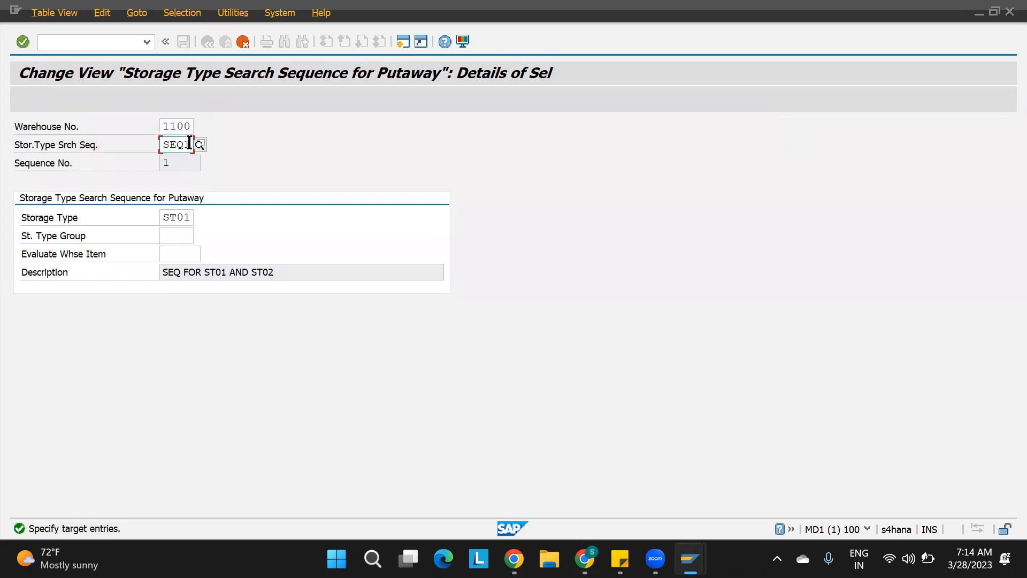
pyautogui.press('BackSpace')
pyautogui.write('2')
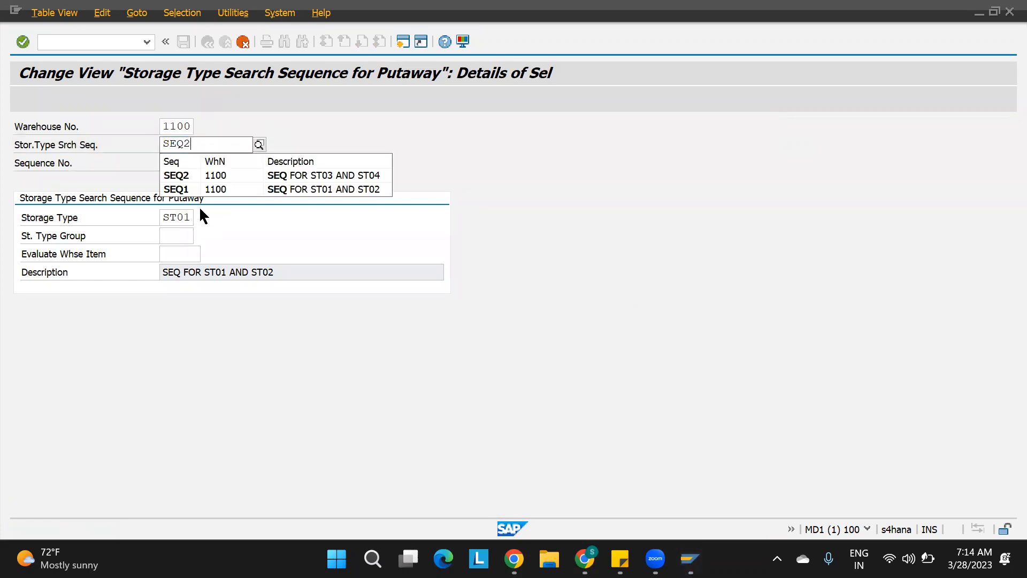
pyautogui.click(191, 216)
pyautogui.press('BackSpace')
pyautogui.write('3')
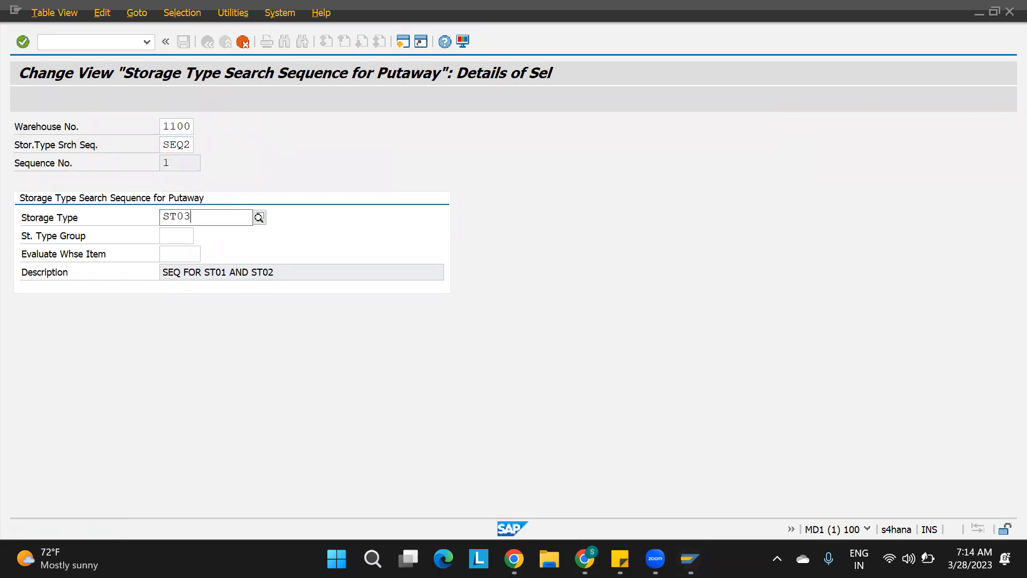
pyautogui.press('Return')
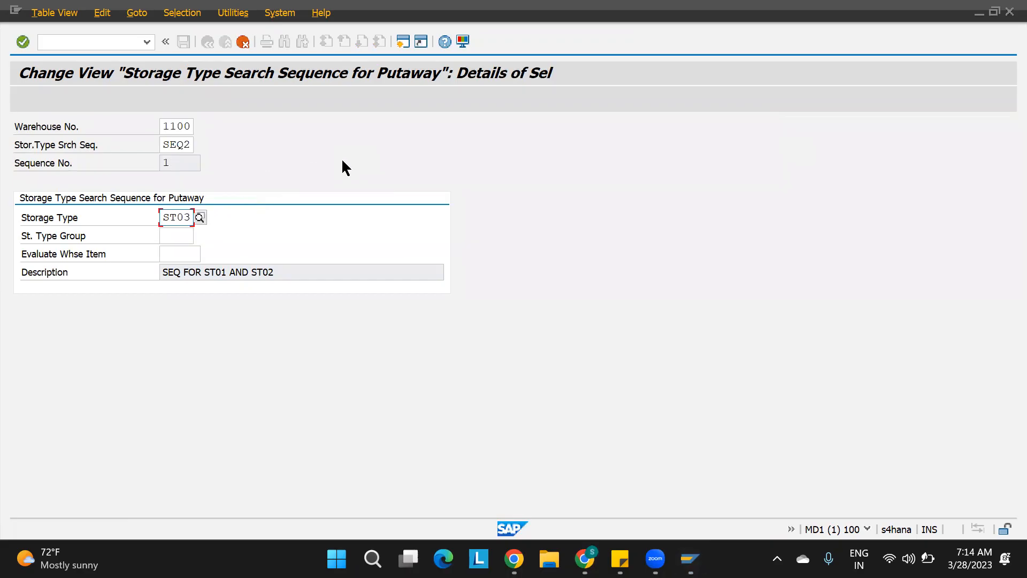
pyautogui.press('Return')
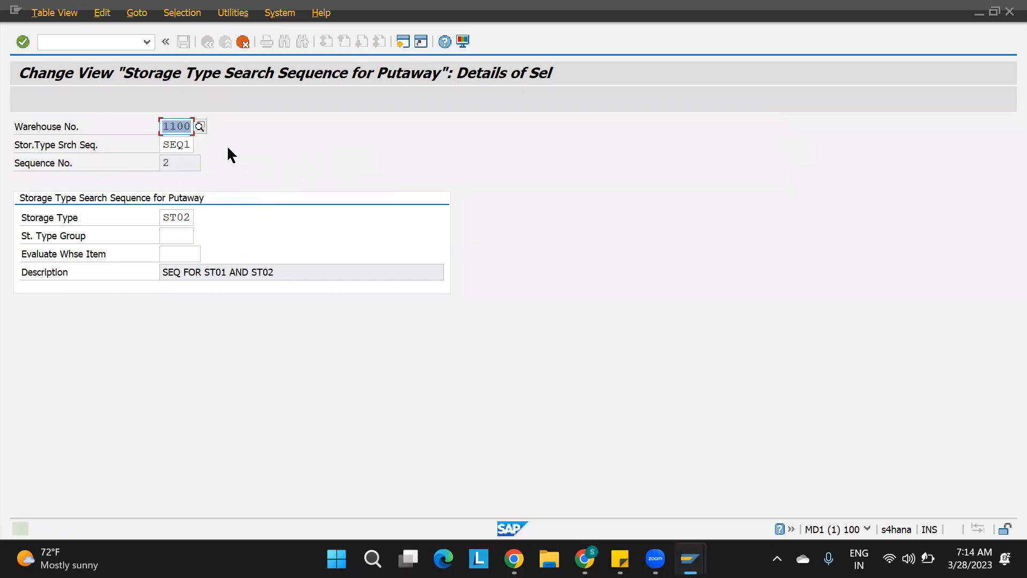
# Change the second copied entry to SEQ2 with storage type ST04 and save it to the customizing request.
pyautogui.click(189, 143)
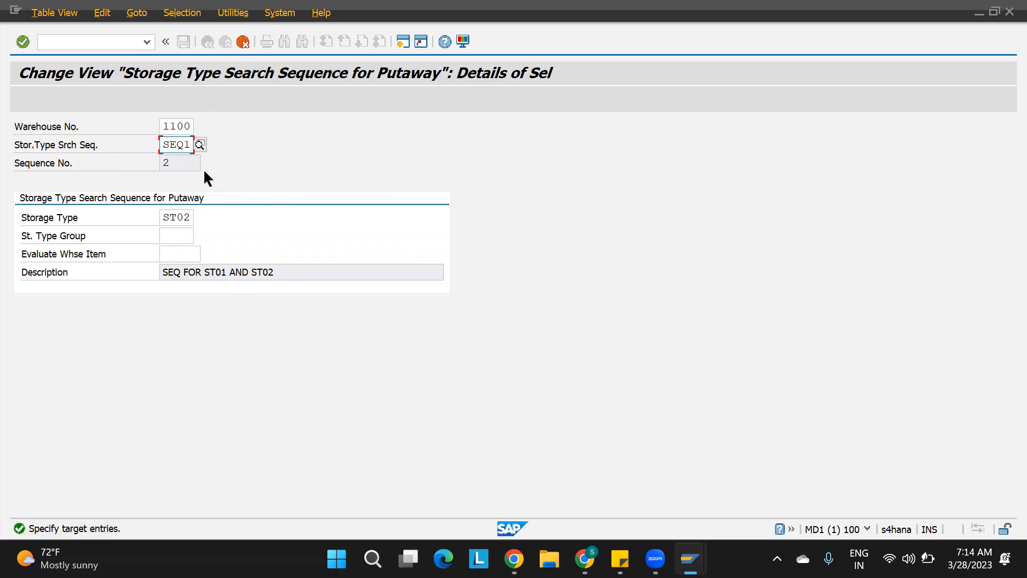
pyautogui.press('BackSpace')
pyautogui.write('2')
pyautogui.click(187, 216)
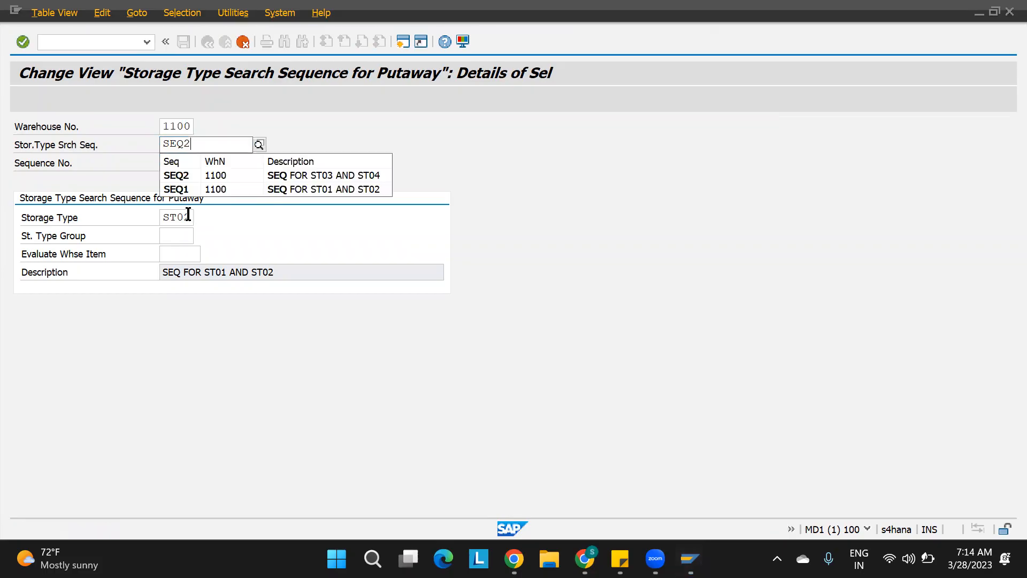
pyautogui.press('BackSpace')
pyautogui.write('4')
pyautogui.press('Return')
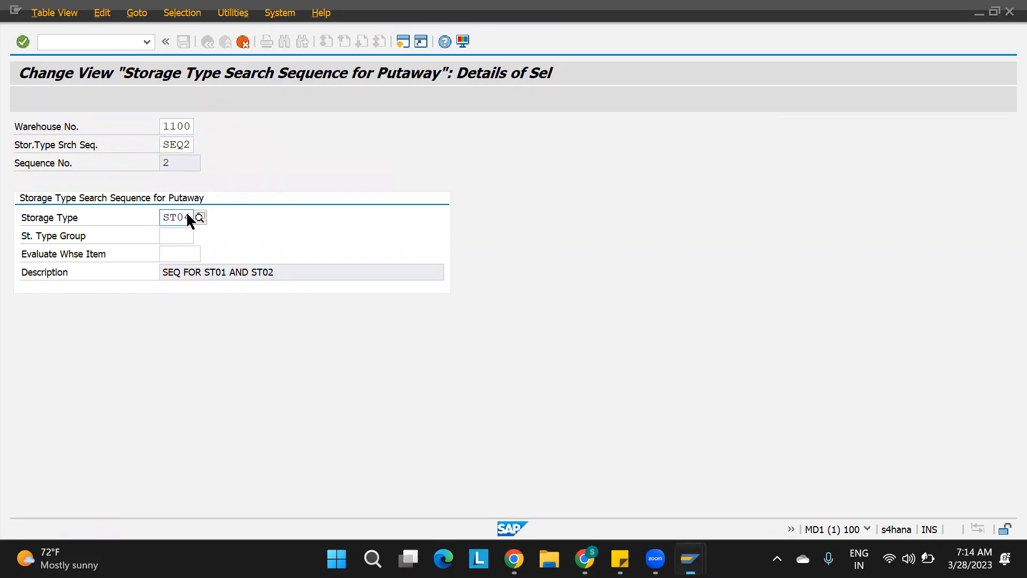
pyautogui.click(183, 41)
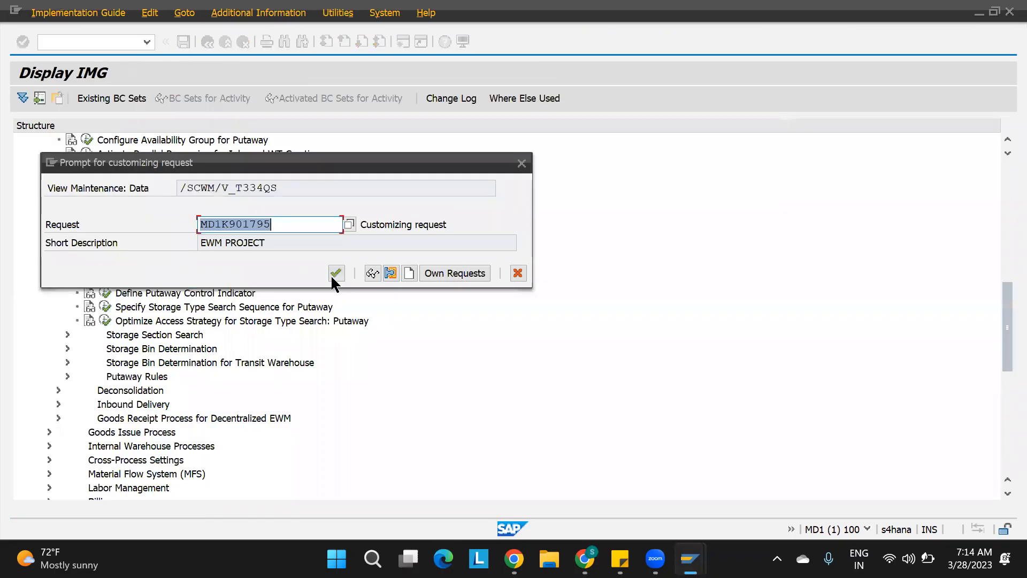
pyautogui.click(336, 273)
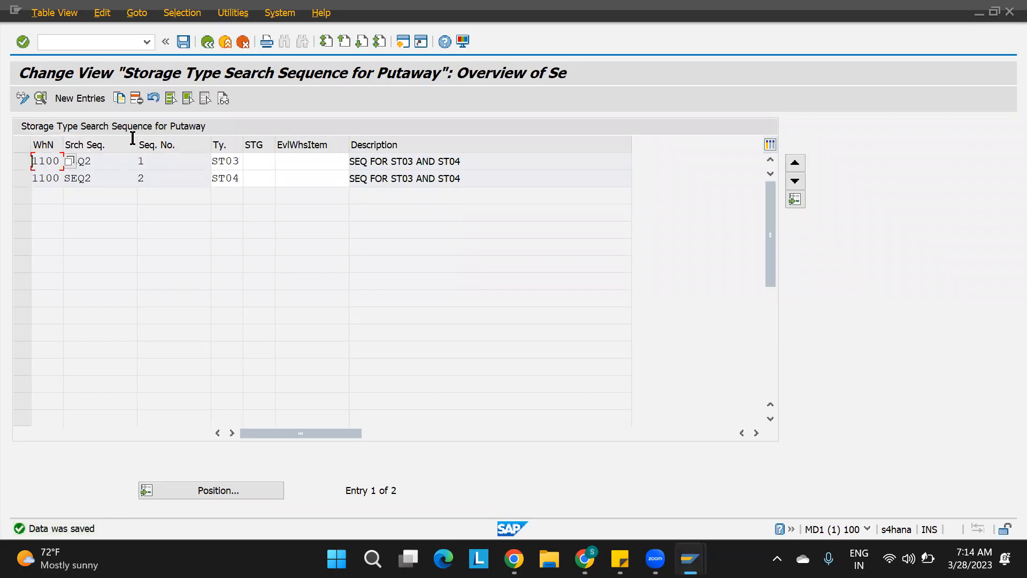
# Examine the SEQ1 and SEQ2 storage type assignments for warehouse 1100 in the overview list.
pyautogui.click(207, 42)
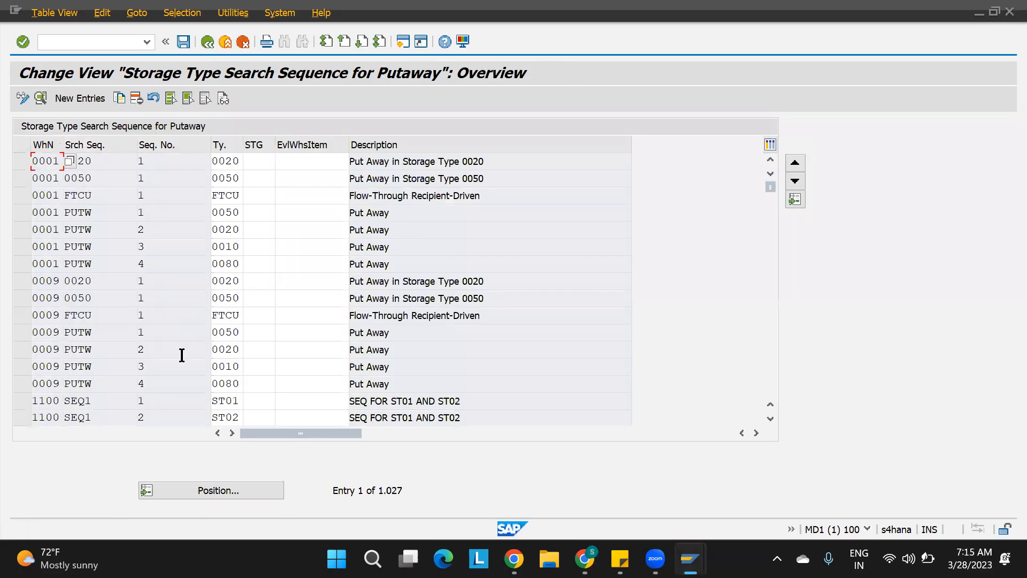
pyautogui.click(770, 420)
pyautogui.click(770, 419)
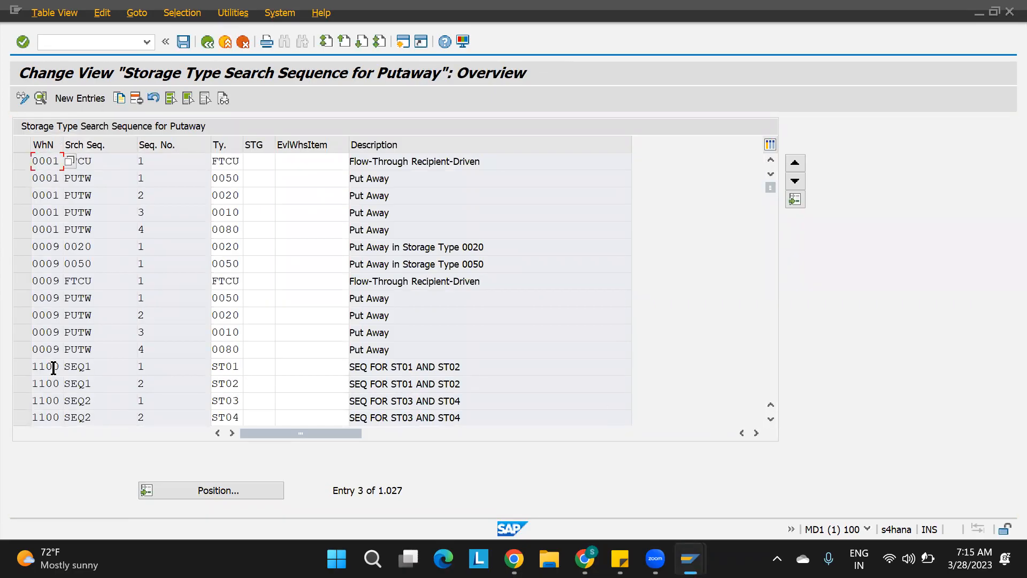
pyautogui.click(21, 366)
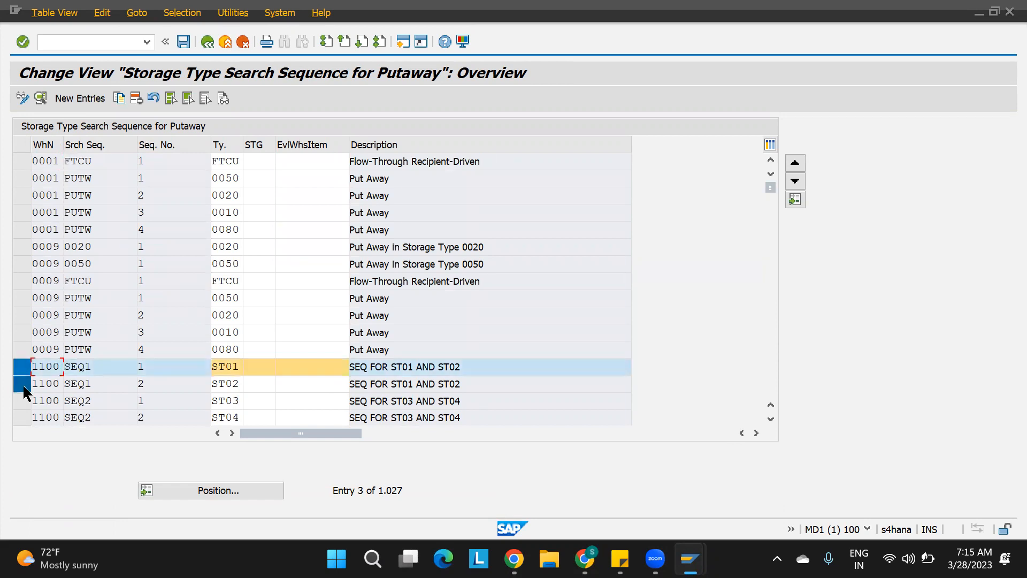
pyautogui.click(23, 384)
pyautogui.click(143, 365)
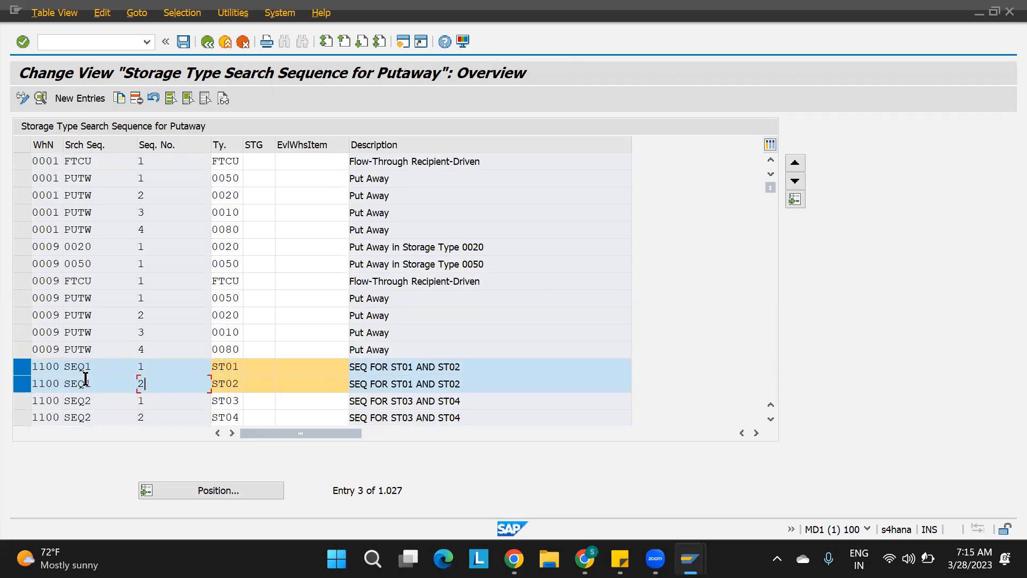
pyautogui.click(18, 399)
pyautogui.click(18, 416)
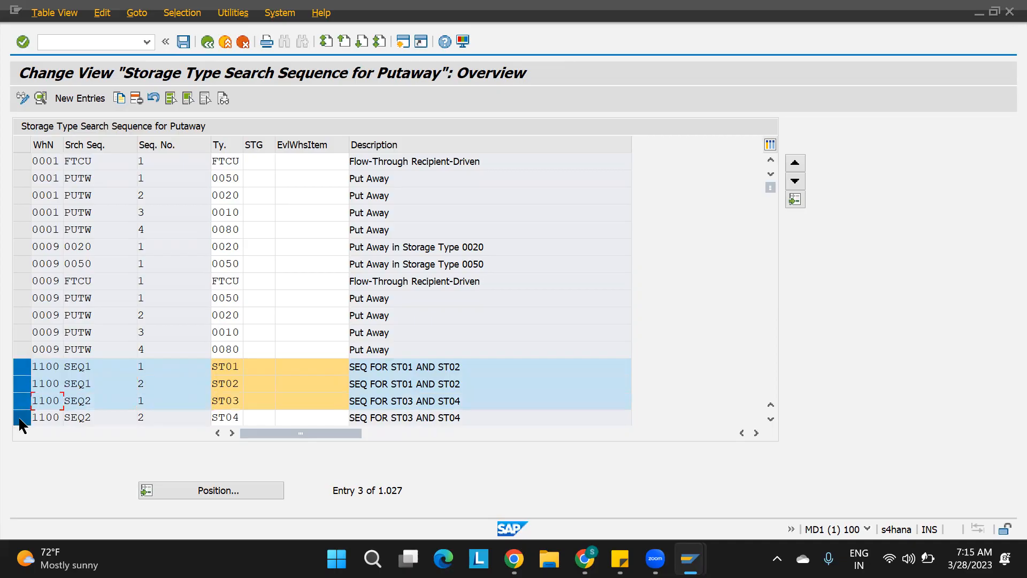
pyautogui.click(26, 384)
pyautogui.click(21, 366)
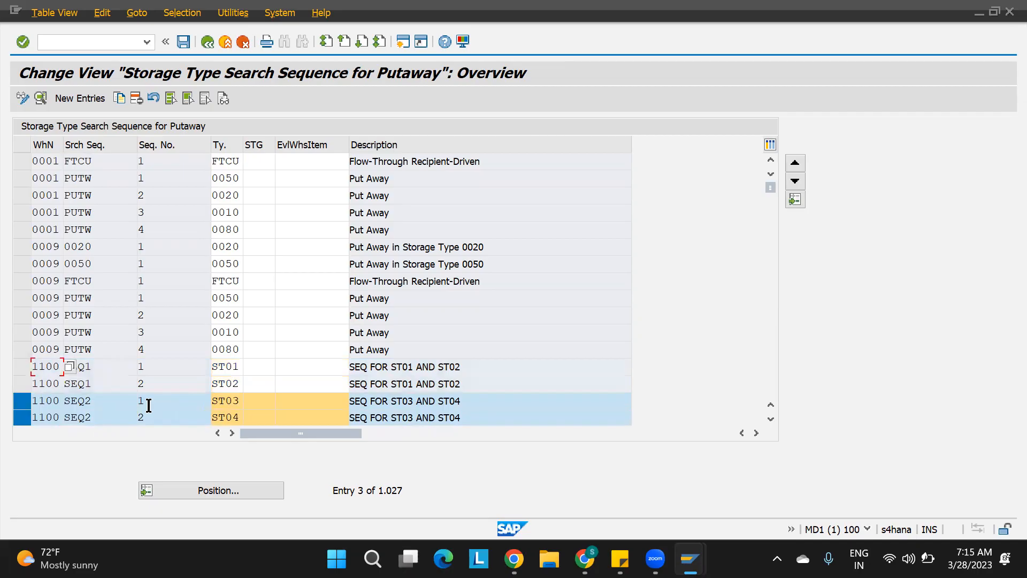
pyautogui.click(142, 400)
pyautogui.press('XF86AudioRaiseVolume')
pyautogui.click(105, 370)
pyautogui.moveTo(212, 367); pyautogui.dragTo(244, 369)
pyautogui.click(229, 382)
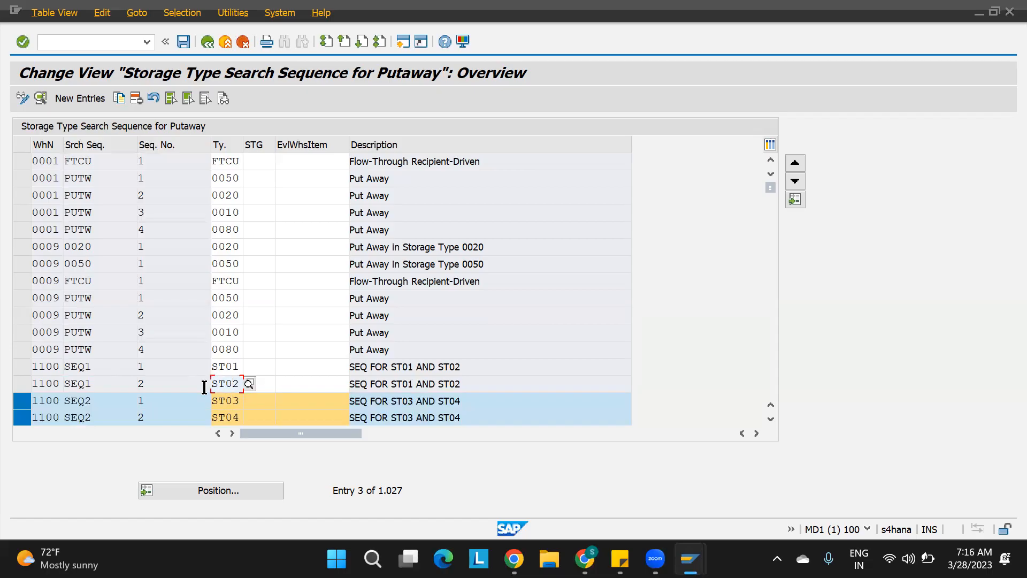
pyautogui.click(117, 369)
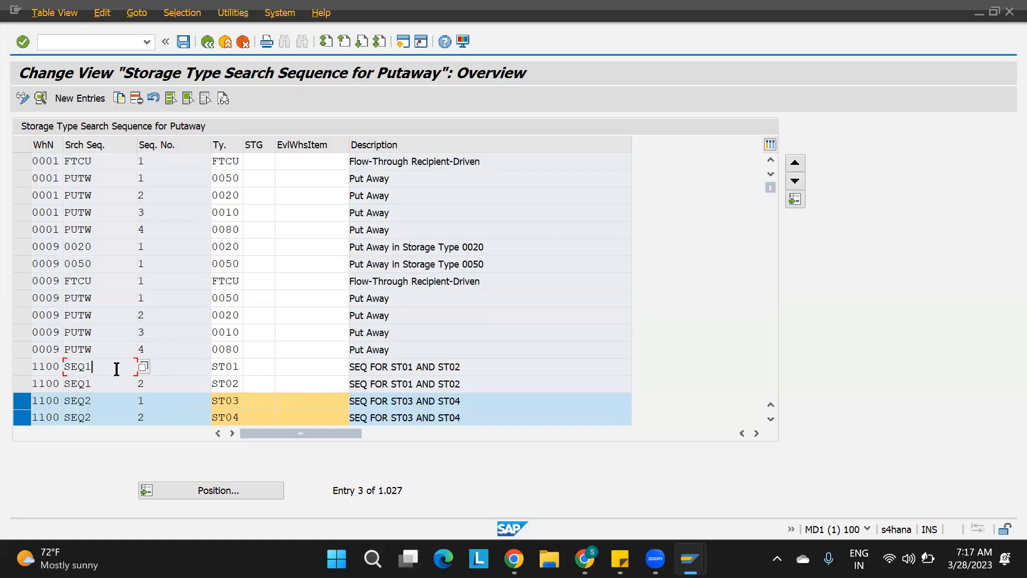
pyautogui.moveTo(97, 367); pyautogui.dragTo(38, 367)
pyautogui.click(113, 400)
pyautogui.click(185, 402)
pyautogui.click(109, 401)
pyautogui.click(168, 402)
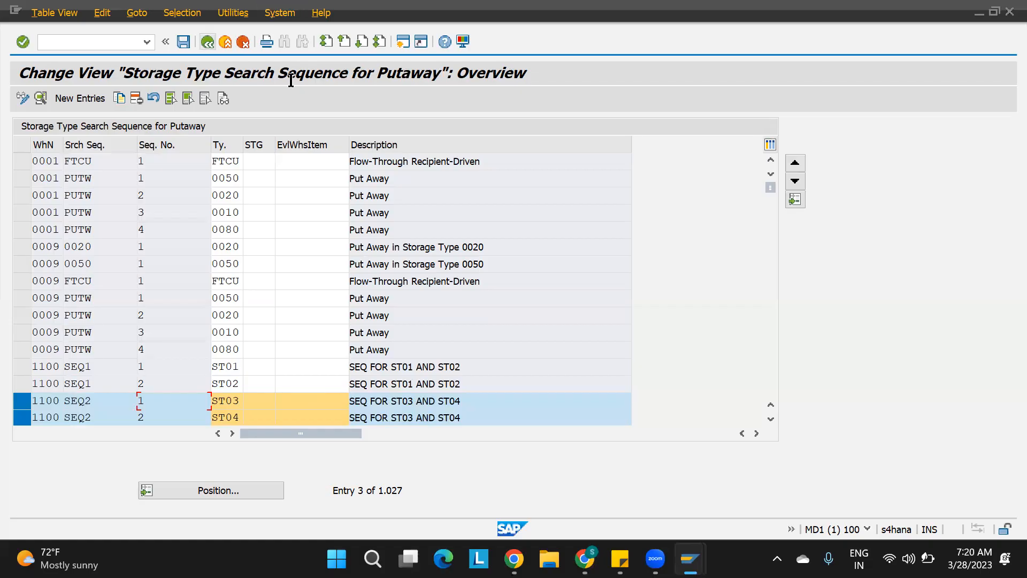
# Open Define Putaway Control Indicator and examine the 1100 PUT1 and PUT2 control indicators.
pyautogui.press('F3')
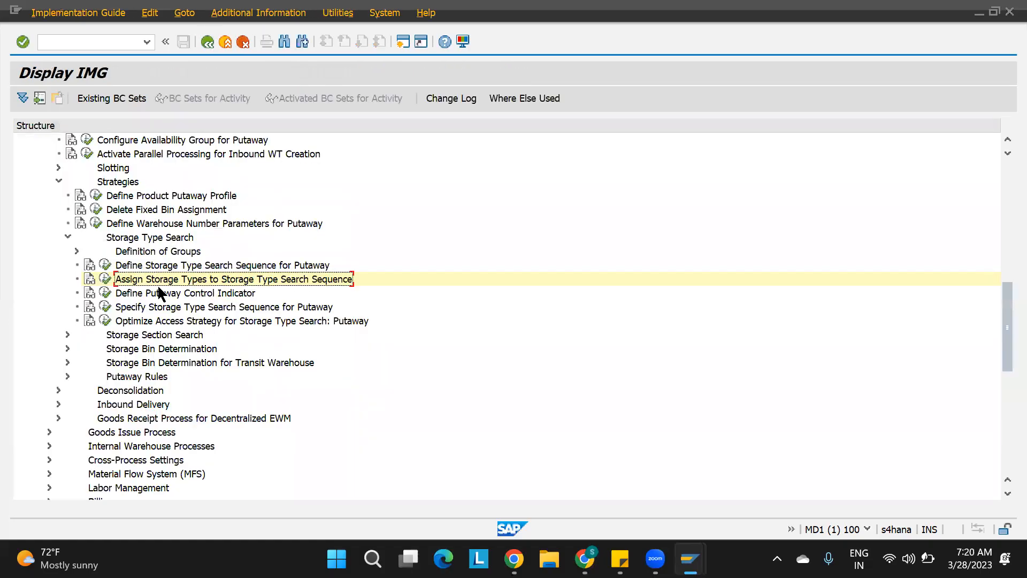
pyautogui.click(156, 293)
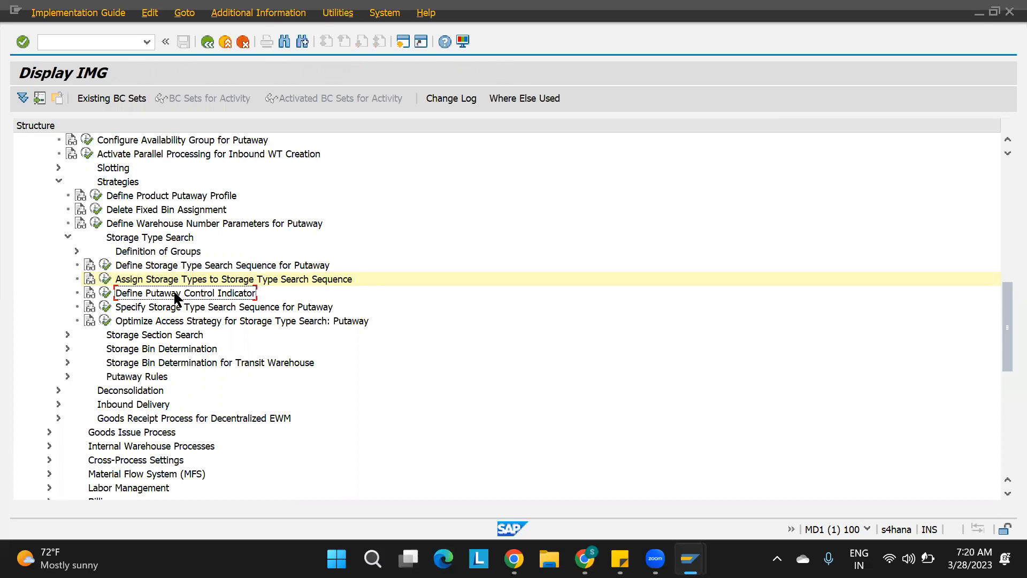
pyautogui.click(104, 293)
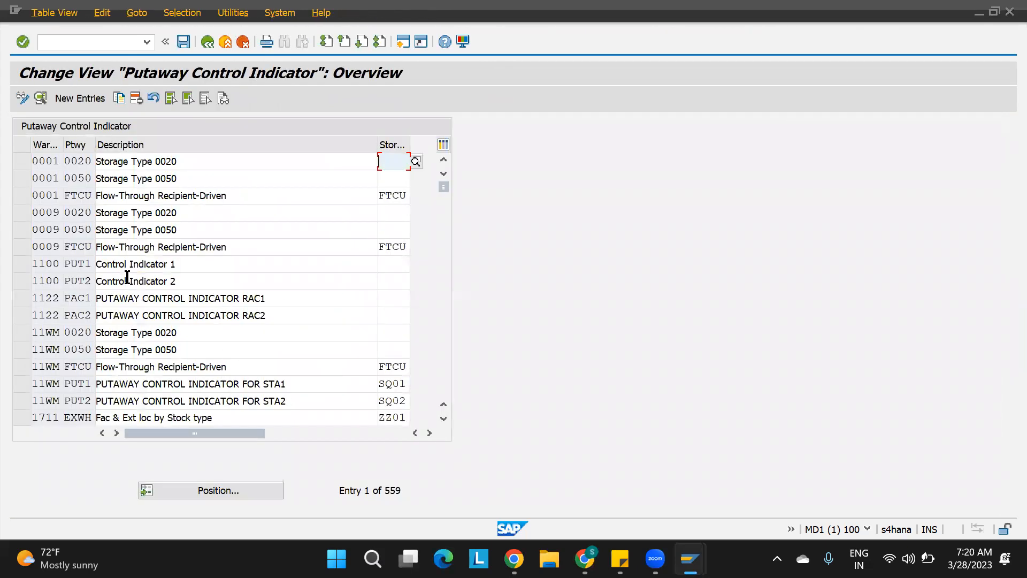
pyautogui.click(89, 264)
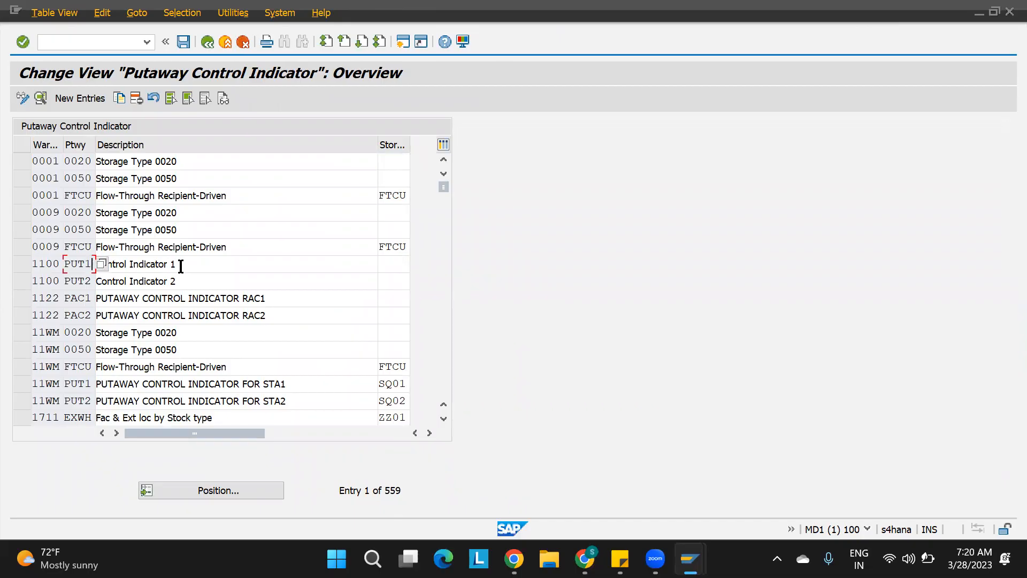
pyautogui.click(97, 282)
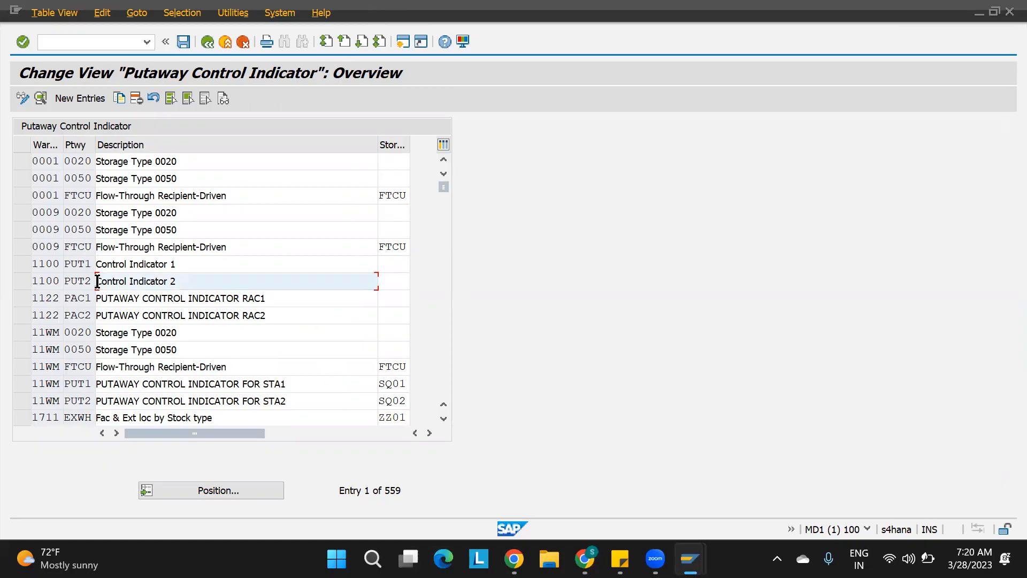
pyautogui.click(207, 42)
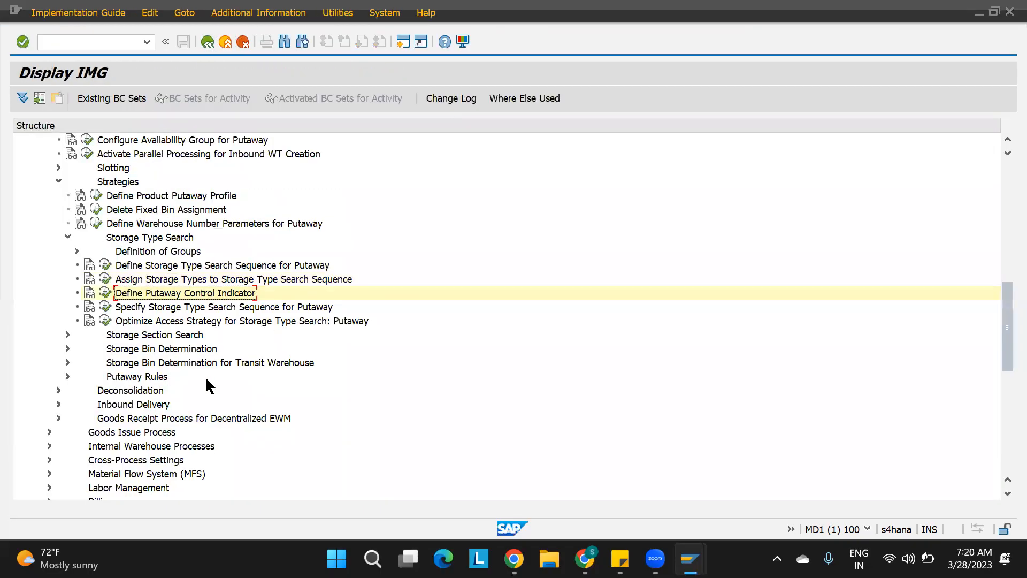
# Open Specify Storage Type Search Sequence for Putaway and examine the search sequences assigned to the 1100 PUT1 and PUT2 entries.
pyautogui.click(105, 307)
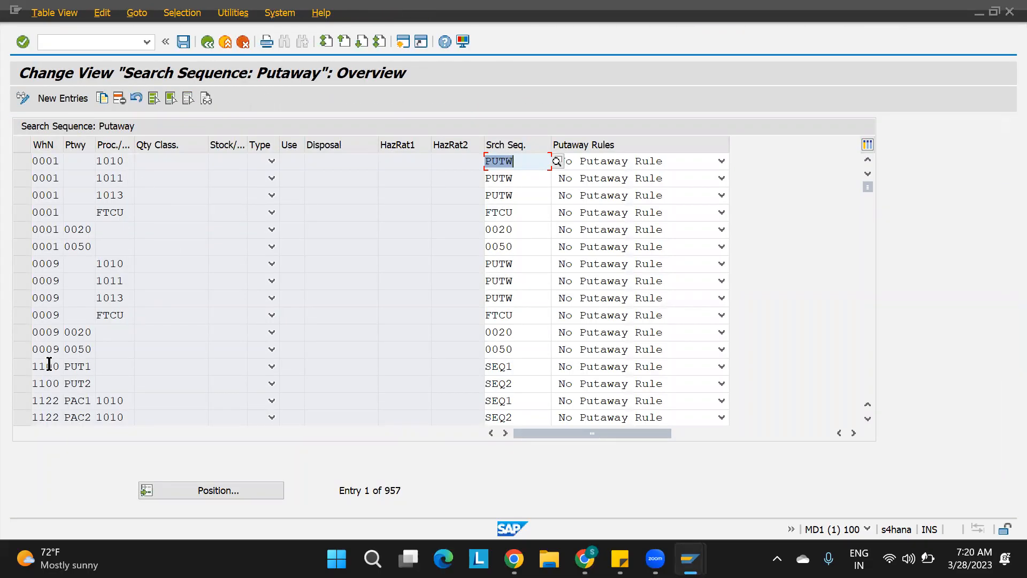
pyautogui.click(87, 366)
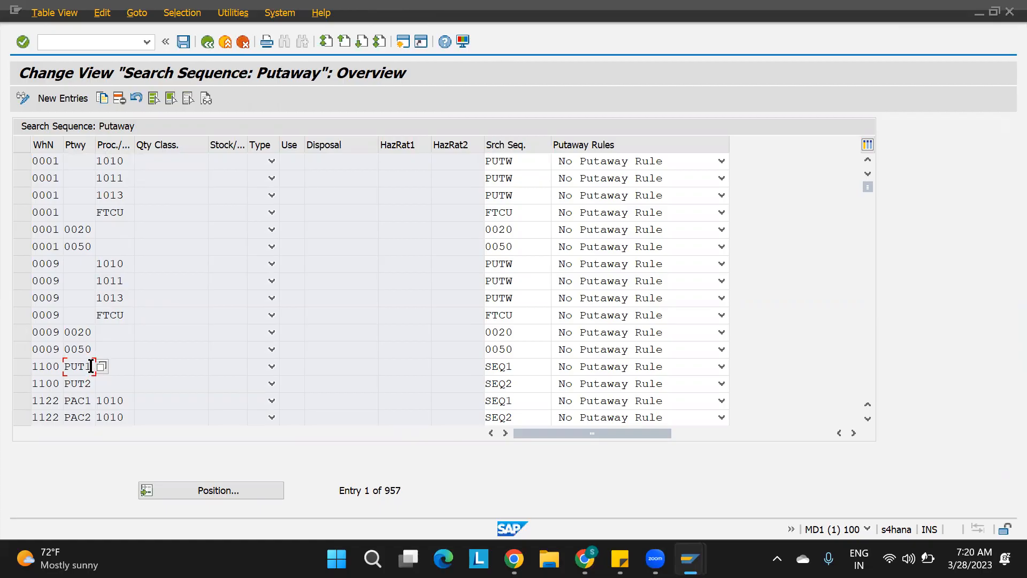
pyautogui.click(517, 366)
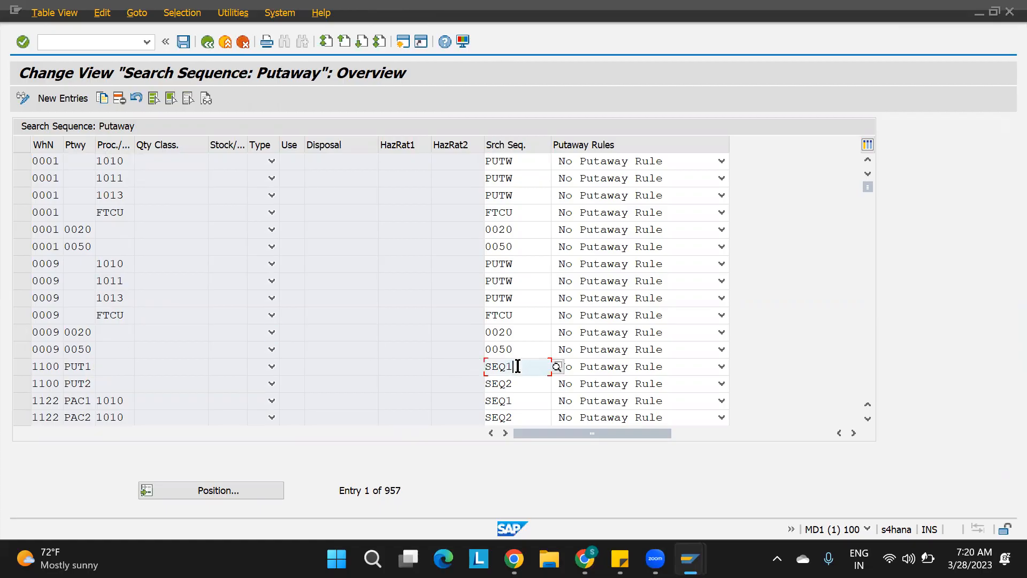
pyautogui.moveTo(518, 366); pyautogui.dragTo(424, 365)
pyautogui.click(519, 384)
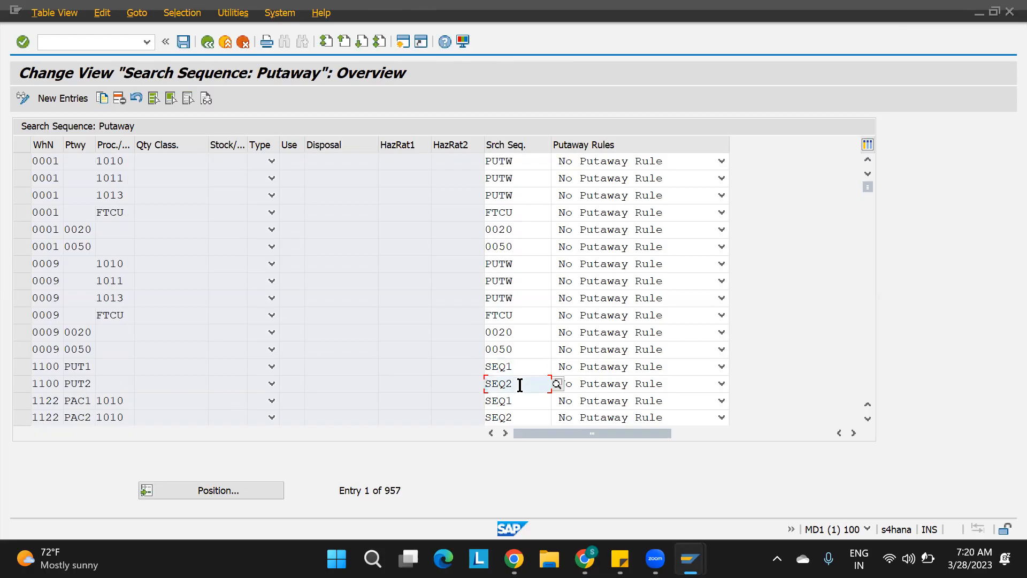
pyautogui.click(91, 366)
pyautogui.moveTo(91, 366); pyautogui.dragTo(14, 360)
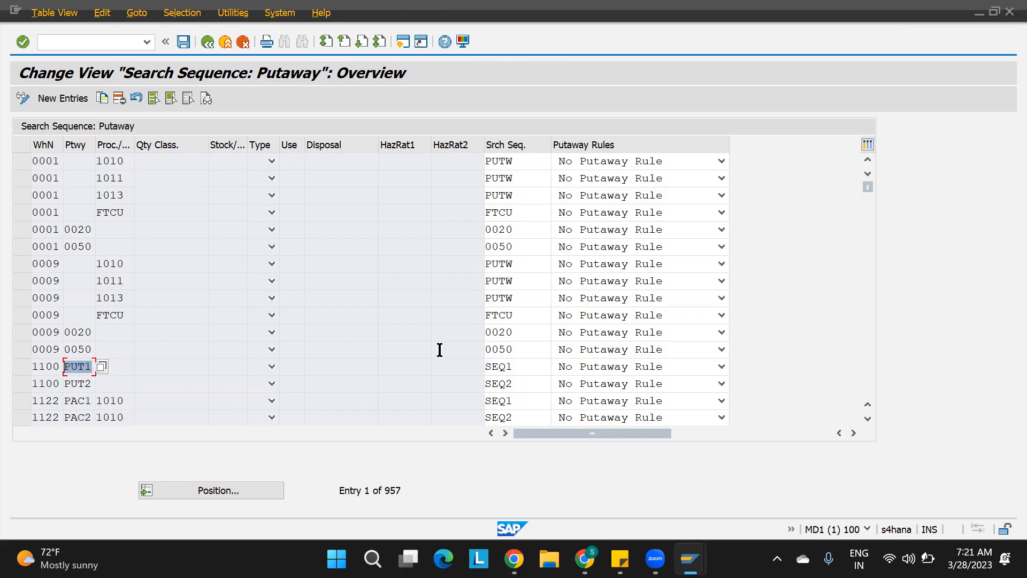
pyautogui.click(528, 369)
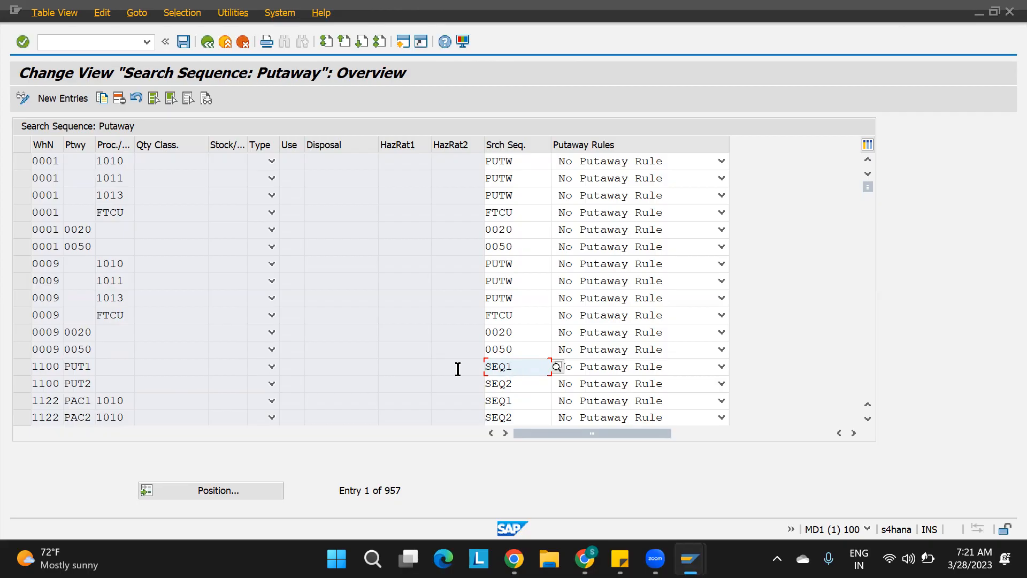
pyautogui.click(92, 385)
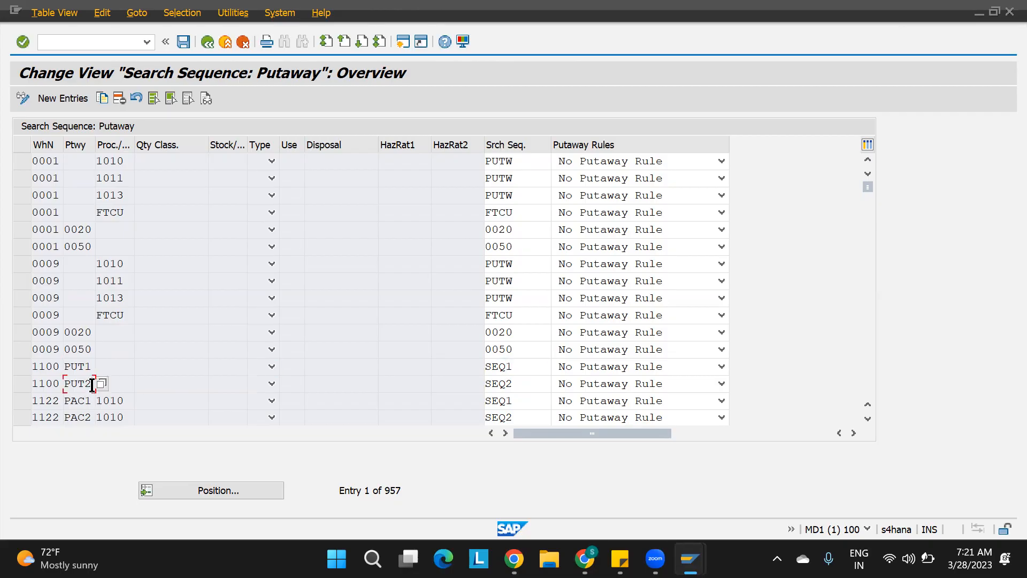
pyautogui.click(520, 384)
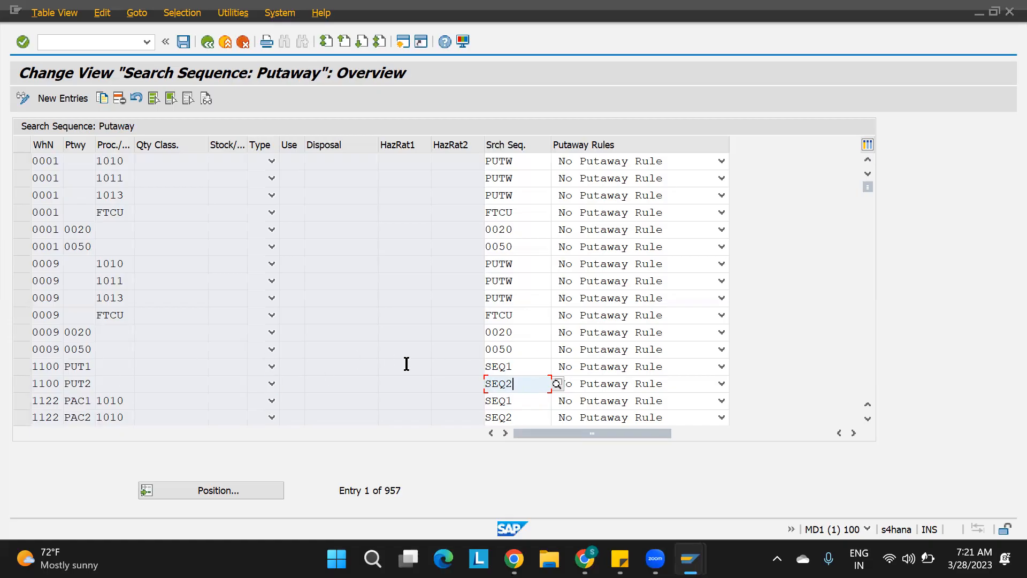
pyautogui.click(87, 367)
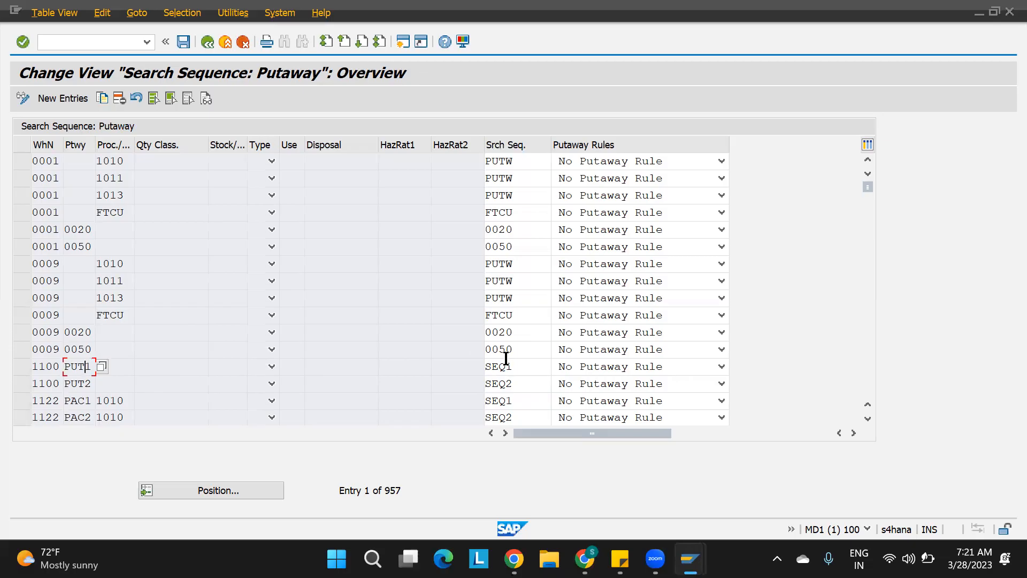
pyautogui.click(528, 360)
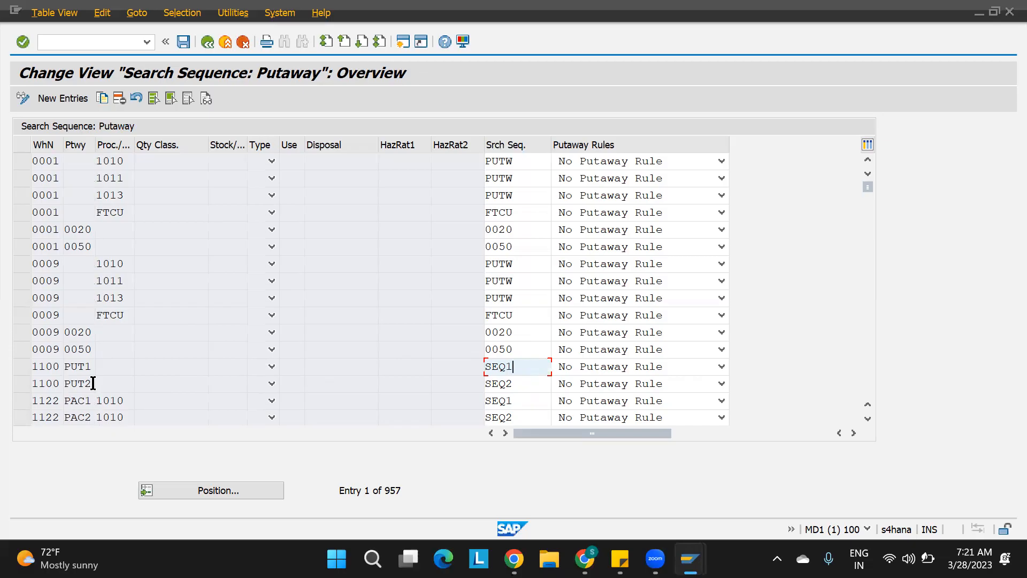
pyautogui.click(523, 383)
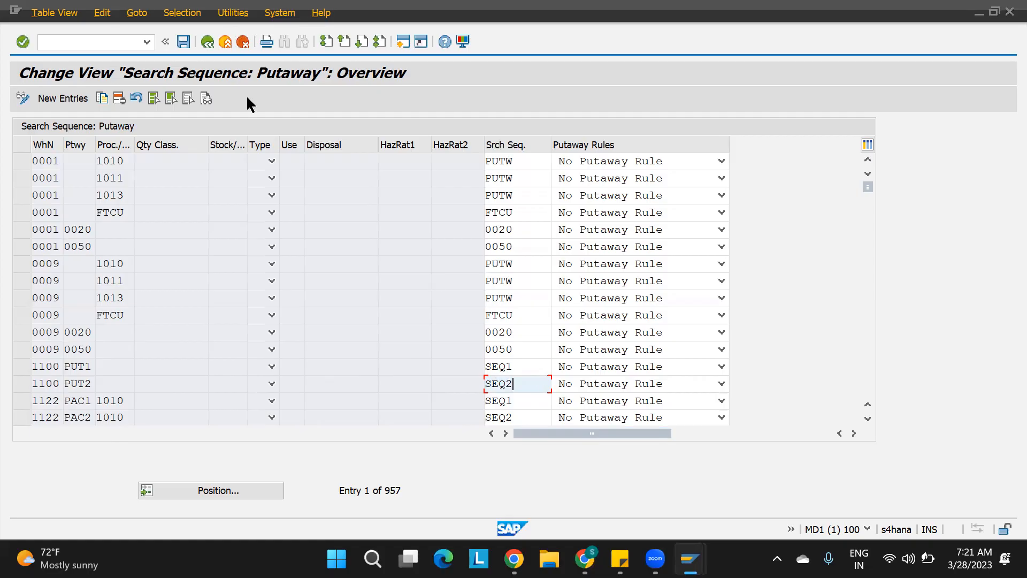
pyautogui.click(184, 41)
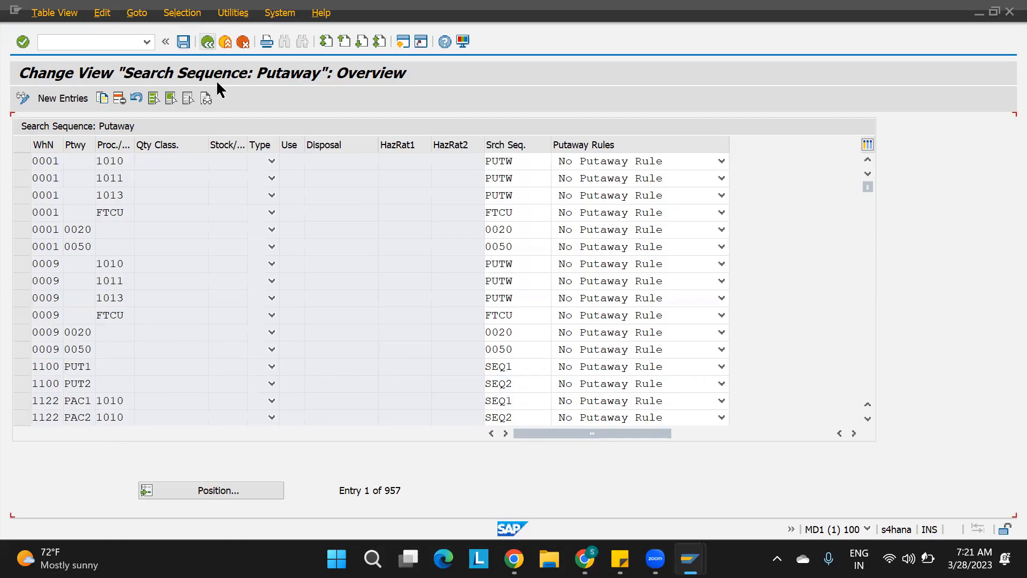
pyautogui.press('F3')
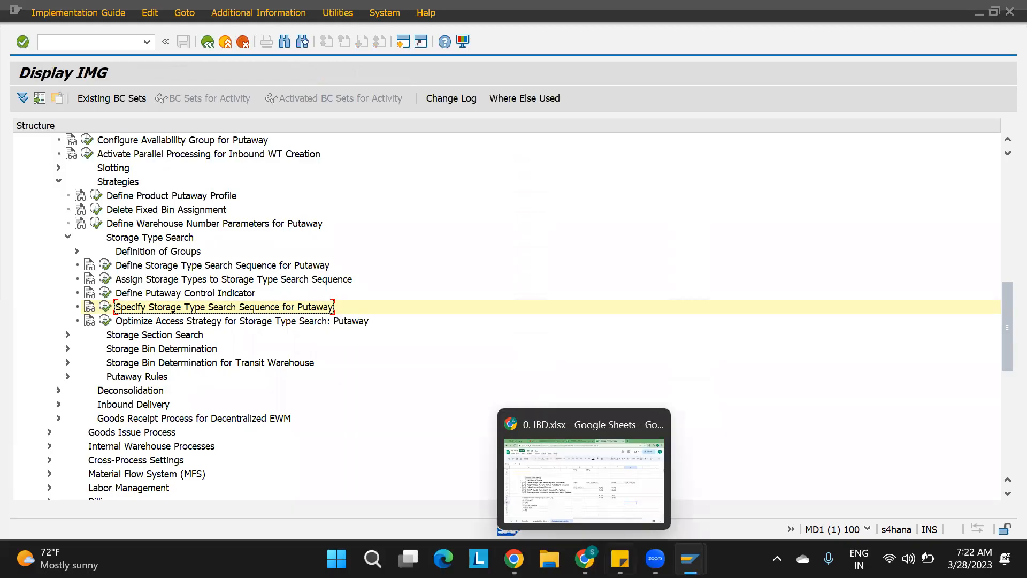
# Switch to the SAP Easy Access session, open Maintain Inbound Delivery and look up the inbound delivery by its document number.
pyautogui.moveTo(690, 559)
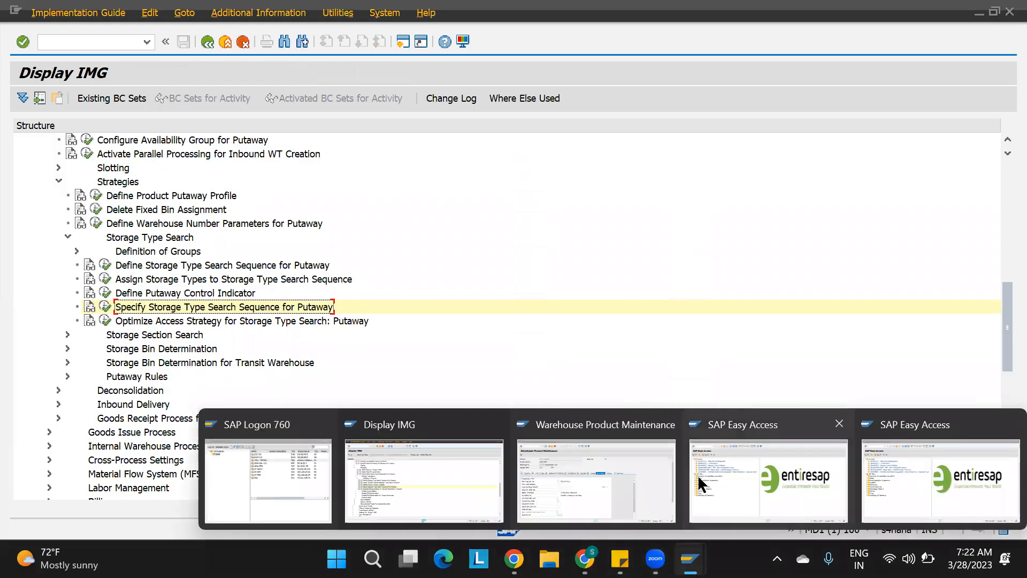
pyautogui.click(724, 471)
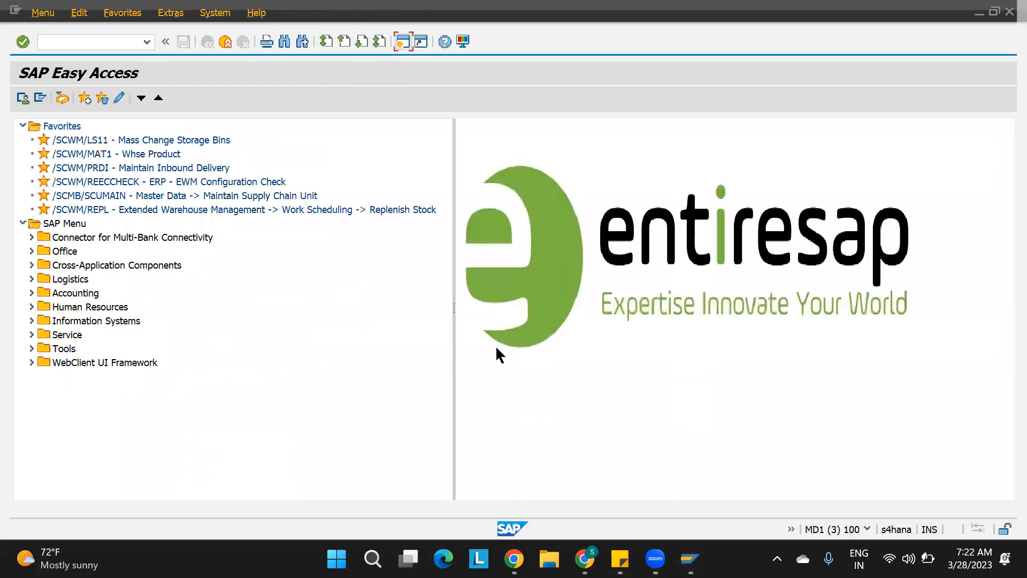
pyautogui.doubleClick(92, 168)
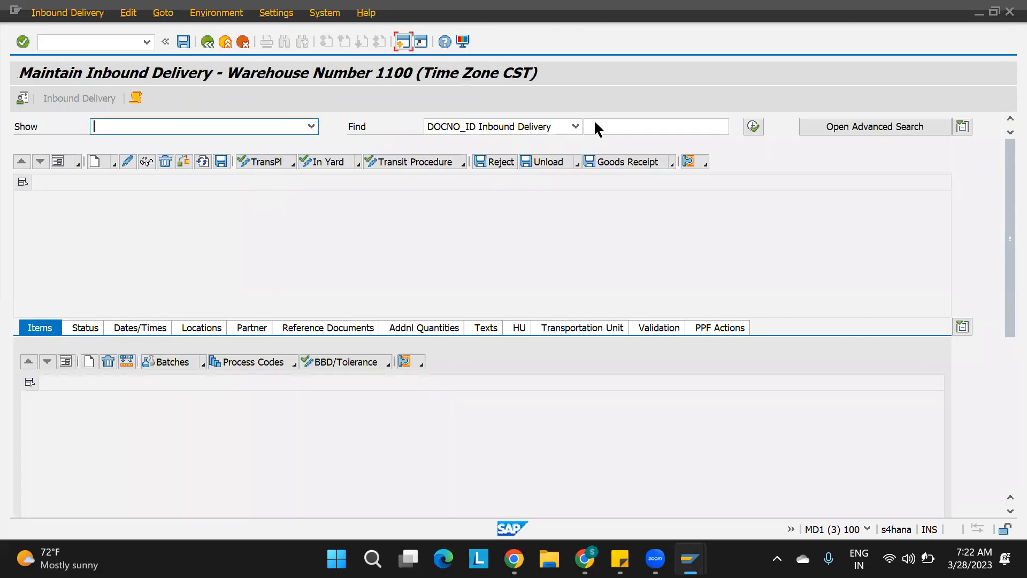
pyautogui.press('space')
pyautogui.press('Down')
pyautogui.press('Return')
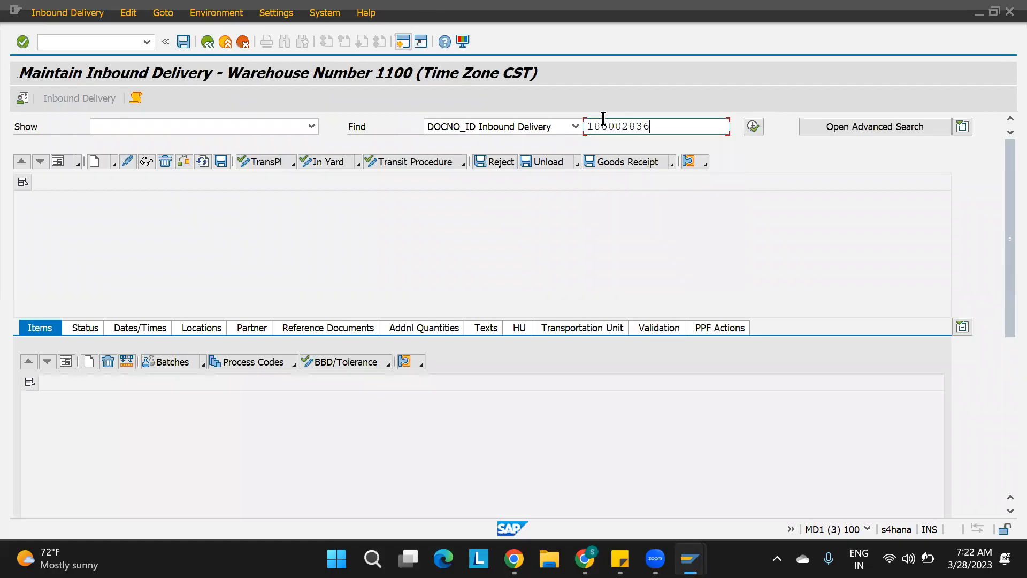
pyautogui.click(753, 127)
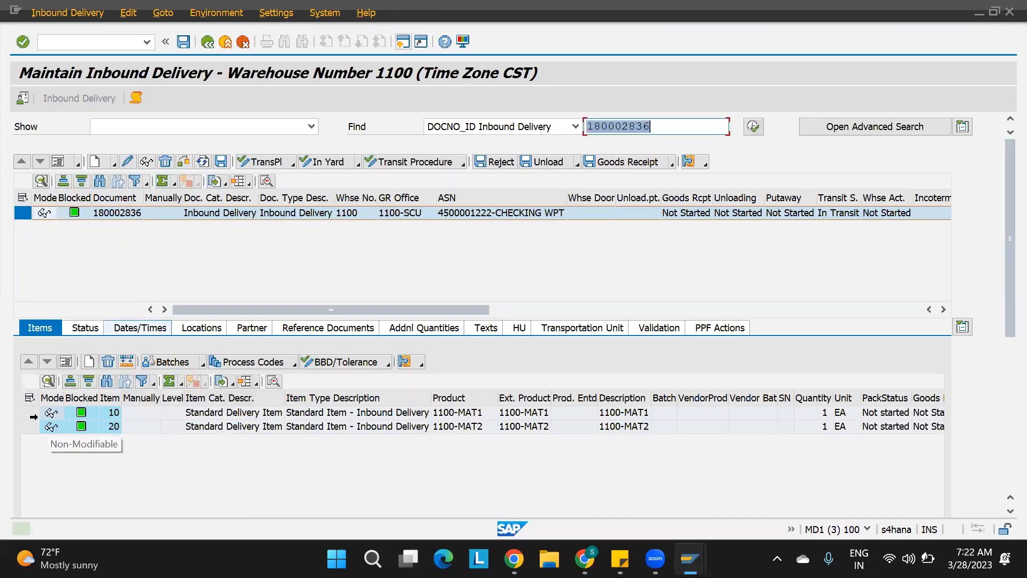
# Examine the warehouse process type in the detail view of delivery items 10 and 20.
pyautogui.click(29, 413)
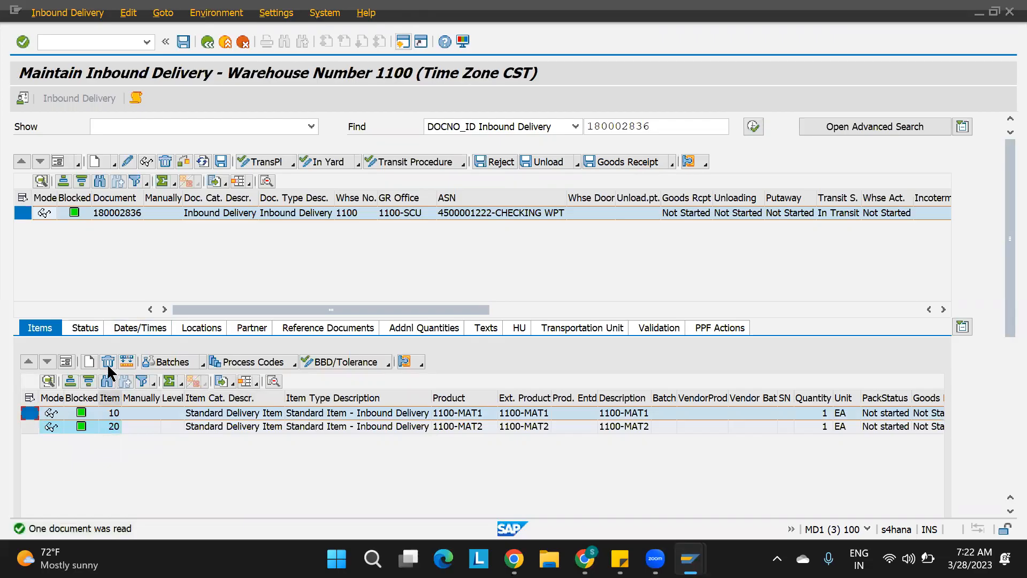
pyautogui.click(70, 361)
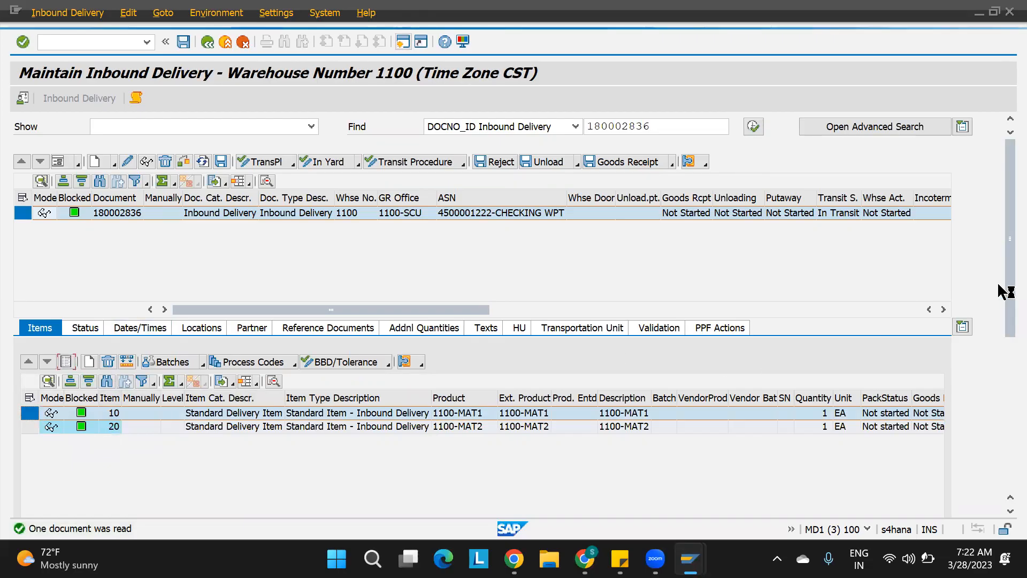
pyautogui.moveTo(1003, 289); pyautogui.dragTo(1003, 396)
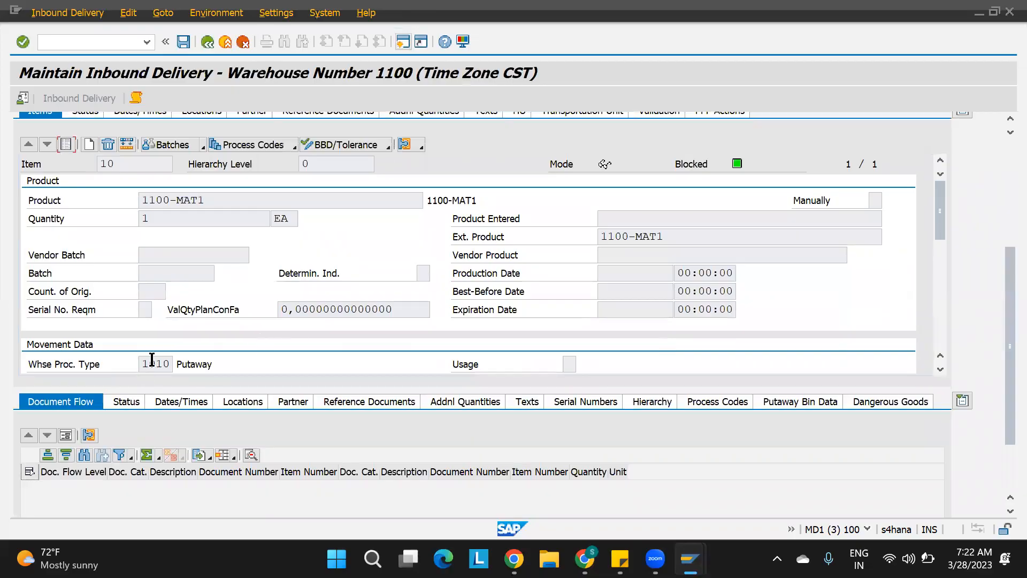
pyautogui.scroll(5, 1000, 185)
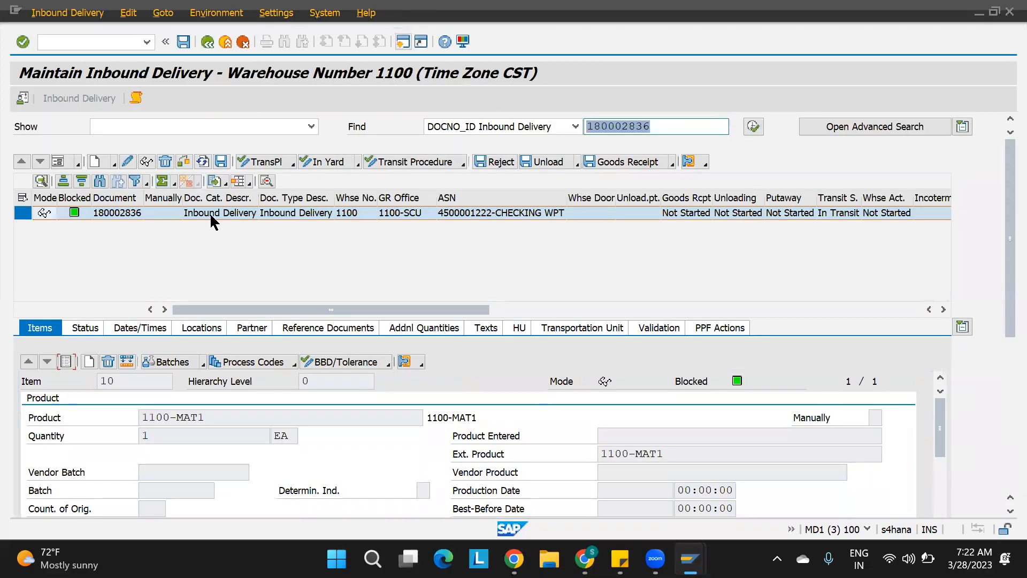
pyautogui.click(63, 362)
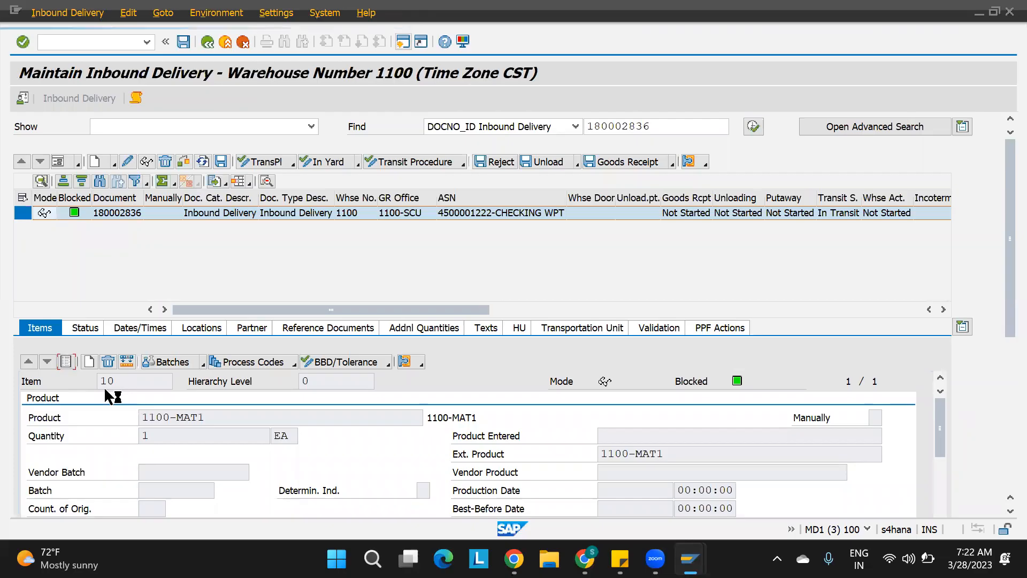
pyautogui.click(28, 427)
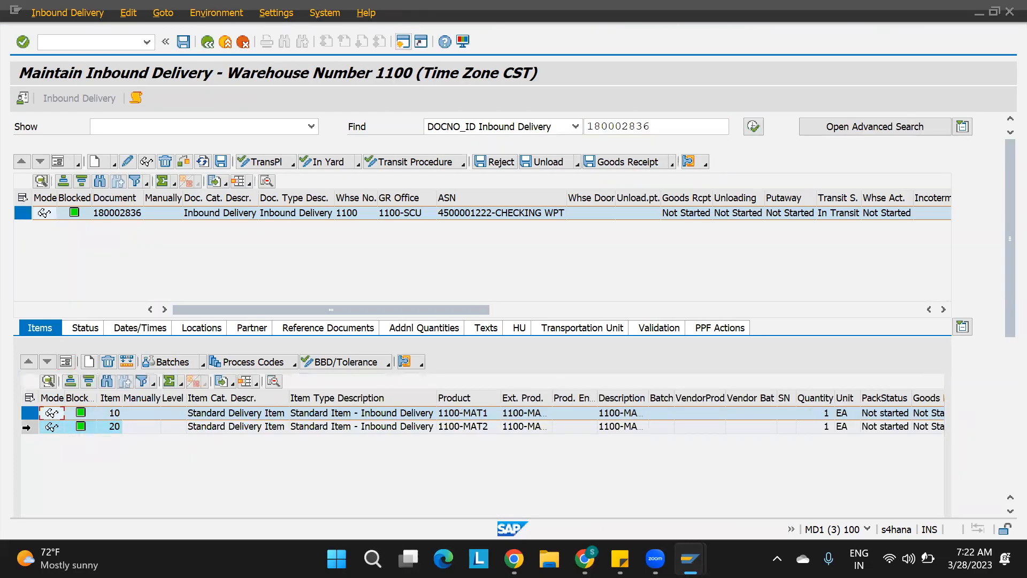
pyautogui.click(65, 363)
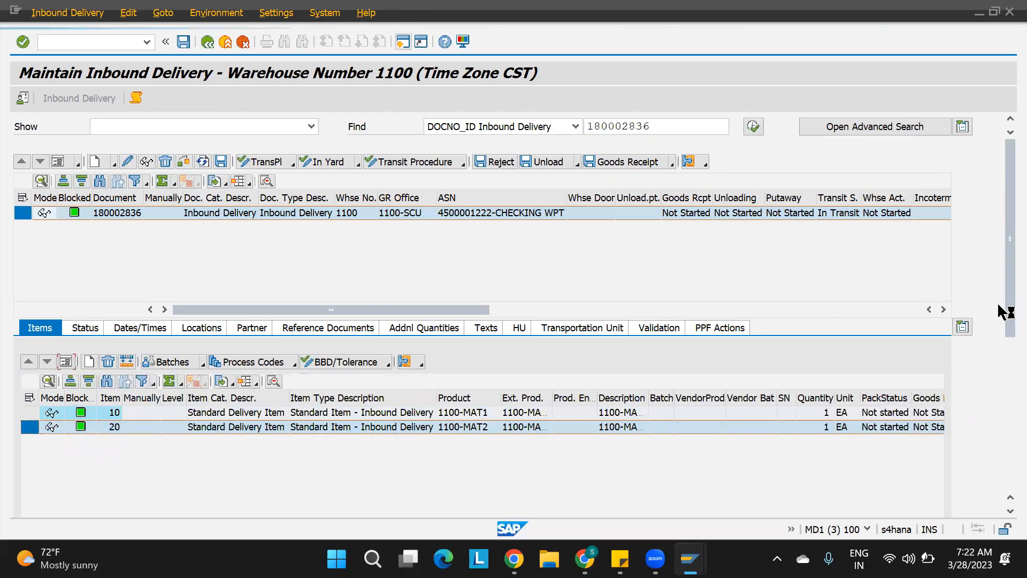
pyautogui.moveTo(1001, 294); pyautogui.dragTo(1001, 392)
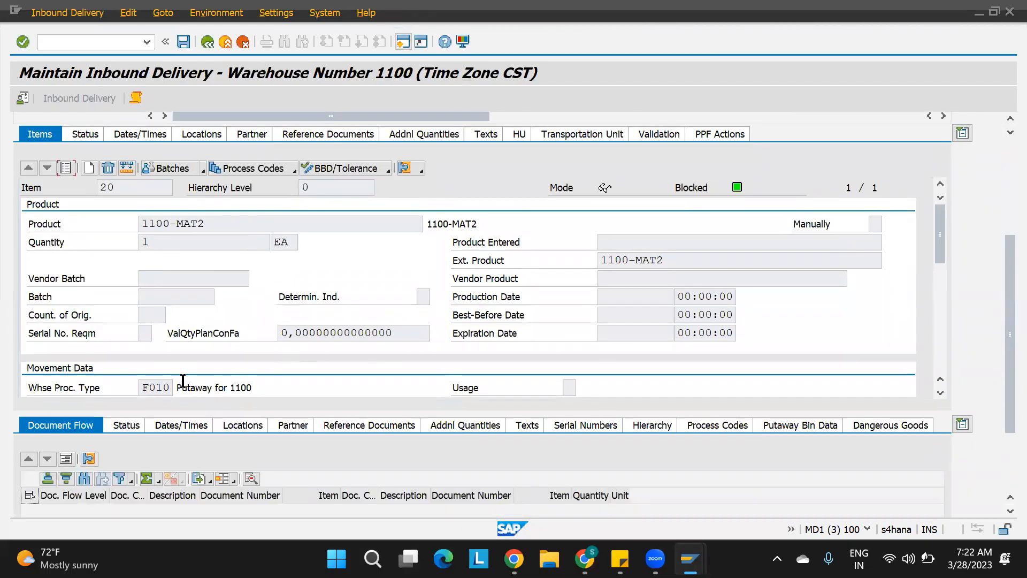
pyautogui.click(1002, 150)
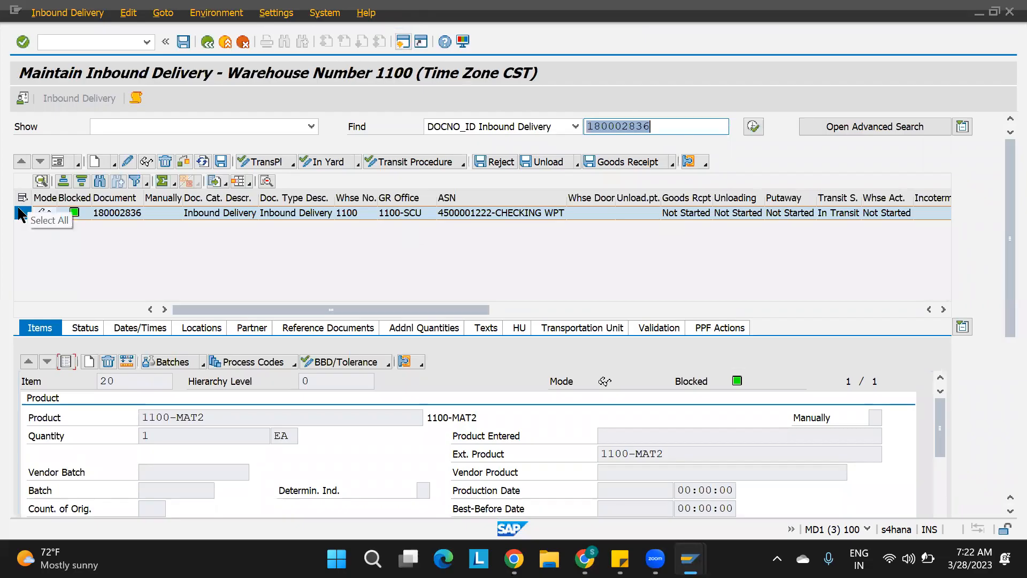
pyautogui.click(63, 367)
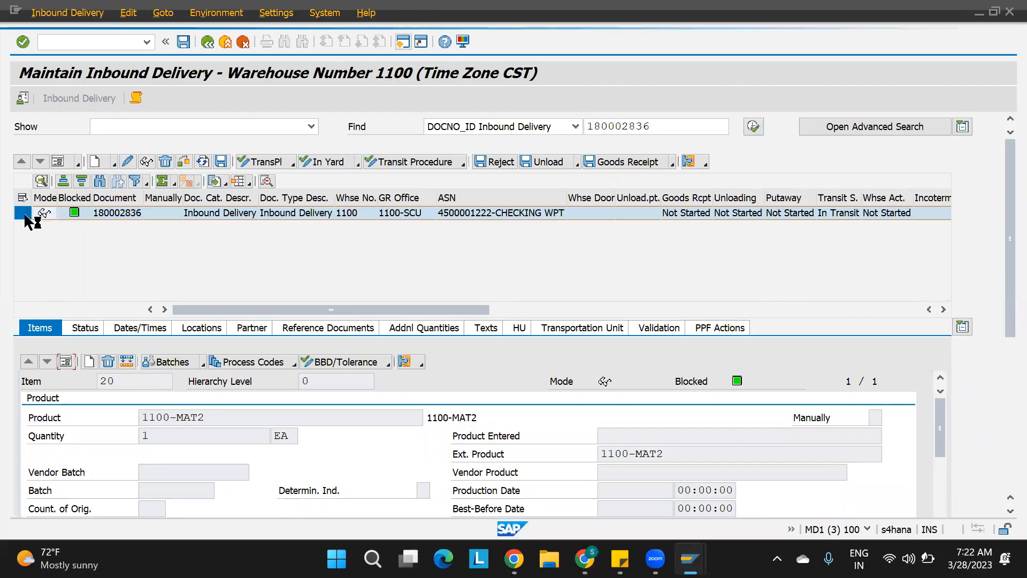
pyautogui.click(23, 213)
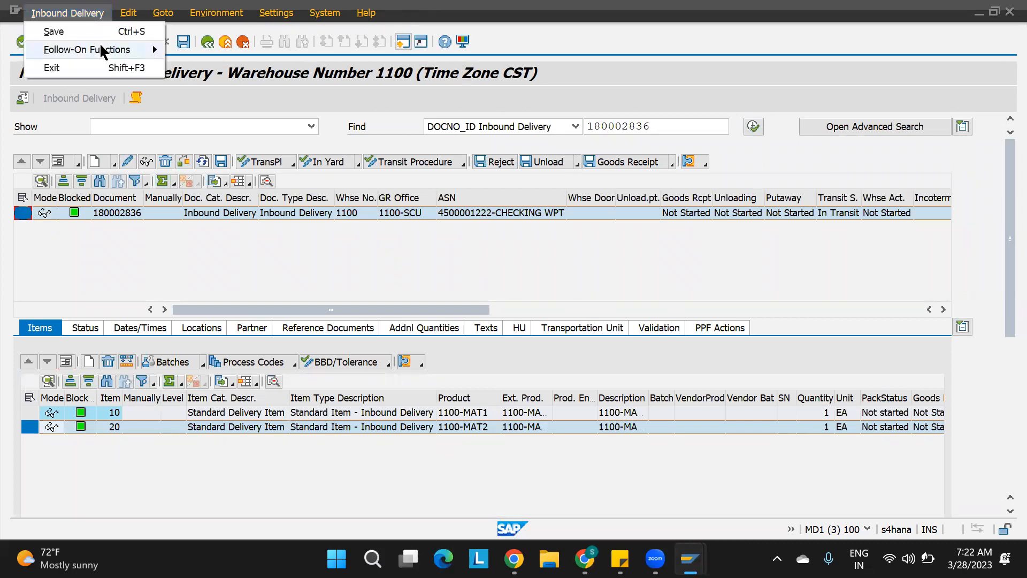
# Open putaway warehouse task creation for the inbound delivery and create a warehouse task for item 10.
pyautogui.moveTo(152, 45)
pyautogui.click(197, 44)
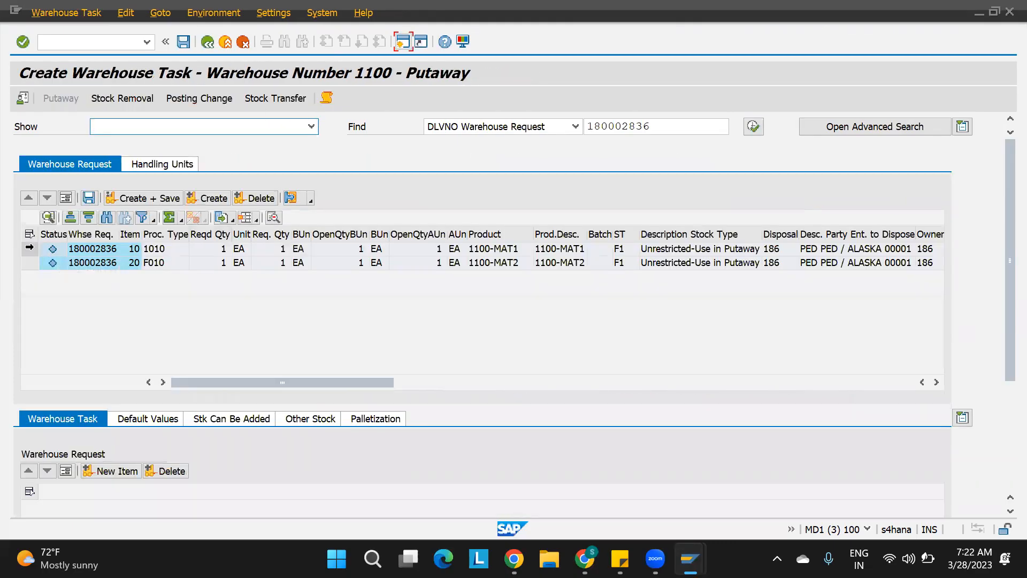
pyautogui.click(30, 248)
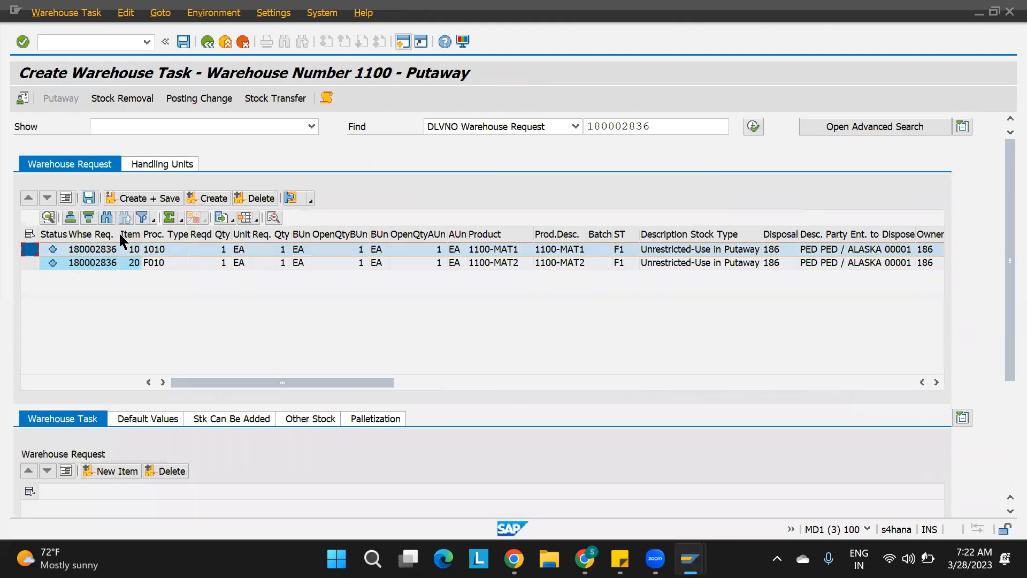
pyautogui.click(214, 199)
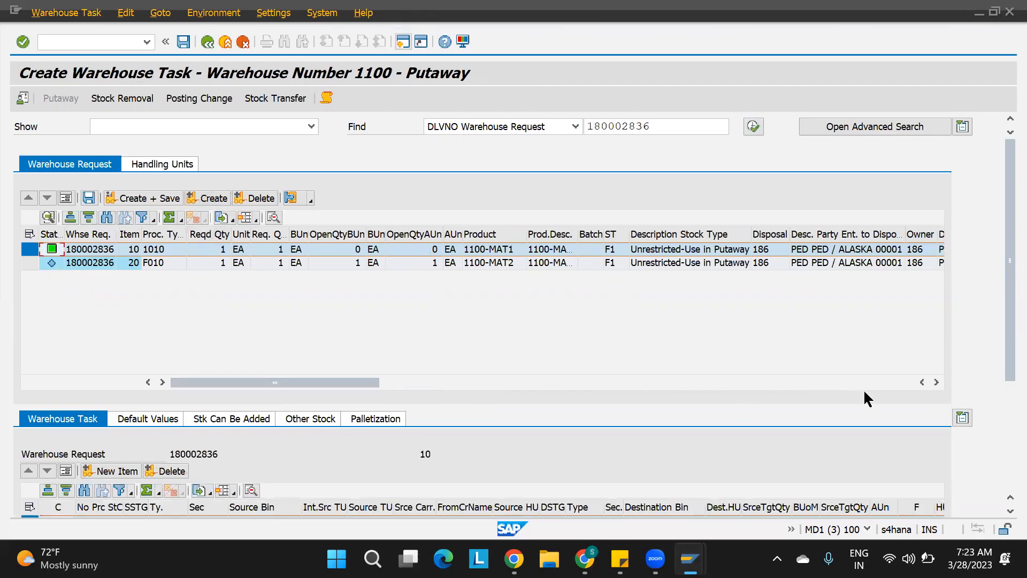
# Scroll to the warehouse task of item 10 and copy its destination bin.
pyautogui.click(483, 252)
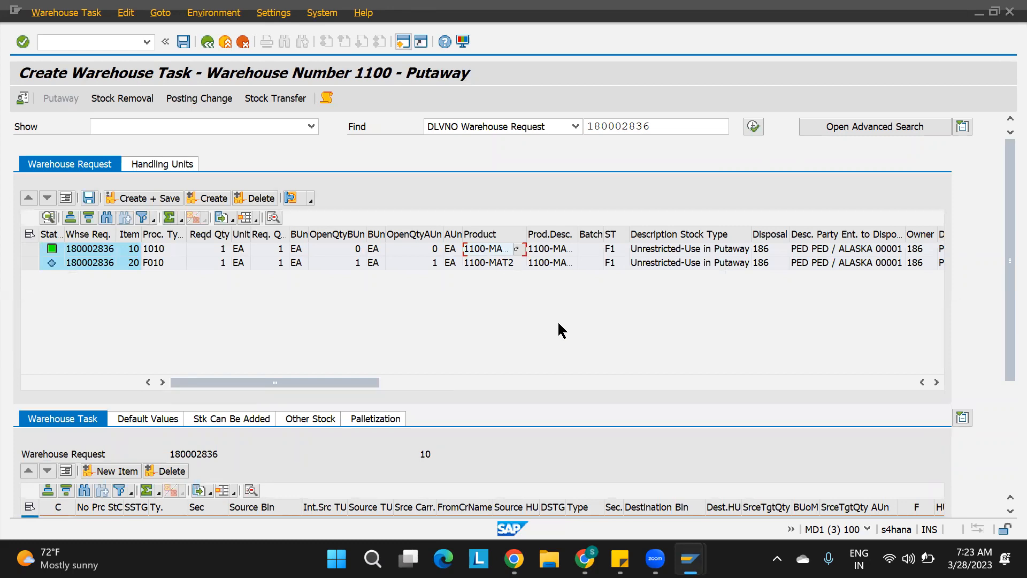
pyautogui.moveTo(1000, 275); pyautogui.dragTo(1000, 370)
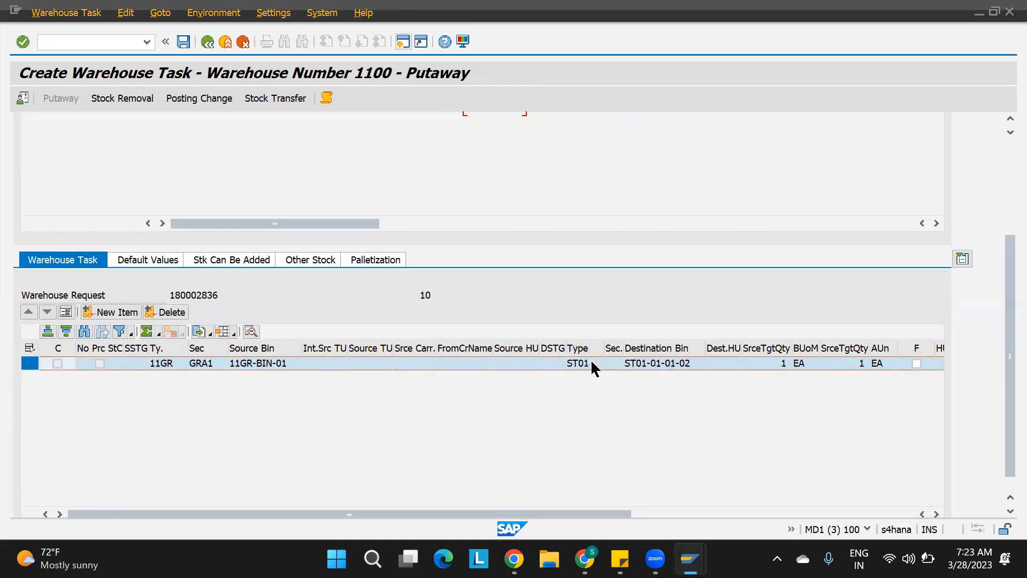
pyautogui.click(663, 364)
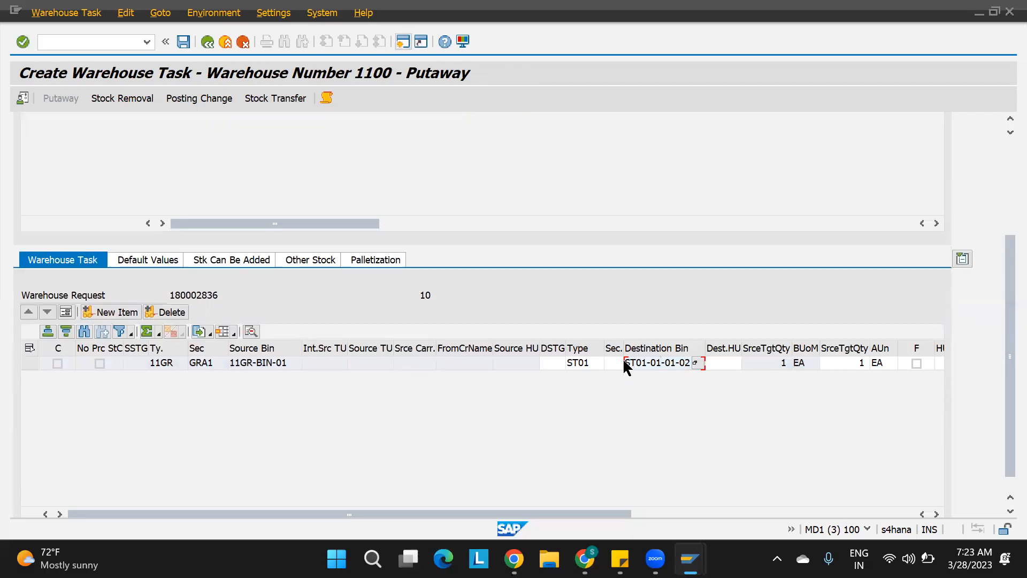
pyautogui.moveTo(625, 364); pyautogui.dragTo(781, 351)
pyautogui.hotkey('ctrl', 'c')
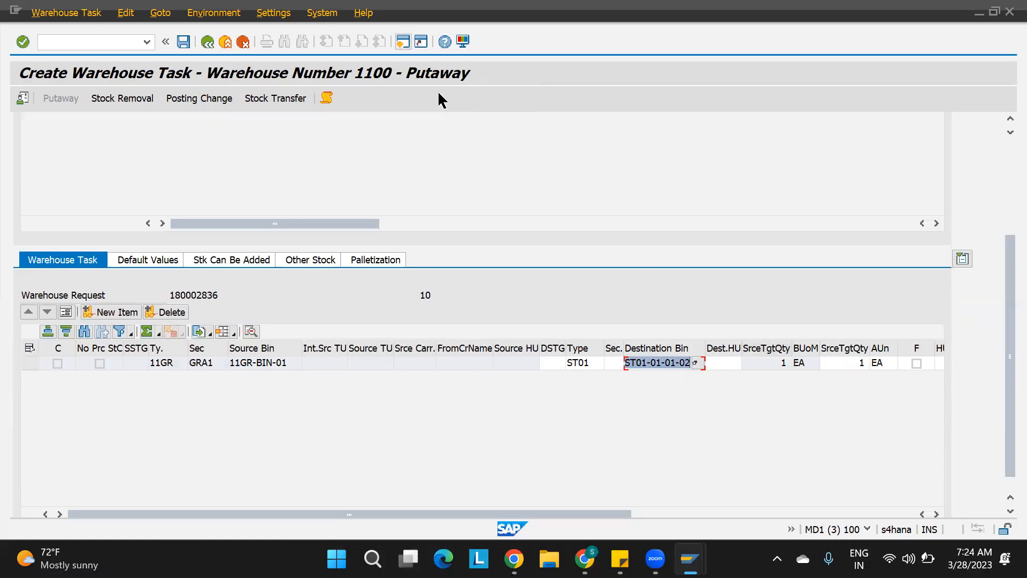
# In the SAP Easy Access session, run /N/SCWM/LS03, display storage bin ST01-01-01-01 and examine its weight fields.
pyautogui.moveTo(690, 559)
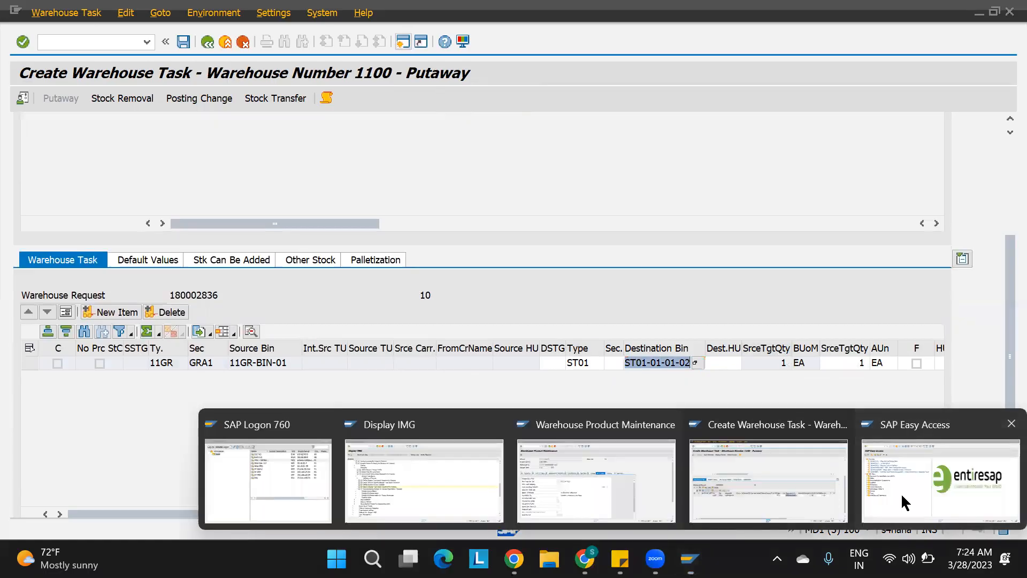
pyautogui.click(904, 498)
pyautogui.write('/')
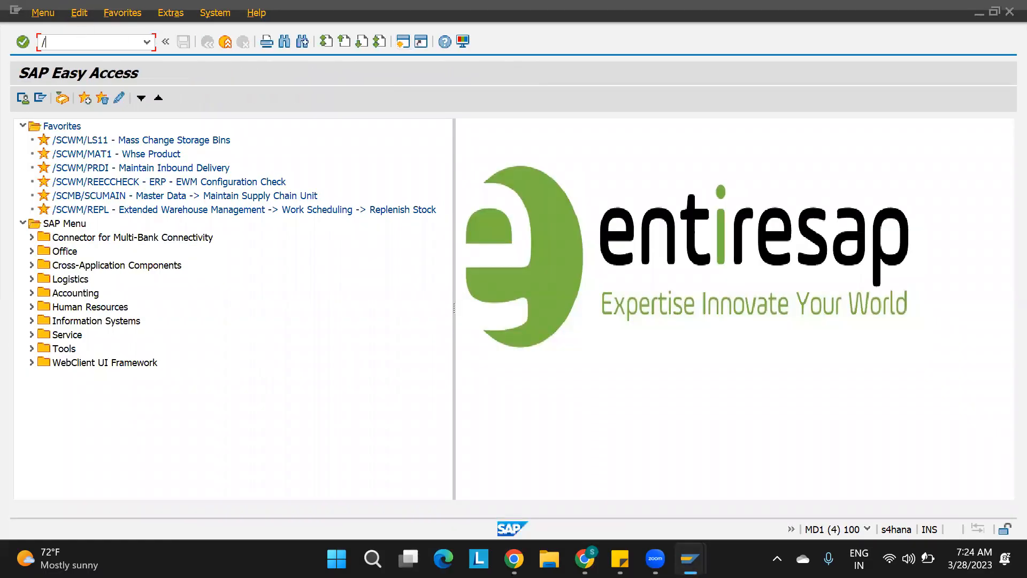
pyautogui.write('N/SCWM/LS03')
pyautogui.press('Return')
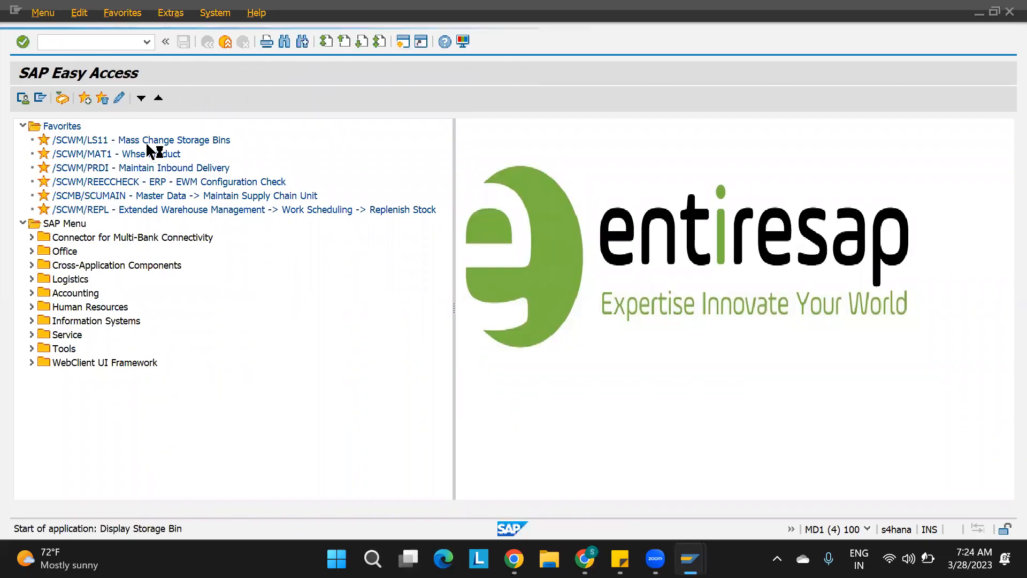
pyautogui.click(183, 148)
pyautogui.hotkey('ctrl', 'v')
pyautogui.press('BackSpace')
pyautogui.write('1')
pyautogui.press('Return')
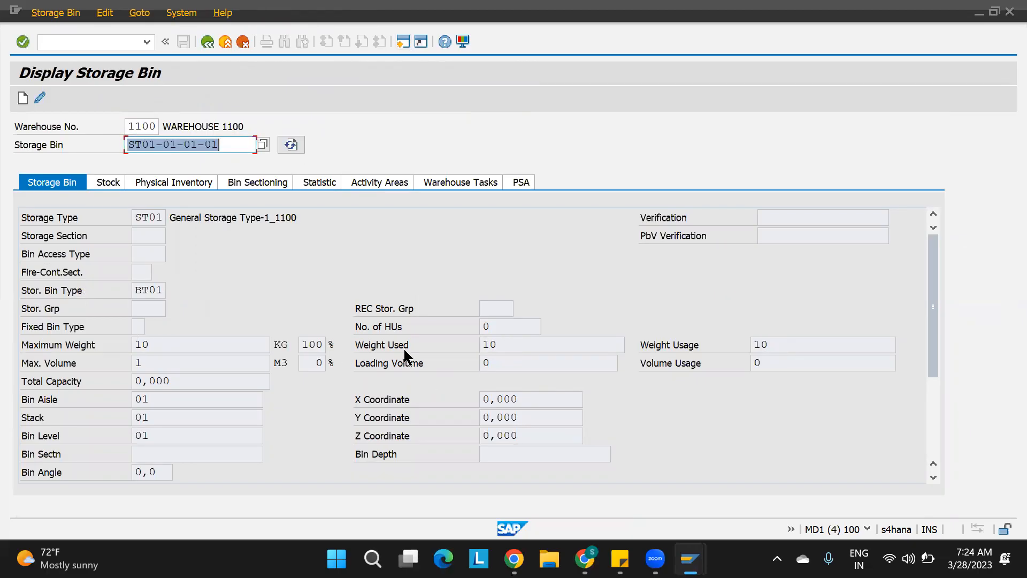
pyautogui.doubleClick(495, 344)
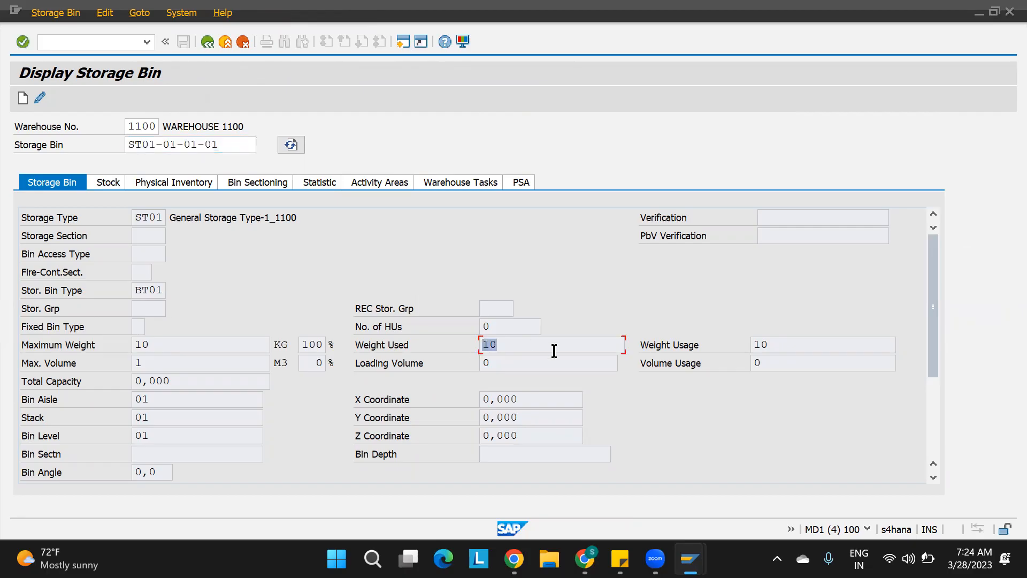
pyautogui.doubleClick(143, 345)
pyautogui.doubleClick(505, 345)
# Display storage bin ST01-01-01-02 and examine its maximum weight and weight used fields.
pyautogui.click(228, 144)
pyautogui.press('BackSpace')
pyautogui.write('2')
pyautogui.press('Return')
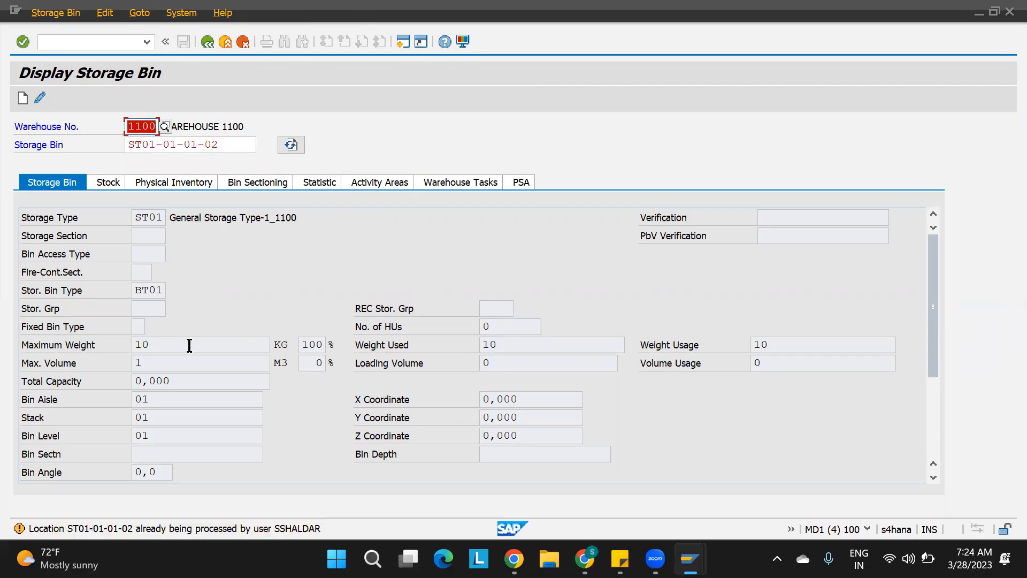
pyautogui.press('Return')
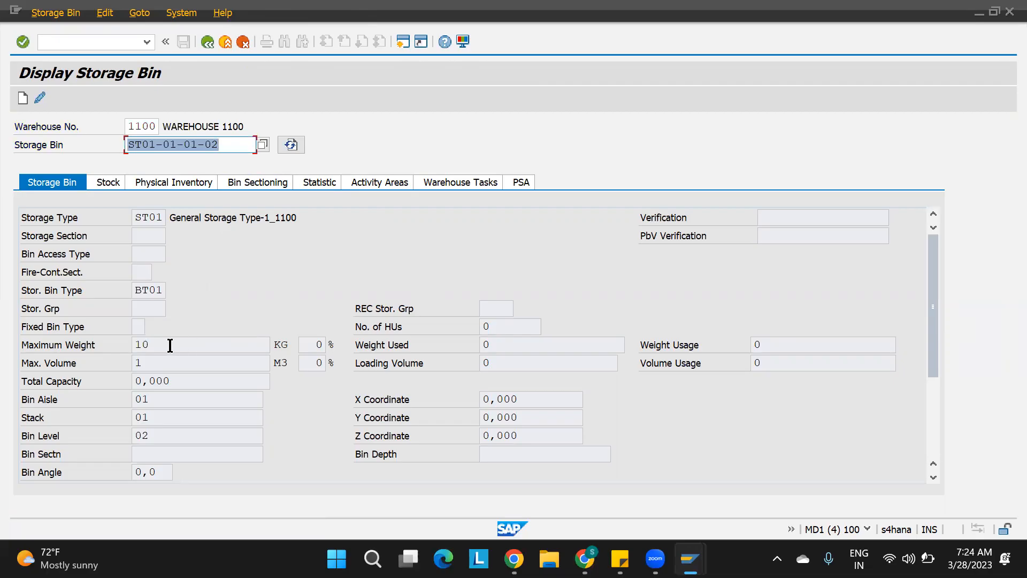
pyautogui.doubleClick(169, 345)
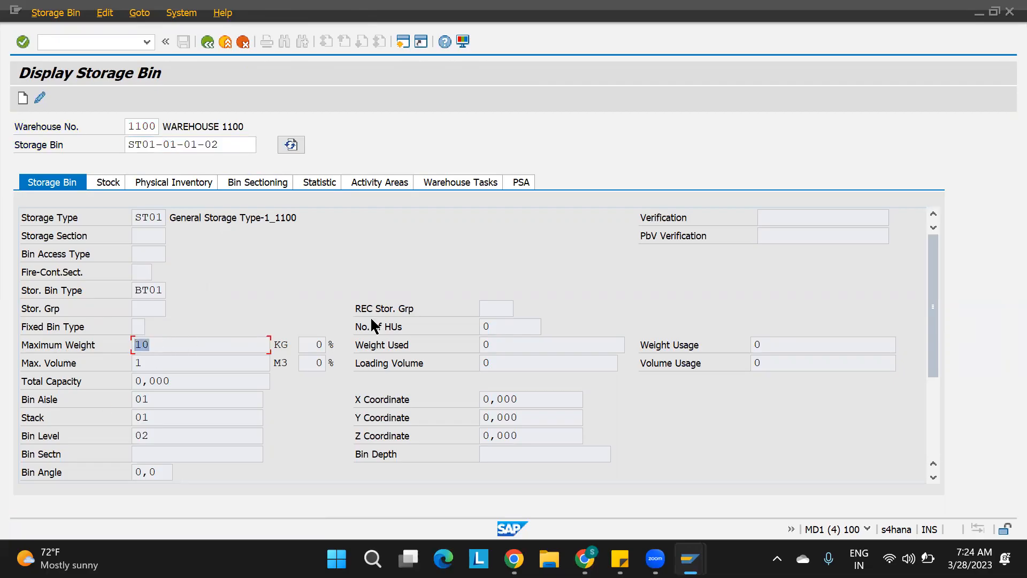
pyautogui.click(514, 346)
pyautogui.doubleClick(515, 346)
# Return to the Create Warehouse Task session and open the log of the warehouse task creation.
pyautogui.moveTo(690, 559)
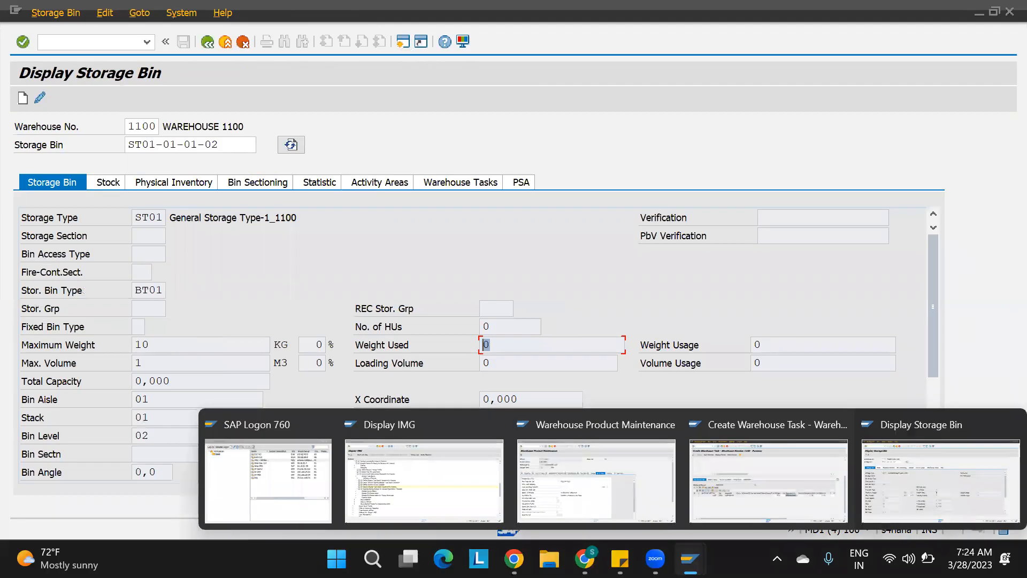
pyautogui.click(742, 480)
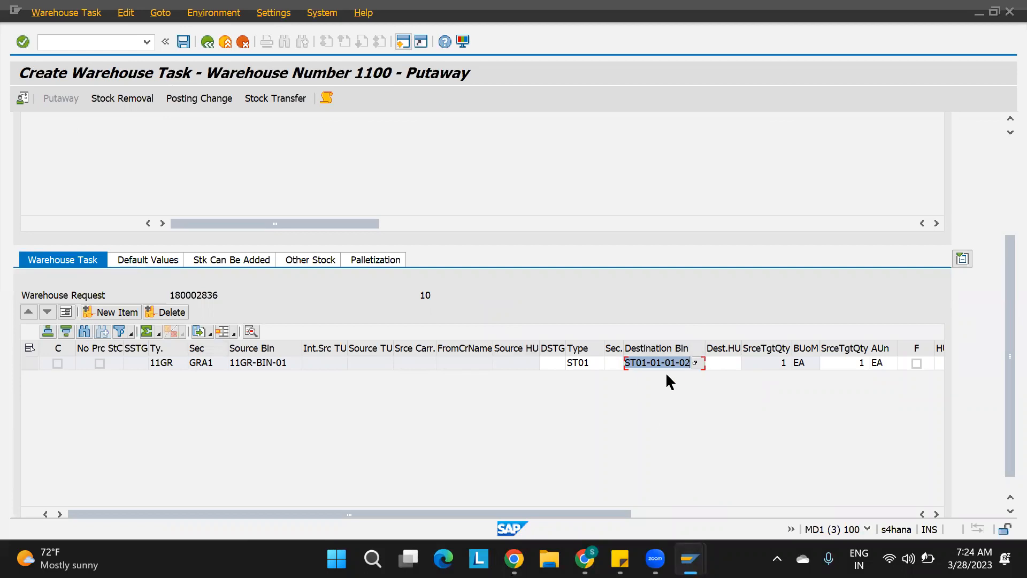
pyautogui.click(1000, 163)
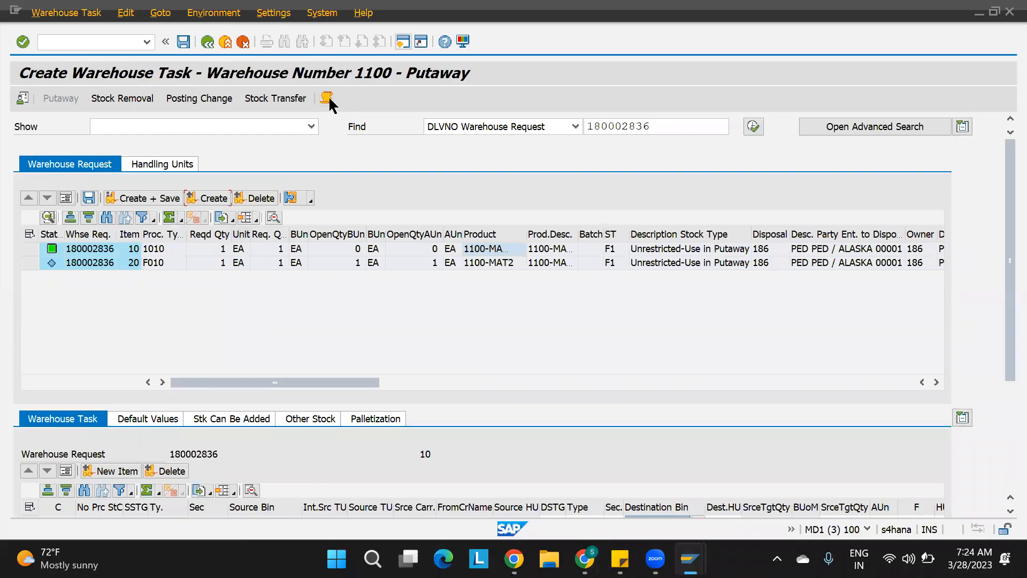
pyautogui.click(327, 98)
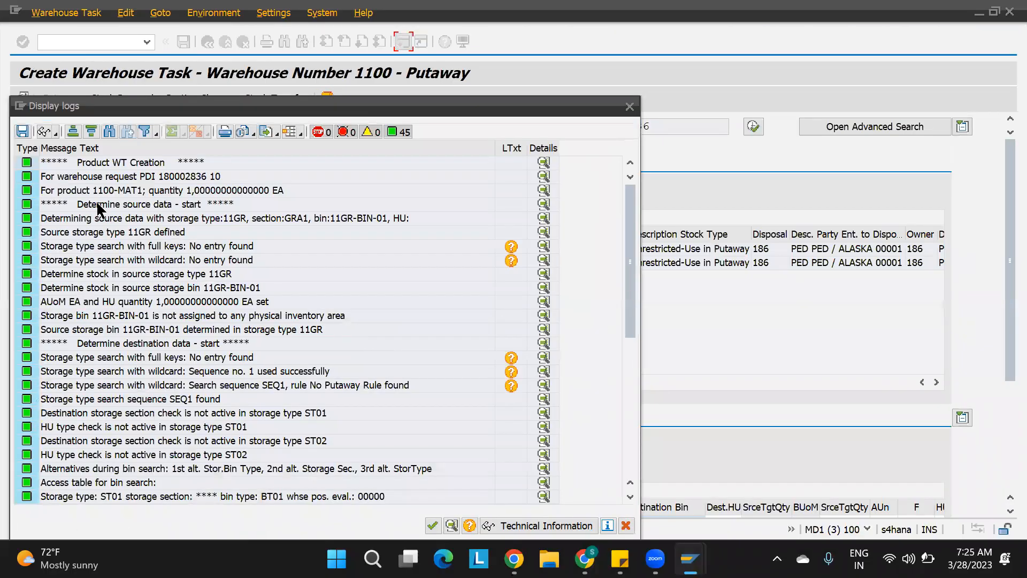
# Examine the log entries for source data, destination storage type search and bin capacity checks, then close the log.
pyautogui.click(96, 202)
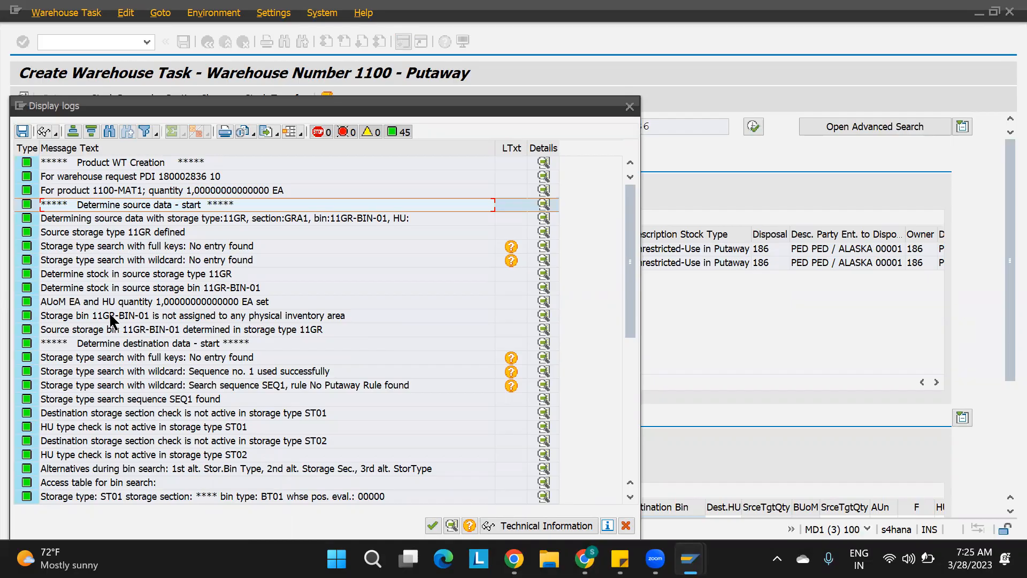
pyautogui.click(150, 317)
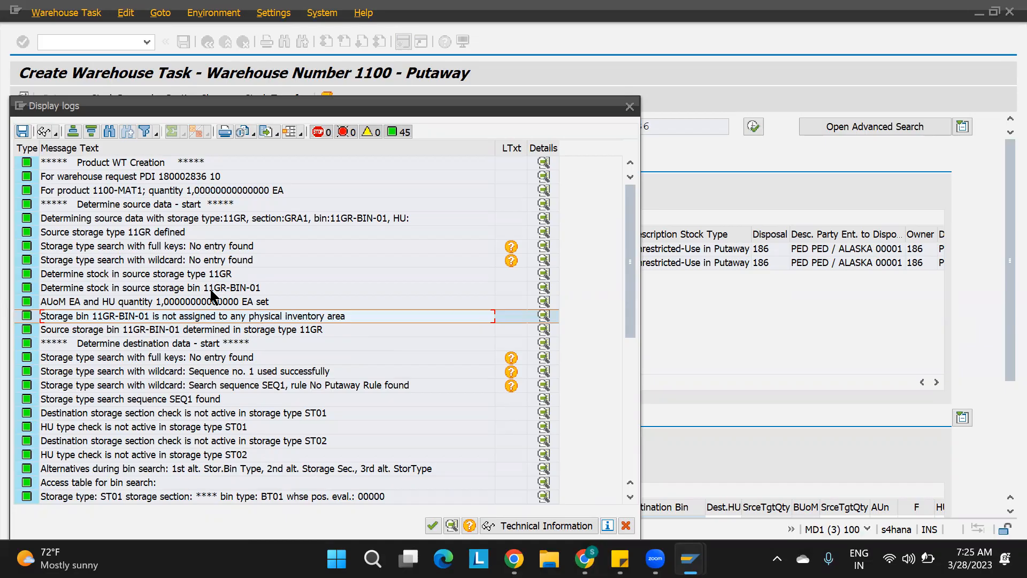
pyautogui.scroll(-2, 246, 299)
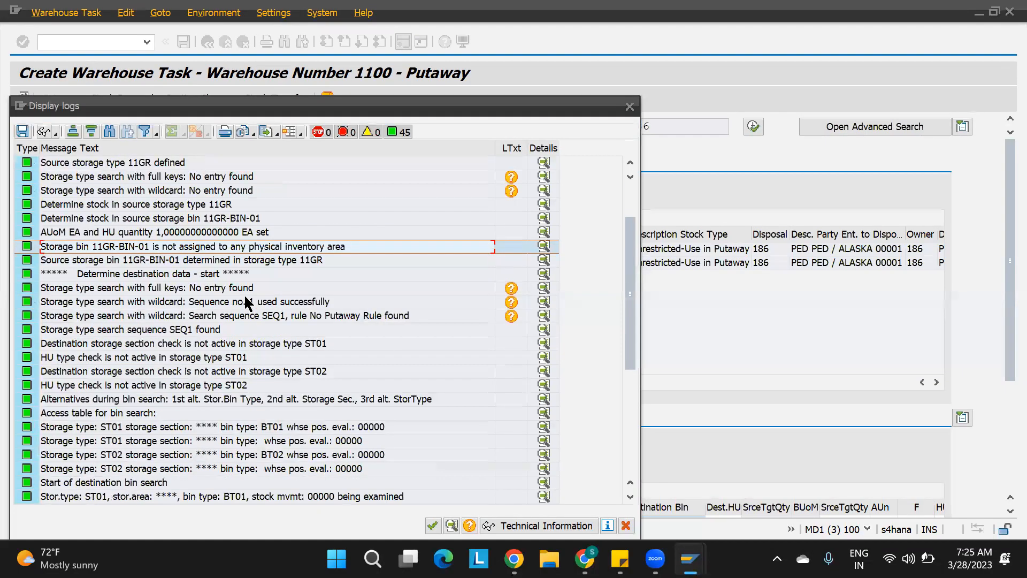
pyautogui.click(136, 276)
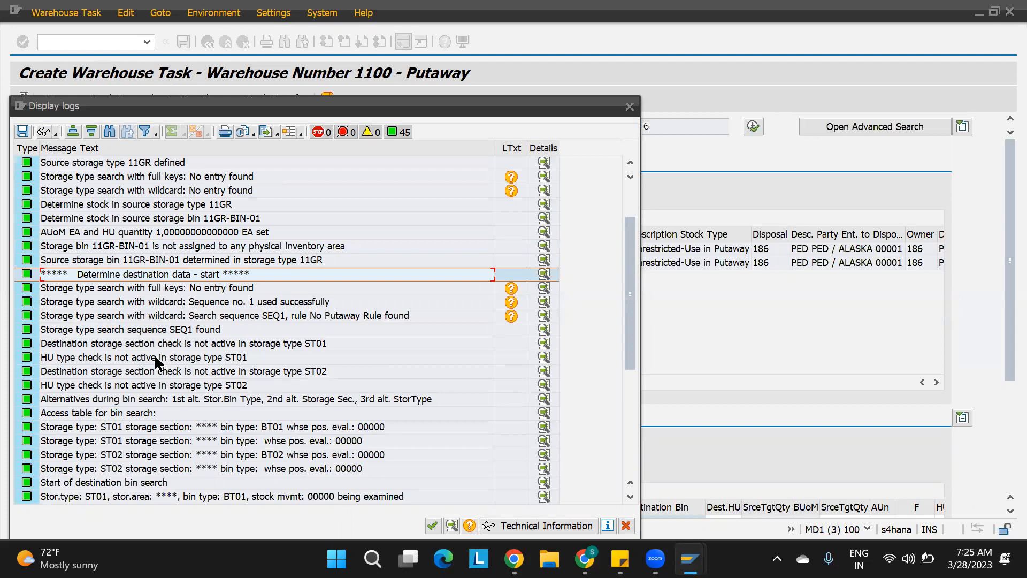
pyautogui.click(243, 314)
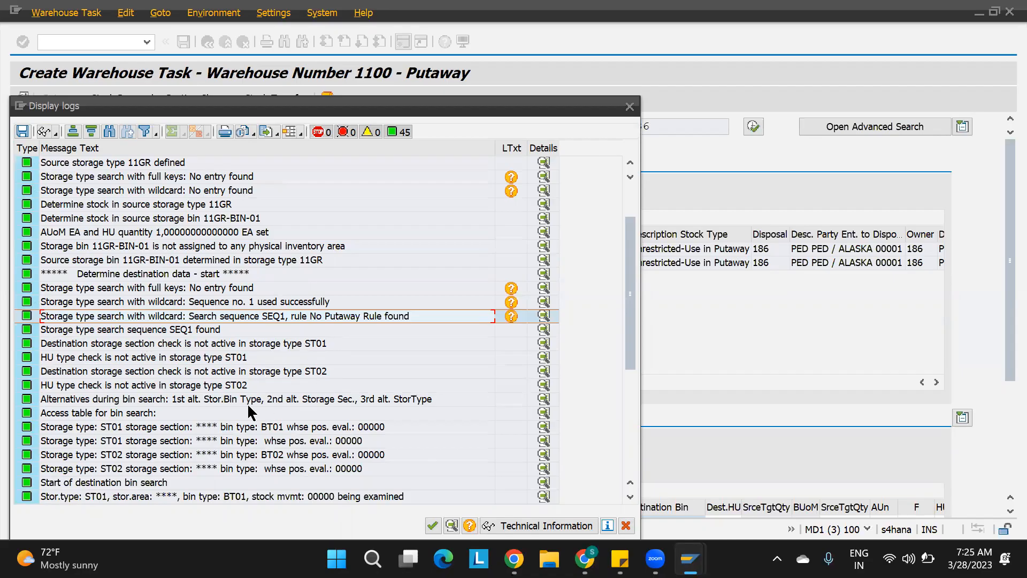
pyautogui.scroll(-4, 260, 407)
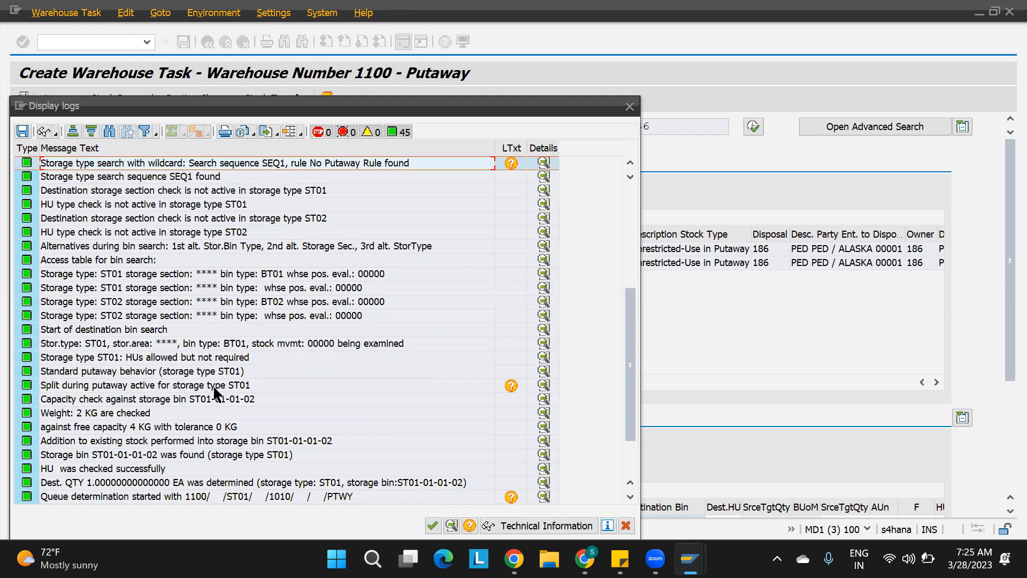
pyautogui.click(217, 403)
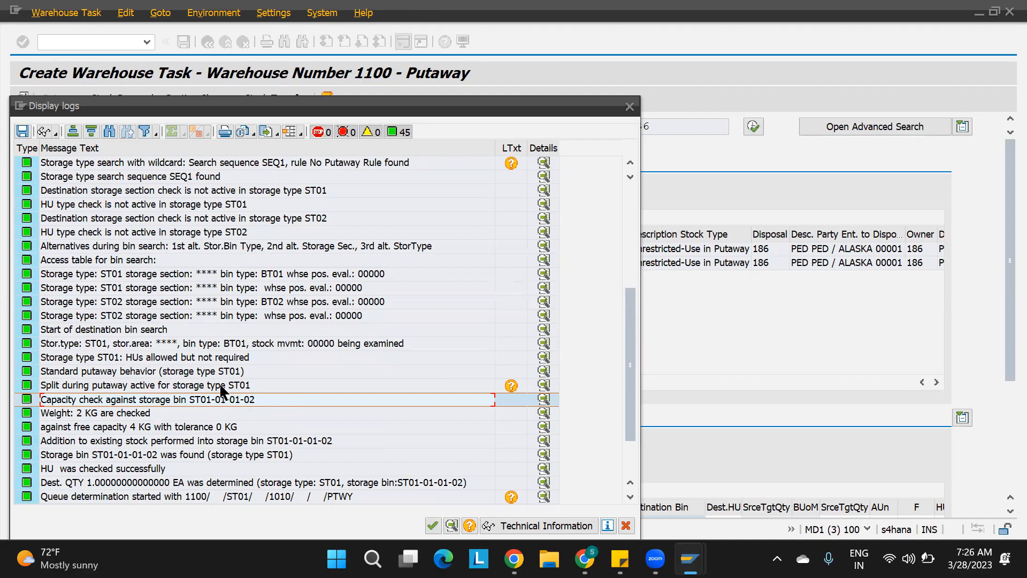
pyautogui.click(91, 415)
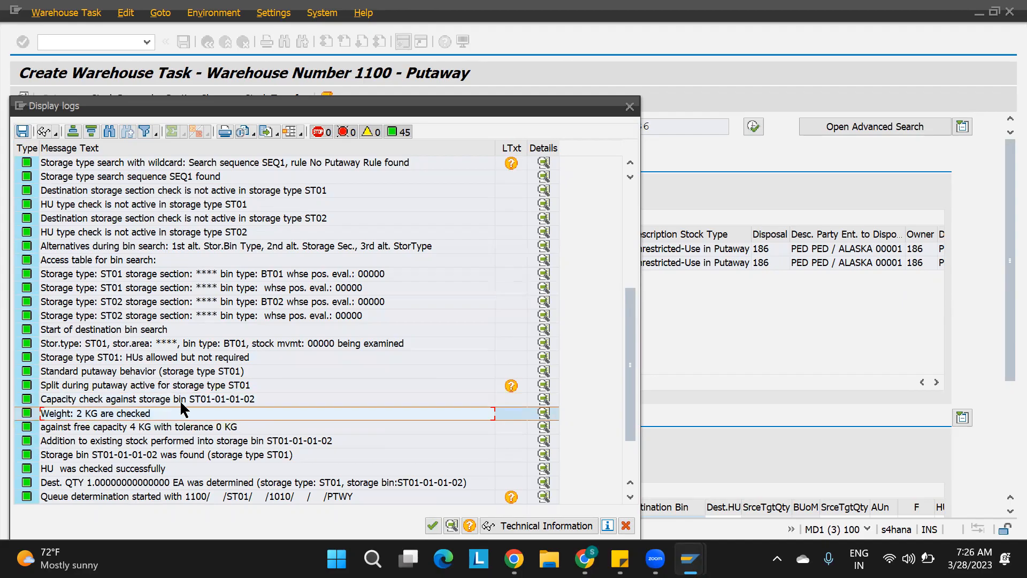
pyautogui.click(217, 398)
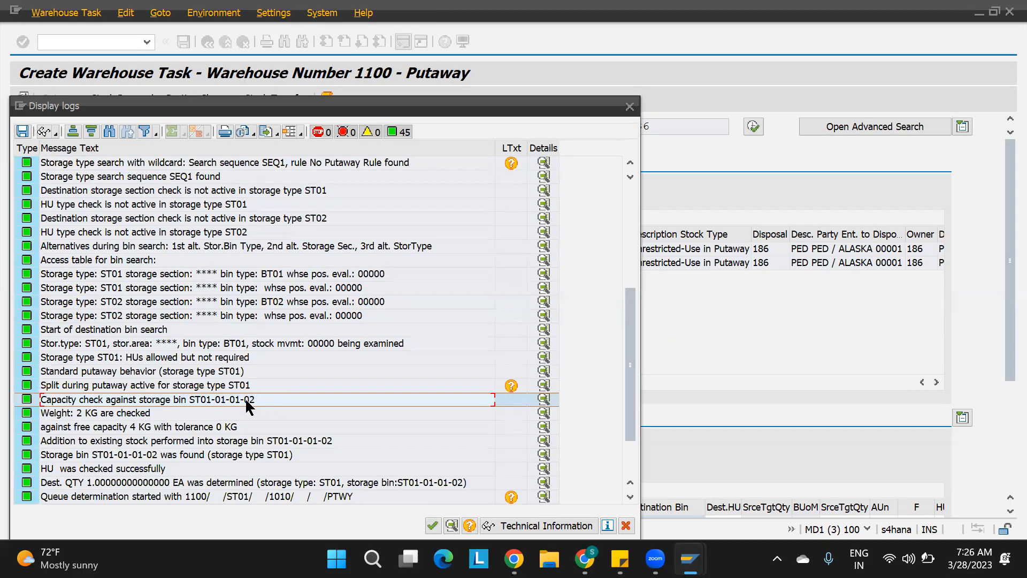
pyautogui.click(299, 442)
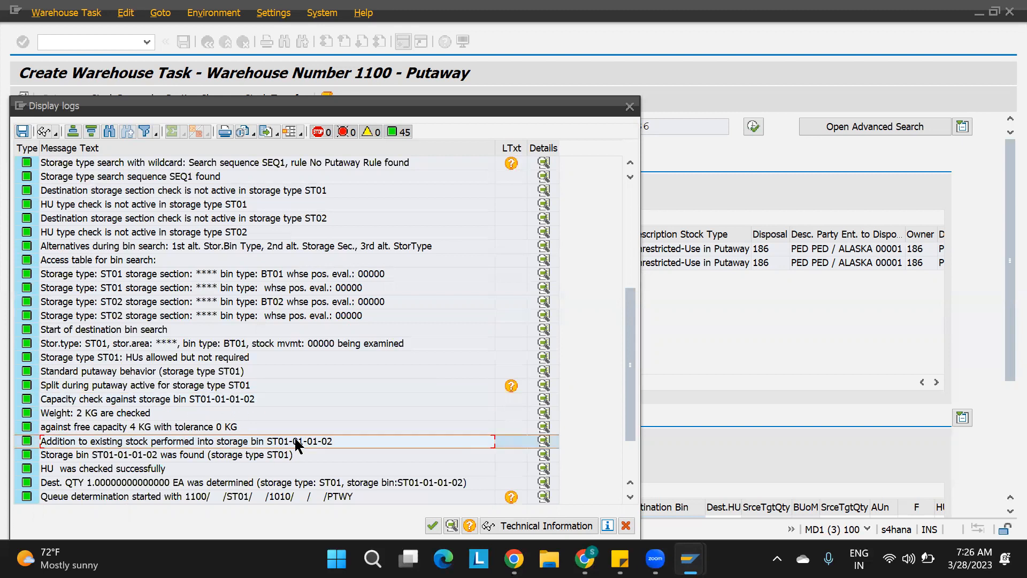
pyautogui.scroll(-3, 295, 445)
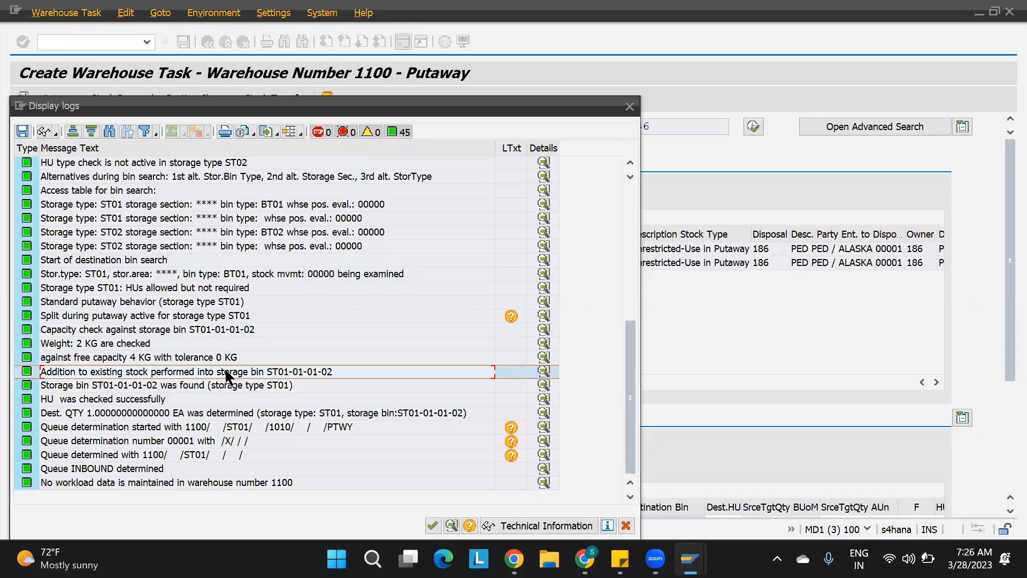
pyautogui.click(630, 106)
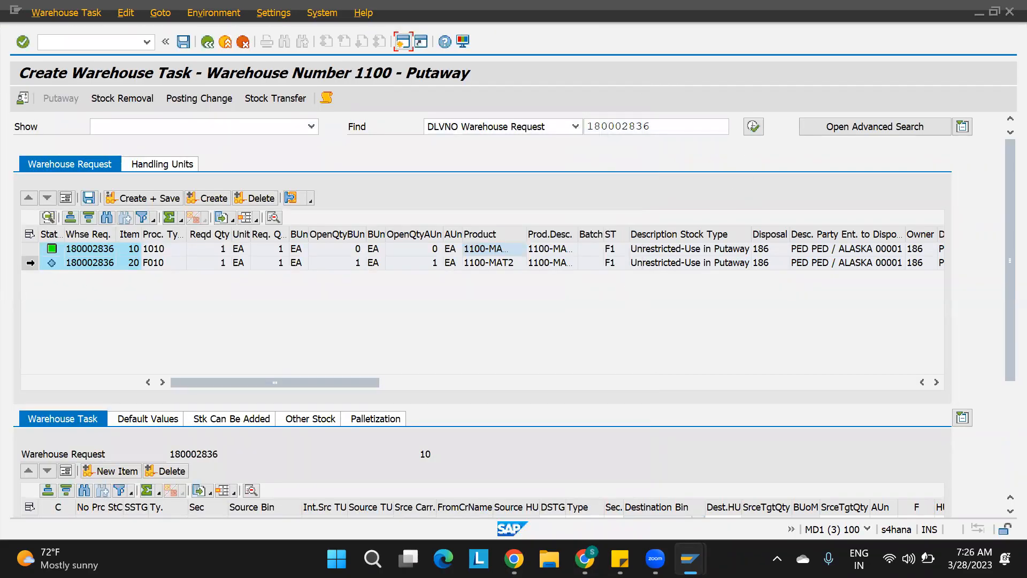
# Create a warehouse task for item 20 and check its destination storage type and bin.
pyautogui.click(30, 263)
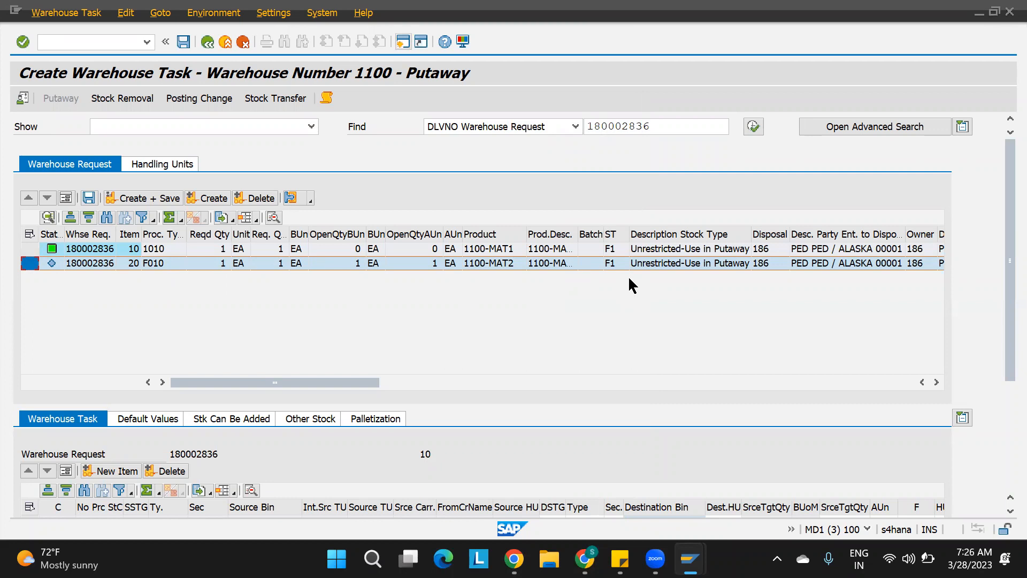
pyautogui.click(215, 201)
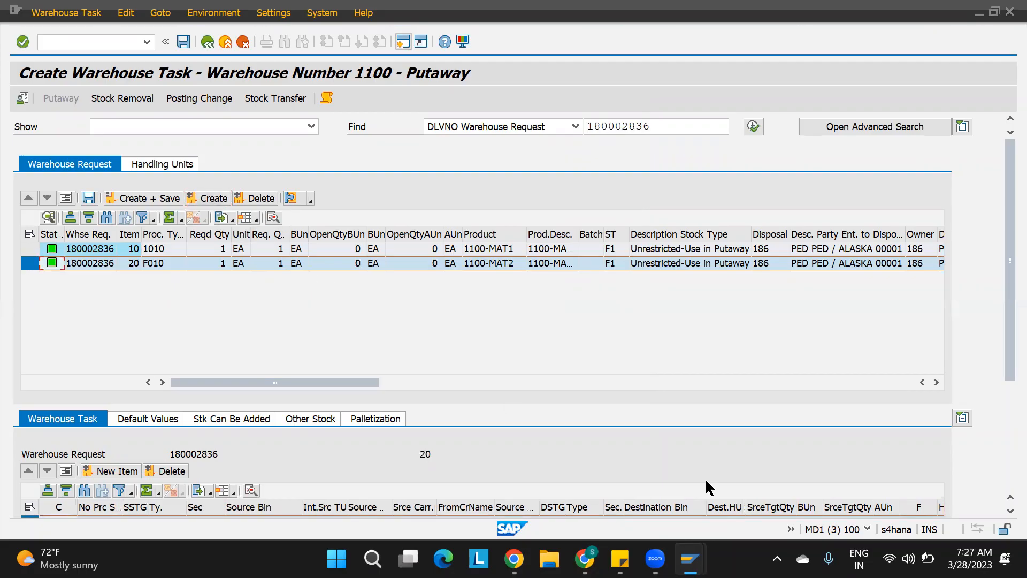
pyautogui.scroll(-1, 1003, 381)
pyautogui.scroll(-3, 1004, 381)
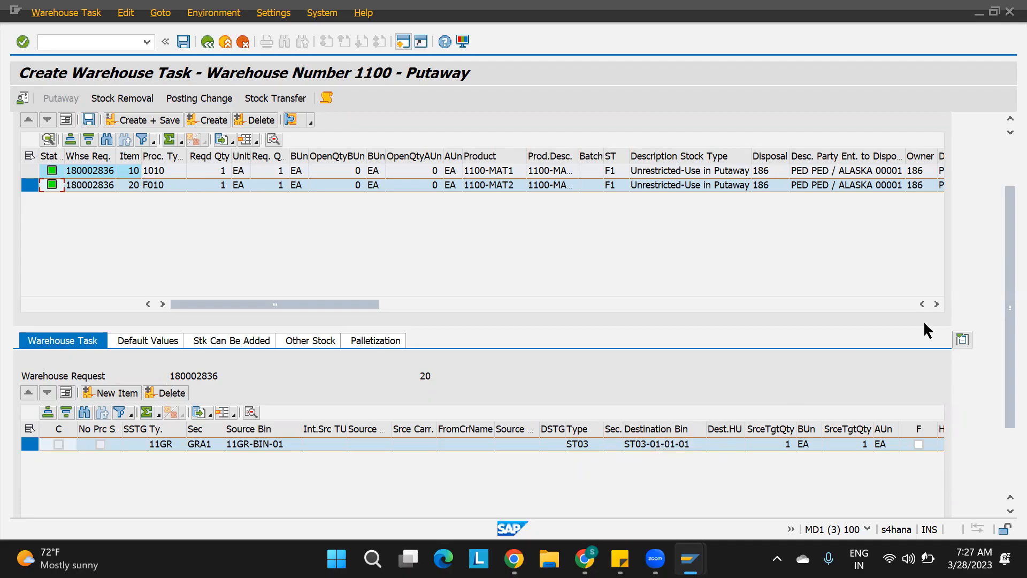
pyautogui.moveTo(1002, 274); pyautogui.dragTo(1002, 274)
pyautogui.scroll(2, 1002, 155)
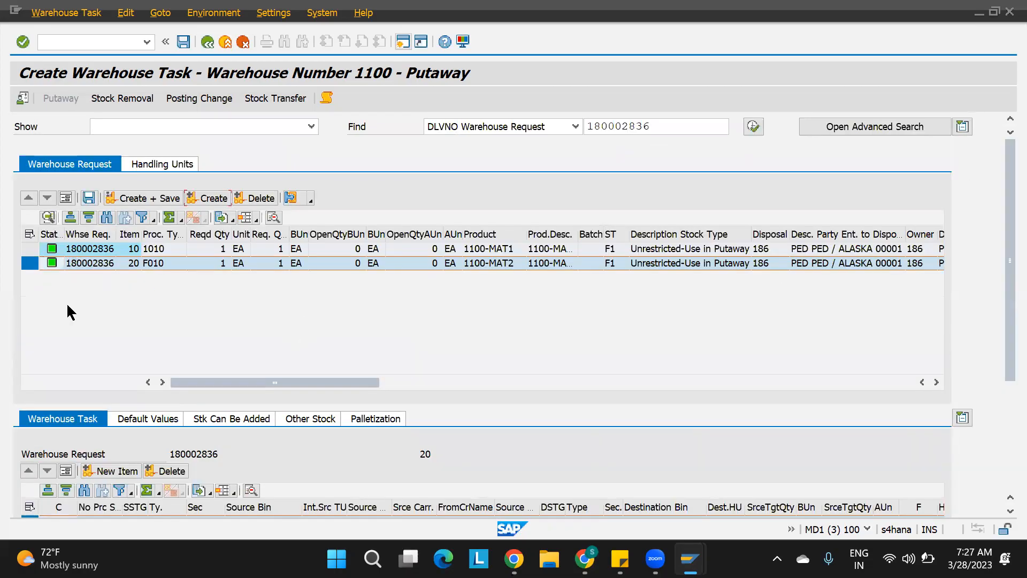
# Create and save warehouse tasks for both items of warehouse request 180002836.
pyautogui.click(28, 235)
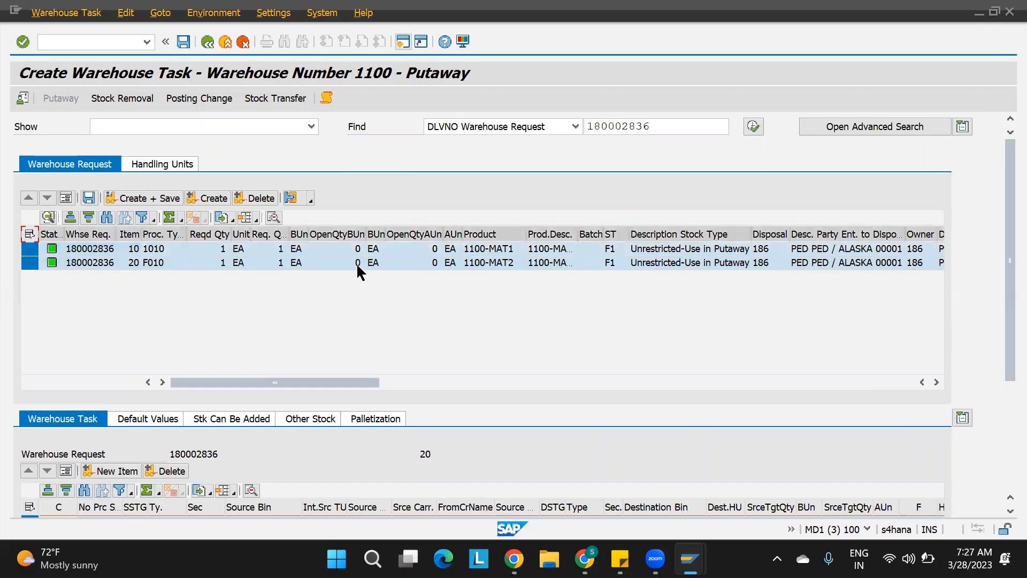
pyautogui.click(152, 200)
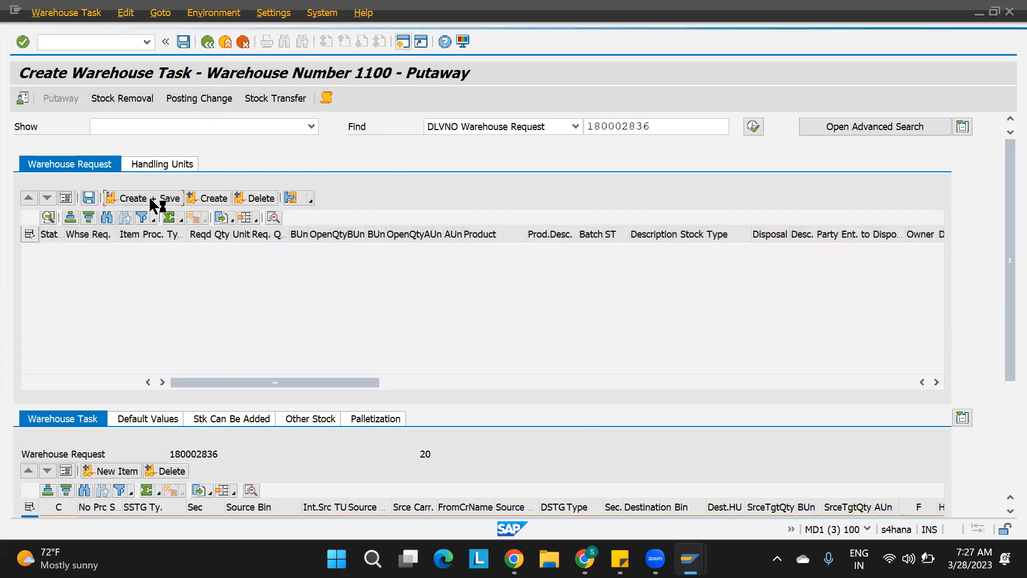
# Confirm and save warehouse orders 40011 and 40012 in the Confirm Warehouse Task screen.
pyautogui.click(63, 13)
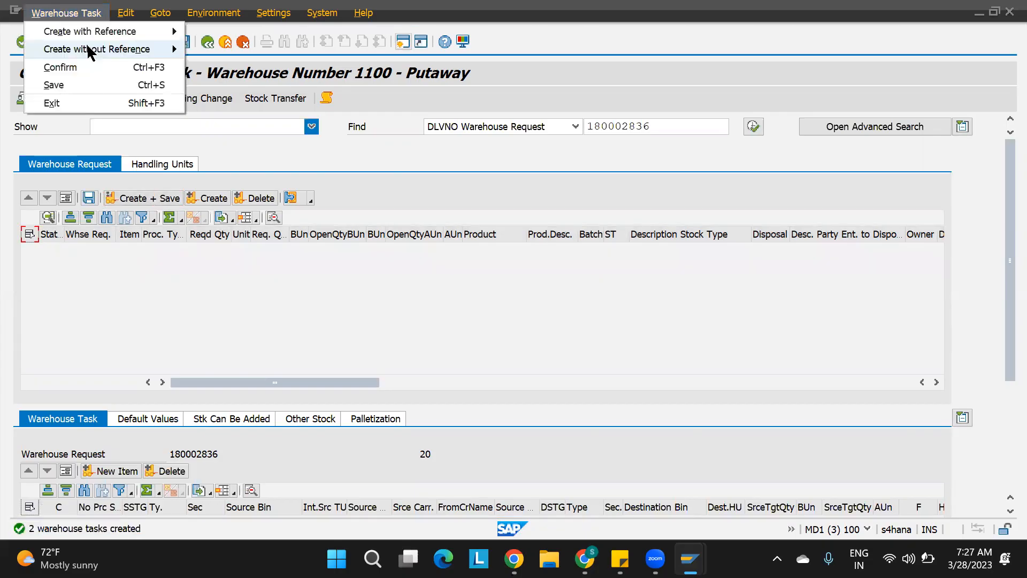
pyautogui.click(82, 62)
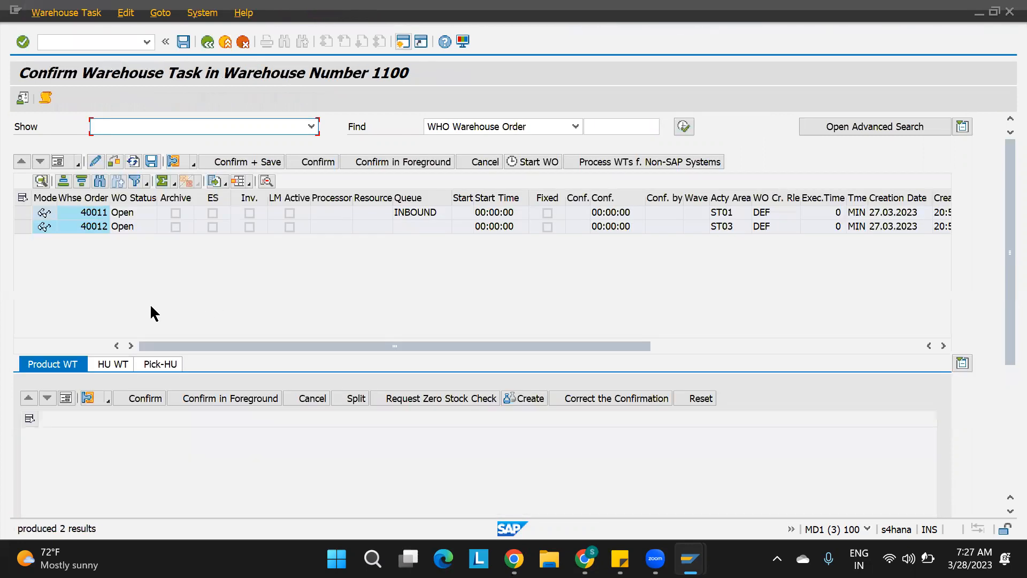
pyautogui.click(21, 198)
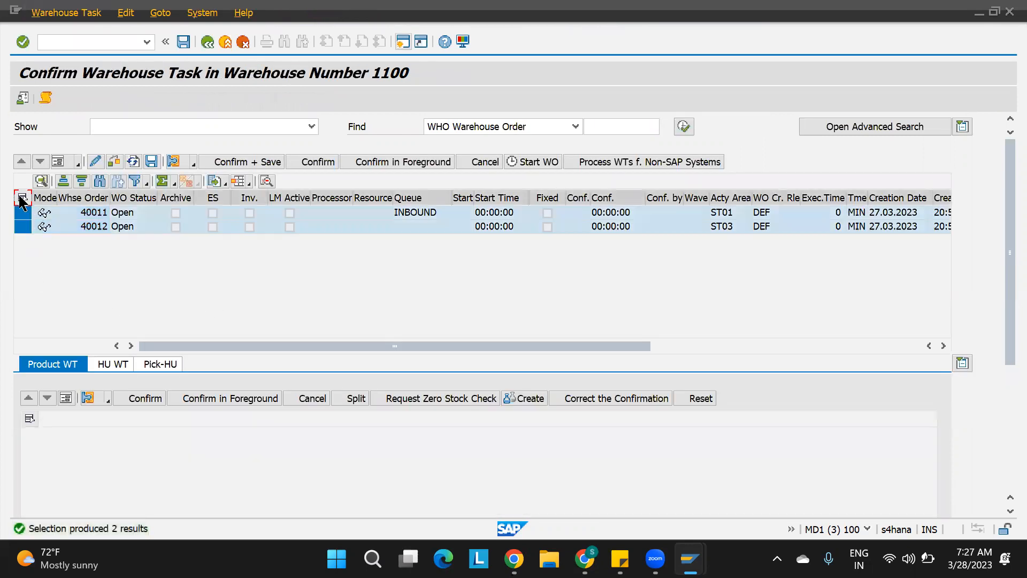
pyautogui.click(265, 159)
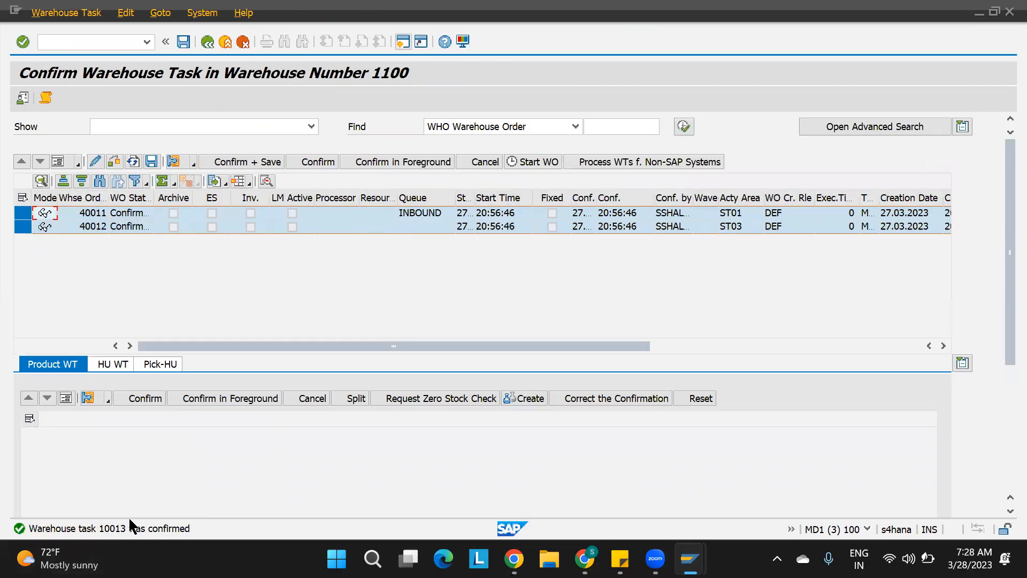
# Return to the putaway screen and open the Warehouse Management Monitor SAP for warehouse 1100.
pyautogui.moveTo(102, 546)
pyautogui.click(403, 42)
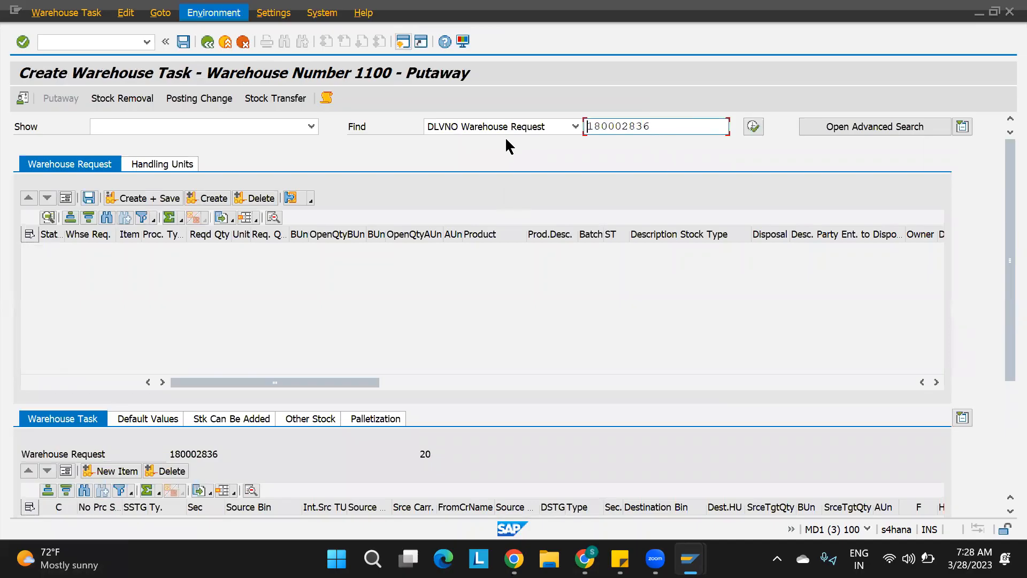
pyautogui.click(213, 13)
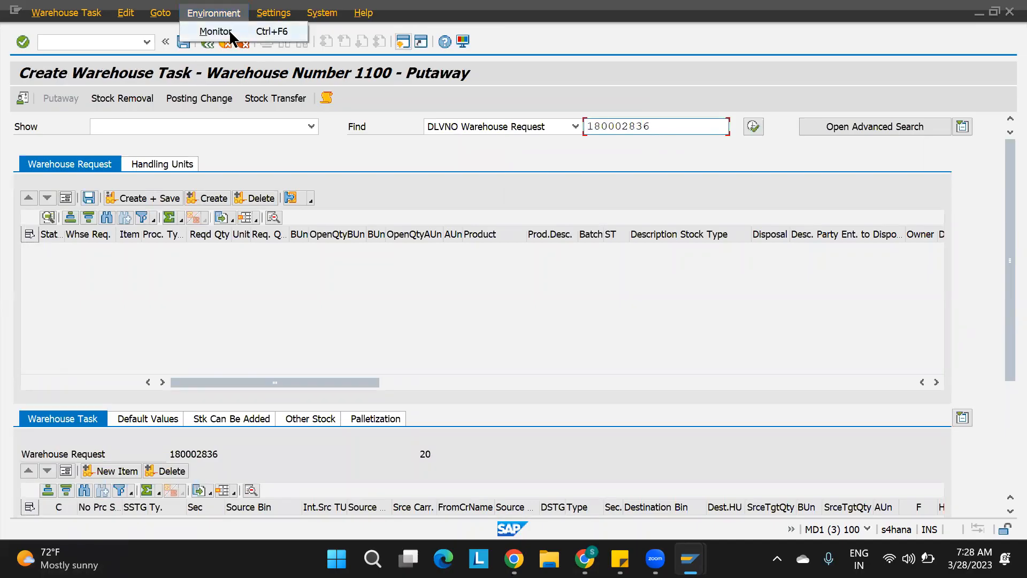
pyautogui.click(228, 33)
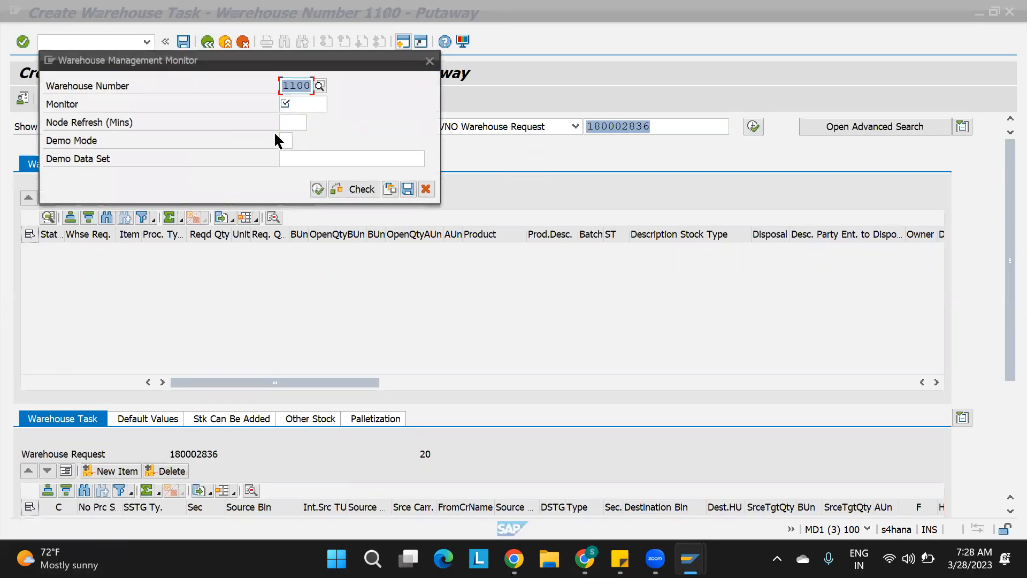
pyautogui.click(297, 104)
pyautogui.write('SAP')
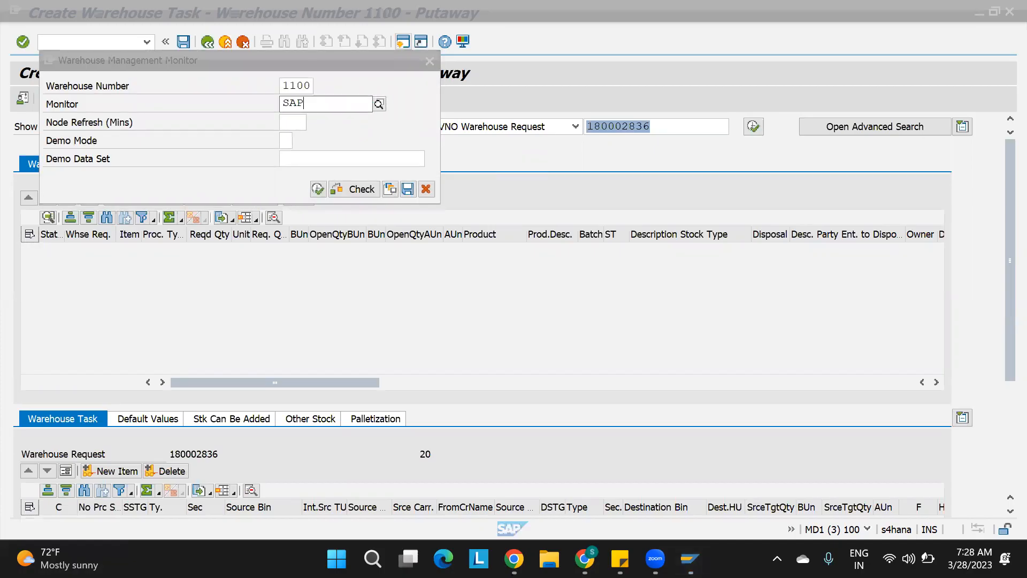
pyautogui.click(318, 190)
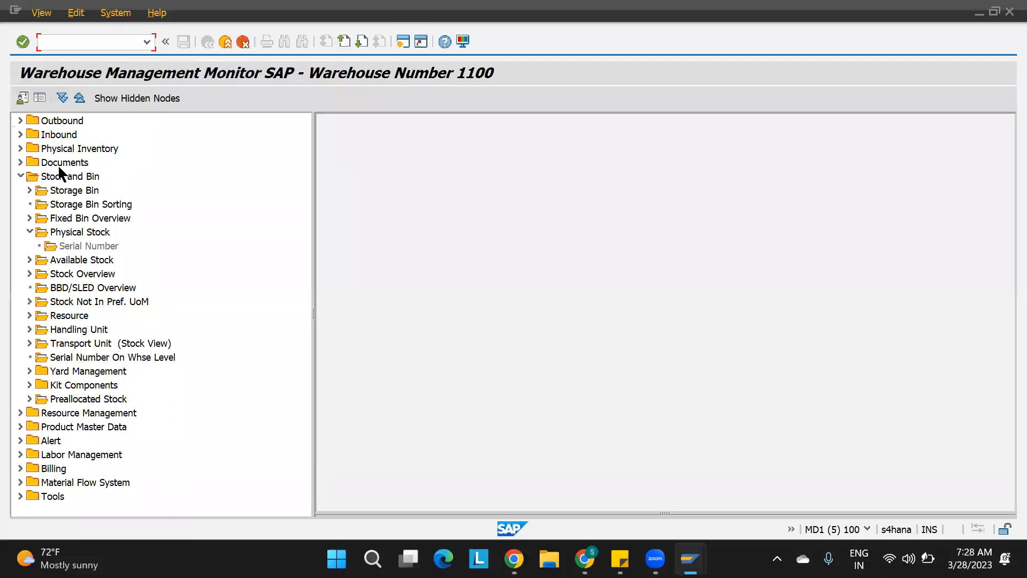
# Display the inbound warehouse orders for inbound delivery 180002836 in the monitor.
pyautogui.click(19, 176)
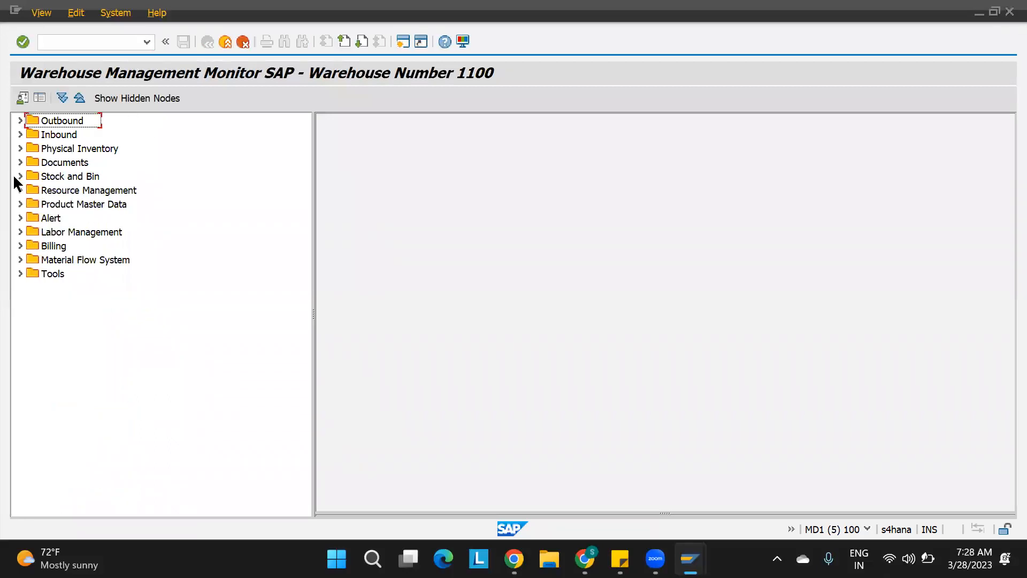
pyautogui.click(20, 134)
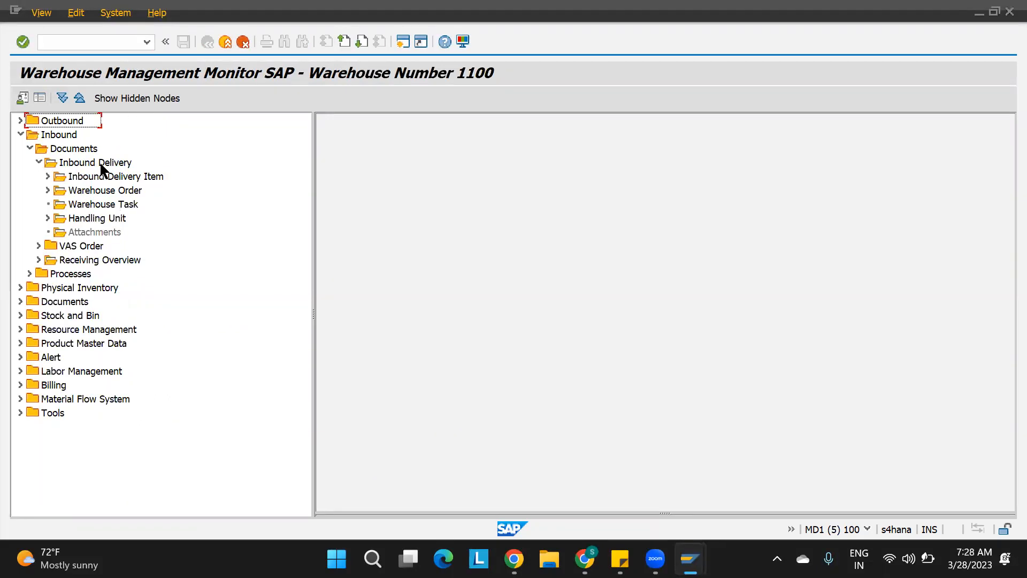
pyautogui.doubleClick(120, 191)
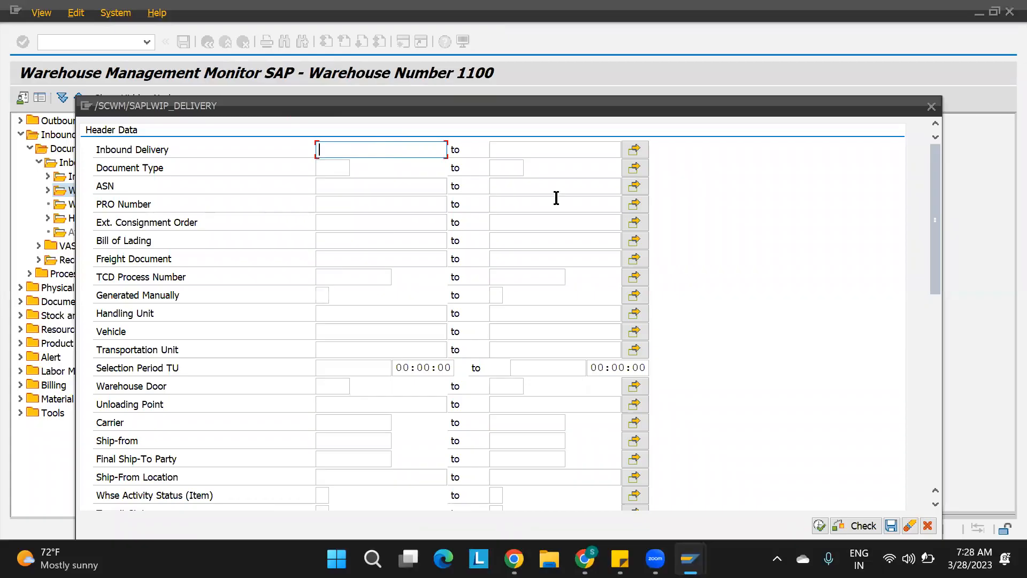
pyautogui.write('180002836')
pyautogui.click(819, 526)
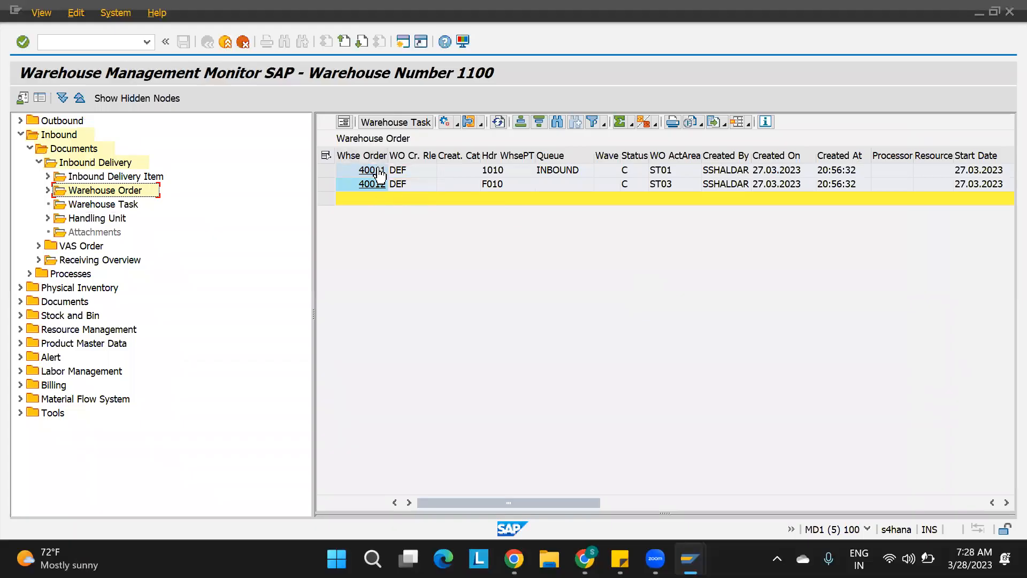
# Display the warehouse tasks of warehouse orders 40011 and 40012 with their source and destination bins.
pyautogui.click(325, 155)
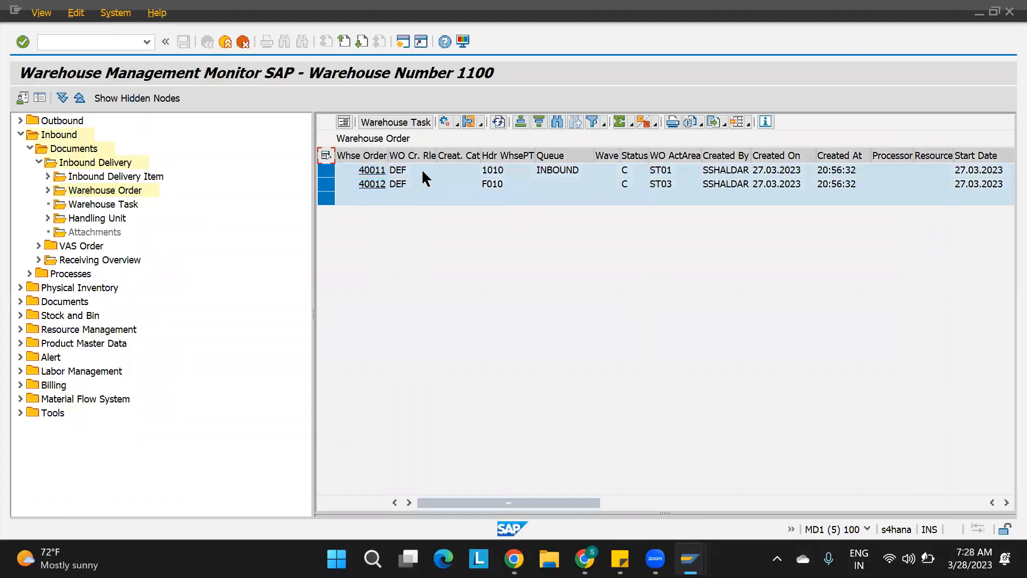
pyautogui.click(493, 171)
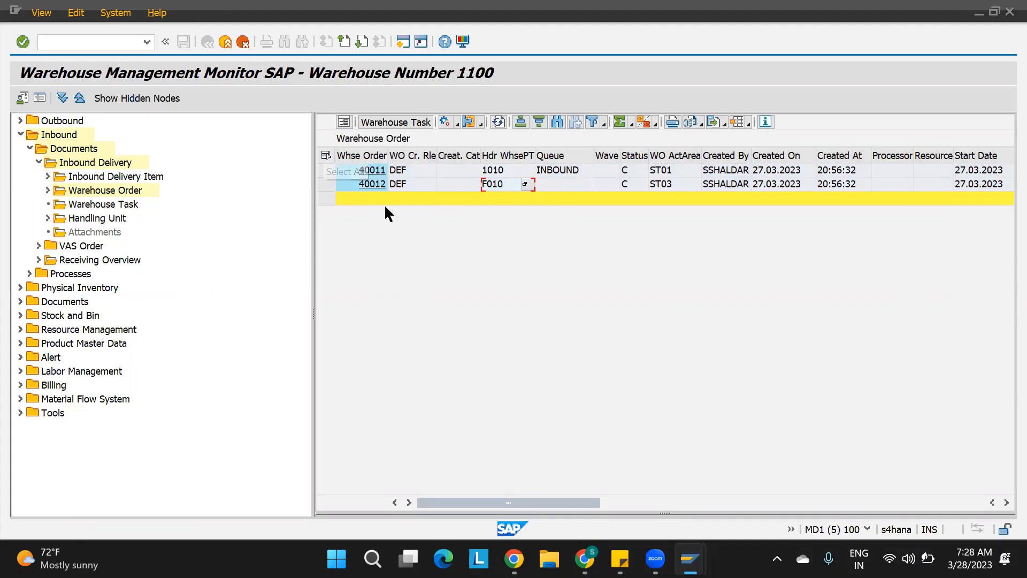
pyautogui.click(322, 155)
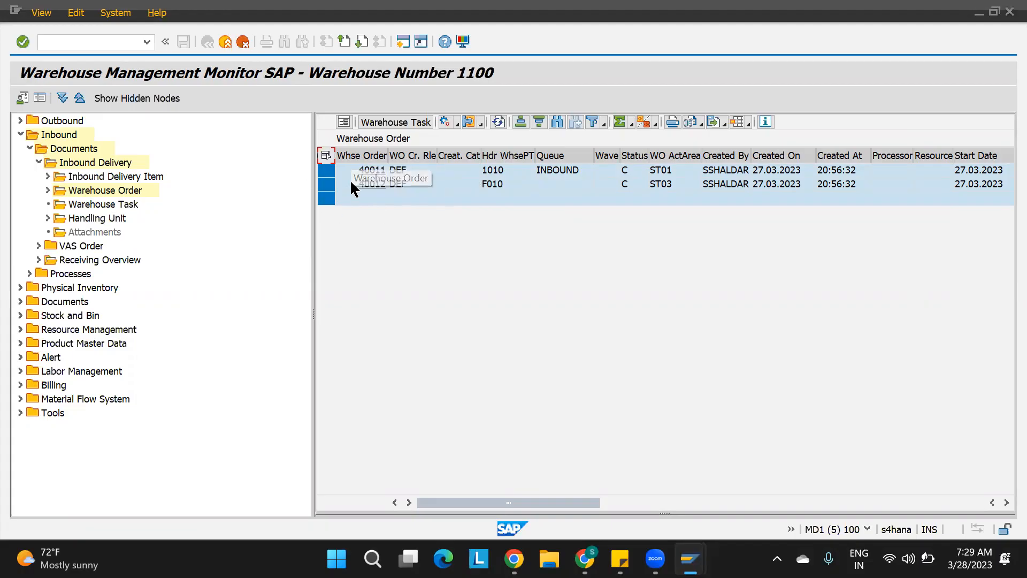
pyautogui.click(326, 156)
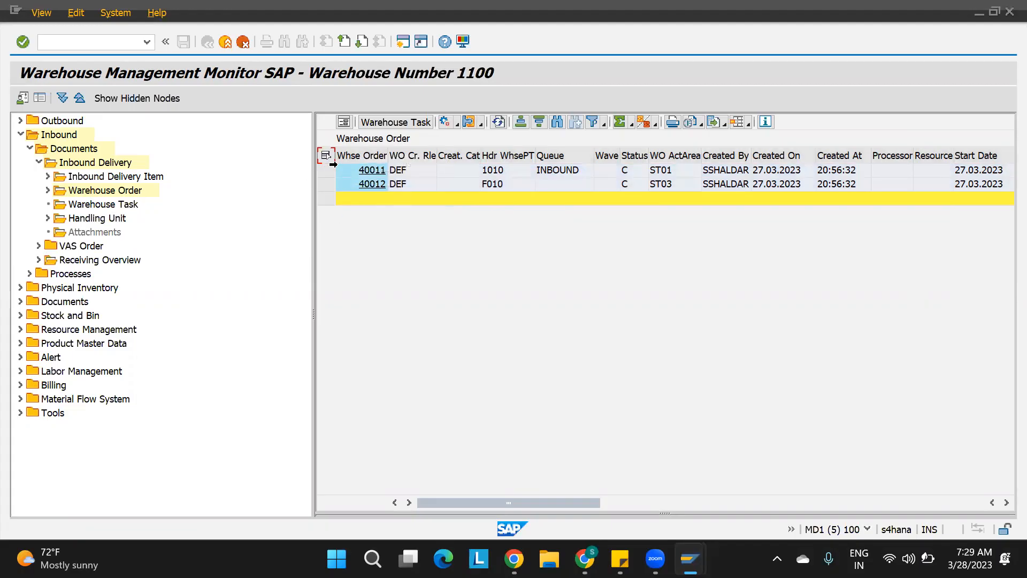
pyautogui.click(324, 170)
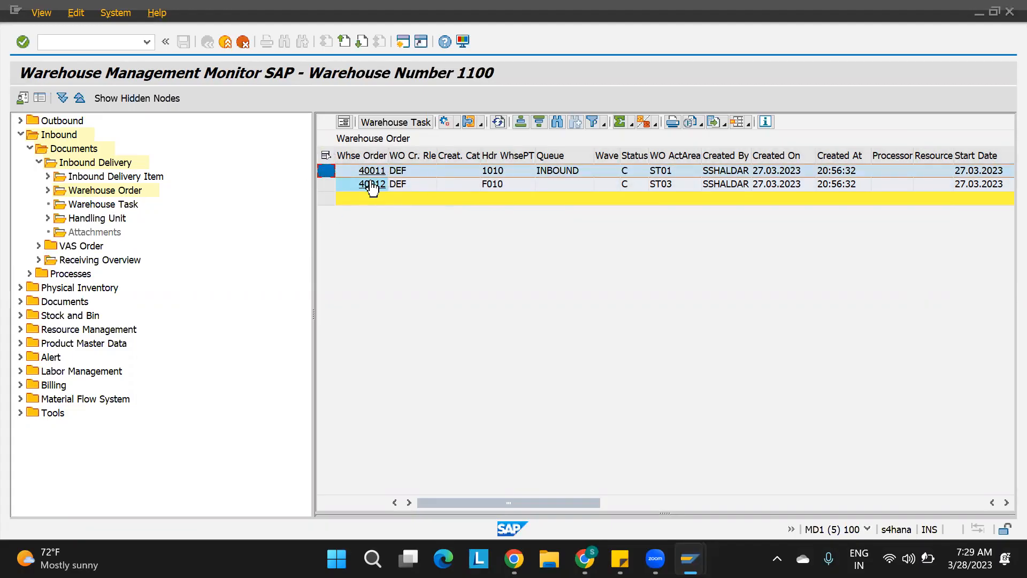
pyautogui.click(394, 123)
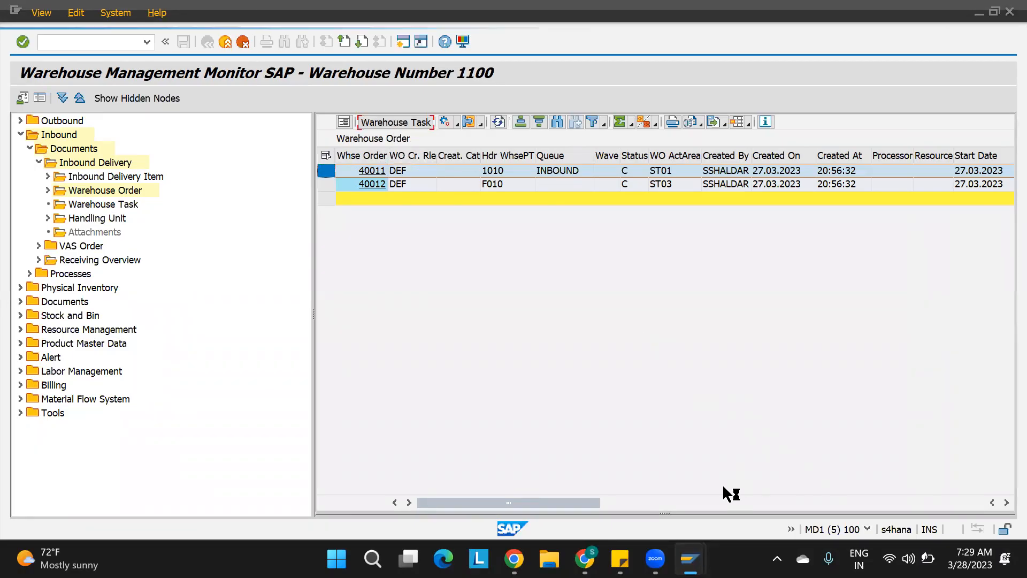
pyautogui.moveTo(662, 511); pyautogui.dragTo(645, 348)
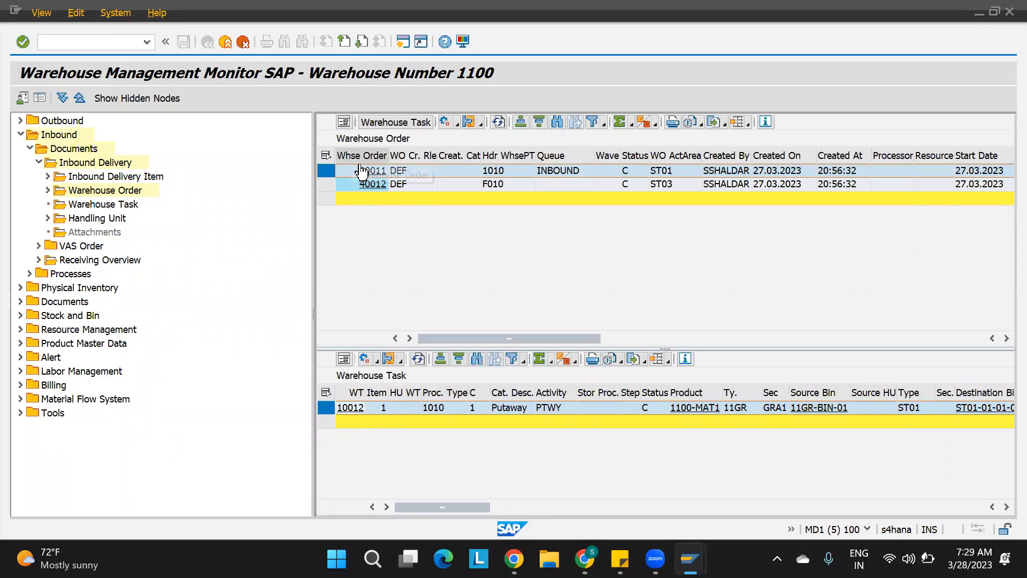
pyautogui.click(326, 184)
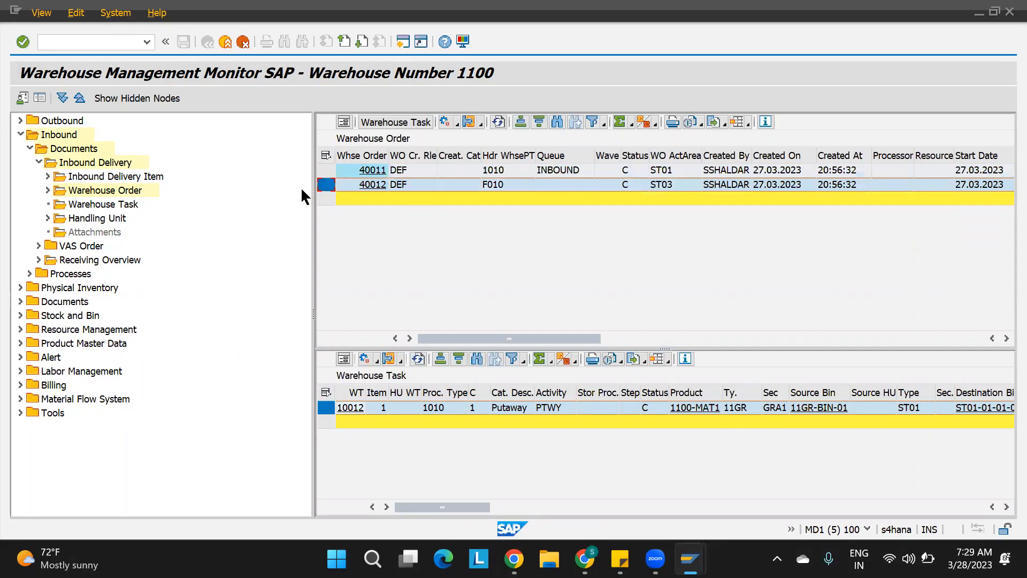
pyautogui.click(394, 123)
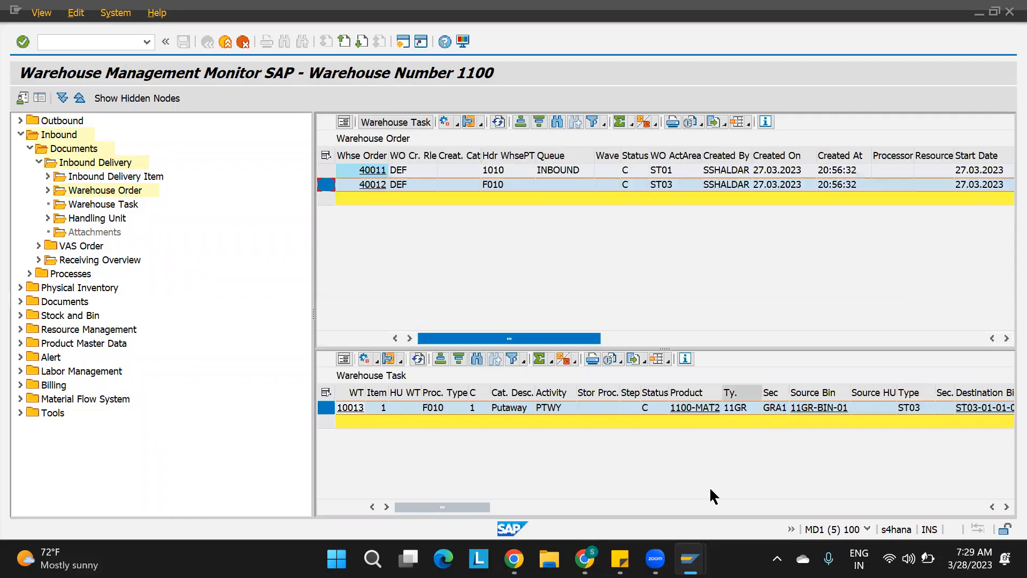
# Switch to the IMG session and open Specify Storage Type Search Sequence for Putaway.
pyautogui.moveTo(690, 558)
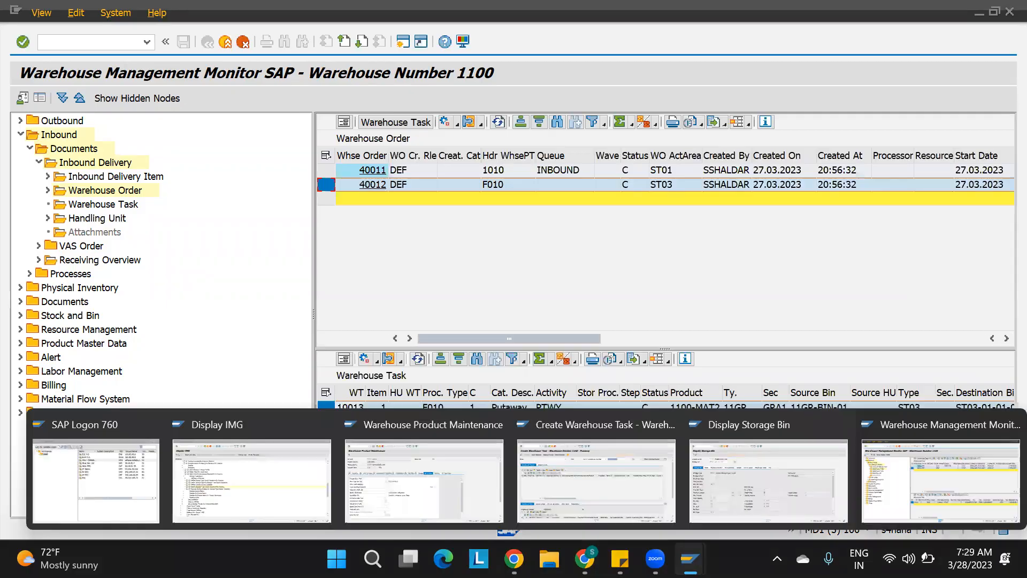
pyautogui.click(424, 486)
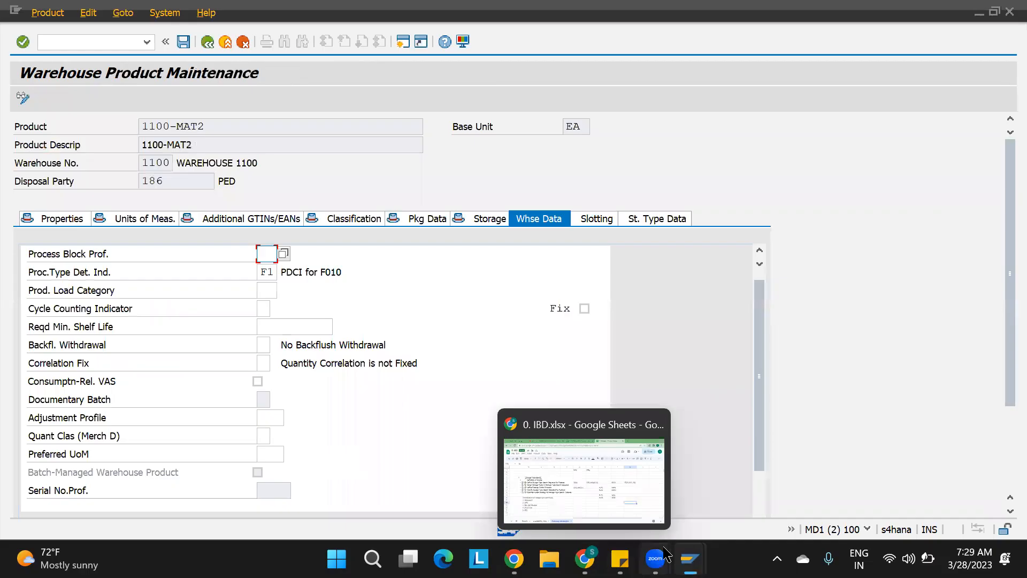
pyautogui.moveTo(690, 559)
pyautogui.click(593, 484)
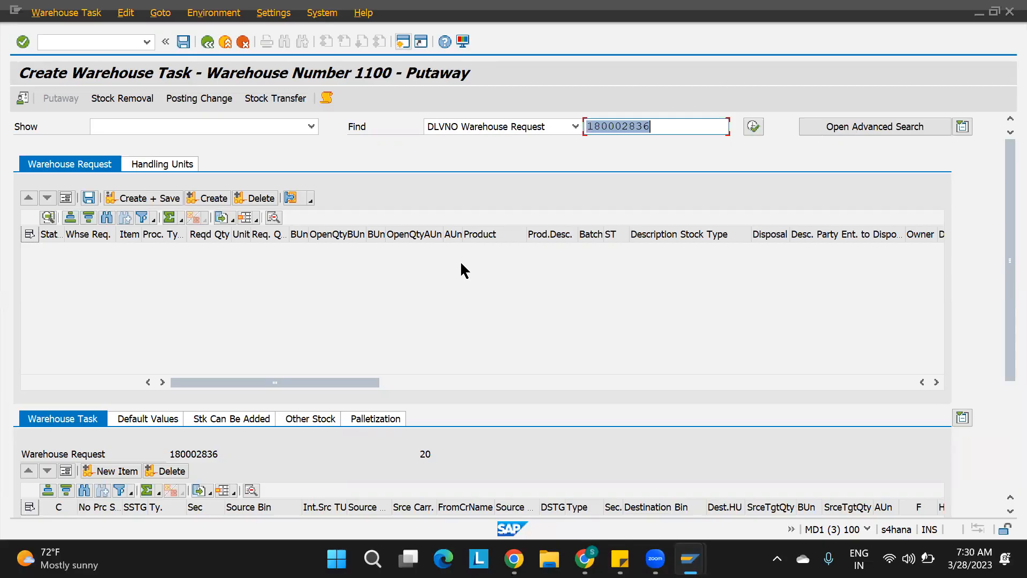
pyautogui.moveTo(690, 558)
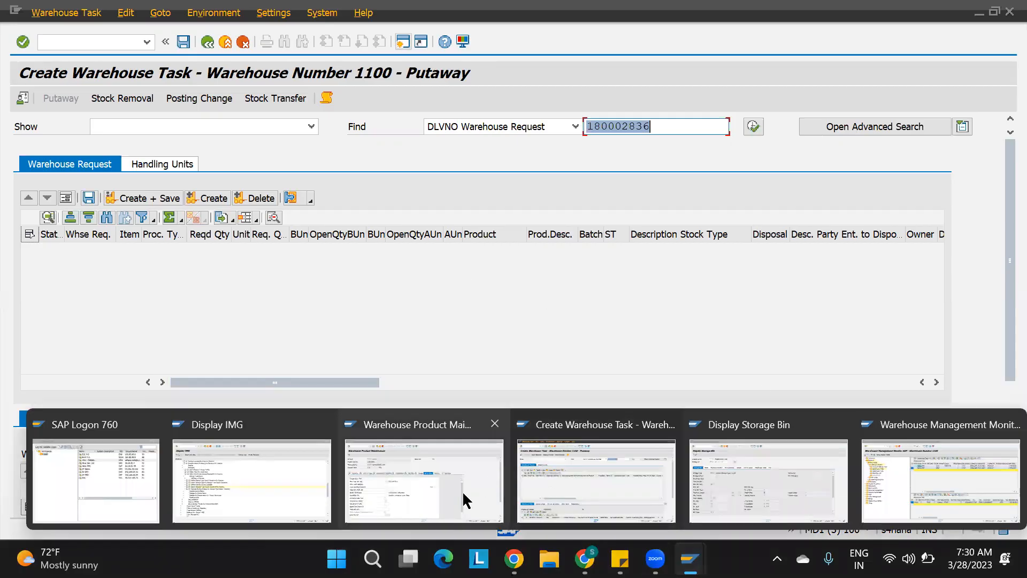
pyautogui.click(396, 481)
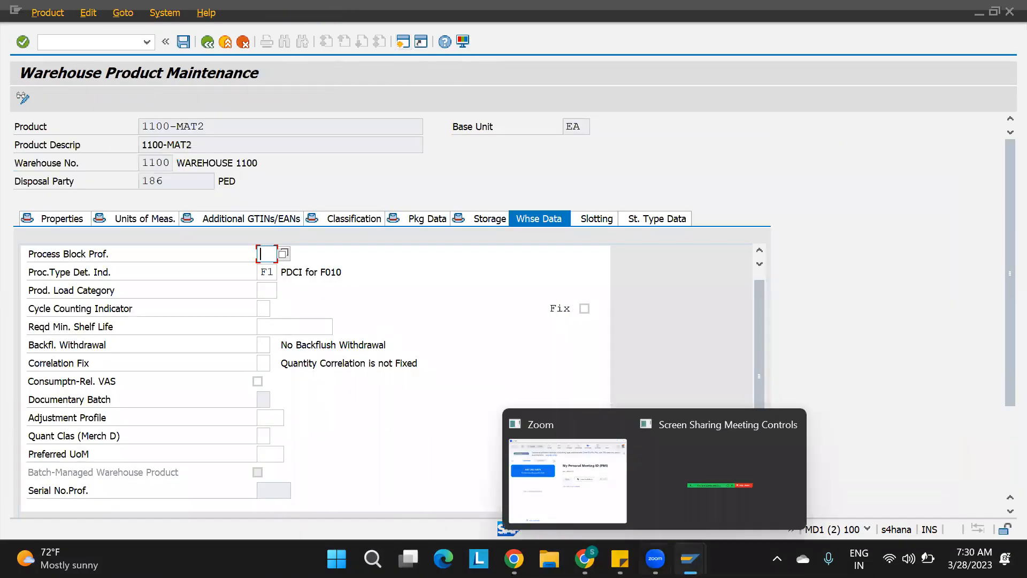
pyautogui.moveTo(690, 559)
pyautogui.click(286, 504)
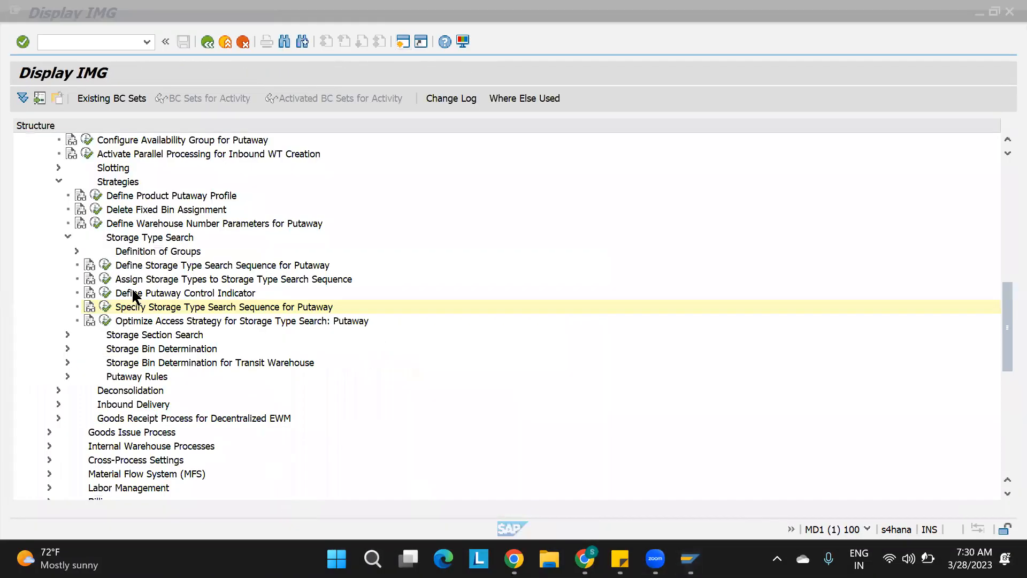
pyautogui.click(104, 305)
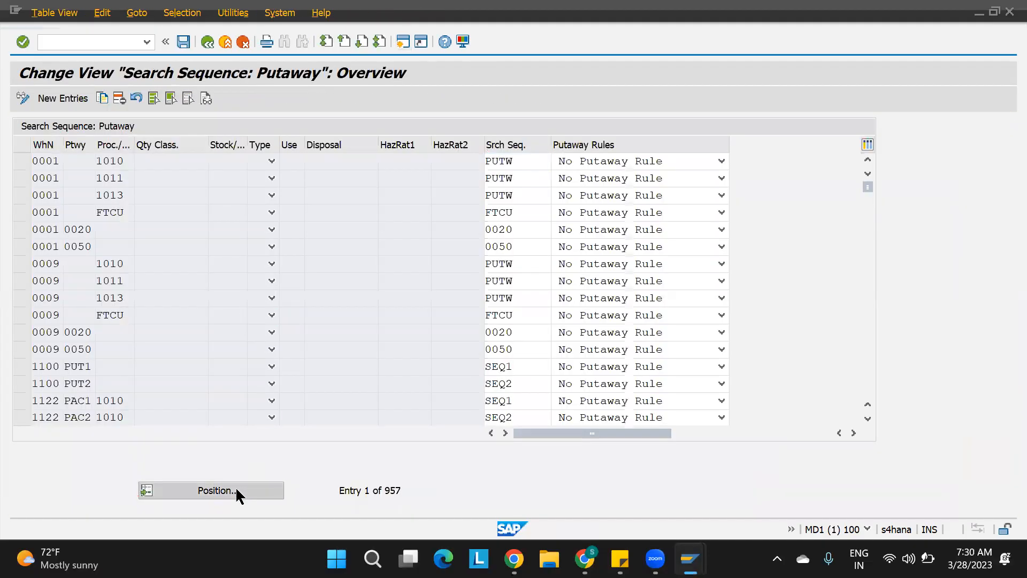
# Select the warehouse 1100 search sequence entries for putaway control indicators PUT1 and PUT2.
pyautogui.click(334, 200)
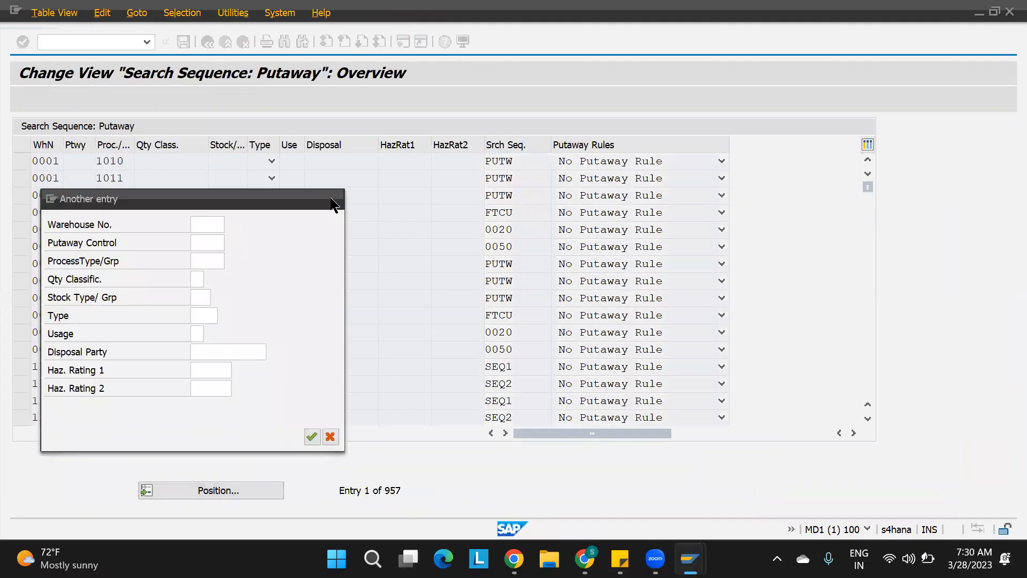
pyautogui.click(22, 383)
pyautogui.click(22, 366)
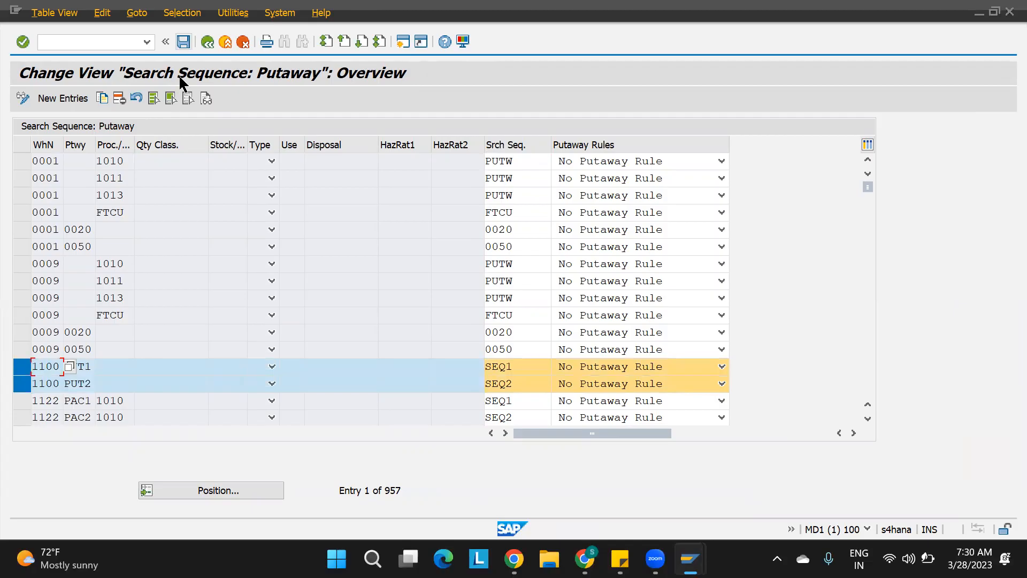
pyautogui.click(120, 98)
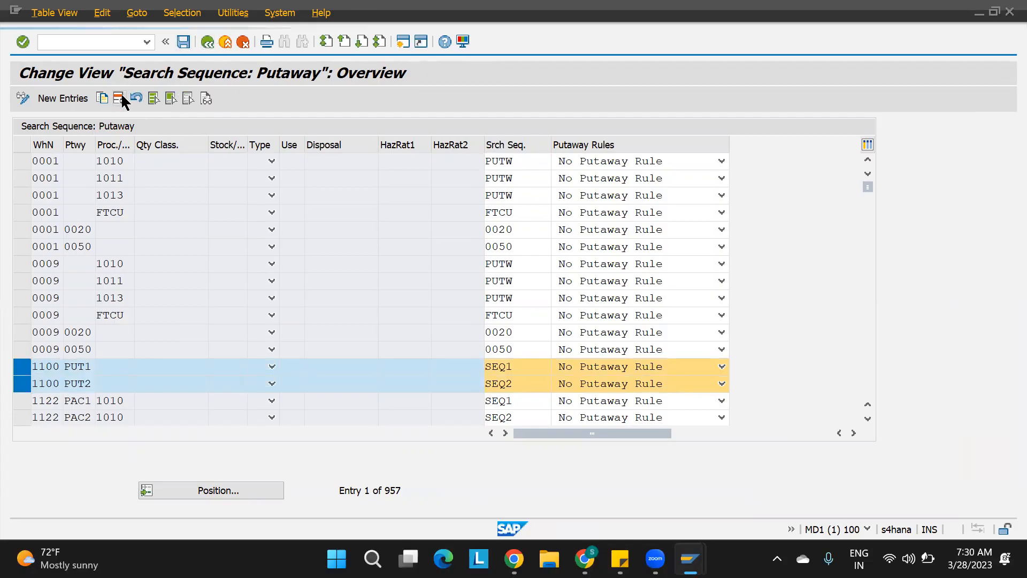
# Add a new putaway search sequence entry for warehouse 1100 with process type 1010 and search sequence SEQ1.
pyautogui.click(62, 98)
pyautogui.write('1100')
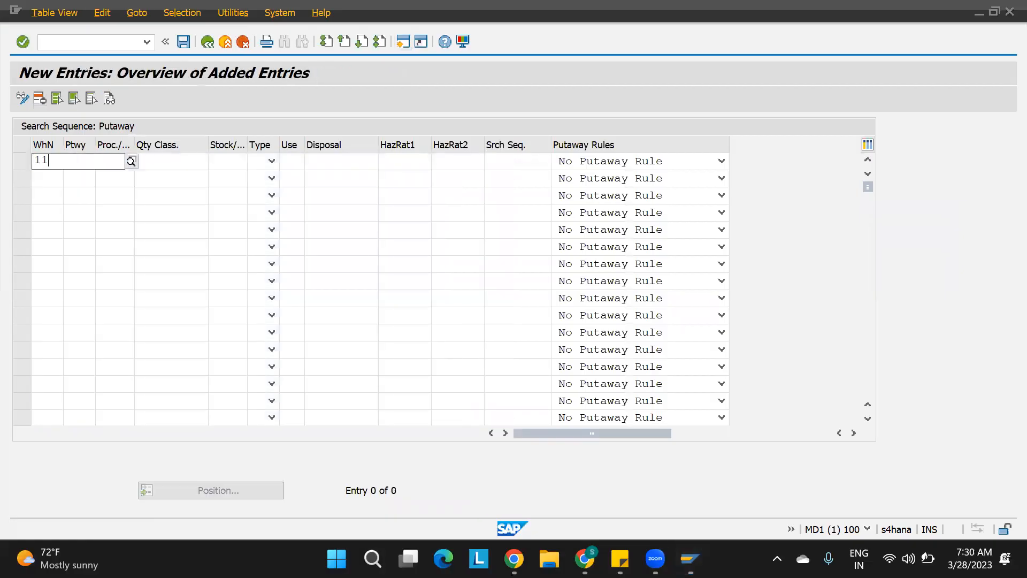
pyautogui.press('Tab')
pyautogui.press('Tab')
pyautogui.write('1')
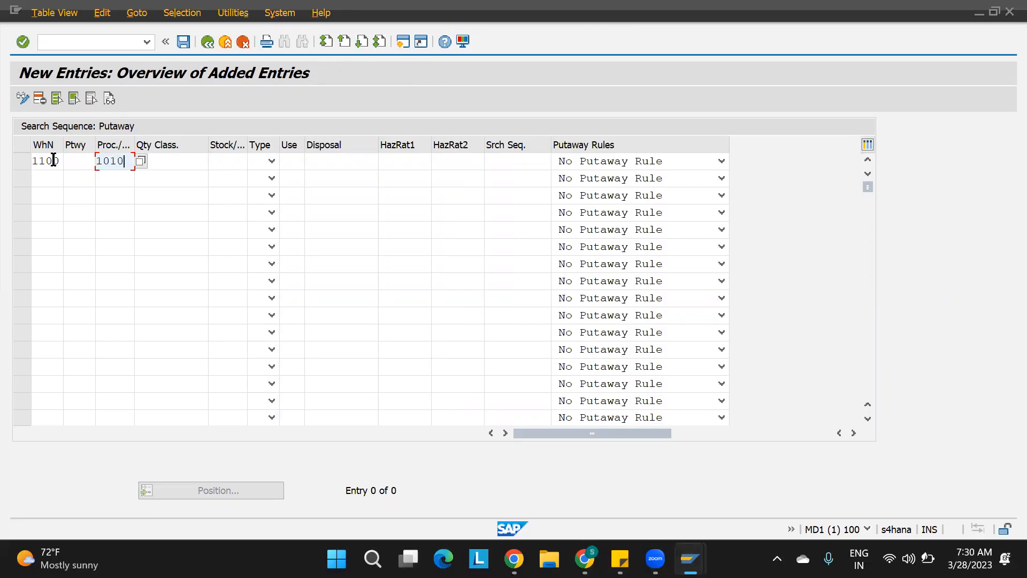
pyautogui.click(513, 161)
pyautogui.write('SEQ1')
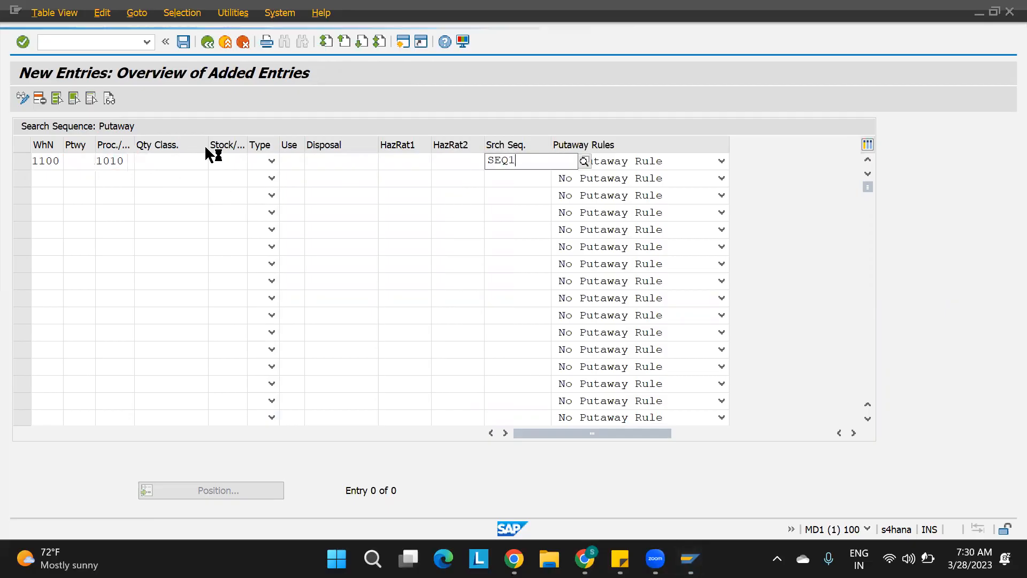
# Add a second entry for warehouse 1100 with process type F010 and search sequence SEQ2.
pyautogui.click(50, 178)
pyautogui.write('1100')
pyautogui.press('Tab')
pyautogui.press('Tab')
pyautogui.write('F010')
pyautogui.press('Tab')
pyautogui.press('Tab')
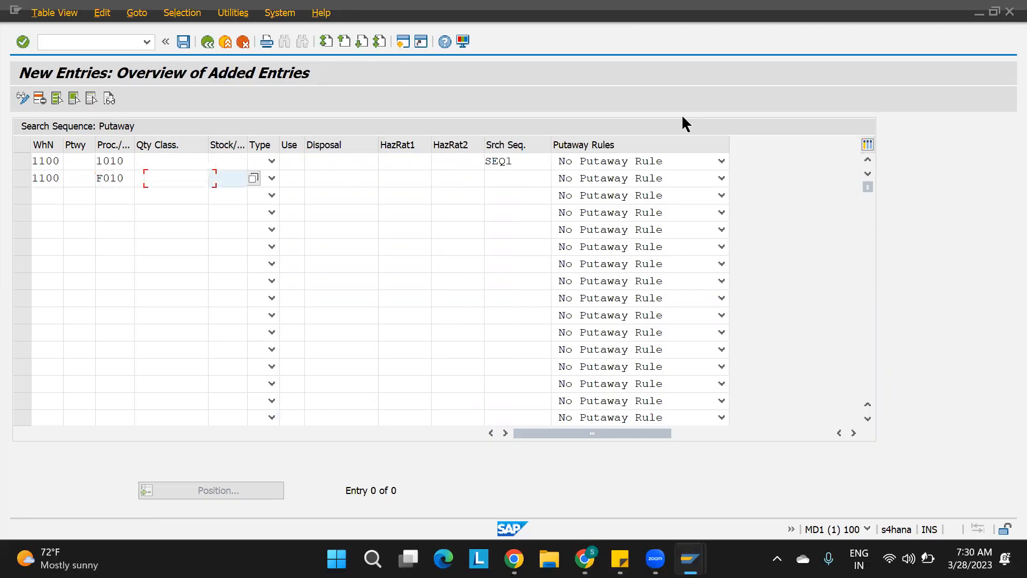
pyautogui.click(503, 181)
pyautogui.write('SEQ2')
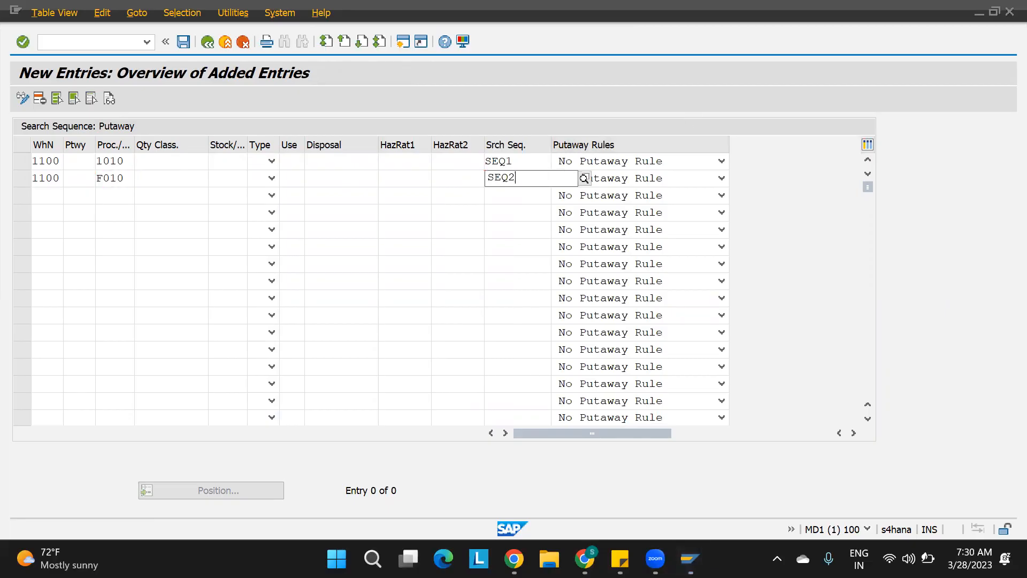
pyautogui.press('Return')
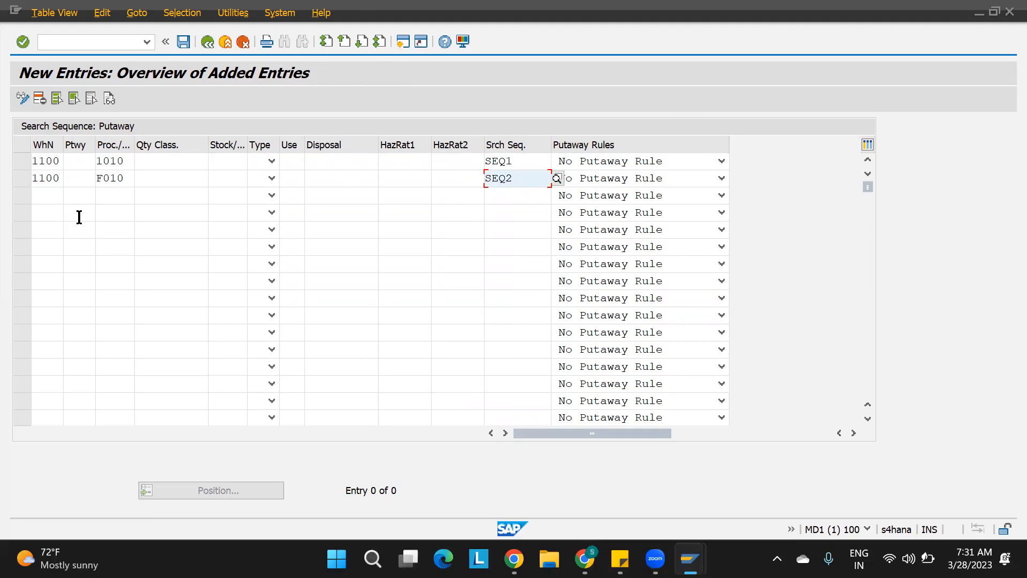
# Save the two new search sequence entries under the EWM PROJECT customizing request and return to the overview.
pyautogui.click(127, 162)
pyautogui.moveTo(127, 162); pyautogui.dragTo(58, 163)
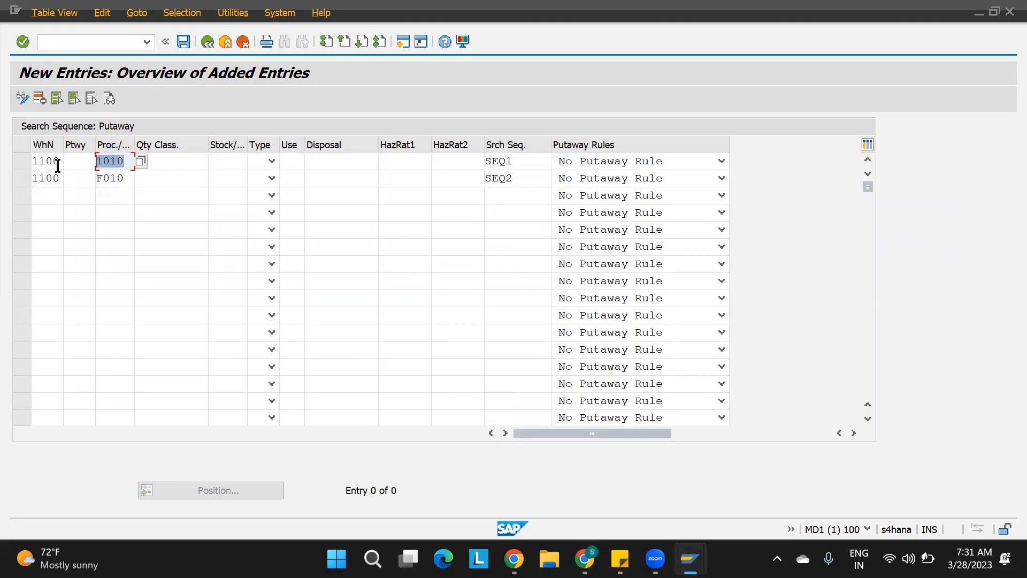
pyautogui.click(129, 179)
pyautogui.moveTo(128, 179); pyautogui.dragTo(21, 206)
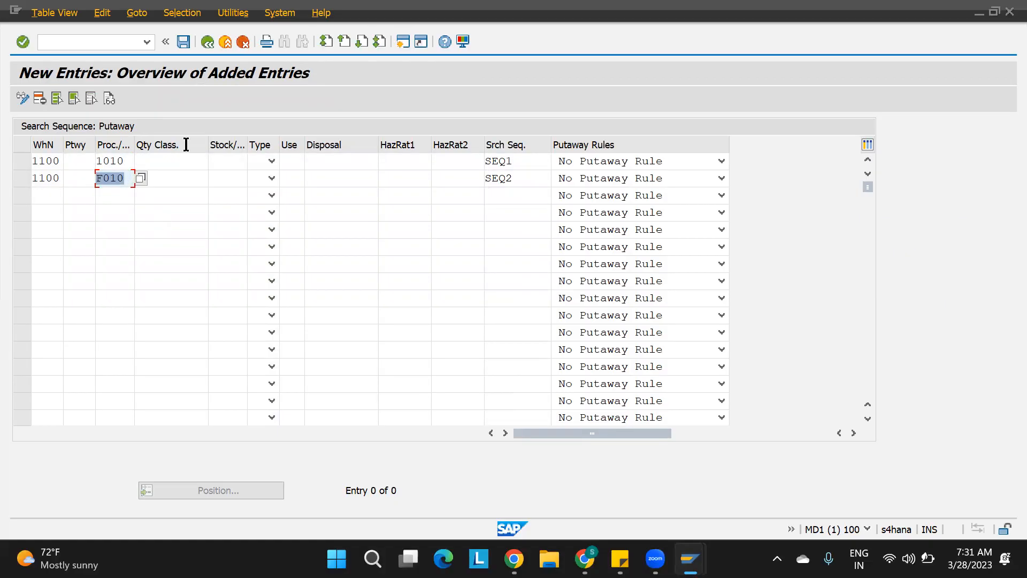
pyautogui.click(184, 43)
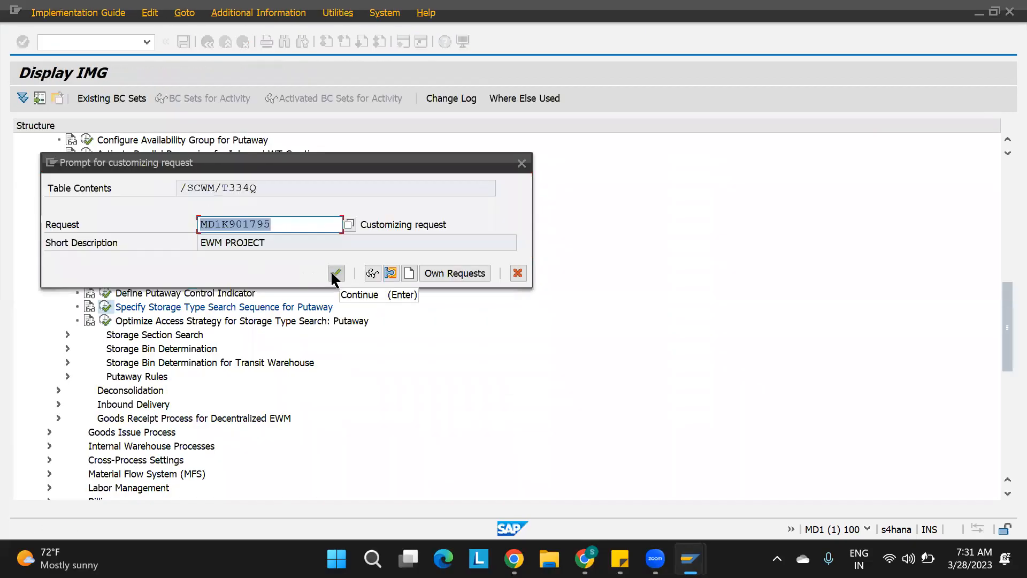
pyautogui.click(335, 274)
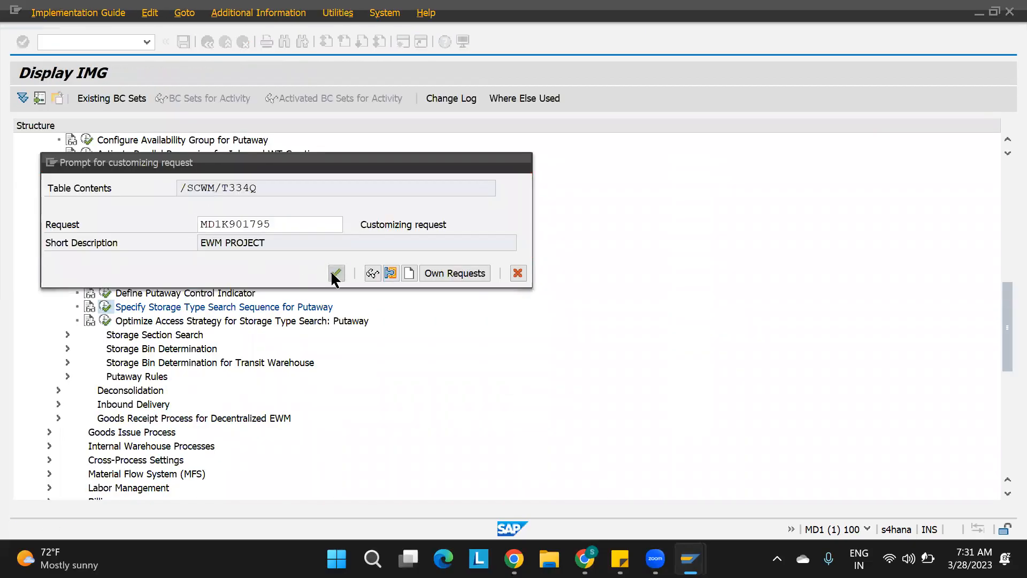
pyautogui.press('F3')
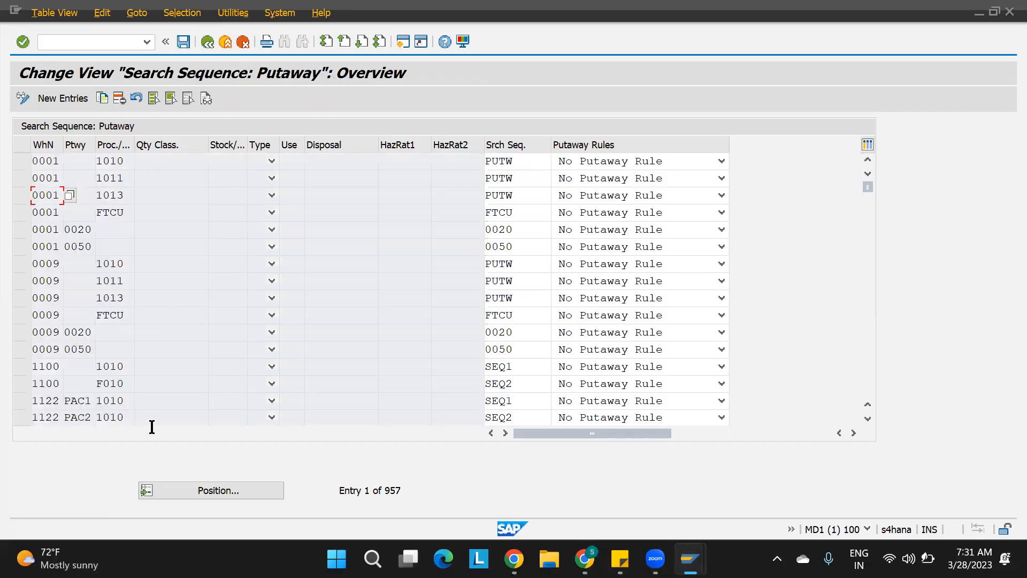
pyautogui.press('F3')
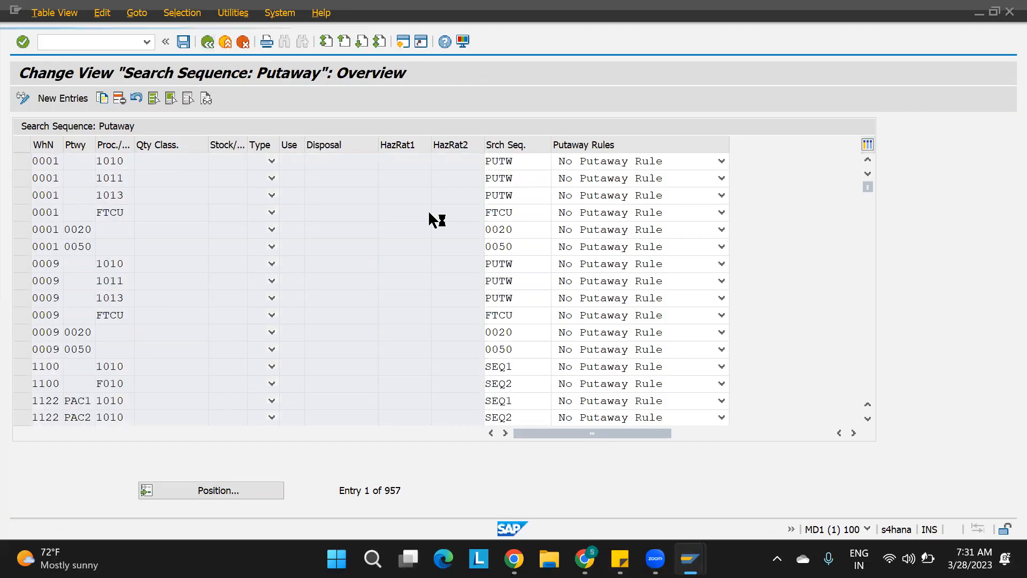
# In Optimize Access Strategy, set warehouse 1100 sequence 1 to use process type instead of putaway strategy, then save under the request.
pyautogui.click(105, 320)
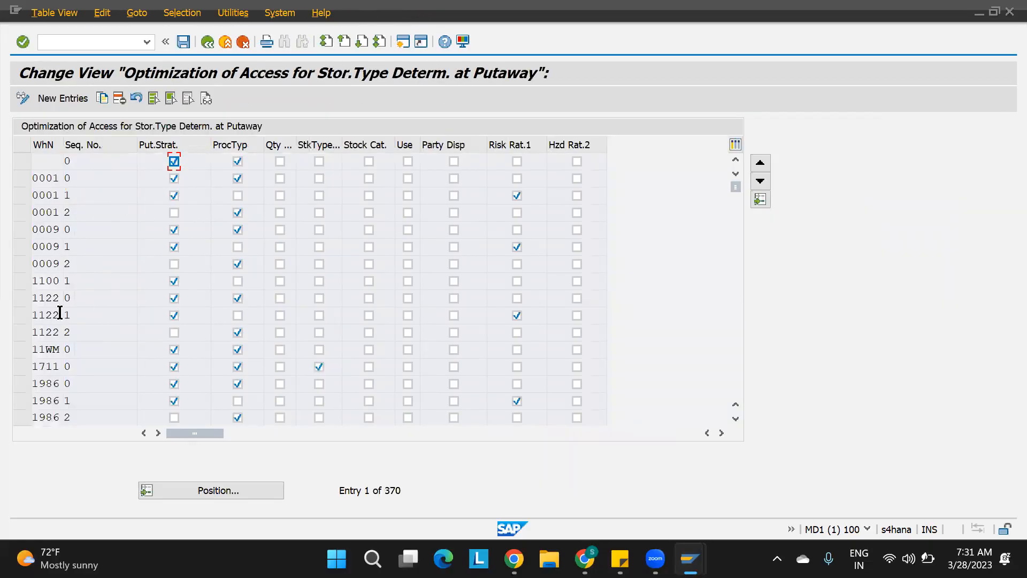
pyautogui.click(175, 281)
pyautogui.click(175, 280)
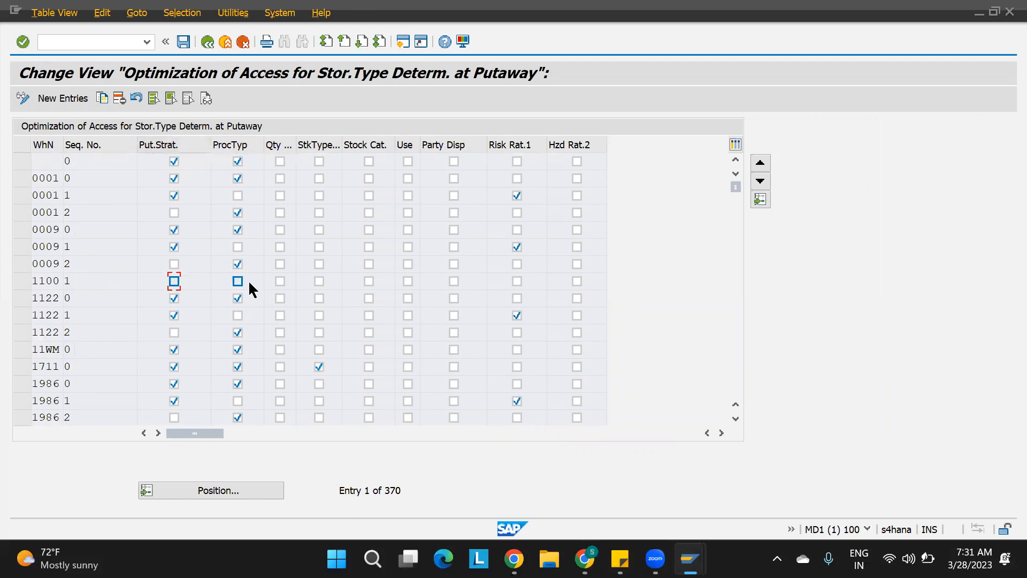
pyautogui.click(238, 281)
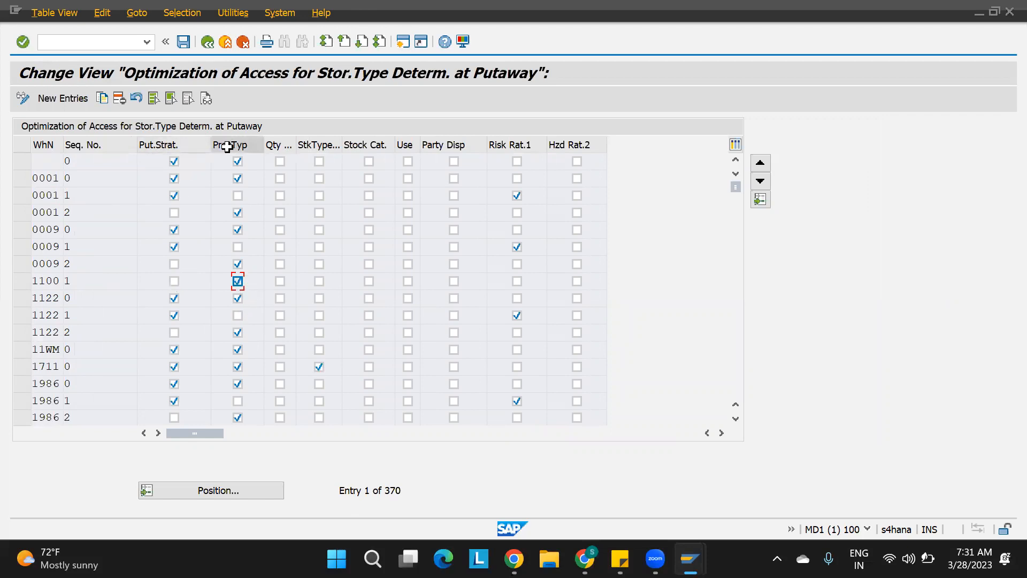
pyautogui.click(184, 41)
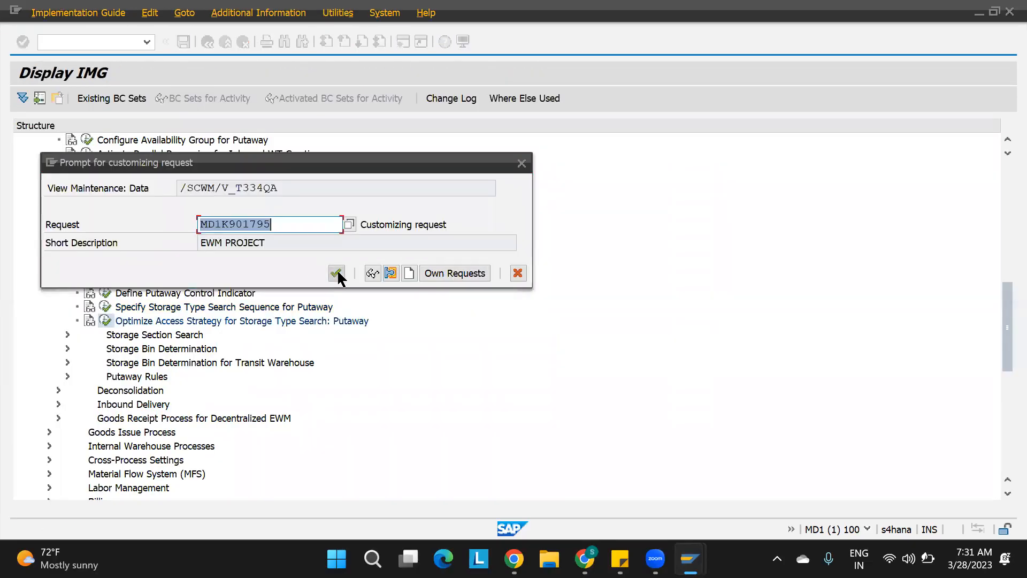
pyautogui.click(337, 273)
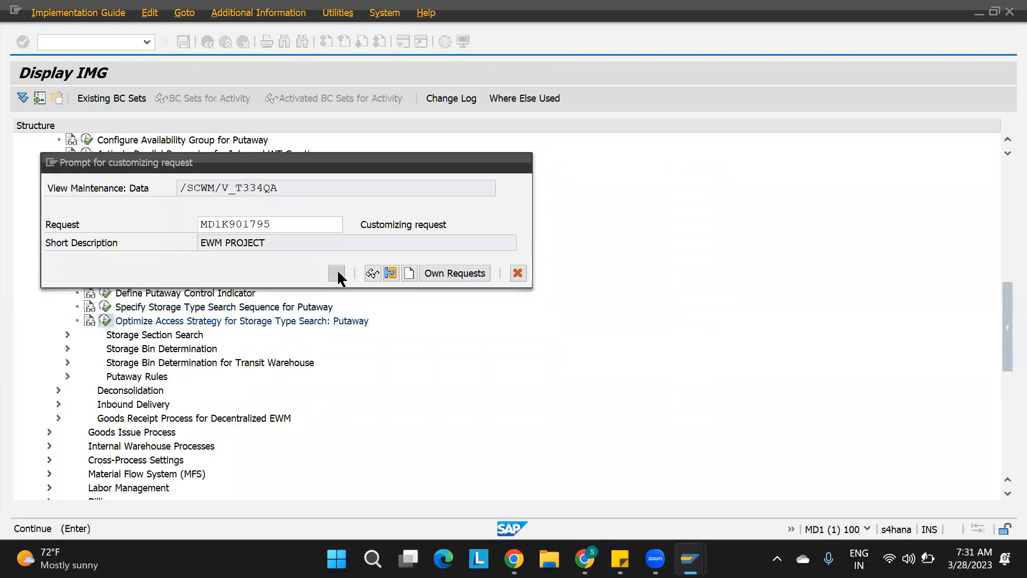
pyautogui.press('F3')
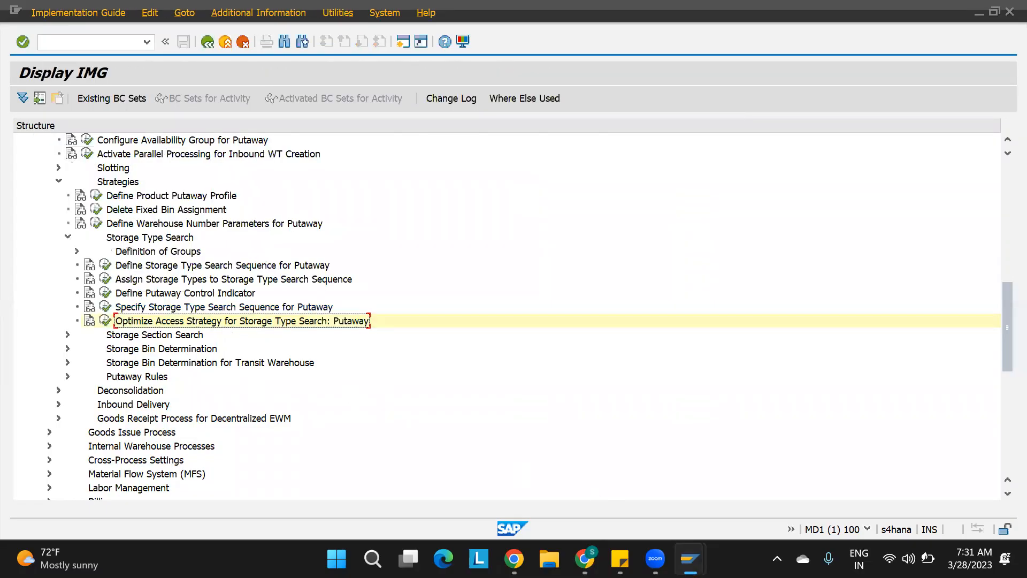
# Switch to the warehouse product session and start transaction NVL31N to create an inbound delivery.
pyautogui.moveTo(690, 558)
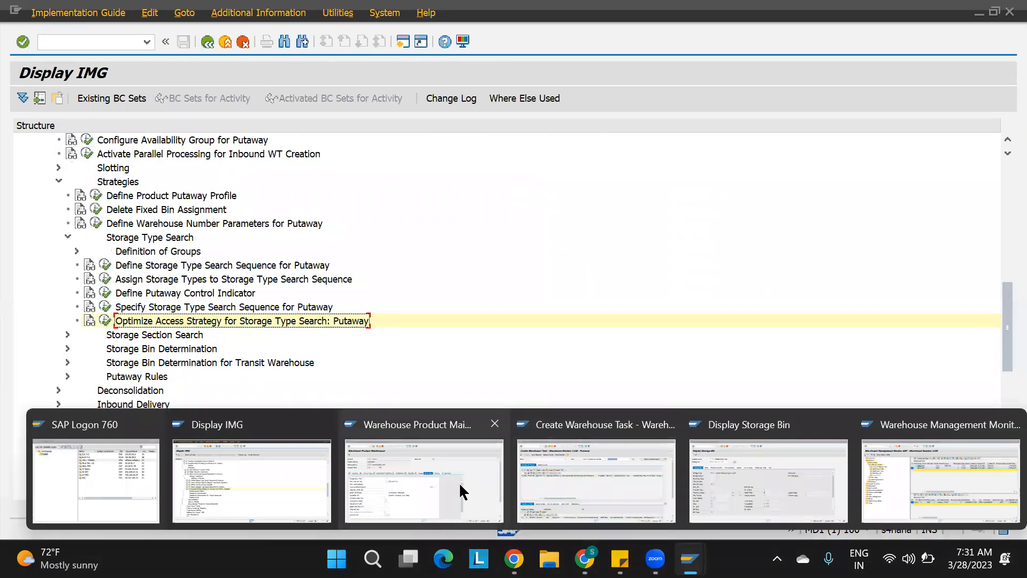
pyautogui.click(401, 479)
pyautogui.click(99, 39)
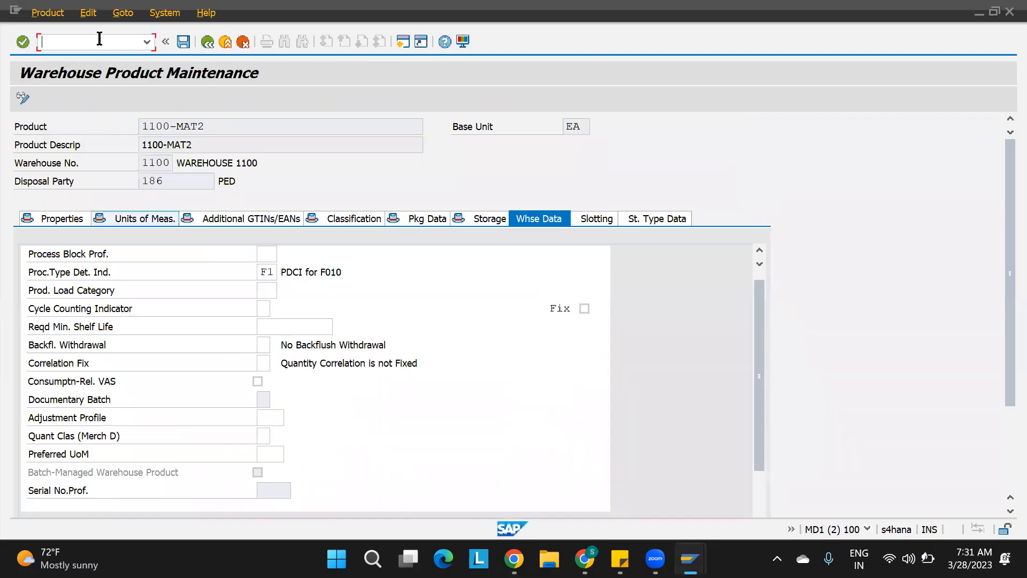
pyautogui.write('/NVL31N')
pyautogui.press('Return')
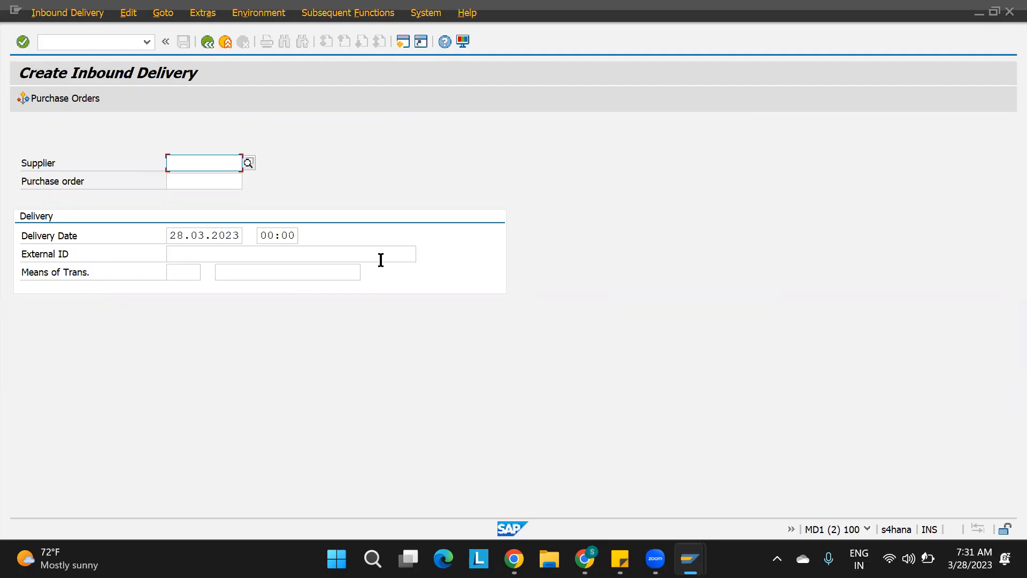
pyautogui.click(191, 185)
pyautogui.press('Down')
pyautogui.press('Return')
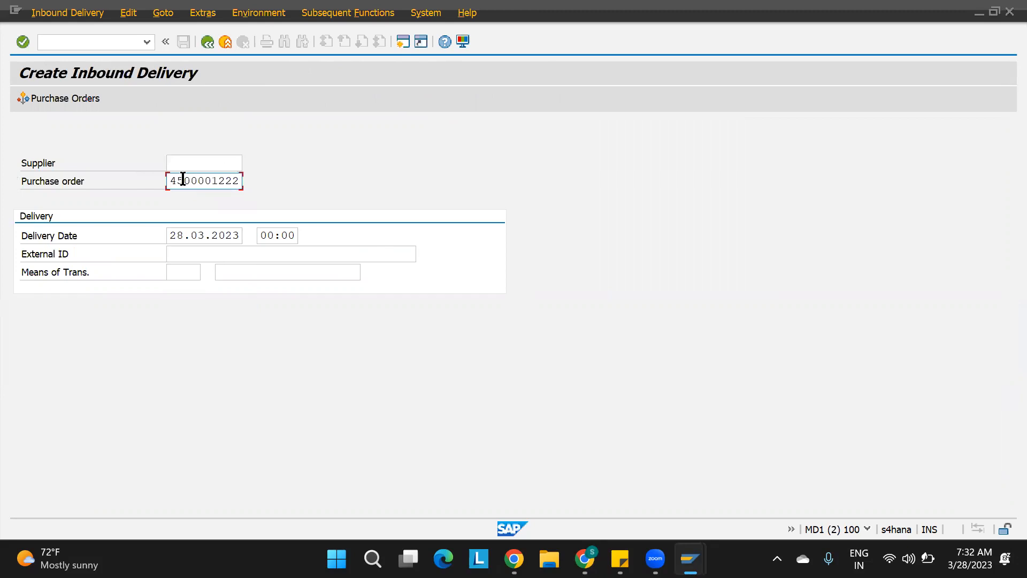
pyautogui.moveTo(168, 180); pyautogui.dragTo(318, 186)
pyautogui.hotkey('ctrl', 'c')
pyautogui.click(230, 255)
pyautogui.hotkey('ctrl', 'v')
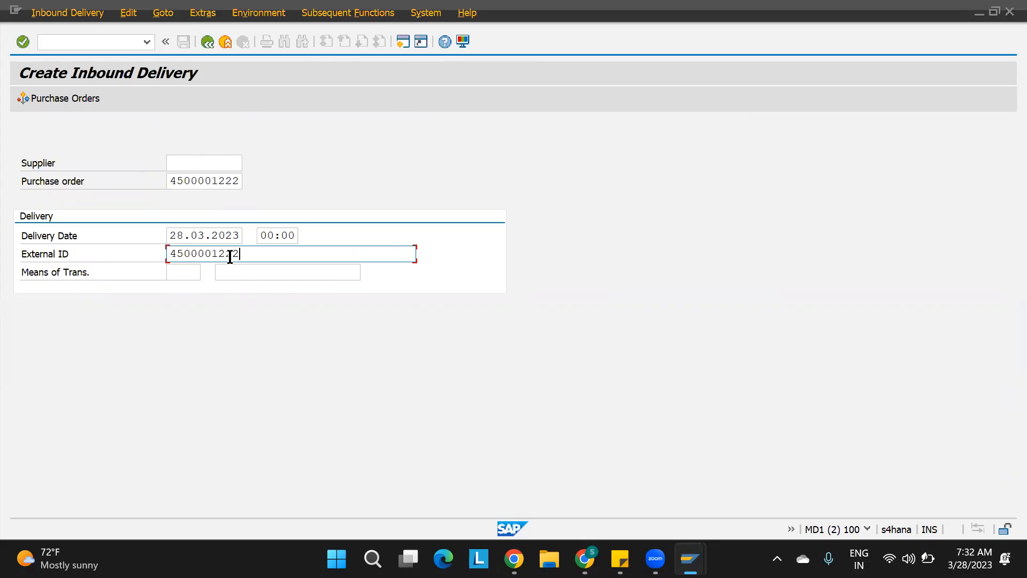
pyautogui.write('-STSS-01')
pyautogui.press('Return')
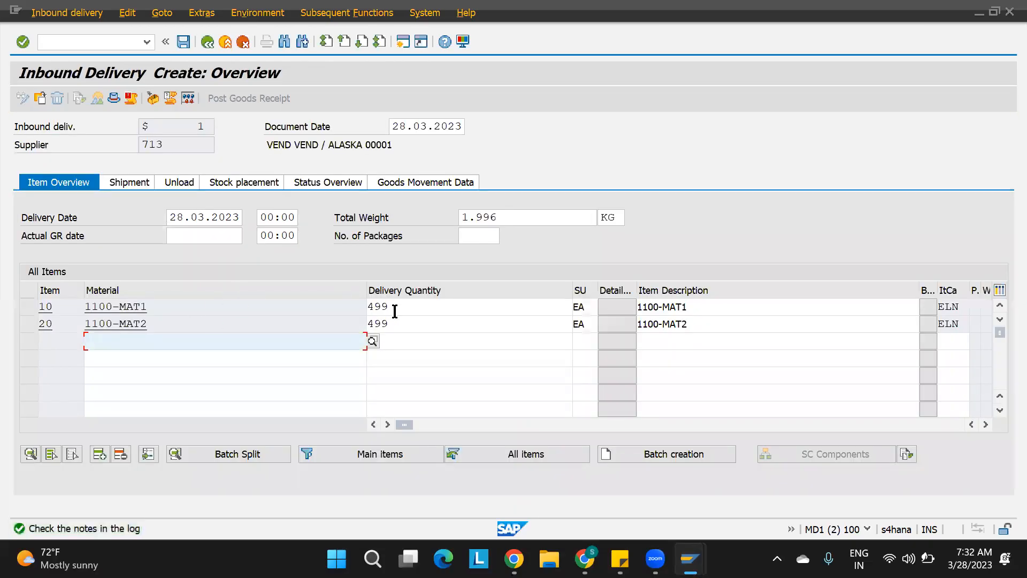
# Set the delivery quantity of both items 1100-MAT1 and 1100-MAT2 to 1 and save the inbound delivery.
pyautogui.moveTo(394, 310); pyautogui.dragTo(326, 312)
pyautogui.write('1')
pyautogui.press('Tab')
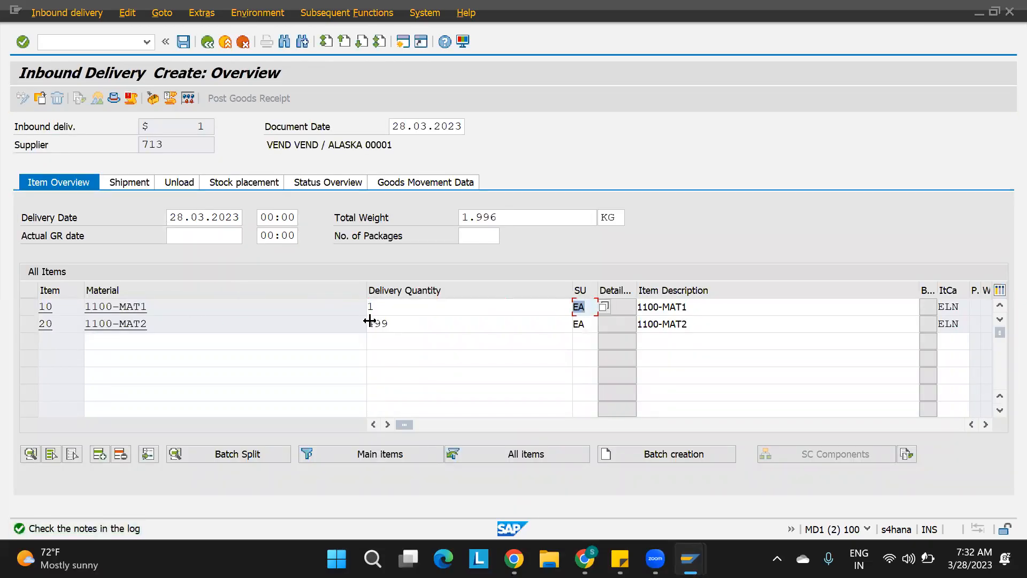
pyautogui.moveTo(410, 324); pyautogui.dragTo(300, 332)
pyautogui.write('1')
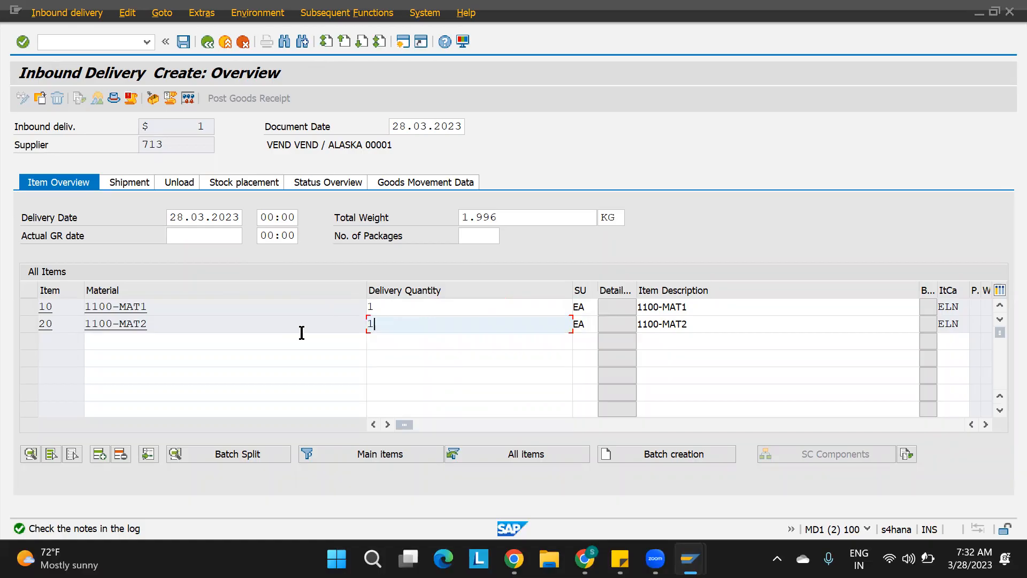
pyautogui.click(367, 404)
pyautogui.click(183, 41)
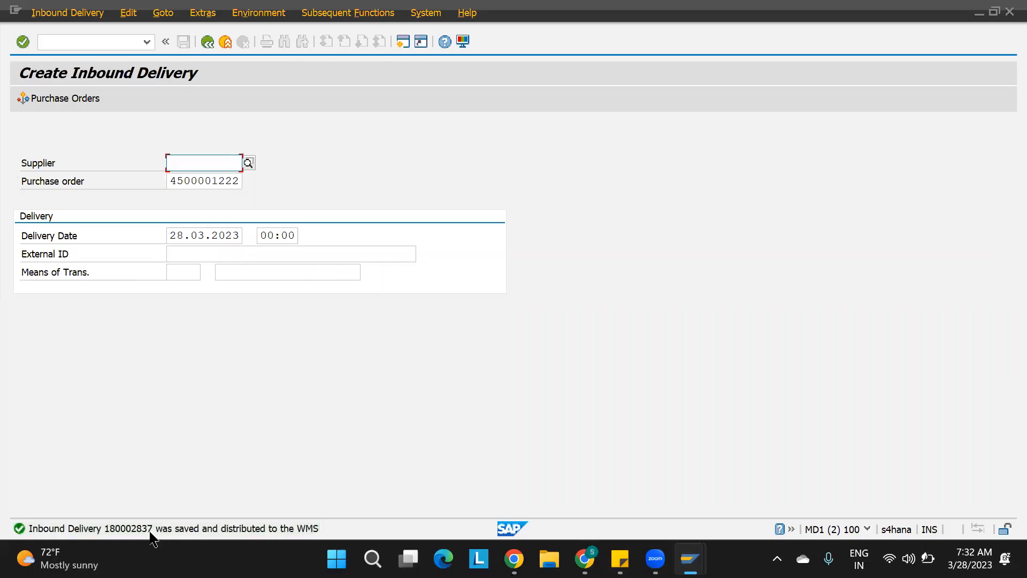
# Copy the saved inbound delivery number 180002837 from the status message details.
pyautogui.click(135, 529)
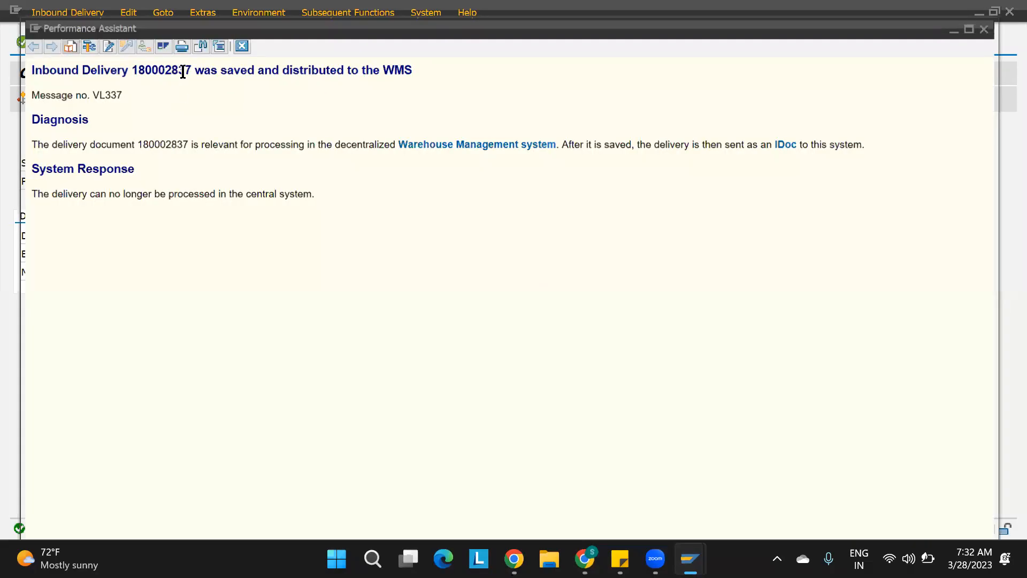
pyautogui.doubleClick(173, 67)
pyautogui.hotkey('ctrl', 'c')
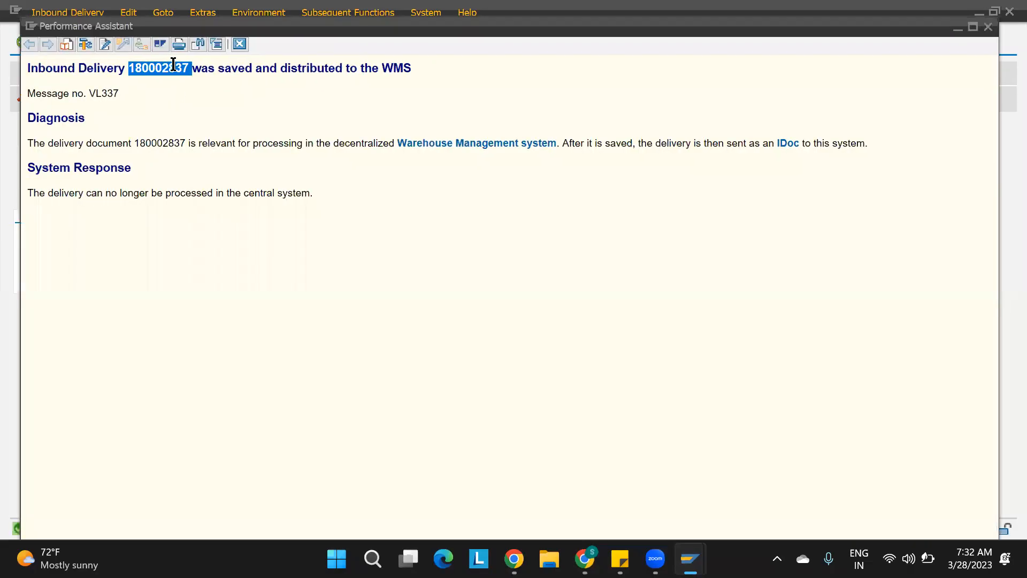
pyautogui.click(240, 44)
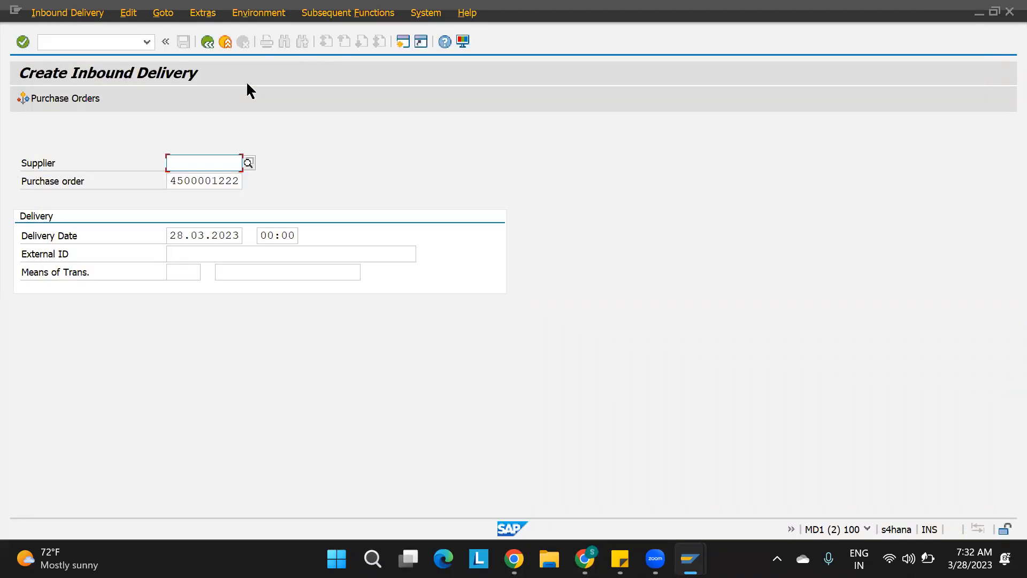
# Open /n/scwm/prdi and search for inbound delivery 180002837 by document number.
pyautogui.click(147, 43)
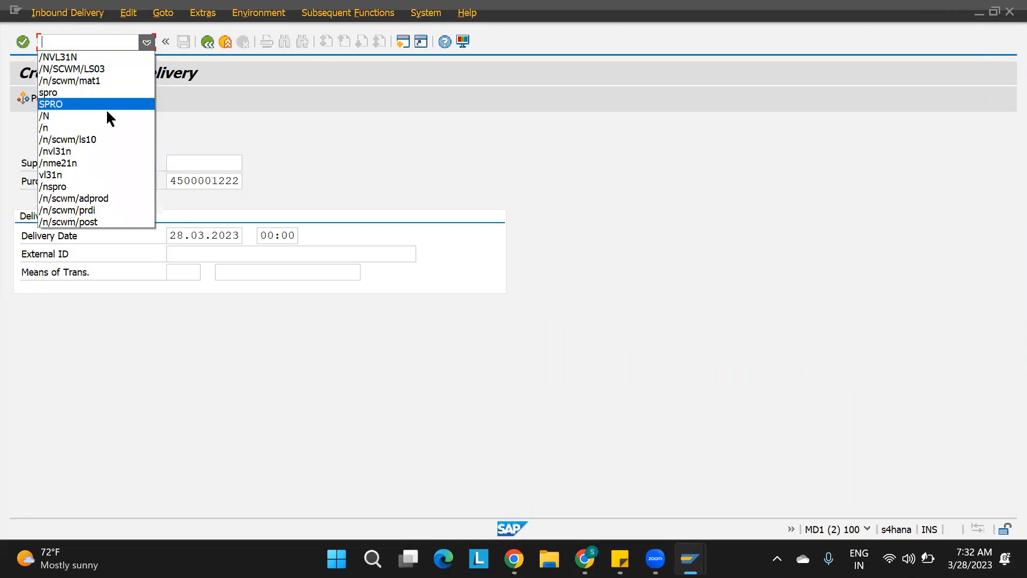
pyautogui.click(80, 210)
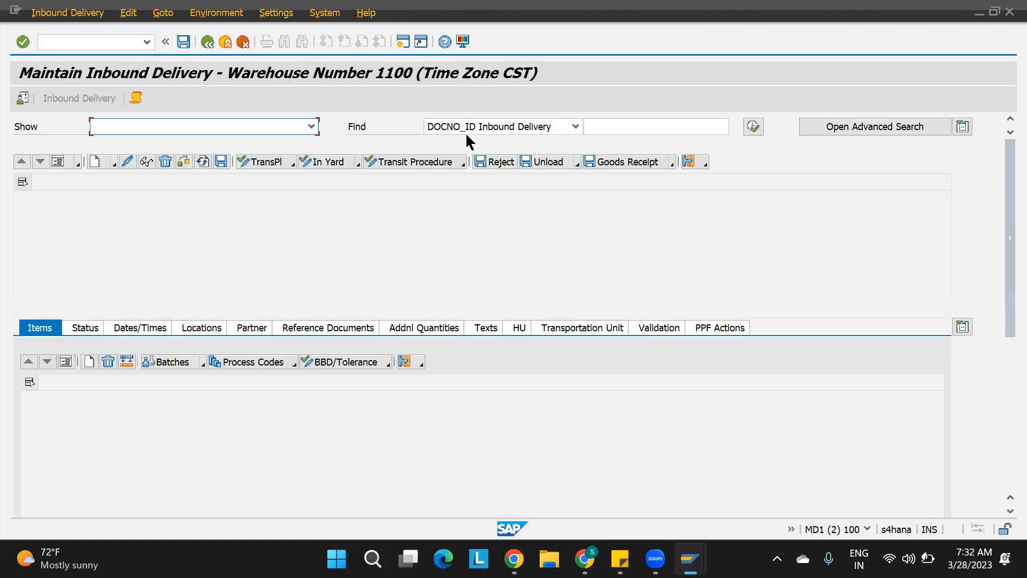
pyautogui.click(608, 126)
pyautogui.hotkey('ctrl', 'v')
pyautogui.click(755, 125)
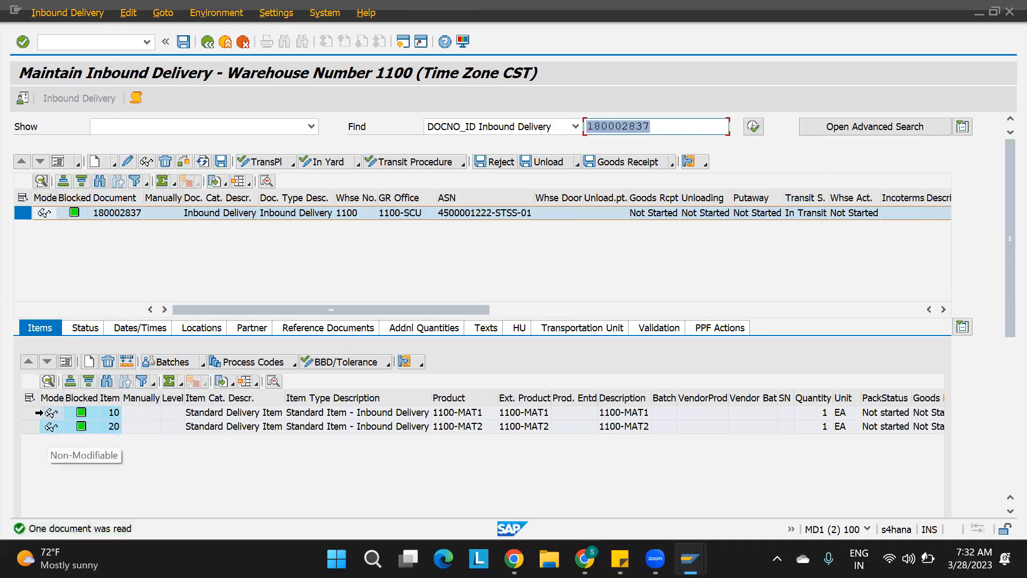
# Open the detail view of delivery item 10 to check its product and warehouse process type.
pyautogui.click(36, 412)
pyautogui.click(65, 362)
pyautogui.moveTo(1001, 288); pyautogui.dragTo(1001, 370)
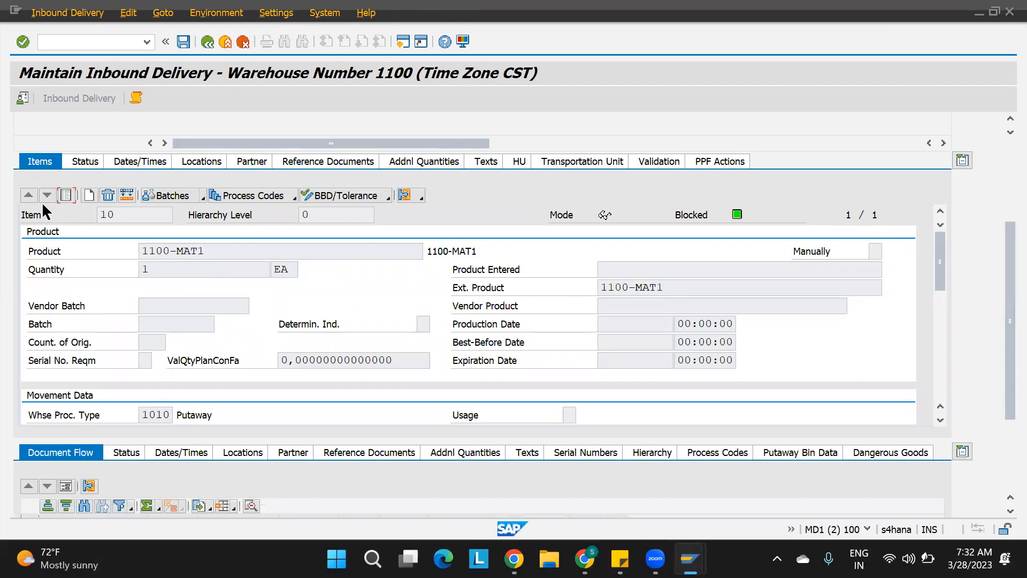
pyautogui.click(66, 194)
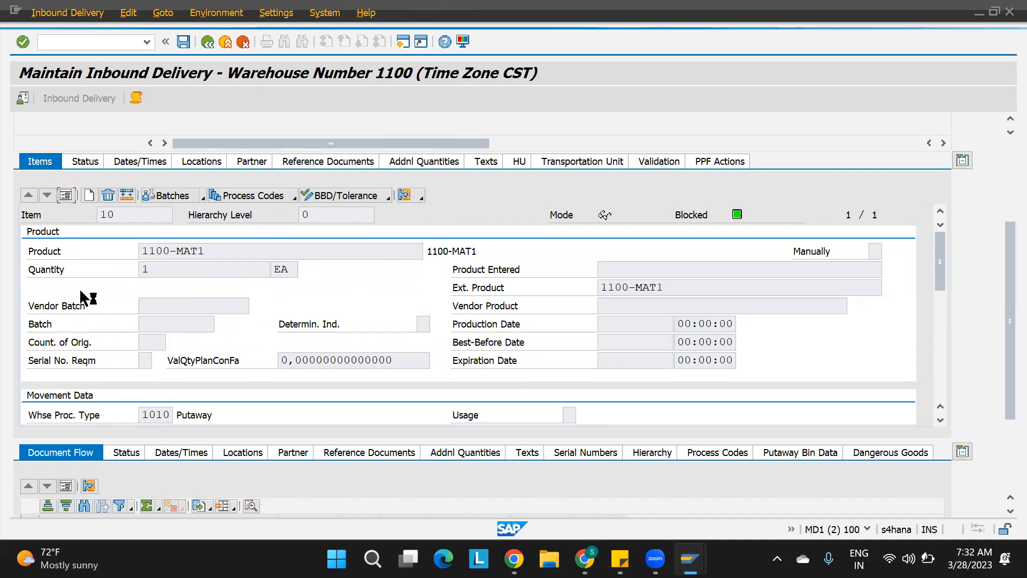
# Open the detail view of delivery item 20 to check its product and warehouse process type, then return to the item list.
pyautogui.click(27, 264)
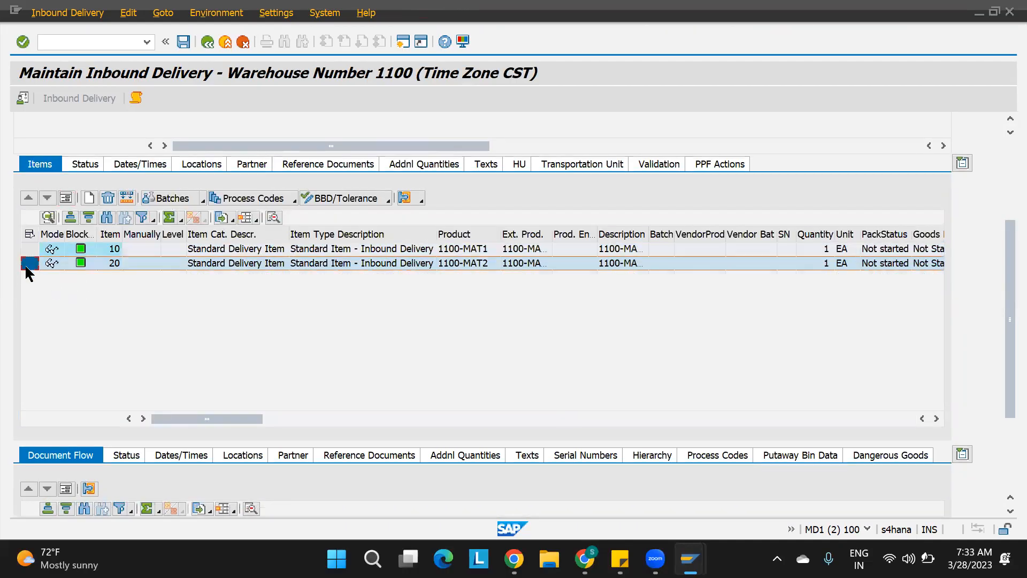
pyautogui.click(69, 196)
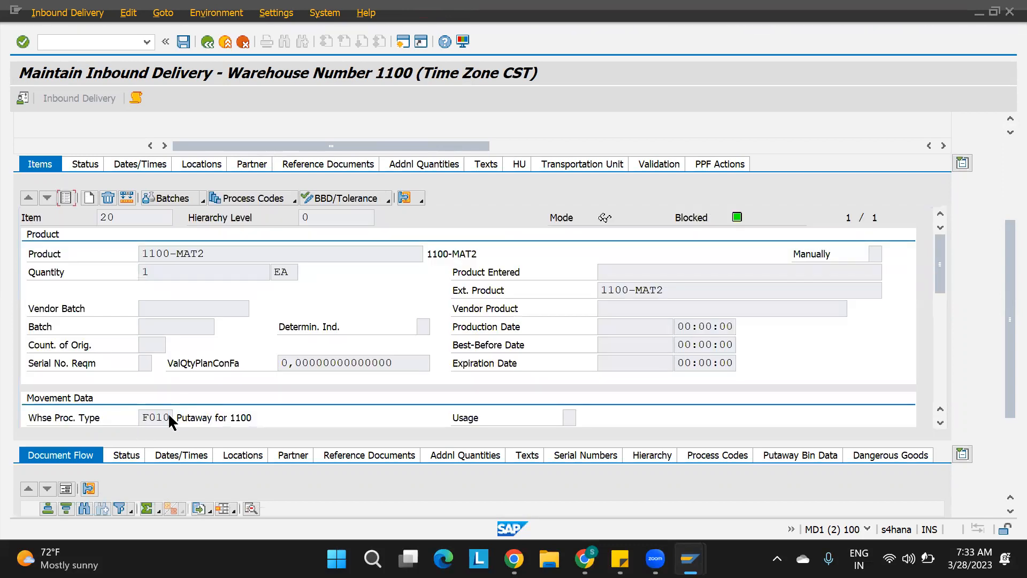
pyautogui.click(65, 197)
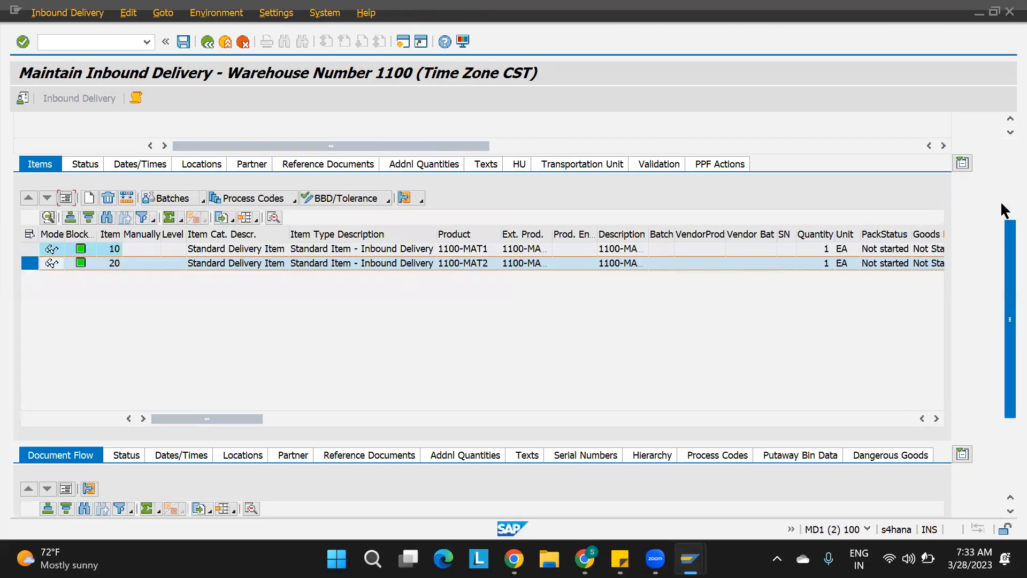
# Start warehouse task creation for the inbound delivery and select item 10 of the warehouse request.
pyautogui.scroll(3, 1000, 182)
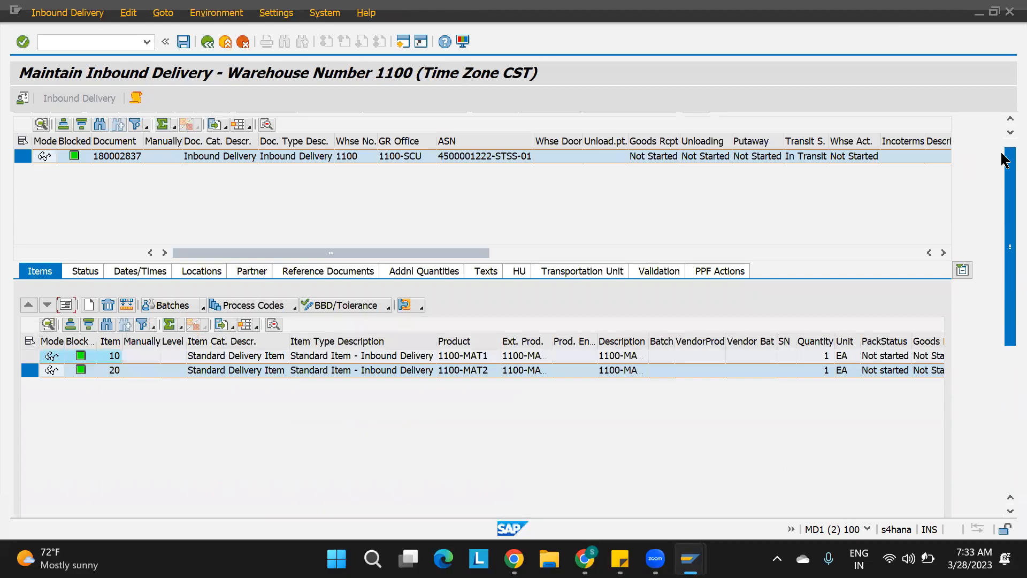
pyautogui.scroll(2, 1000, 150)
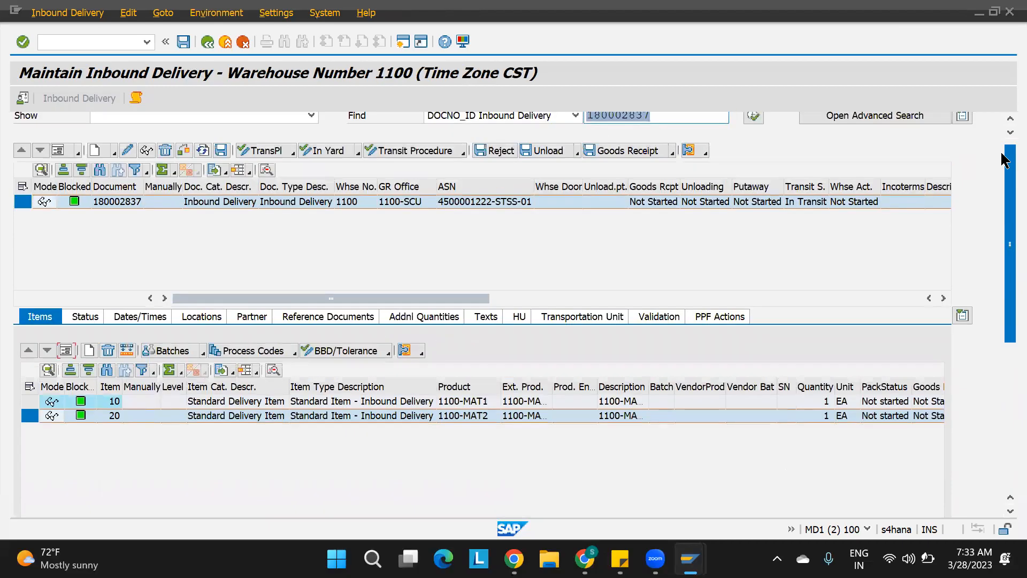
pyautogui.click(64, 14)
pyautogui.moveTo(153, 49)
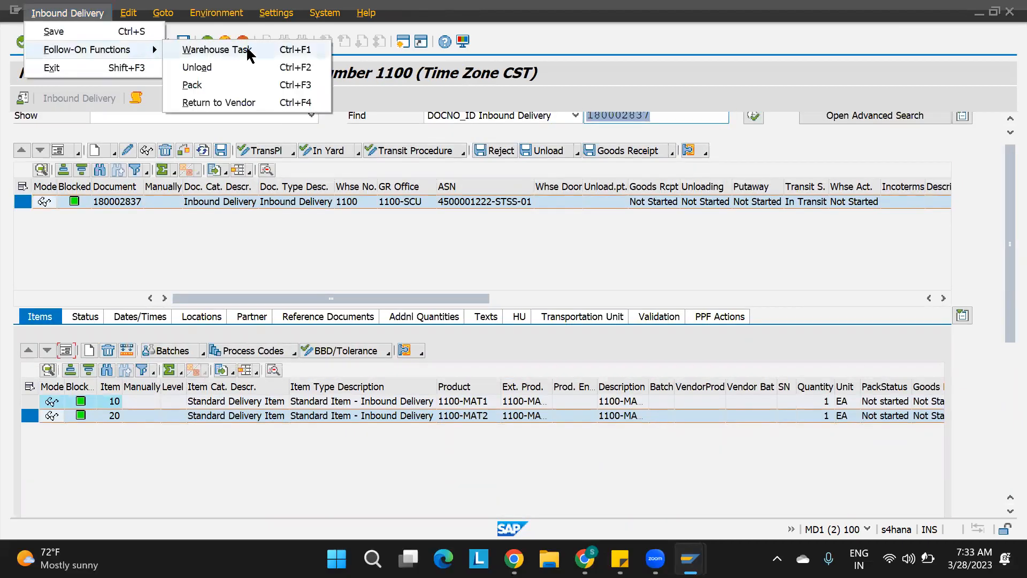
pyautogui.click(248, 50)
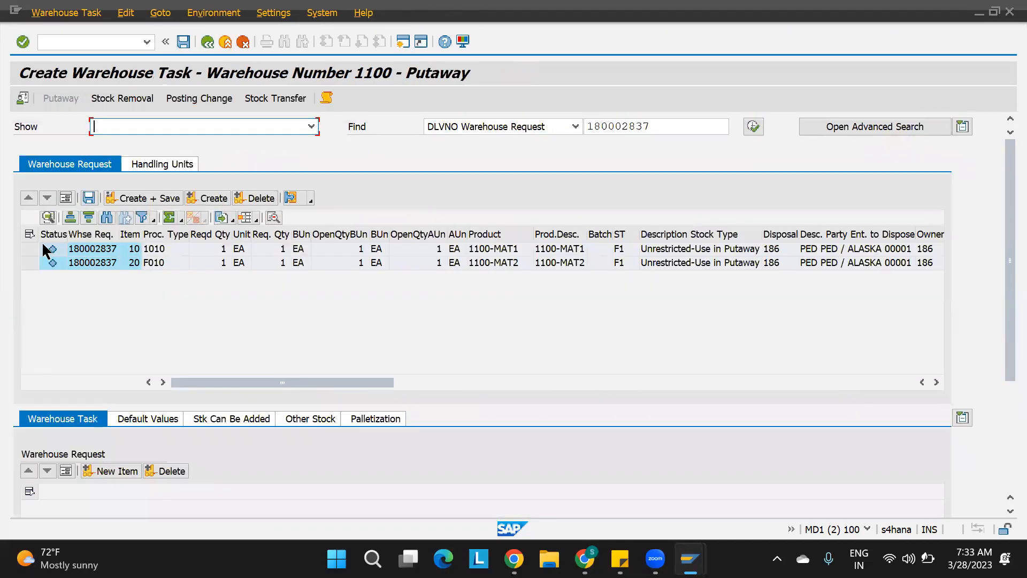
pyautogui.click(28, 249)
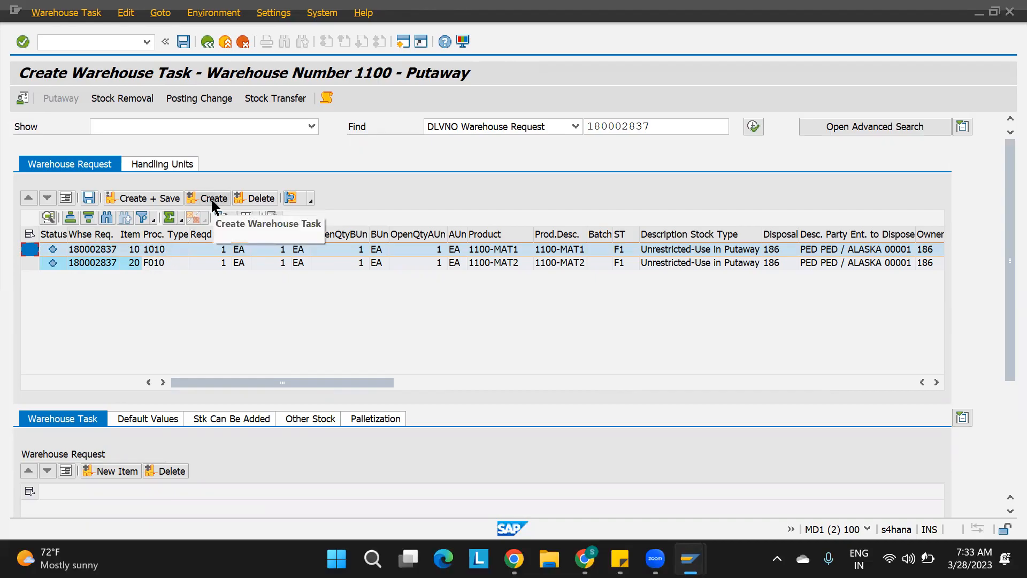
# Review the putaway search sequence assigned to warehouse 1100 process type 1010 in Specify Storage Type Search Sequence for Putaway.
pyautogui.moveTo(690, 559)
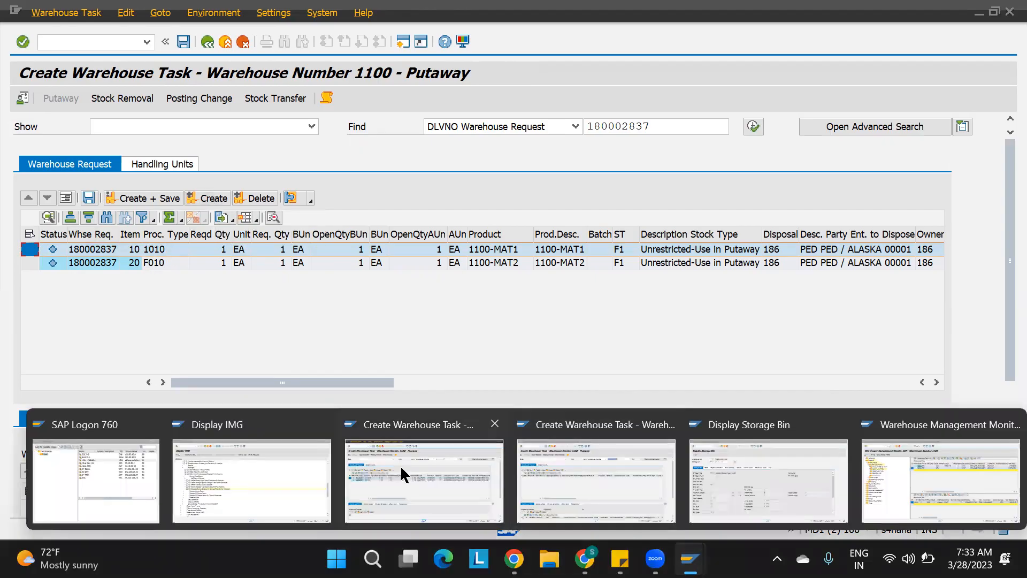
pyautogui.click(272, 483)
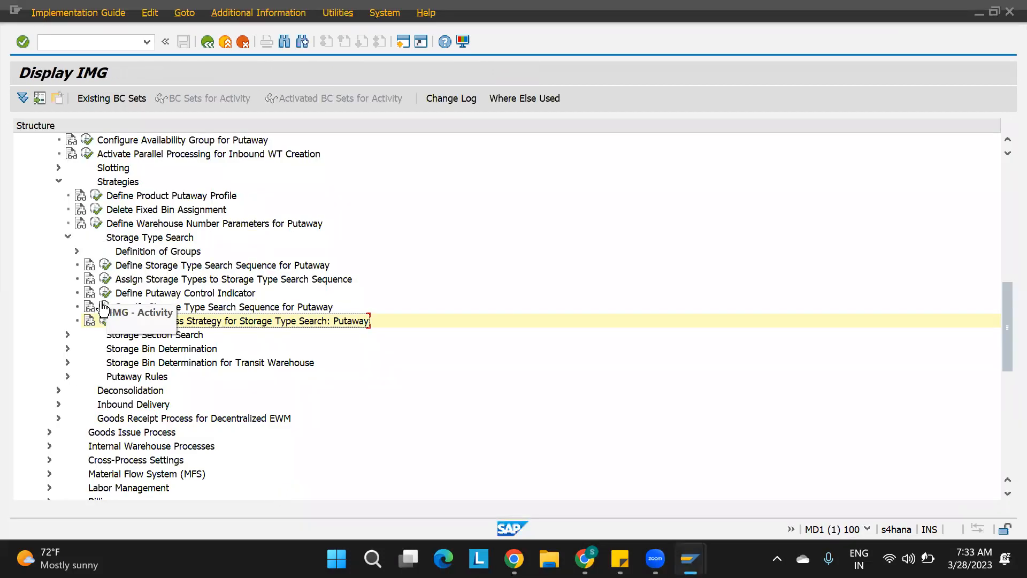
pyautogui.click(103, 307)
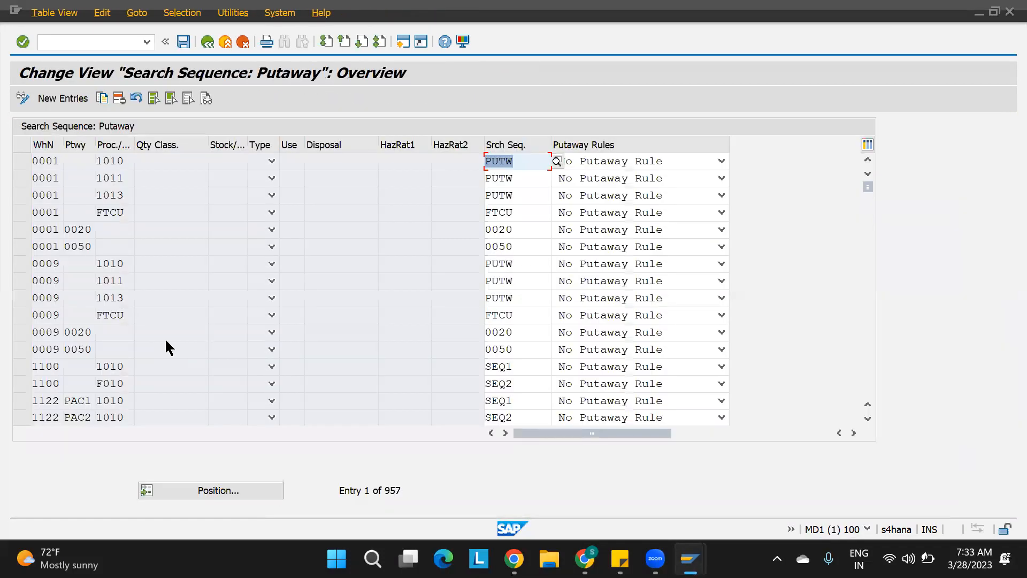
pyautogui.click(124, 369)
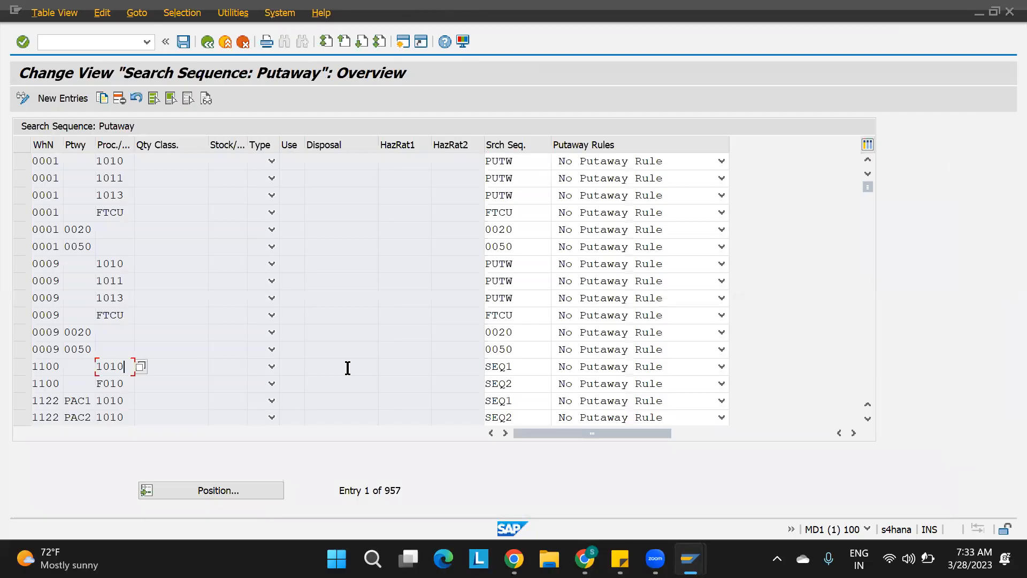
pyautogui.click(528, 371)
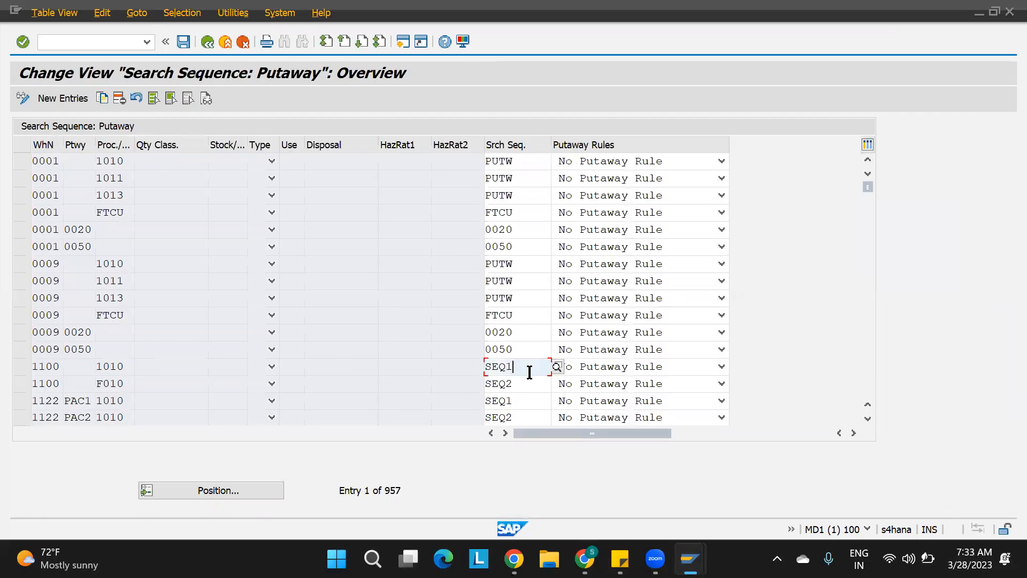
pyautogui.click(19, 365)
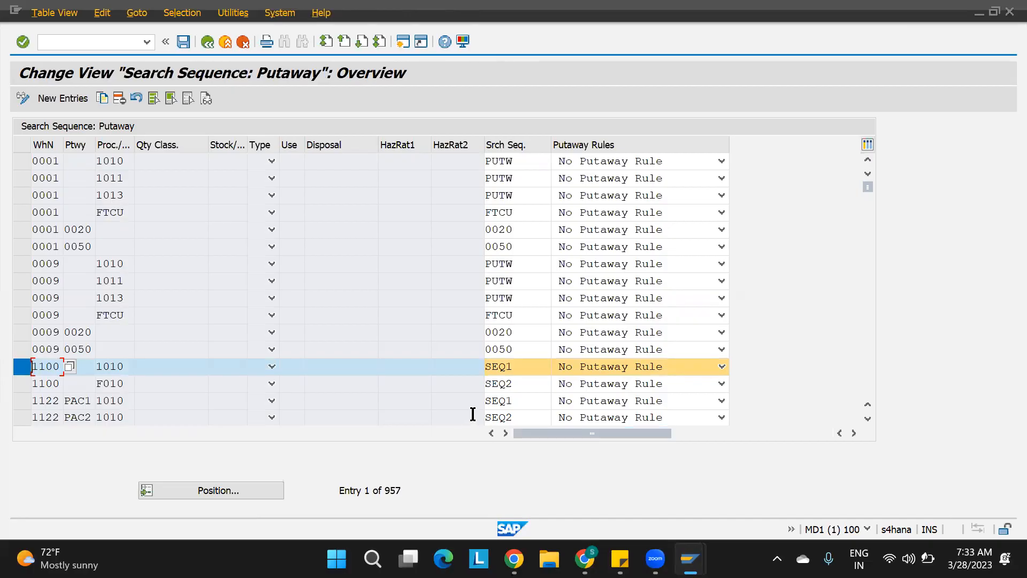
pyautogui.hotkey('alt', 'Tab')
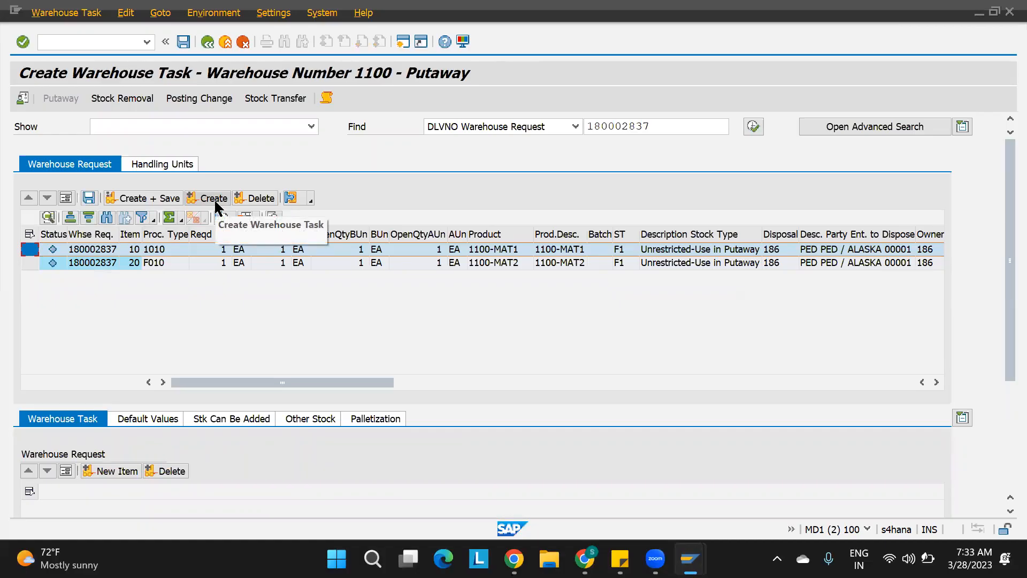
# Refresh storage bin ST01-01-01-02 and check its weight used and capacity usage.
pyautogui.moveTo(690, 559)
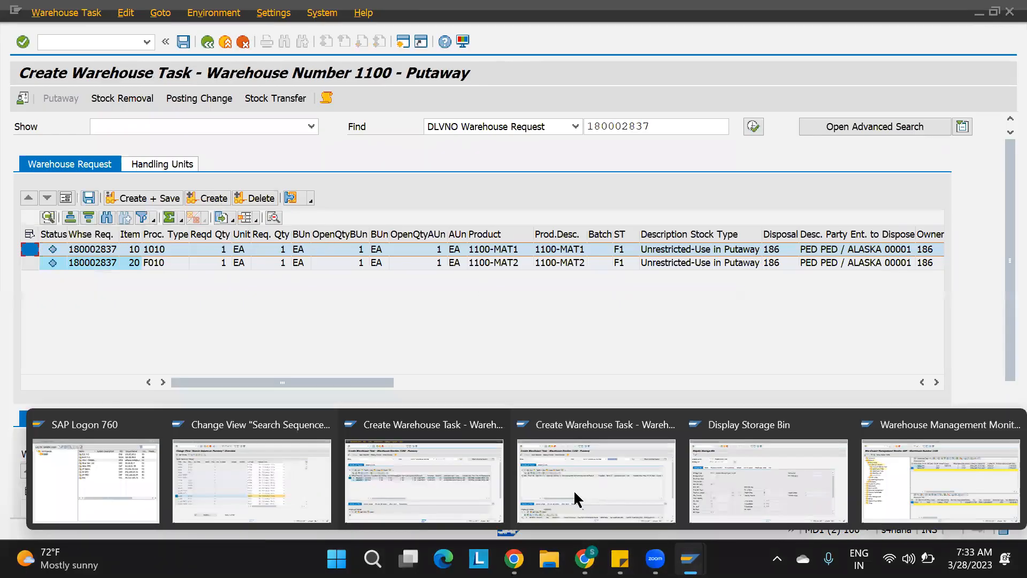
pyautogui.click(775, 474)
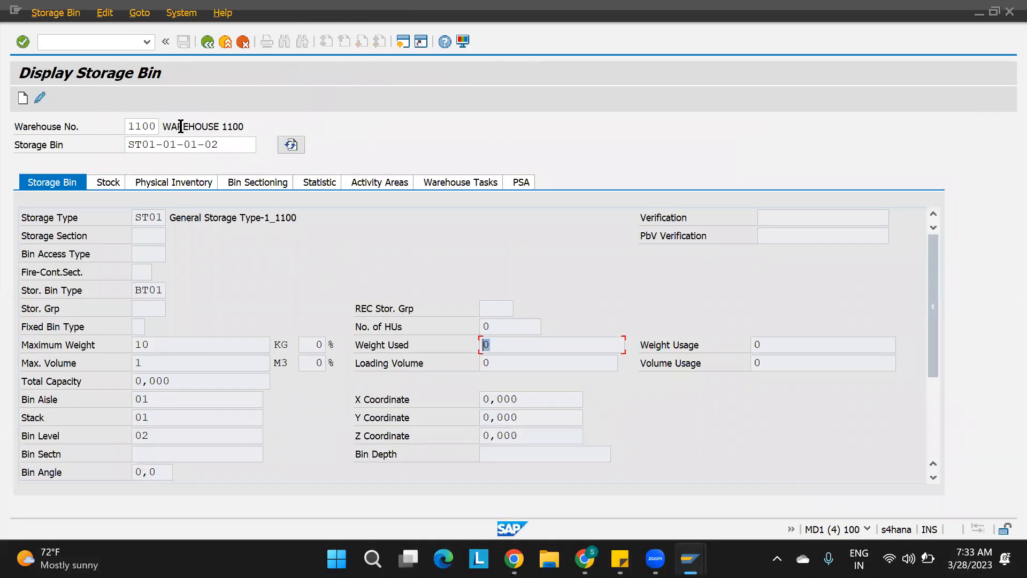
pyautogui.click(291, 145)
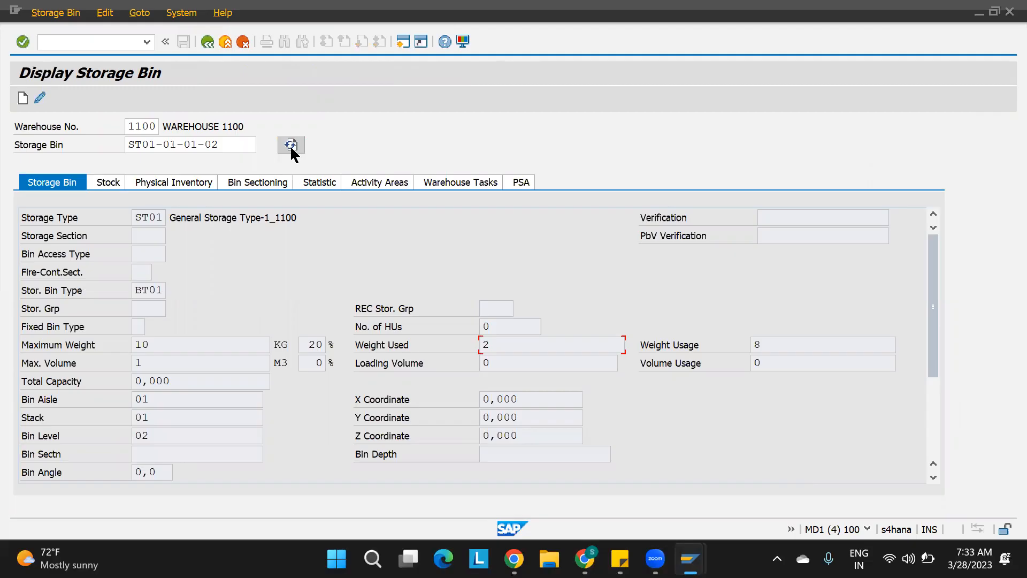
pyautogui.moveTo(498, 343); pyautogui.dragTo(423, 345)
pyautogui.hotkey('alt', 'Tab')
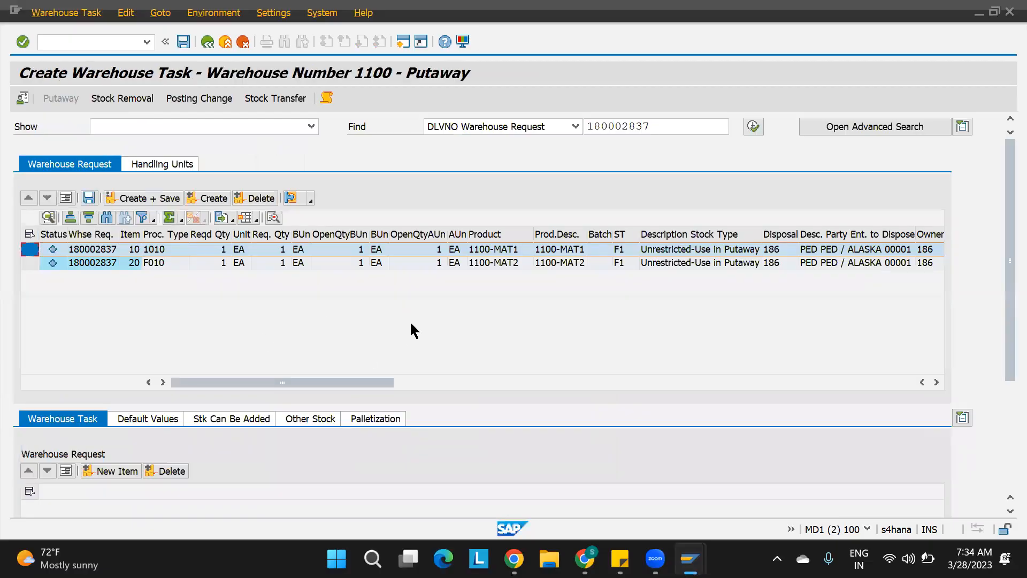
pyautogui.hotkey('alt', 'Tab')
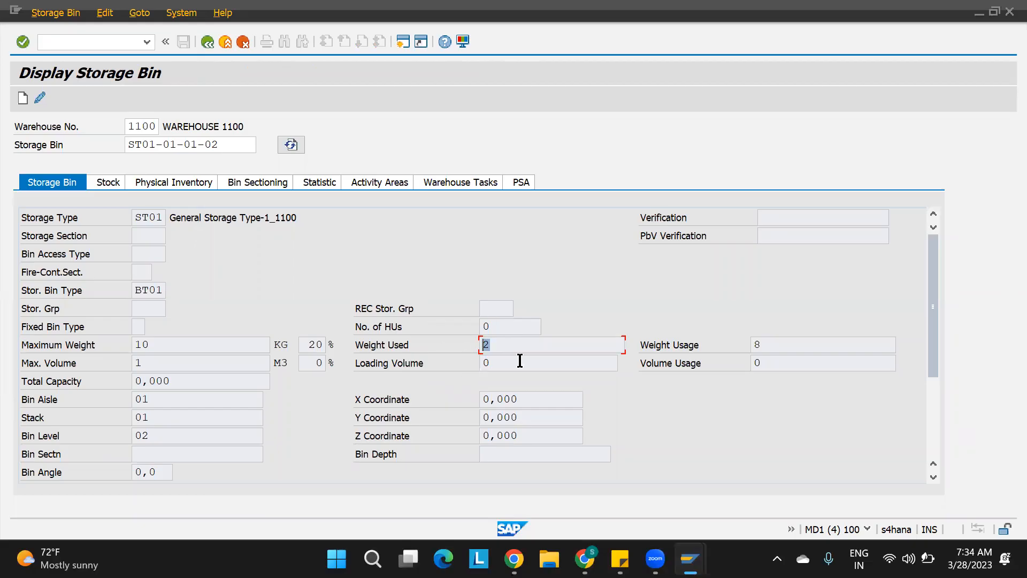
pyautogui.hotkey('alt', 'Tab')
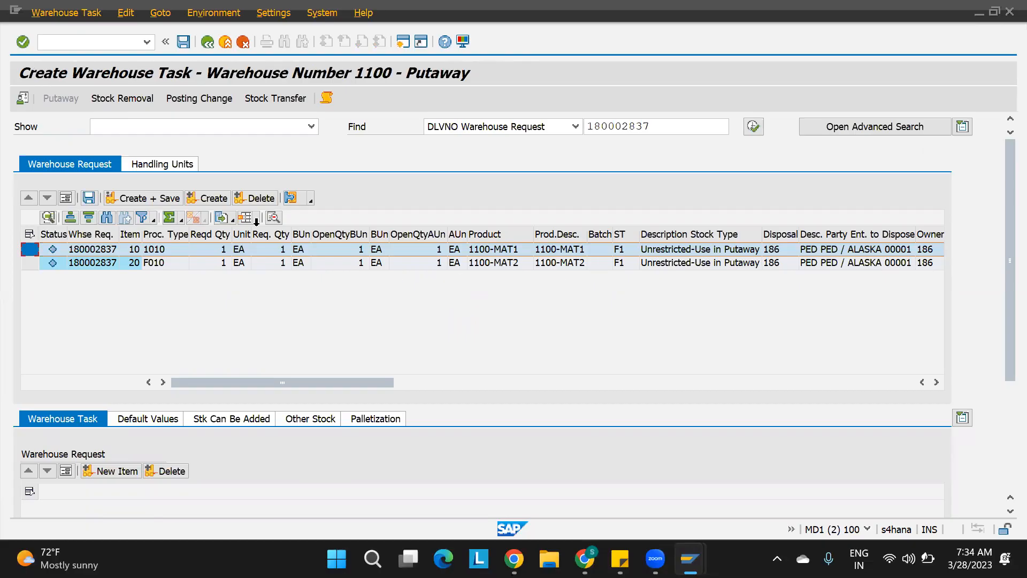
# Create the putaway warehouse task for item 10 and check its destination storage type and bin.
pyautogui.click(214, 198)
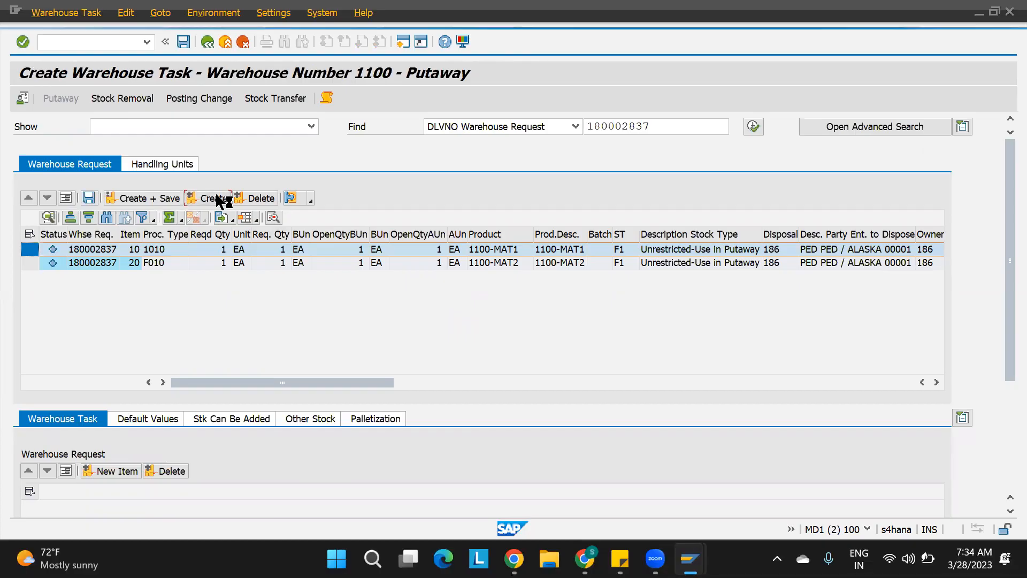
pyautogui.hscroll(5, 448, 370)
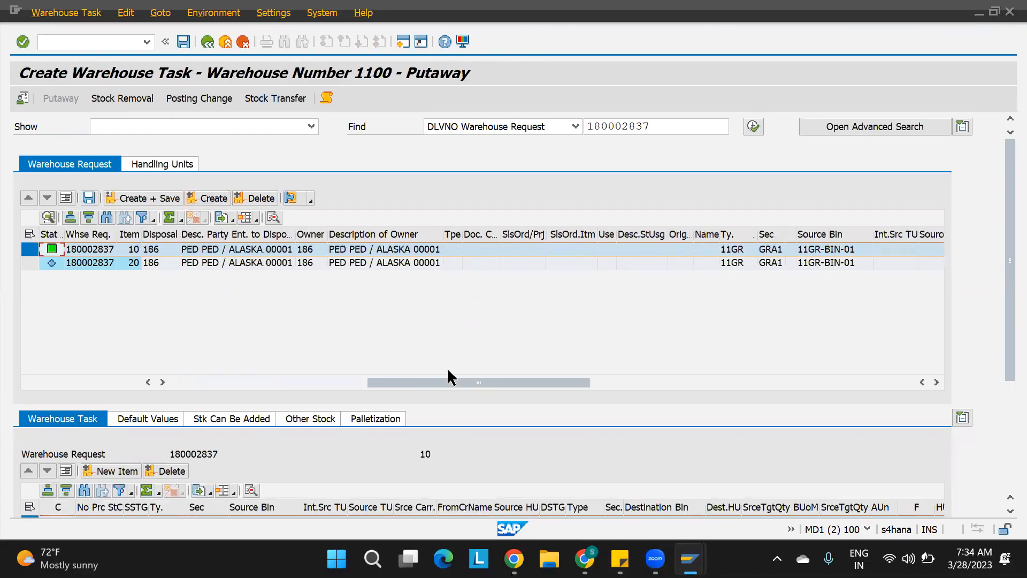
pyautogui.click(199, 382)
pyautogui.moveTo(1001, 338); pyautogui.dragTo(1000, 423)
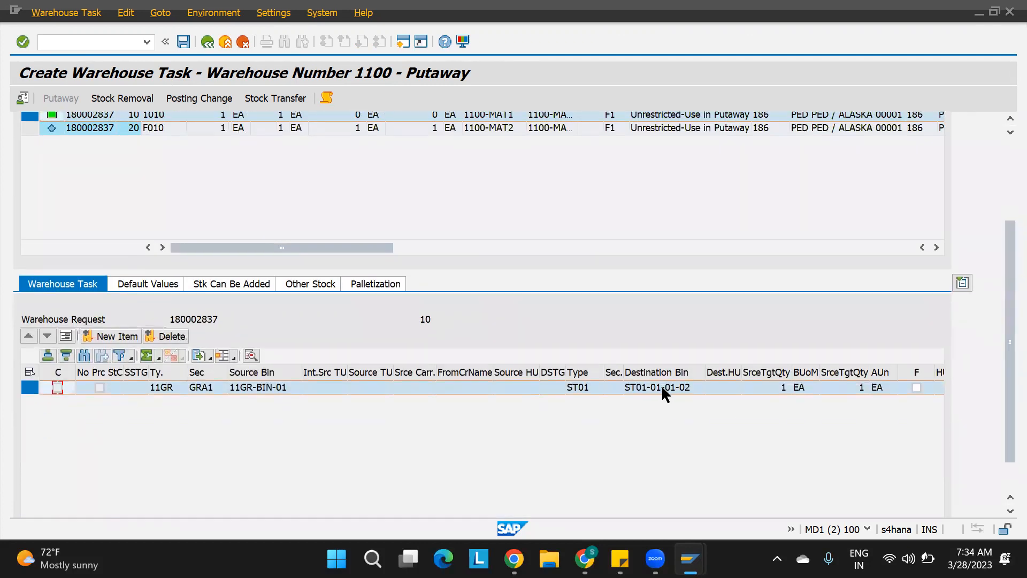
pyautogui.click(663, 388)
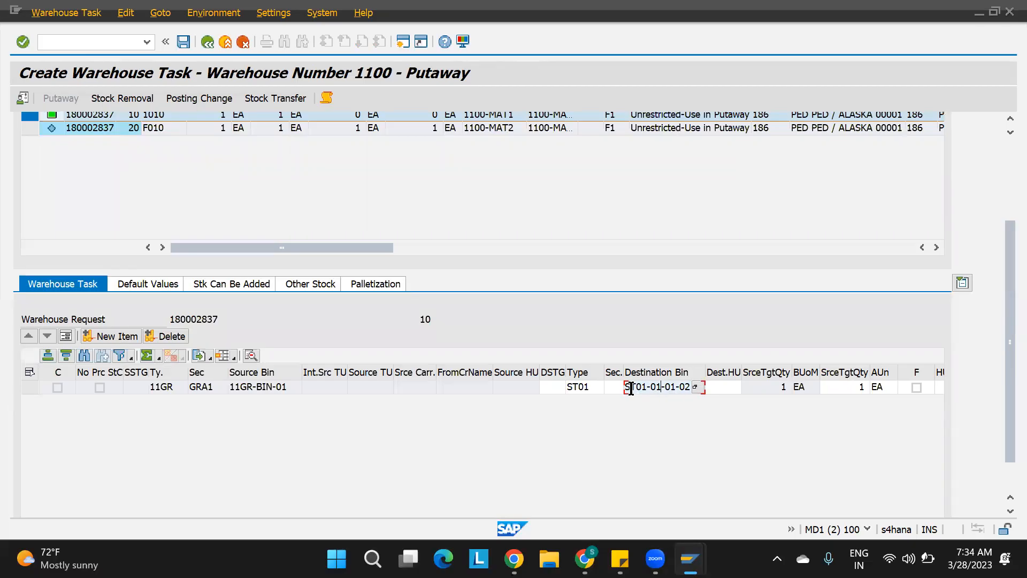
pyautogui.moveTo(625, 386); pyautogui.dragTo(717, 392)
pyautogui.moveTo(1003, 256); pyautogui.dragTo(1004, 252)
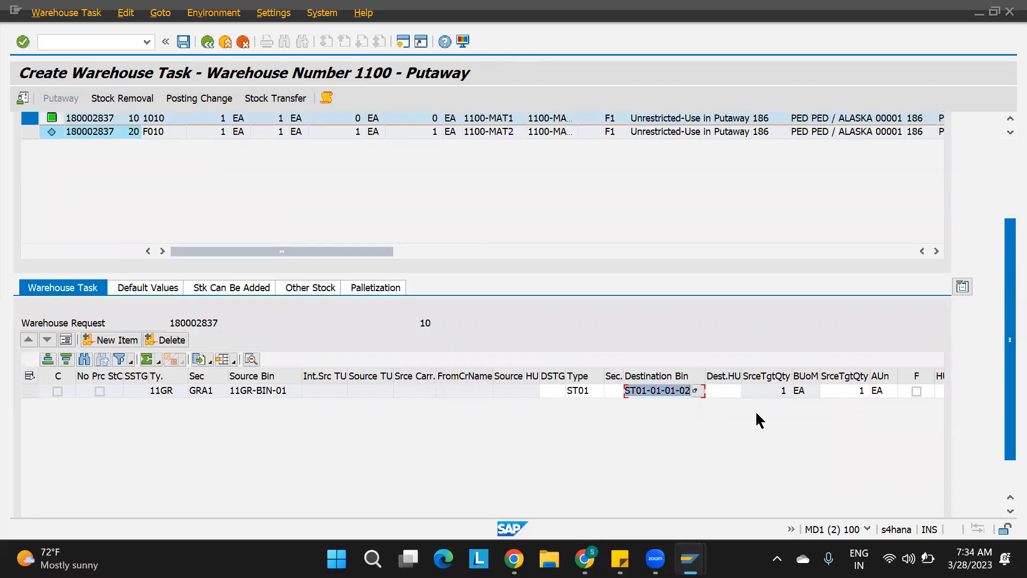
# Return to the IMG and open Define Storage Type under Extended Warehouse Management master data.
pyautogui.moveTo(690, 559)
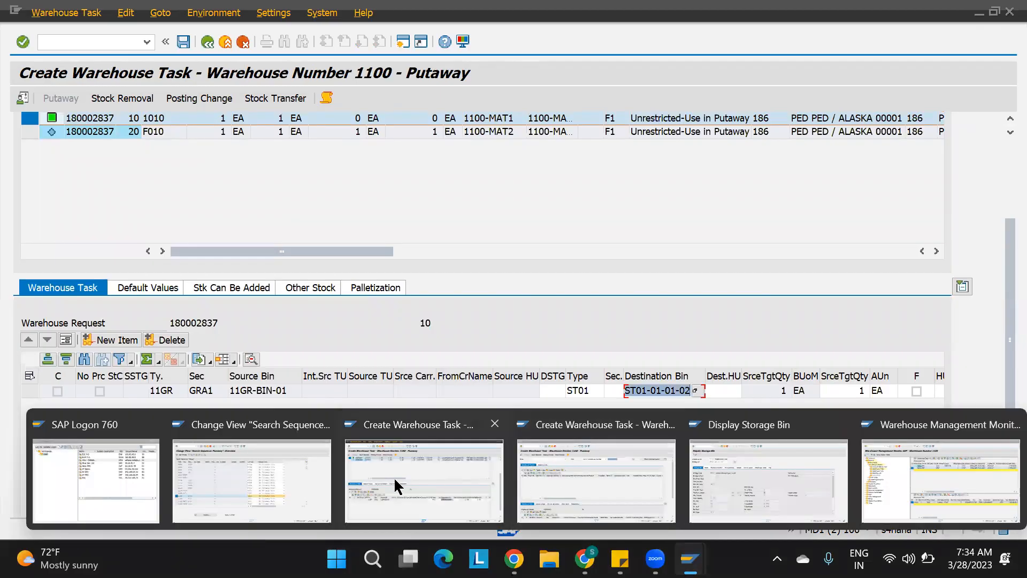
pyautogui.click(284, 489)
pyautogui.press('F3')
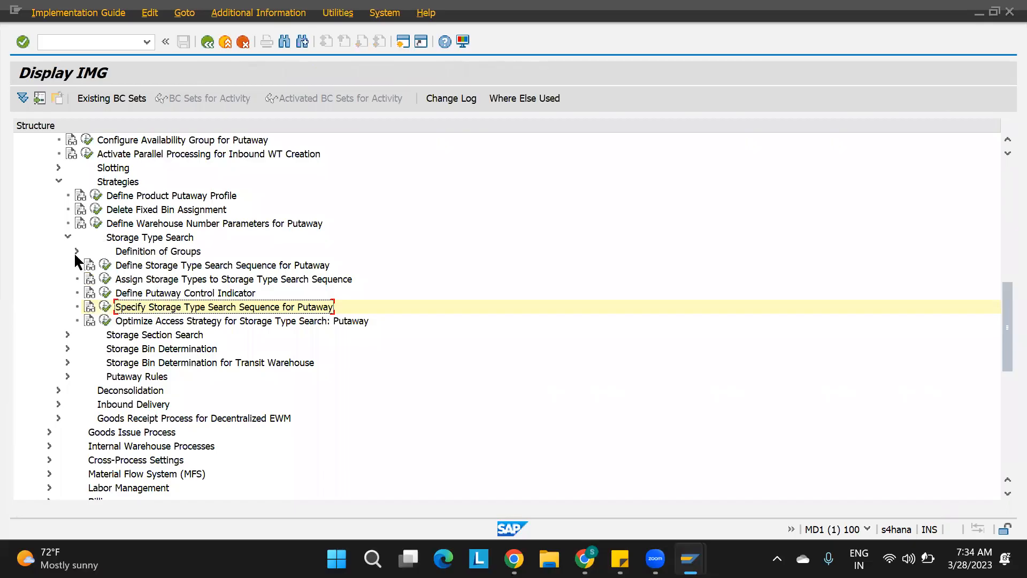
pyautogui.click(67, 236)
pyautogui.click(59, 181)
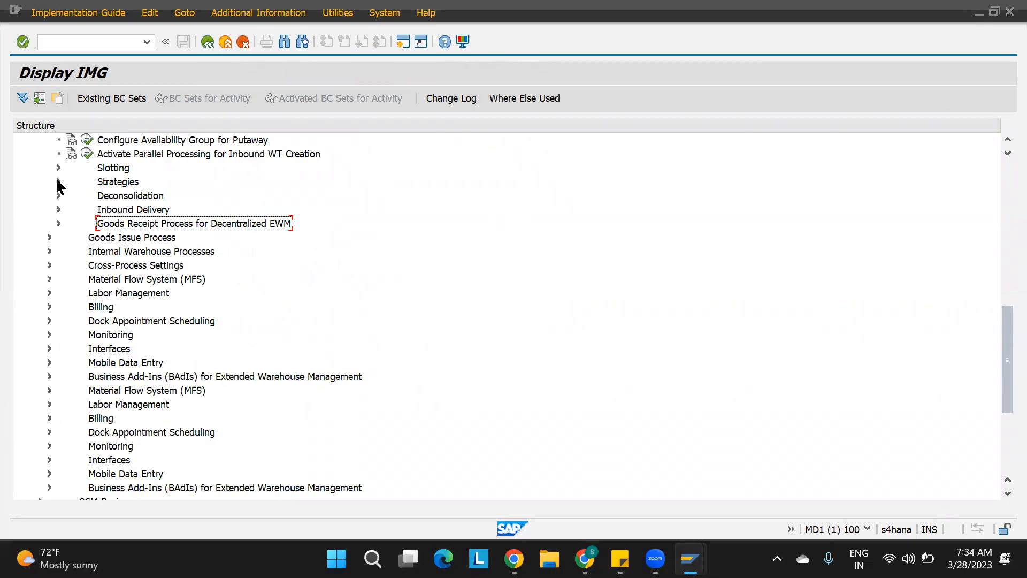
pyautogui.scroll(2, 81, 233)
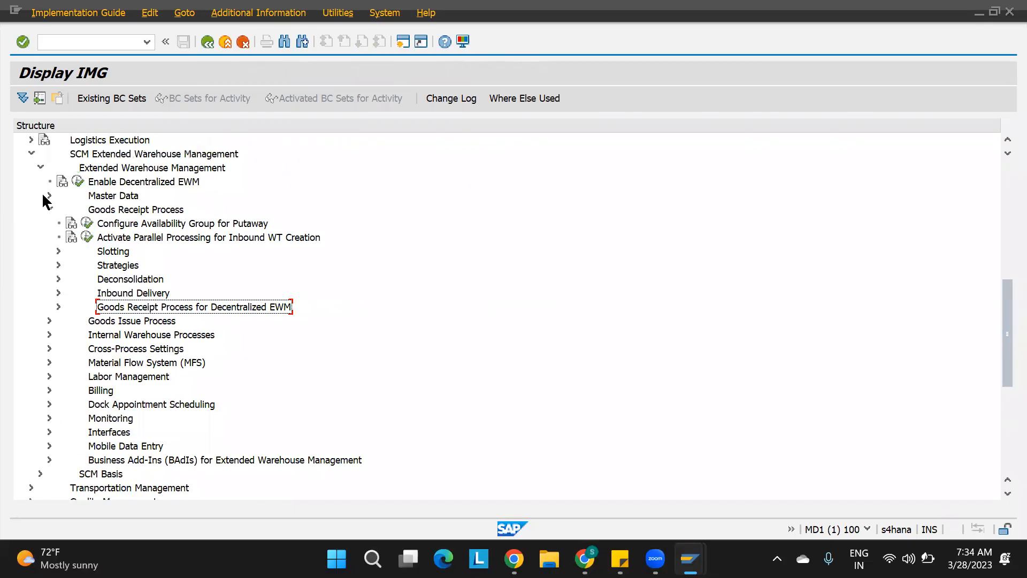
pyautogui.click(49, 195)
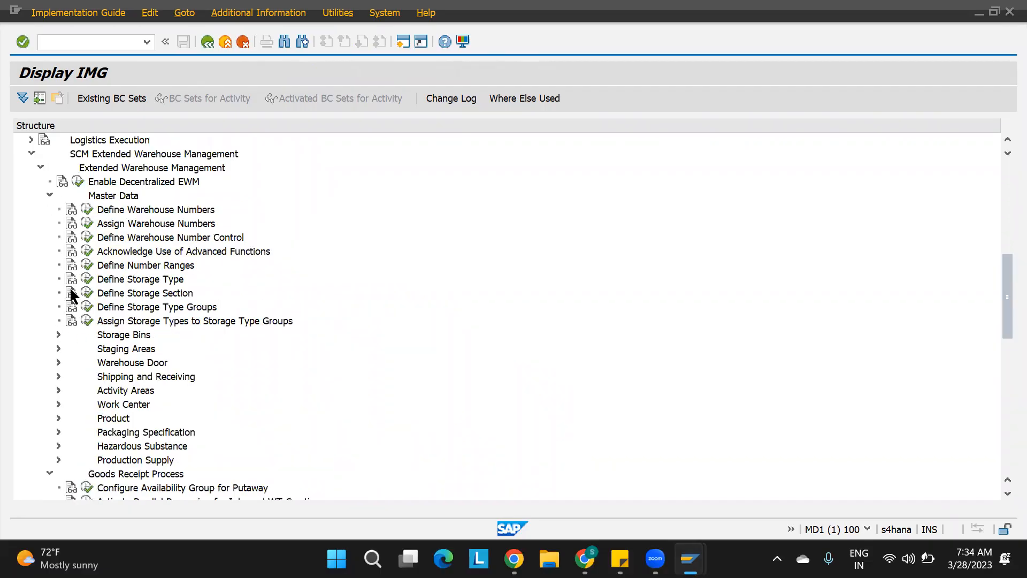
pyautogui.click(87, 278)
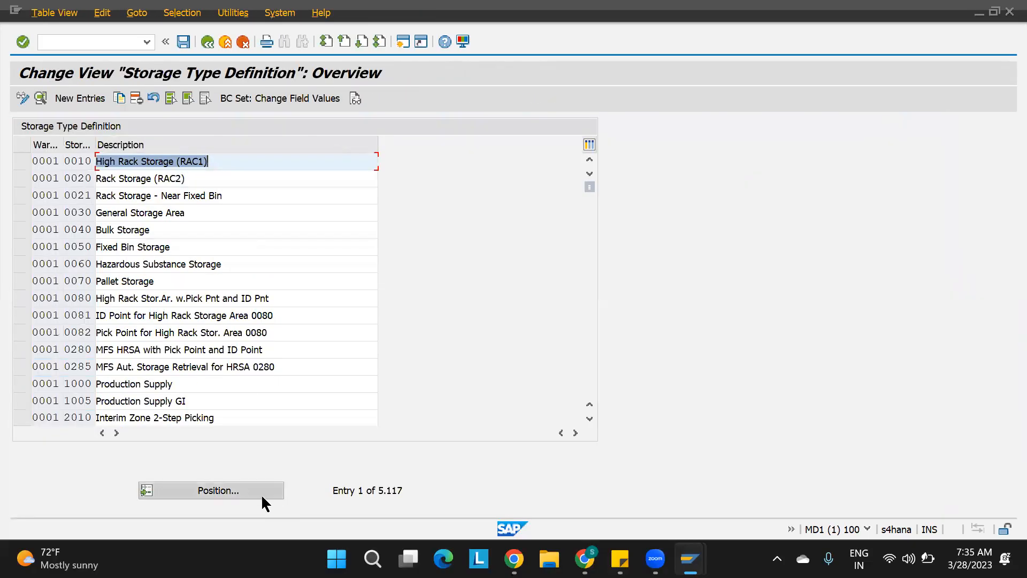
# Position the storage type list at warehouse 1100 and open the details of storage type ST01.
pyautogui.click(262, 497)
pyautogui.write('11')
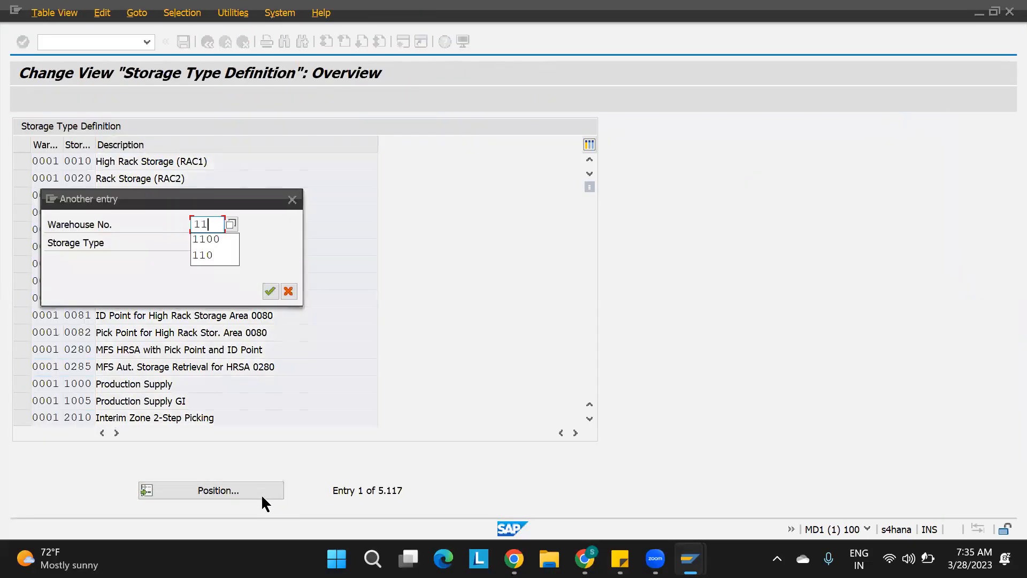
pyautogui.write('00')
pyautogui.press('Return')
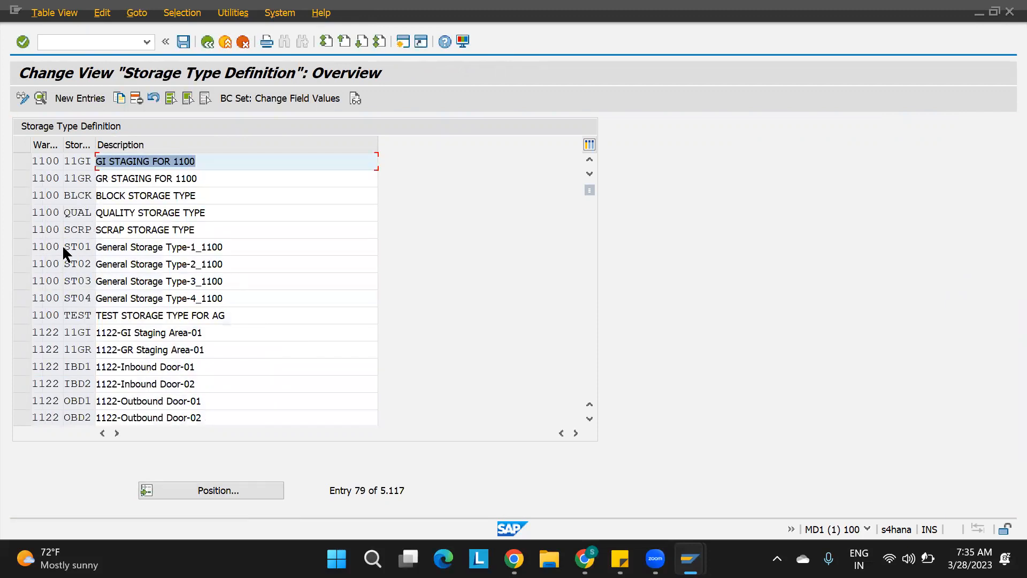
pyautogui.click(47, 248)
pyautogui.doubleClick(48, 248)
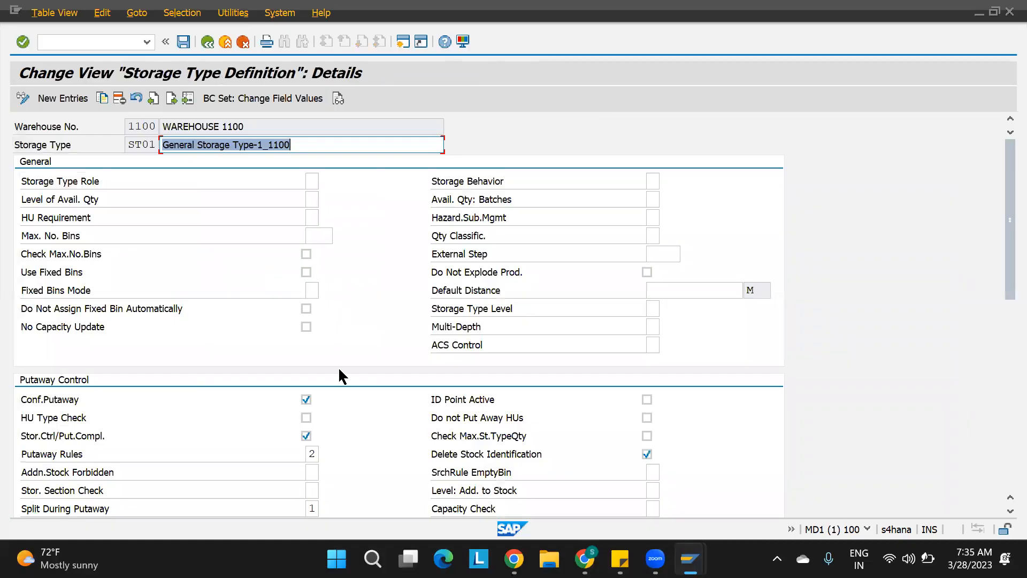
# Open the putaway rule options for storage type ST01 and choose Addition to Existing Stock/Empty Bin.
pyautogui.click(314, 454)
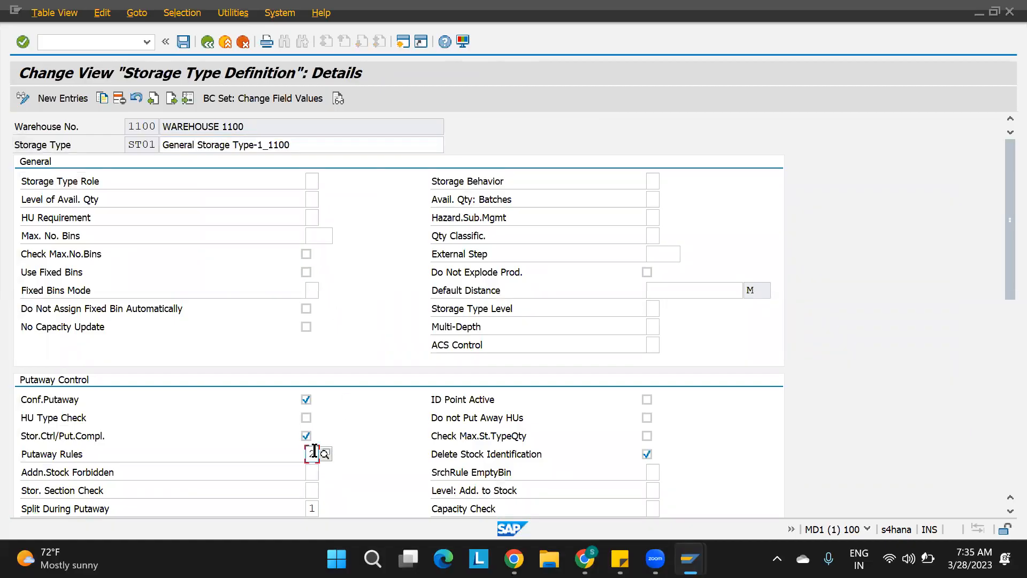
pyautogui.click(325, 453)
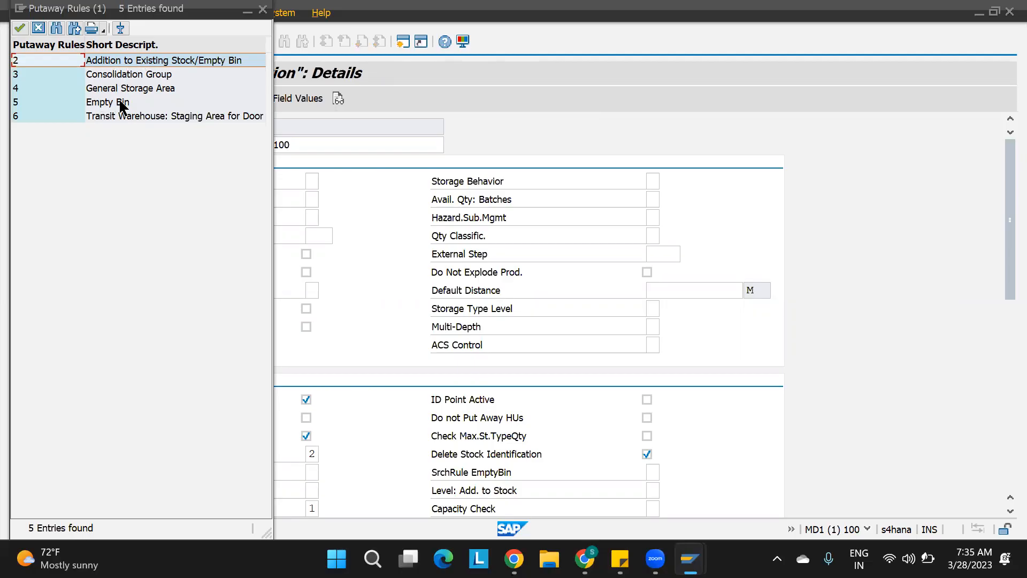
pyautogui.click(103, 104)
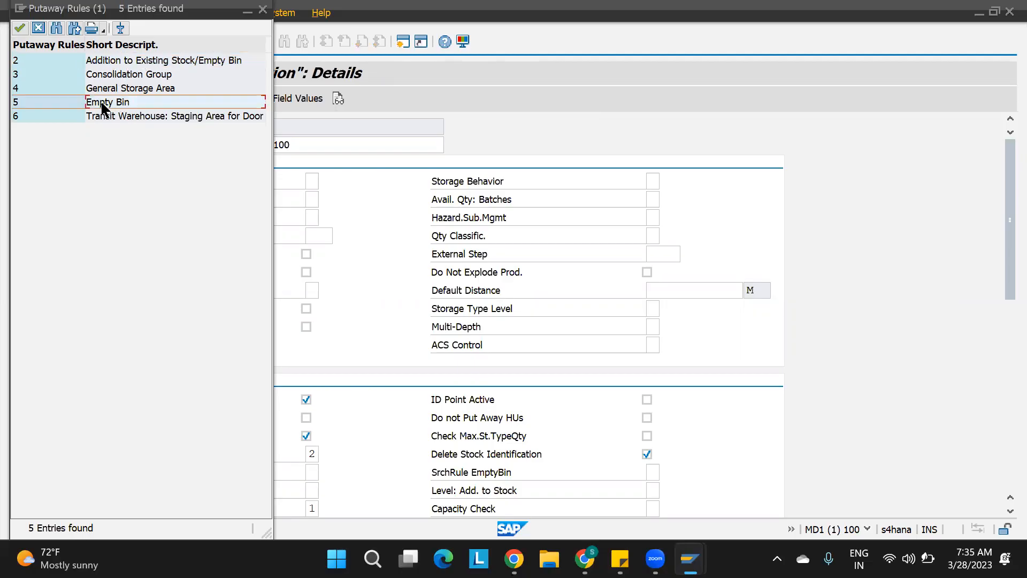
pyautogui.click(129, 62)
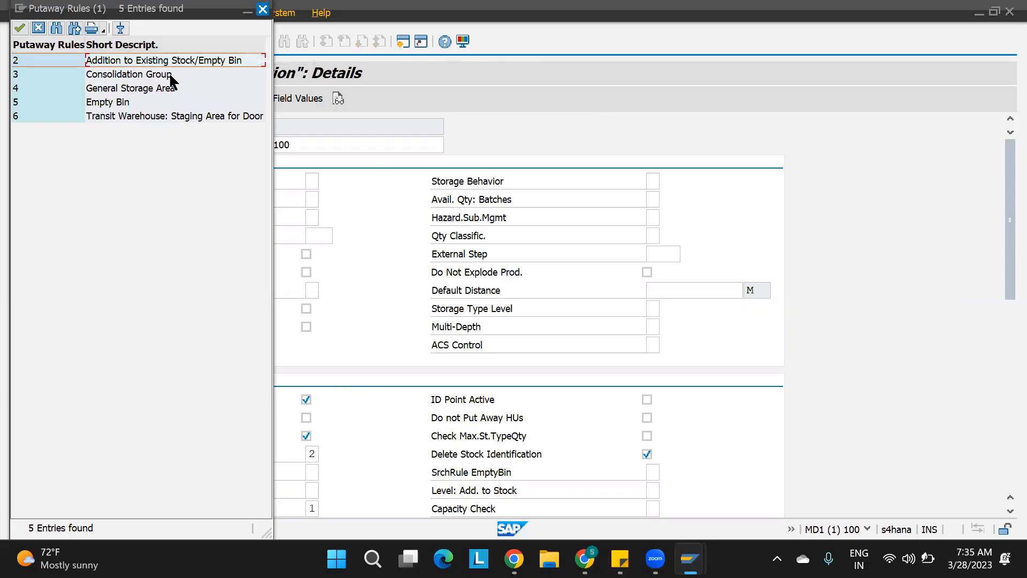
pyautogui.press('Return')
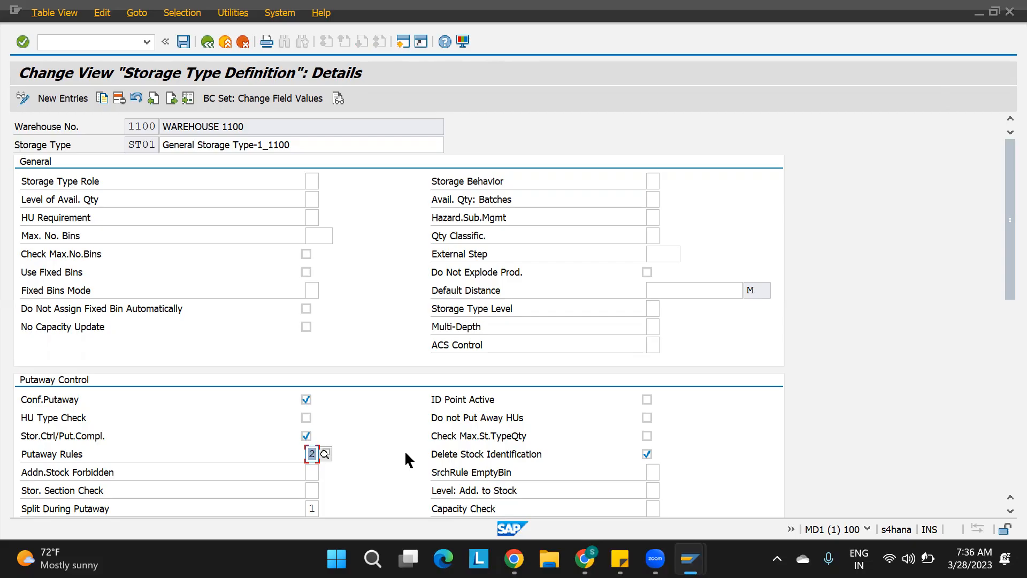
# Switch to the Create Warehouse Task session and create the putaway task for item 20, checking its destination storage type.
pyautogui.moveTo(690, 559)
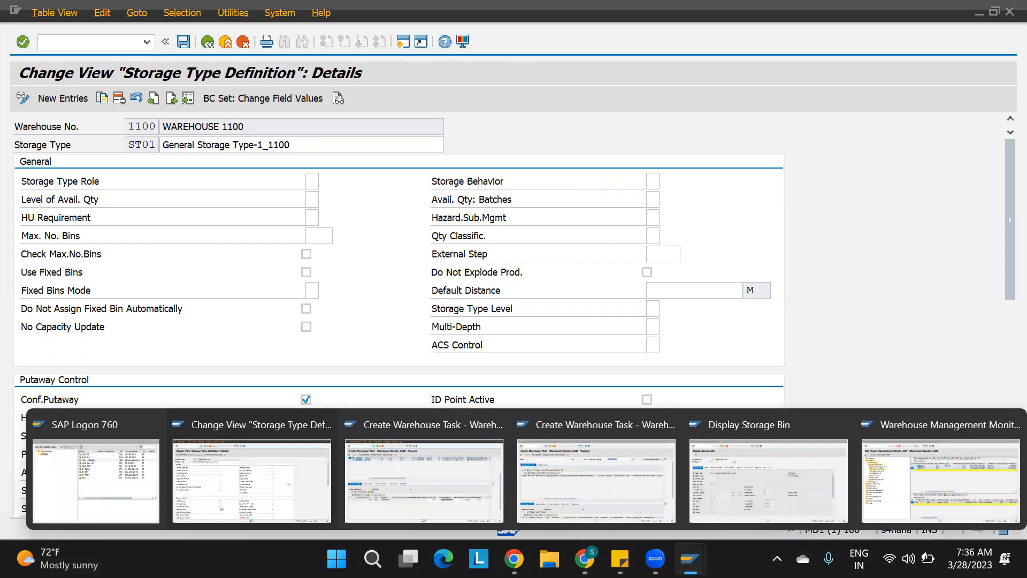
pyautogui.click(403, 474)
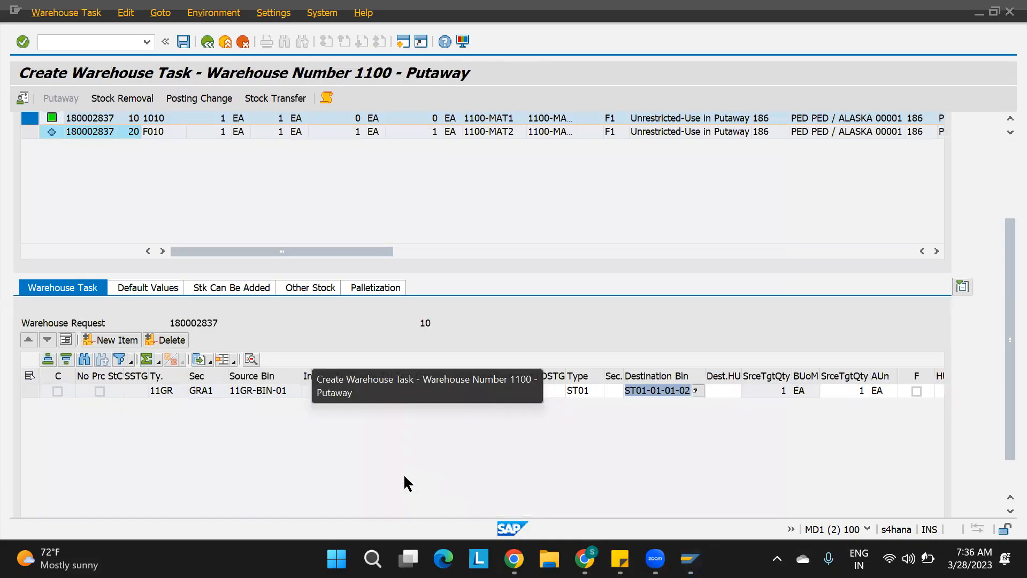
pyautogui.moveTo(1004, 360); pyautogui.dragTo(1005, 223)
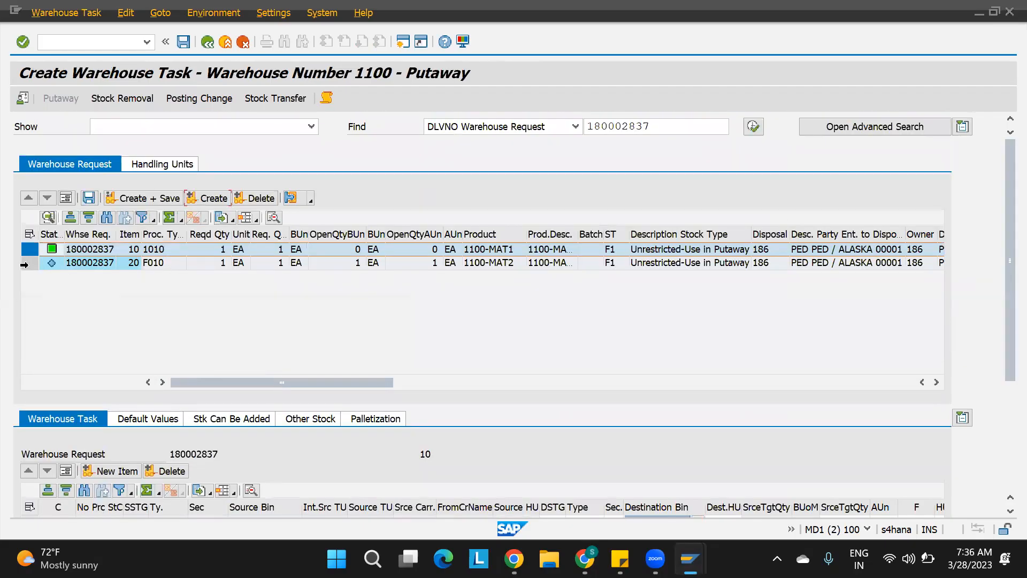
pyautogui.click(30, 262)
pyautogui.click(204, 199)
pyautogui.moveTo(1003, 237); pyautogui.dragTo(1002, 370)
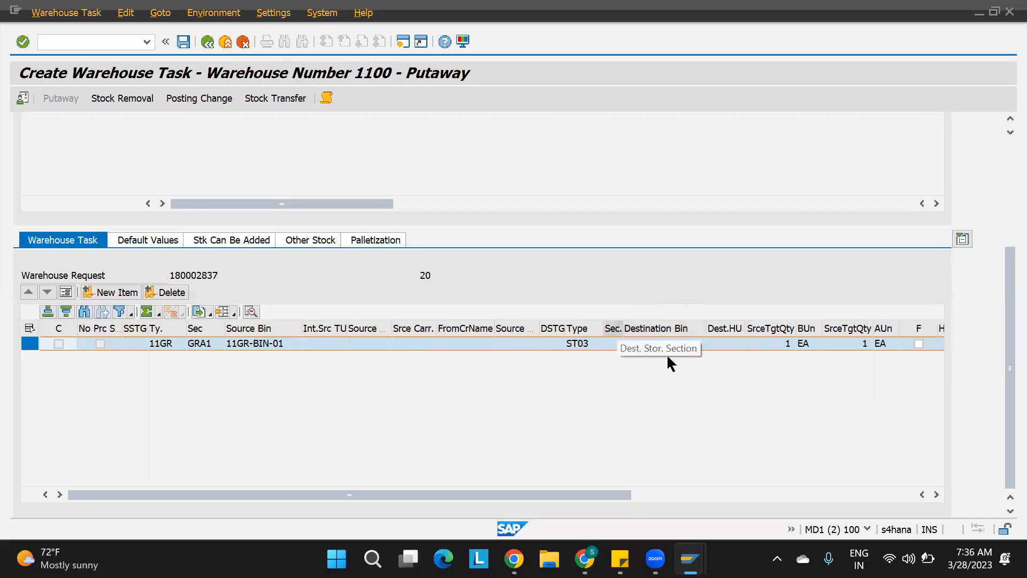
# Select both warehouse request items and create and save their putaway warehouse tasks.
pyautogui.scroll(5, 1000, 176)
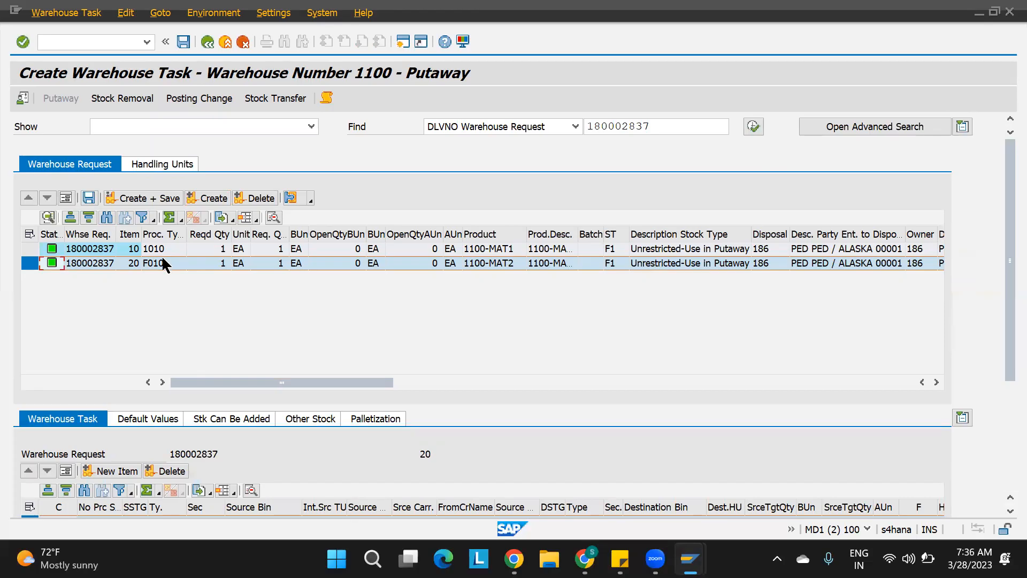
pyautogui.click(29, 234)
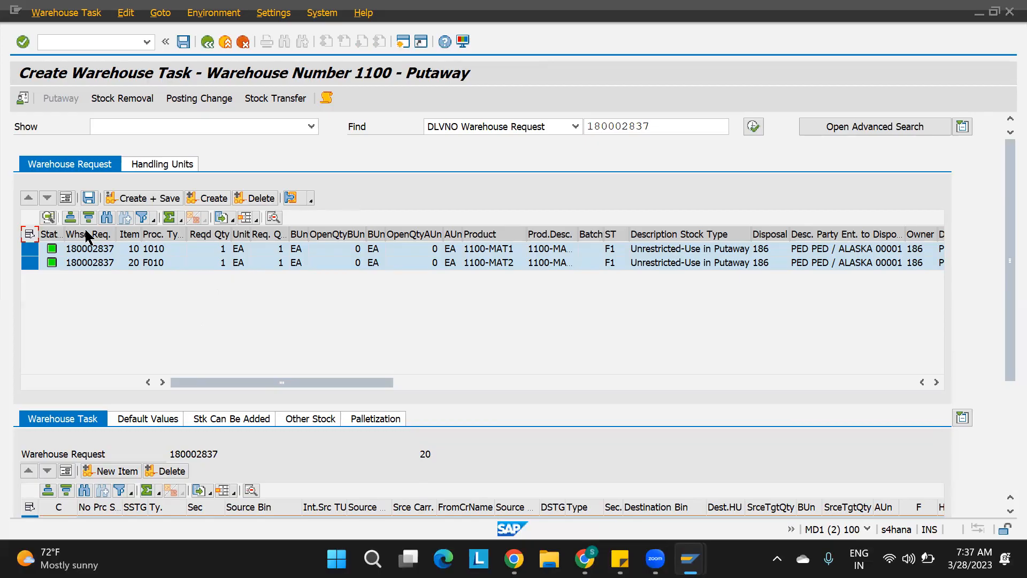
pyautogui.click(151, 199)
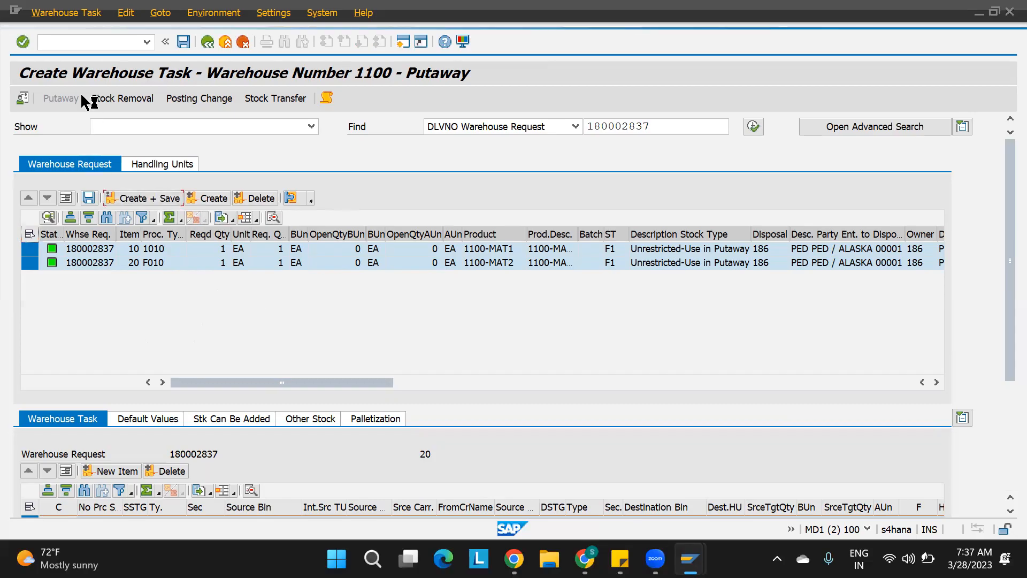
# Open warehouse task confirmation, select both warehouse orders 40013 and 40014, and confirm and save them.
pyautogui.click(56, 14)
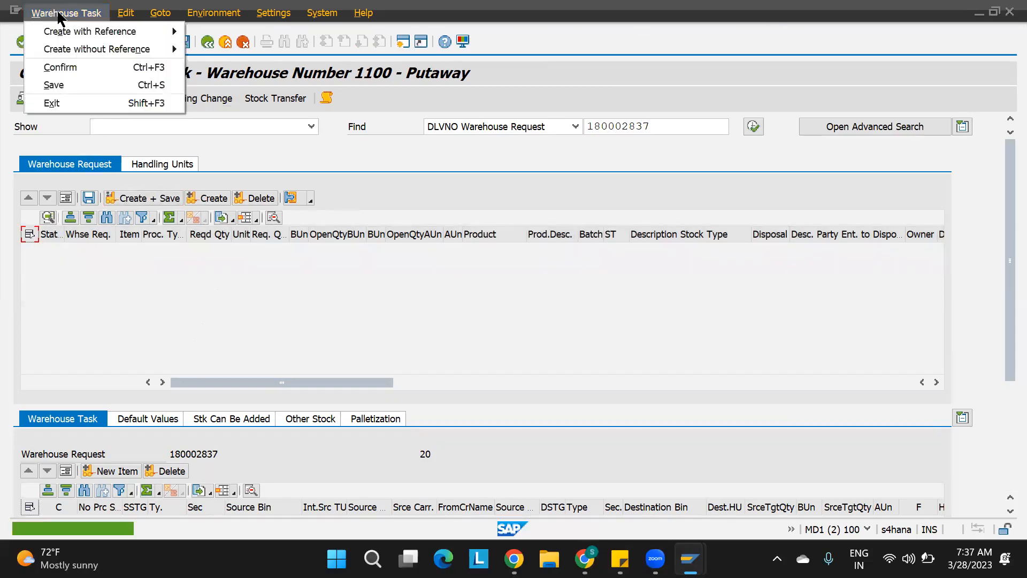
pyautogui.click(108, 67)
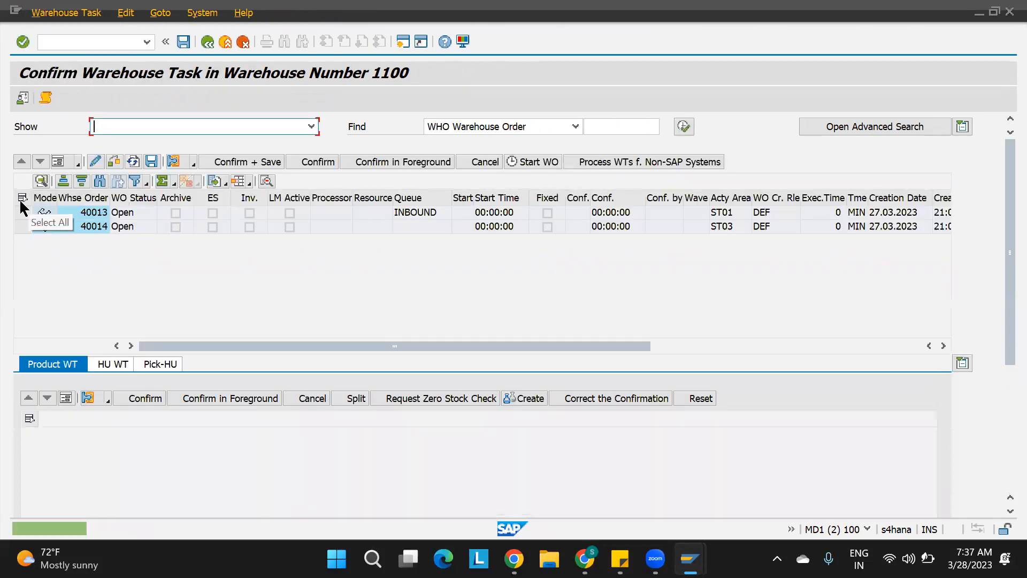
pyautogui.click(22, 198)
pyautogui.click(230, 163)
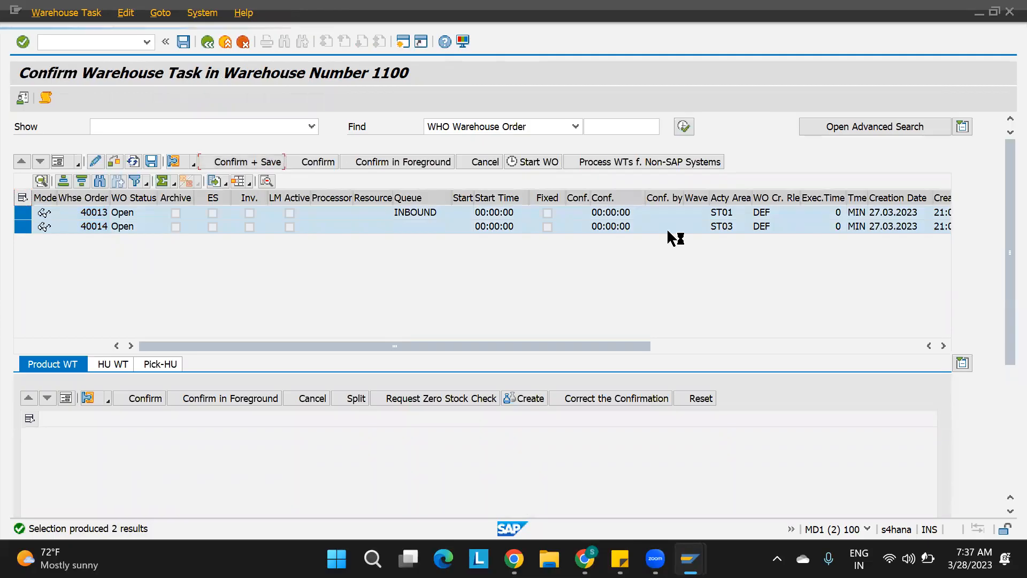